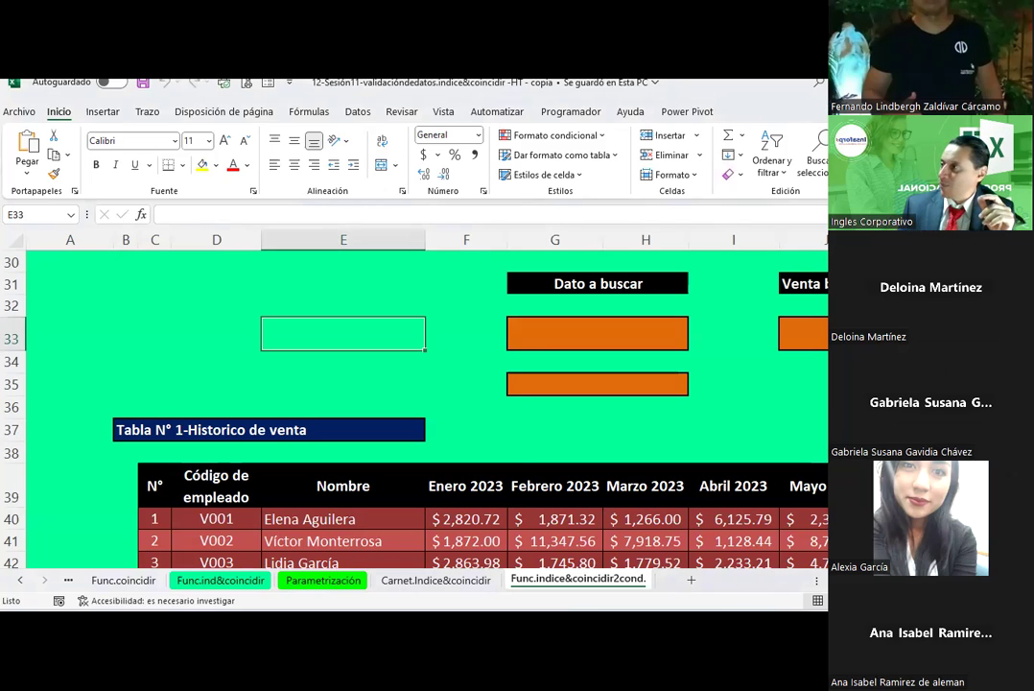
# Step: Bring the Excel workbook window back to the front
pyautogui.hotkey('alt', 'Tab')
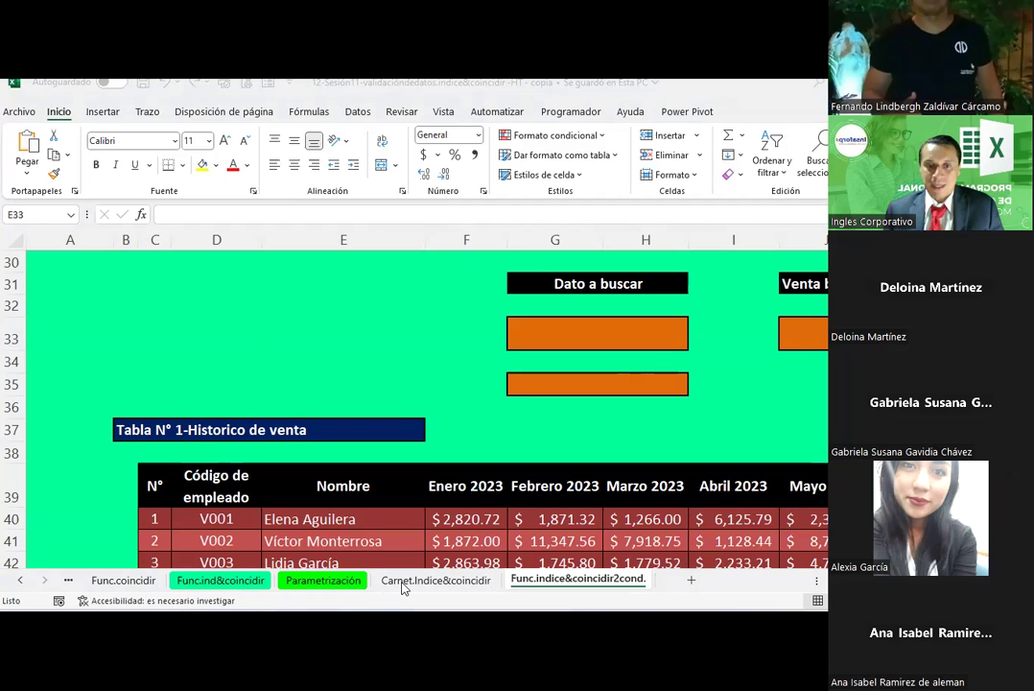
# Step: On the Parametrización sheet, select the Código column D5:D15 of the product table
pyautogui.click(346, 580)
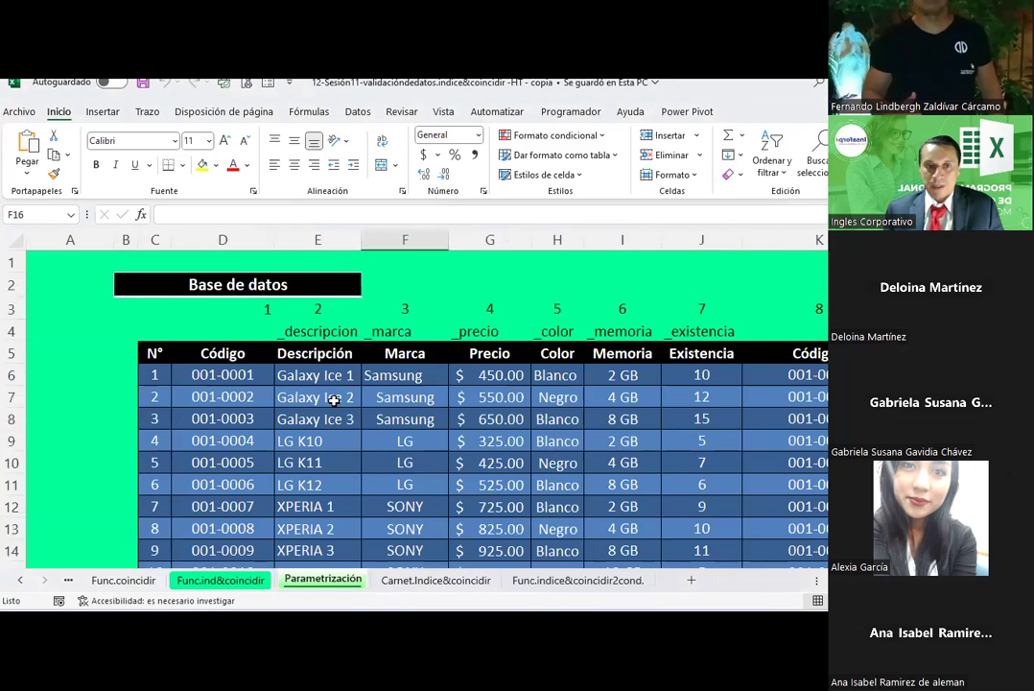
pyautogui.scroll(-1, 332, 384)
pyautogui.scroll(1, 332, 369)
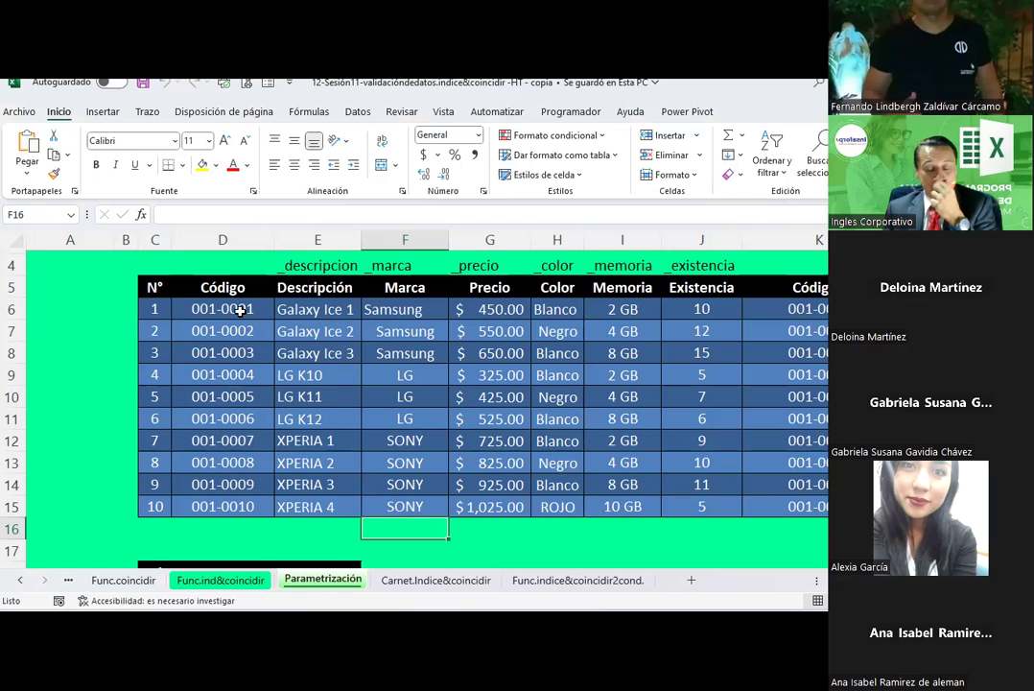
pyautogui.click(230, 285)
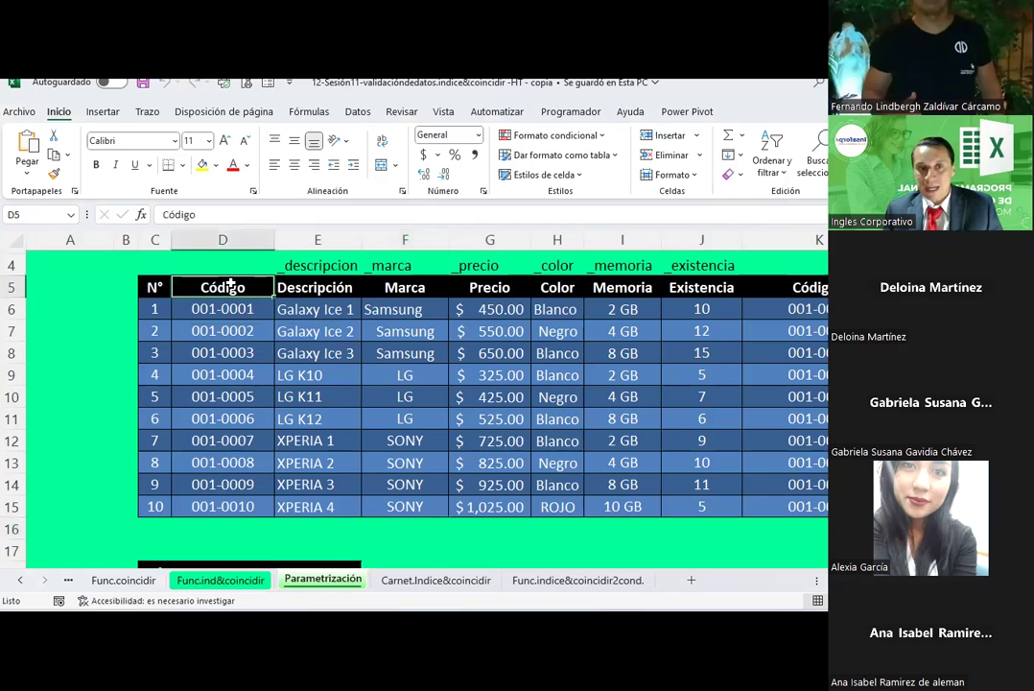
pyautogui.moveTo(230, 285); pyautogui.dragTo(212, 499)
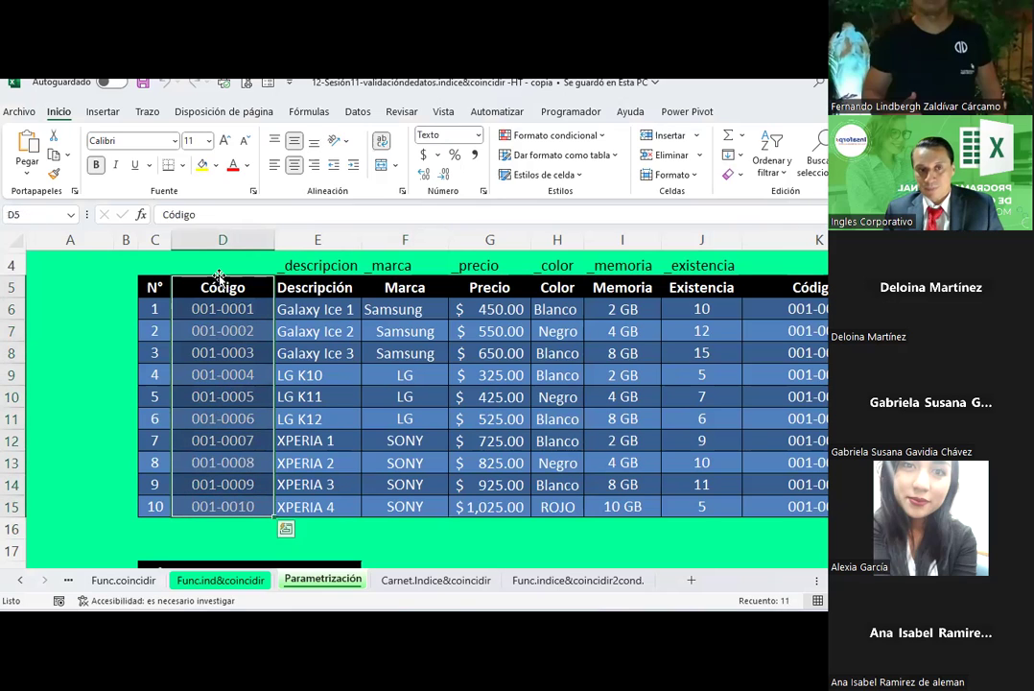
pyautogui.scroll(1, 221, 250)
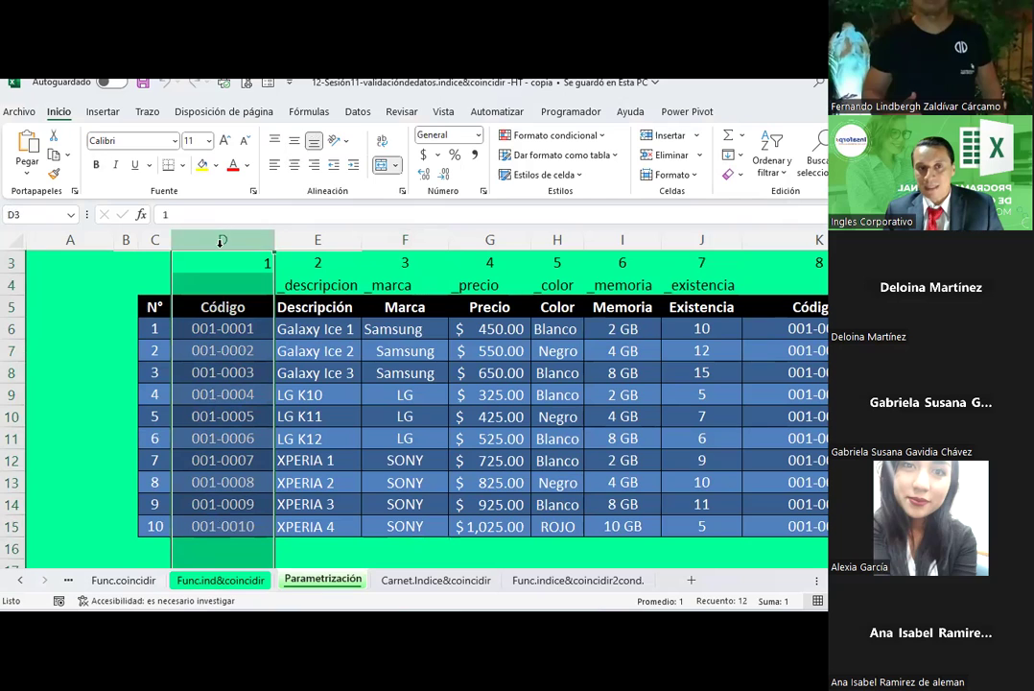
pyautogui.moveTo(223, 263); pyautogui.dragTo(223, 549)
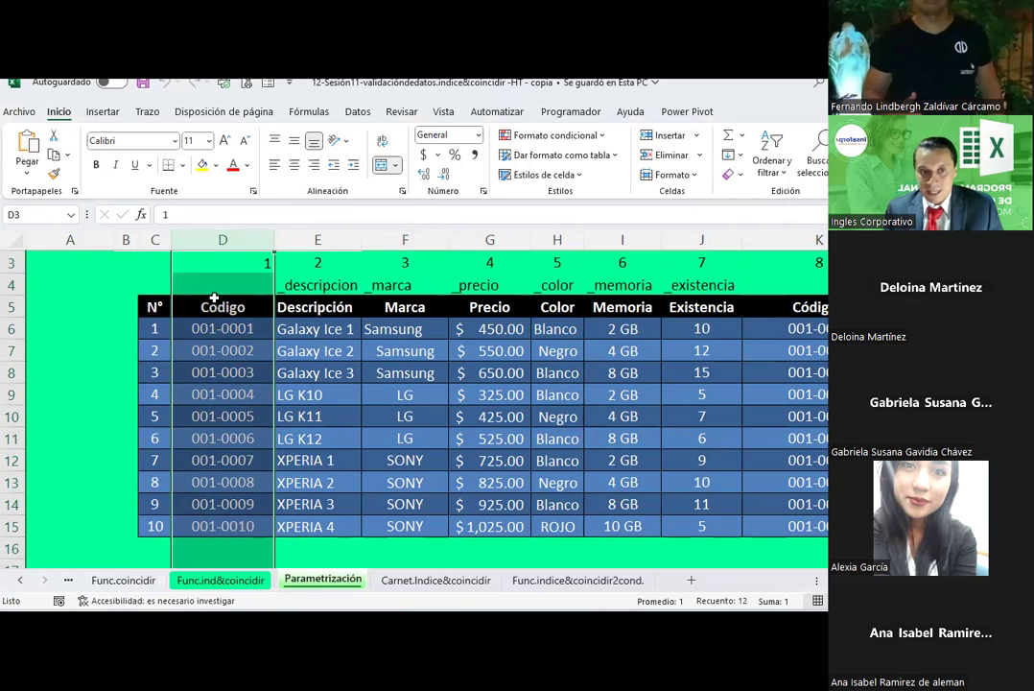
# Step: Check the Código header and the codes in K6 and K10, then go to Func.ind&coincidir
pyautogui.click(214, 300)
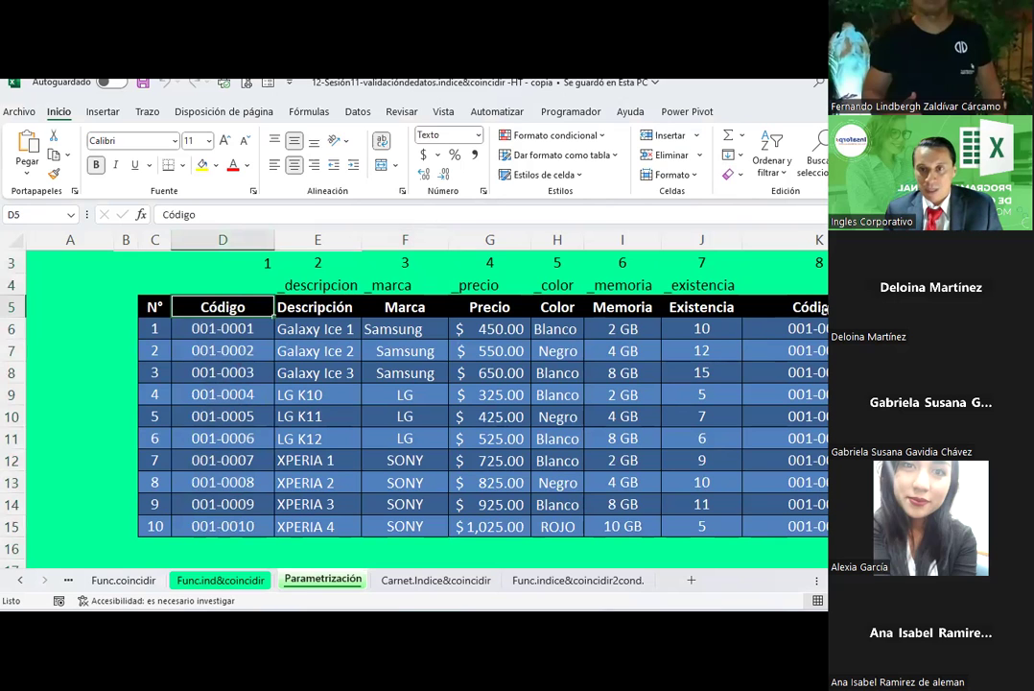
pyautogui.click(823, 327)
pyautogui.click(815, 417)
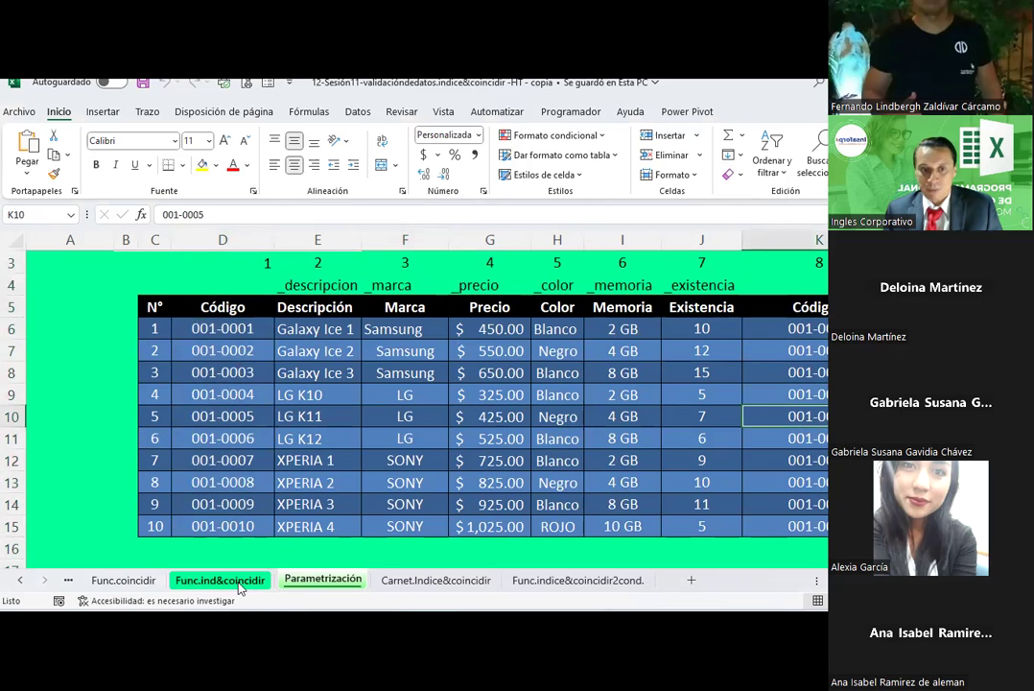
pyautogui.click(221, 579)
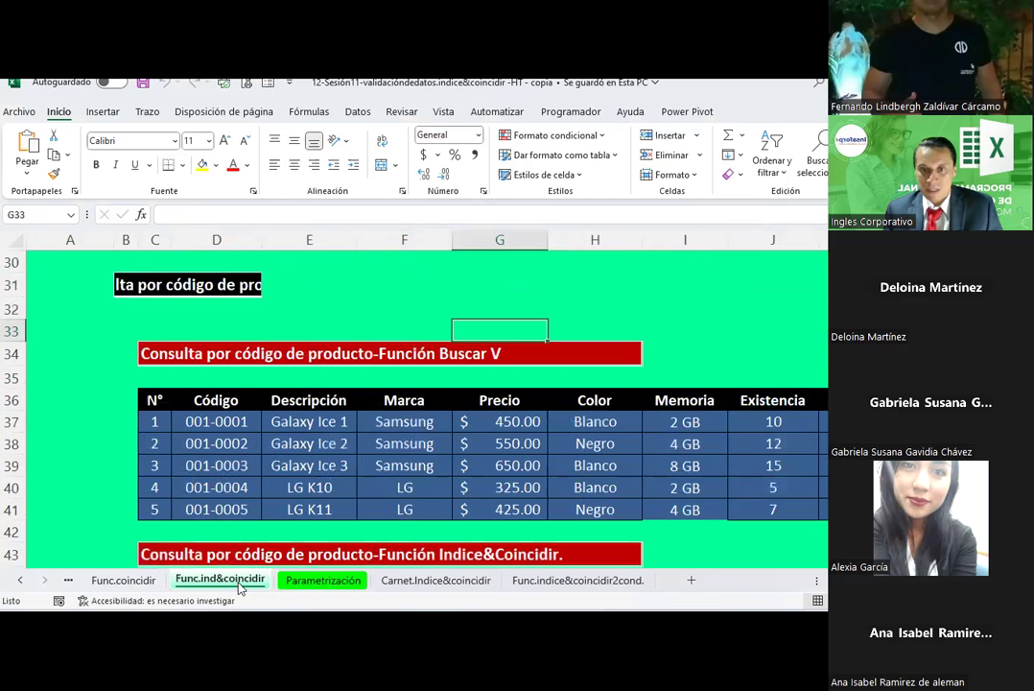
pyautogui.click(227, 423)
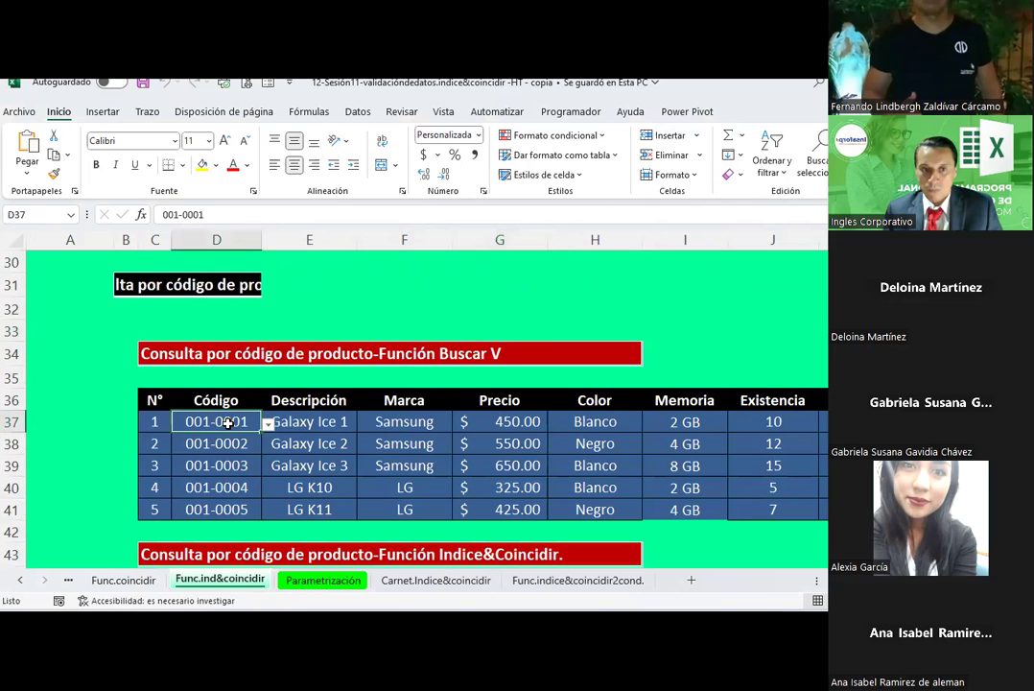
pyautogui.click(324, 423)
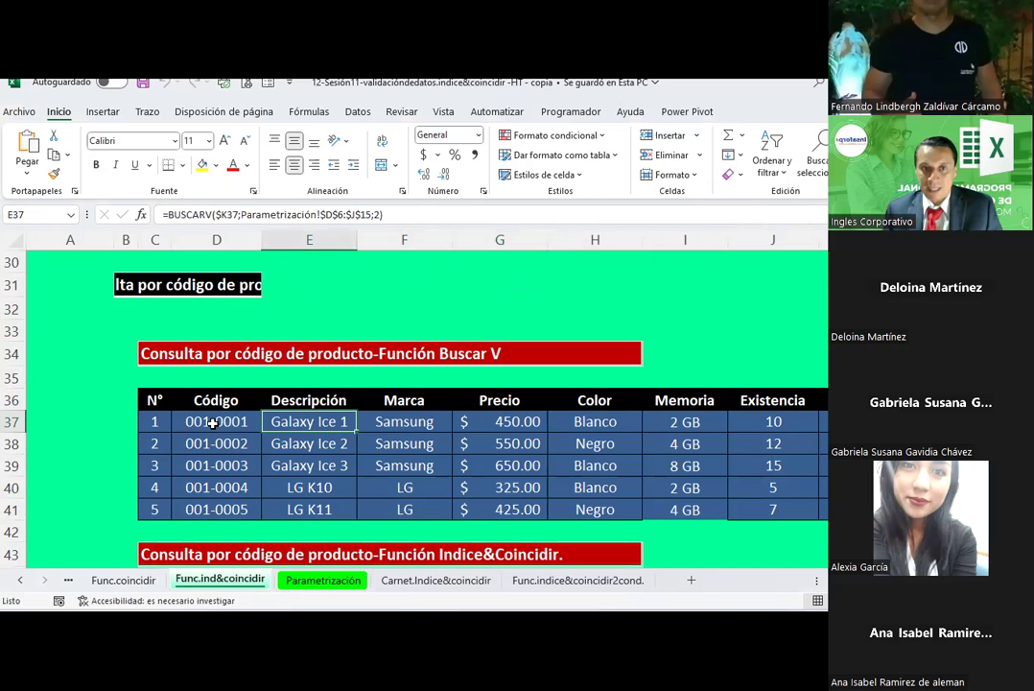
pyautogui.click(324, 580)
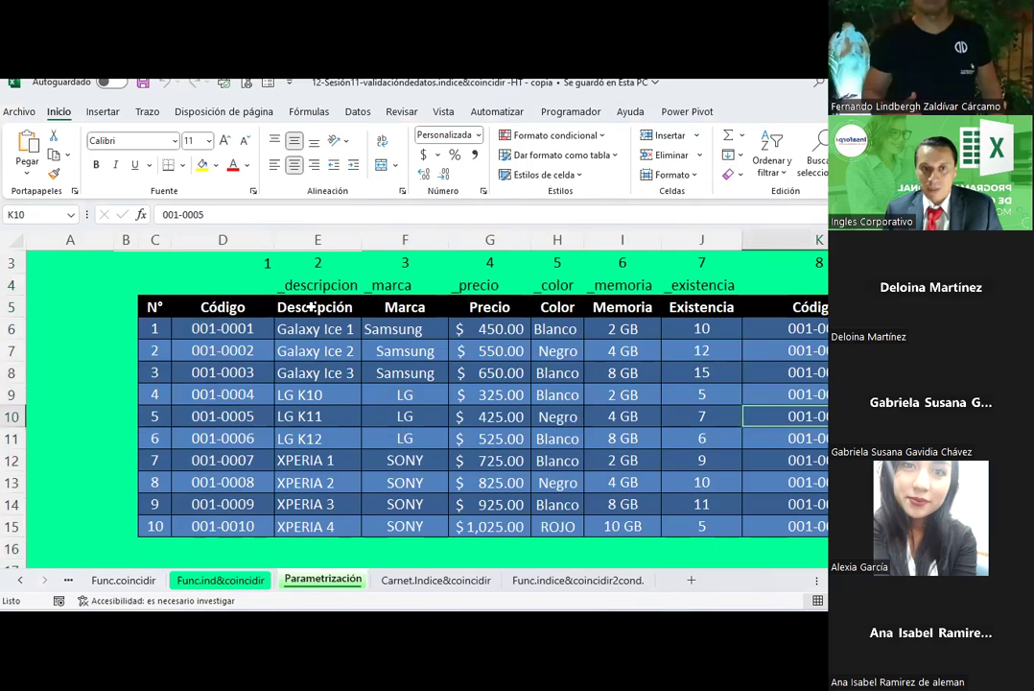
pyautogui.moveTo(309, 303)
pyautogui.mouseDown()
pyautogui.moveTo(647, 351)
pyautogui.moveTo(808, 527)
pyautogui.mouseUp()
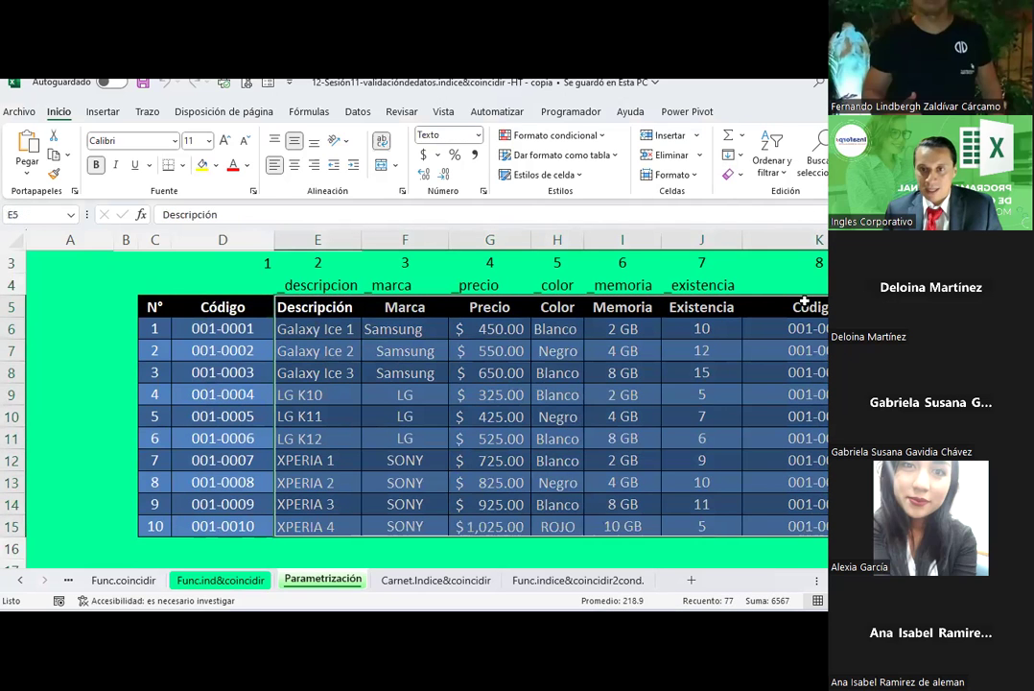
pyautogui.click(219, 580)
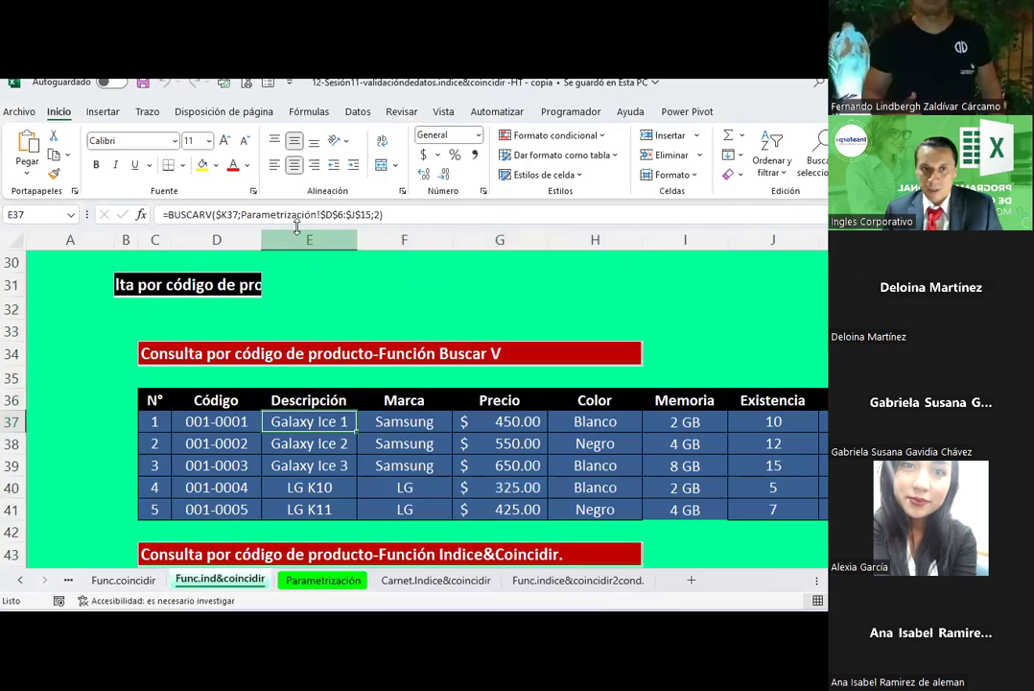
pyautogui.click(327, 215)
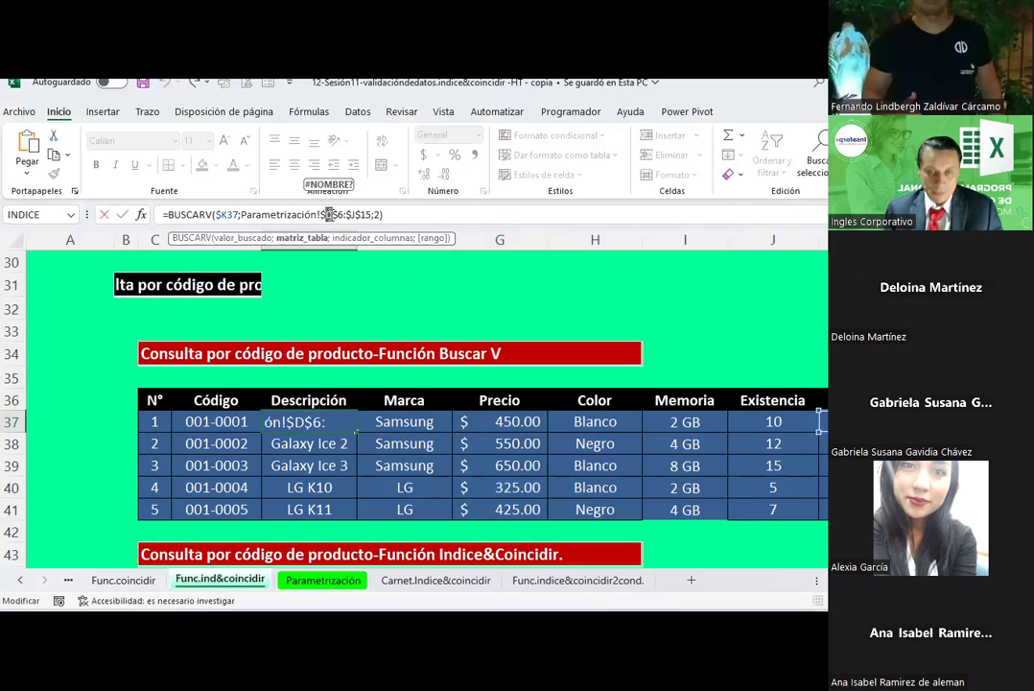
pyautogui.write('e')
pyautogui.press('Return')
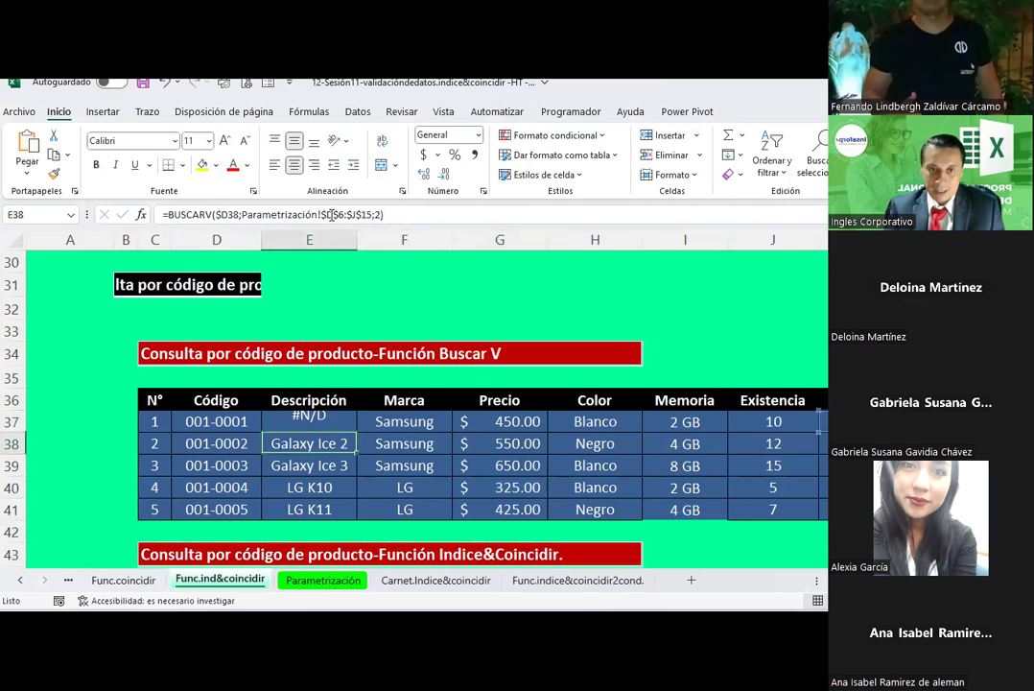
pyautogui.click(323, 580)
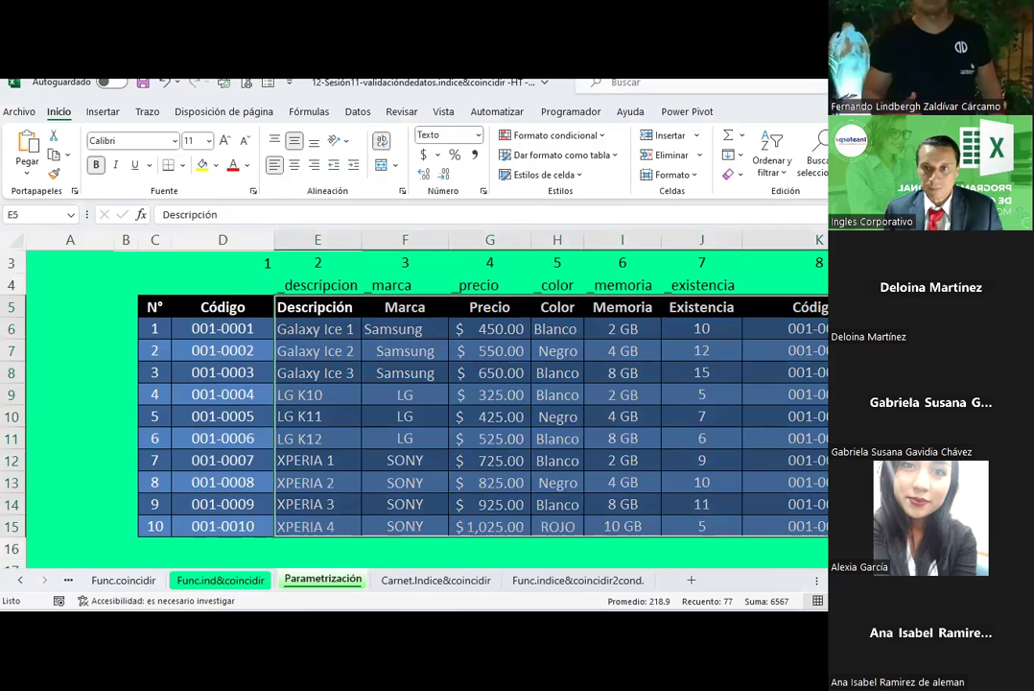
pyautogui.click(220, 580)
pyautogui.click(330, 423)
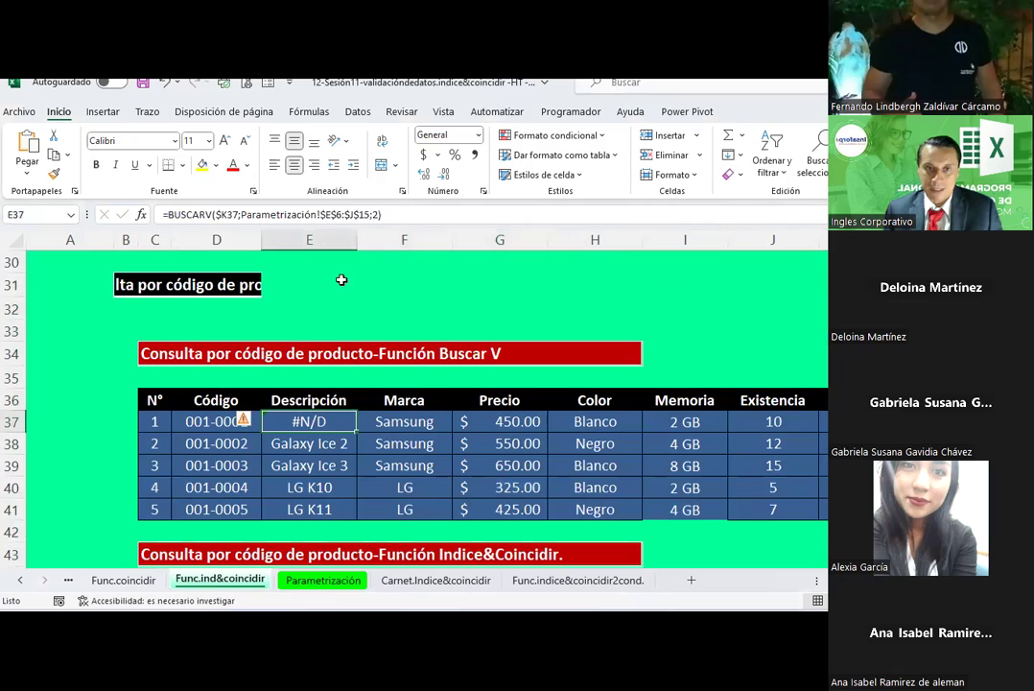
pyautogui.click(357, 215)
pyautogui.press('BackSpace')
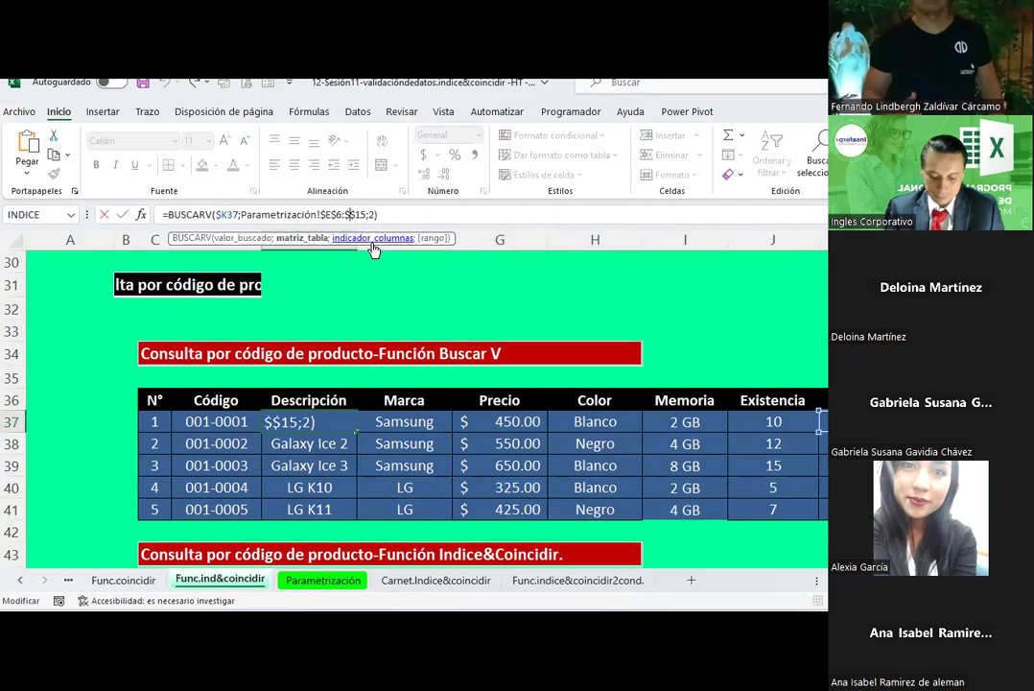
pyautogui.write('kJ')
pyautogui.press('Return')
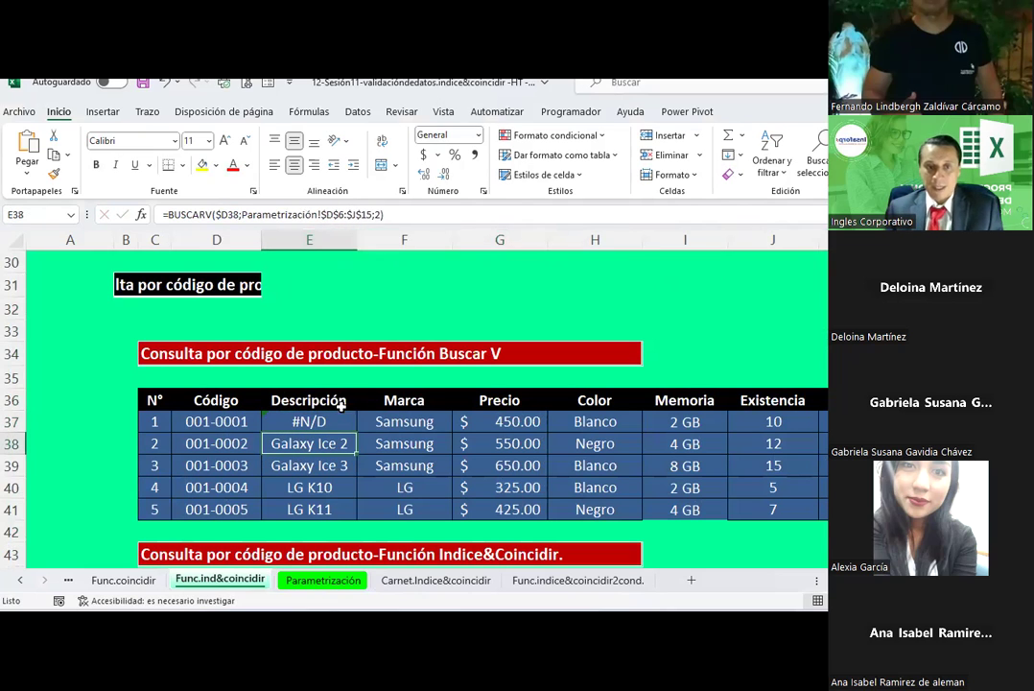
pyautogui.click(297, 420)
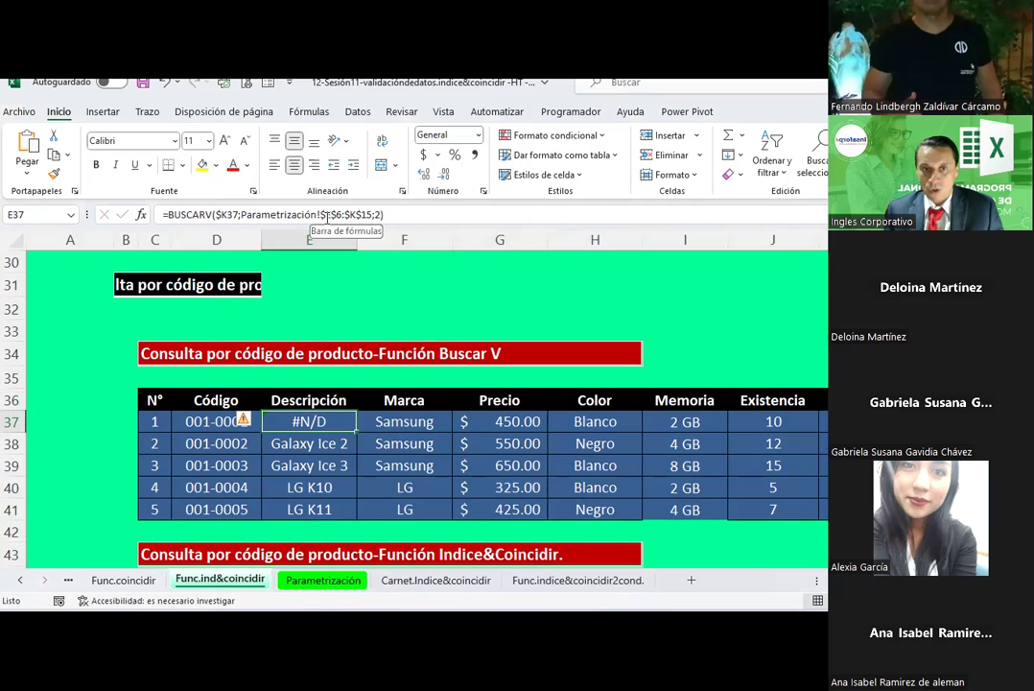
pyautogui.click(305, 587)
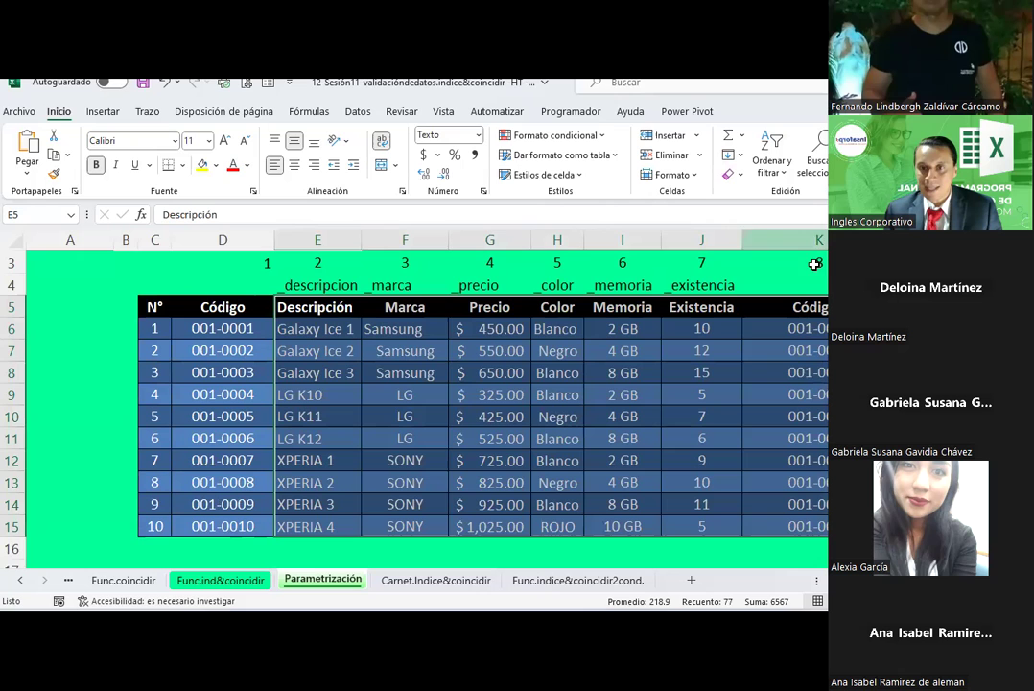
pyautogui.click(244, 581)
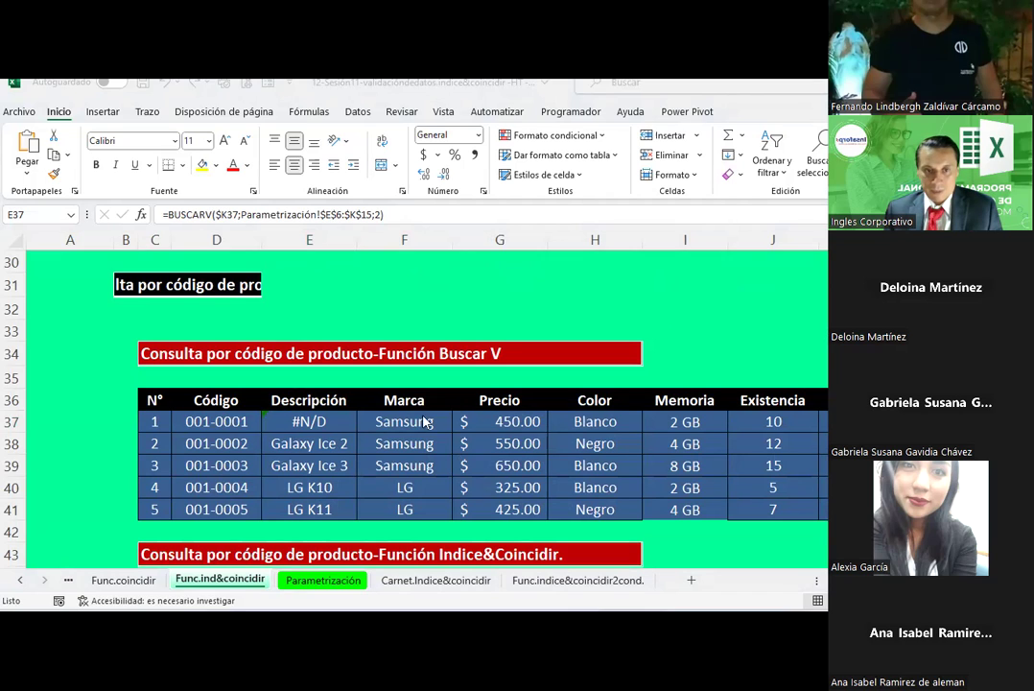
pyautogui.click(323, 418)
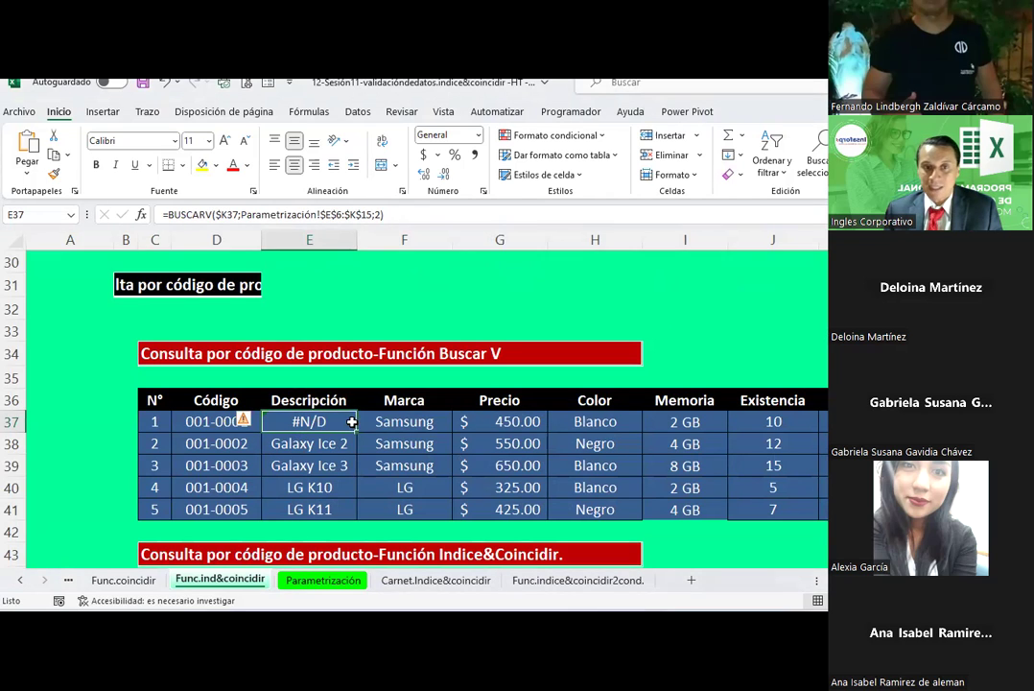
pyautogui.hotkey('ctrl', 'z')
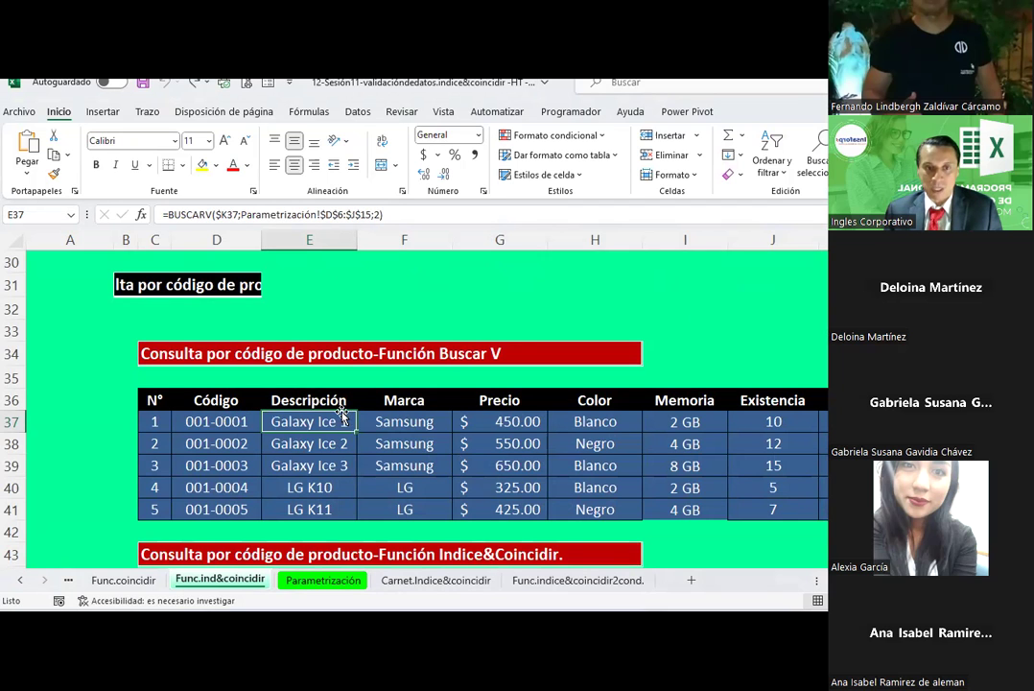
pyautogui.scroll(-3, 282, 415)
# Step: Compare code 001-0001 with the Parametrización product data, then inspect D46's Precio formula
pyautogui.scroll(-2, 286, 418)
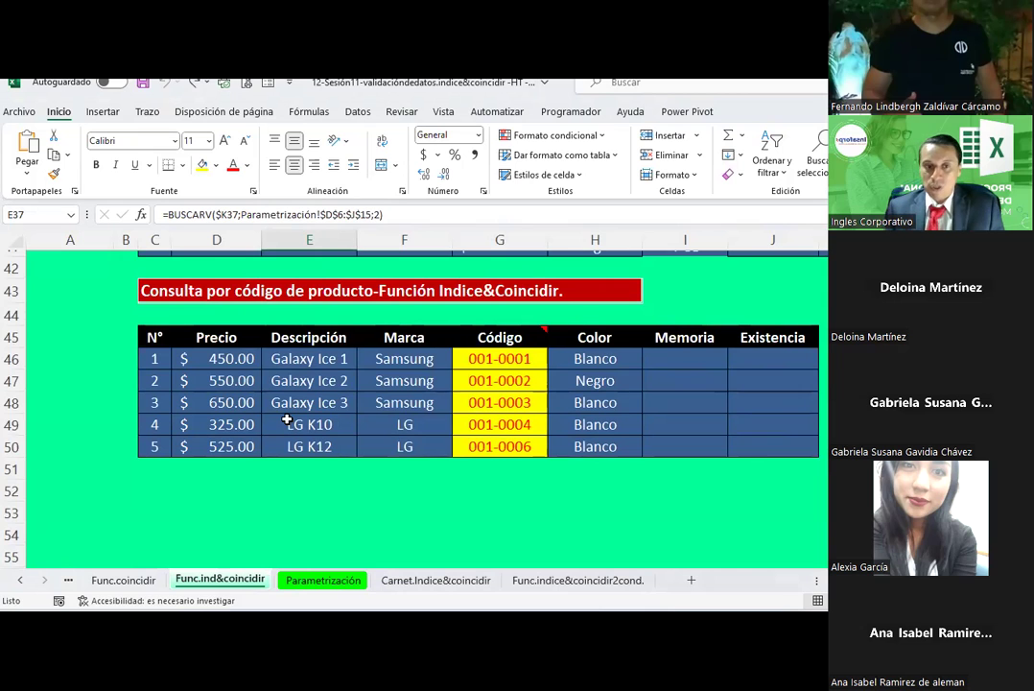
pyautogui.click(517, 358)
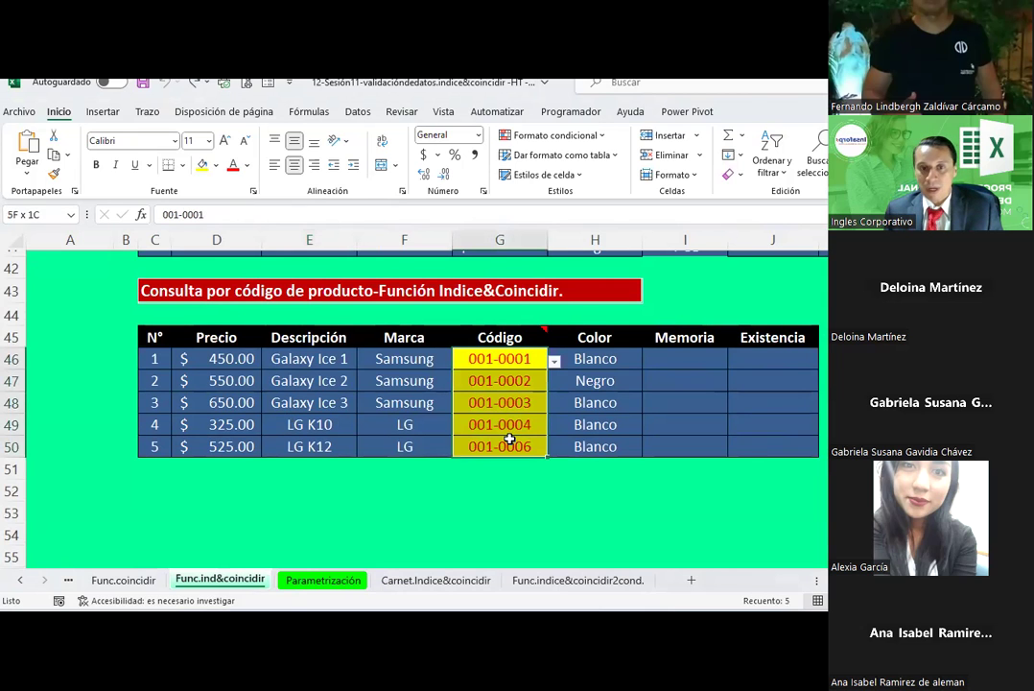
pyautogui.click(309, 580)
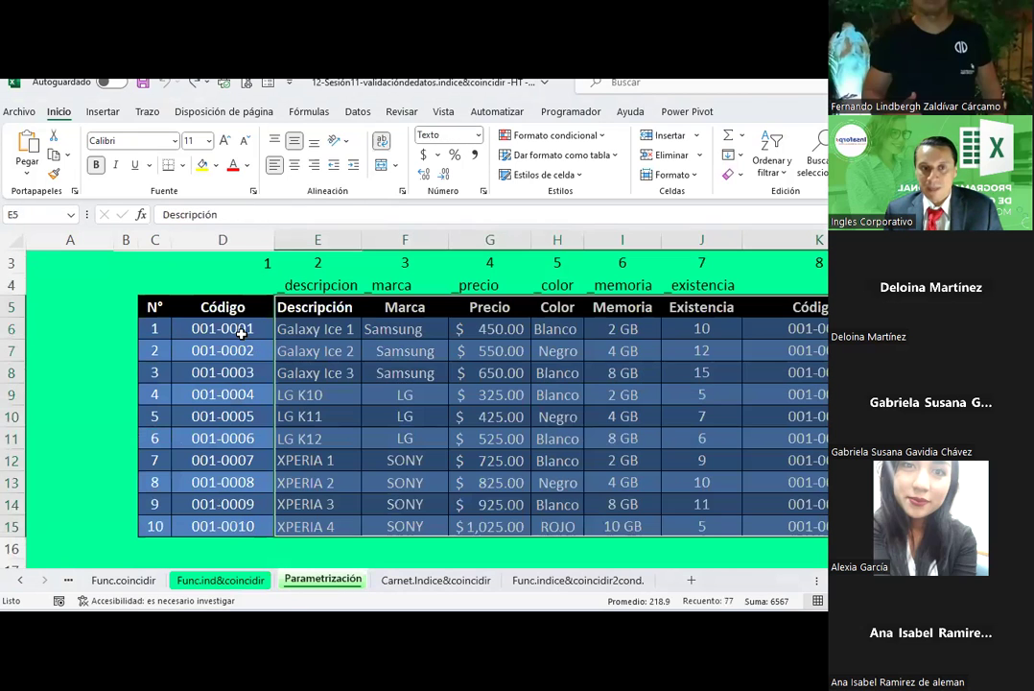
pyautogui.moveTo(243, 329); pyautogui.dragTo(777, 524)
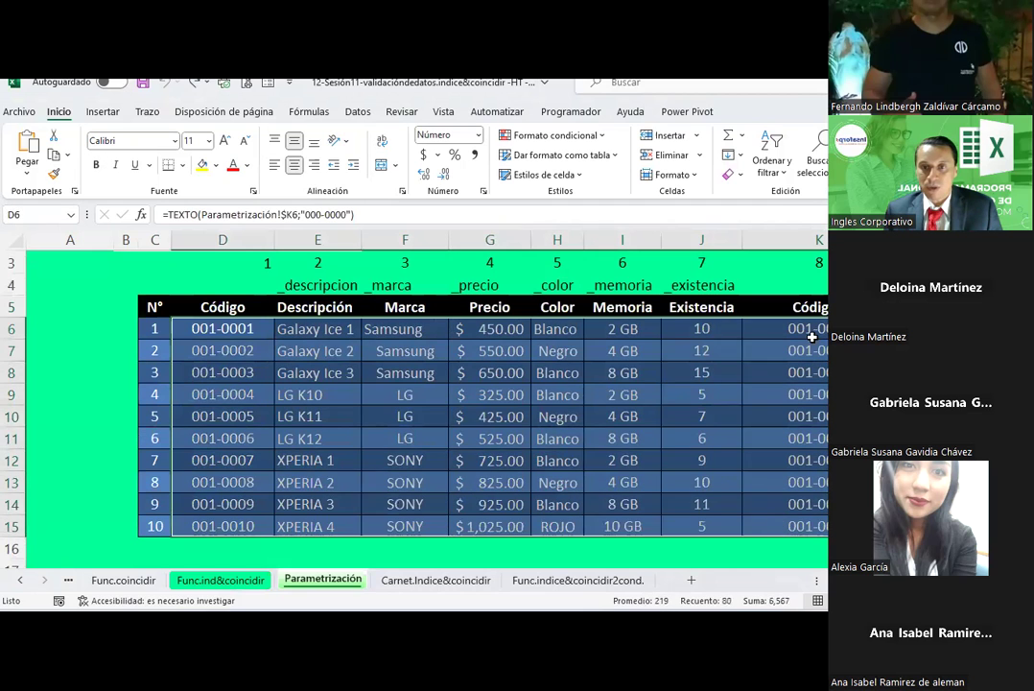
pyautogui.click(811, 329)
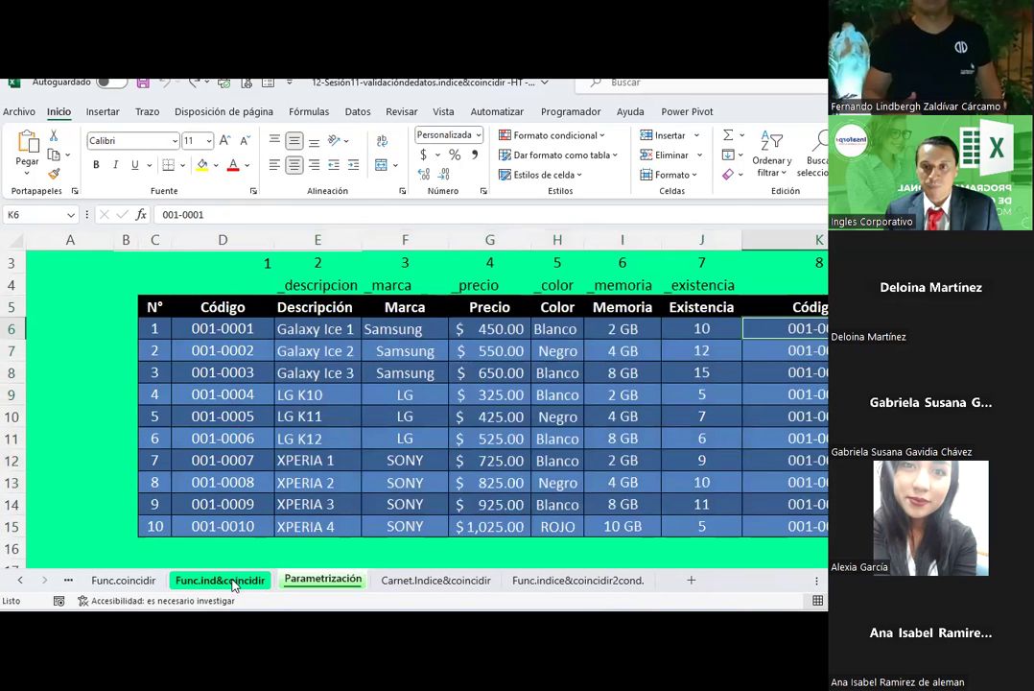
pyautogui.click(229, 581)
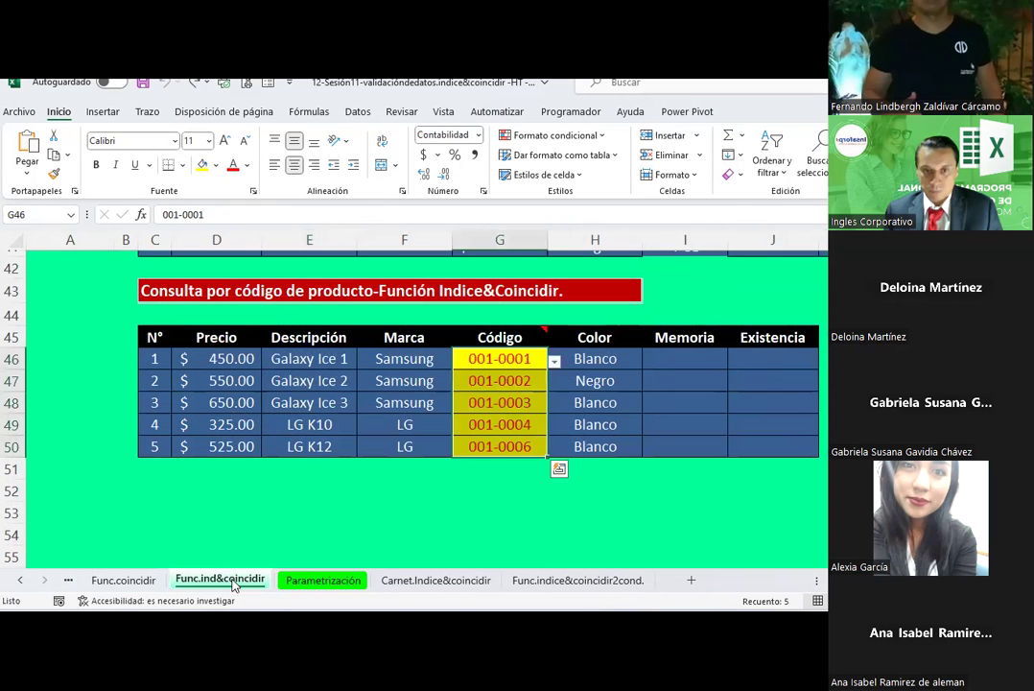
pyautogui.click(252, 359)
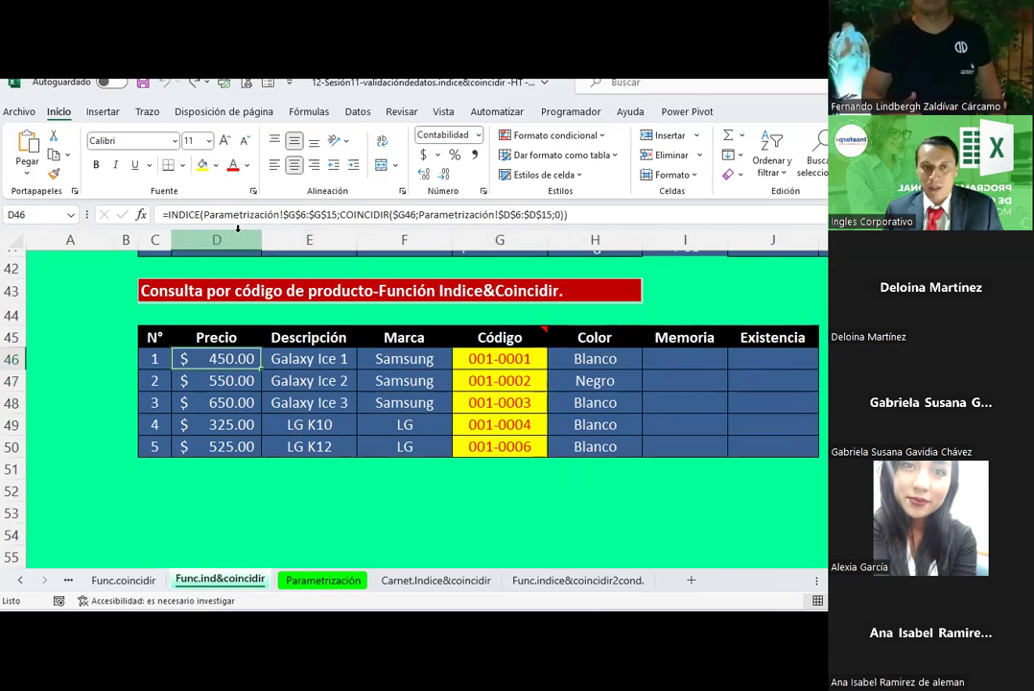
# Step: Alternate between Parametrización and Func.ind&coincidir to compare the product and lookup tables
pyautogui.click(334, 582)
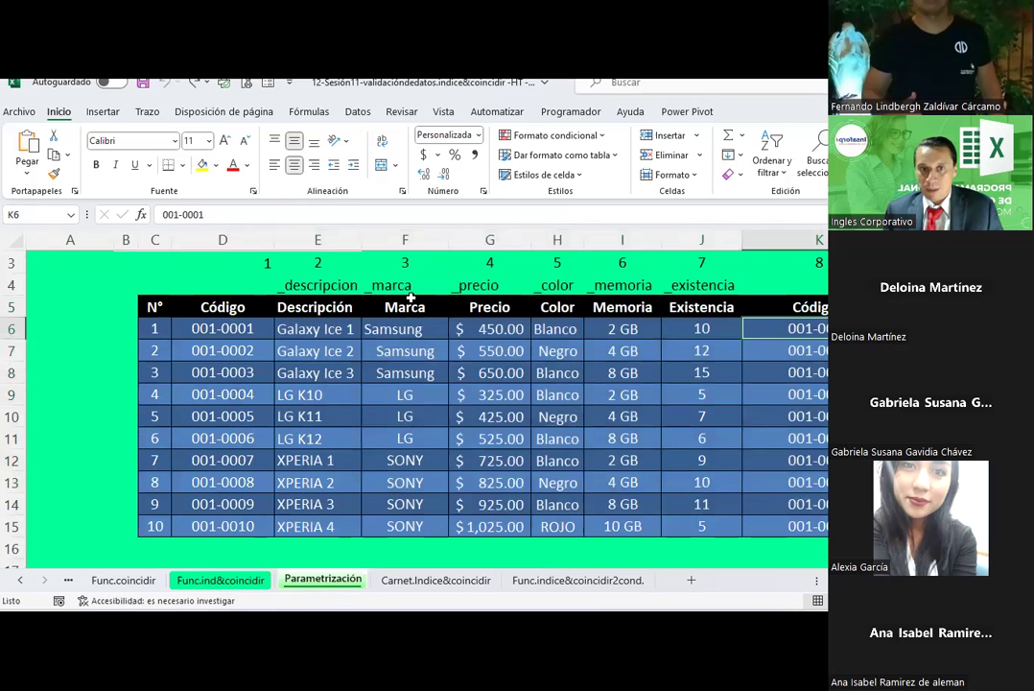
pyautogui.click(220, 580)
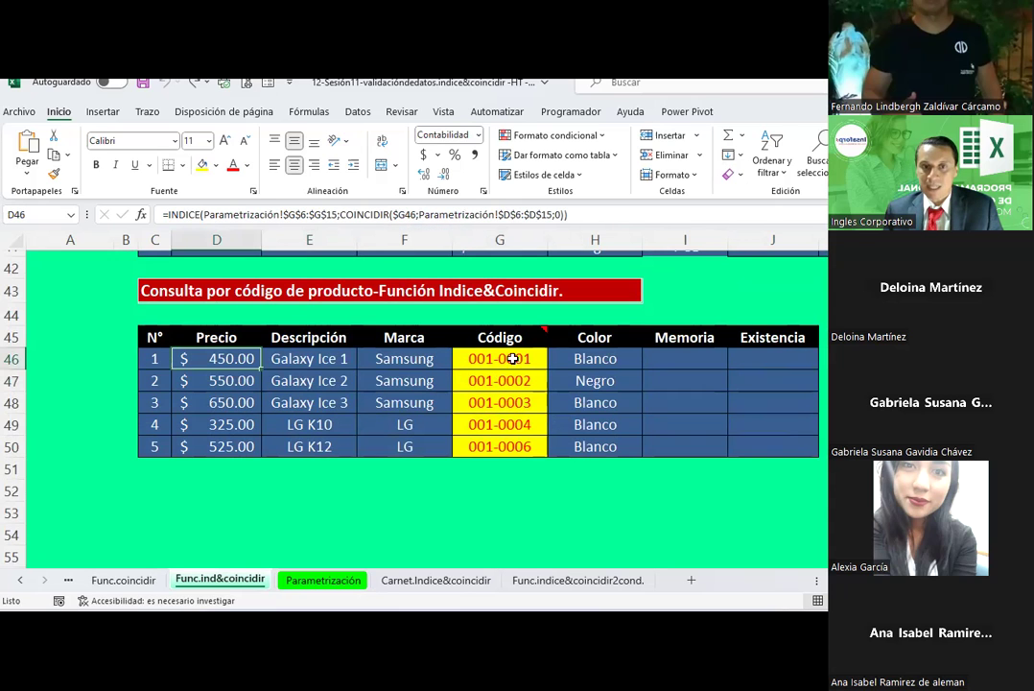
pyautogui.click(316, 581)
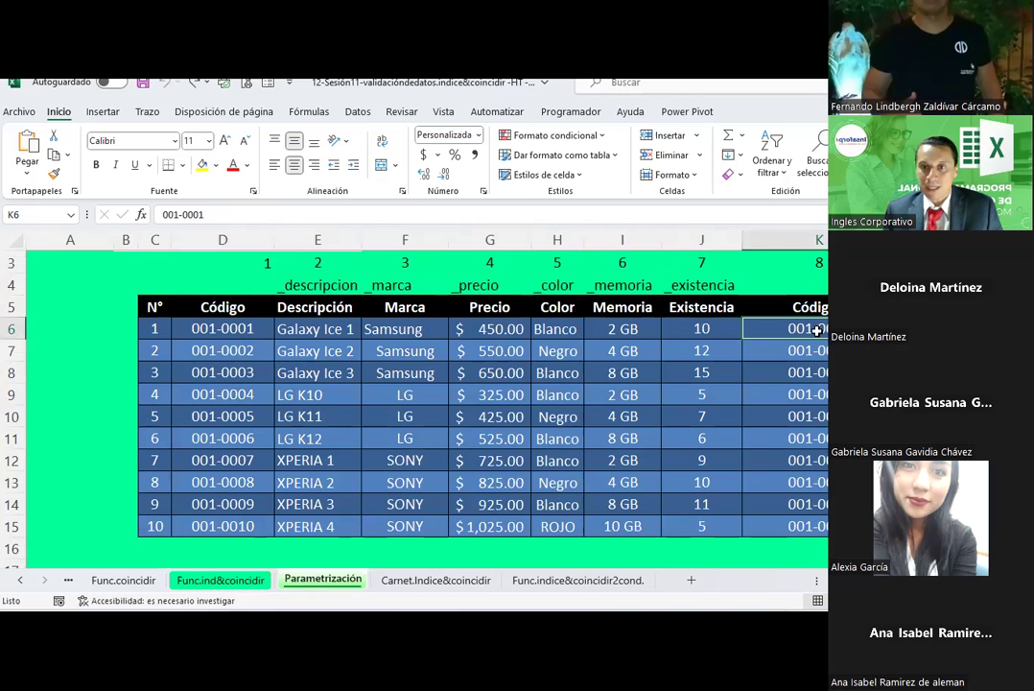
pyautogui.click(240, 579)
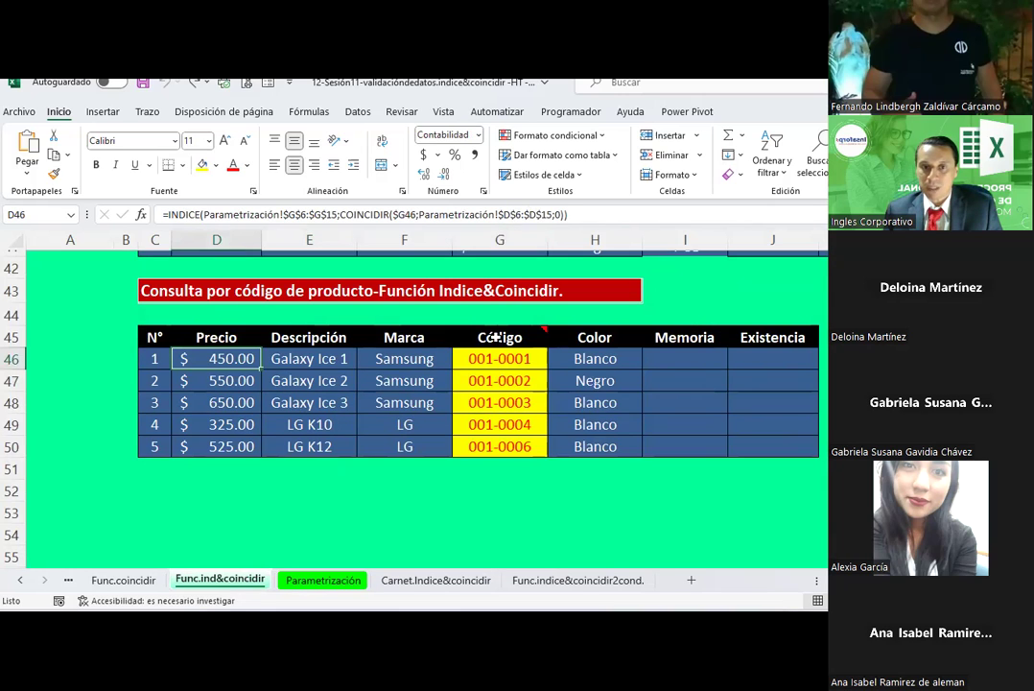
# Step: Change D46's COINCIDIR range from $D$6:$D$15 to $K$6:$K$15
pyautogui.click(505, 215)
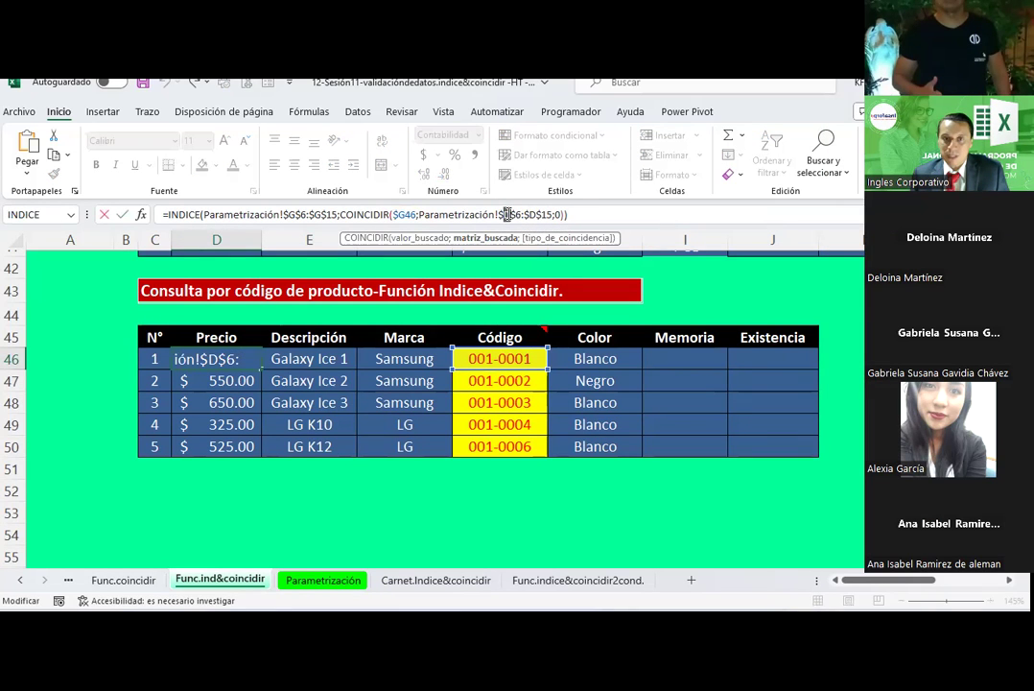
pyautogui.moveTo(506, 215); pyautogui.dragTo(528, 215)
pyautogui.write('k$6:$k')
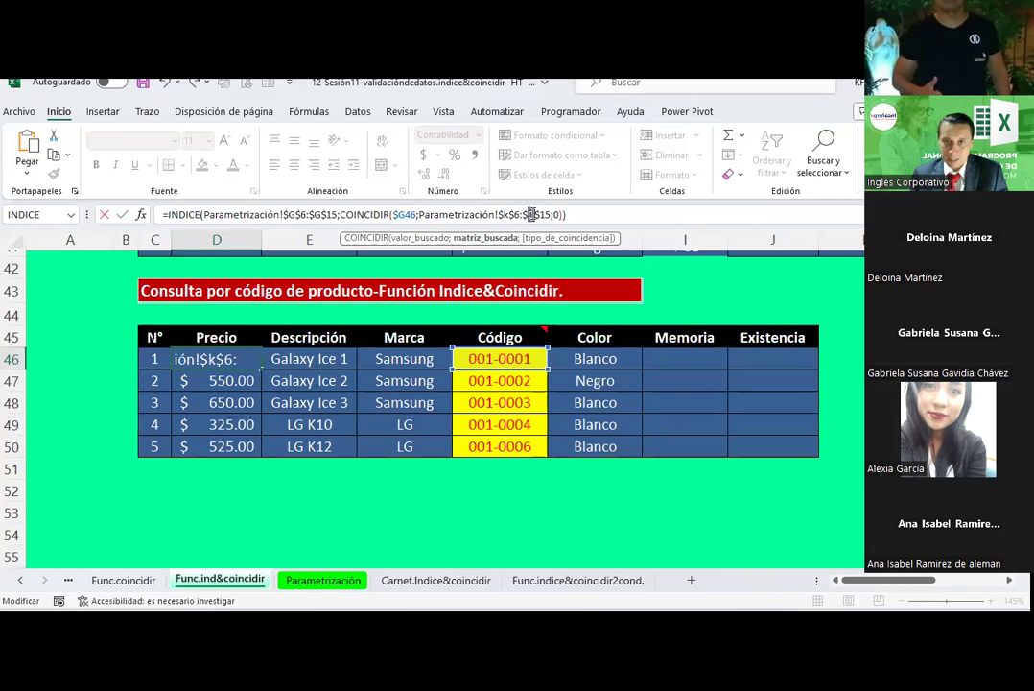
pyautogui.press('Return')
pyautogui.click(204, 358)
# Step: Compare the Parametrización code columns against the Func.ind&coincidir lookup table
pyautogui.click(324, 580)
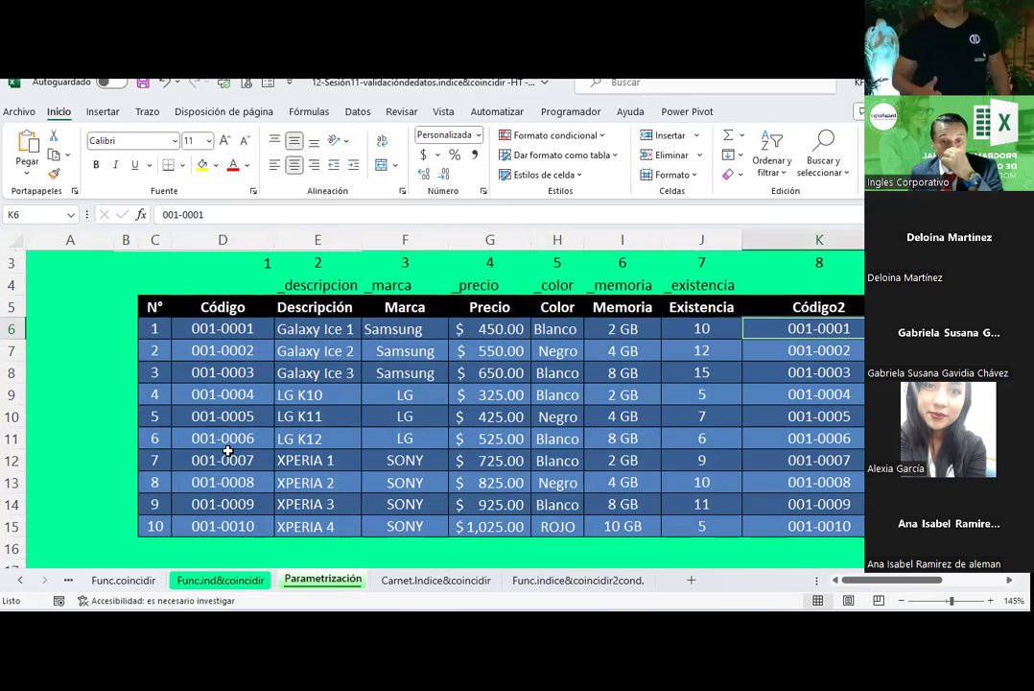
pyautogui.click(254, 583)
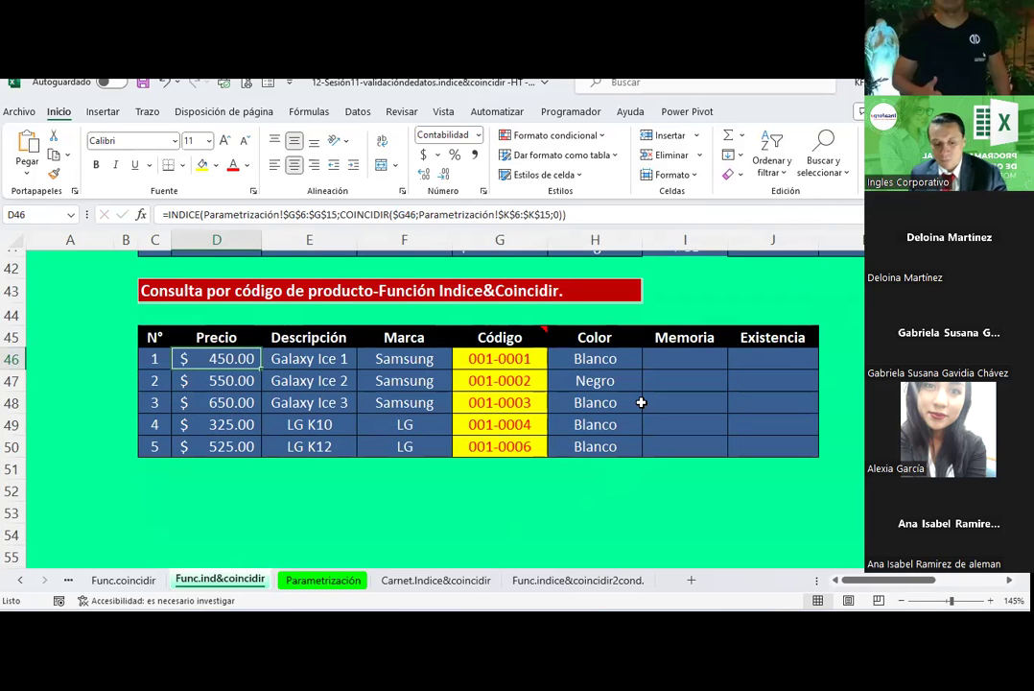
pyautogui.scroll(2, 500, 369)
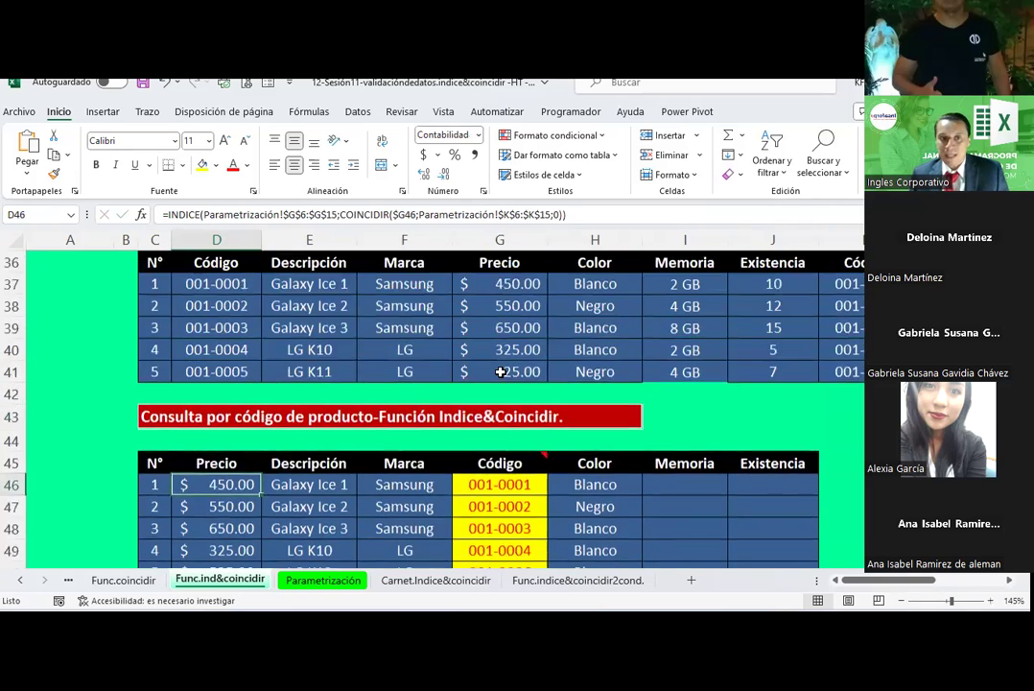
pyautogui.scroll(1, 288, 345)
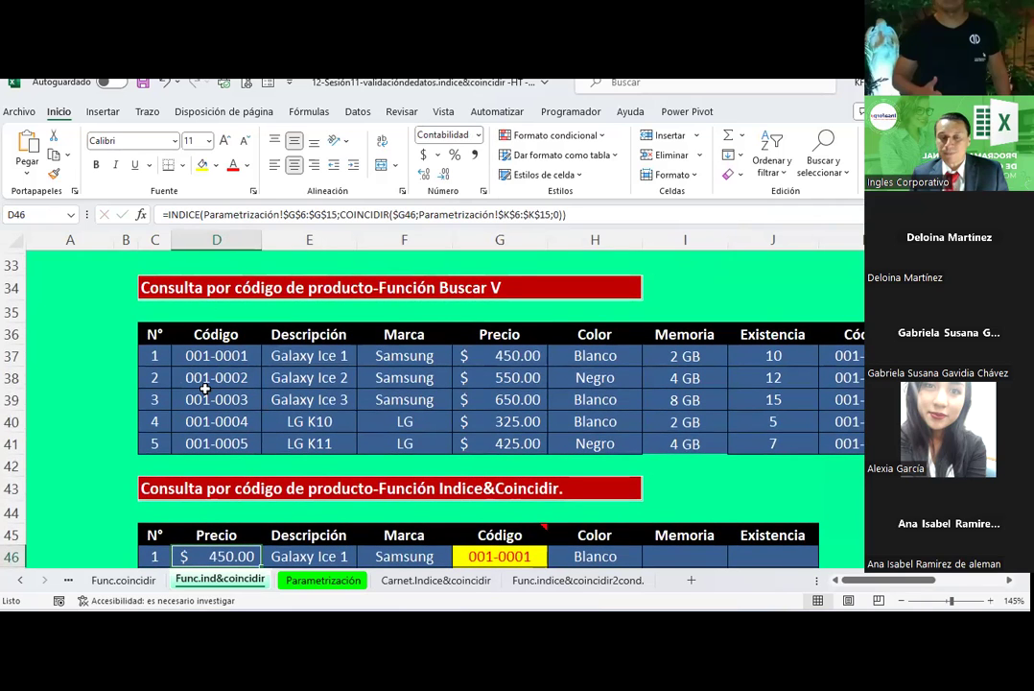
pyautogui.click(324, 579)
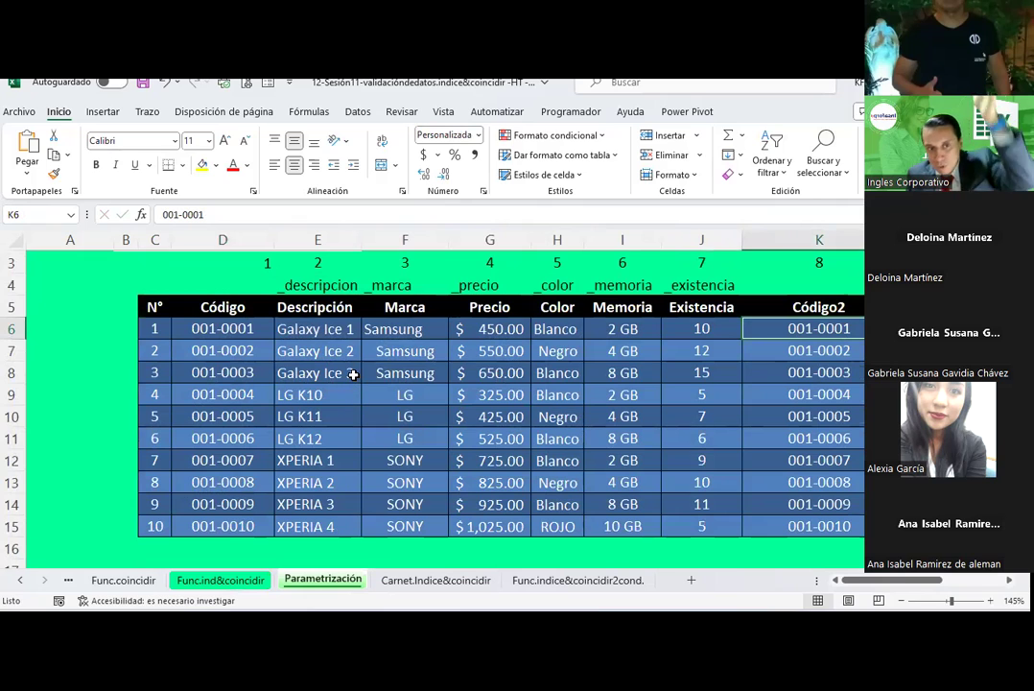
# Step: Select the Código column D on Parametrización, then return to Func.ind&coincidir
pyautogui.click(213, 240)
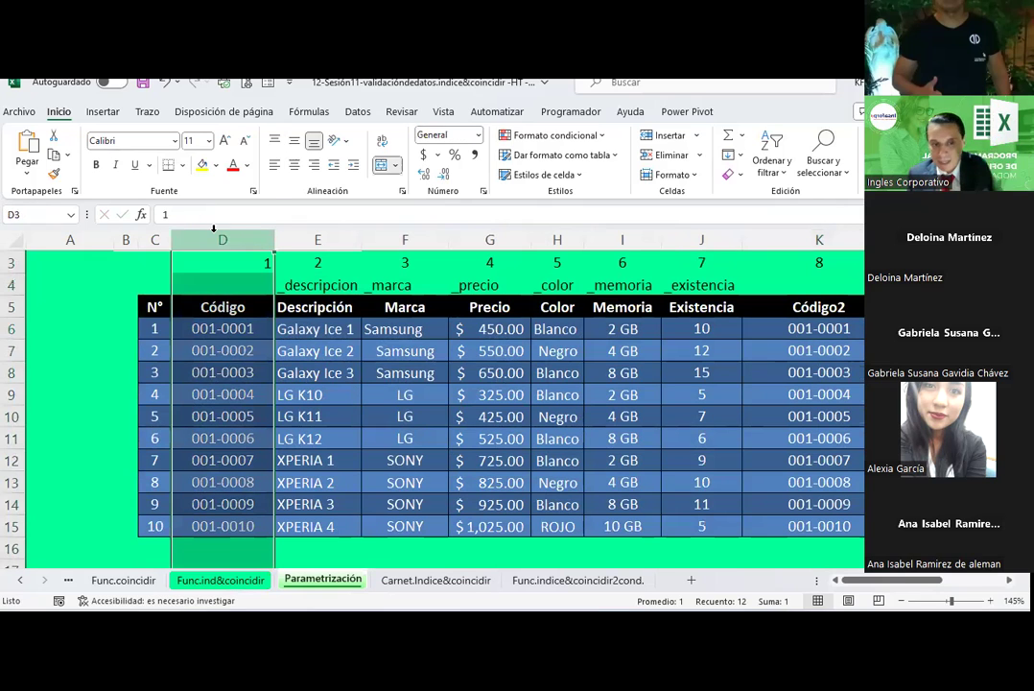
pyautogui.click(228, 582)
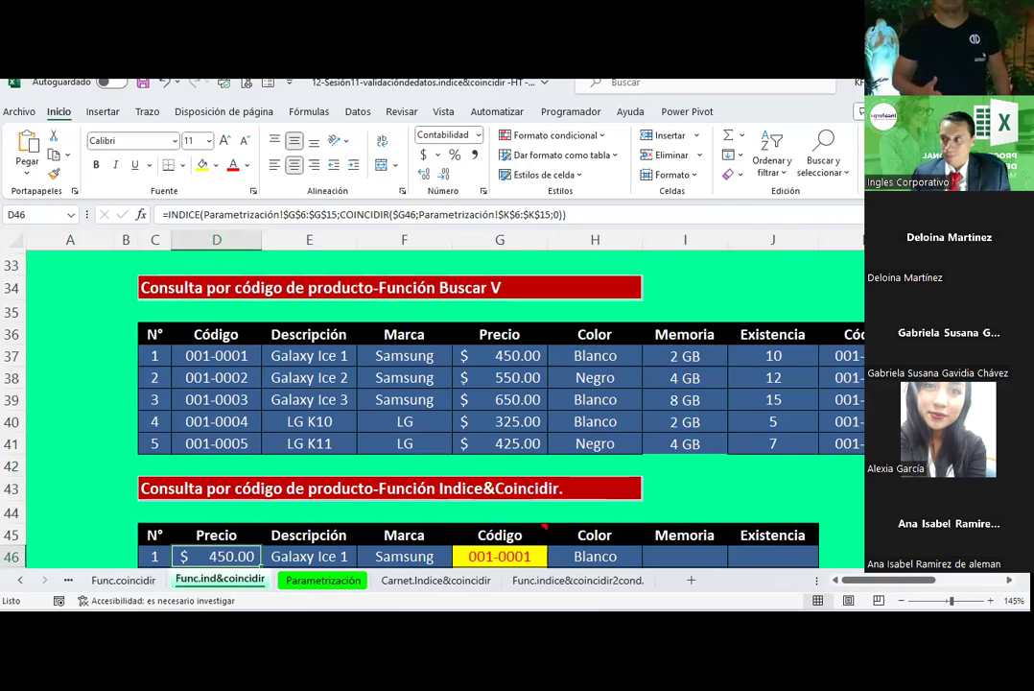
pyautogui.press('super+a')
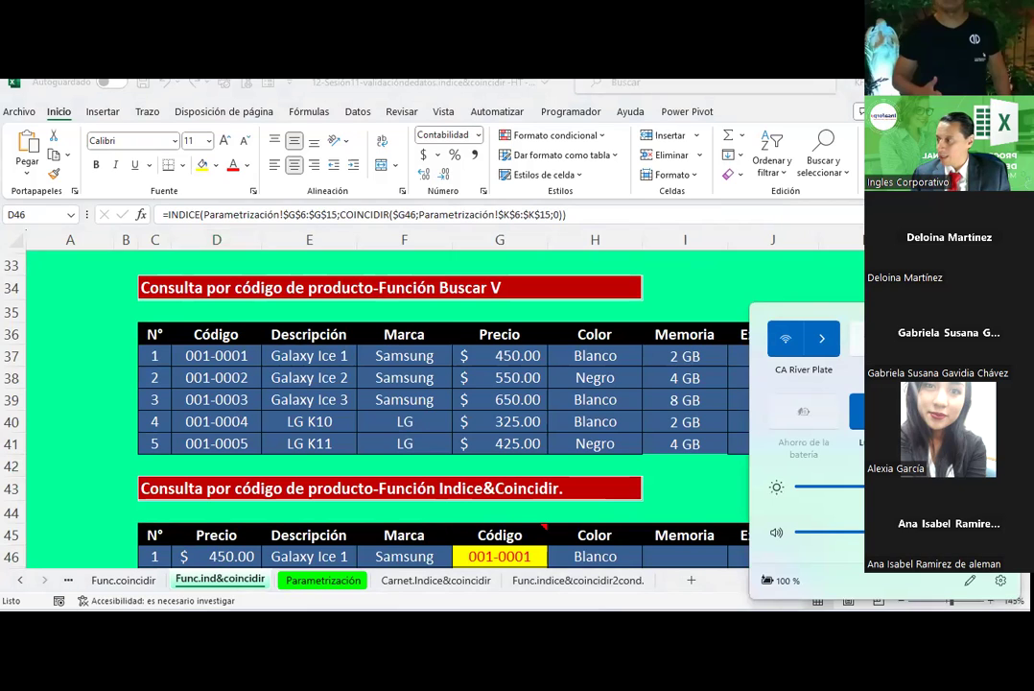
pyautogui.press('Escape')
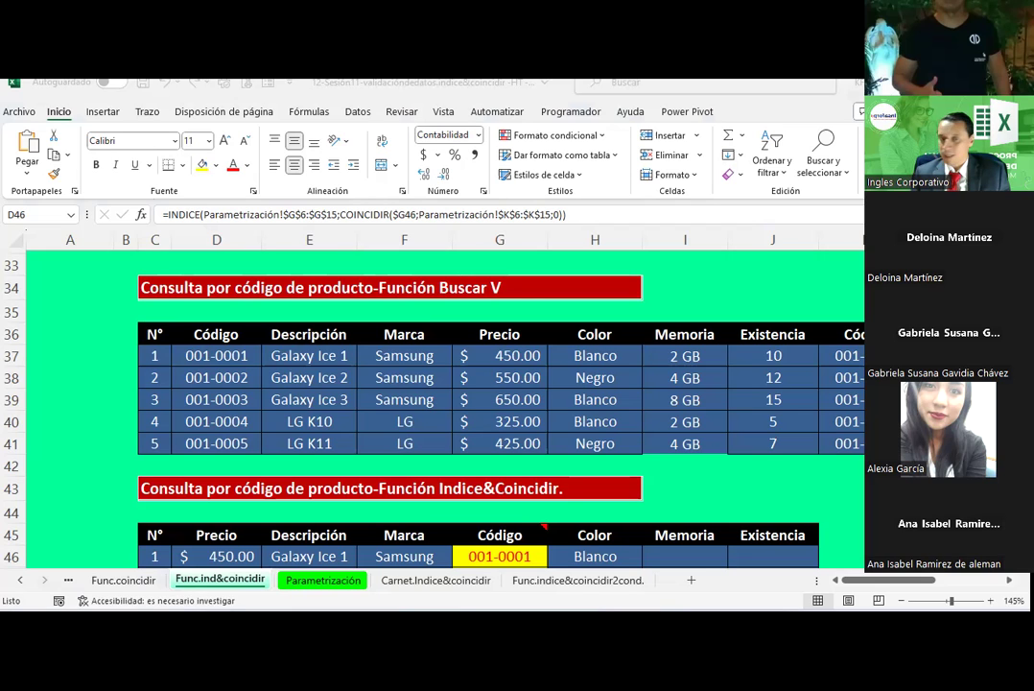
# Step: Undo the range change so D46 matches against $D$6:$D$15 again, comparing with D47
pyautogui.scroll(-1, 576, 388)
pyautogui.scroll(-1, 576, 388)
pyautogui.click(512, 446)
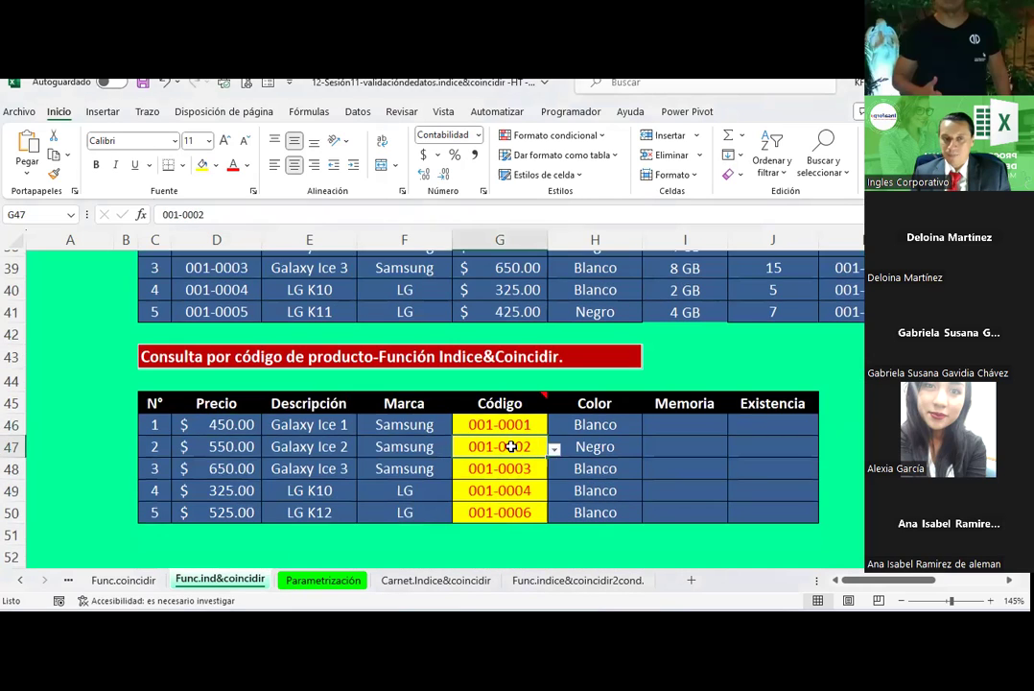
pyautogui.click(513, 425)
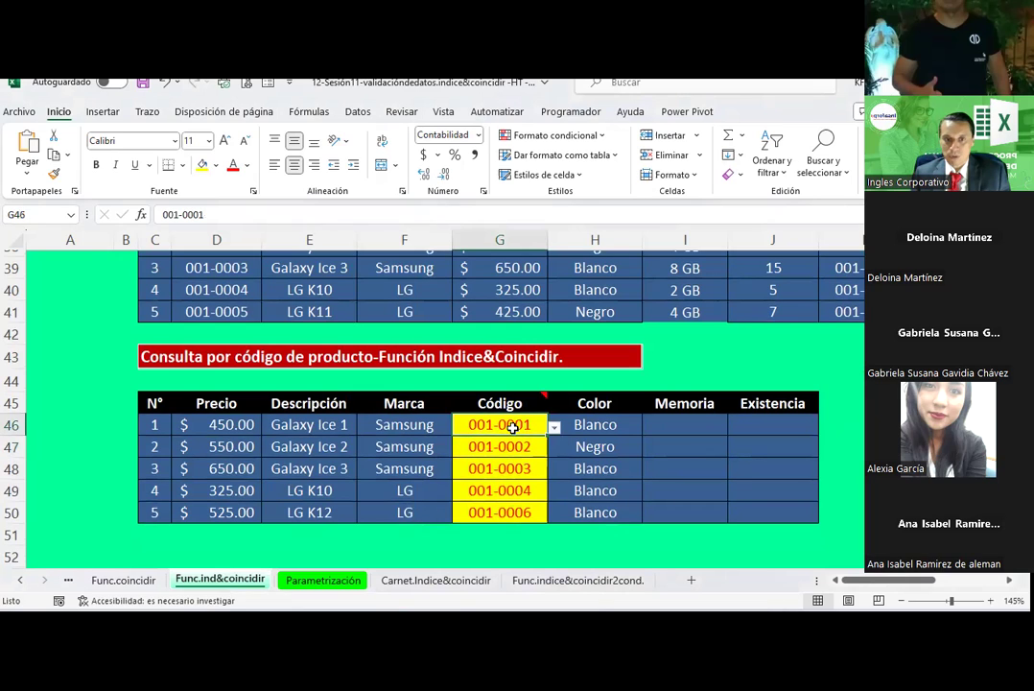
pyautogui.click(249, 428)
pyautogui.hotkey('ctrl', 'z')
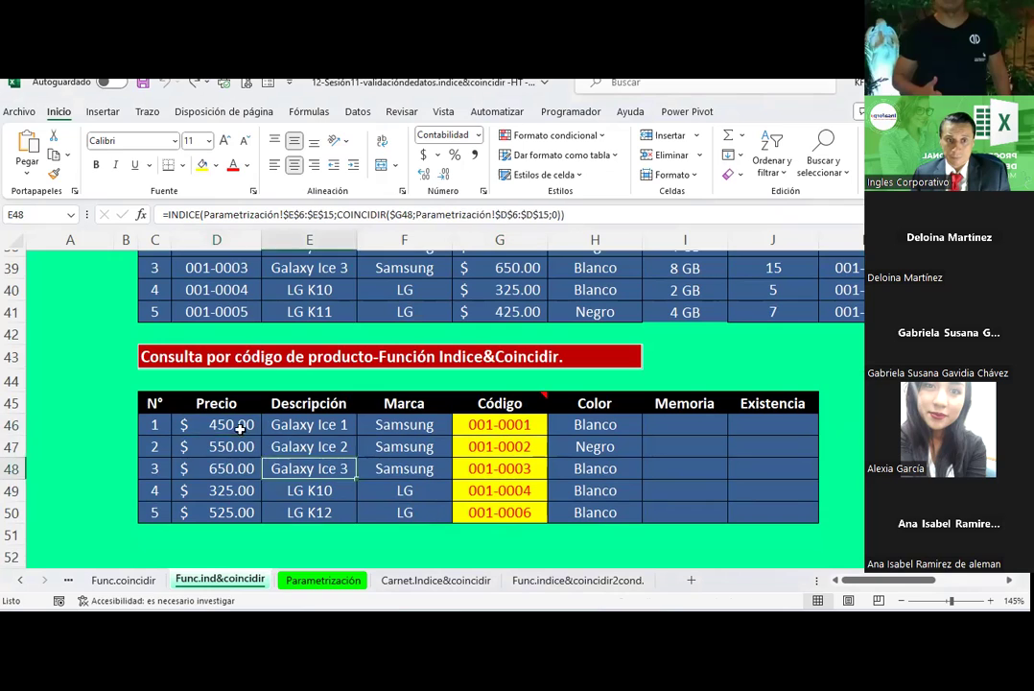
pyautogui.click(230, 448)
pyautogui.click(230, 425)
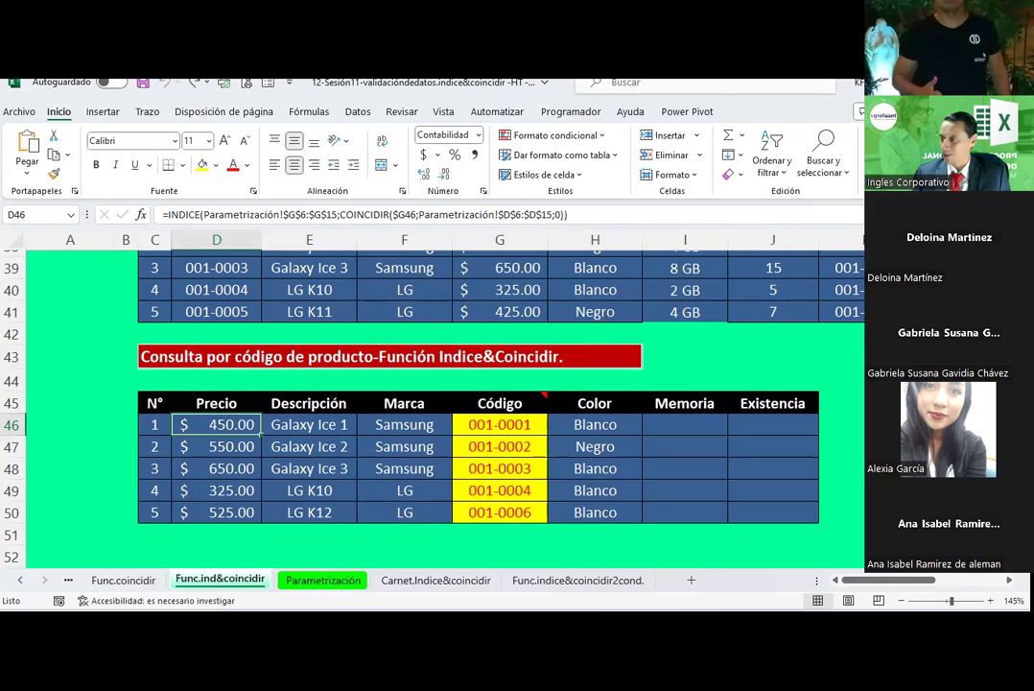
pyautogui.hotkey('alt', 'Tab')
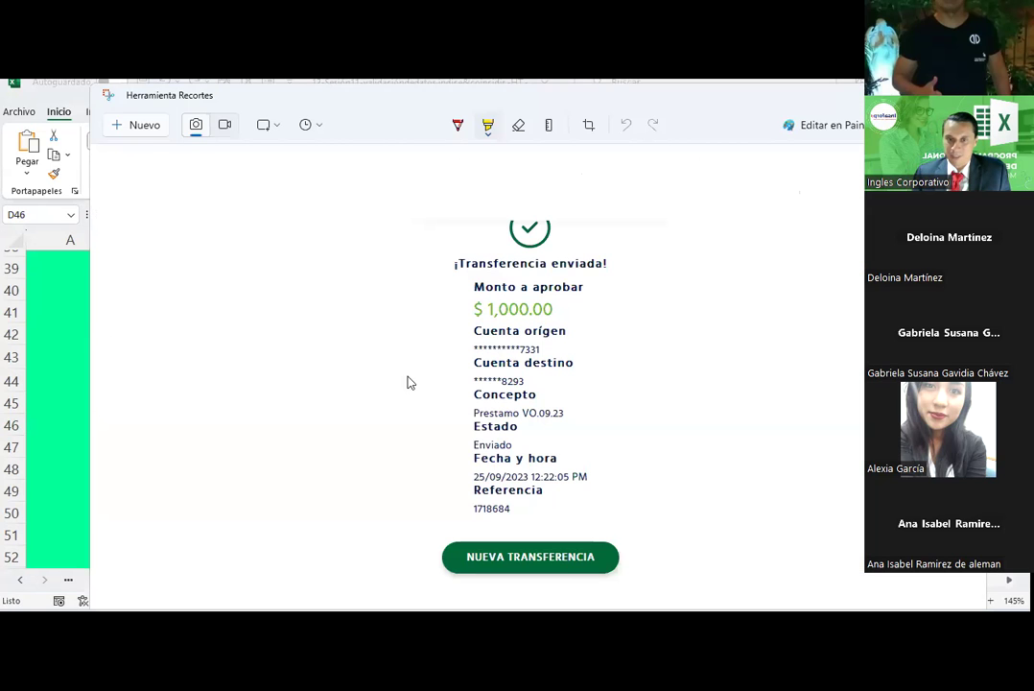
pyautogui.hotkey('alt', 'Tab')
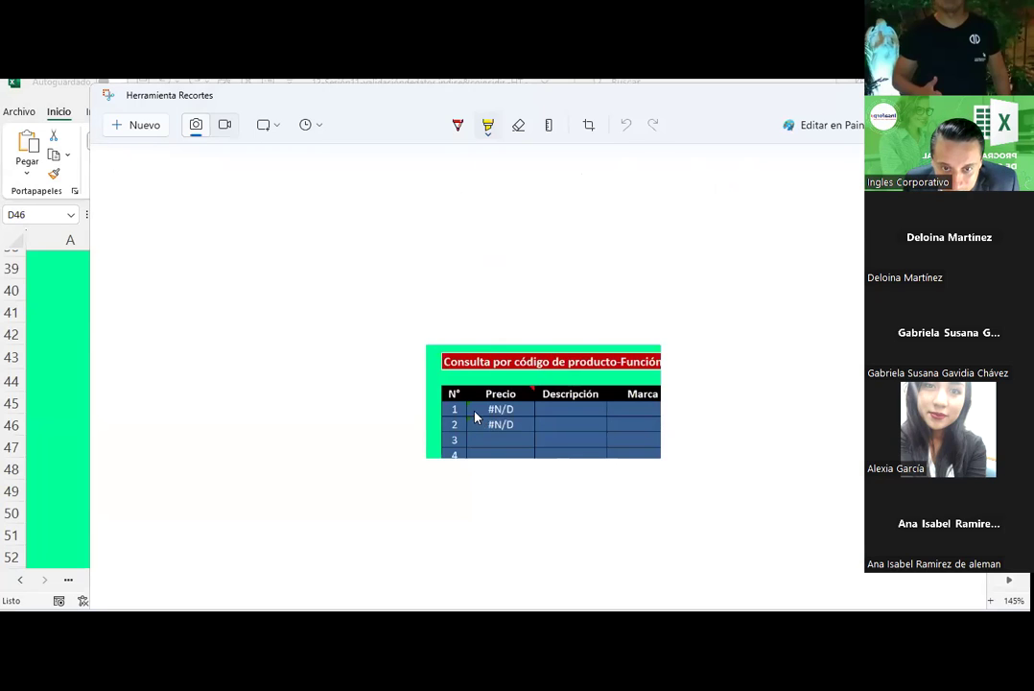
pyautogui.scroll(1, 477, 412)
pyautogui.scroll(2, 477, 413)
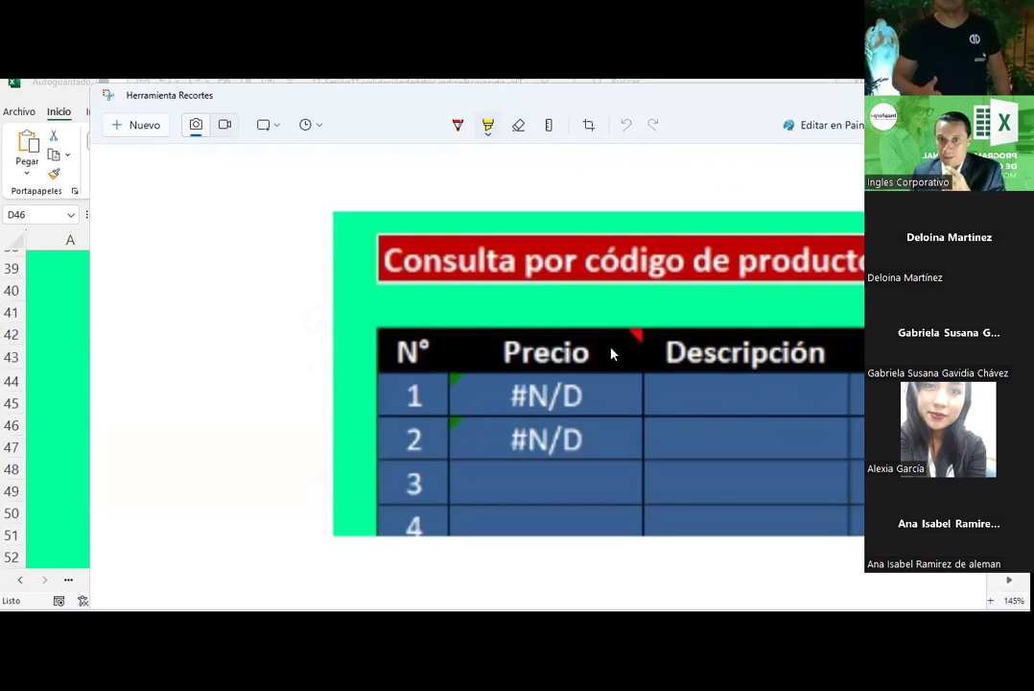
pyautogui.scroll(-3, 586, 363)
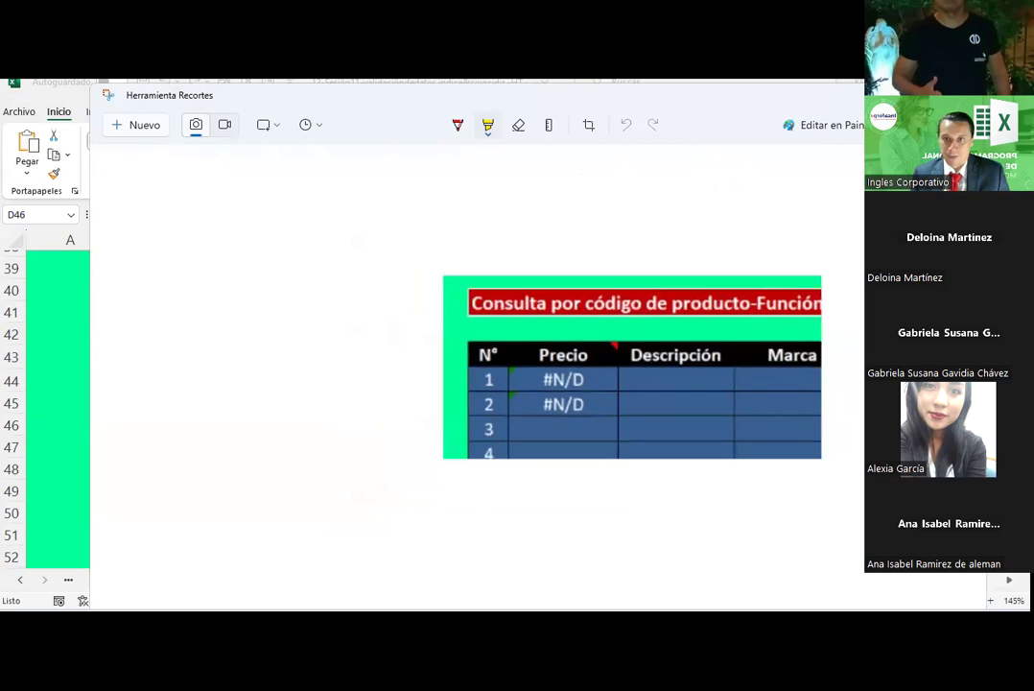
pyautogui.hotkey('alt', 'F4')
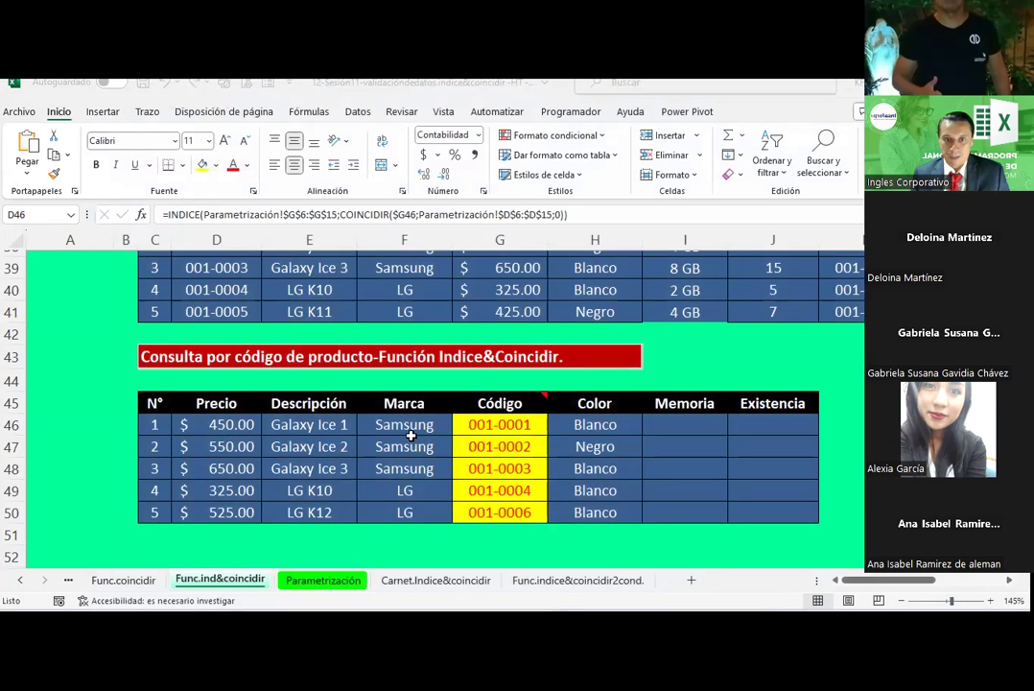
# Step: Clear D46 and insert INDICE in its matriz;núm_fila;núm_columna form
pyautogui.click(487, 424)
pyautogui.click(217, 428)
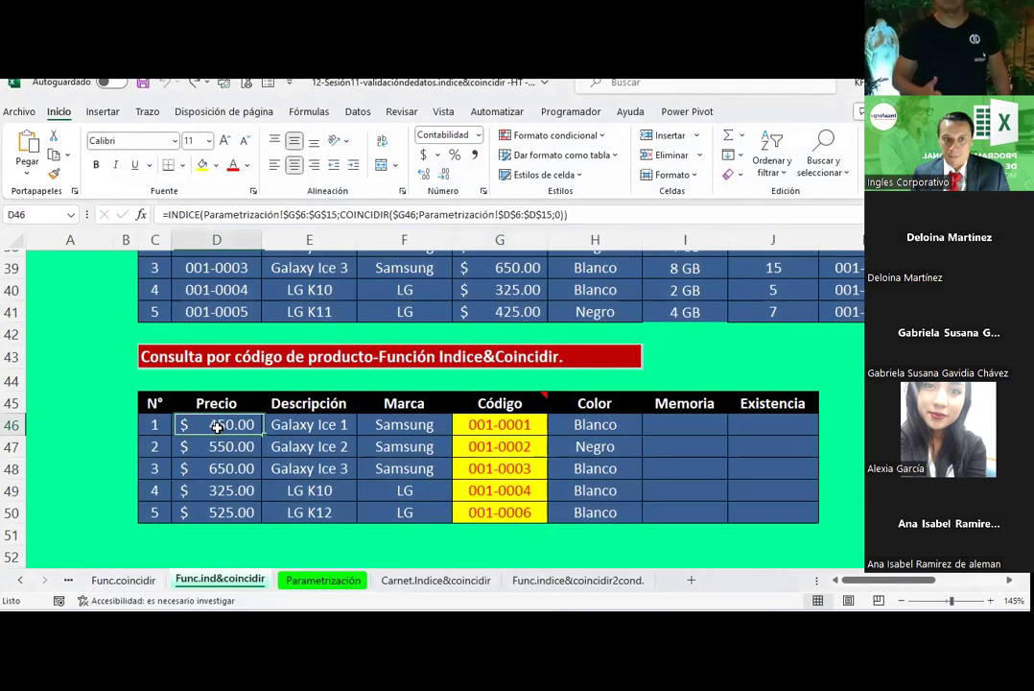
pyautogui.press('Delete')
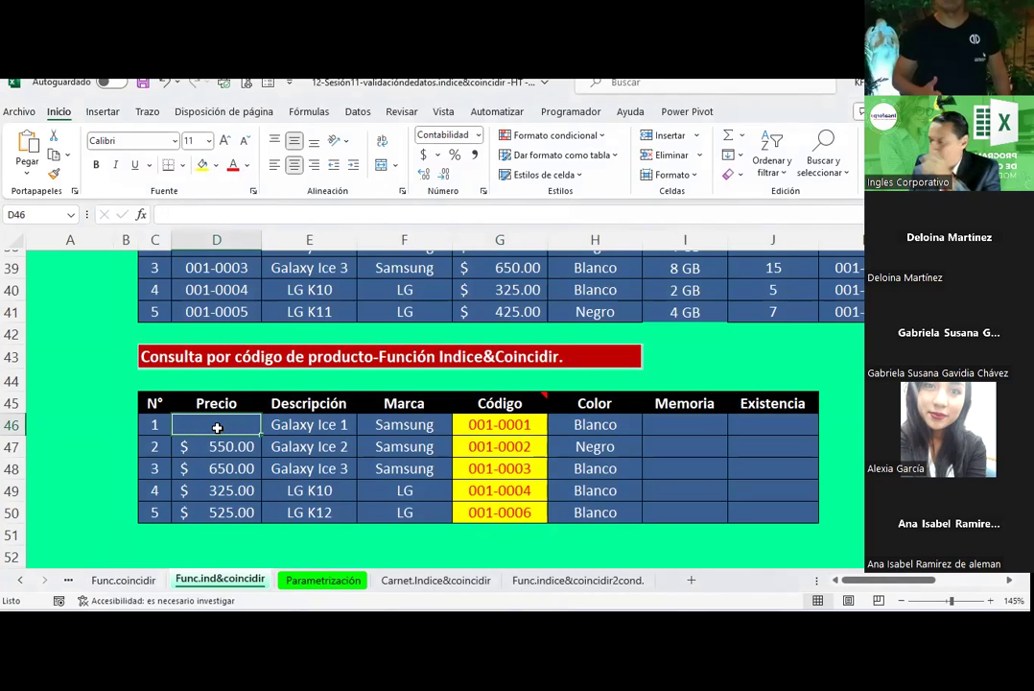
pyautogui.click(140, 215)
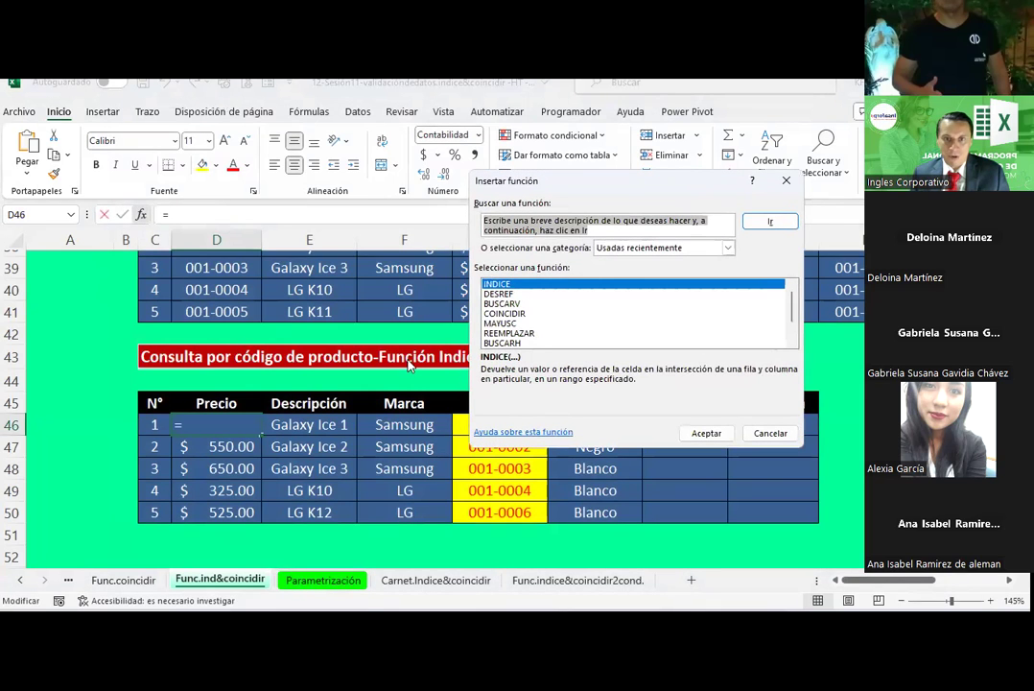
pyautogui.doubleClick(517, 315)
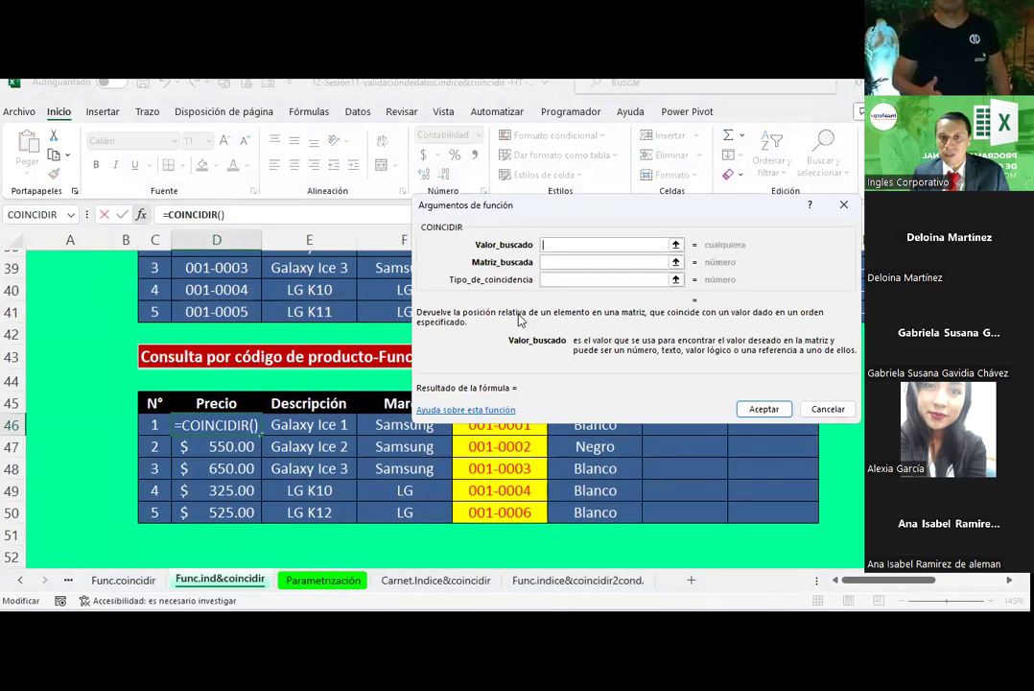
pyautogui.press('Escape')
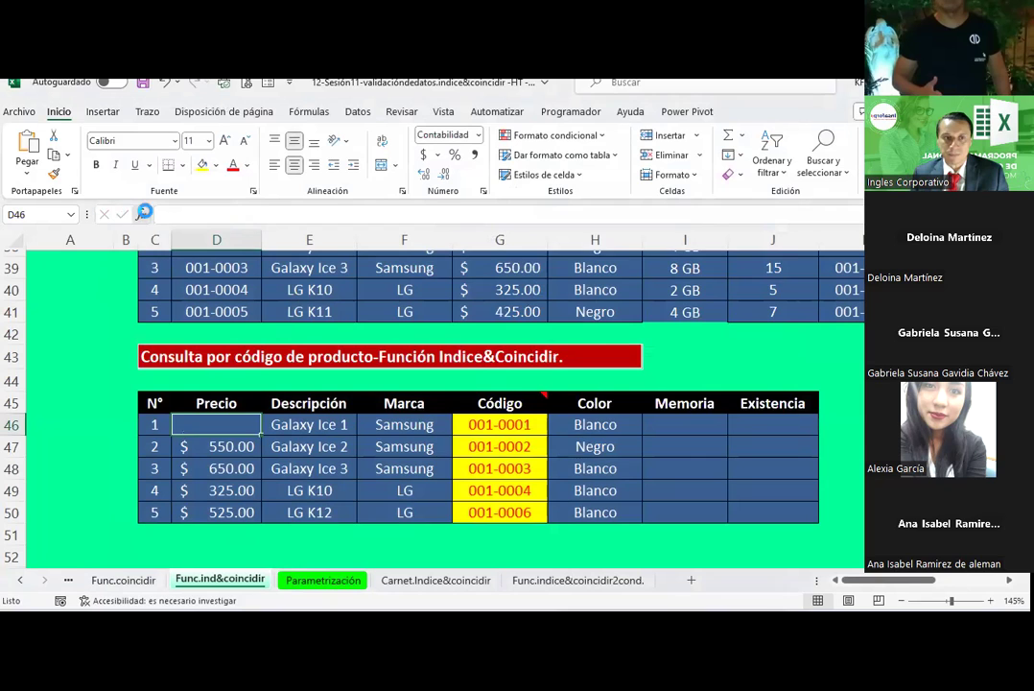
pyautogui.click(140, 215)
pyautogui.doubleClick(497, 294)
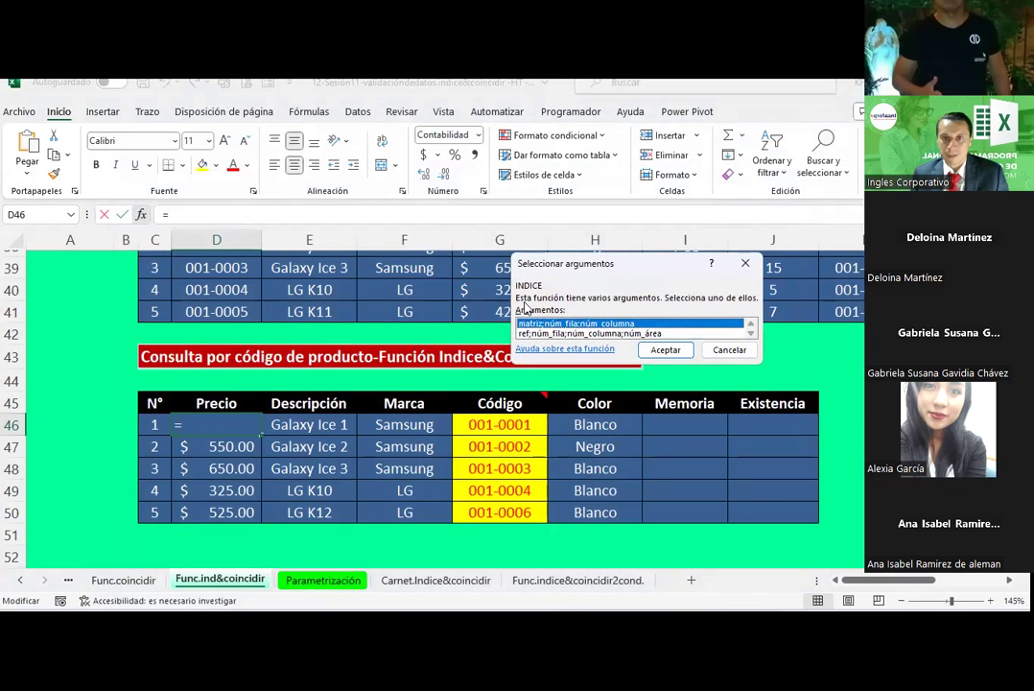
pyautogui.click(662, 351)
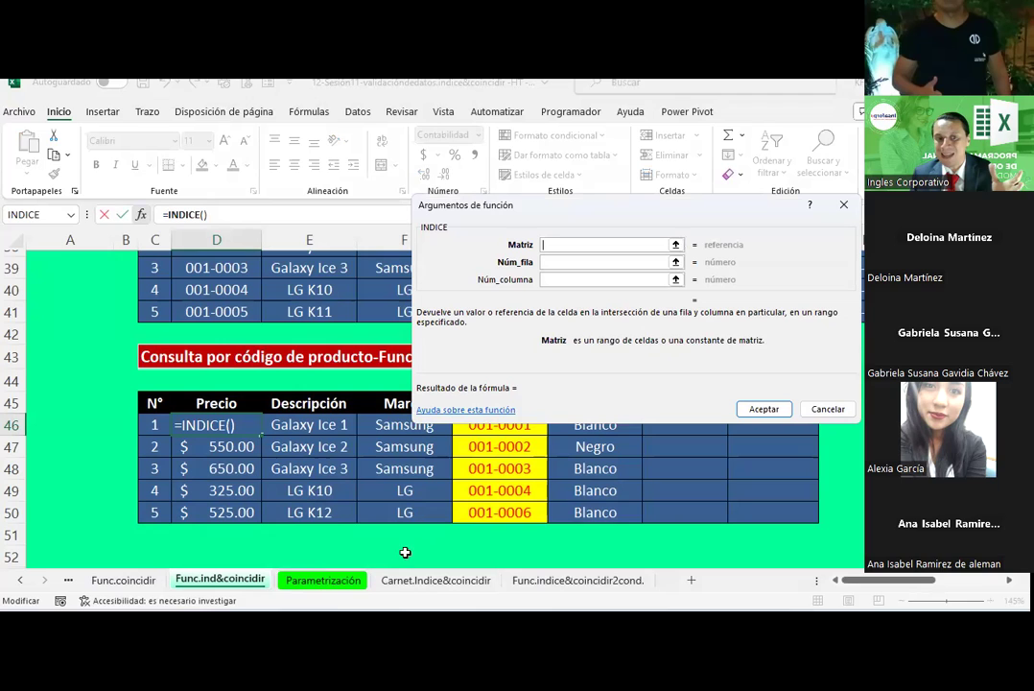
# Step: Set INDICE Matriz to Parametrización!$G$6:$G$15 and start coincidir( in Núm_fila
pyautogui.click(327, 579)
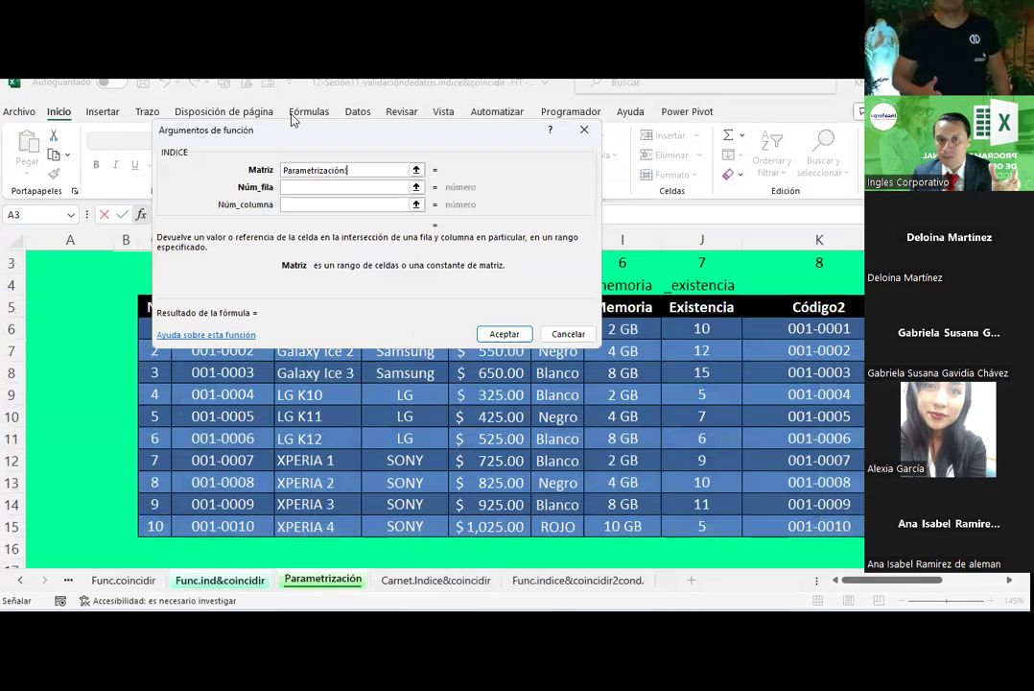
pyautogui.moveTo(494, 329); pyautogui.dragTo(494, 526)
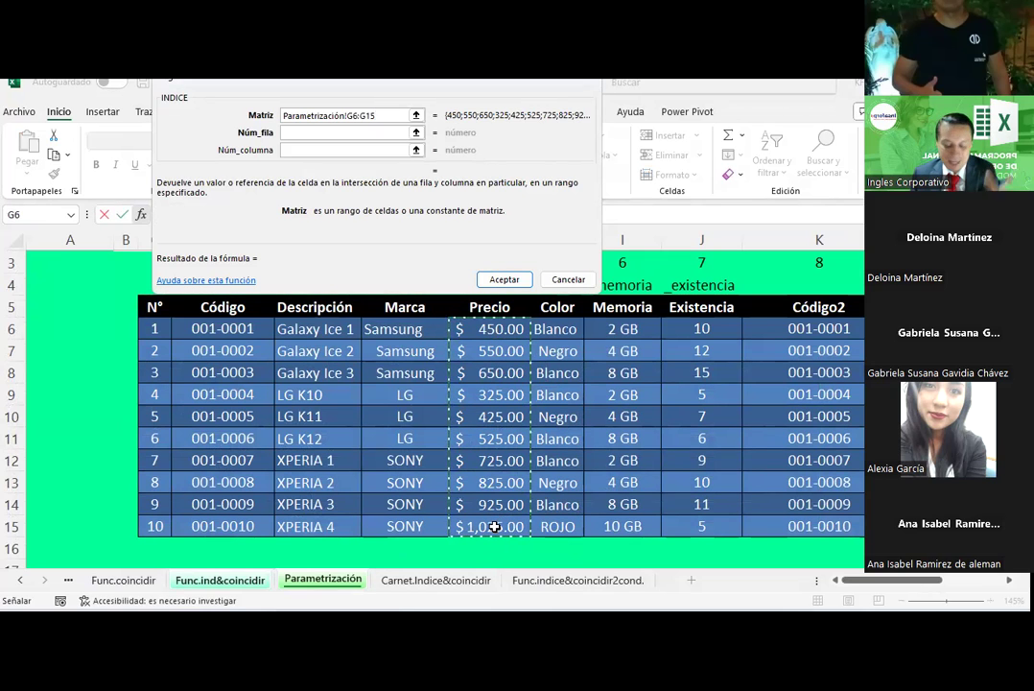
pyautogui.press('F4')
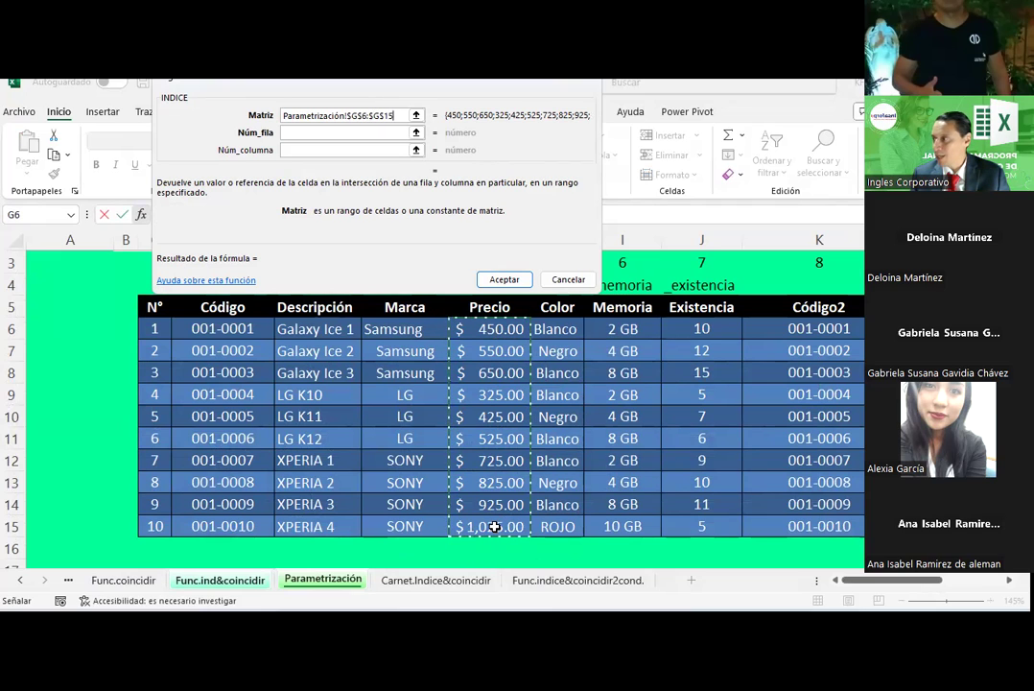
pyautogui.click(326, 131)
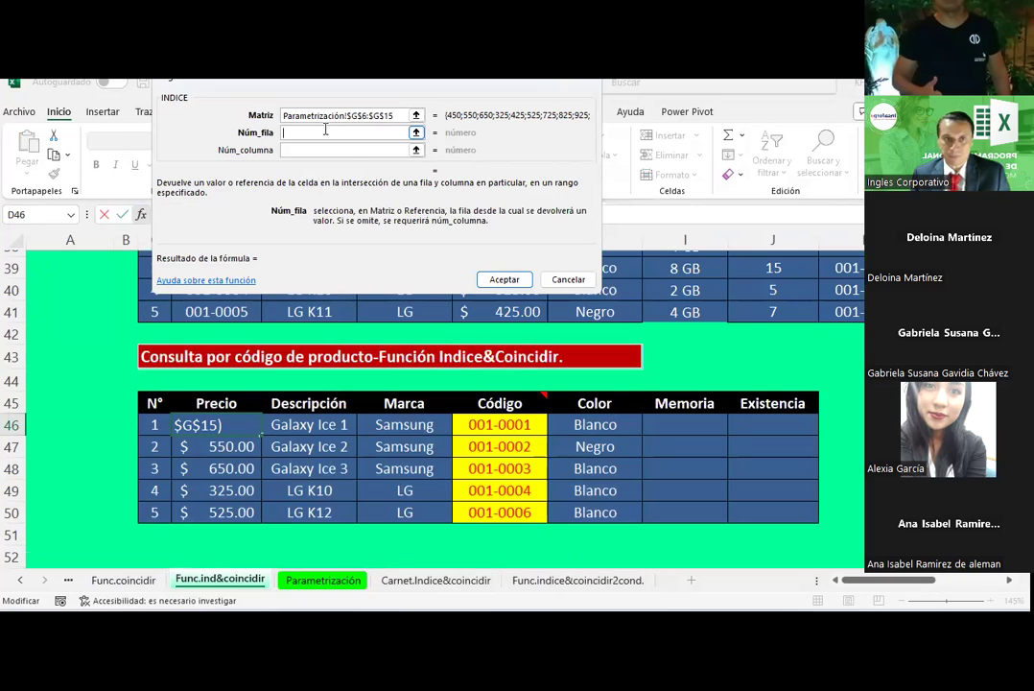
pyautogui.write('coincidi')
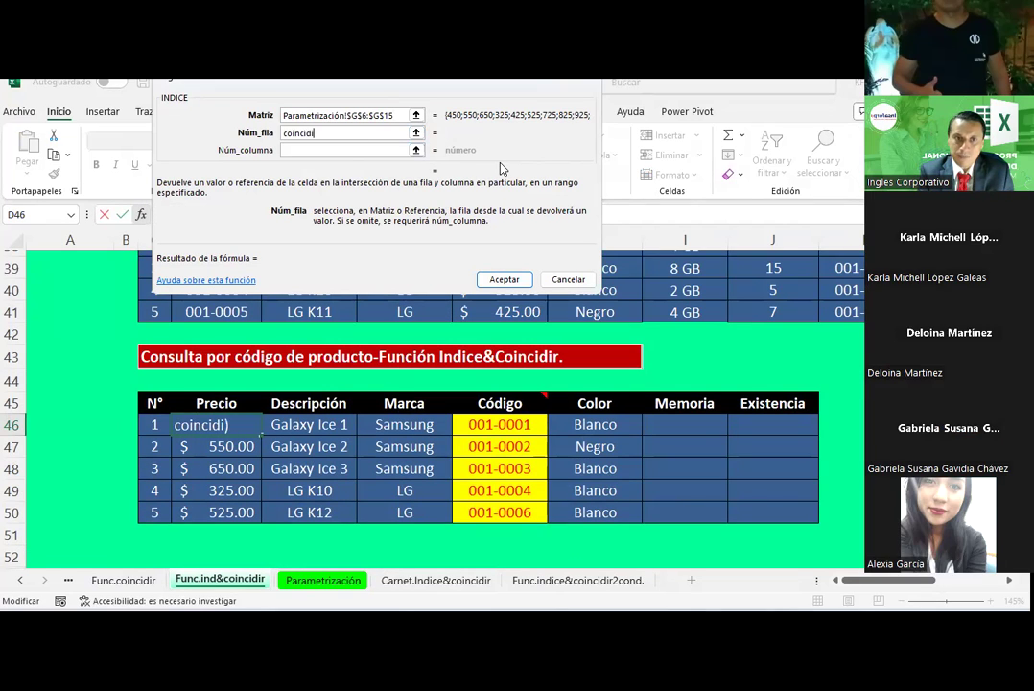
pyautogui.write('r(')
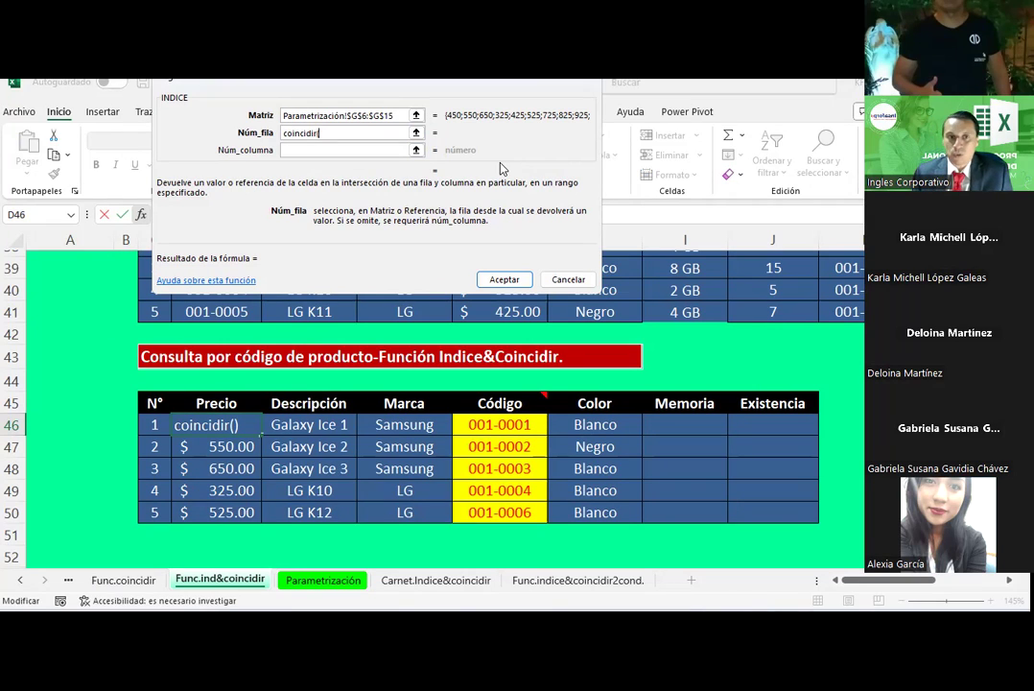
# Step: Remove the stray sheet reference from Núm_fila and pick the product code in G46
pyautogui.click(337, 581)
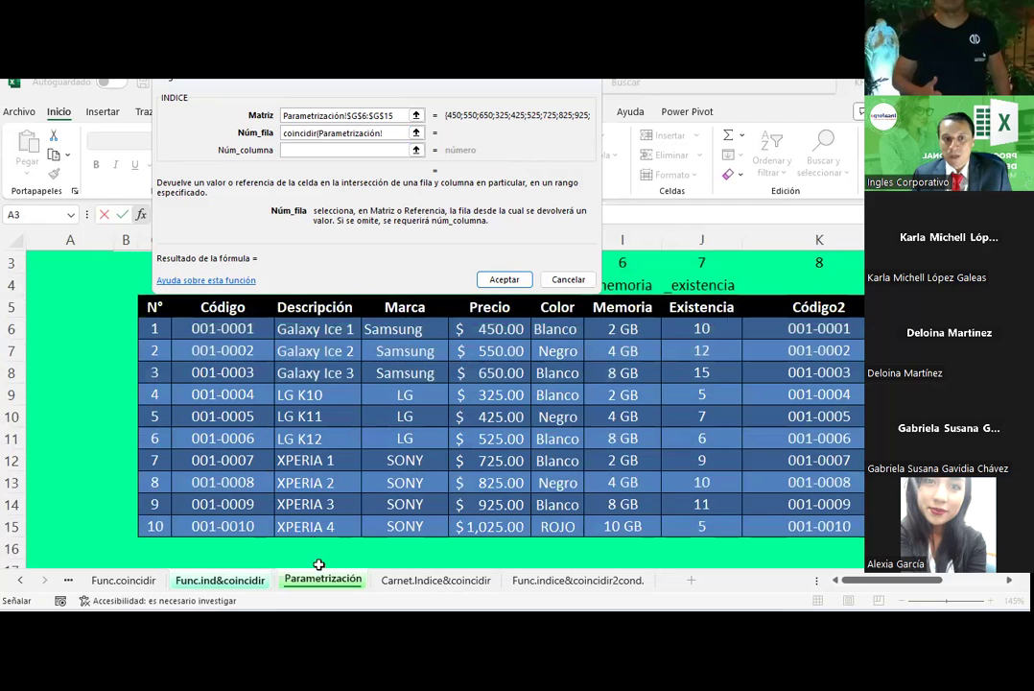
pyautogui.click(235, 580)
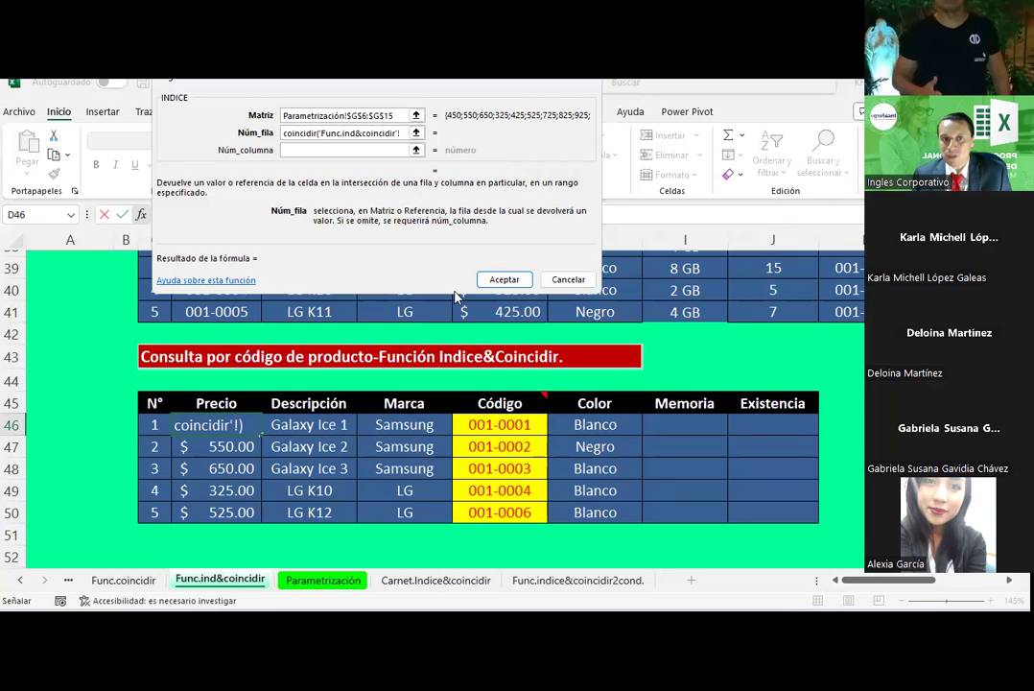
pyautogui.press('BackSpace')
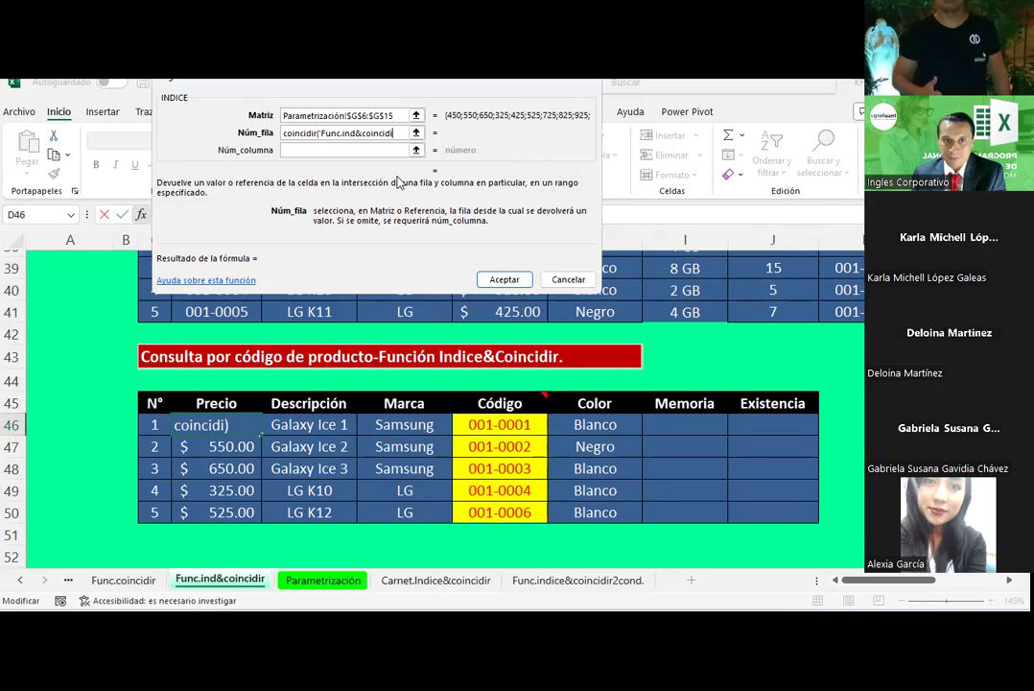
pyautogui.press('BackSpace')
pyautogui.press('BackSpace')
pyautogui.press('BackSpace')
pyautogui.press('BackSpace')
pyautogui.press('BackSpace')
pyautogui.press('BackSpace')
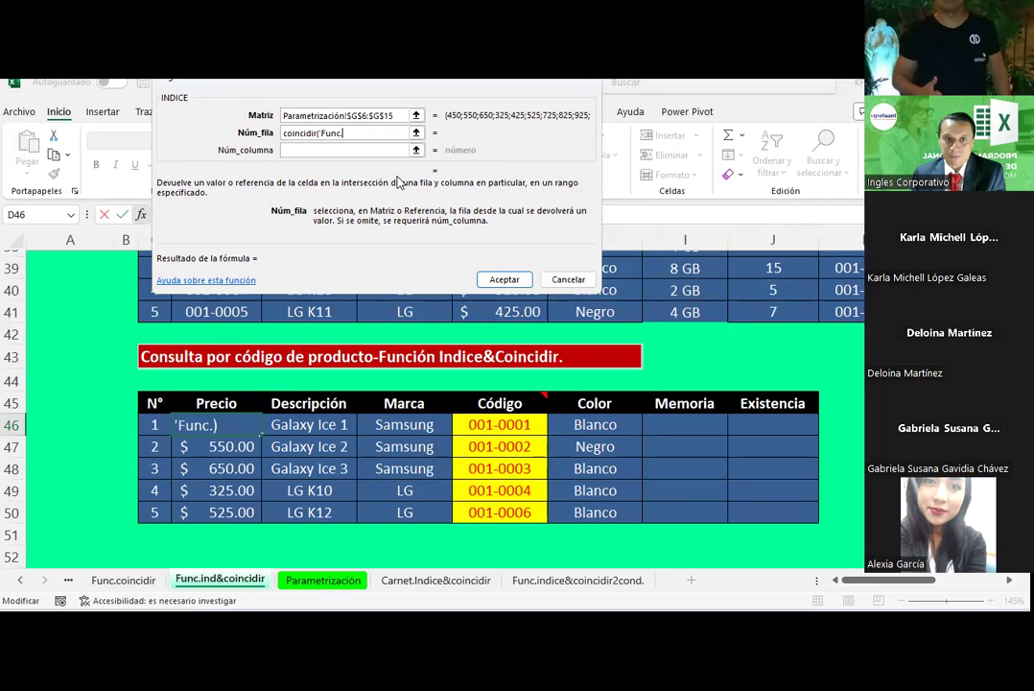
pyautogui.press('BackSpace')
pyautogui.press('BackSpace')
pyautogui.press('BackSpace')
pyautogui.press('BackSpace')
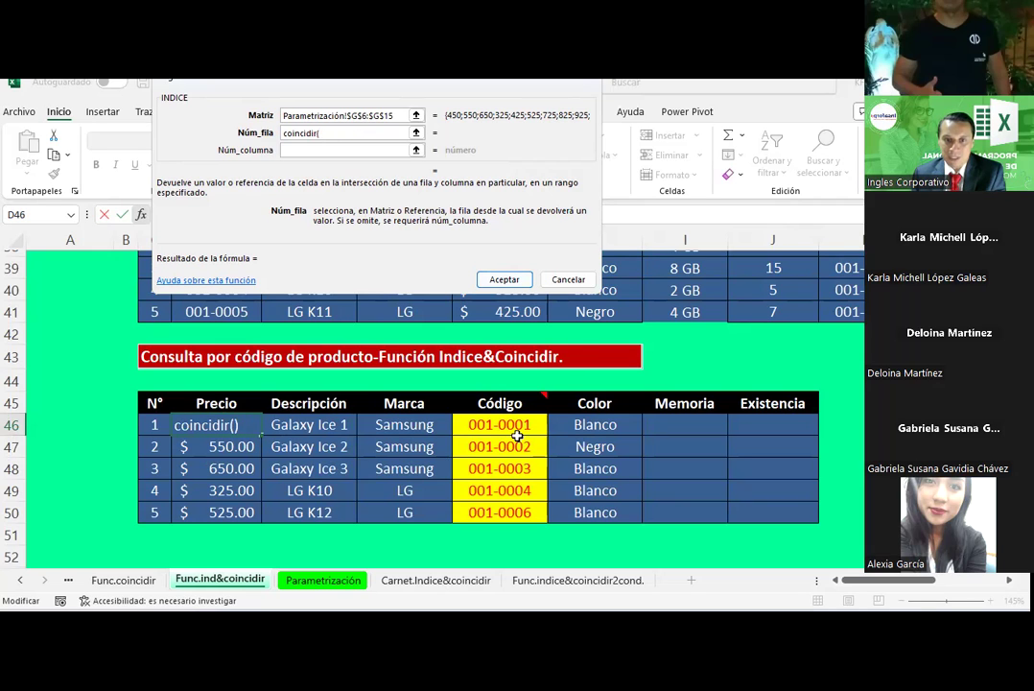
pyautogui.click(511, 425)
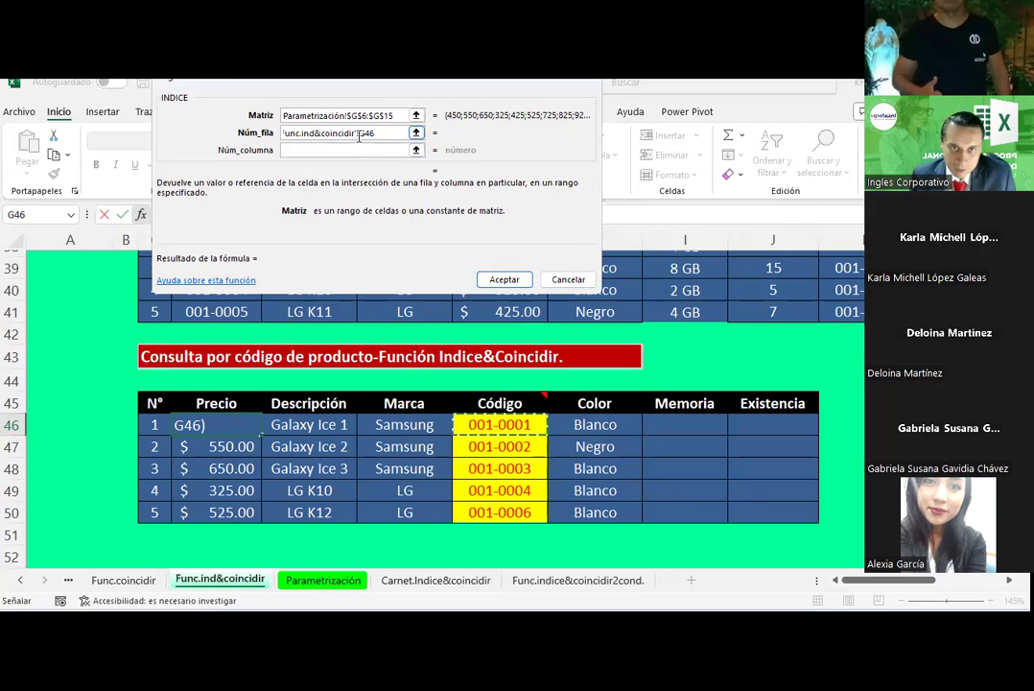
pyautogui.click(370, 135)
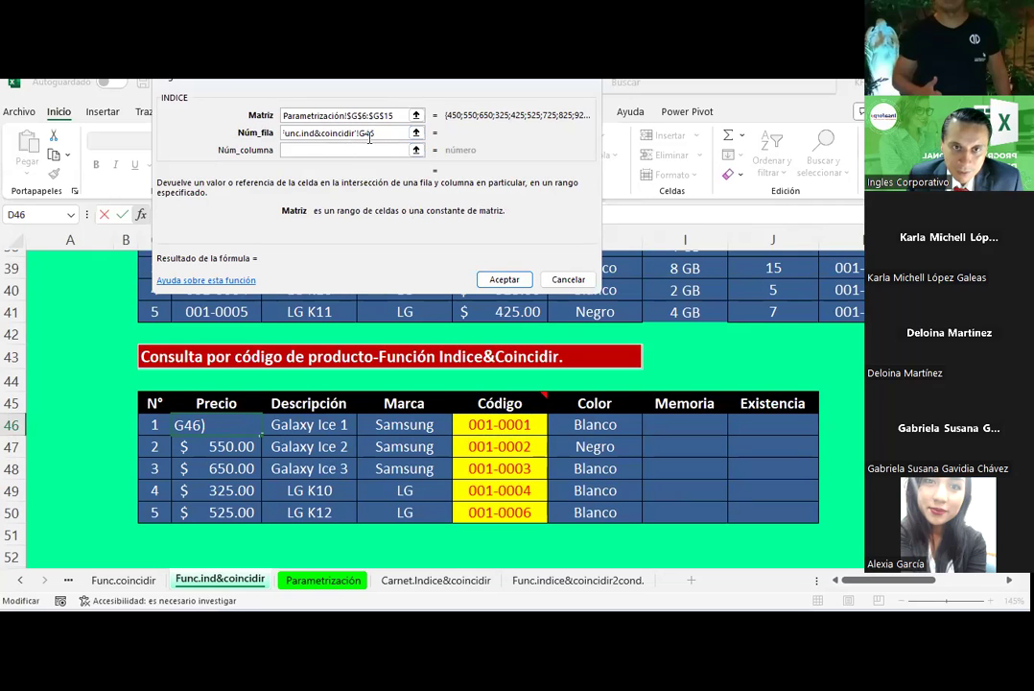
pyautogui.click(415, 133)
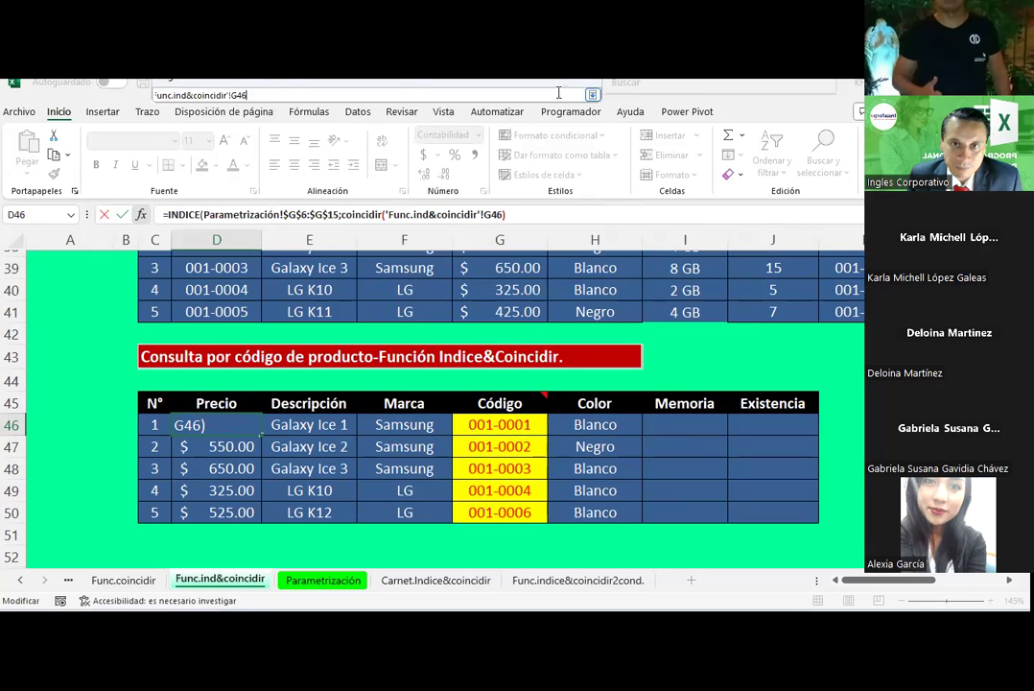
pyautogui.click(593, 95)
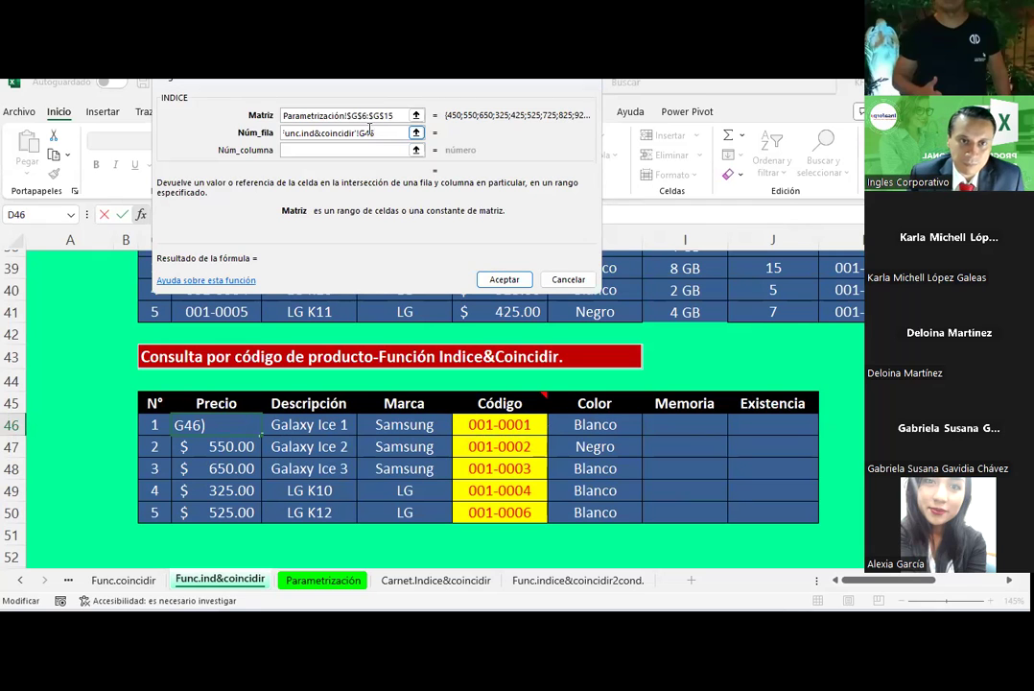
# Step: Retype Núm_fila as coincidir( with G46 as lookup value followed by a semicolon
pyautogui.press('BackSpace')
pyautogui.press('BackSpace')
pyautogui.press('BackSpace')
pyautogui.press('BackSpace')
pyautogui.press('BackSpace')
pyautogui.press('BackSpace')
pyautogui.press('BackSpace')
pyautogui.press('BackSpace')
pyautogui.press('BackSpace')
pyautogui.press('BackSpace')
pyautogui.write('coincidir(')
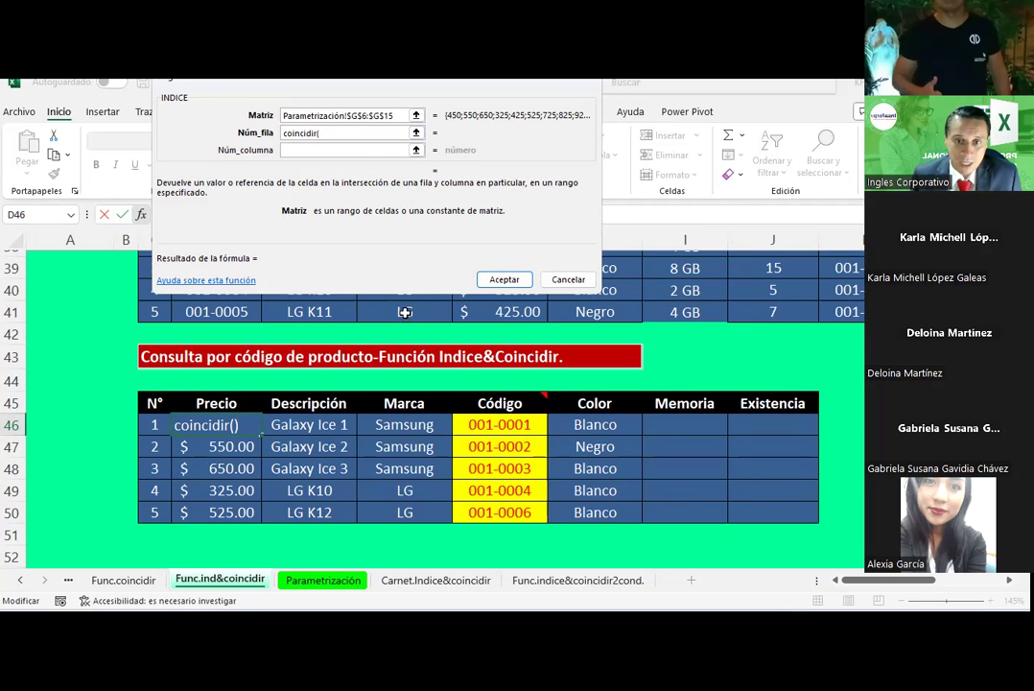
pyautogui.click(481, 425)
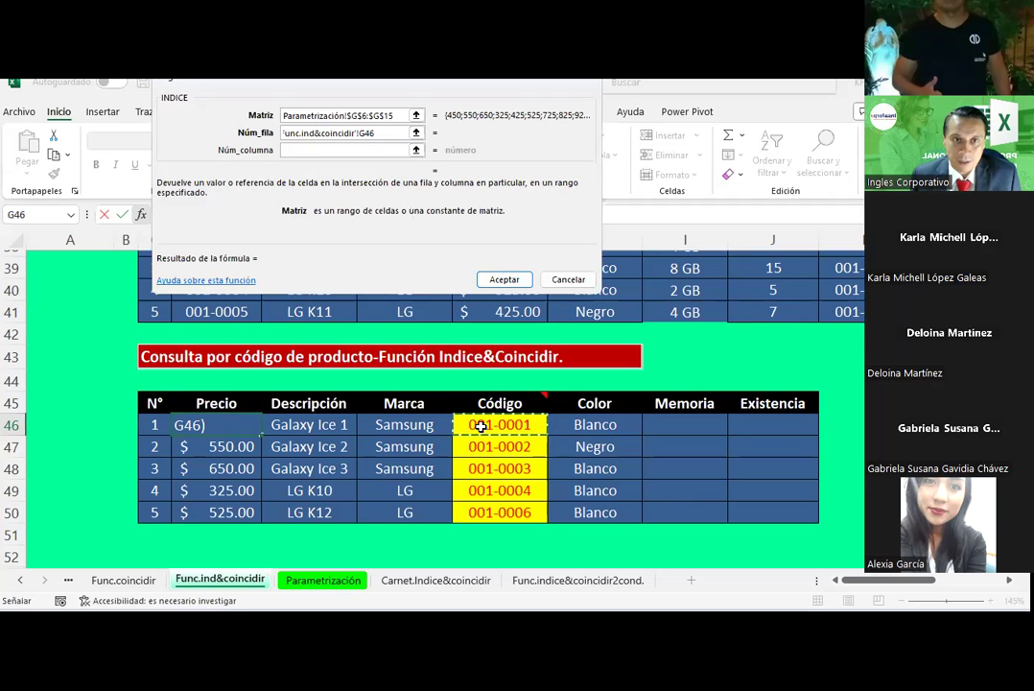
pyautogui.write(';')
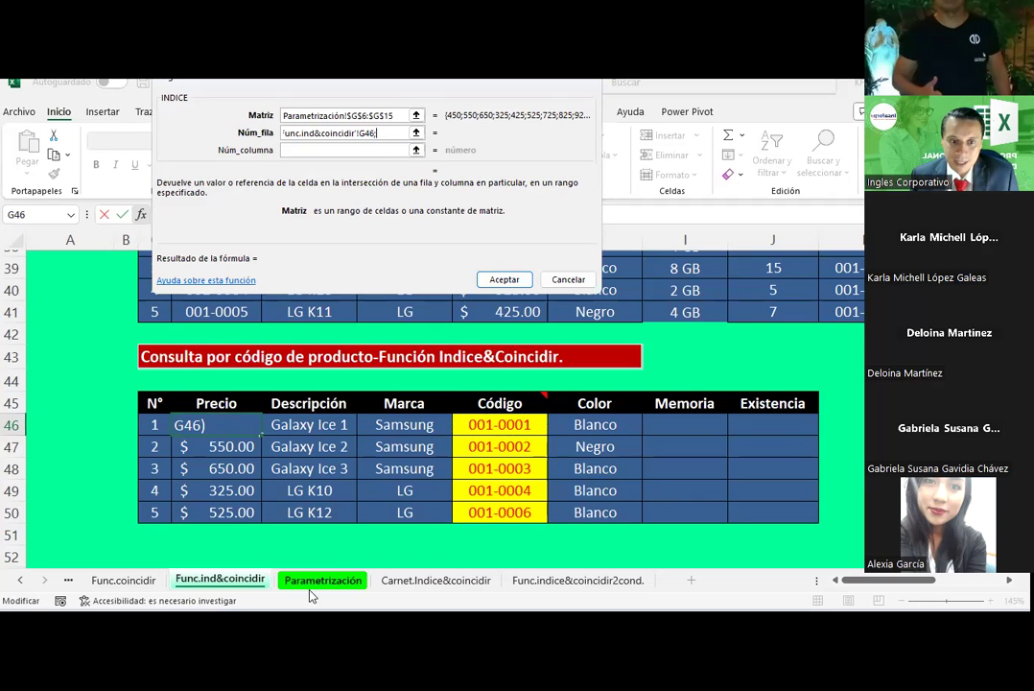
pyautogui.click(323, 580)
# Step: Finish COINCIDIR with Parametrización!$D$6:$D$15 and 0, then change the lookup value to $G46
pyautogui.moveTo(238, 329); pyautogui.dragTo(225, 524)
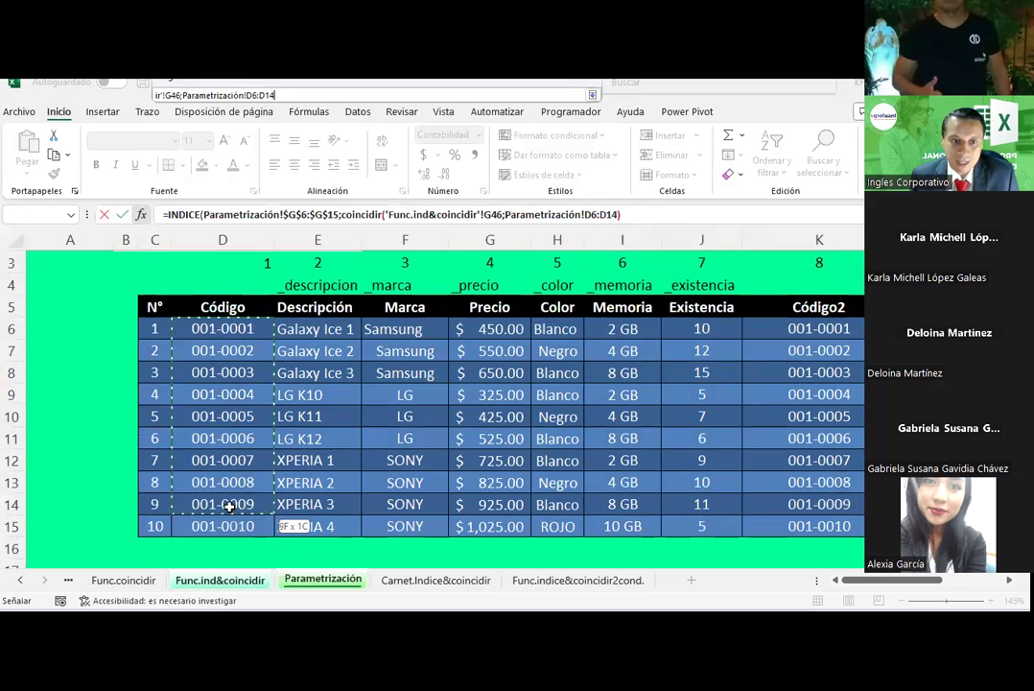
pyautogui.write(';0)')
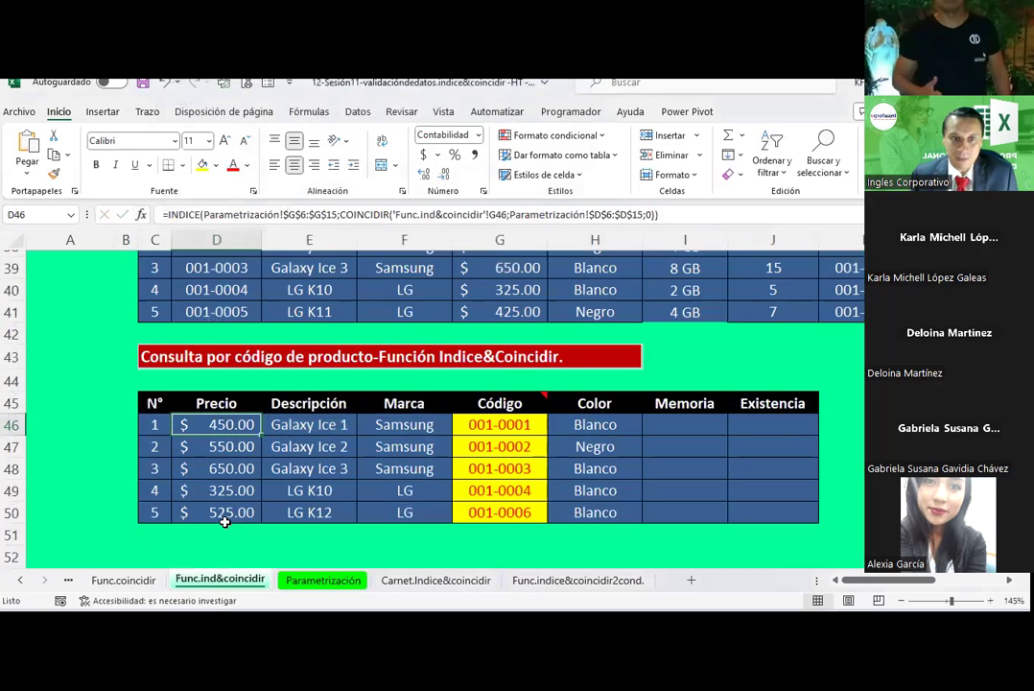
pyautogui.click(487, 215)
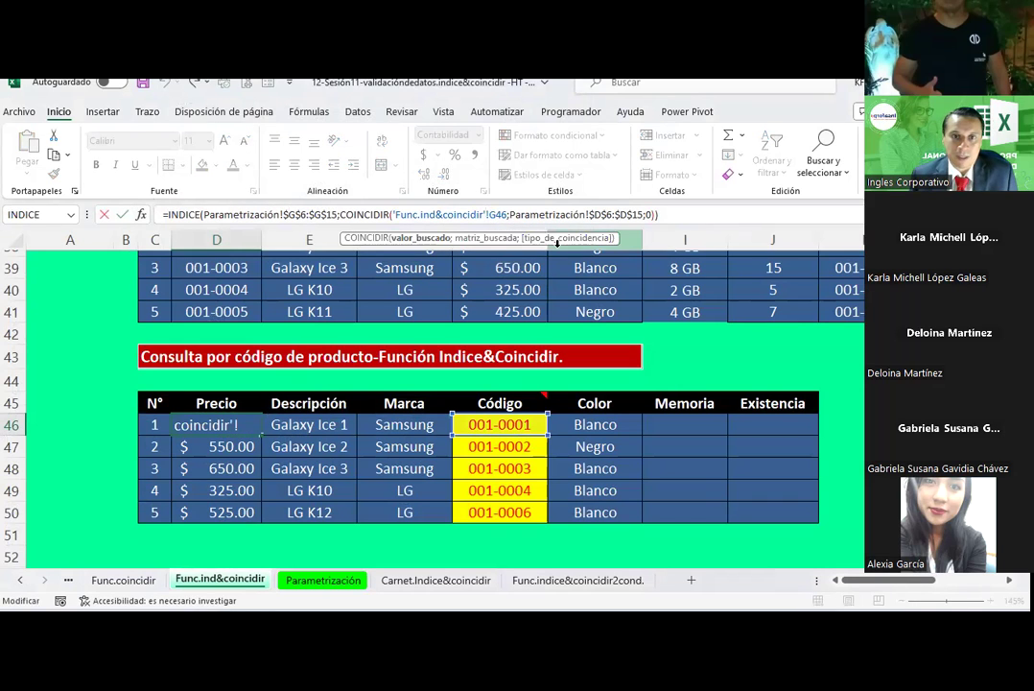
pyautogui.press('BackSpace')
pyautogui.press('BackSpace')
pyautogui.press('BackSpace')
pyautogui.press('BackSpace')
pyautogui.press('BackSpace')
pyautogui.press('BackSpace')
pyautogui.press('BackSpace')
pyautogui.press('BackSpace')
pyautogui.press('BackSpace')
pyautogui.press('BackSpace')
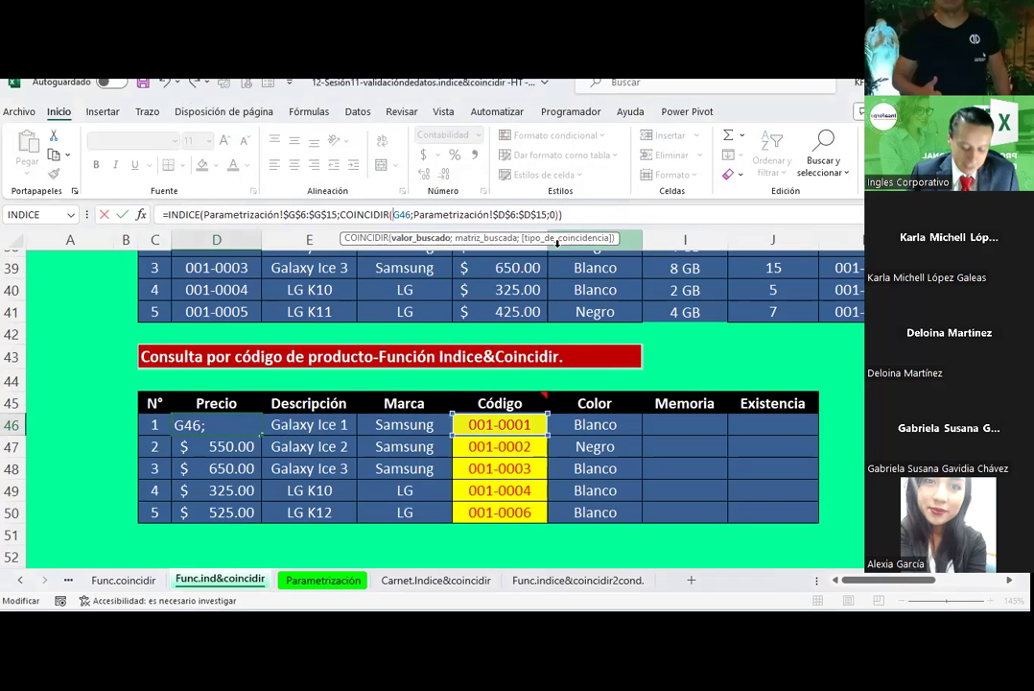
pyautogui.write('$')
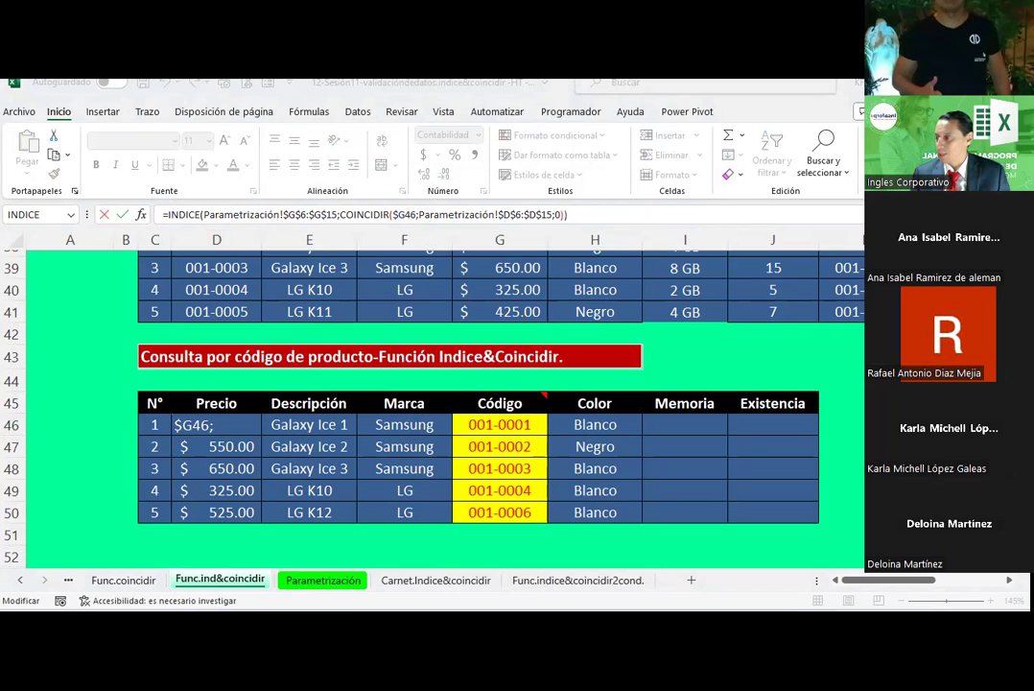
pyautogui.hotkey('alt', 'Tab')
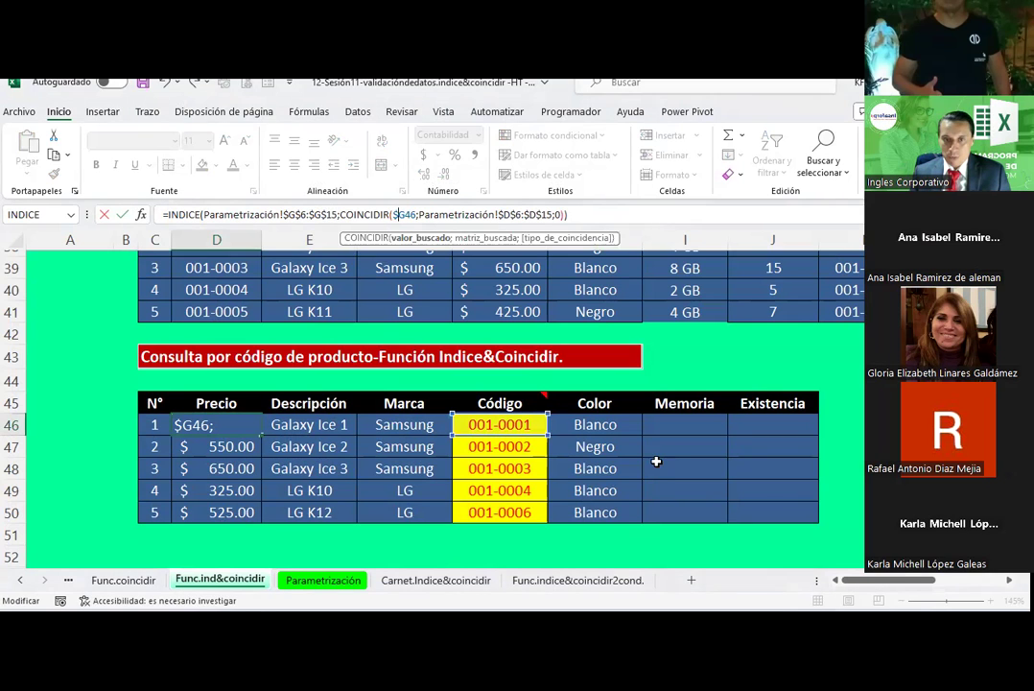
# Step: Switch to the Carnet.Indice&coincidir sheet and scroll up to the top
pyautogui.click(451, 581)
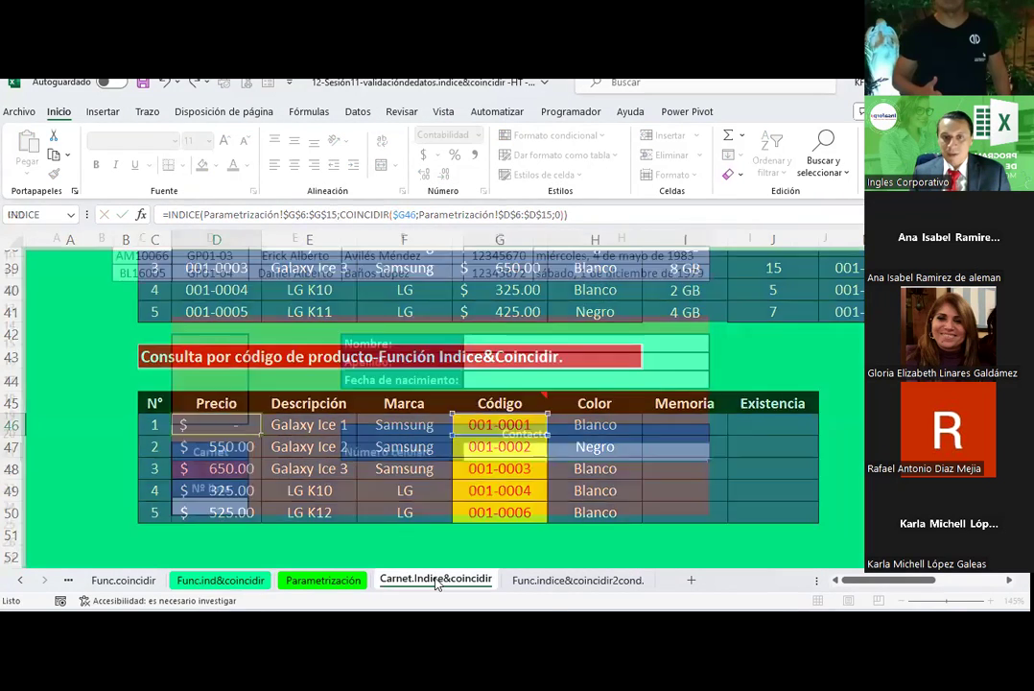
pyautogui.scroll(3, 547, 385)
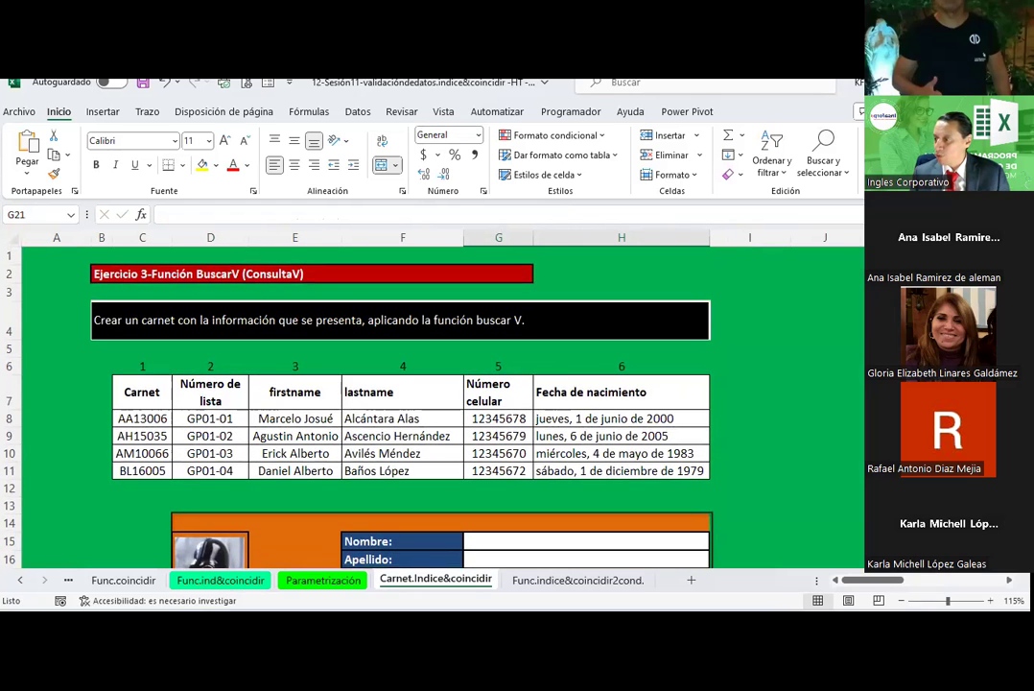
pyautogui.hotkey('alt', 'Tab')
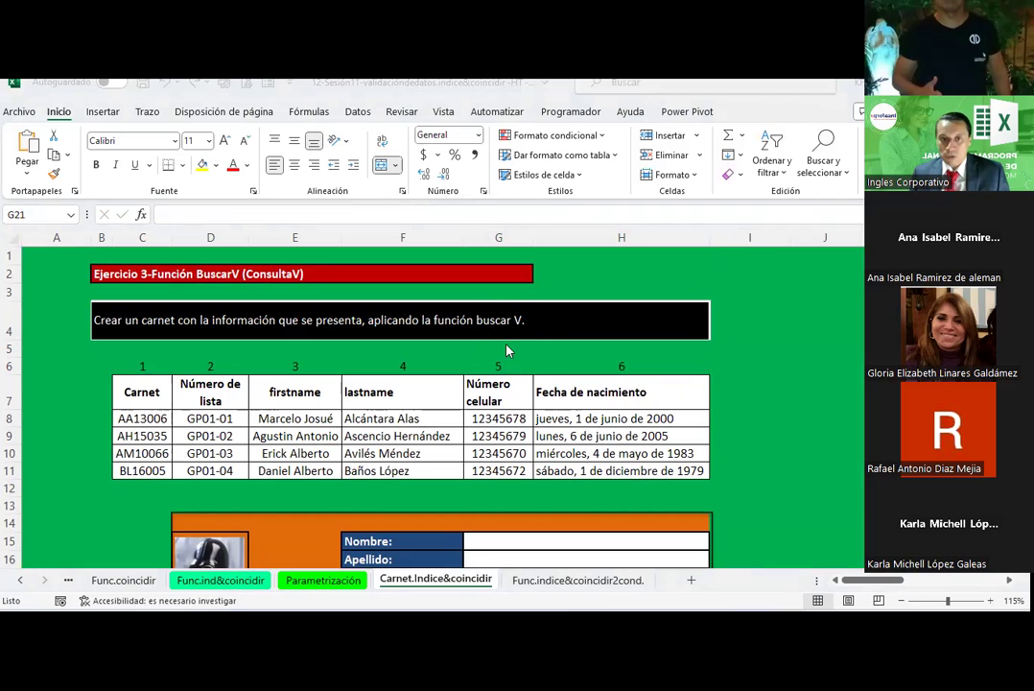
pyautogui.click(551, 581)
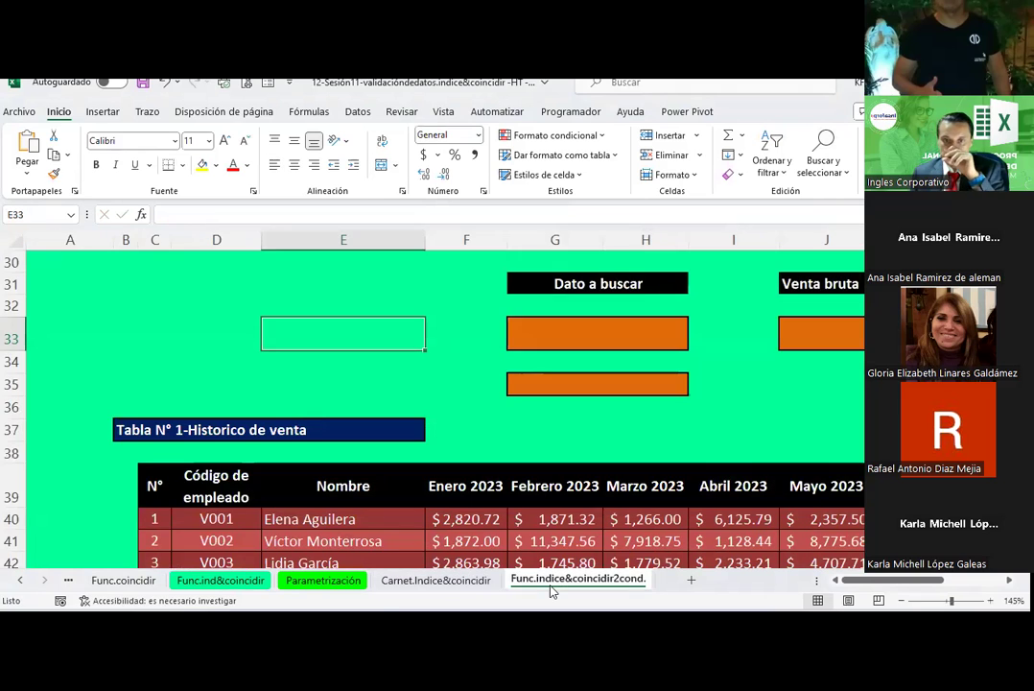
pyautogui.click(540, 343)
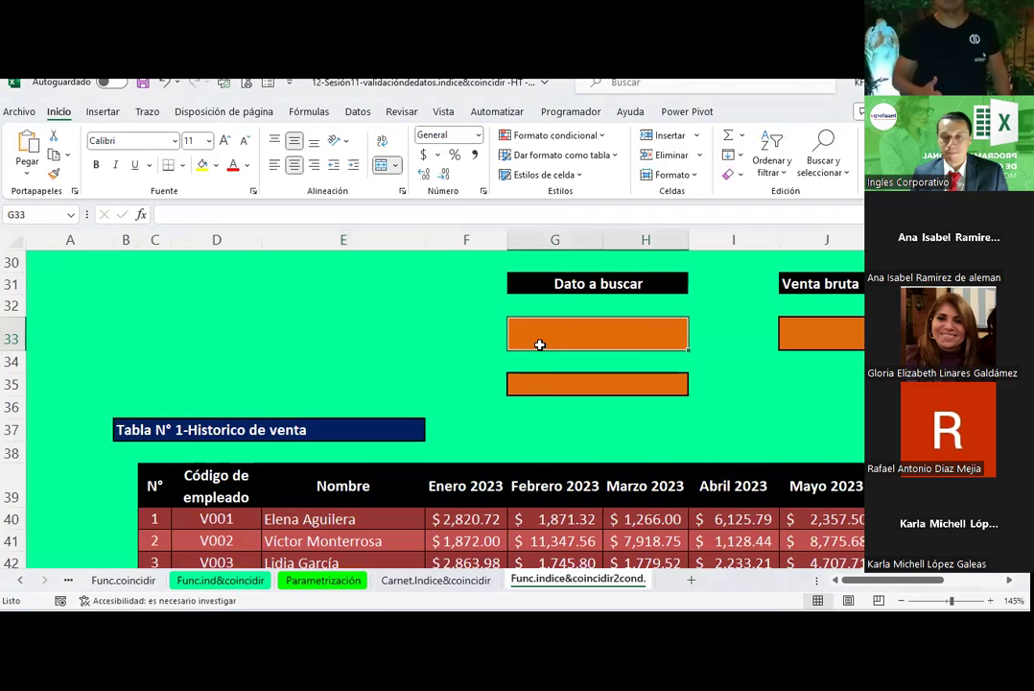
pyautogui.scroll(-1, 539, 344)
pyautogui.scroll(-1, 540, 343)
pyautogui.scroll(2, 539, 344)
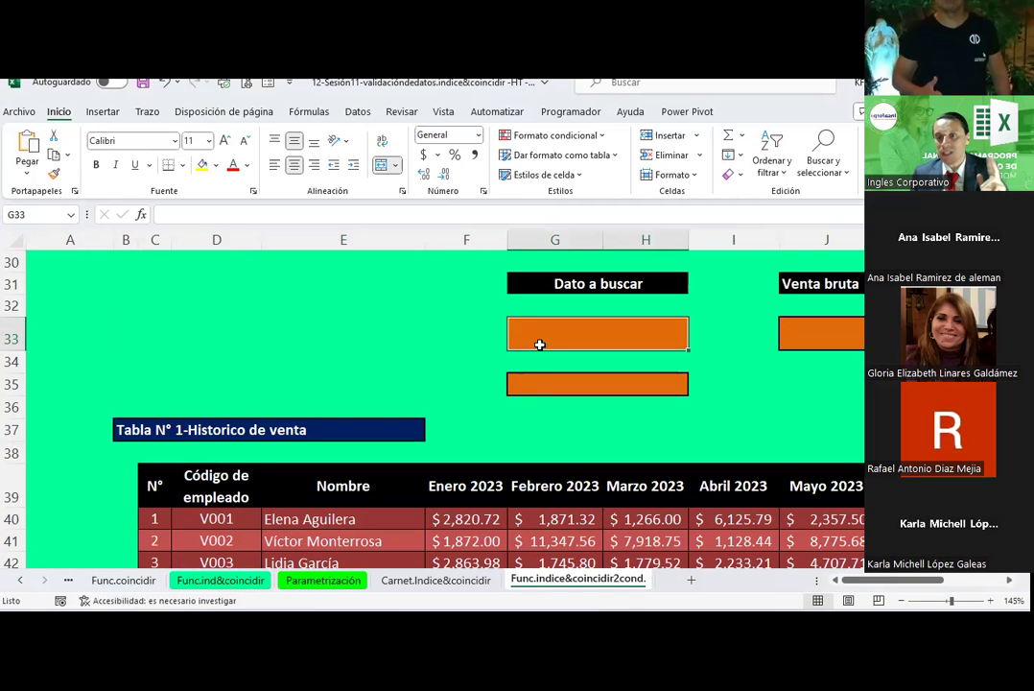
pyautogui.scroll(-1, 540, 345)
pyautogui.scroll(1, 541, 344)
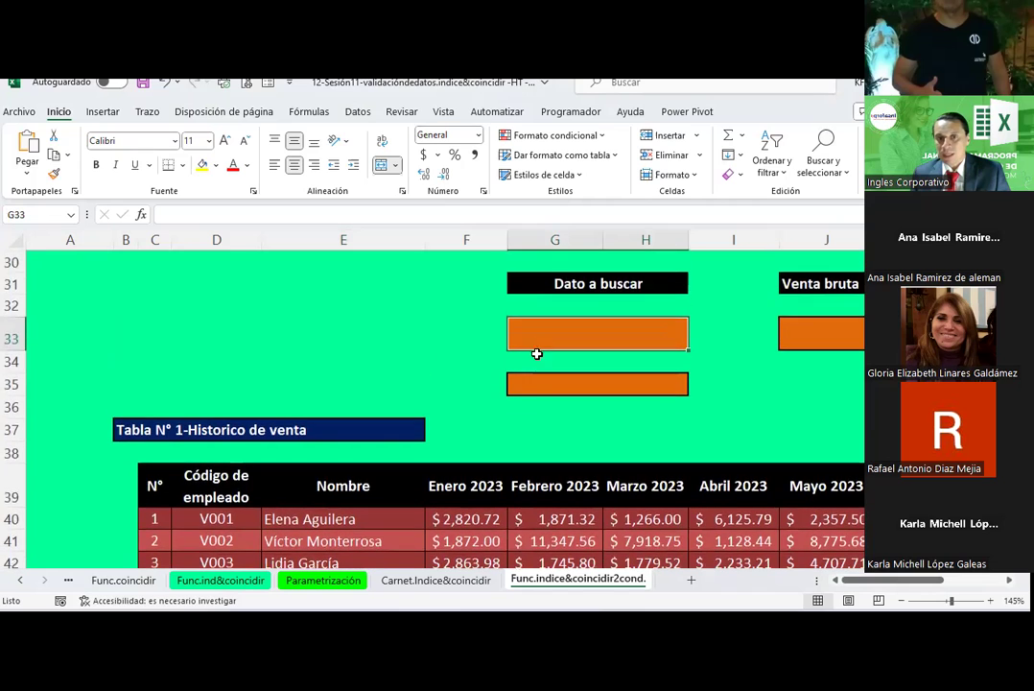
pyautogui.click(535, 385)
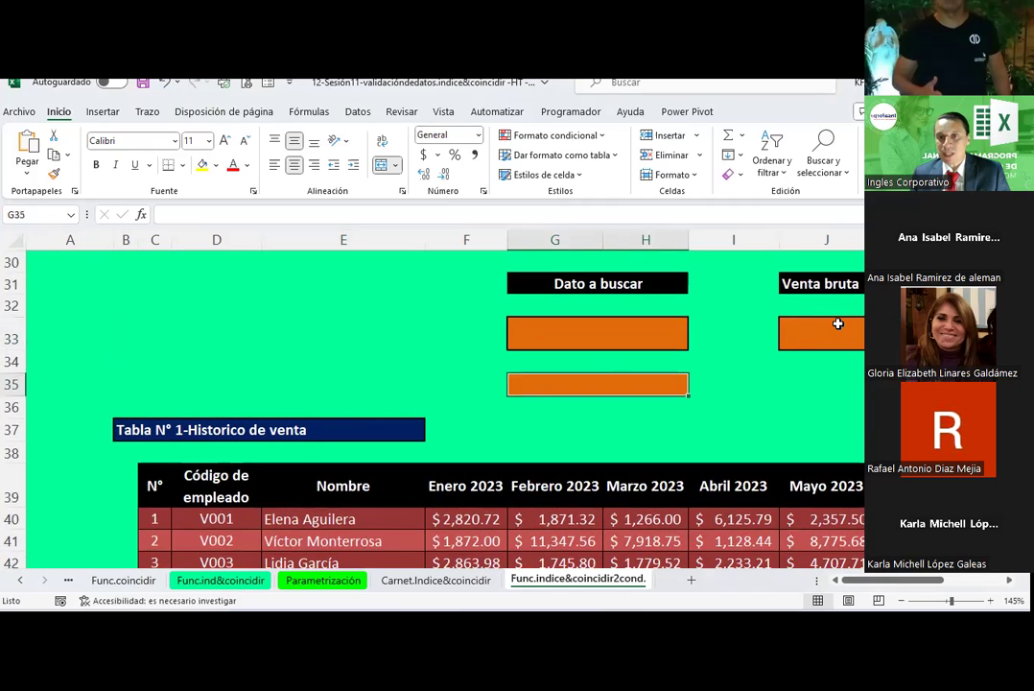
pyautogui.click(838, 324)
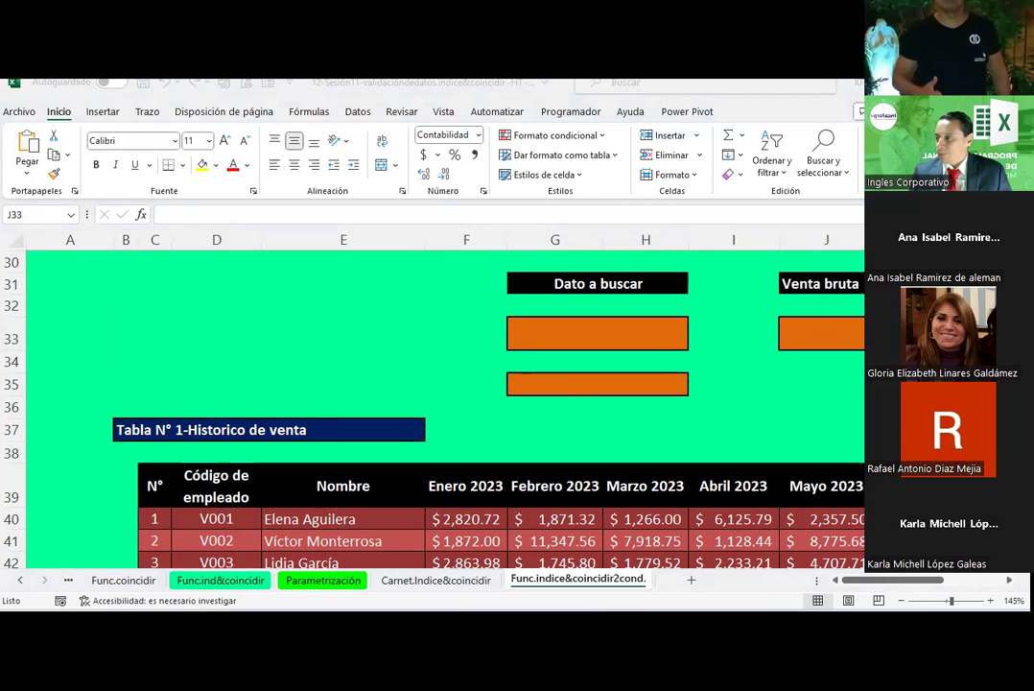
pyautogui.scroll(-2, 432, 406)
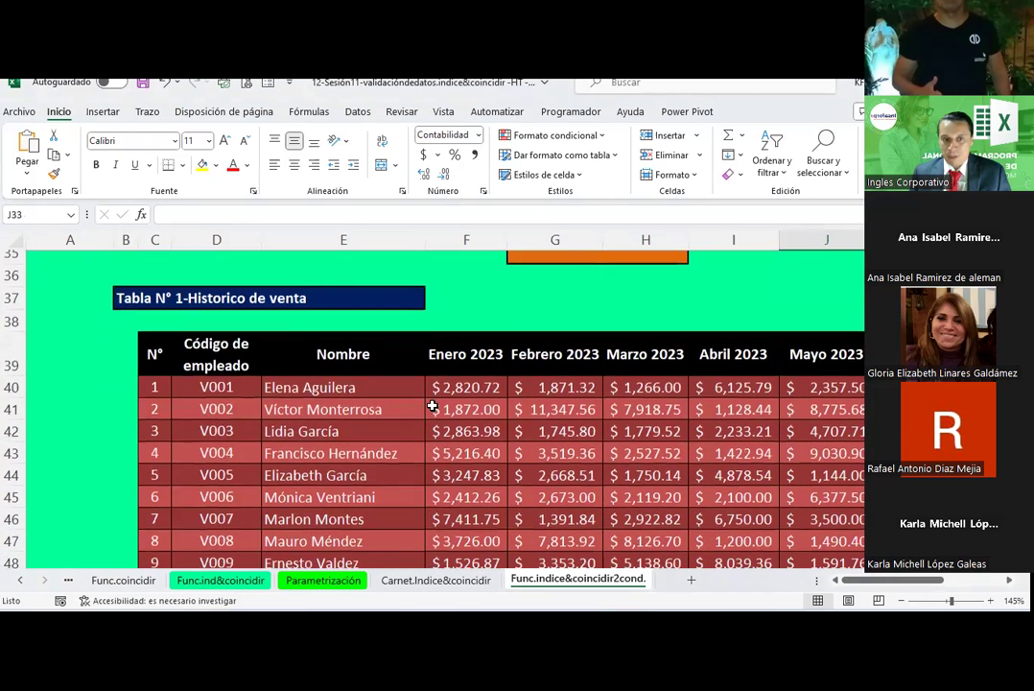
pyautogui.moveTo(347, 387); pyautogui.dragTo(318, 525)
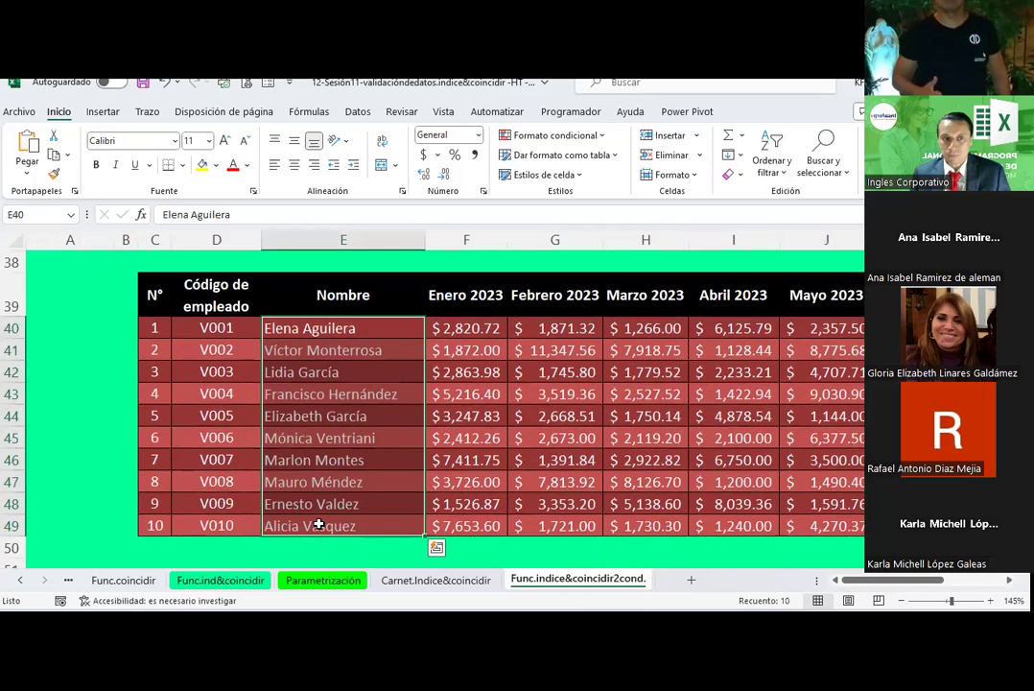
pyautogui.click(45, 215)
pyautogui.write('Nom')
pyautogui.press('Escape')
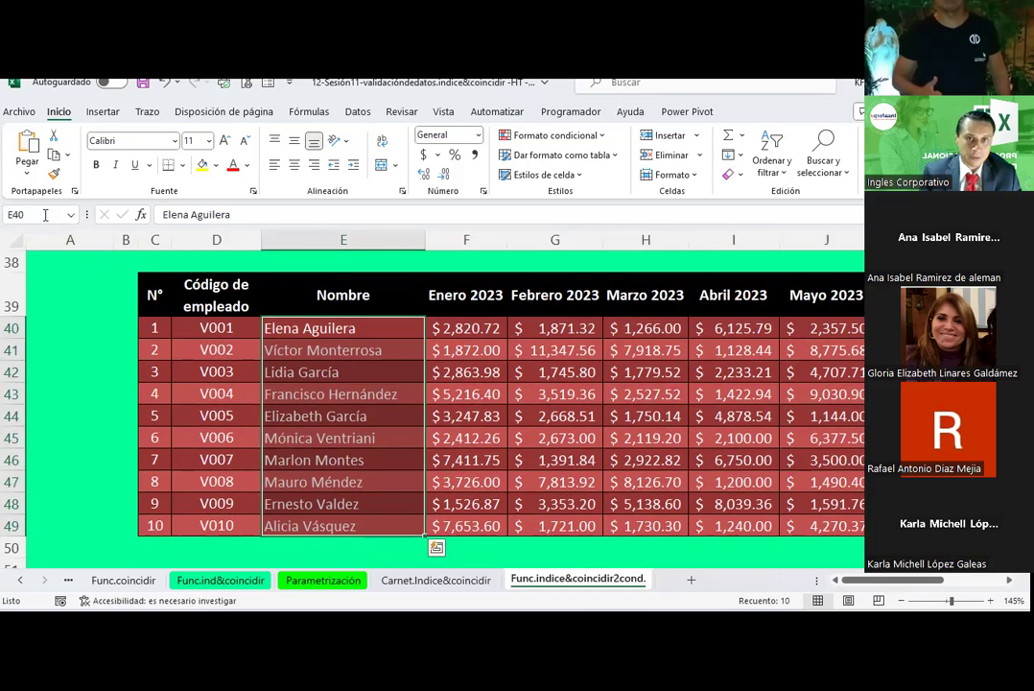
pyautogui.click(309, 112)
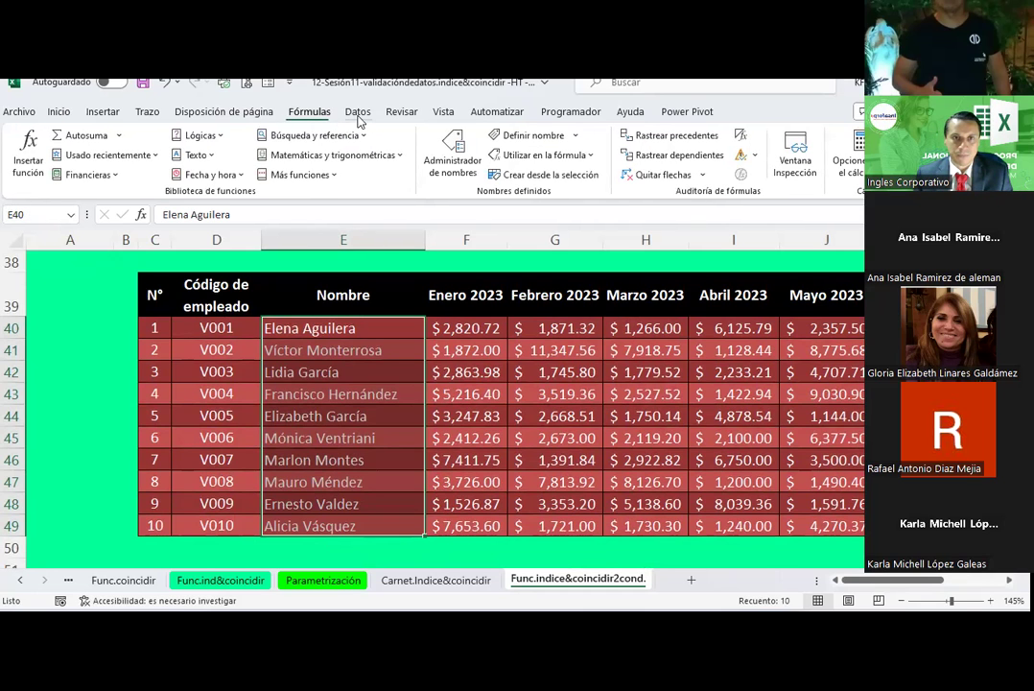
pyautogui.click(453, 156)
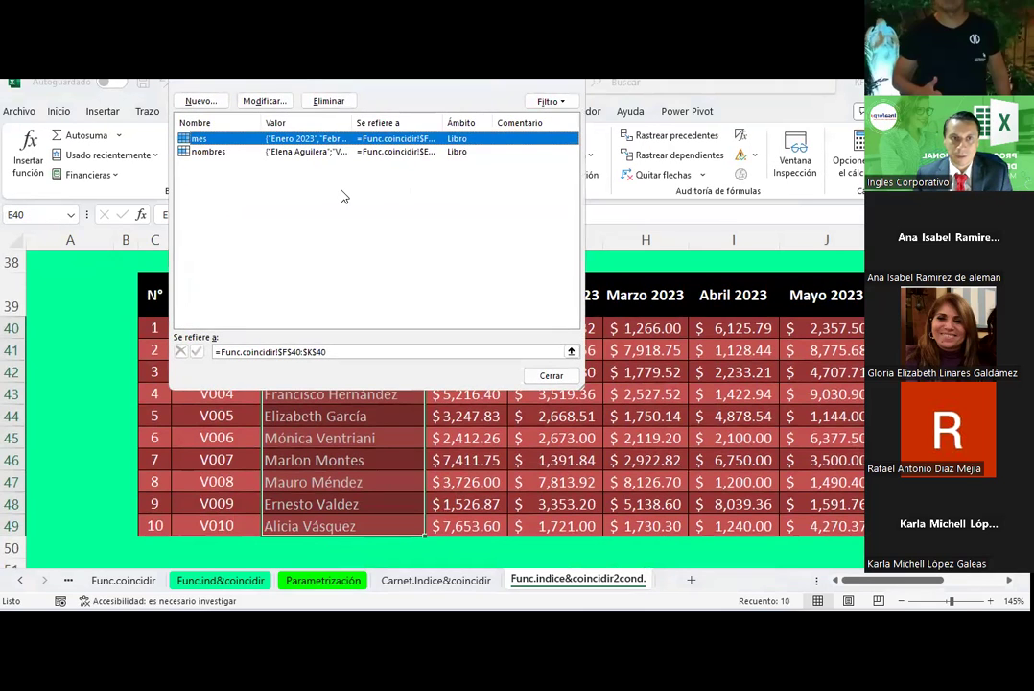
pyautogui.press('Escape')
pyautogui.scroll(4, 518, 432)
pyautogui.scroll(-1, 552, 385)
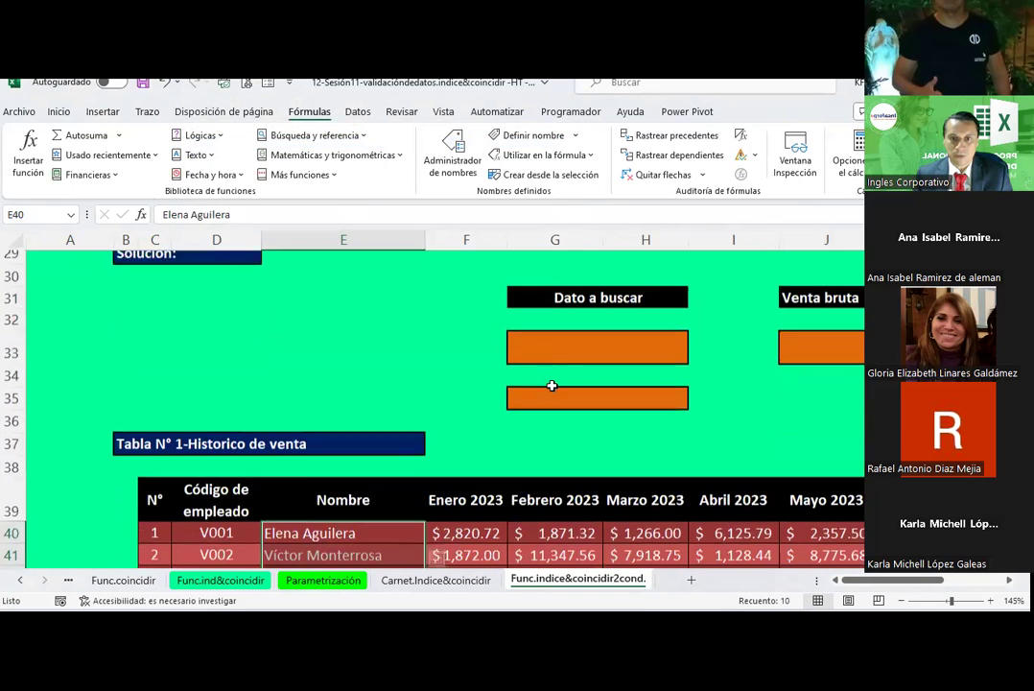
pyautogui.click(550, 334)
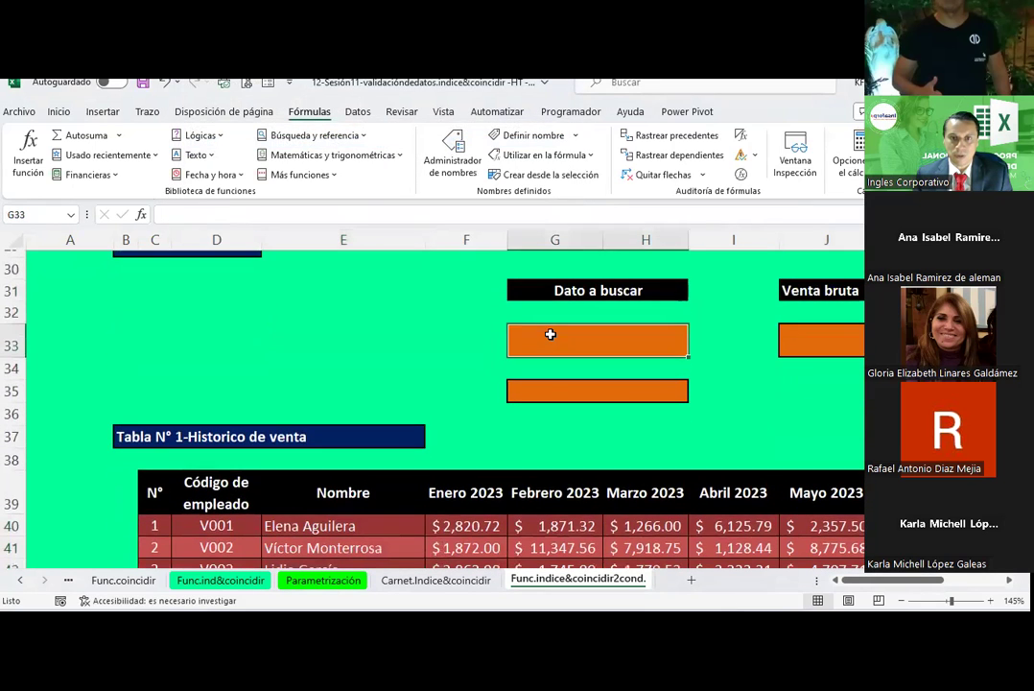
# Step: Give G33 a dropdown list sourced from the nombres range and pick the first employee
pyautogui.click(358, 112)
pyautogui.click(714, 175)
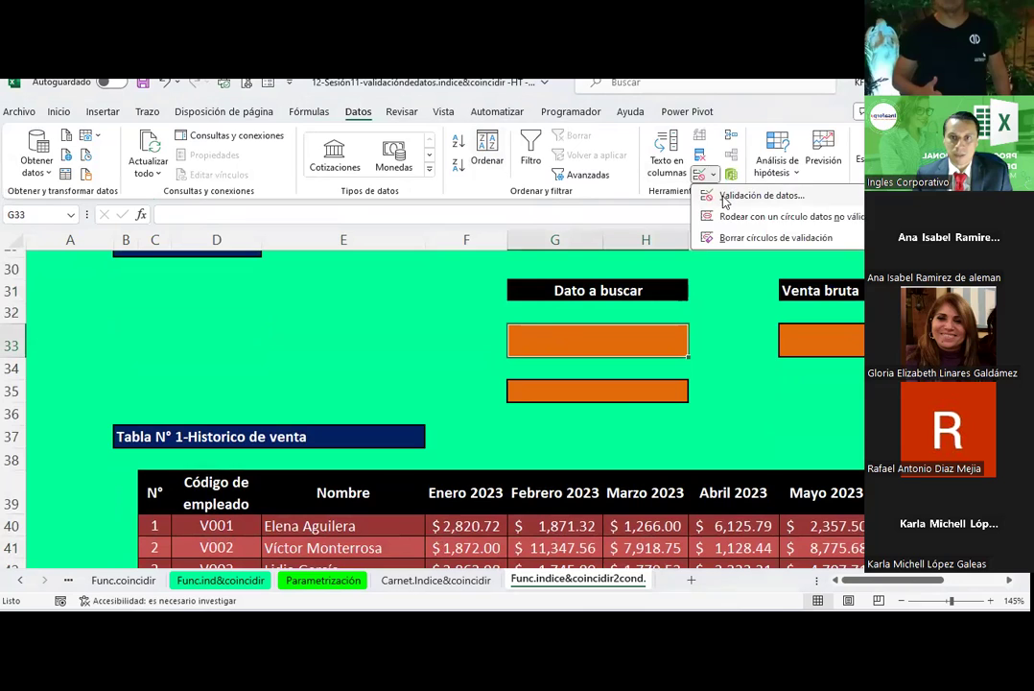
pyautogui.click(753, 197)
pyautogui.click(283, 194)
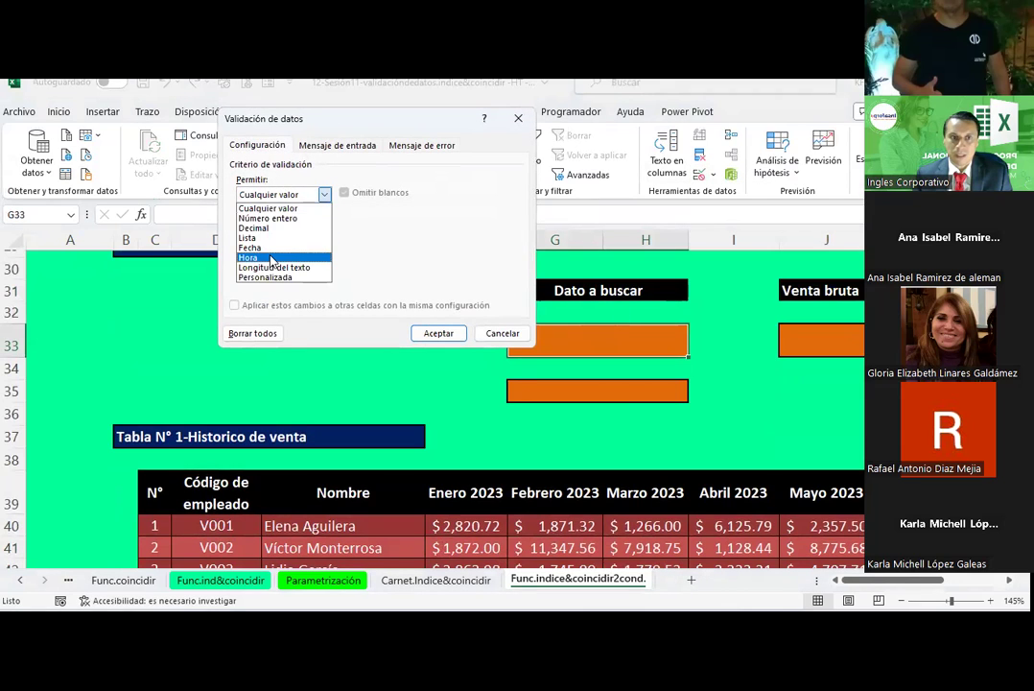
pyautogui.click(248, 238)
pyautogui.click(265, 256)
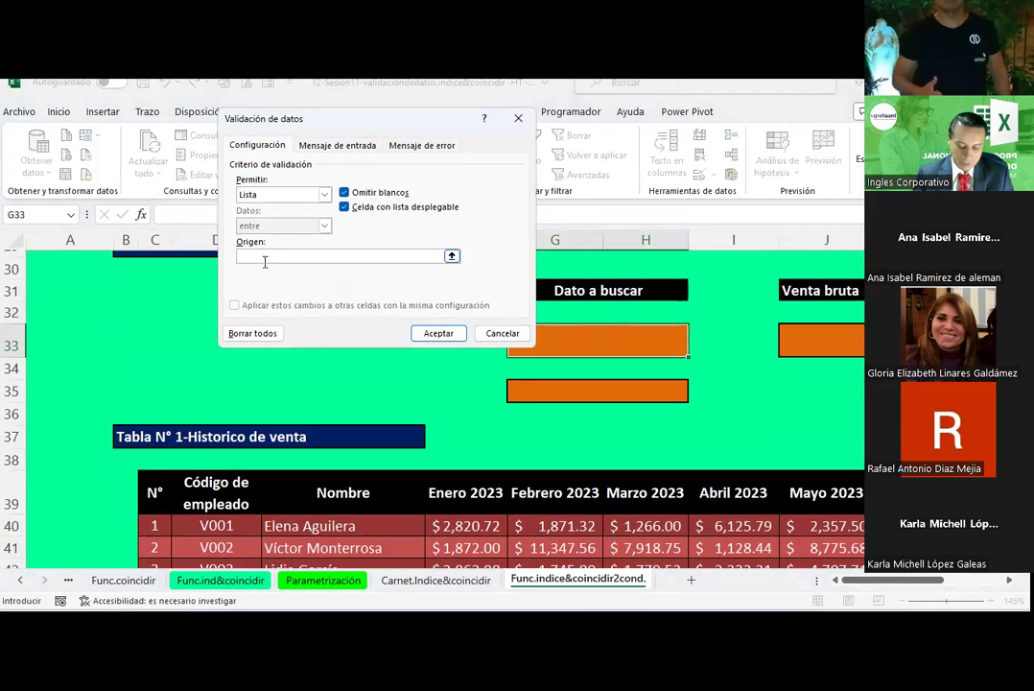
pyautogui.press('F3')
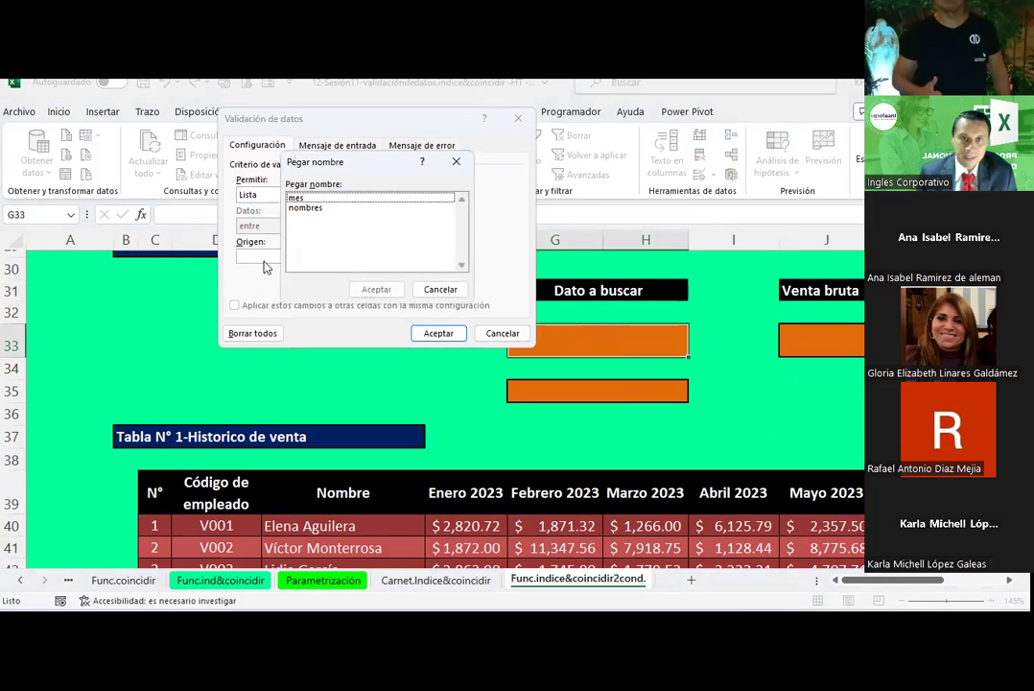
pyautogui.click(305, 206)
pyautogui.click(374, 288)
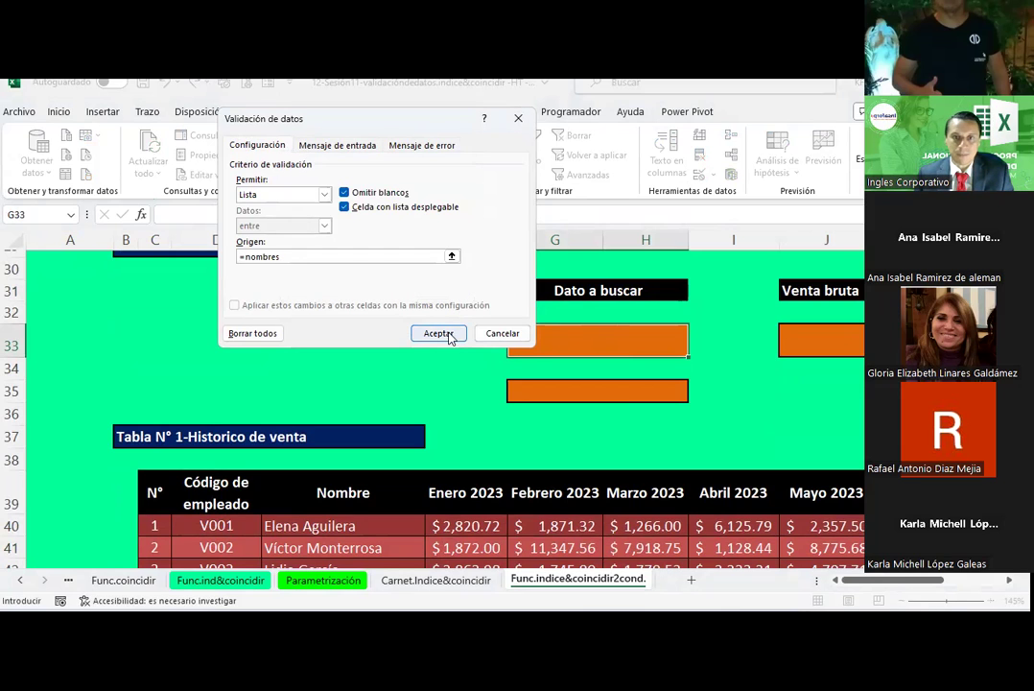
pyautogui.click(442, 332)
pyautogui.click(696, 353)
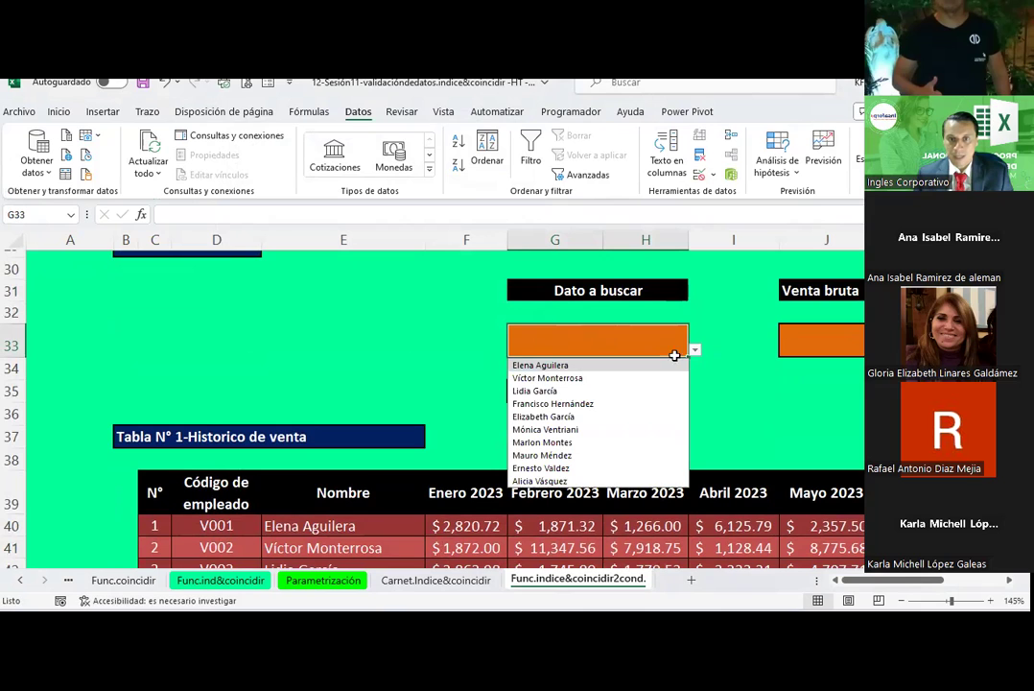
pyautogui.click(545, 363)
# Step: Give G35 a dropdown list sourced from the mes range and choose Febrero 2023
pyautogui.click(560, 386)
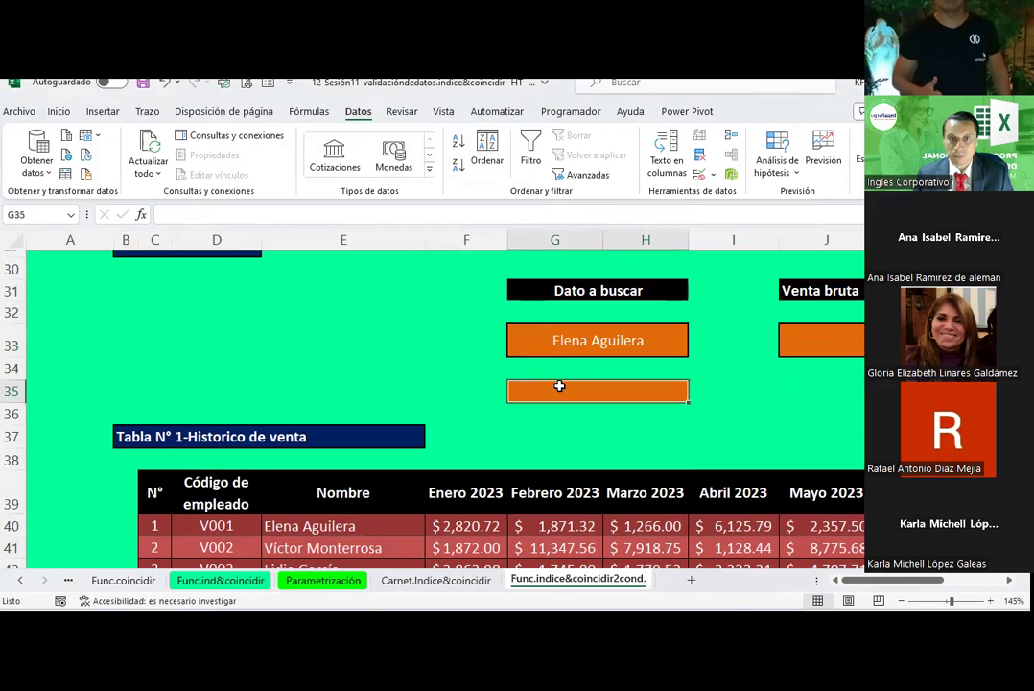
pyautogui.click(699, 175)
pyautogui.click(720, 194)
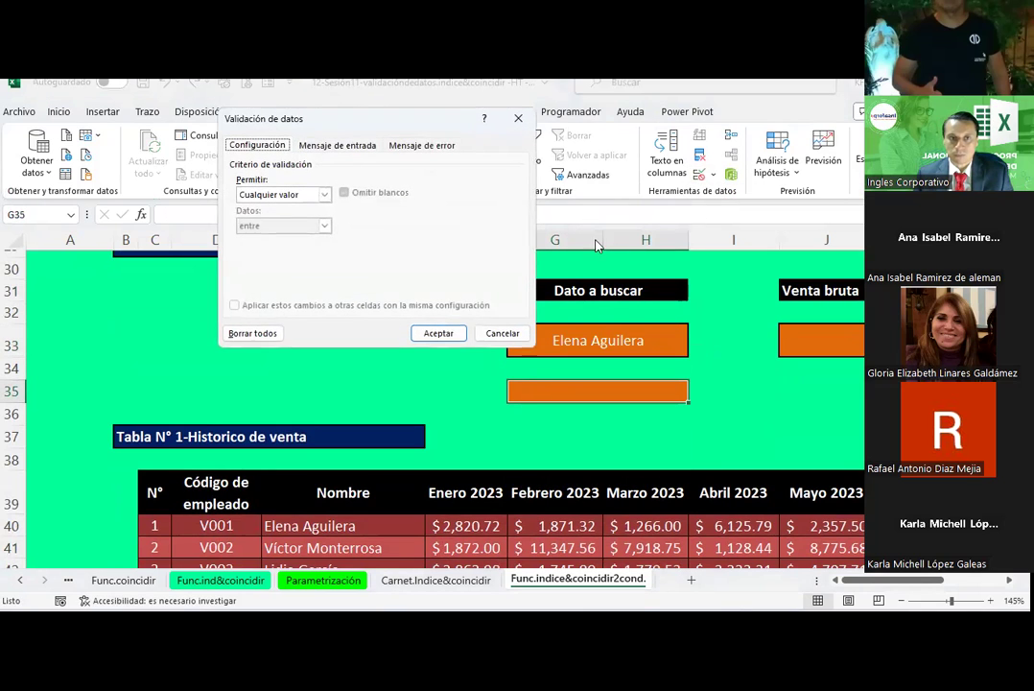
pyautogui.click(325, 194)
pyautogui.click(253, 240)
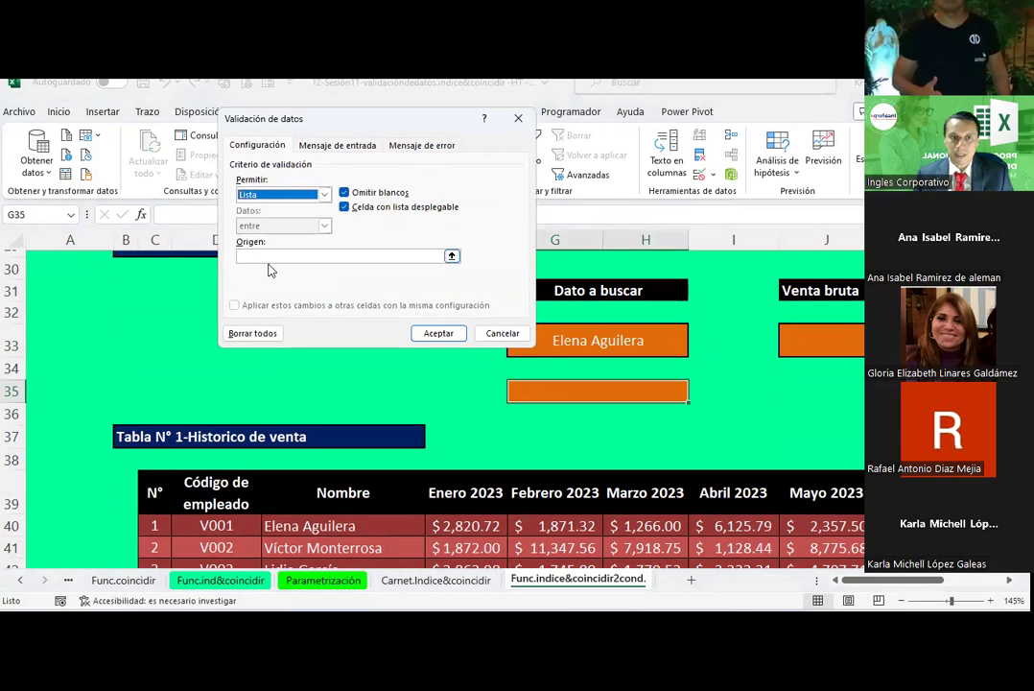
pyautogui.click(271, 256)
pyautogui.press('F3')
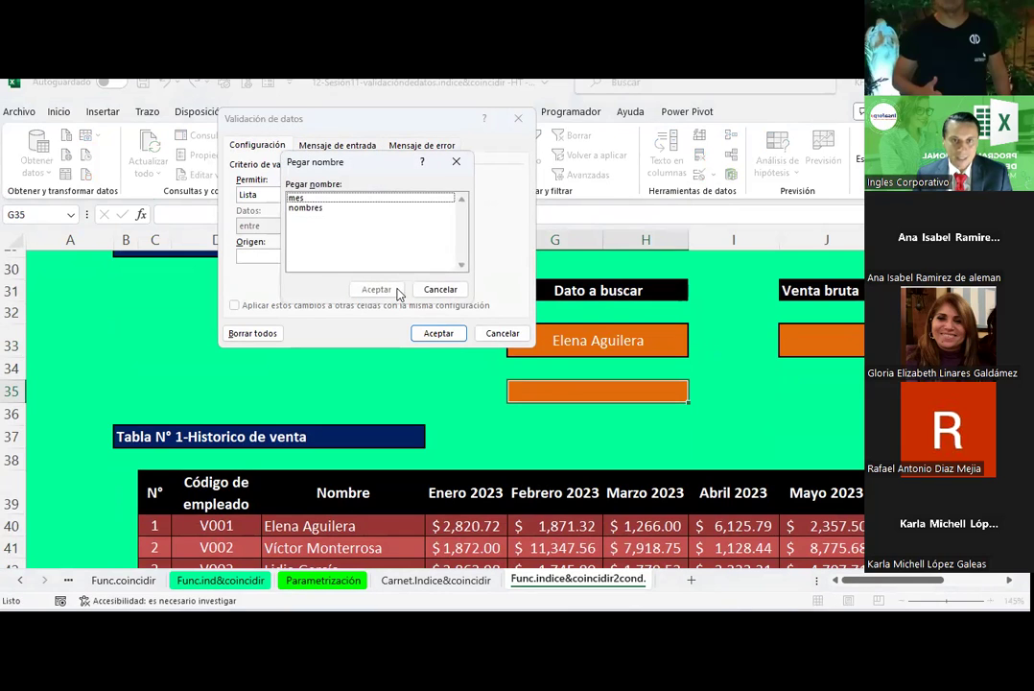
pyautogui.doubleClick(296, 197)
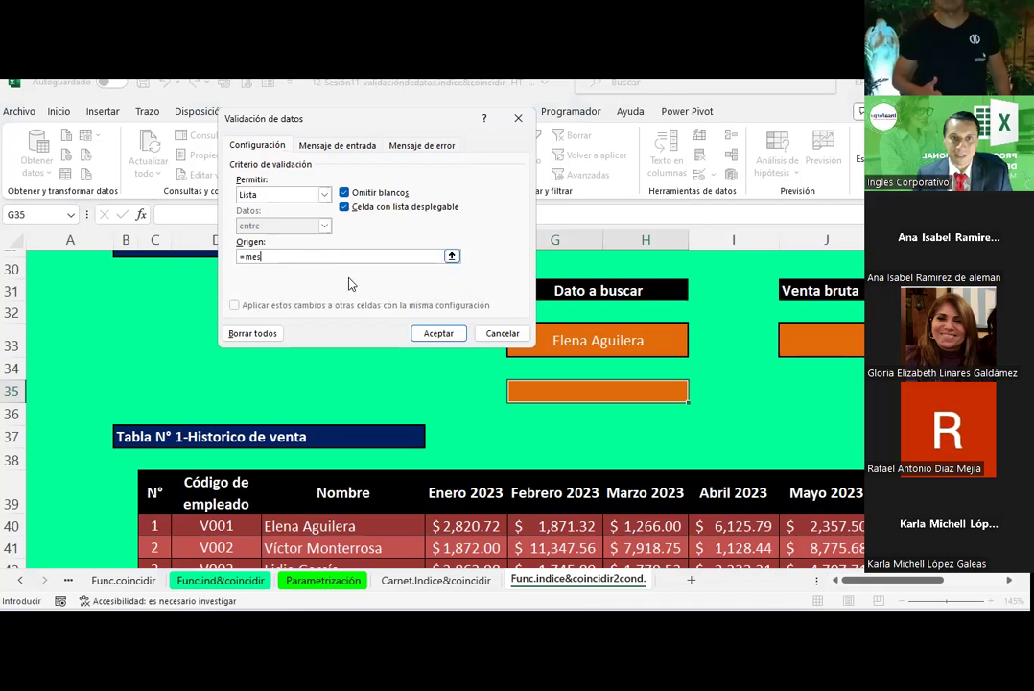
pyautogui.click(428, 332)
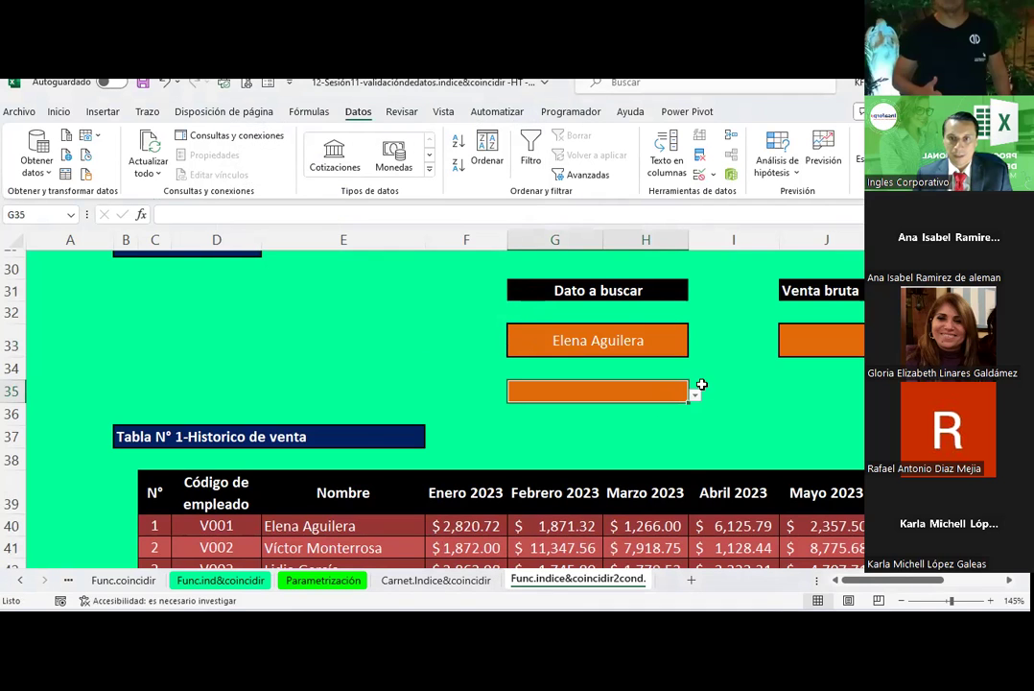
pyautogui.click(695, 394)
pyautogui.click(572, 431)
pyautogui.click(556, 336)
pyautogui.click(550, 392)
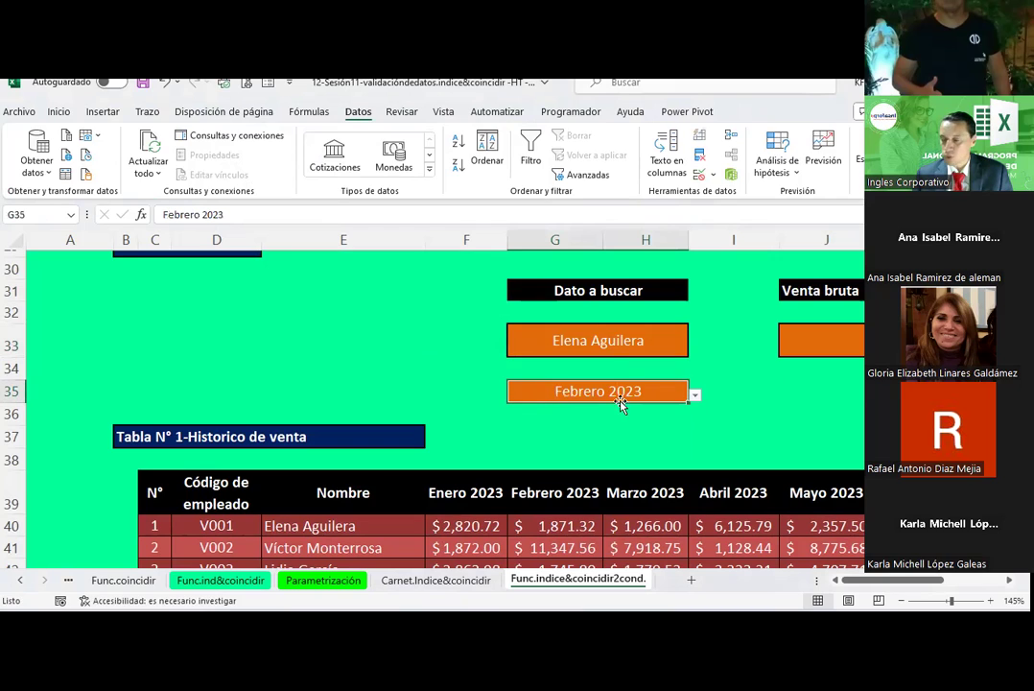
pyautogui.click(599, 340)
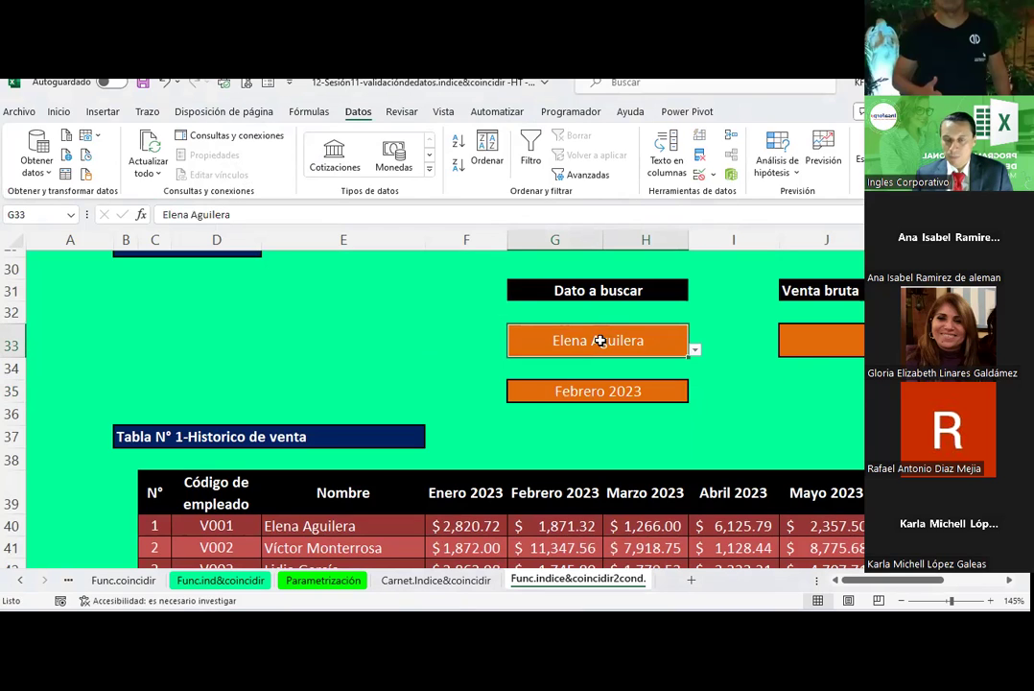
# Step: Insert the array form of INDICE into the Venta bruta cell J33
pyautogui.click(817, 343)
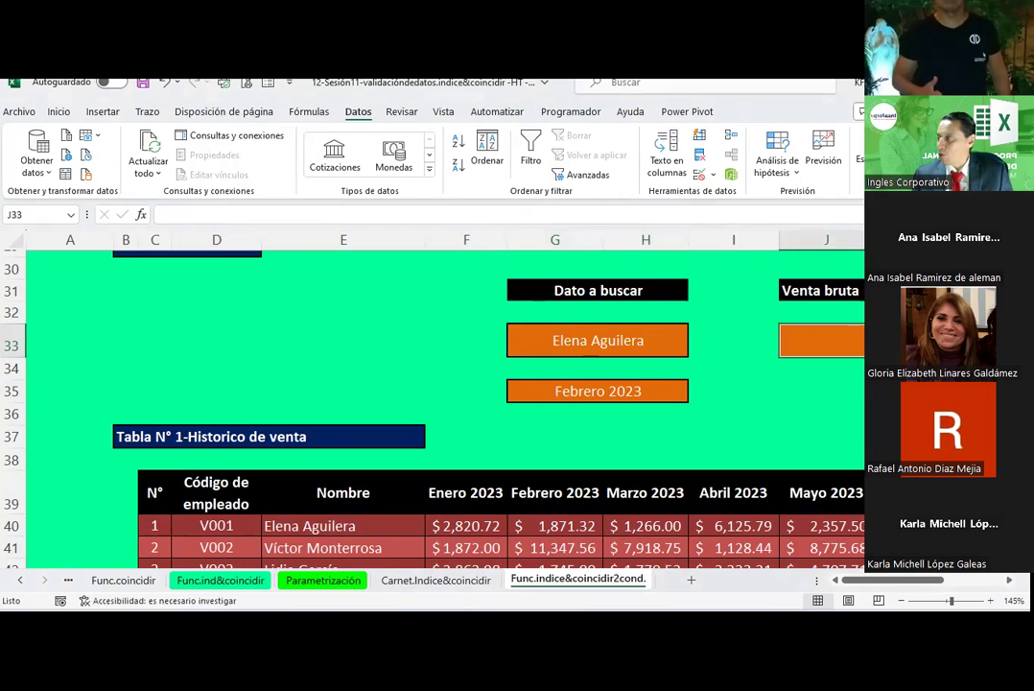
pyautogui.click(803, 335)
pyautogui.click(141, 214)
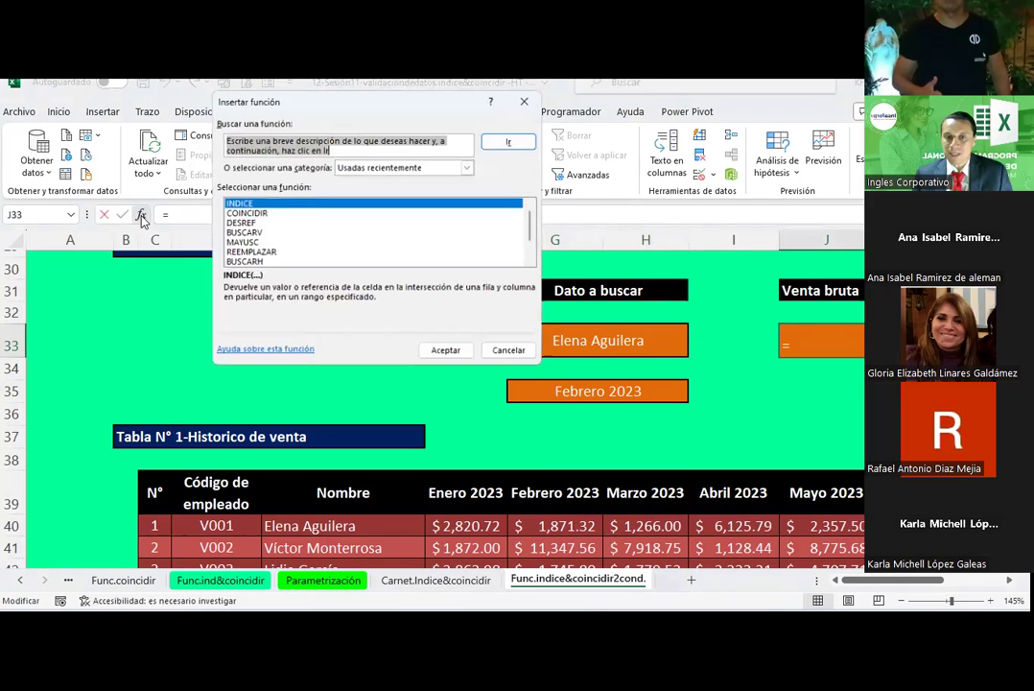
pyautogui.doubleClick(247, 205)
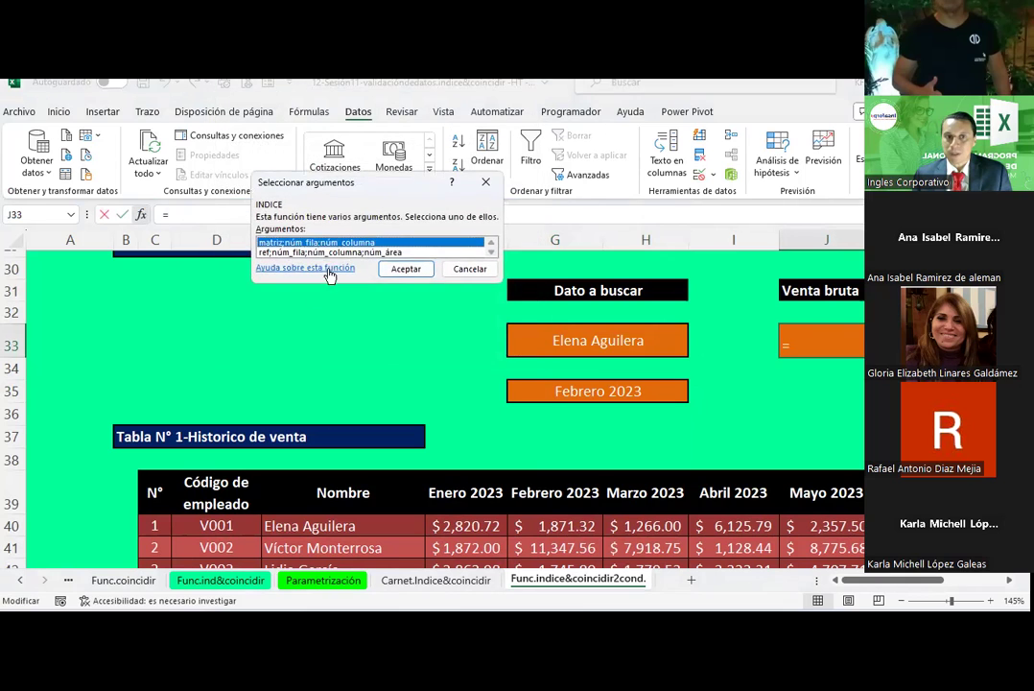
pyautogui.click(406, 270)
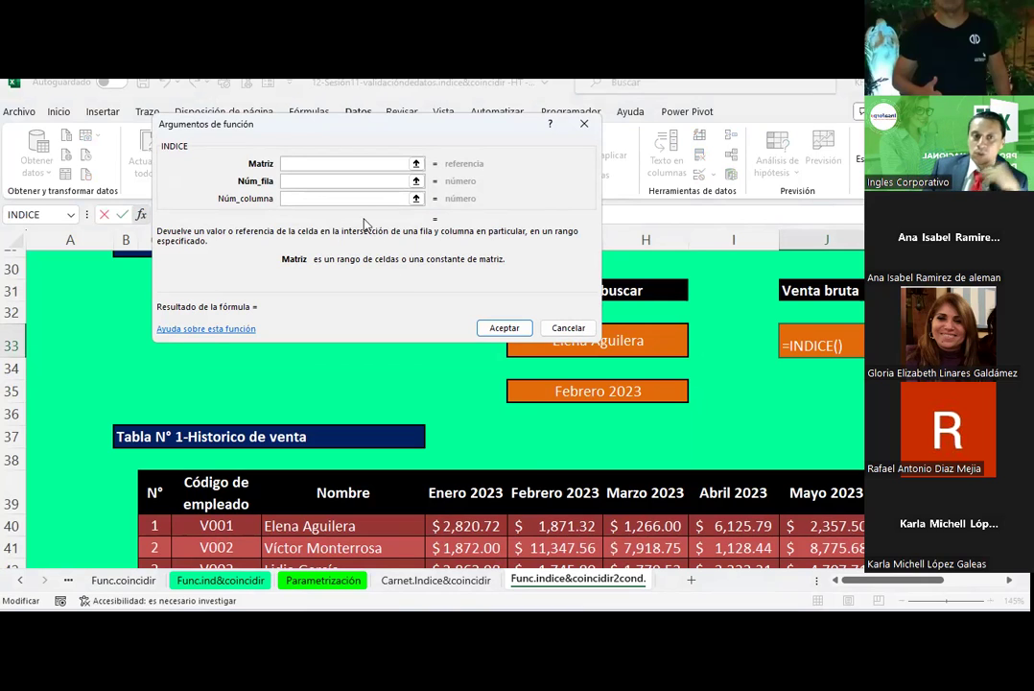
pyautogui.click(286, 180)
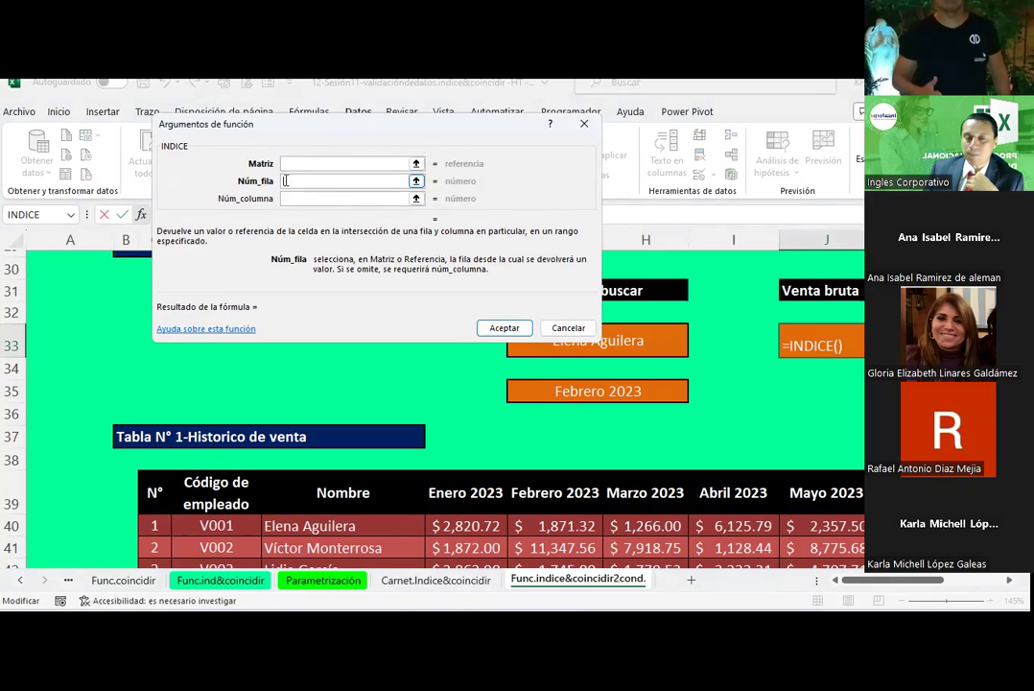
pyautogui.click(297, 167)
pyautogui.click(291, 181)
pyautogui.click(289, 181)
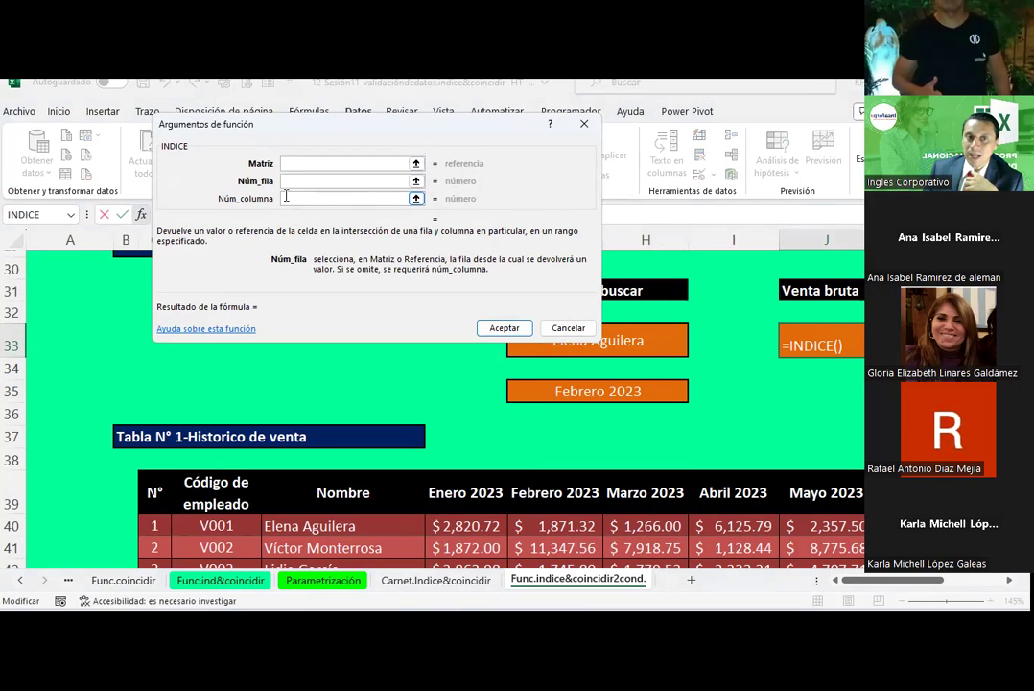
pyautogui.click(286, 199)
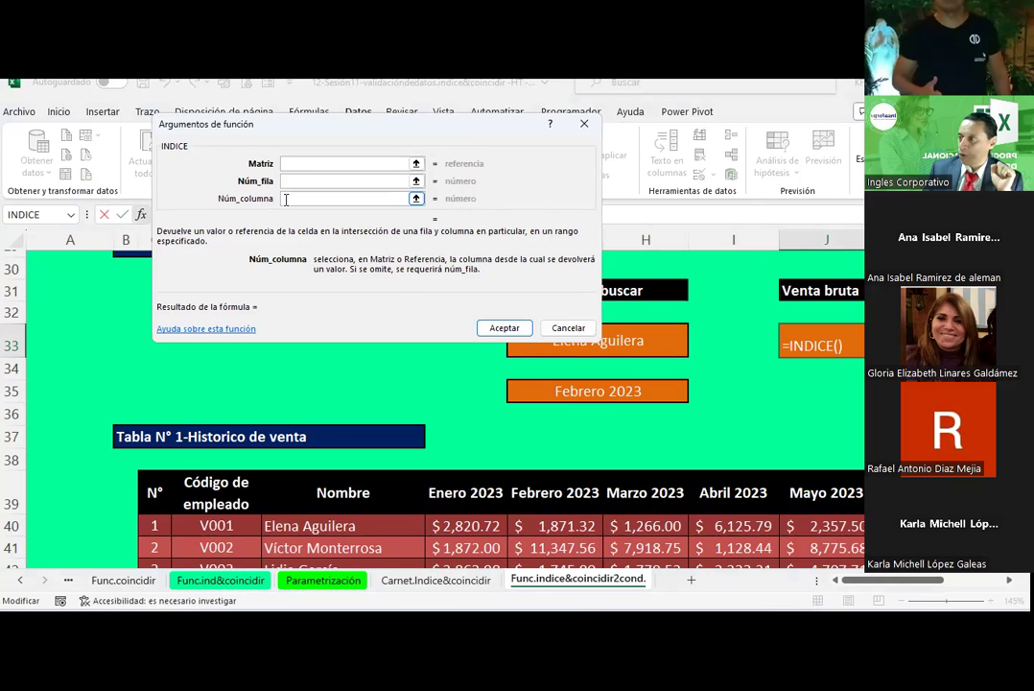
pyautogui.click(293, 165)
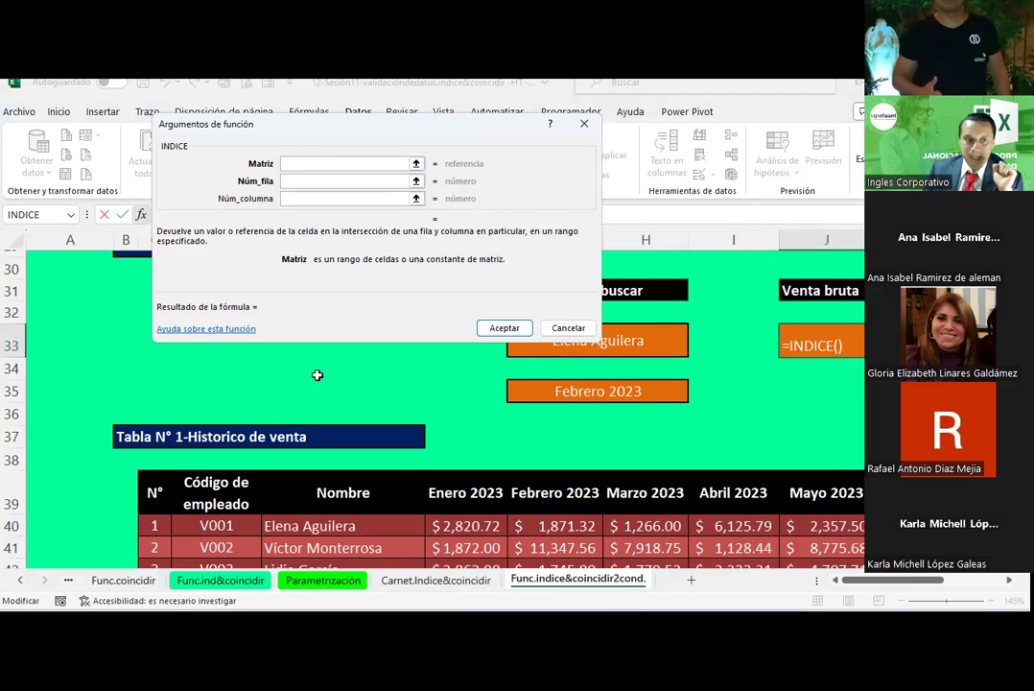
# Step: Set INDICE's array to the absolute sales table $C$39:$K$49
pyautogui.moveTo(351, 125); pyautogui.dragTo(684, 153)
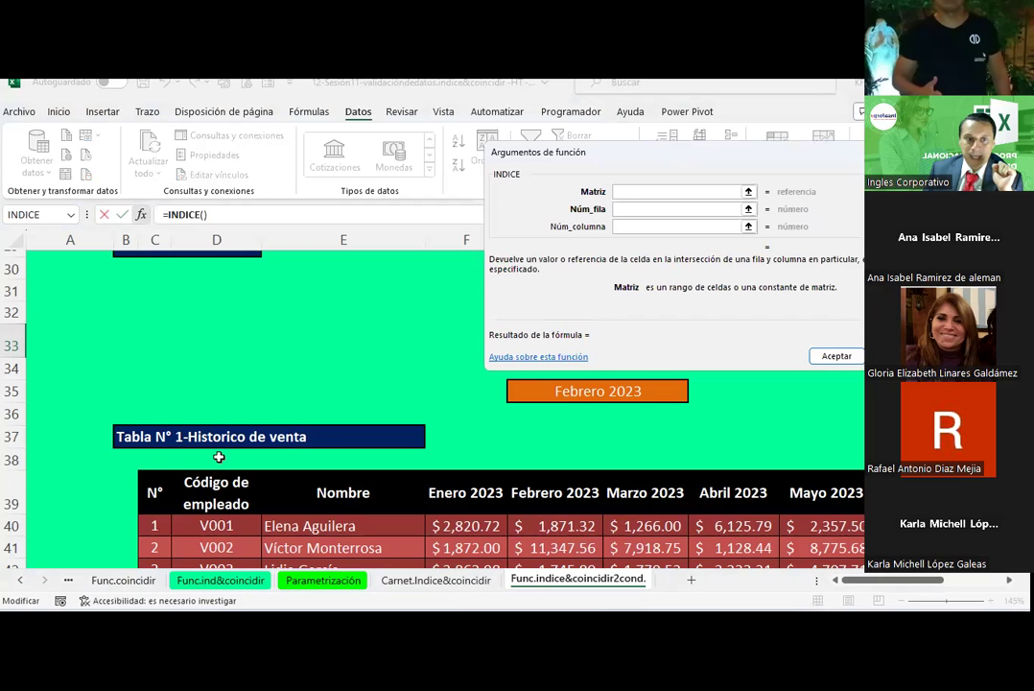
pyautogui.scroll(-1, 190, 438)
pyautogui.scroll(-1, 168, 394)
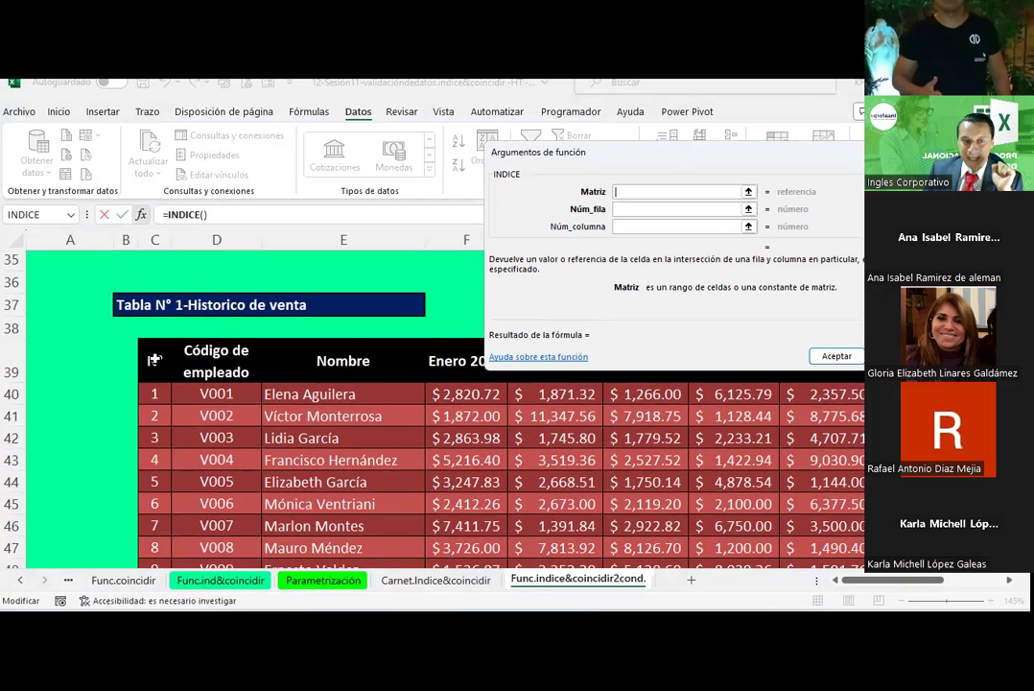
pyautogui.moveTo(153, 359); pyautogui.dragTo(902, 504)
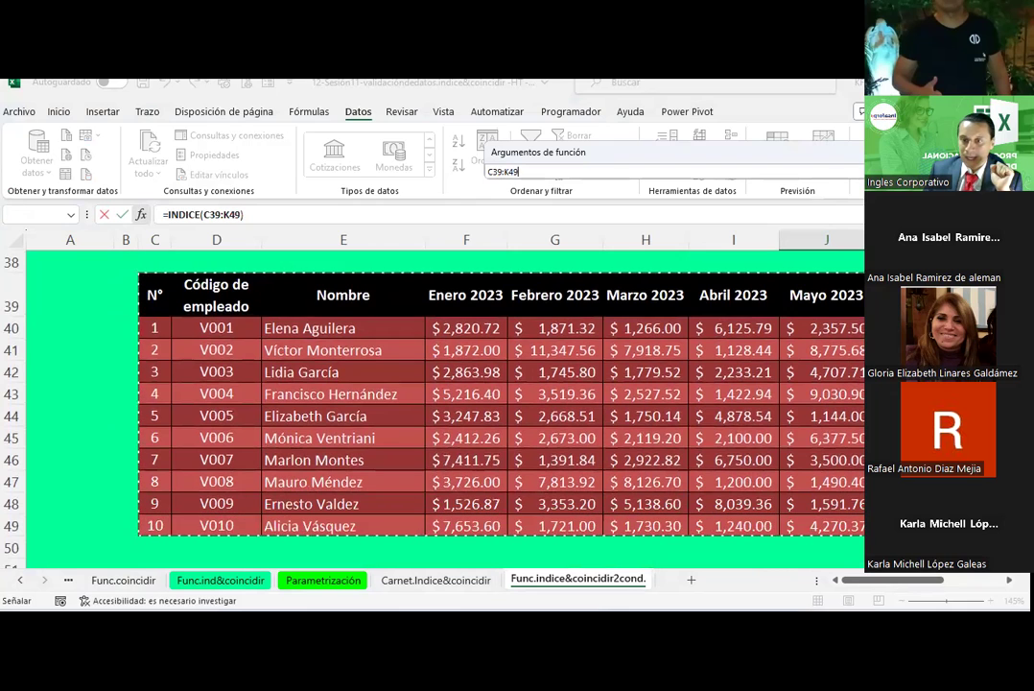
pyautogui.moveTo(902, 504); pyautogui.dragTo(902, 526)
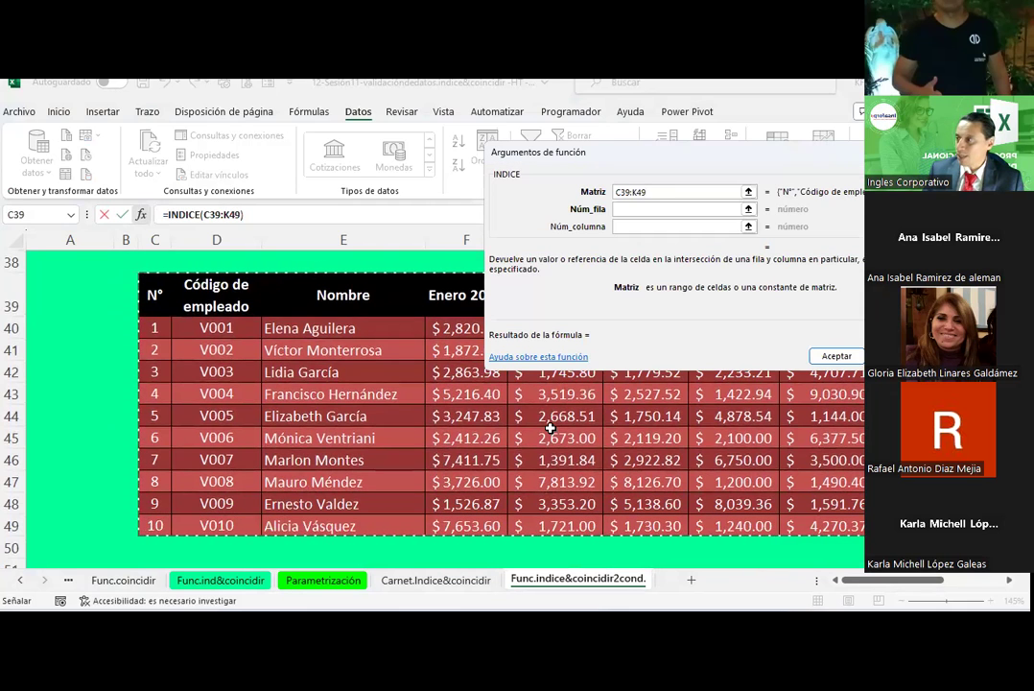
pyautogui.press('F4')
# Step: Enter coincidir($G$33;$E$40:$E$49;0) as the row number argument
pyautogui.click(643, 209)
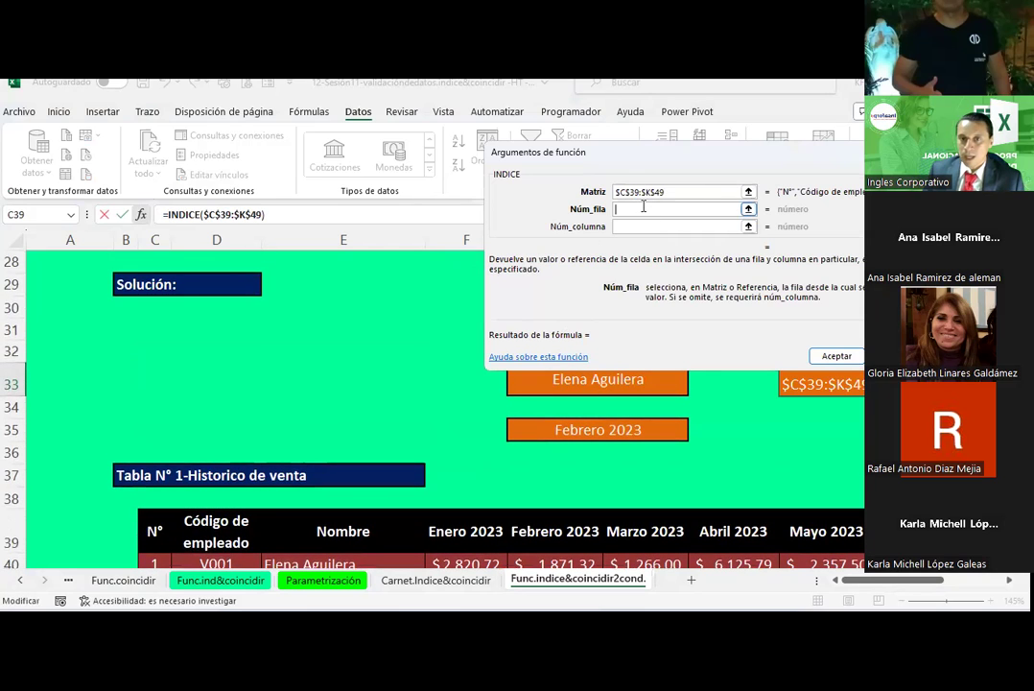
pyautogui.write('coincidir(')
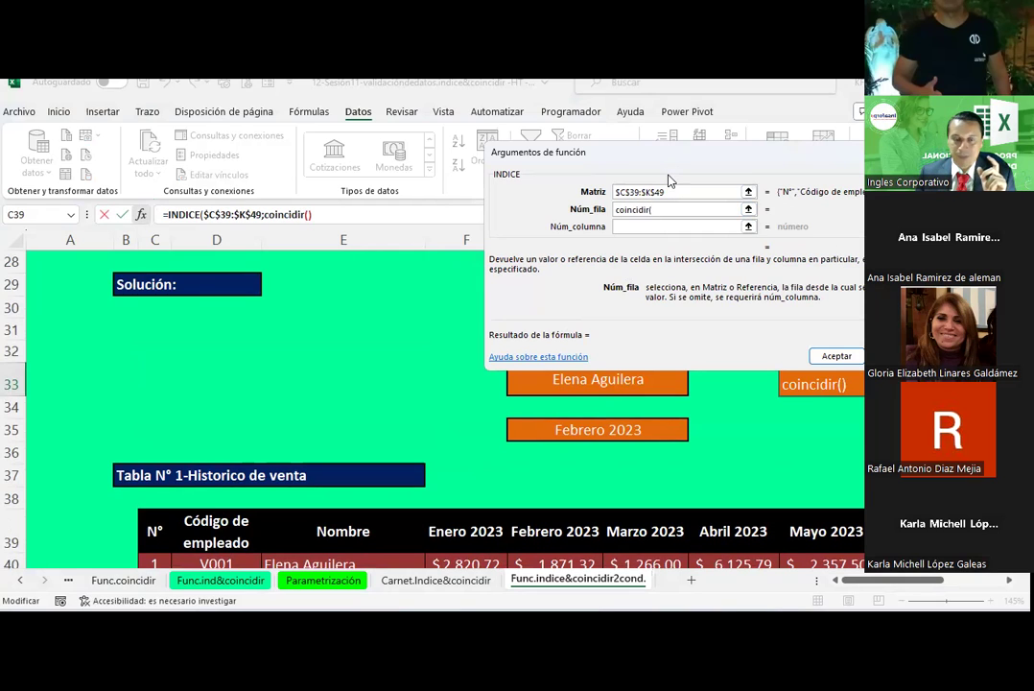
pyautogui.moveTo(670, 180); pyautogui.dragTo(482, 447)
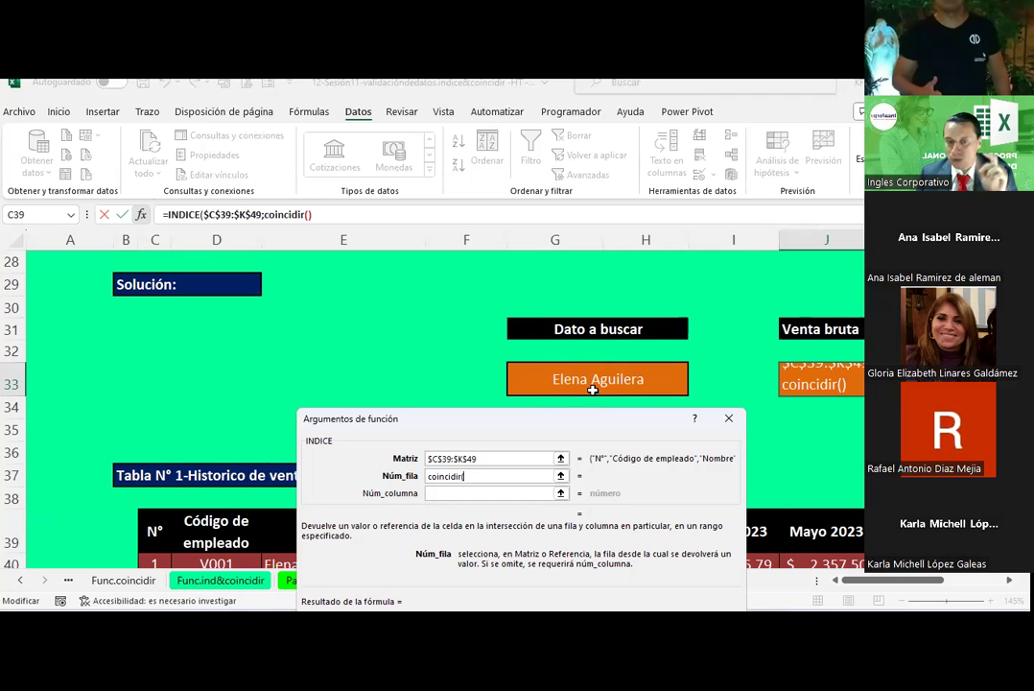
pyautogui.click(596, 379)
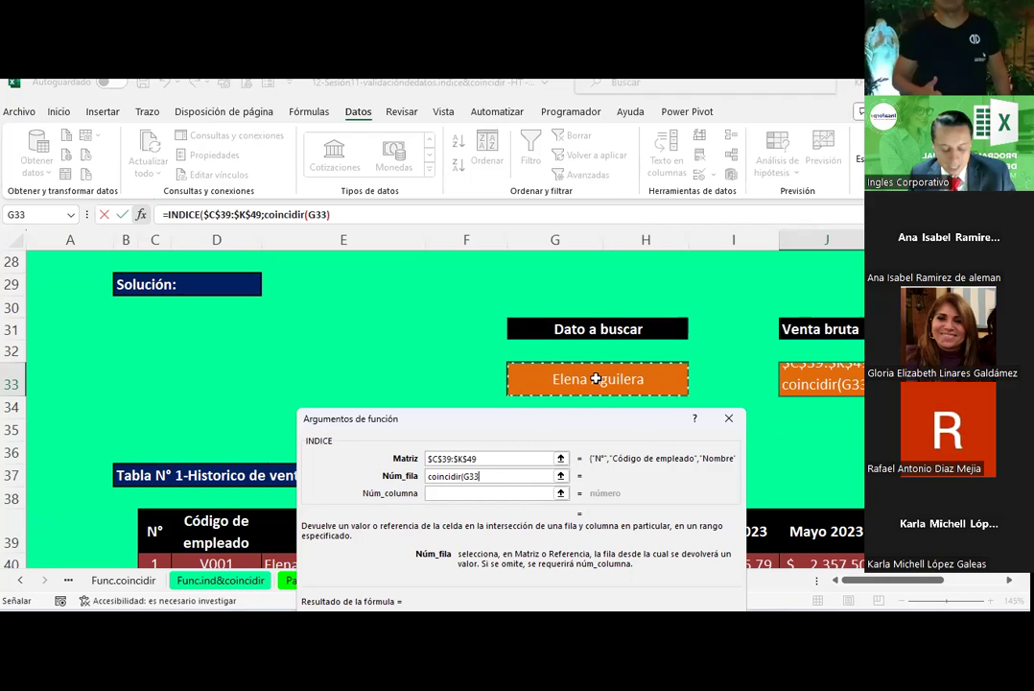
pyautogui.press('F4')
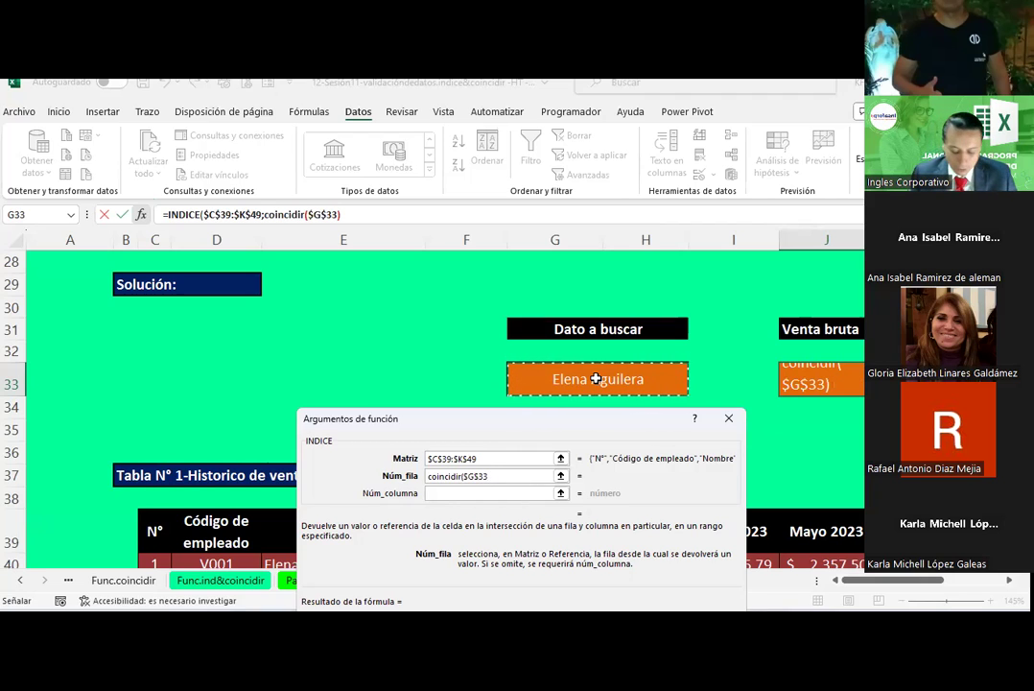
pyautogui.write(';')
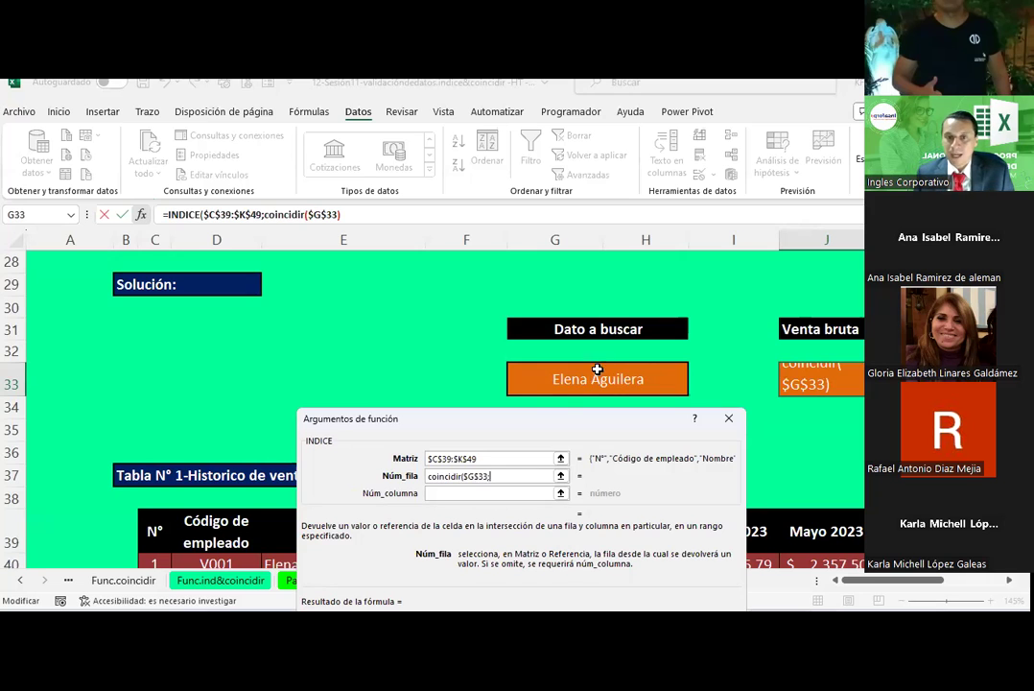
pyautogui.moveTo(566, 423); pyautogui.dragTo(340, 198)
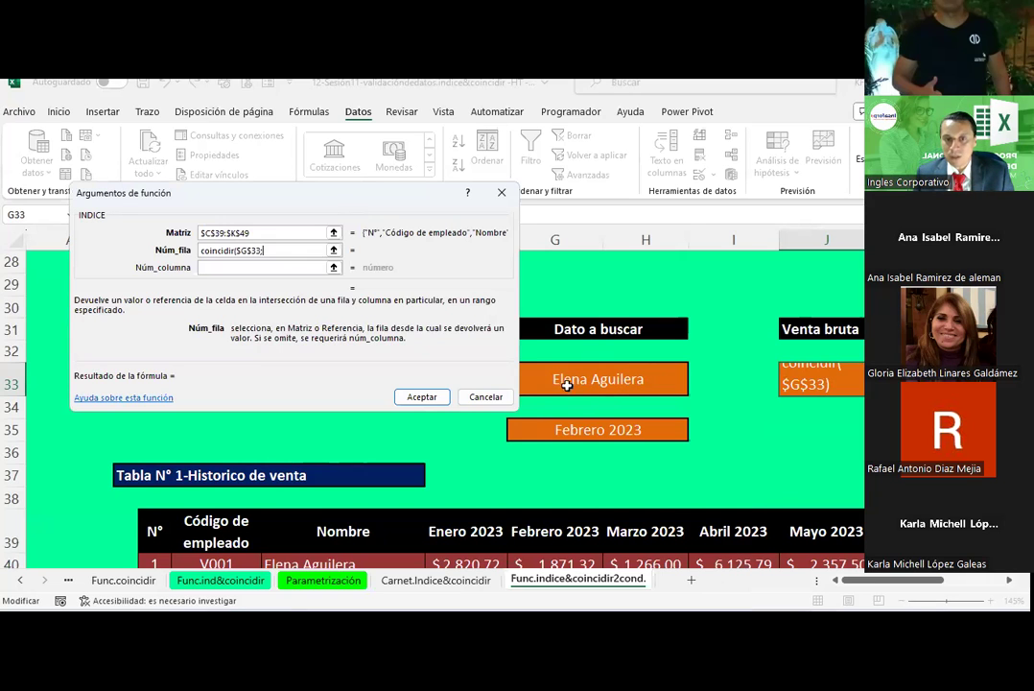
pyautogui.scroll(-2, 337, 499)
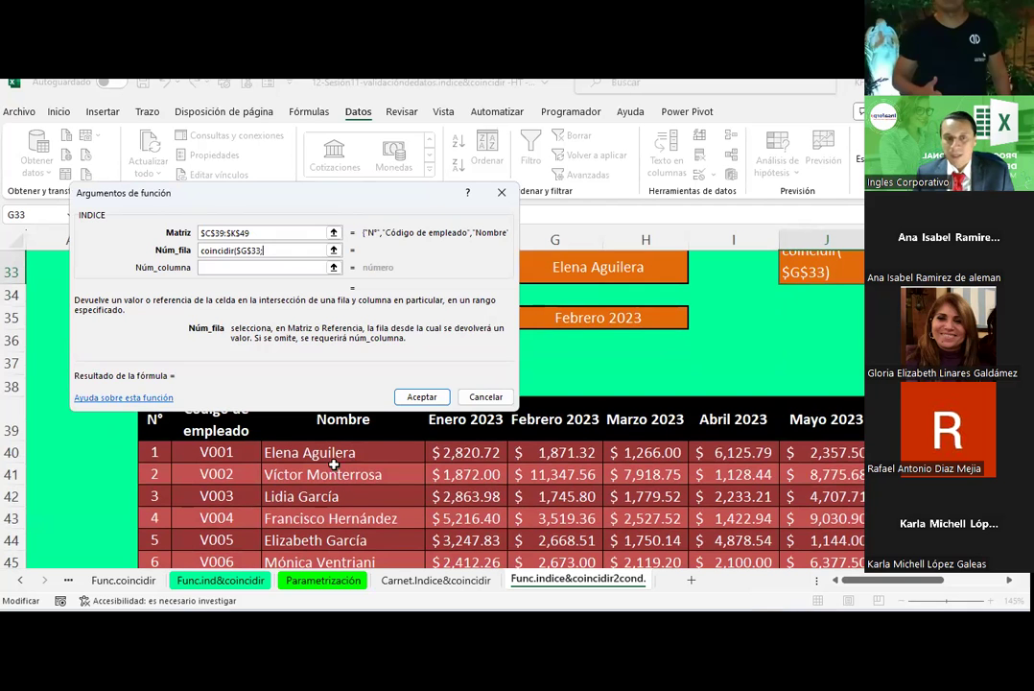
pyautogui.moveTo(322, 449)
pyautogui.mouseDown()
pyautogui.moveTo(315, 568)
pyautogui.moveTo(317, 526)
pyautogui.mouseUp()
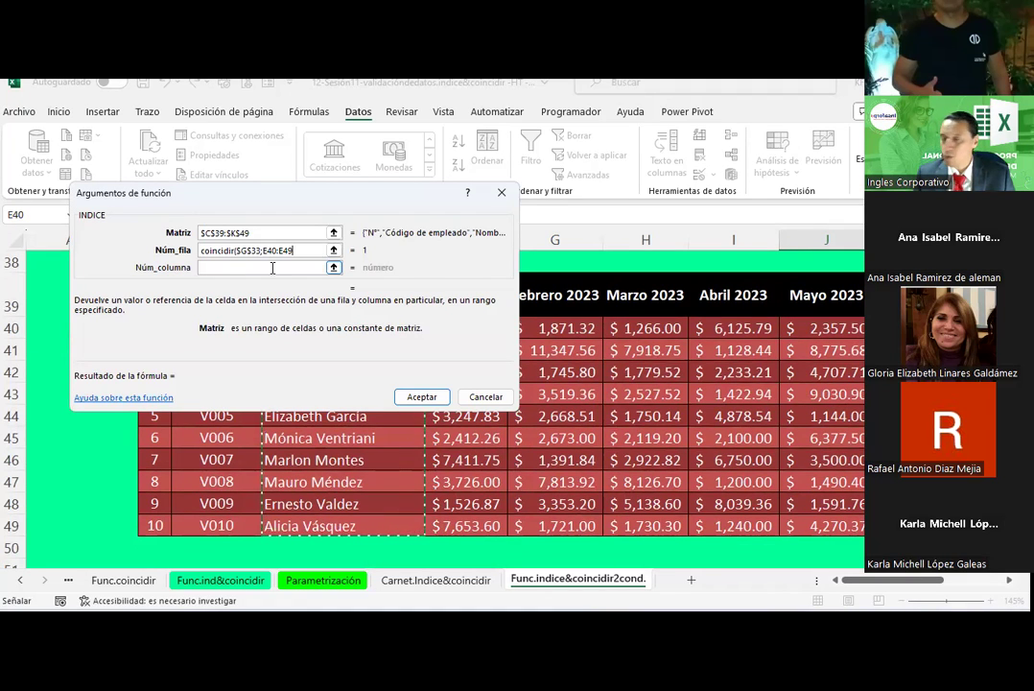
pyautogui.press('F4')
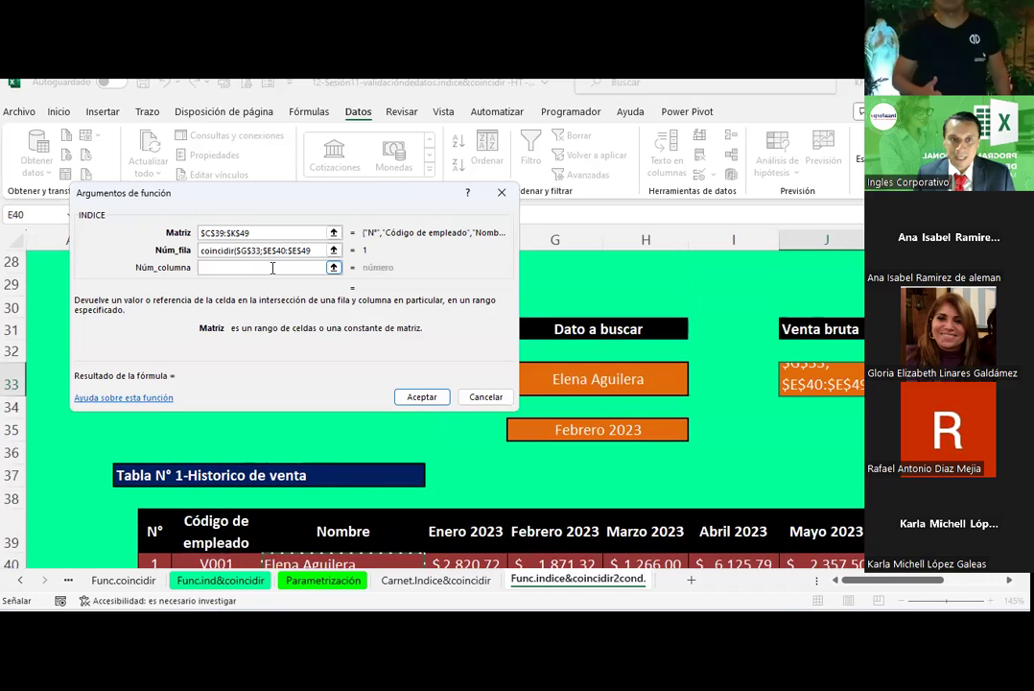
pyautogui.write(')')
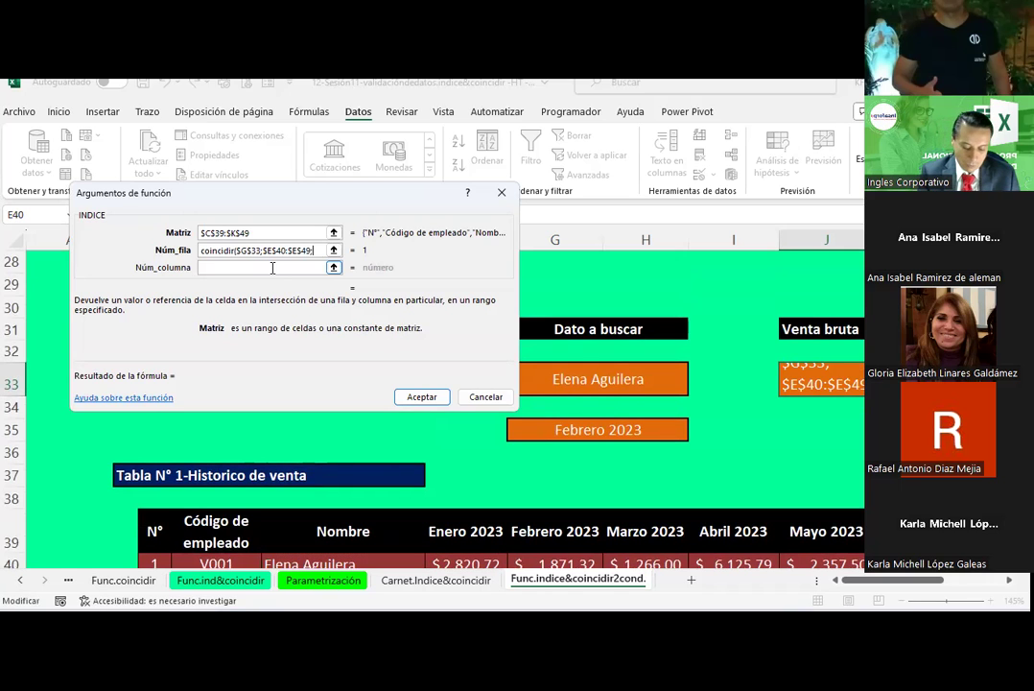
pyautogui.write(';0')
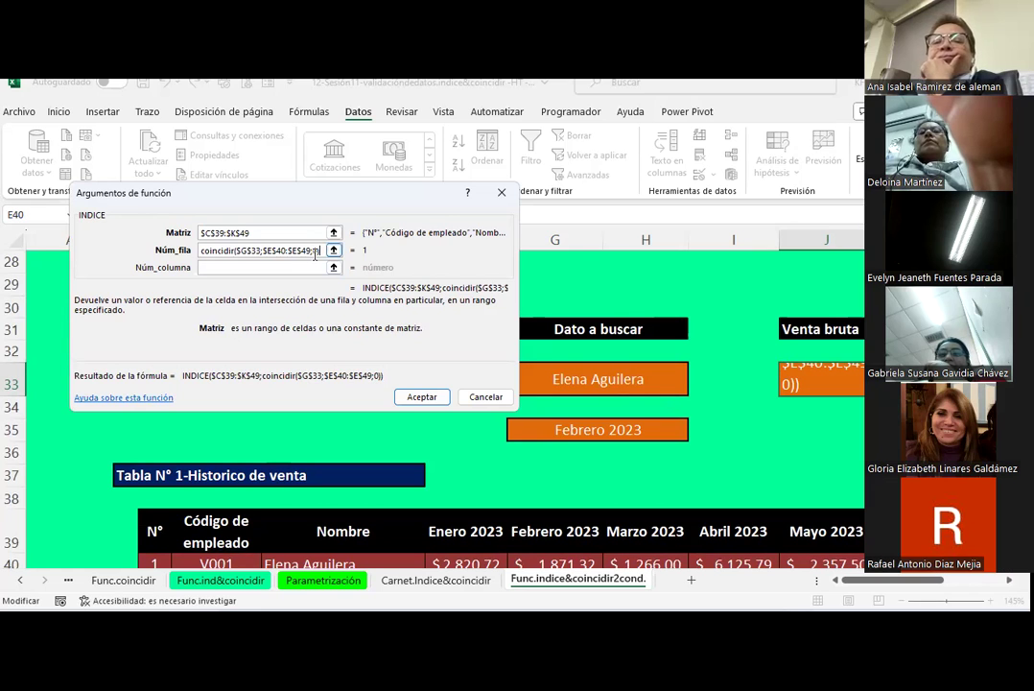
pyautogui.click(282, 267)
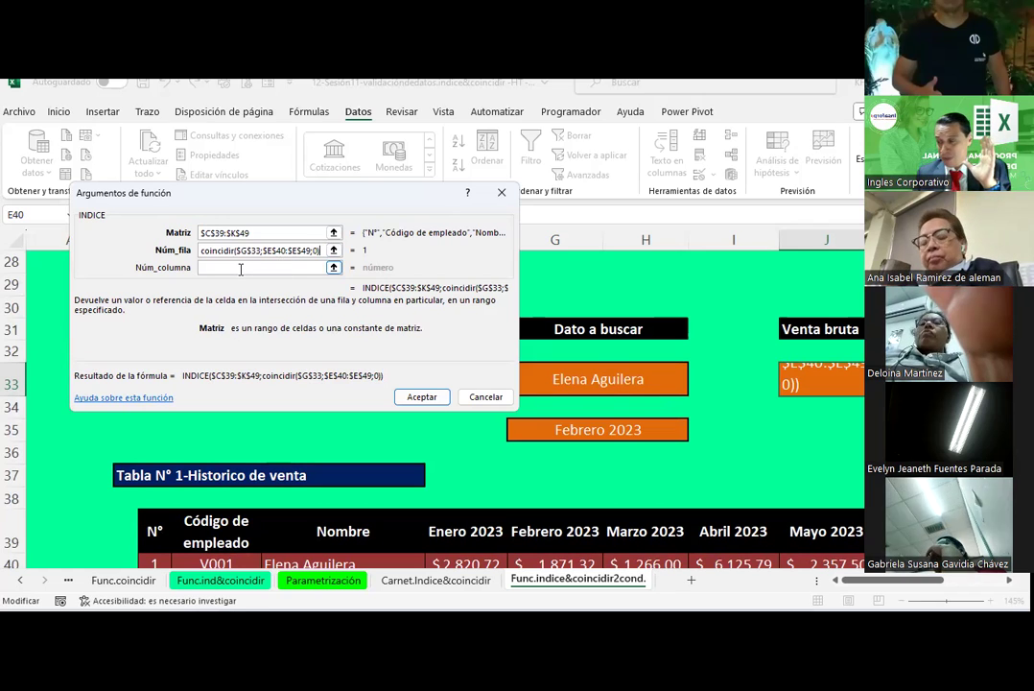
pyautogui.click(241, 268)
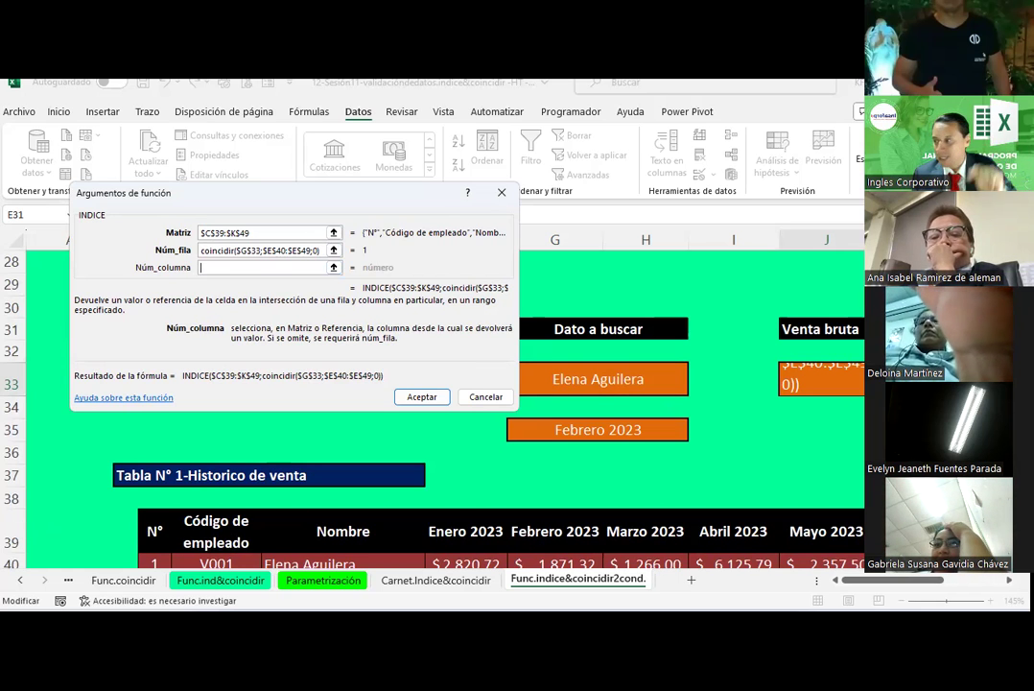
# Step: Set the column number to COINCIDIR($G$35;$C$39:$K$49;0) and accept the INDICE formula
pyautogui.click(820, 379)
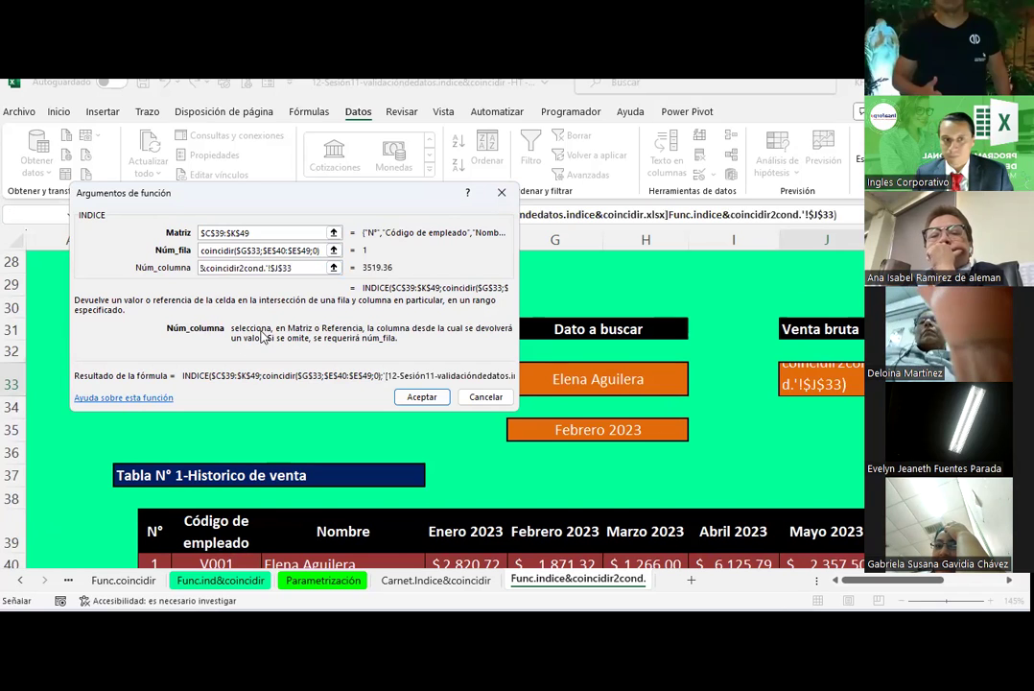
pyautogui.press('BackSpace')
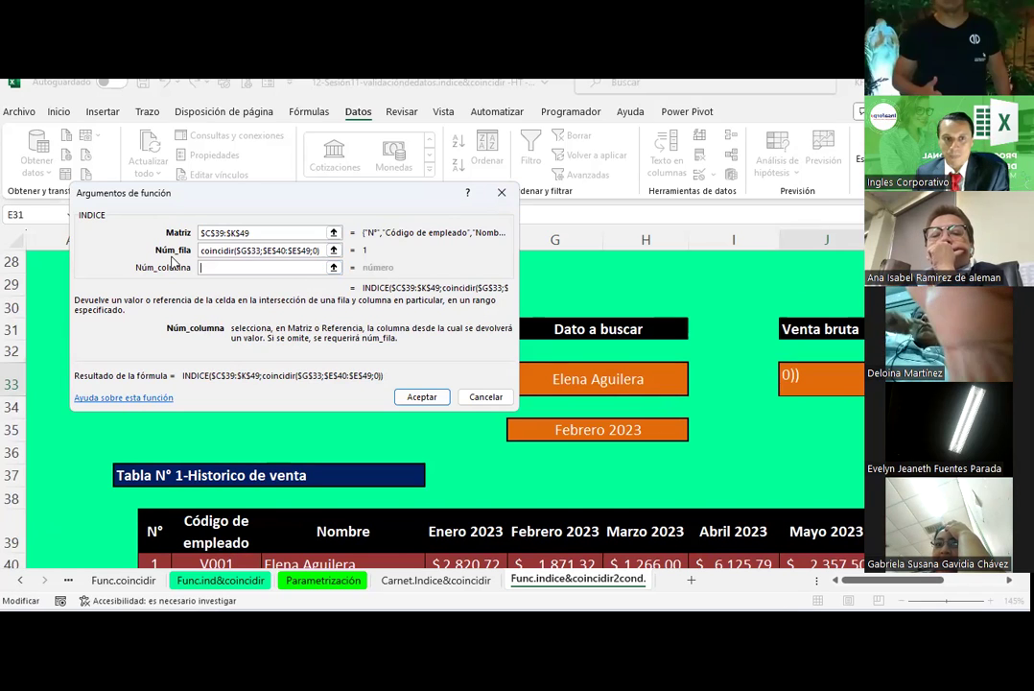
pyautogui.write('coincidi')
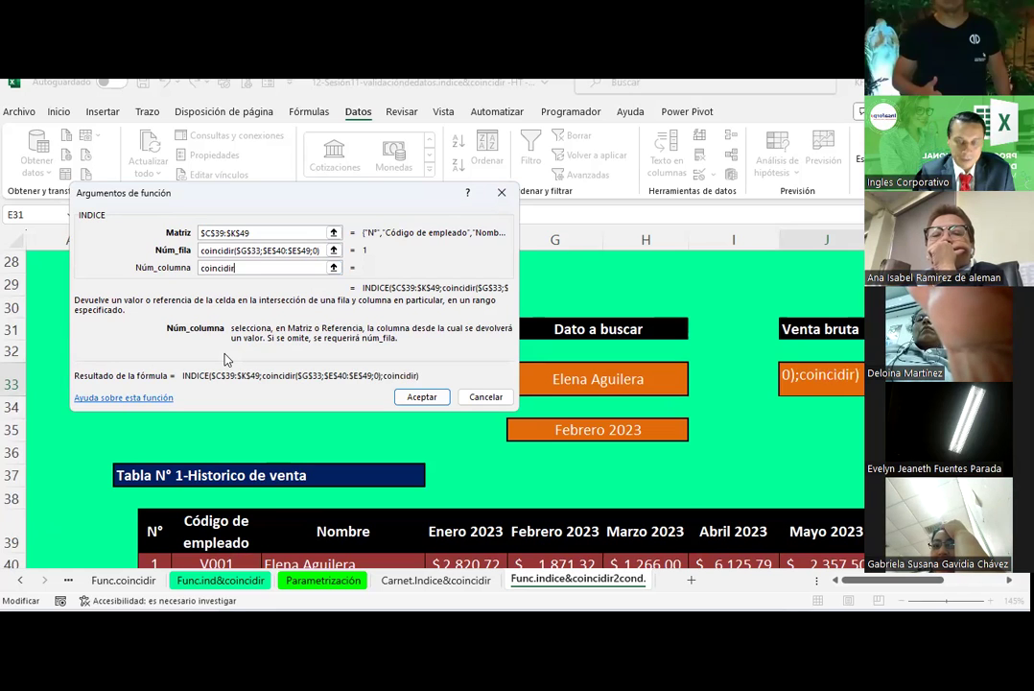
pyautogui.write('r')
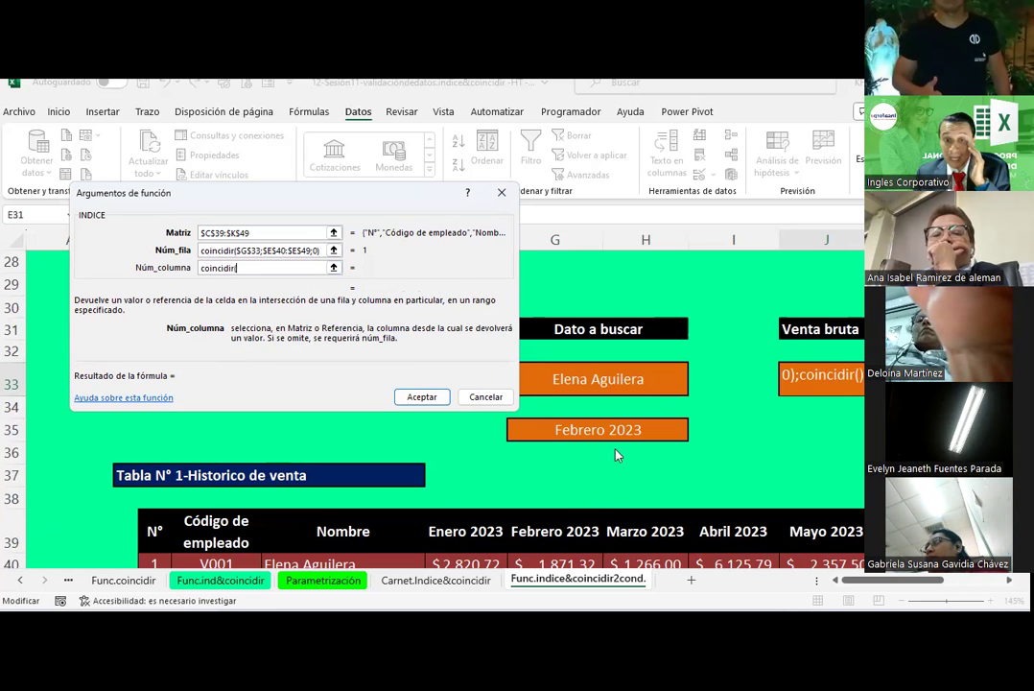
pyautogui.click(596, 429)
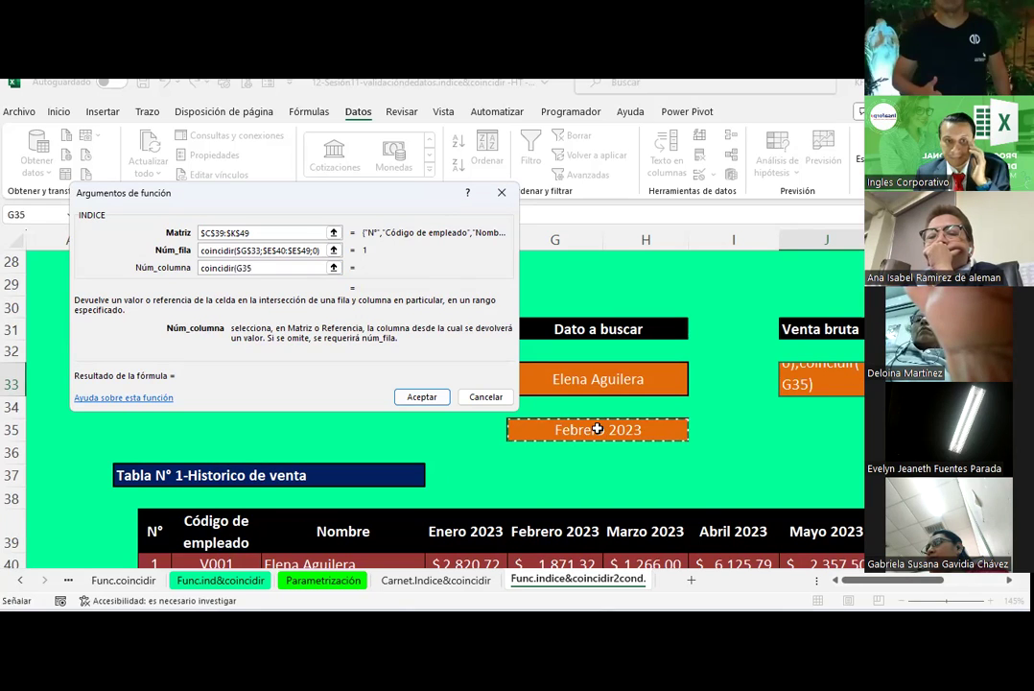
pyautogui.press('F4')
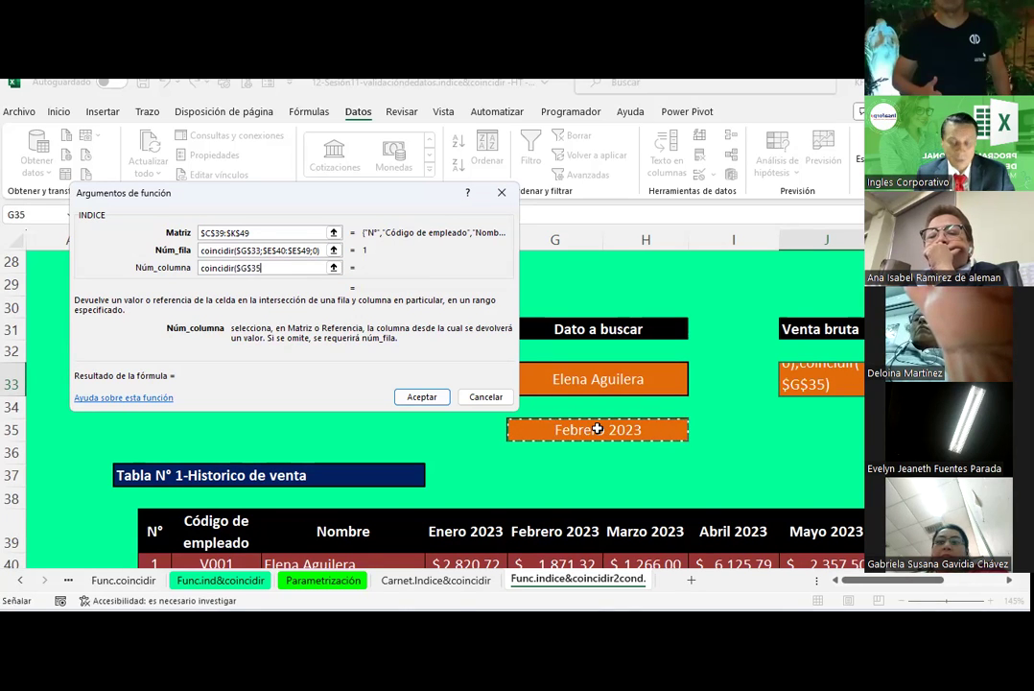
pyautogui.write(';')
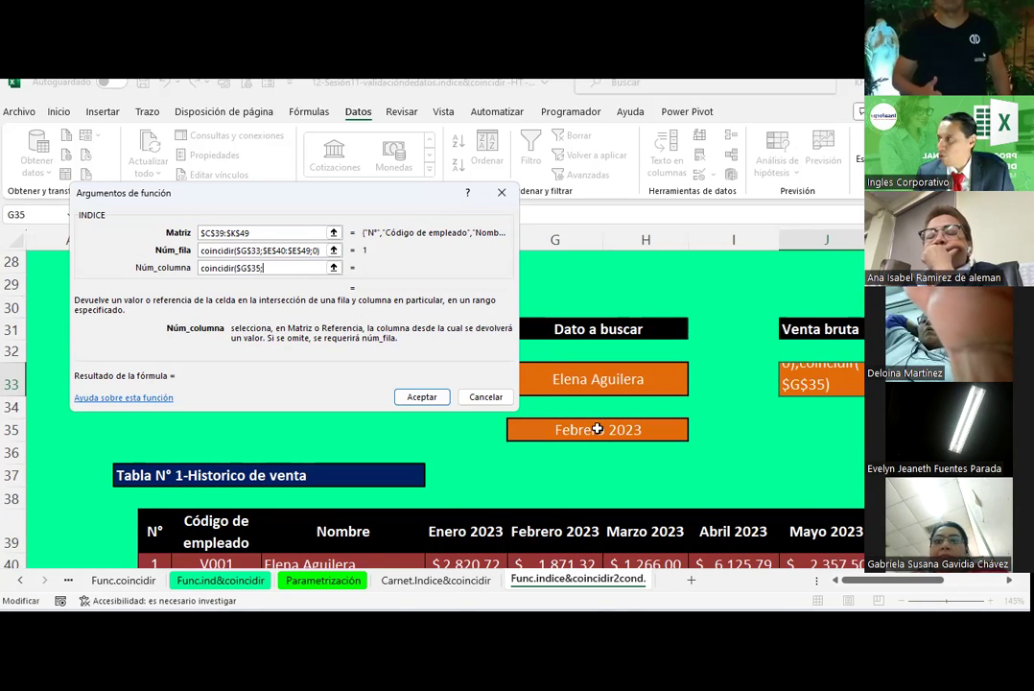
pyautogui.press('BackSpace')
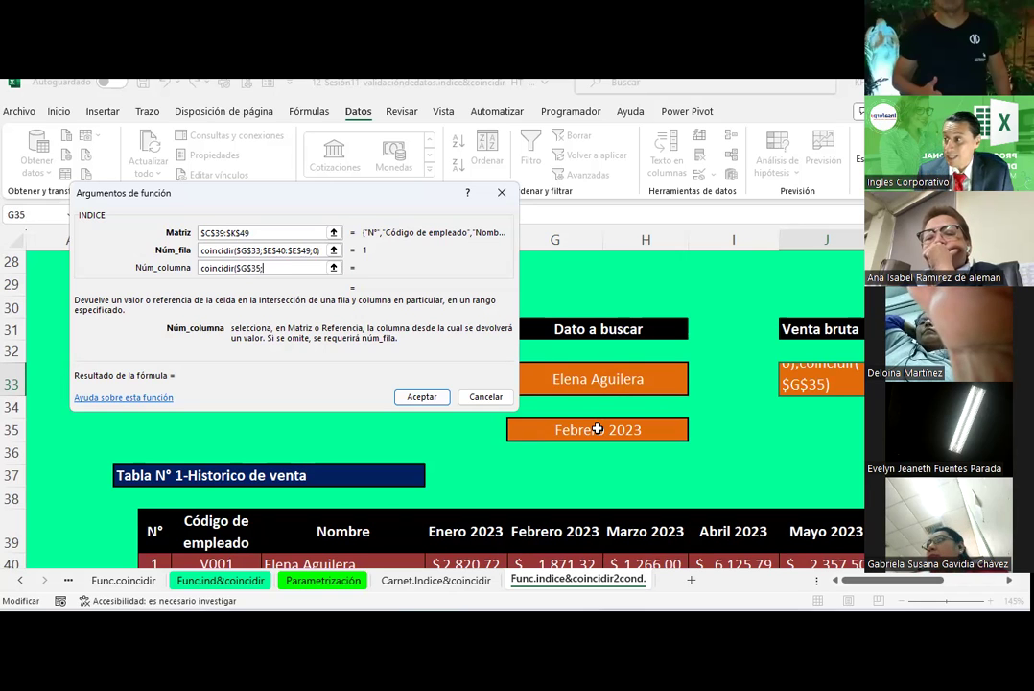
pyautogui.write(')')
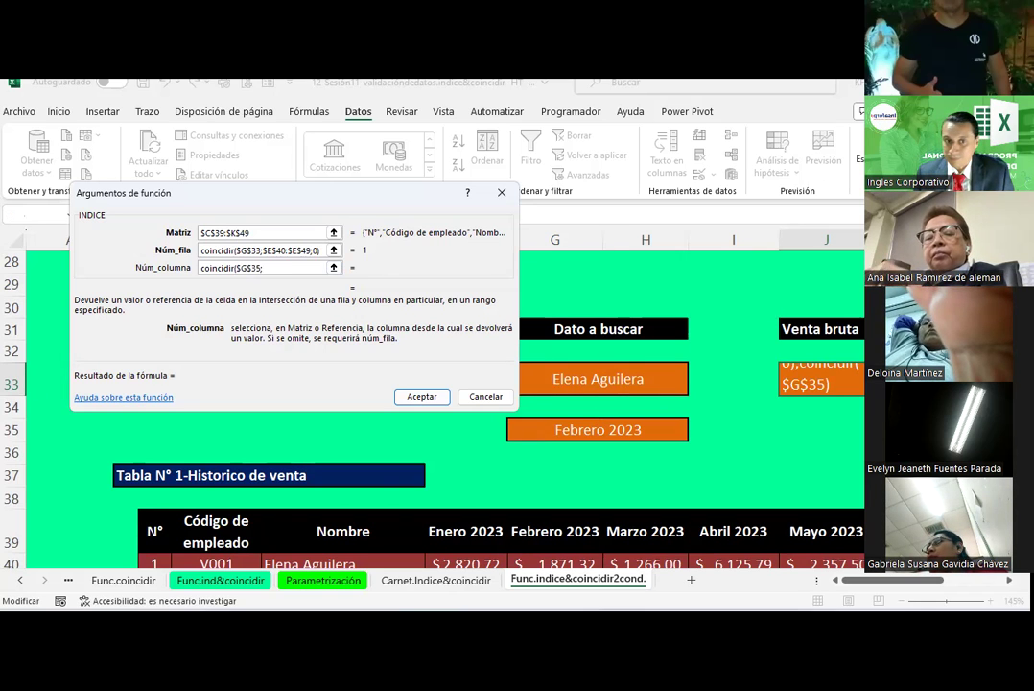
pyautogui.scroll(-1, 530, 449)
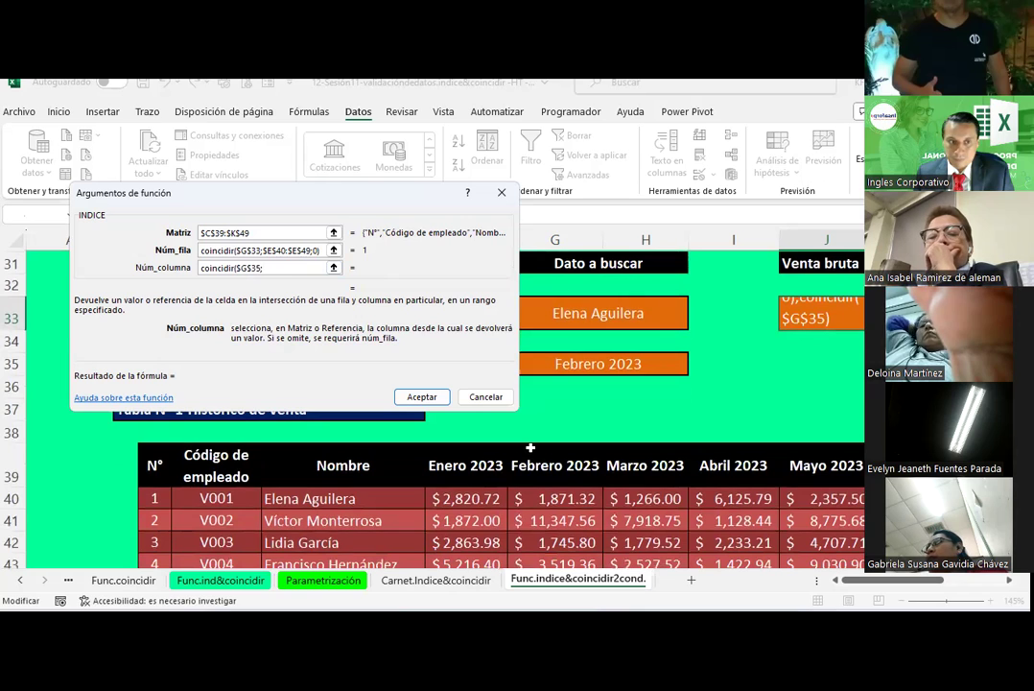
pyautogui.write(';')
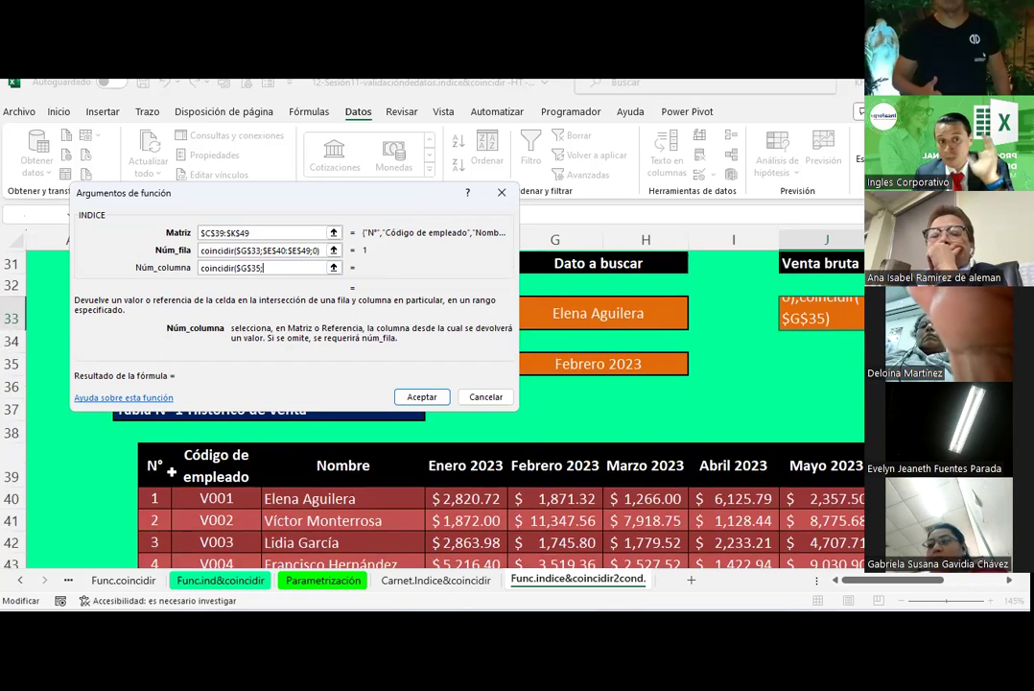
pyautogui.moveTo(152, 458)
pyautogui.mouseDown()
pyautogui.moveTo(892, 605)
pyautogui.moveTo(826, 526)
pyautogui.moveTo(893, 549)
pyautogui.mouseUp()
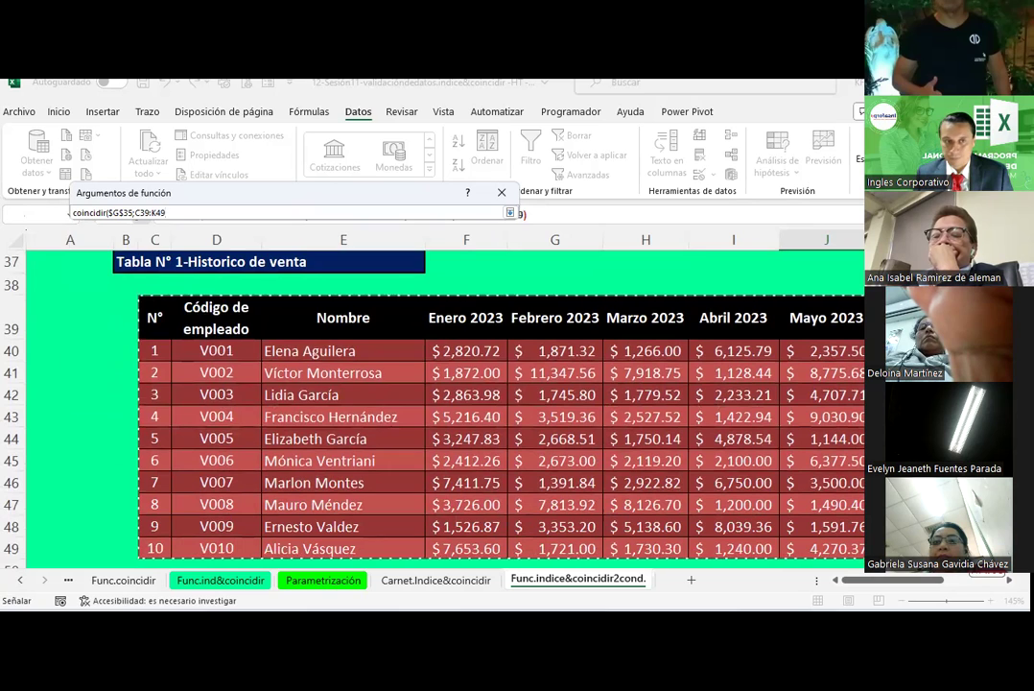
pyautogui.scroll(3, 413, 376)
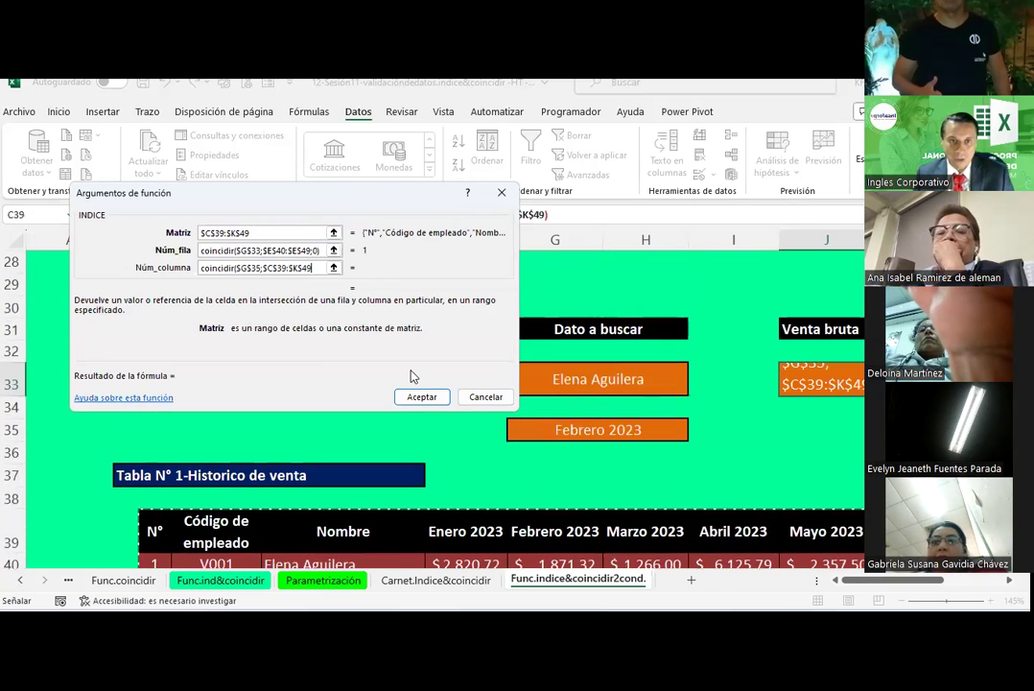
pyautogui.write(';0))')
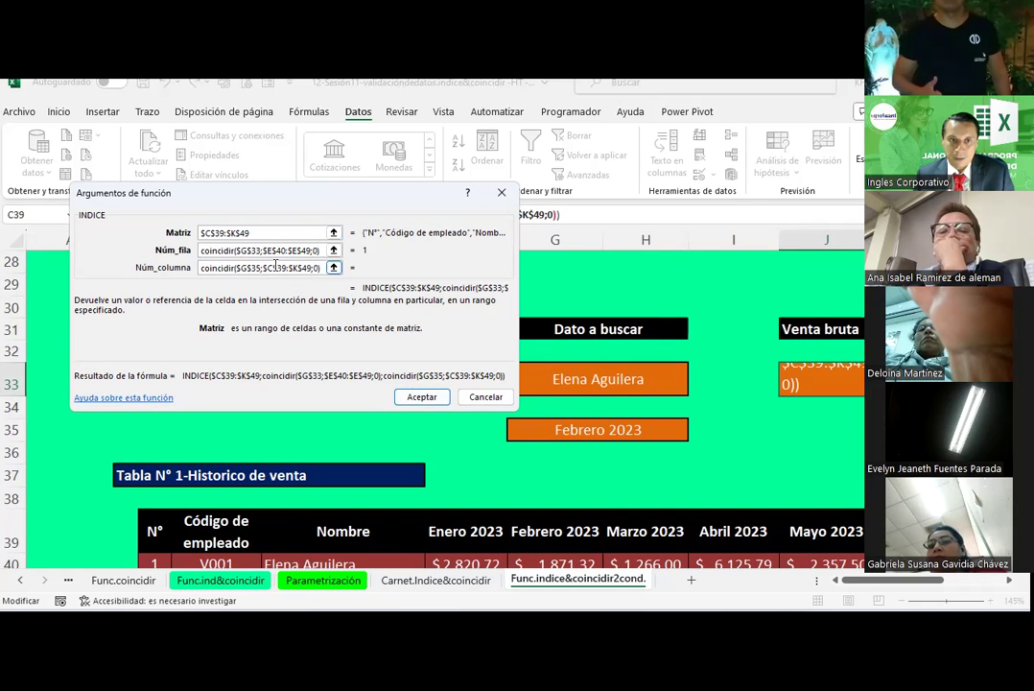
pyautogui.click(417, 396)
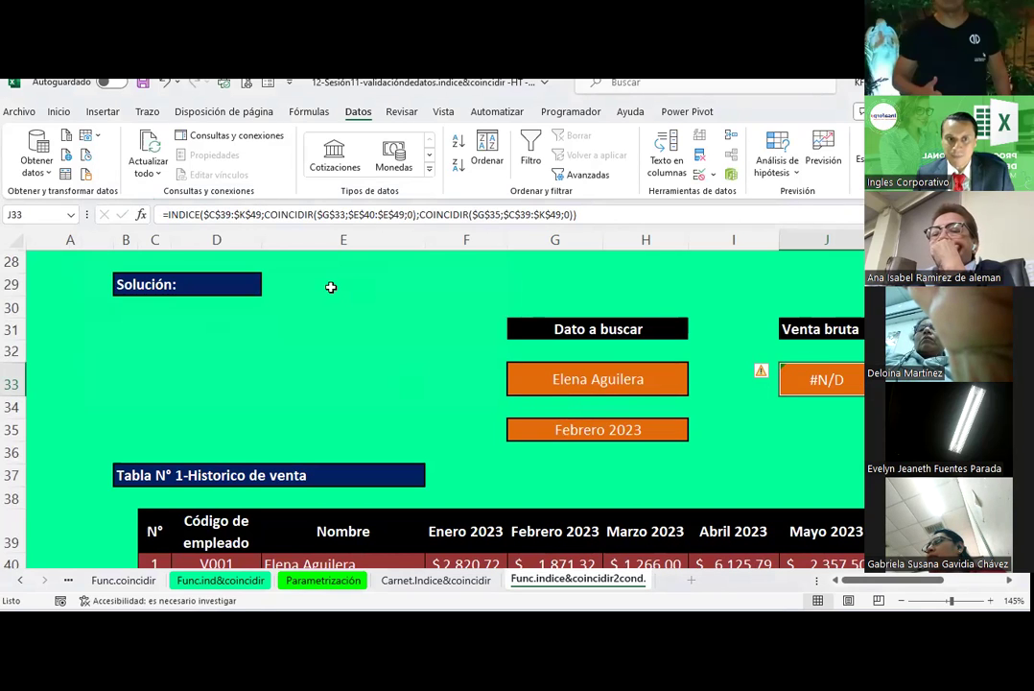
# Step: Change the name lookup range in J33's formula from $E$40:$E$49 to $E$39:$E$49
pyautogui.click(367, 213)
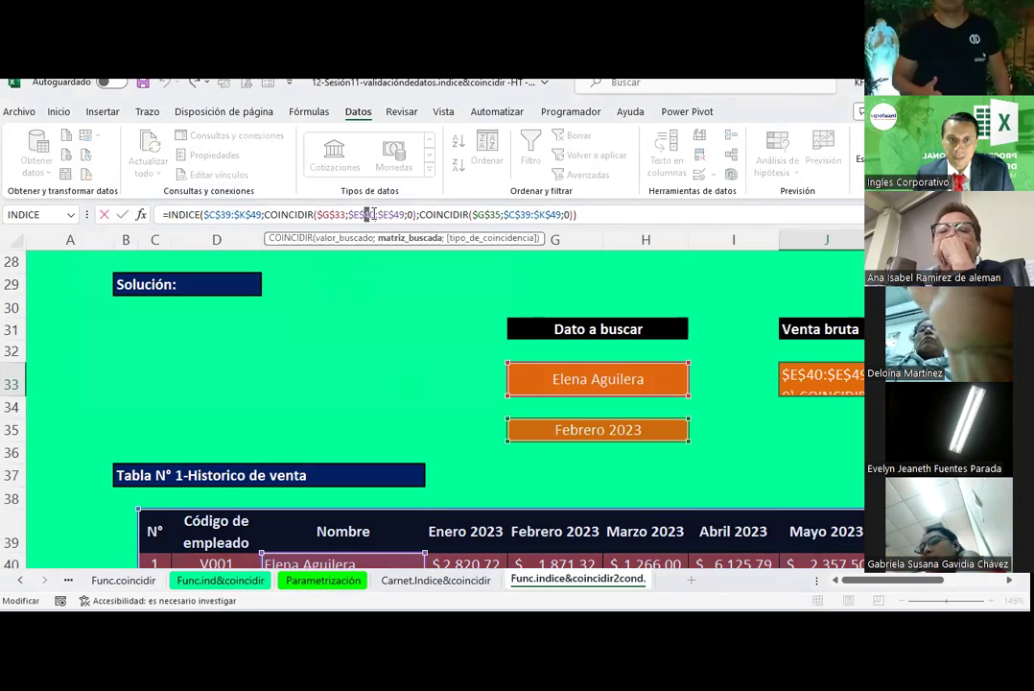
pyautogui.write('39')
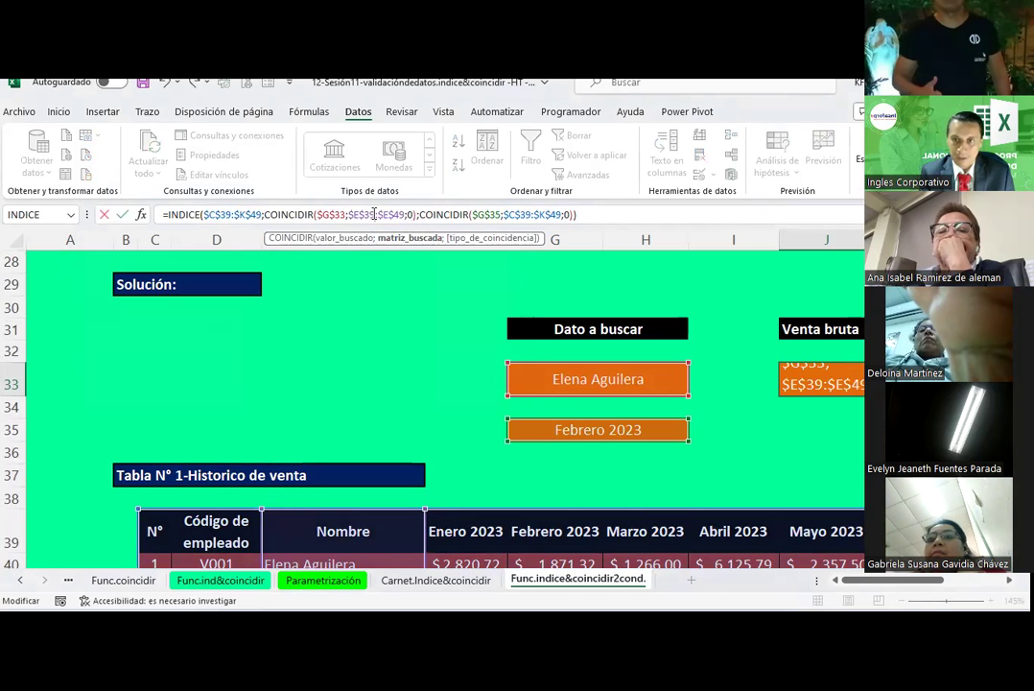
pyautogui.press('Return')
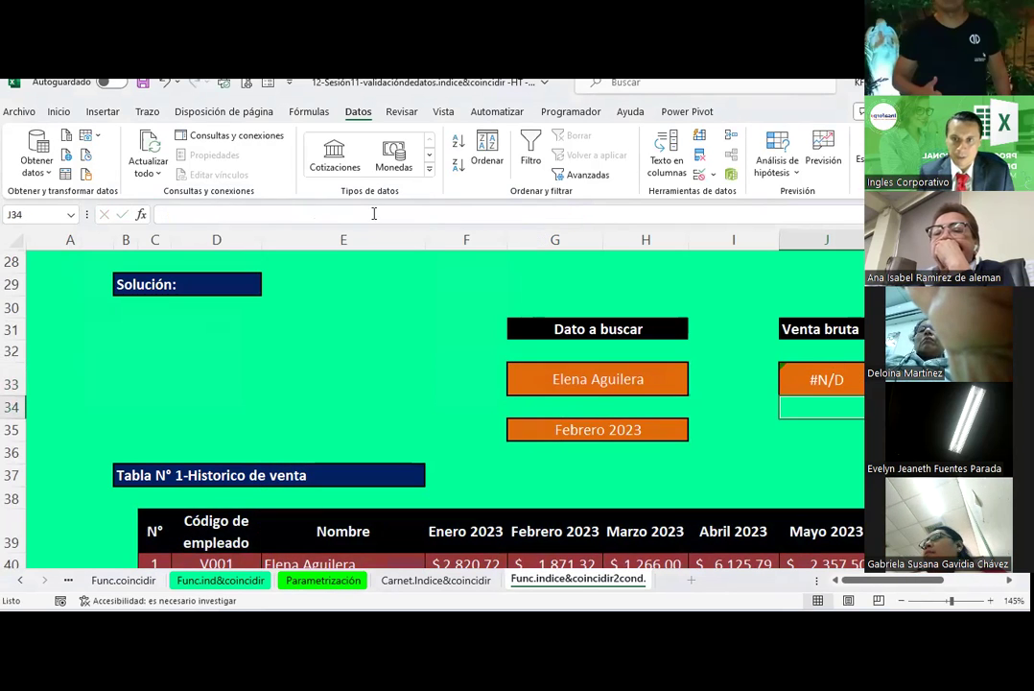
pyautogui.click(831, 380)
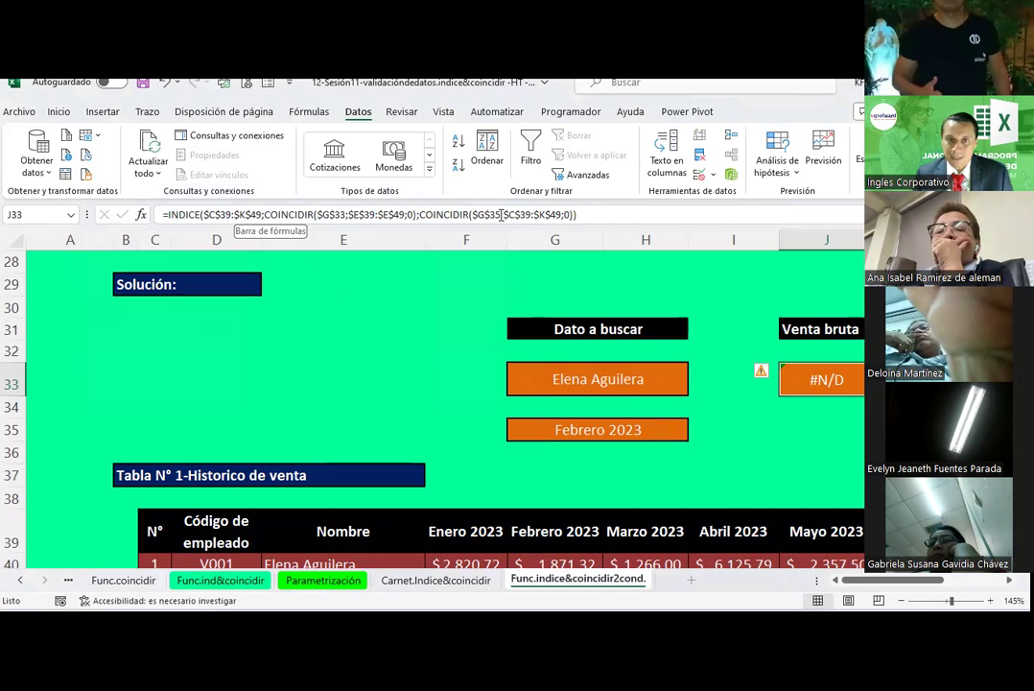
pyautogui.scroll(-1, 455, 388)
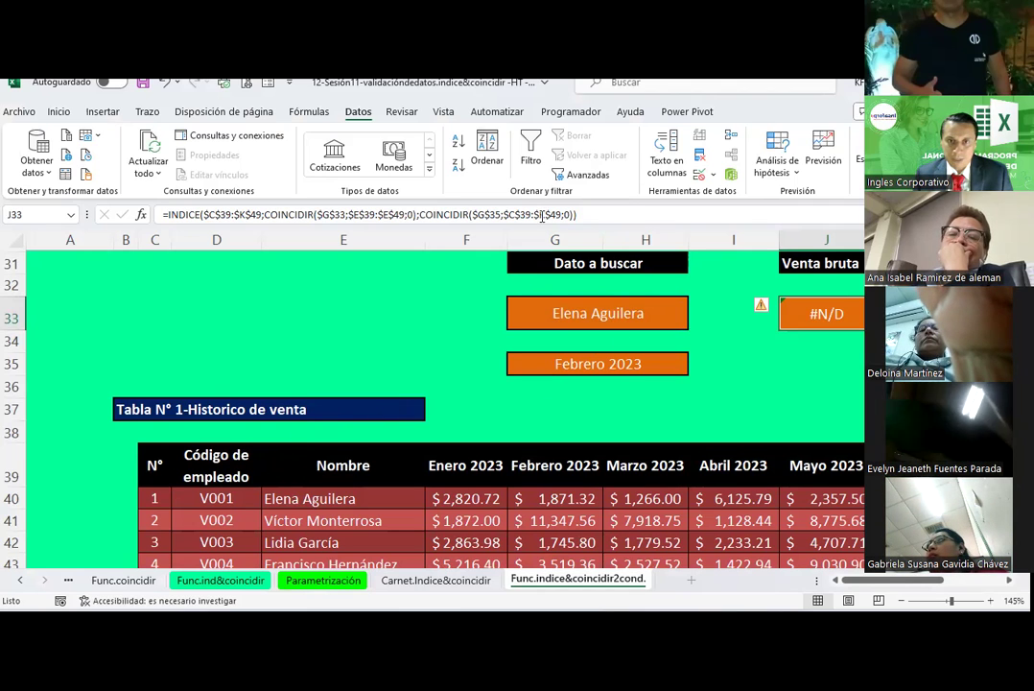
# Step: Narrow the month lookup range to $C$39:$K$39 so J33 returns $1,871.32
pyautogui.click(540, 215)
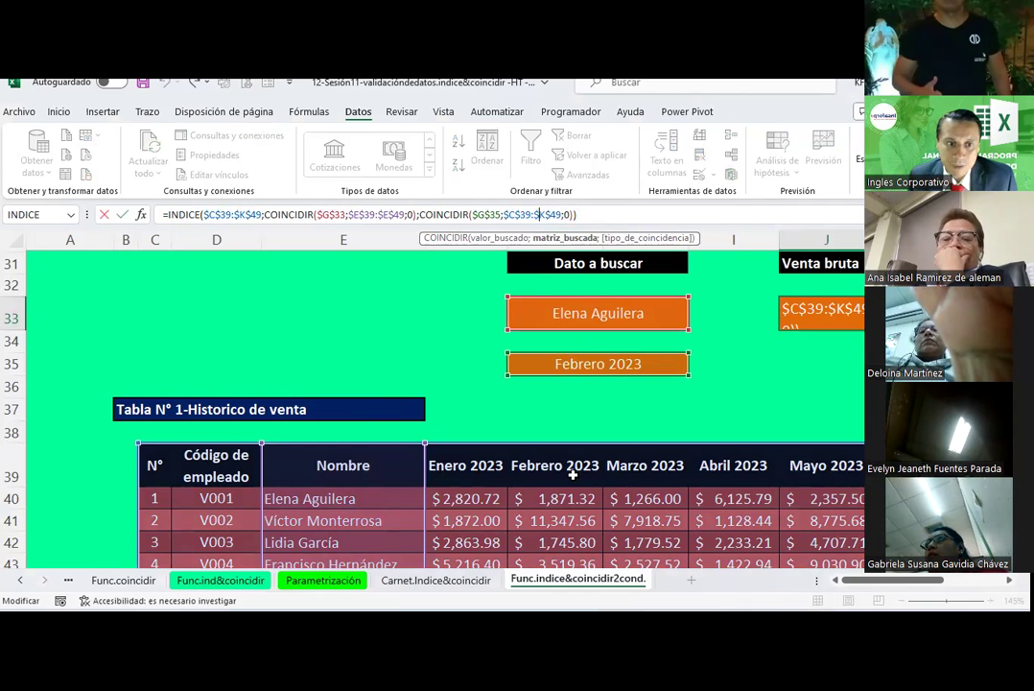
pyautogui.scroll(-1, 570, 472)
pyautogui.scroll(-1, 572, 475)
pyautogui.scroll(-1, 573, 475)
pyautogui.scroll(-1, 572, 475)
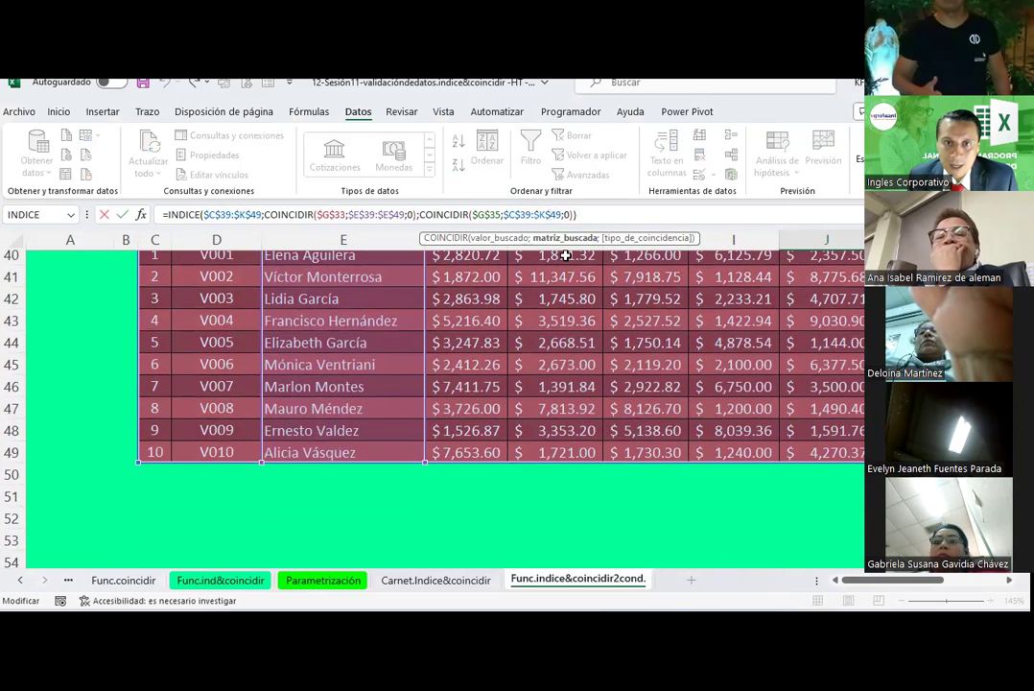
pyautogui.scroll(2, 578, 347)
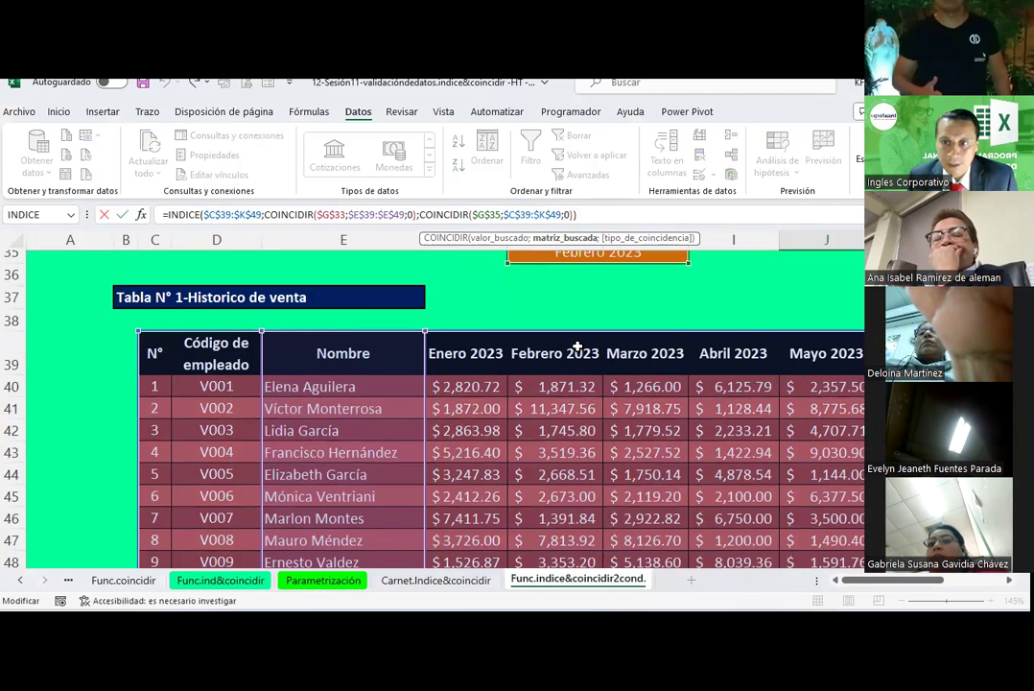
pyautogui.press('BackSpace')
pyautogui.write('3')
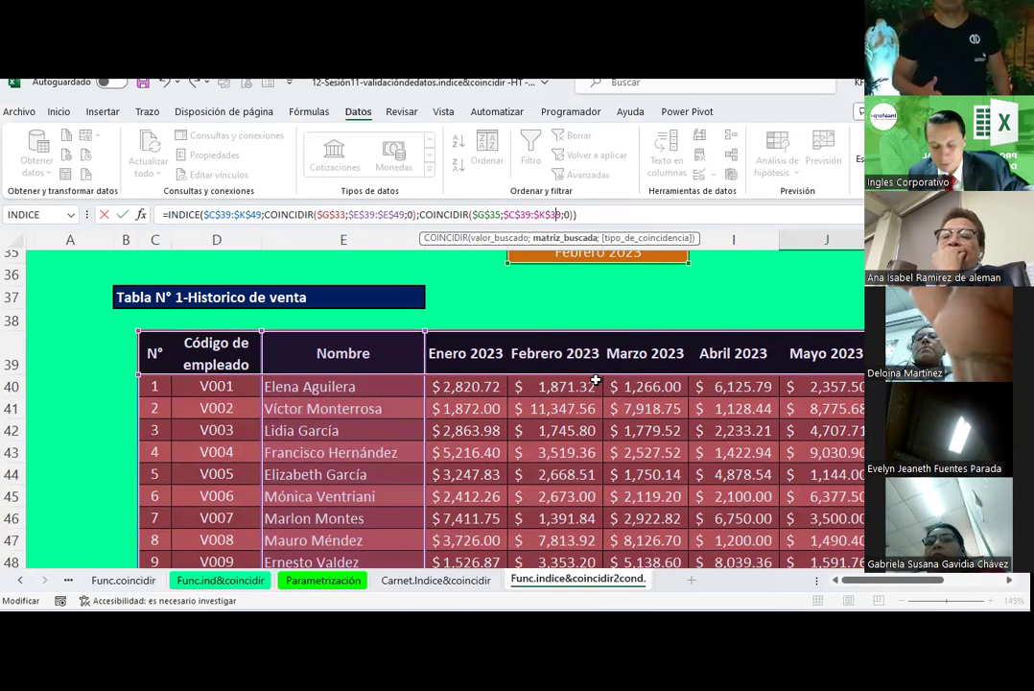
pyautogui.press('Escape')
pyautogui.scroll(2, 576, 403)
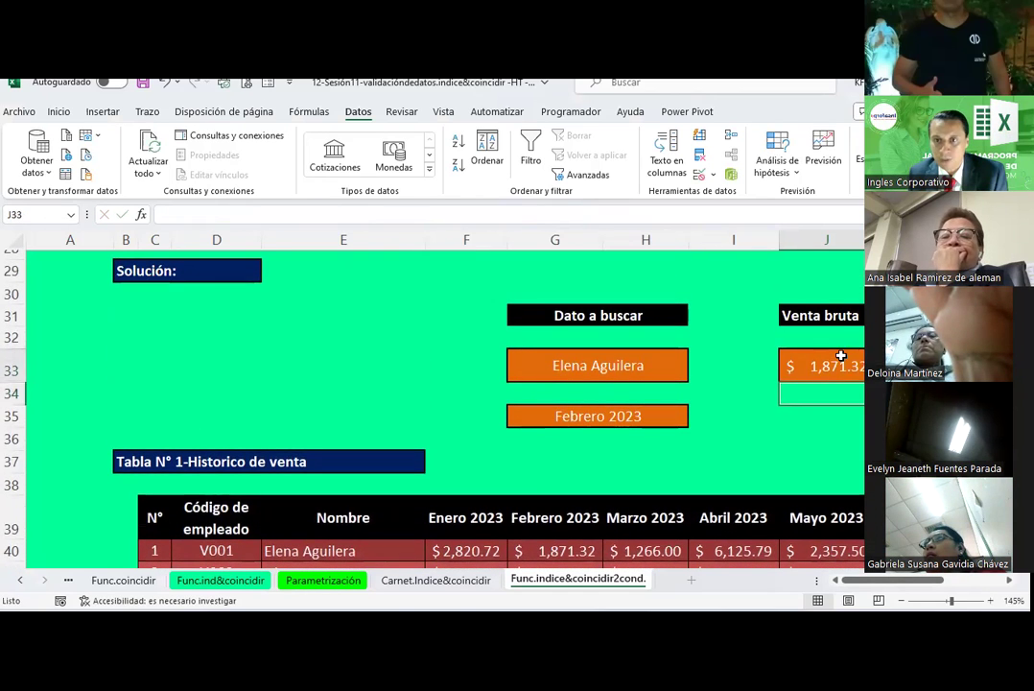
pyautogui.click(826, 366)
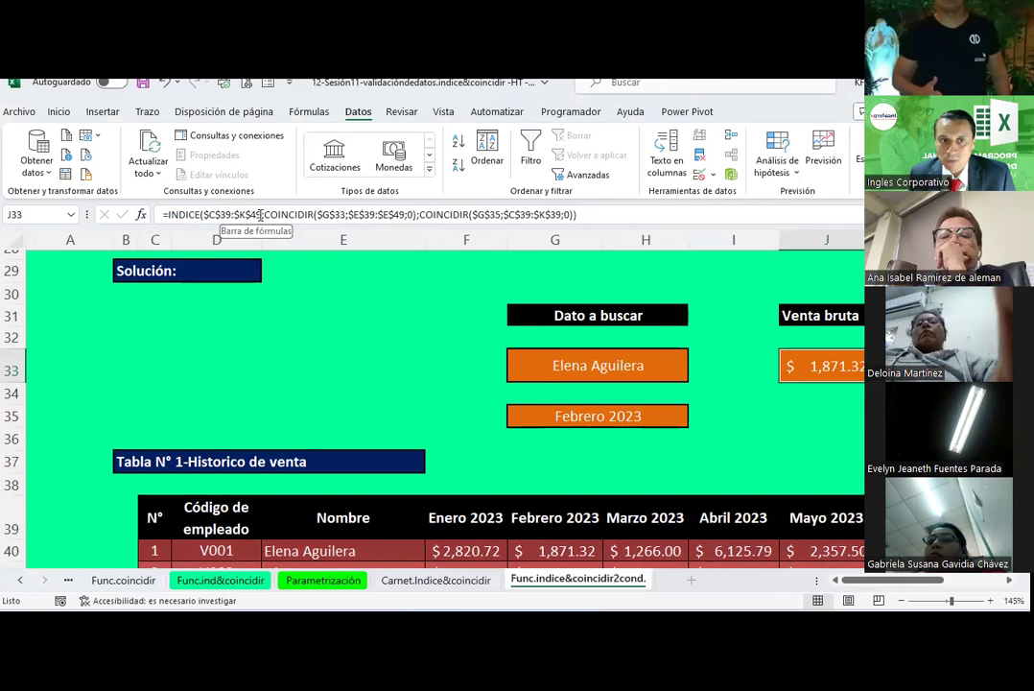
pyautogui.scroll(-2, 268, 318)
pyautogui.scroll(-1, 268, 318)
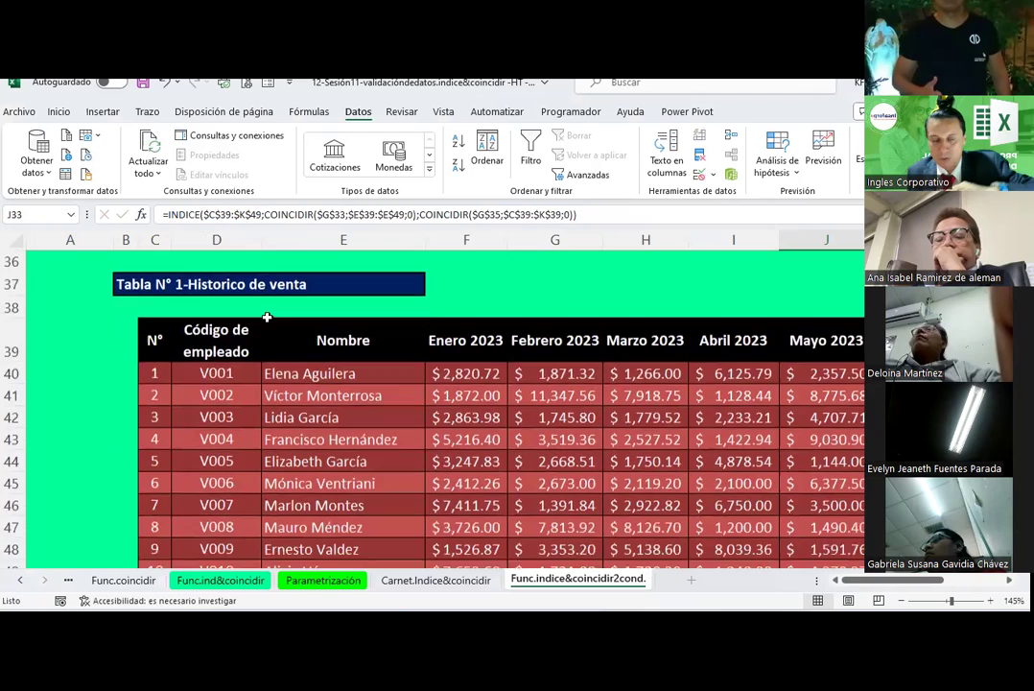
pyautogui.scroll(3, 268, 318)
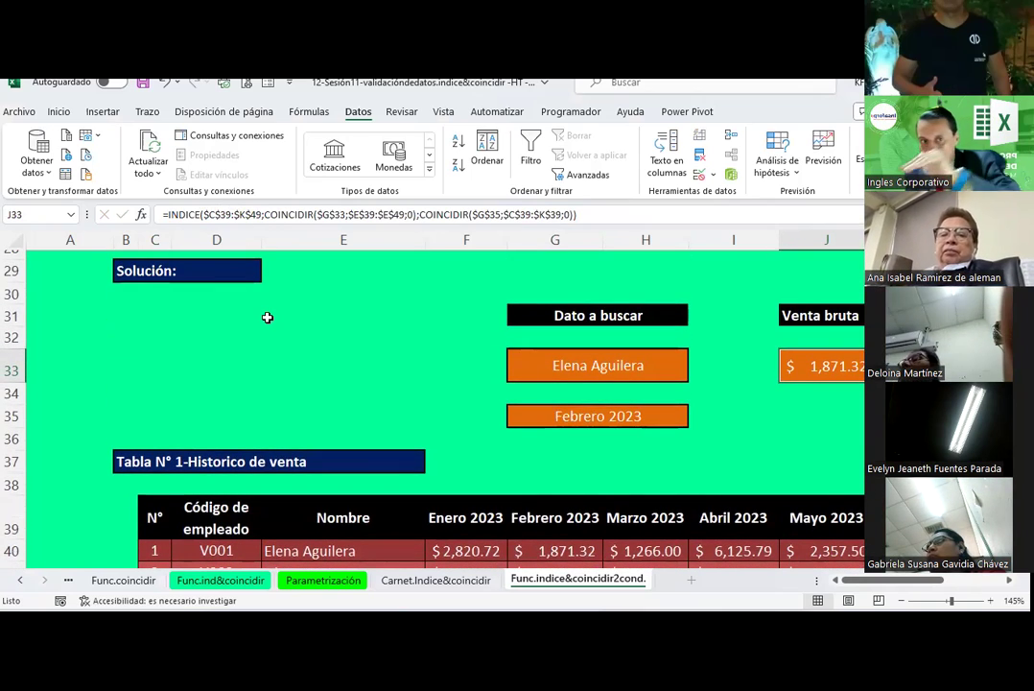
pyautogui.scroll(-1, 268, 318)
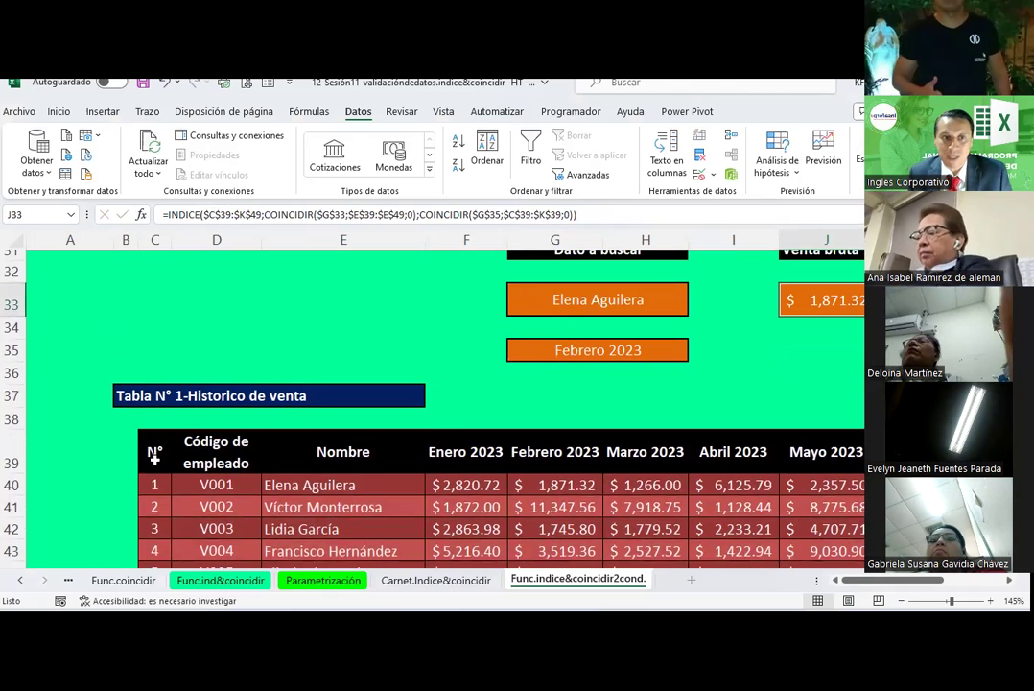
pyautogui.scroll(-2, 156, 459)
pyautogui.scroll(-1, 442, 403)
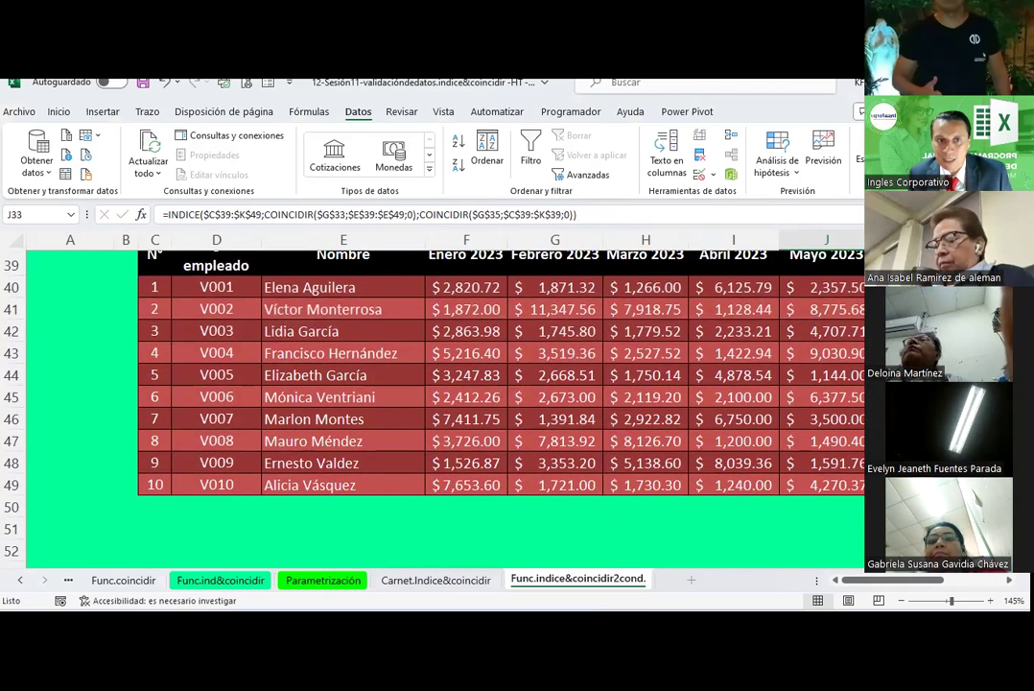
pyautogui.scroll(2, 242, 317)
pyautogui.scroll(2, 286, 375)
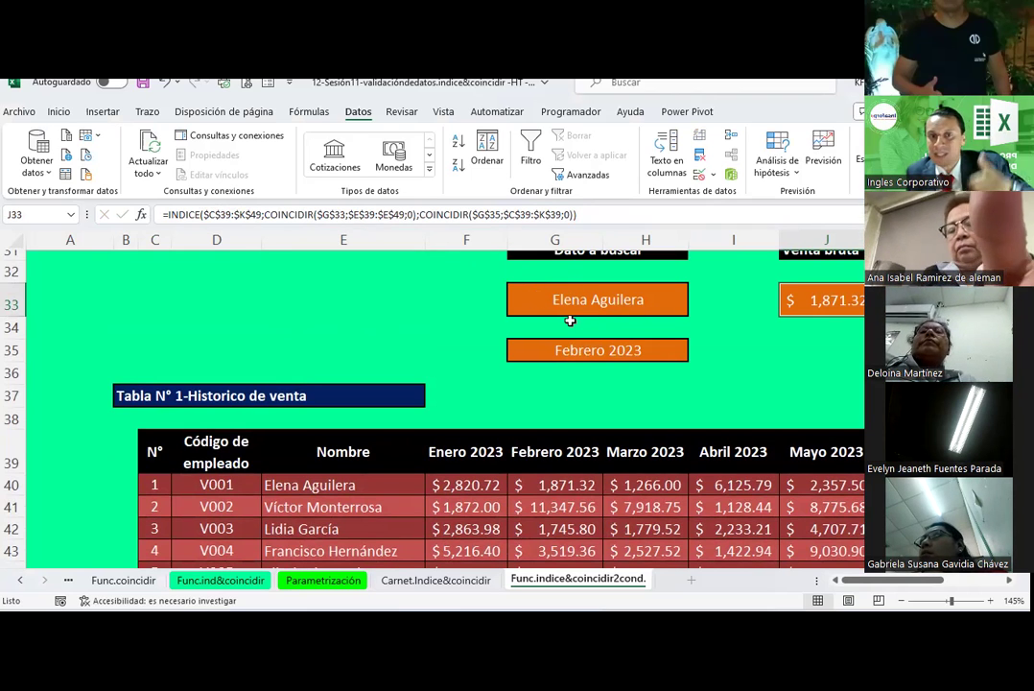
pyautogui.scroll(-2, 336, 412)
pyautogui.scroll(-1, 316, 372)
pyautogui.scroll(1, 312, 340)
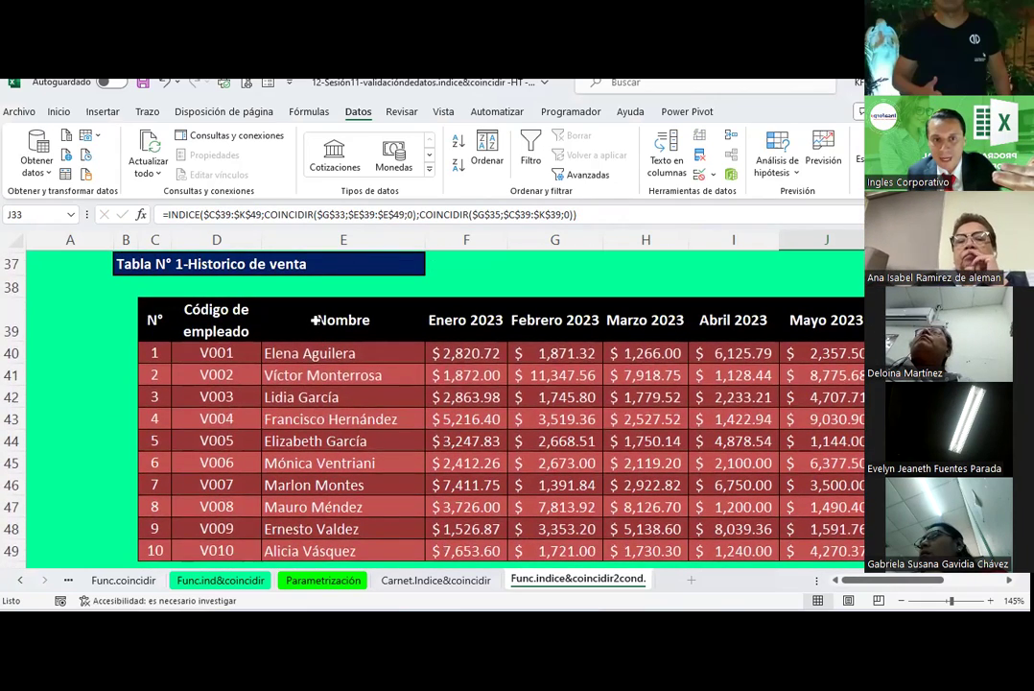
pyautogui.scroll(-1, 306, 435)
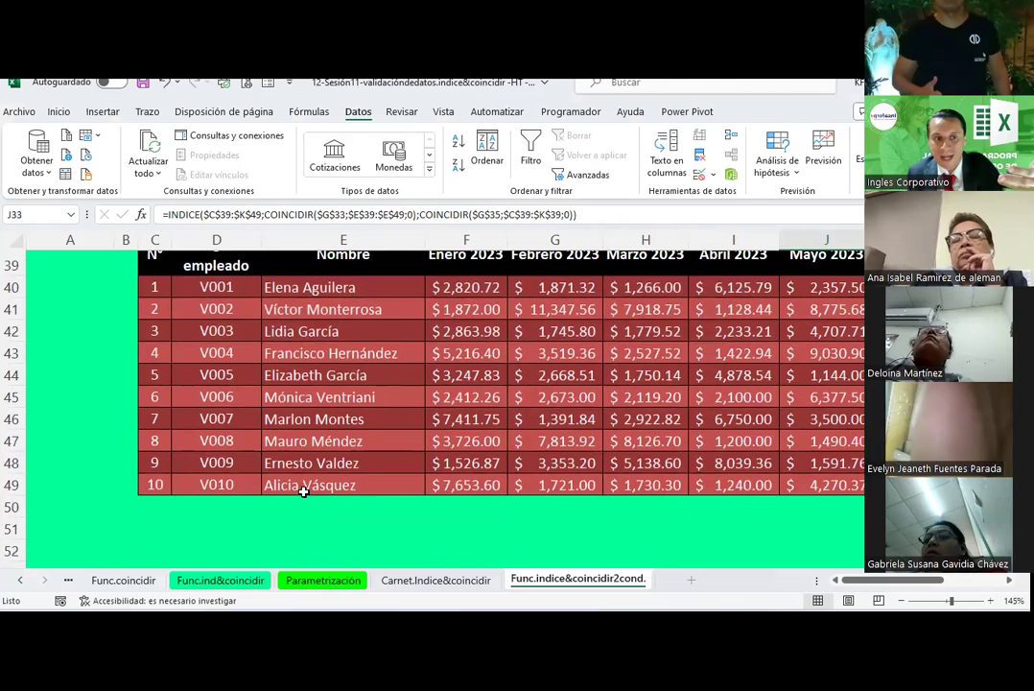
pyautogui.scroll(2, 301, 484)
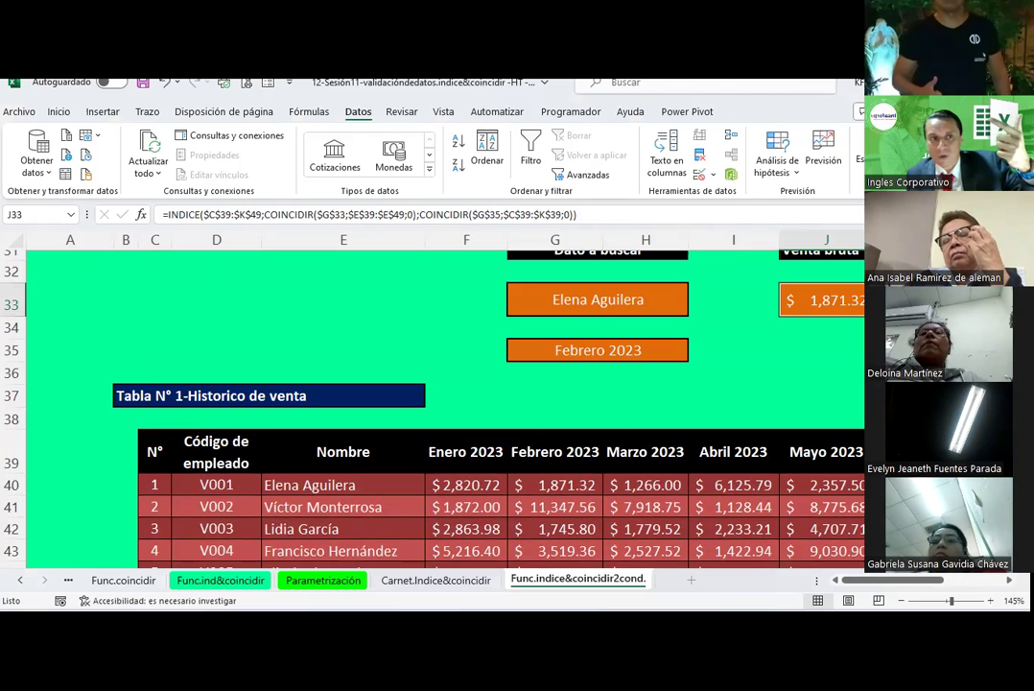
pyautogui.click(141, 214)
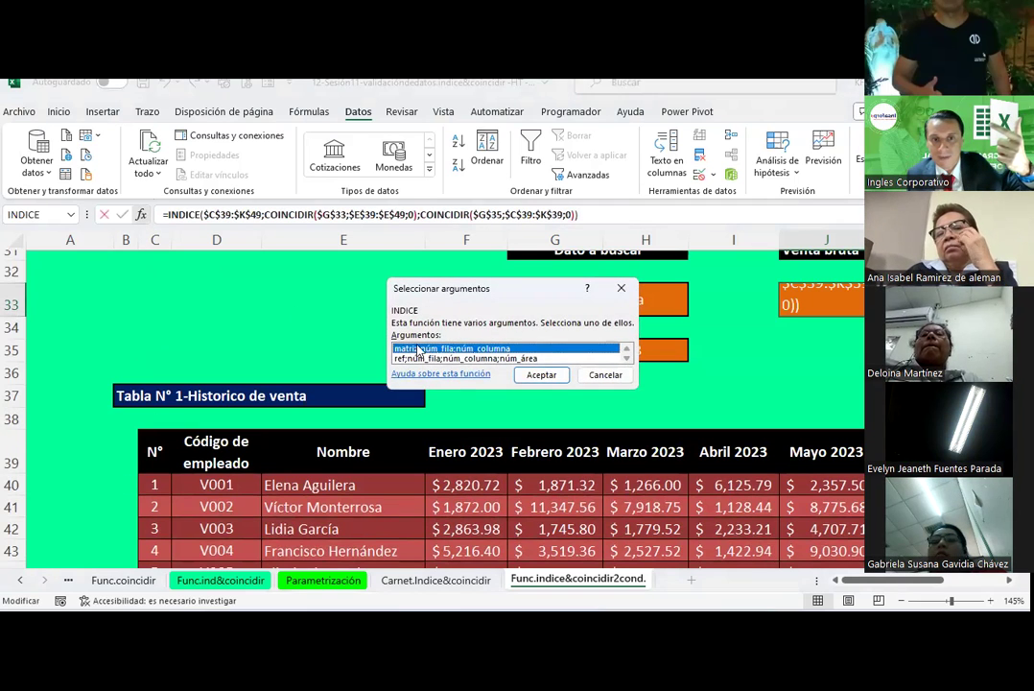
pyautogui.click(555, 369)
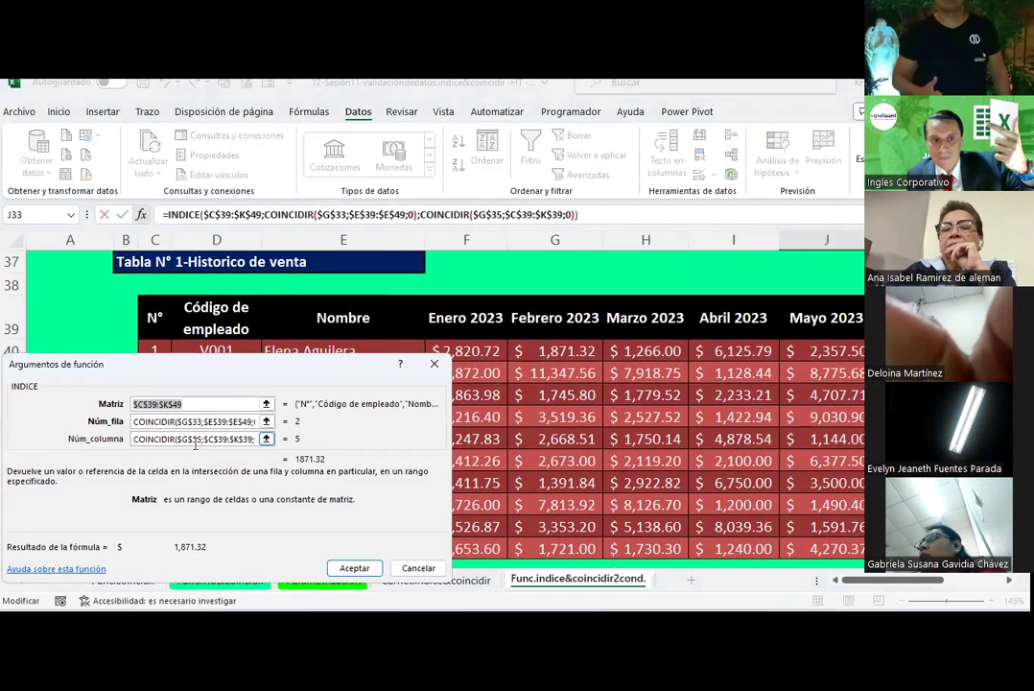
pyautogui.click(418, 568)
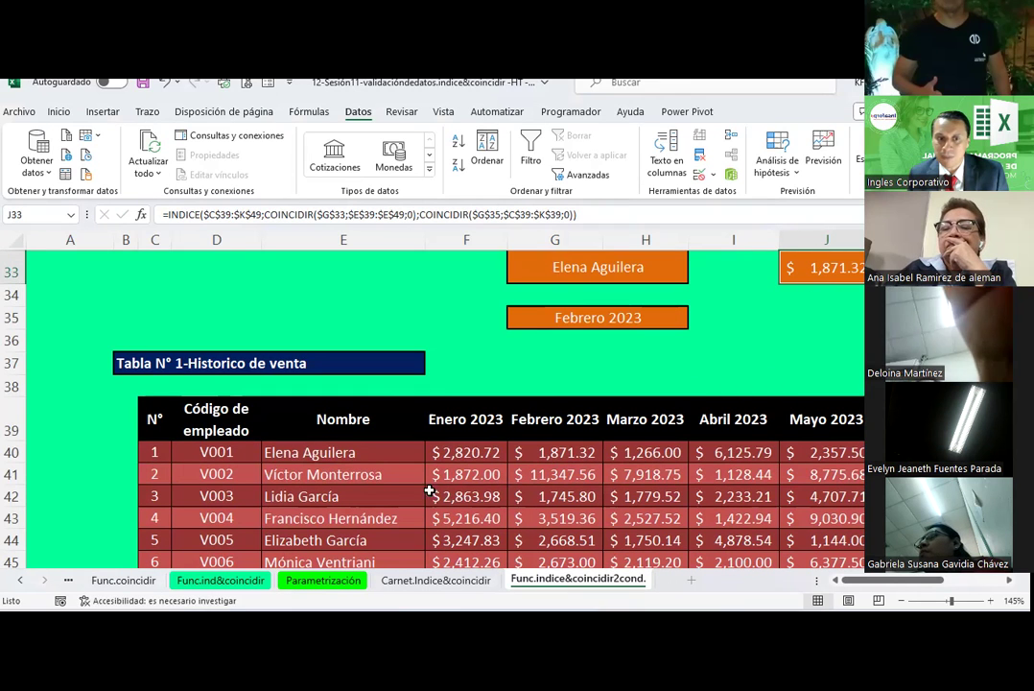
# Step: Compare the first employee's name in E40 and February value in G40 with J33
pyautogui.click(352, 460)
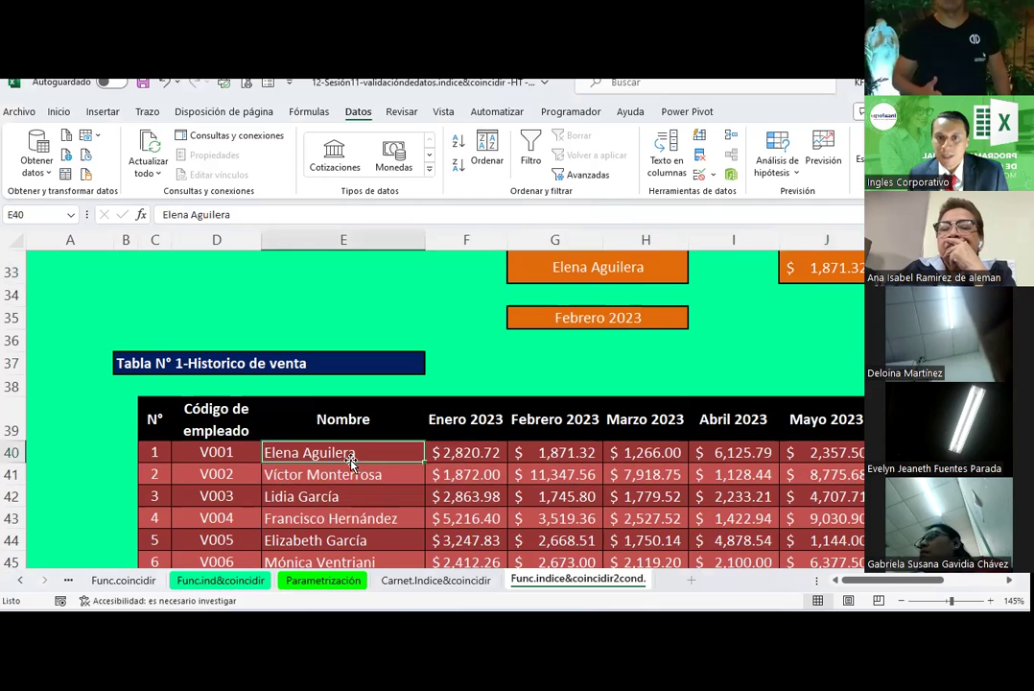
pyautogui.keyDown('ctrl'); pyautogui.click(571, 449); pyautogui.keyUp('ctrl')
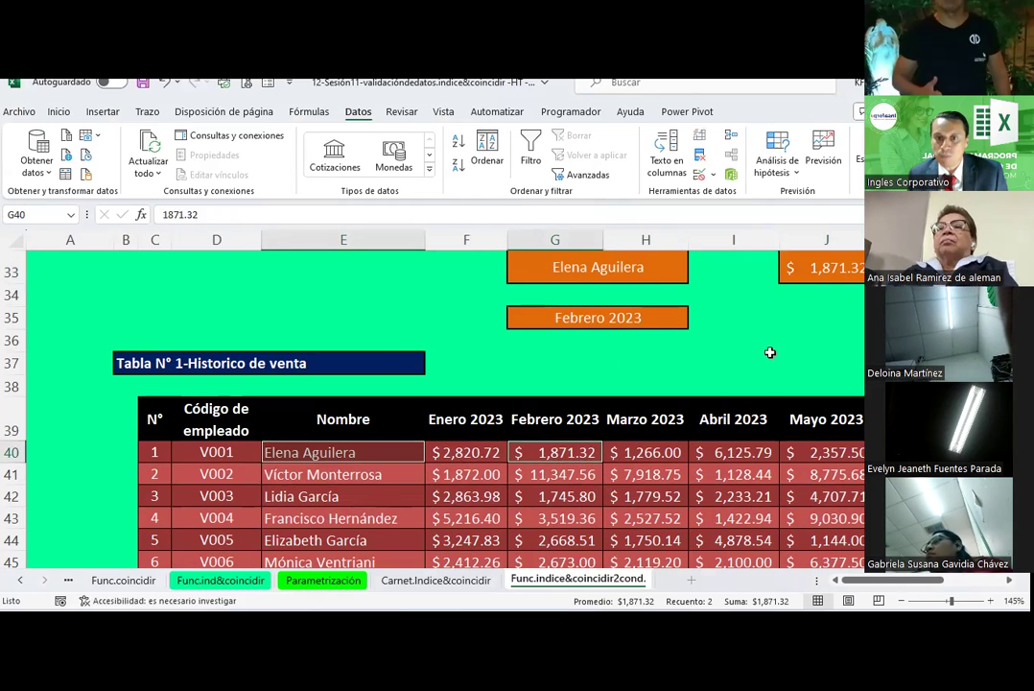
pyautogui.click(831, 268)
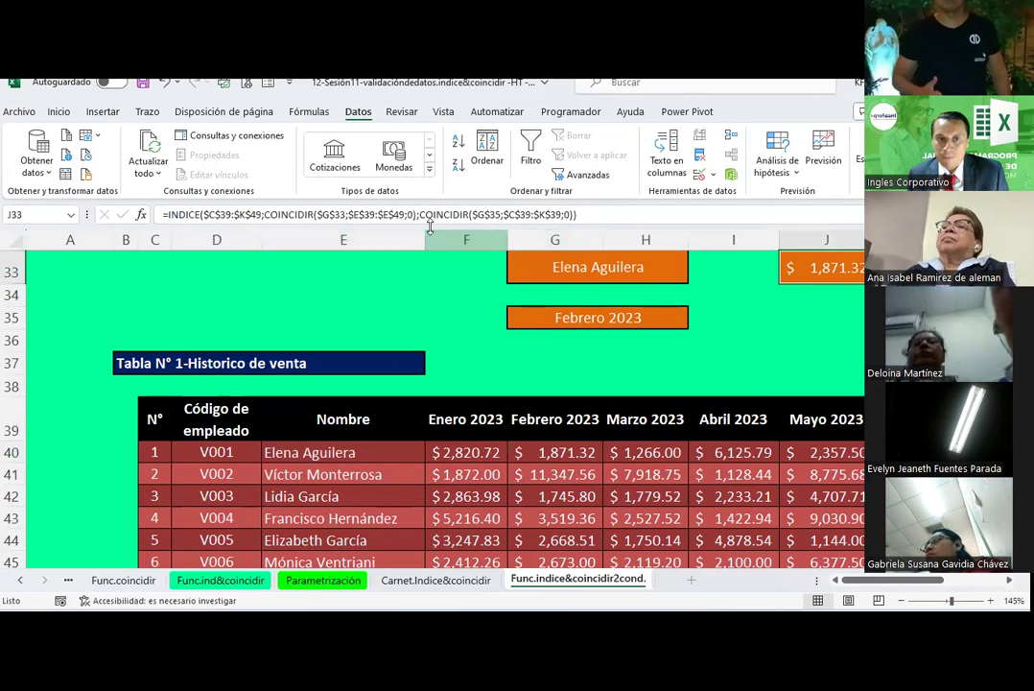
# Step: Commit the J33 formula and confirm Venta bruta shows $1,871.32
pyautogui.click(364, 214)
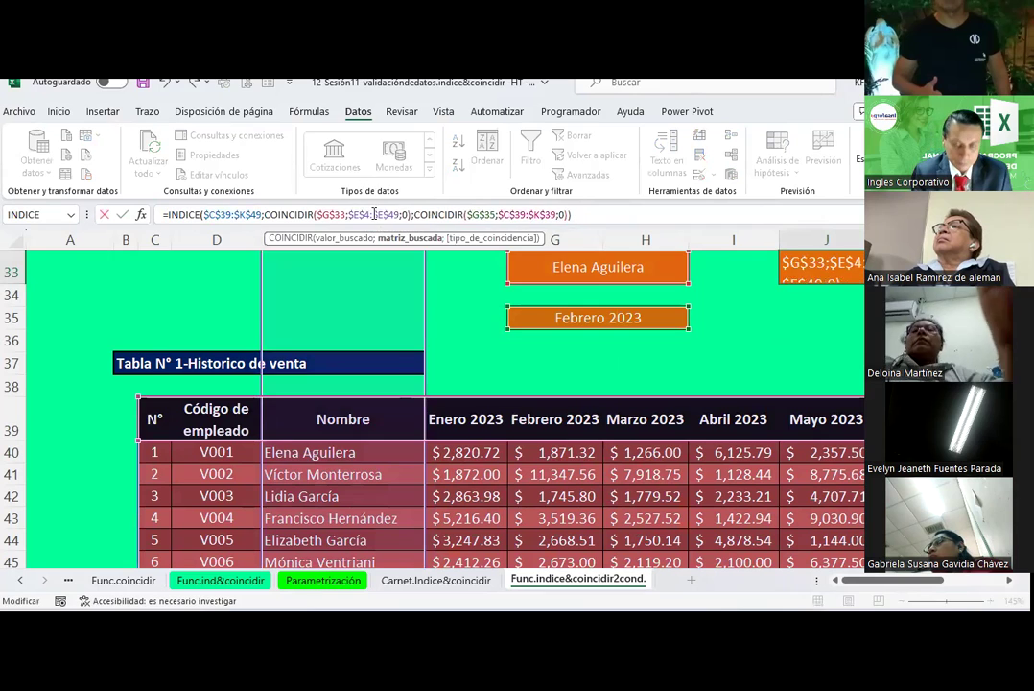
pyautogui.press('Return')
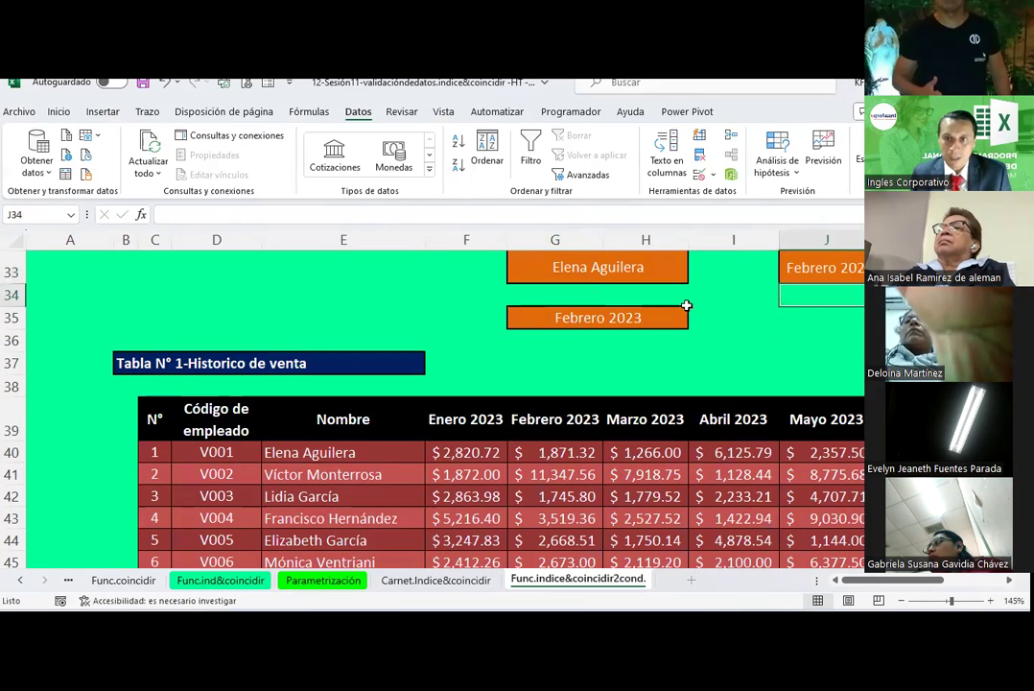
pyautogui.click(801, 271)
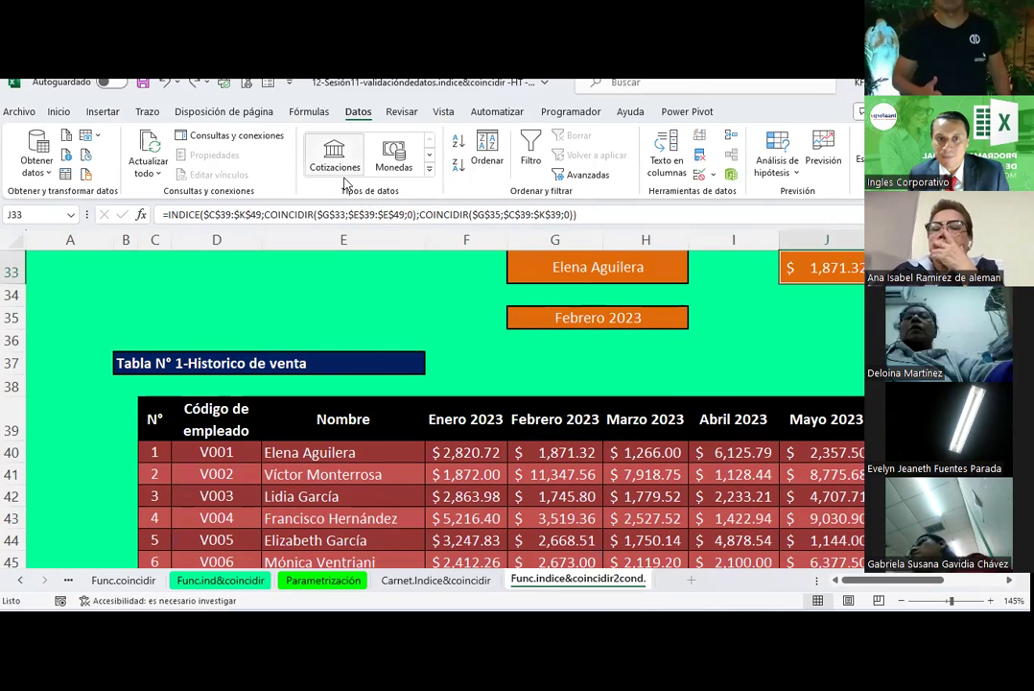
pyautogui.scroll(1, 819, 376)
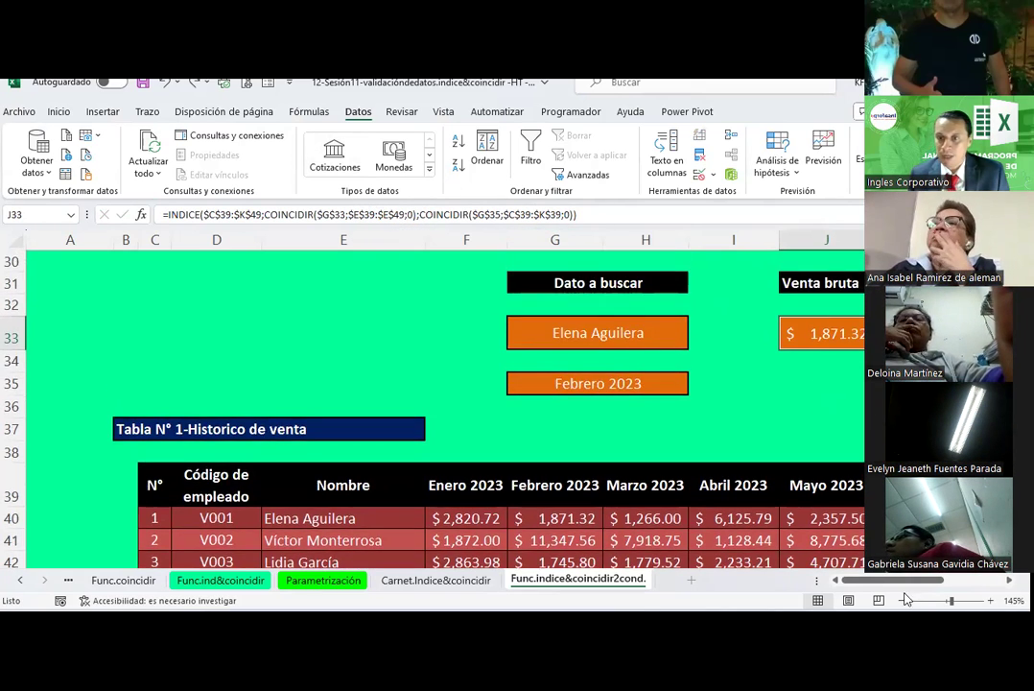
pyautogui.moveTo(938, 587); pyautogui.dragTo(963, 585)
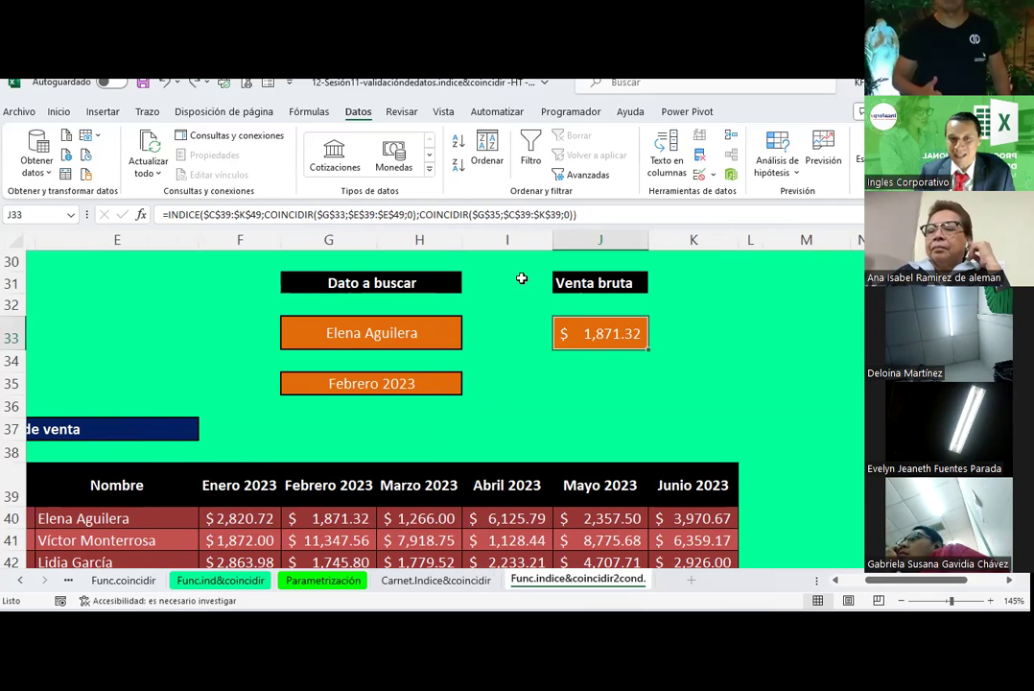
# Step: Inspect G33's data validation to confirm its list source is =nombres
pyautogui.click(337, 335)
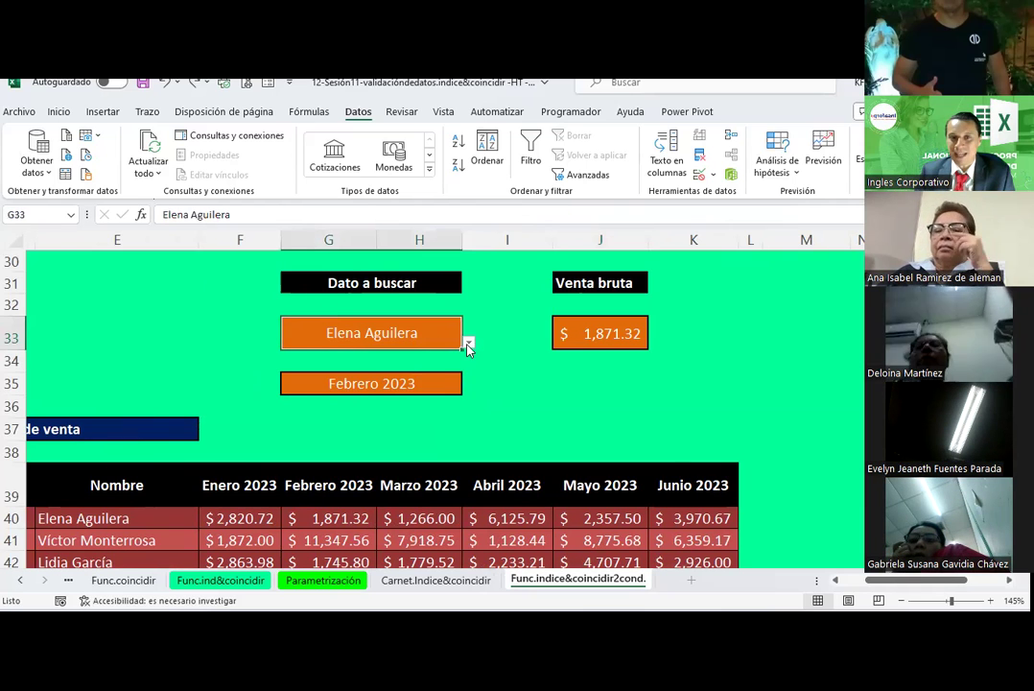
pyautogui.click(712, 174)
pyautogui.click(743, 196)
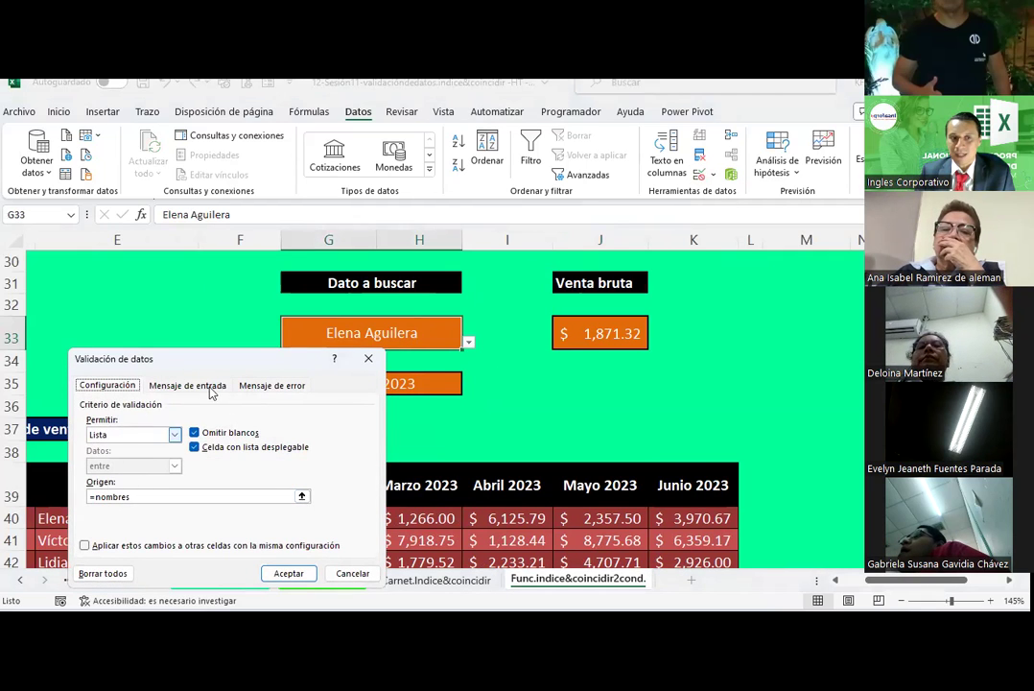
pyautogui.moveTo(238, 361); pyautogui.dragTo(765, 138)
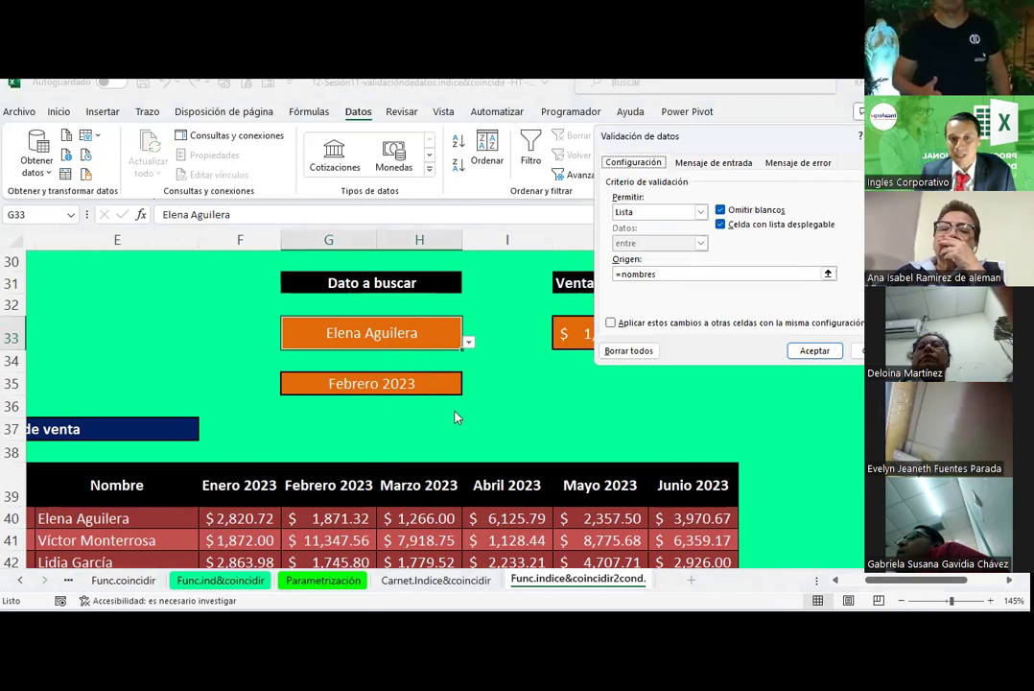
pyautogui.click(828, 274)
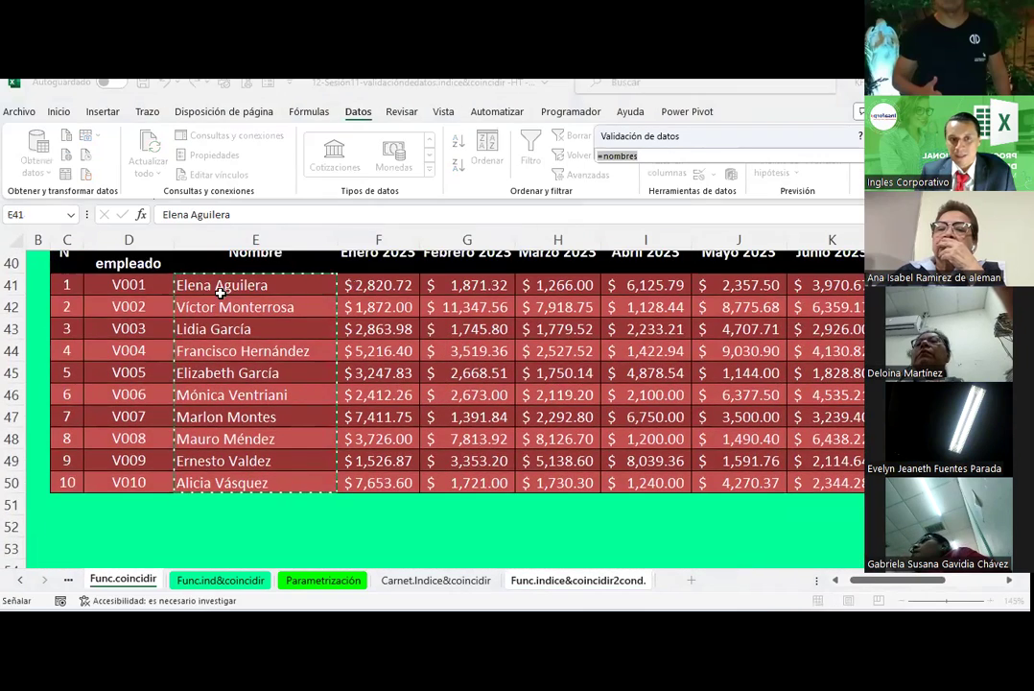
pyautogui.scroll(3, 348, 375)
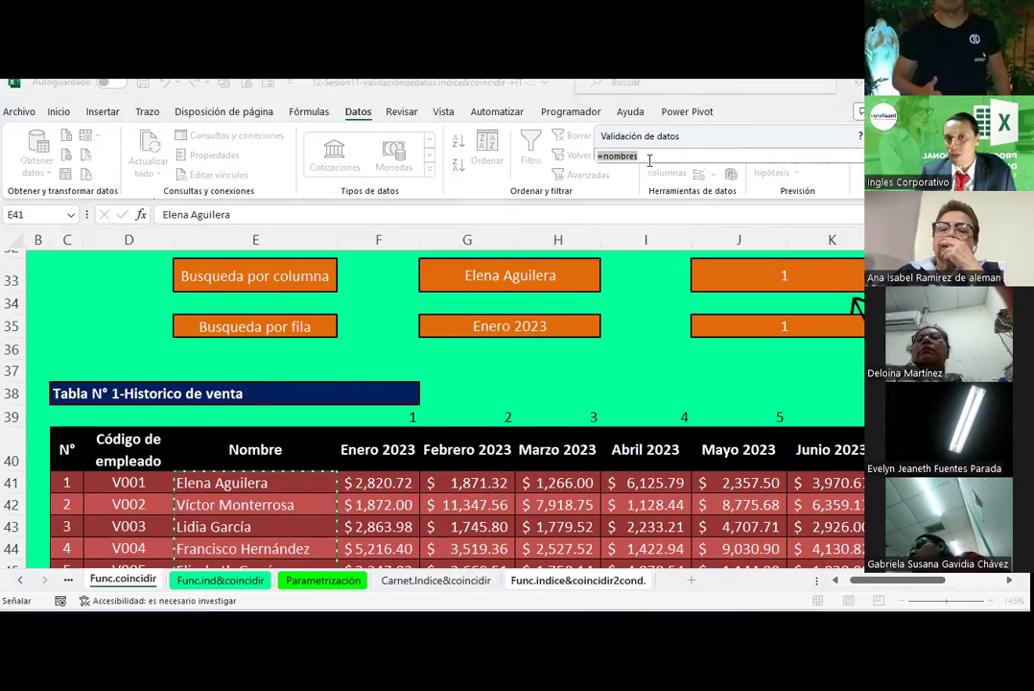
pyautogui.press('Return')
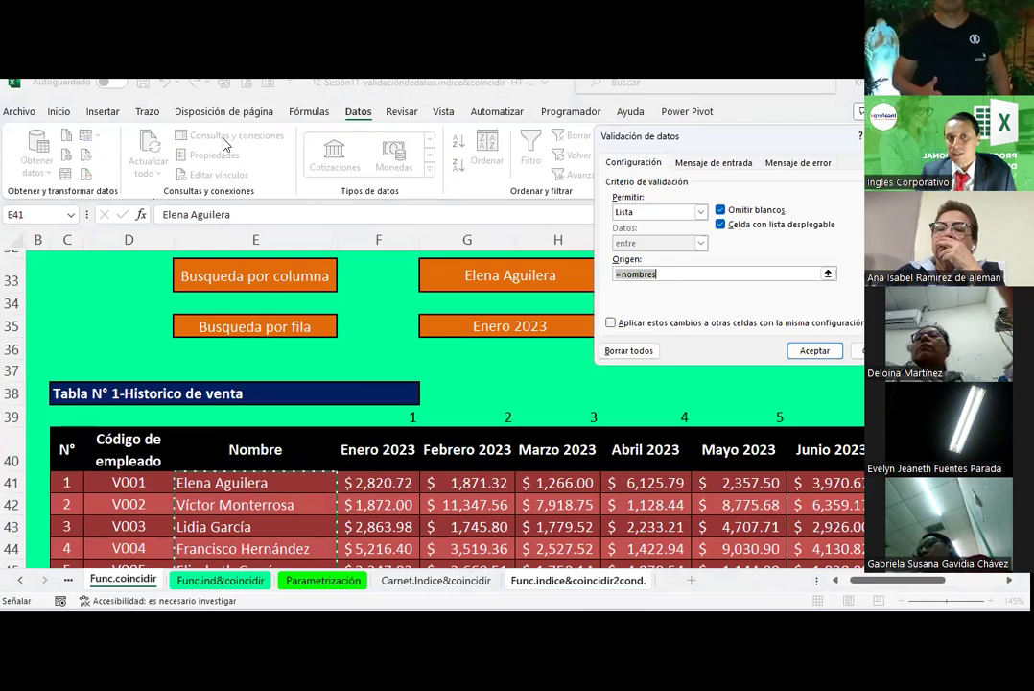
pyautogui.press('Return')
# Step: Check the nombres and mes ranges in the Name Manager, then reopen G33's validation settings
pyautogui.click(309, 112)
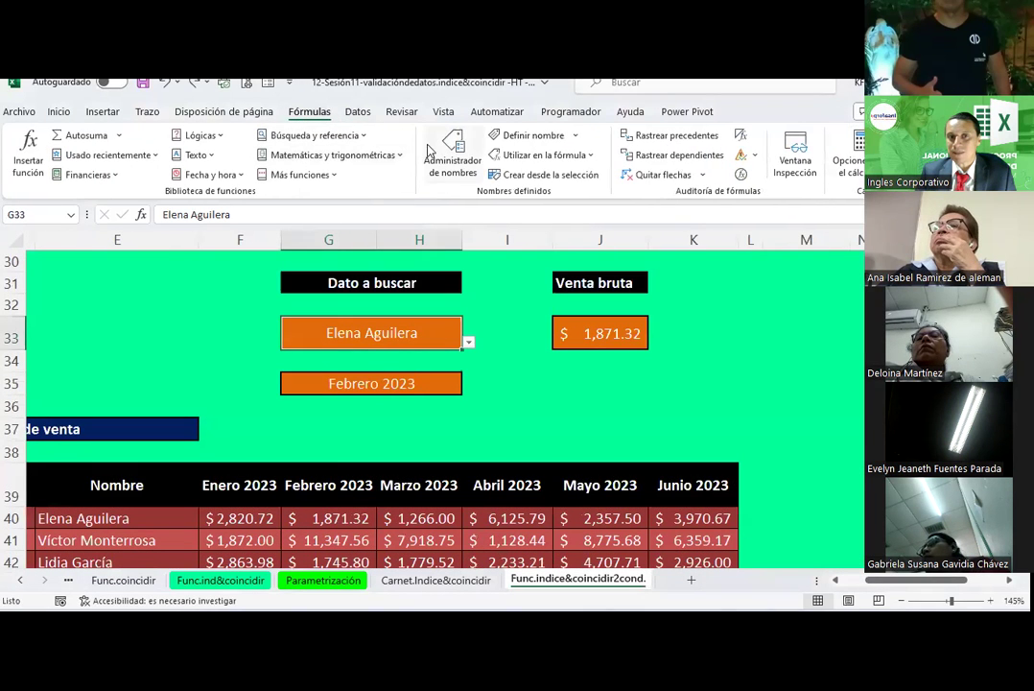
pyautogui.click(447, 152)
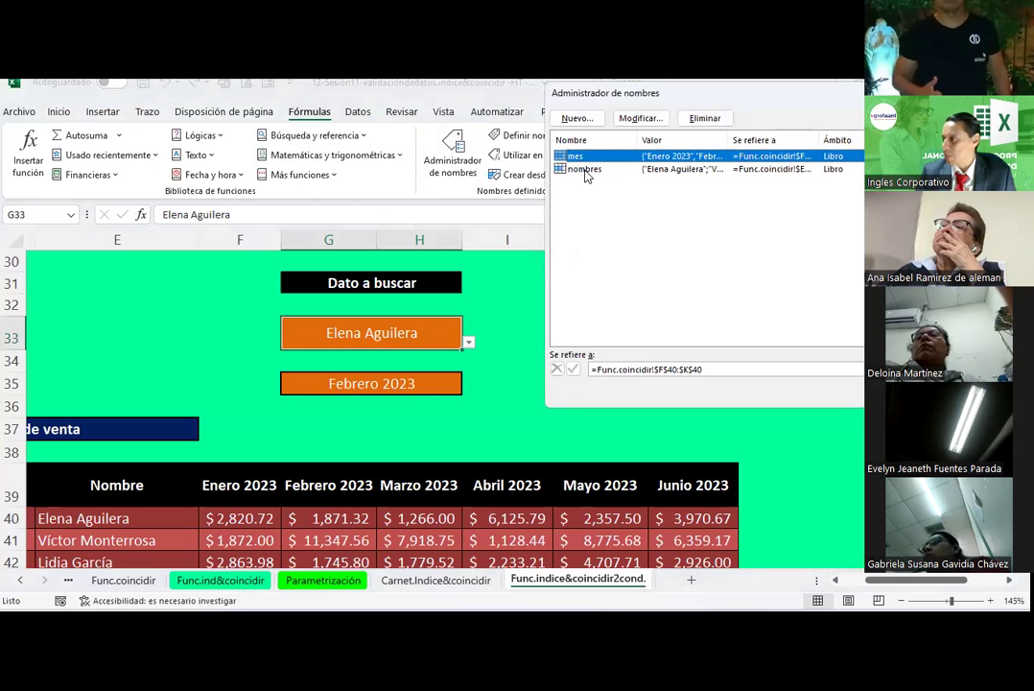
pyautogui.press('Escape')
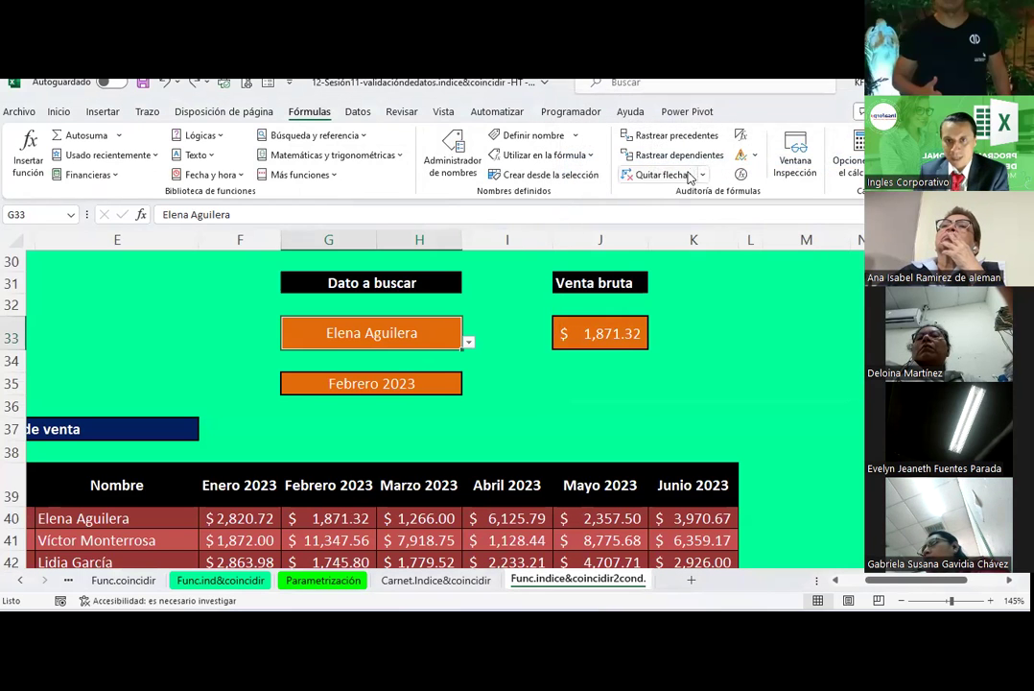
pyautogui.click(360, 111)
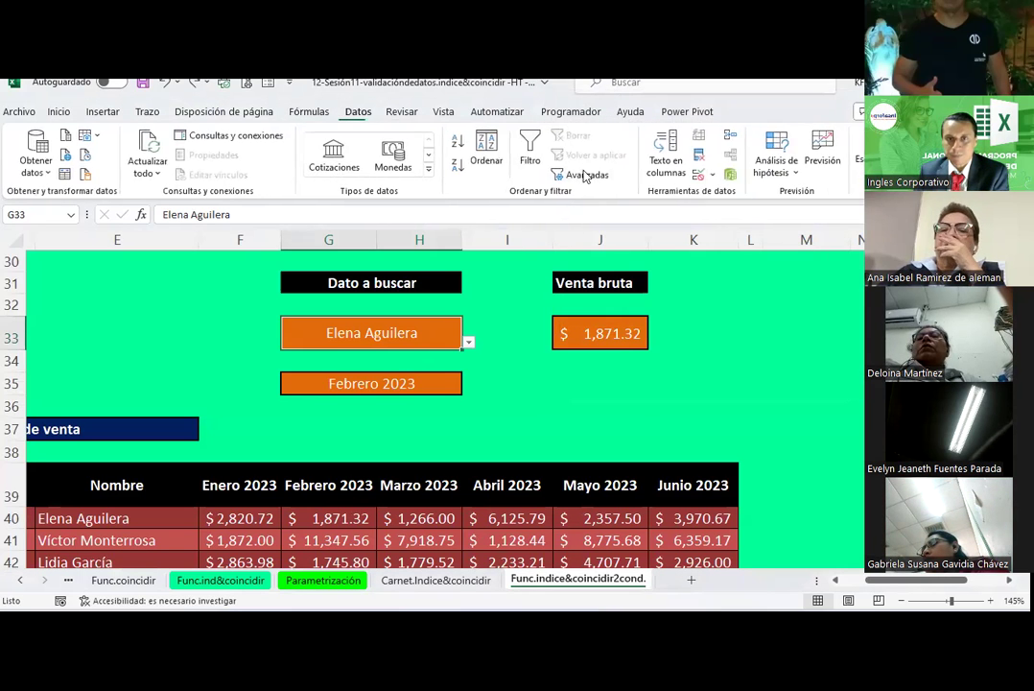
pyautogui.click(712, 174)
pyautogui.click(739, 194)
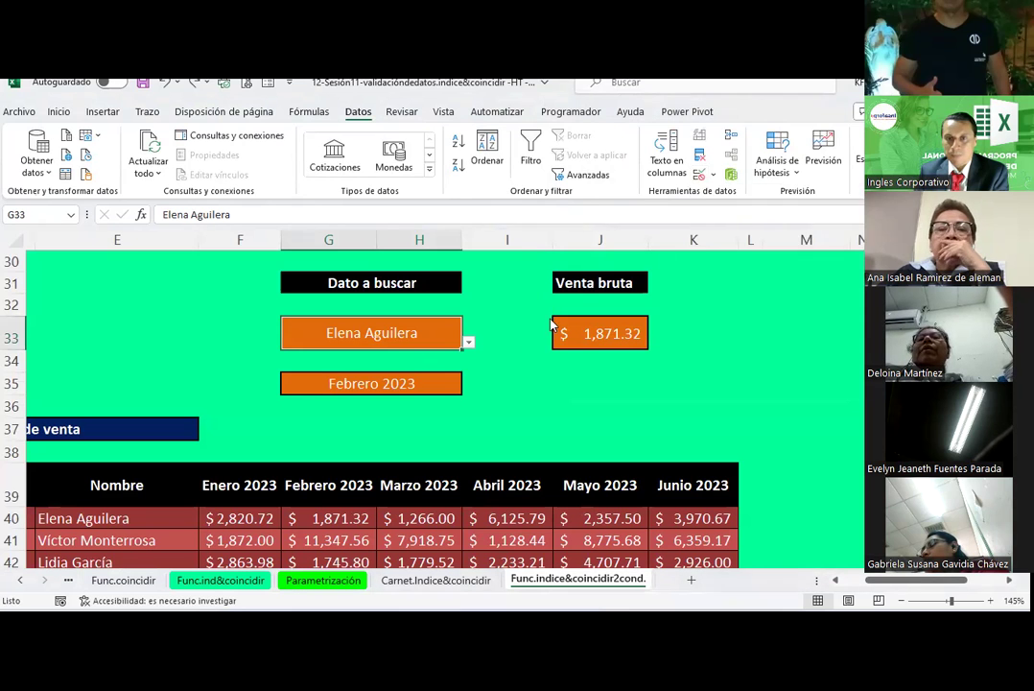
# Step: Clear G33 and recreate its dropdown list validation with nombres as the source
pyautogui.click(811, 351)
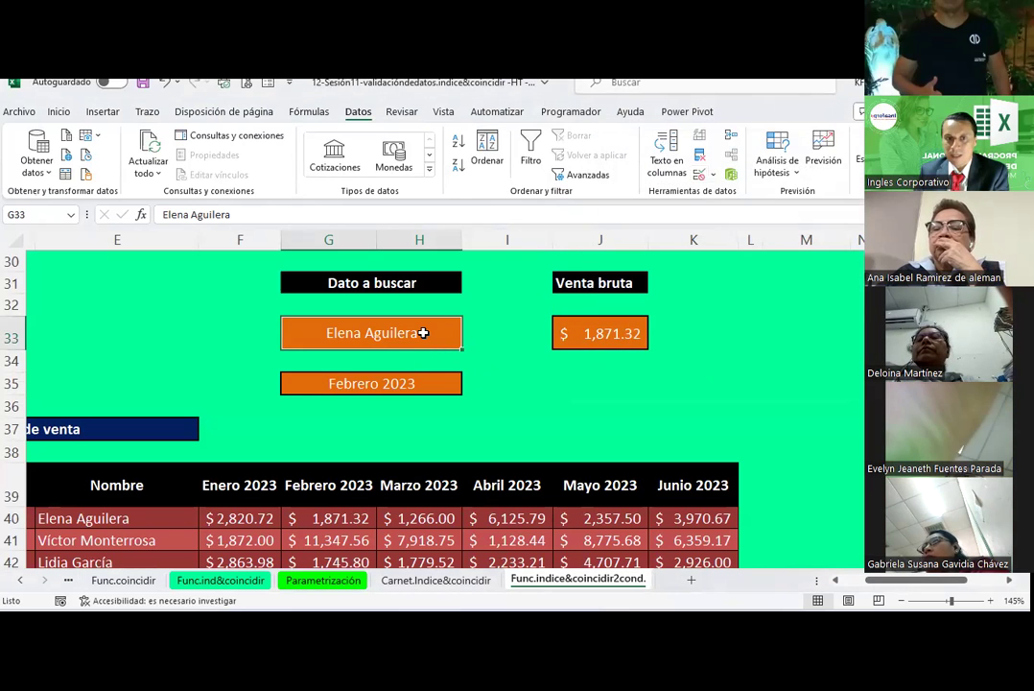
pyautogui.press('Delete')
pyautogui.click(712, 175)
pyautogui.click(718, 197)
pyautogui.click(700, 211)
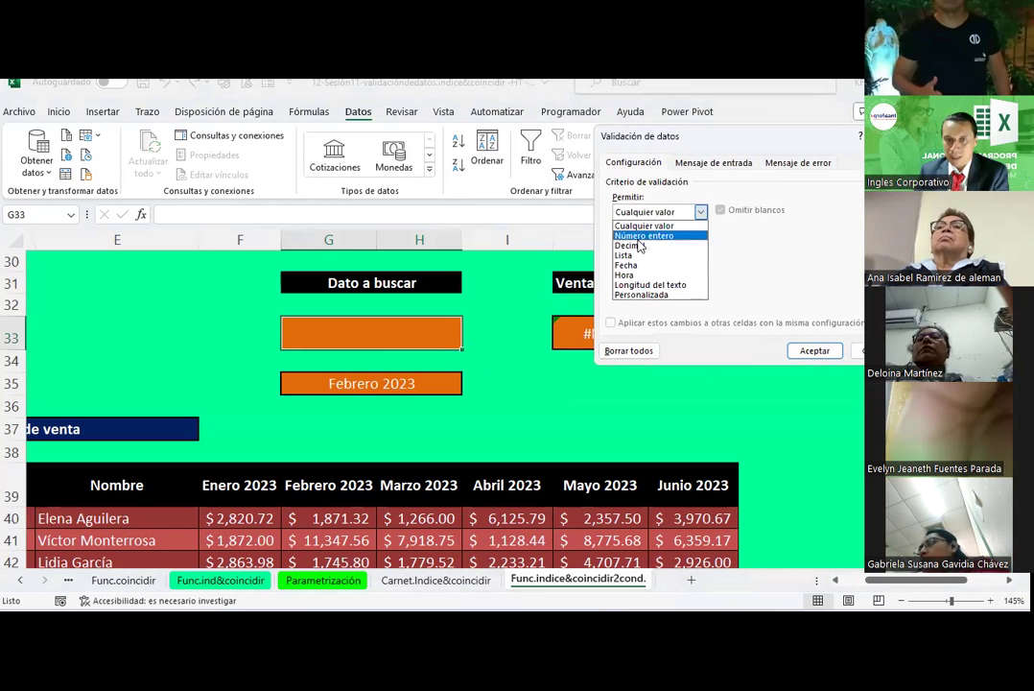
pyautogui.click(626, 255)
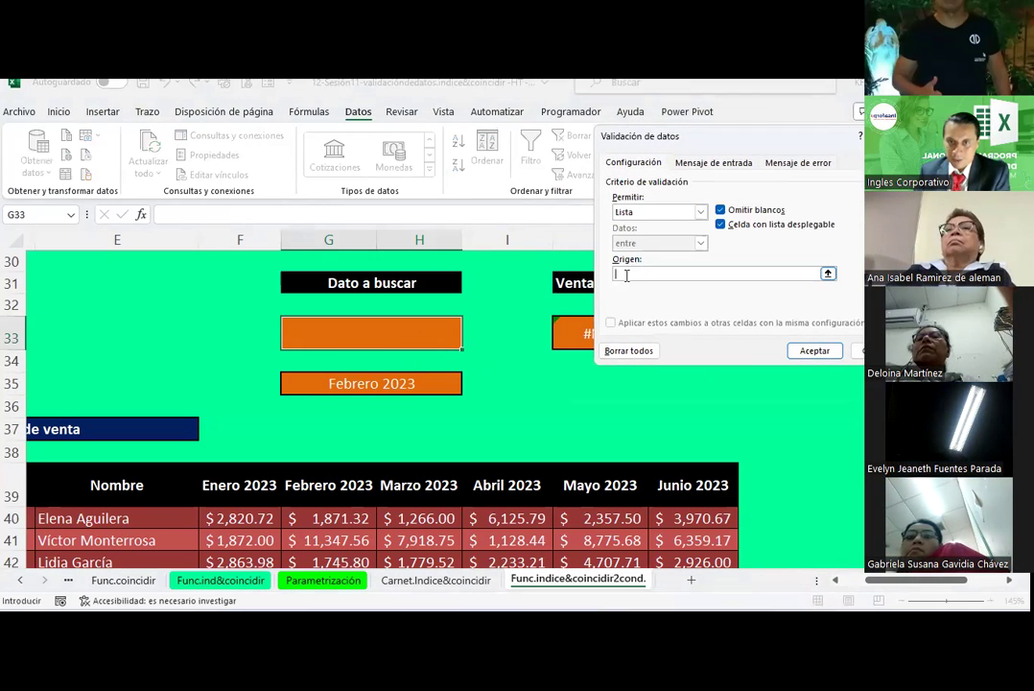
pyautogui.press('F3')
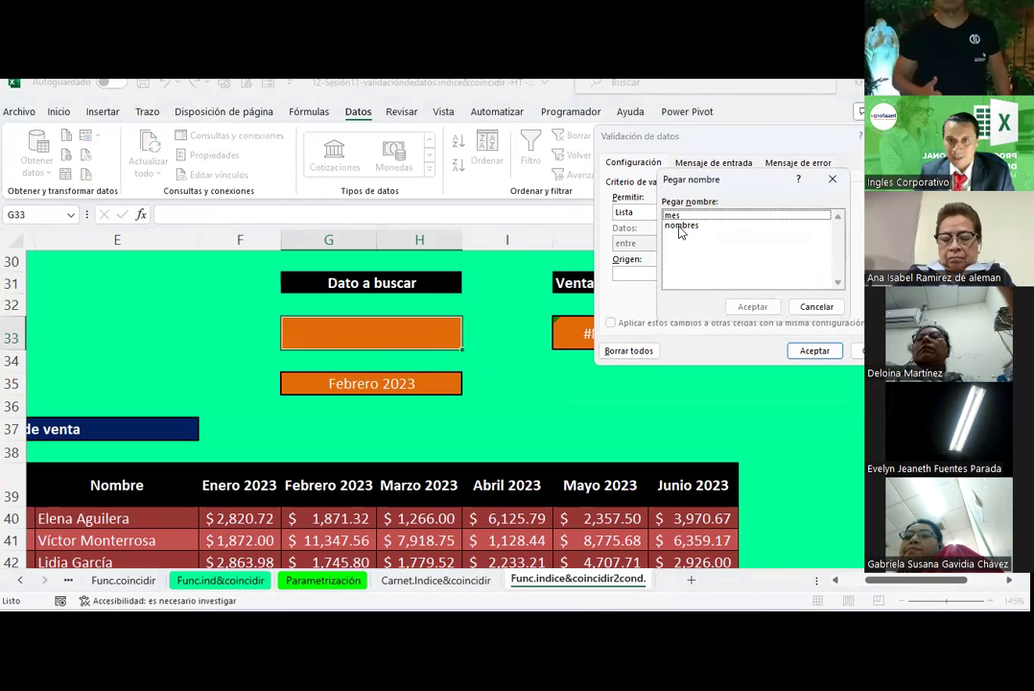
pyautogui.click(680, 227)
pyautogui.click(750, 306)
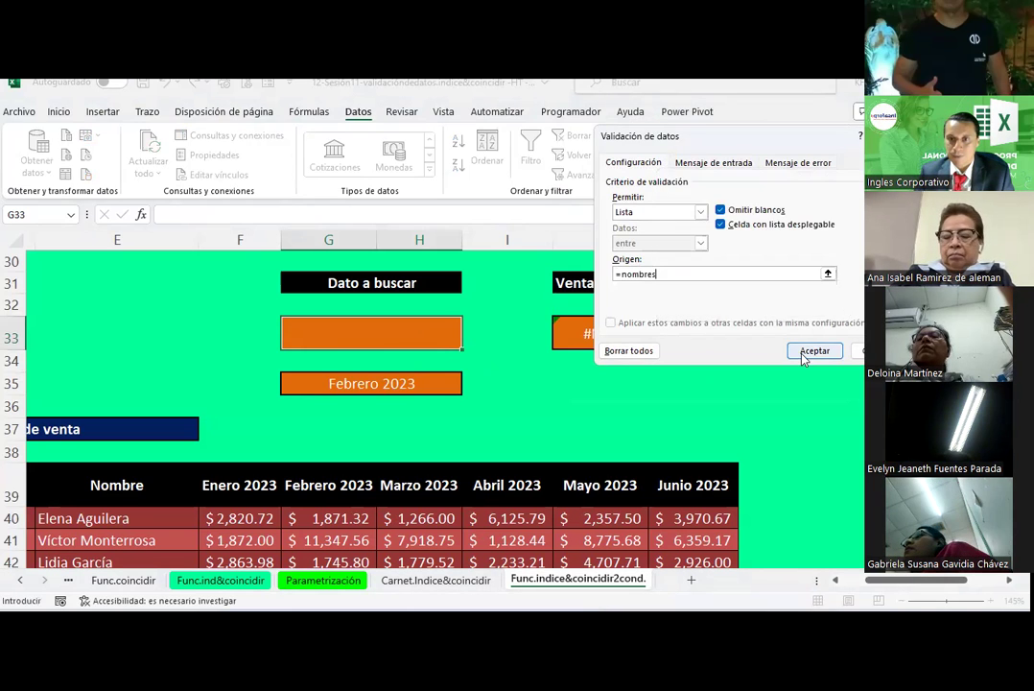
pyautogui.click(814, 350)
# Step: Pick the first employee from G33's dropdown, restoring Venta bruta to $1,871.32
pyautogui.click(469, 343)
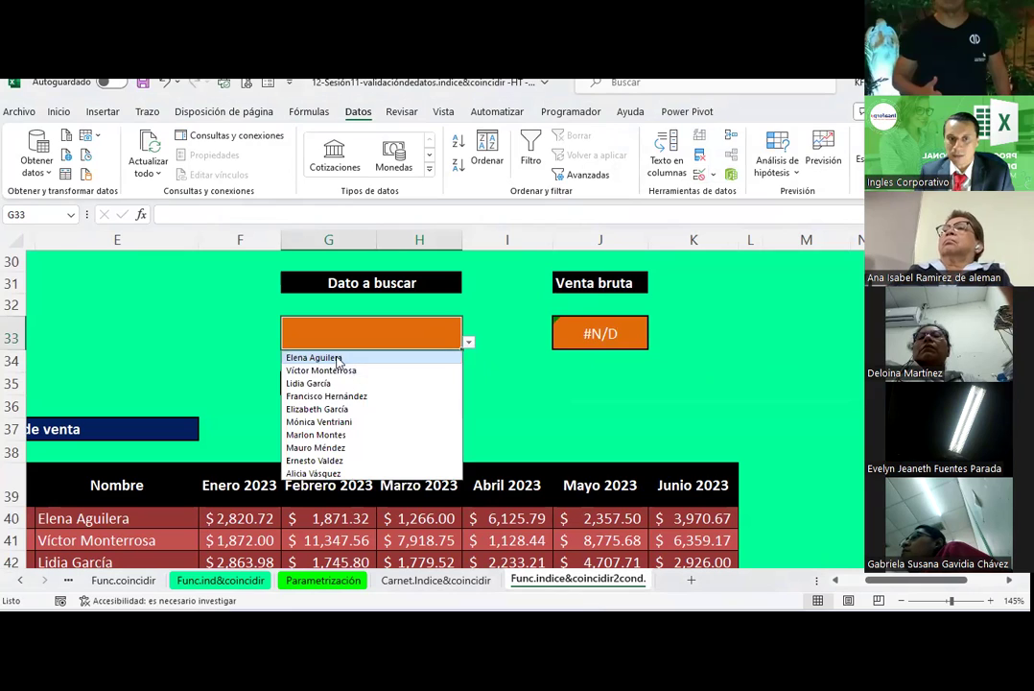
pyautogui.click(331, 357)
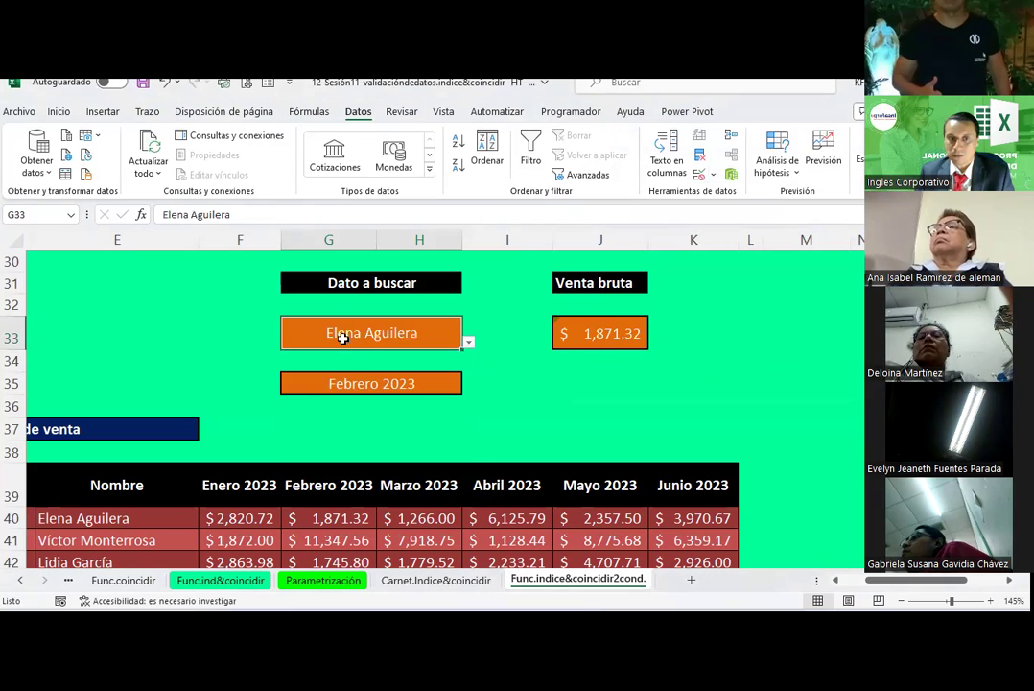
pyautogui.click(378, 386)
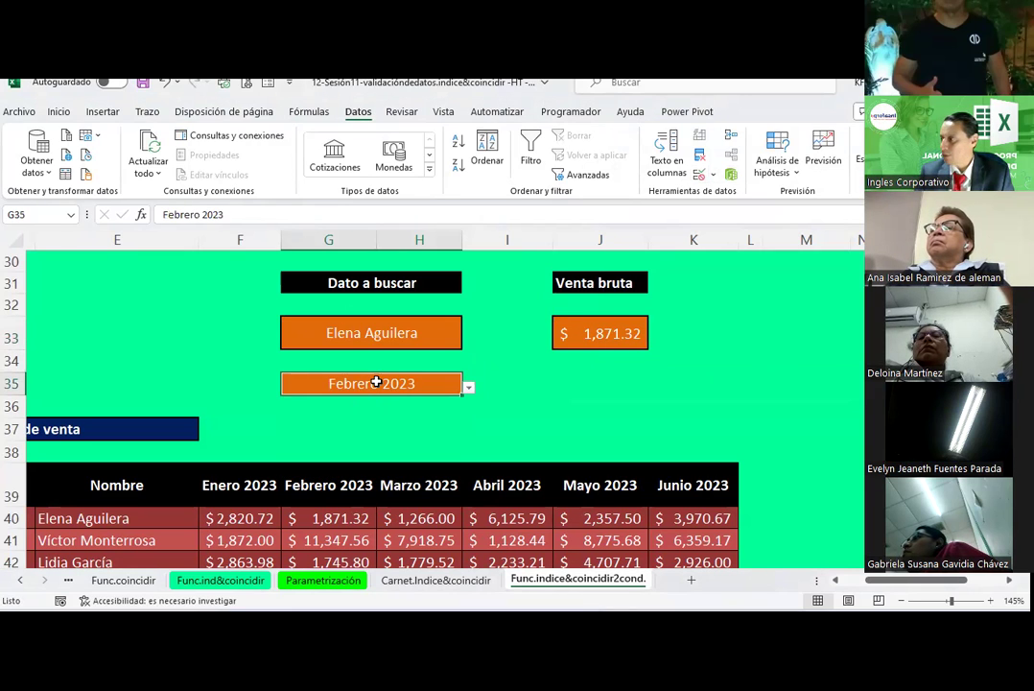
pyautogui.moveTo(213, 485)
pyautogui.mouseDown()
pyautogui.moveTo(736, 512)
pyautogui.moveTo(720, 487)
pyautogui.mouseUp()
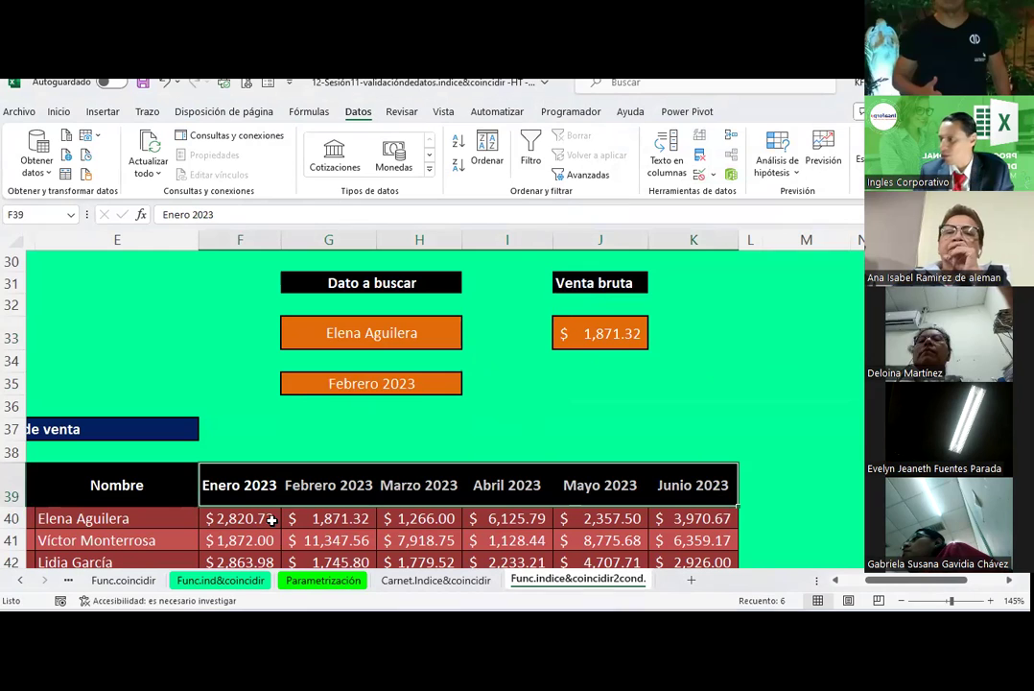
pyautogui.click(322, 331)
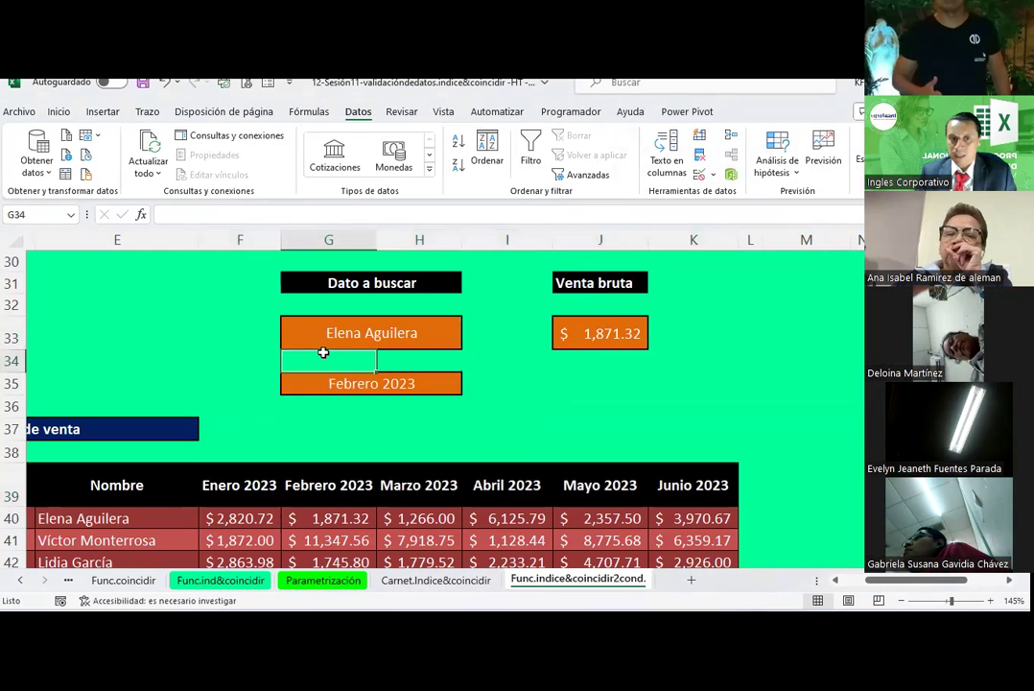
pyautogui.click(623, 329)
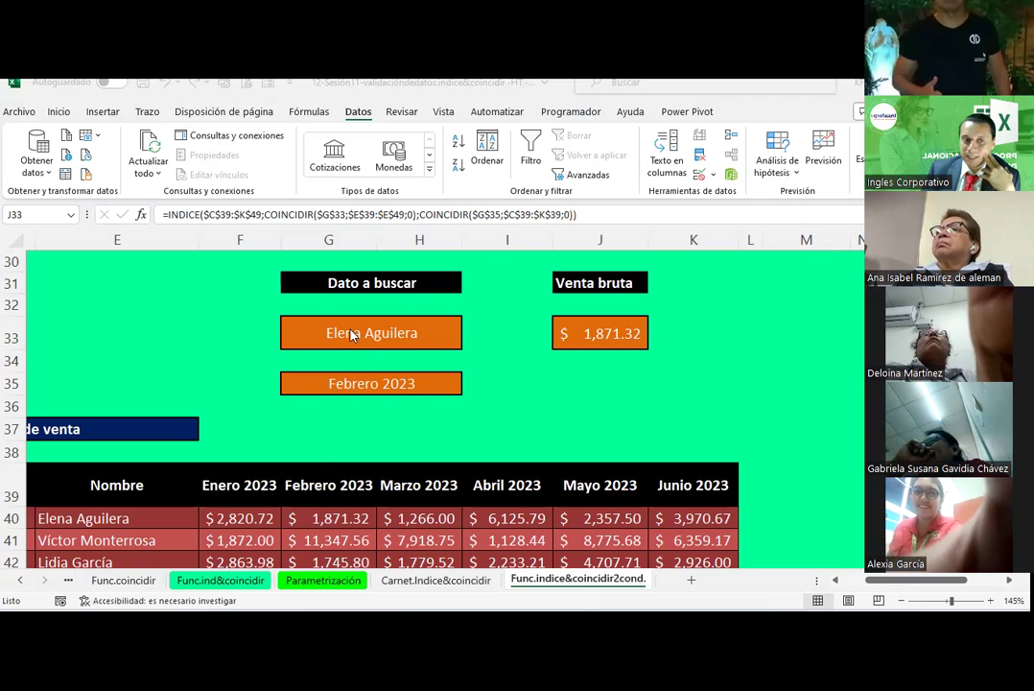
pyautogui.click(847, 588)
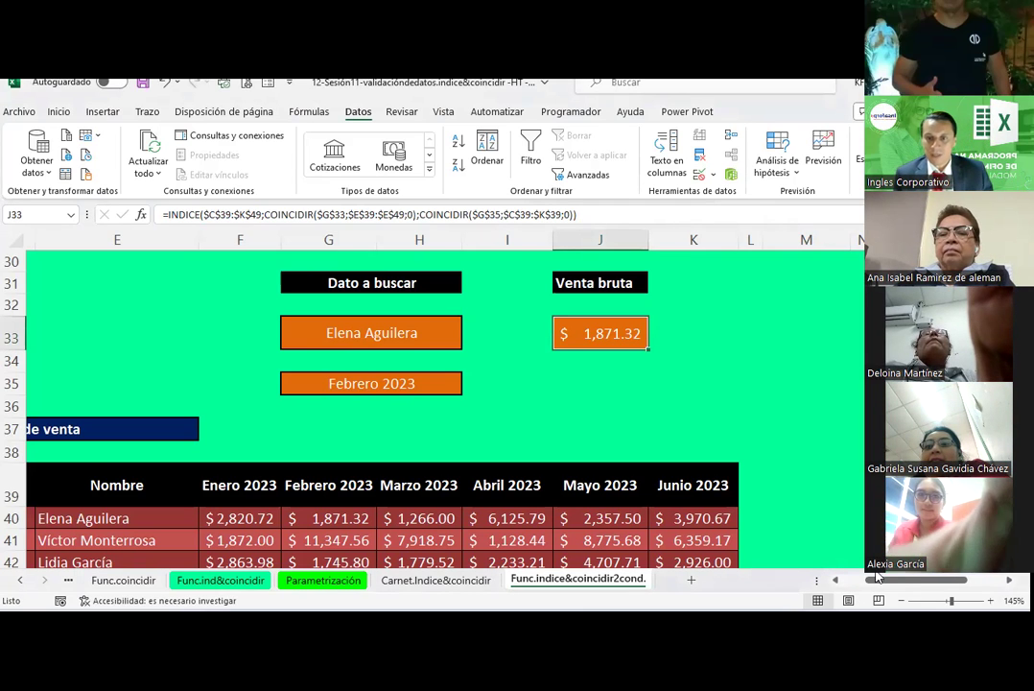
pyautogui.hscroll(-1, 266, 516)
pyautogui.hscroll(-2, 266, 515)
pyautogui.click(152, 486)
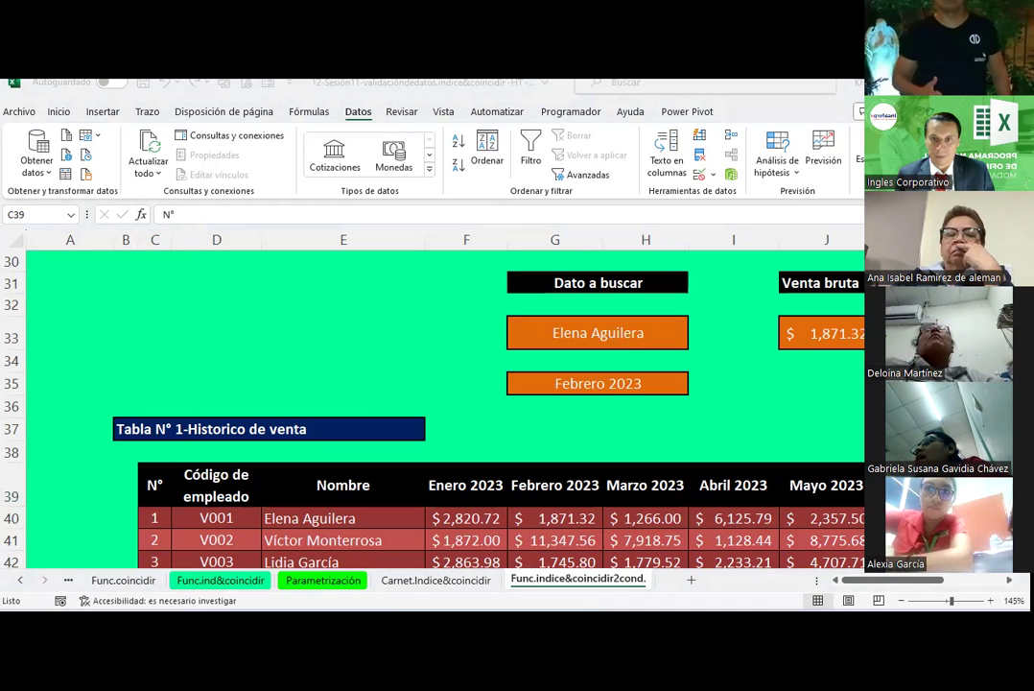
pyautogui.click(831, 329)
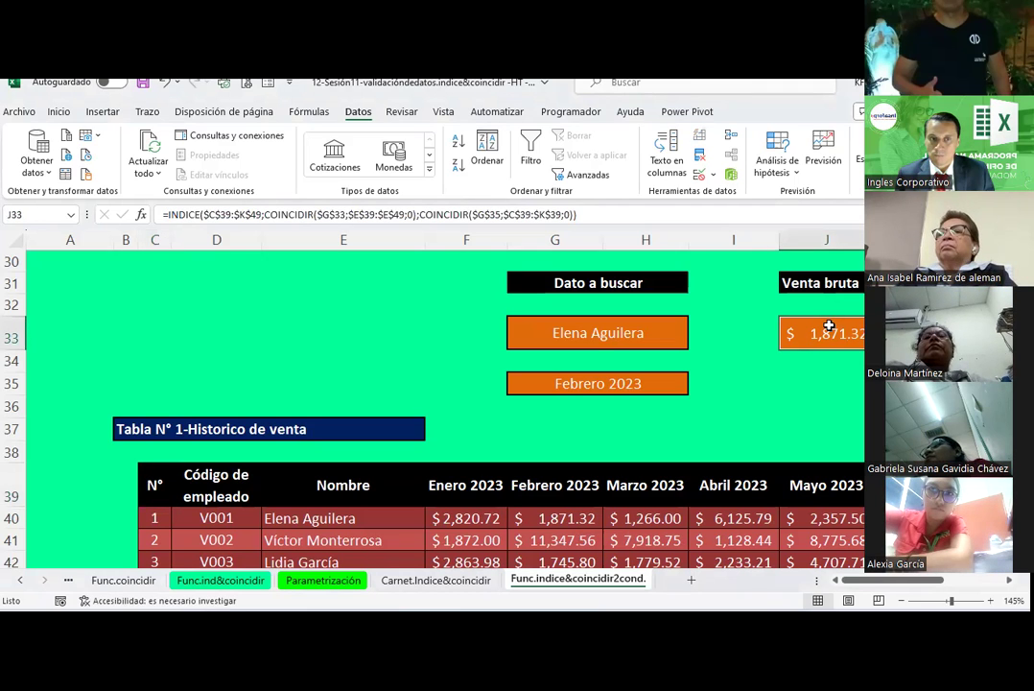
pyautogui.click(57, 111)
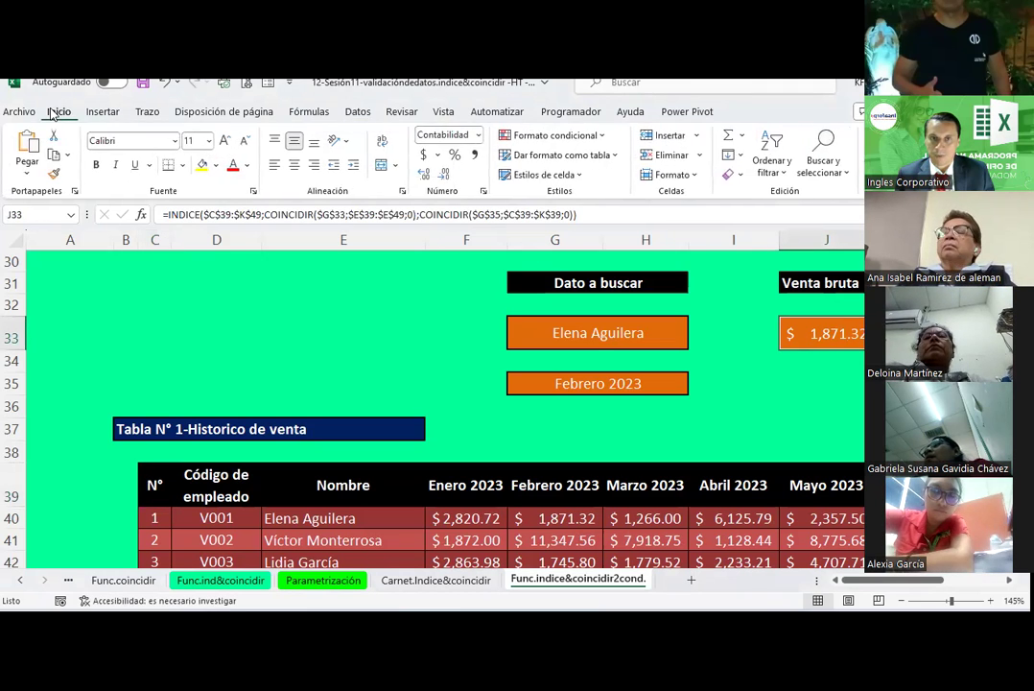
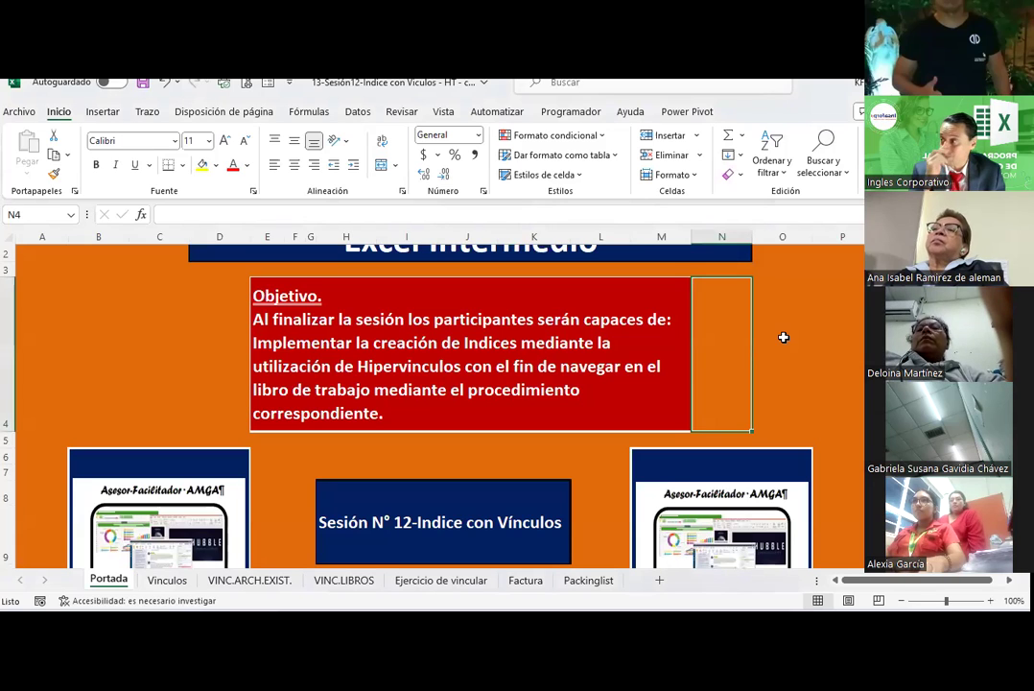
# Step: Switch from the cover sheet to the Vinculos sheet and scroll to its top
pyautogui.click(783, 337)
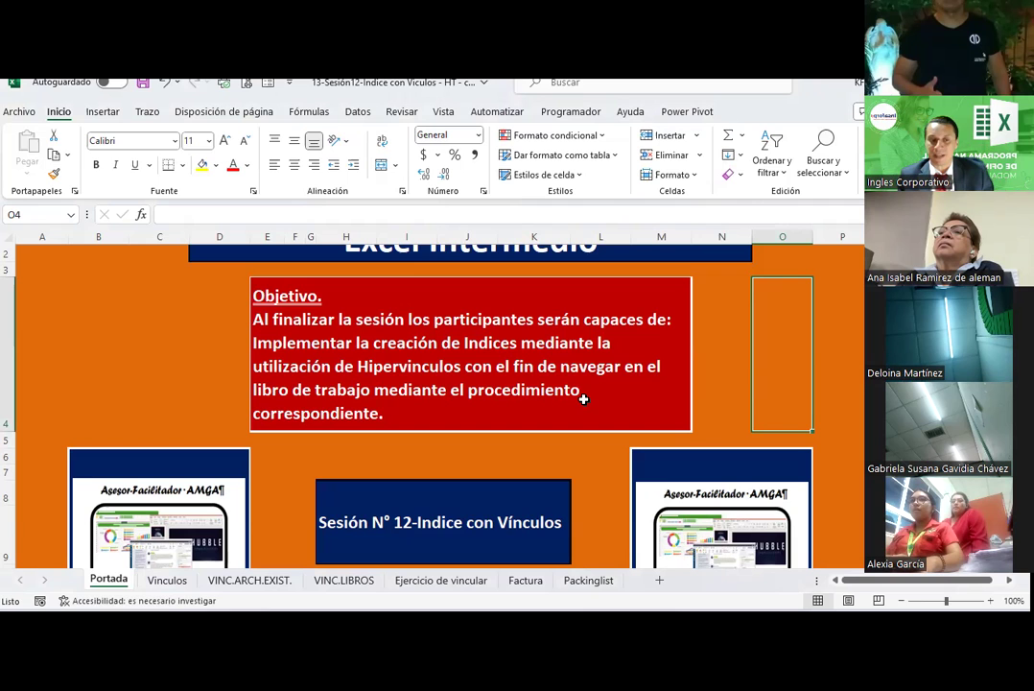
pyautogui.click(167, 581)
pyautogui.scroll(3, 378, 424)
pyautogui.scroll(3, 378, 425)
pyautogui.scroll(4, 379, 424)
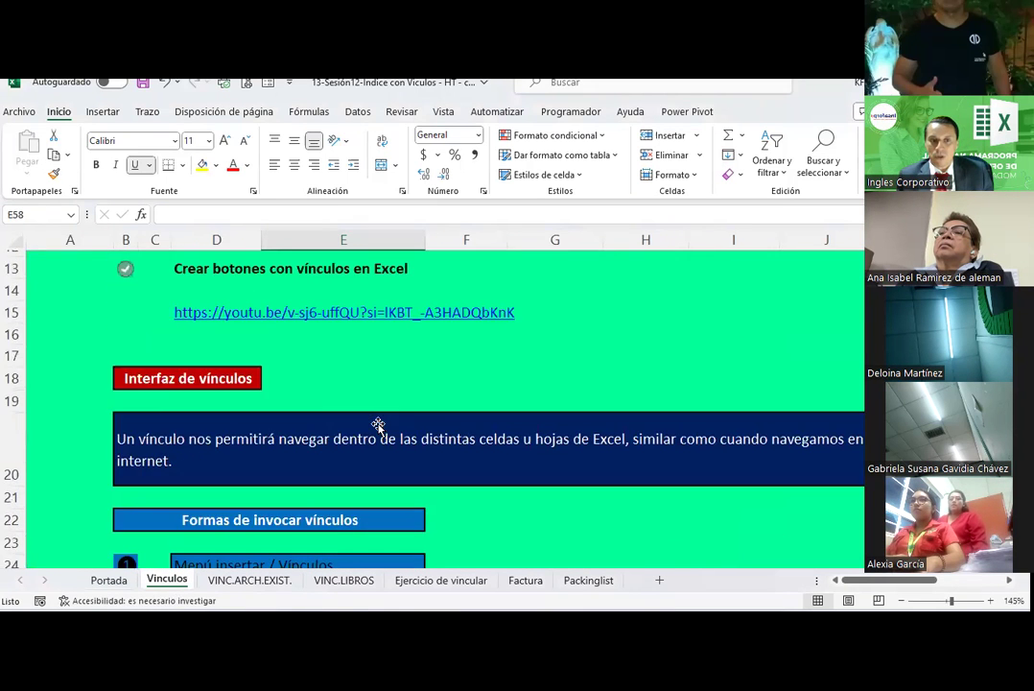
pyautogui.scroll(3, 378, 424)
pyautogui.scroll(1, 378, 425)
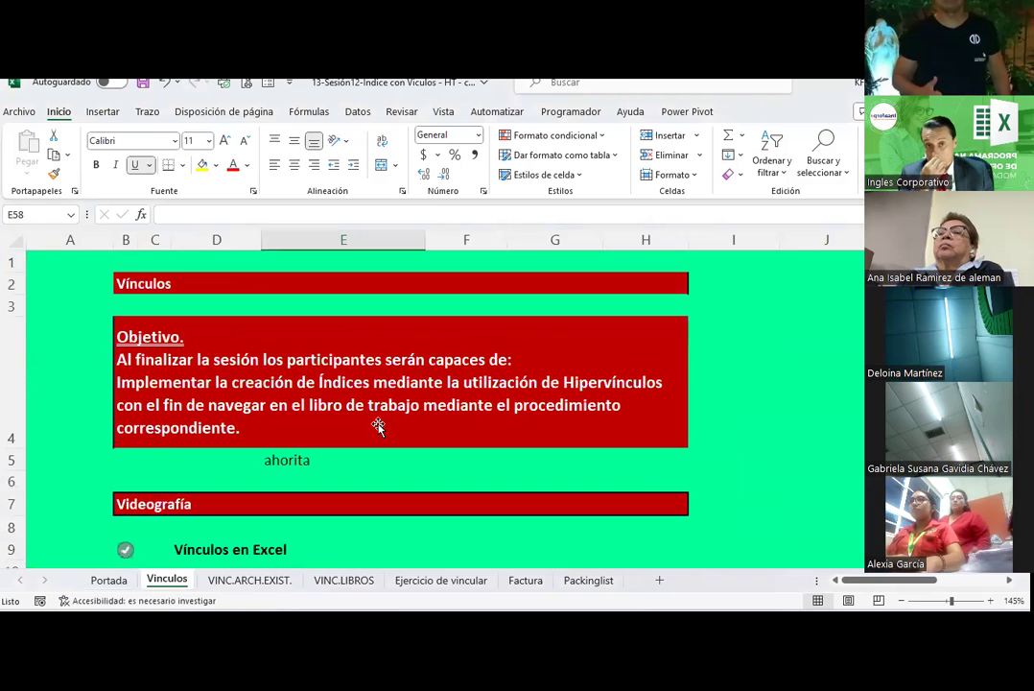
# Step: Delete the stray word 'ahorita' from cell E5 and save the workbook
pyautogui.click(297, 464)
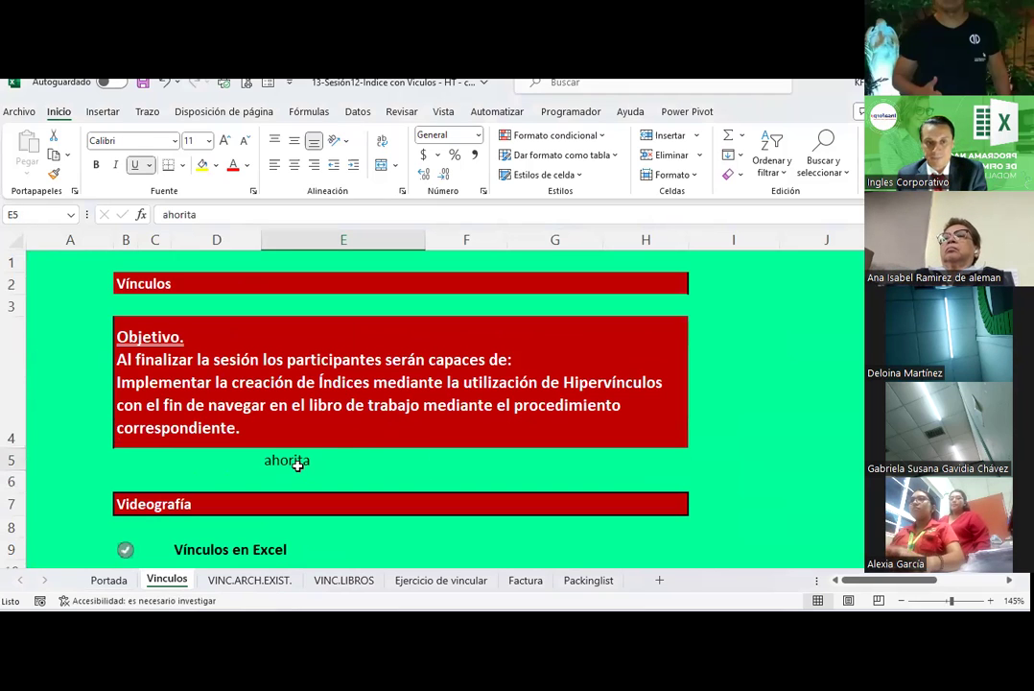
pyautogui.press('Delete')
pyautogui.click(143, 86)
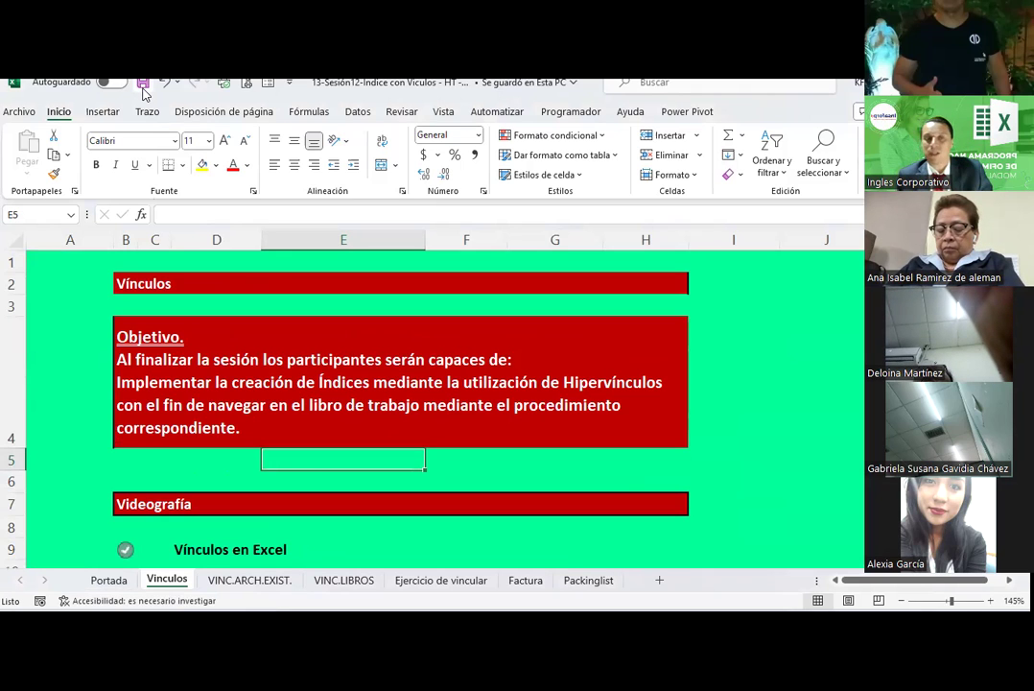
# Step: Review the Vinculos sheet, bring up the Insertar ribbon commands, and select cell G23 for a link
pyautogui.scroll(-2, 376, 343)
pyautogui.scroll(-2, 377, 343)
pyautogui.scroll(-1, 376, 342)
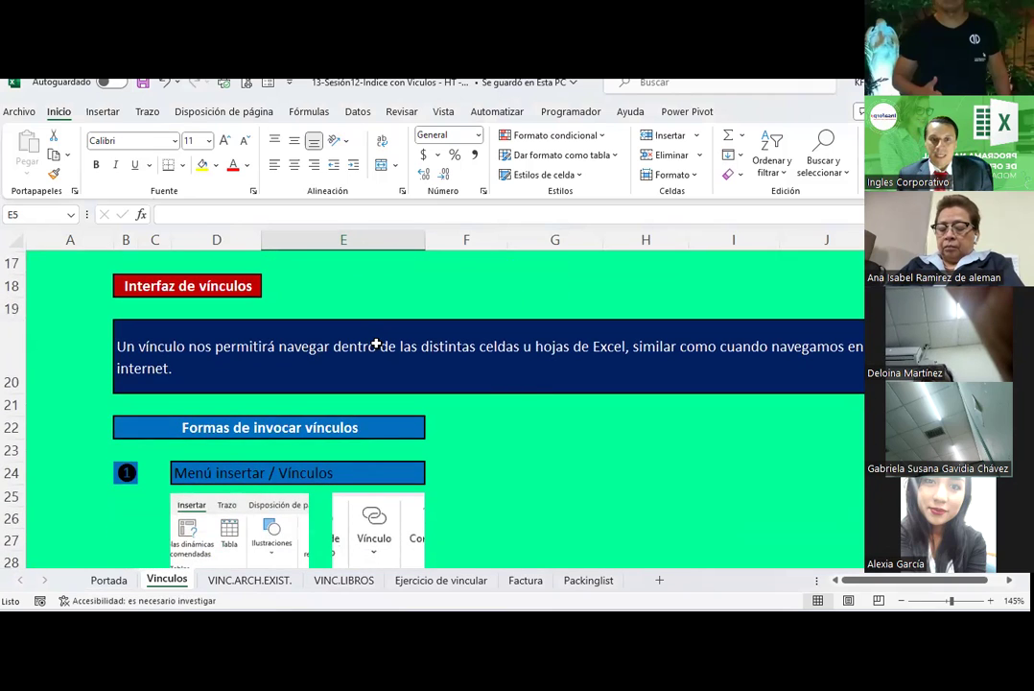
pyautogui.scroll(-1, 547, 376)
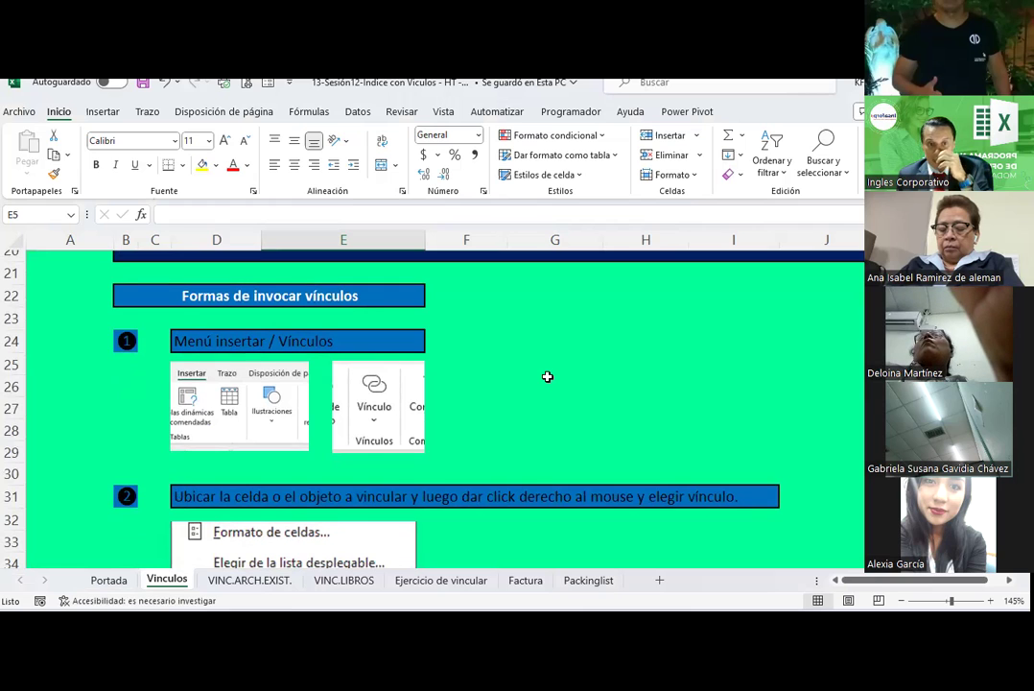
pyautogui.scroll(-3, 547, 376)
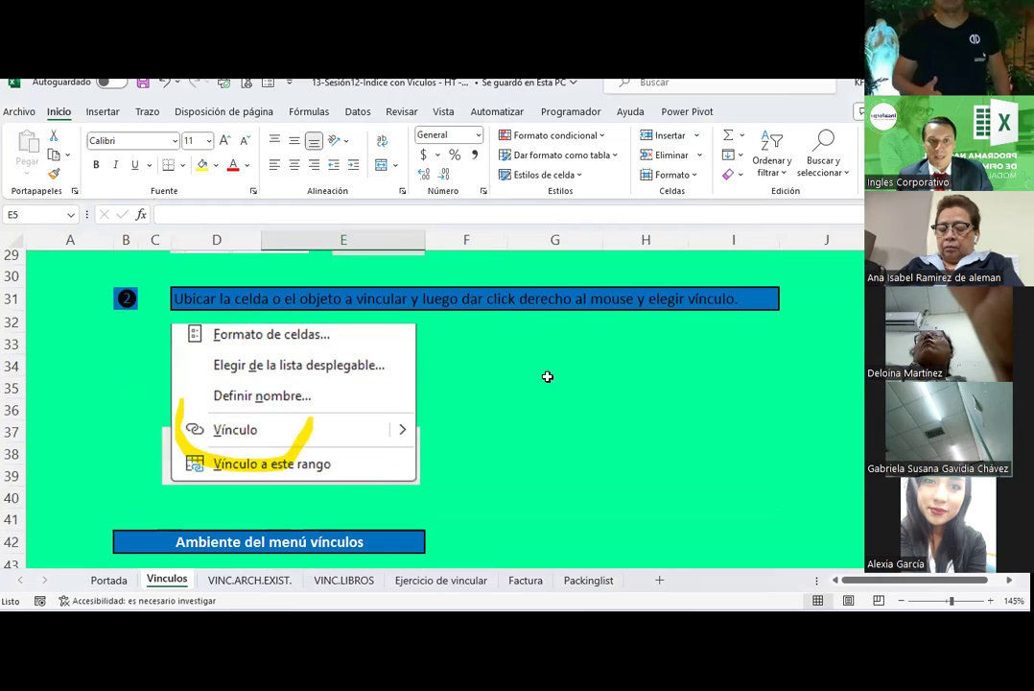
pyautogui.scroll(3, 547, 376)
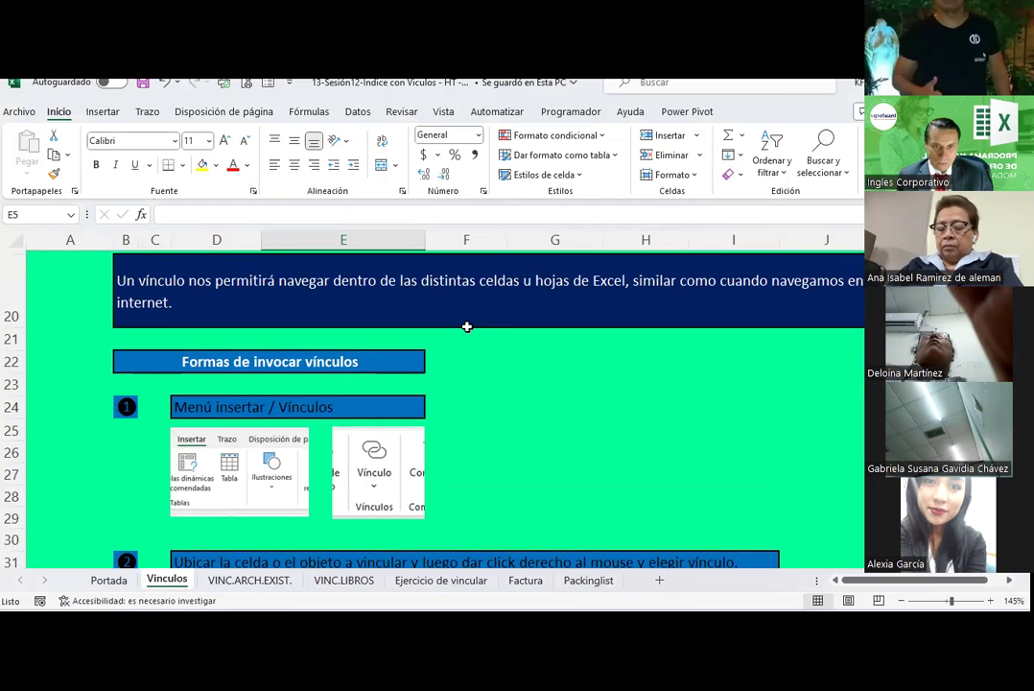
pyautogui.click(120, 116)
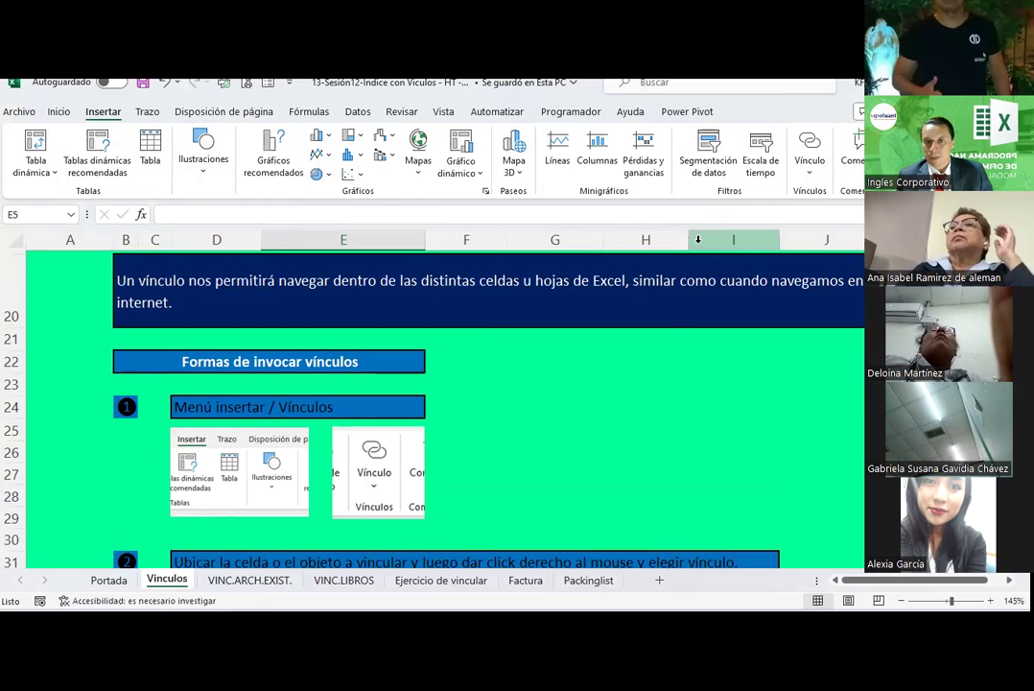
pyautogui.click(574, 382)
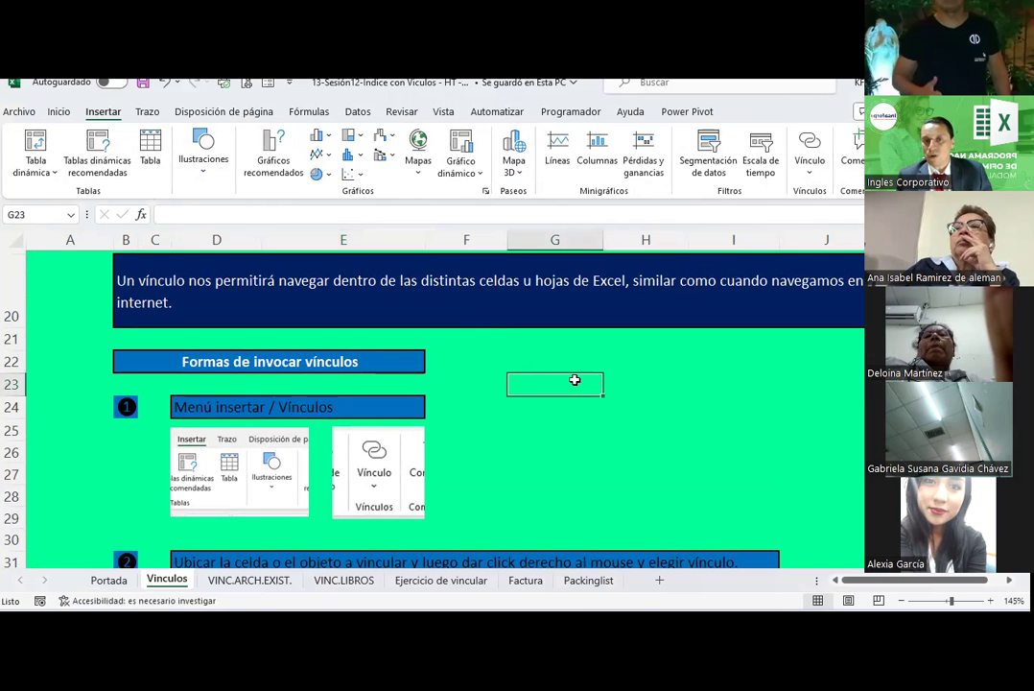
pyautogui.rightClick(573, 381)
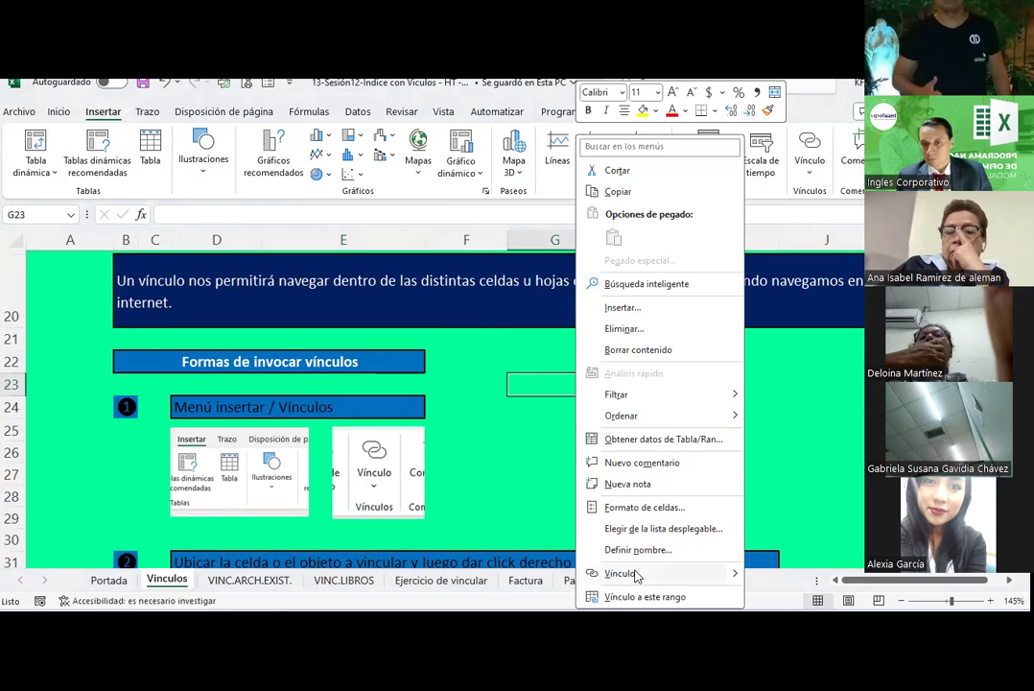
pyautogui.click(732, 576)
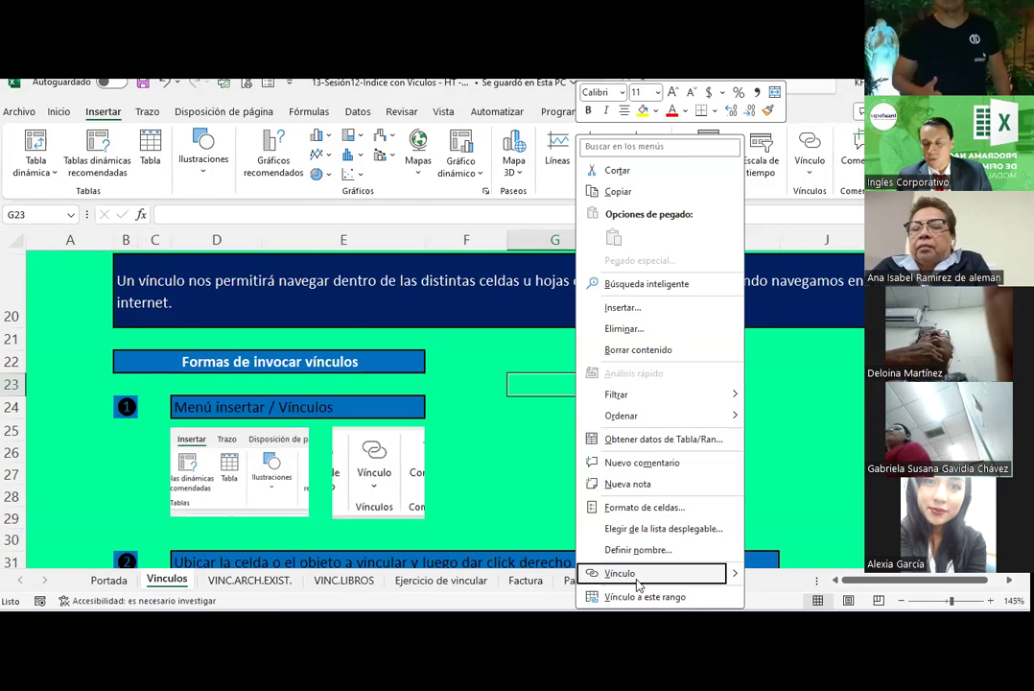
pyautogui.click(438, 403)
pyautogui.scroll(-3, 564, 381)
pyautogui.scroll(-2, 564, 381)
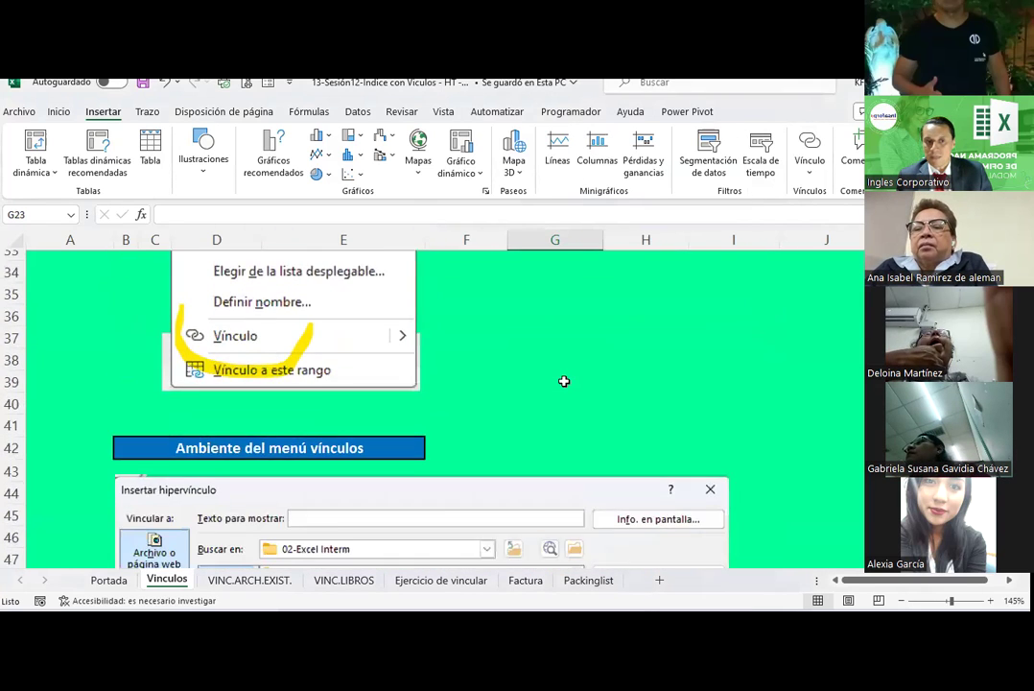
pyautogui.scroll(-2, 564, 381)
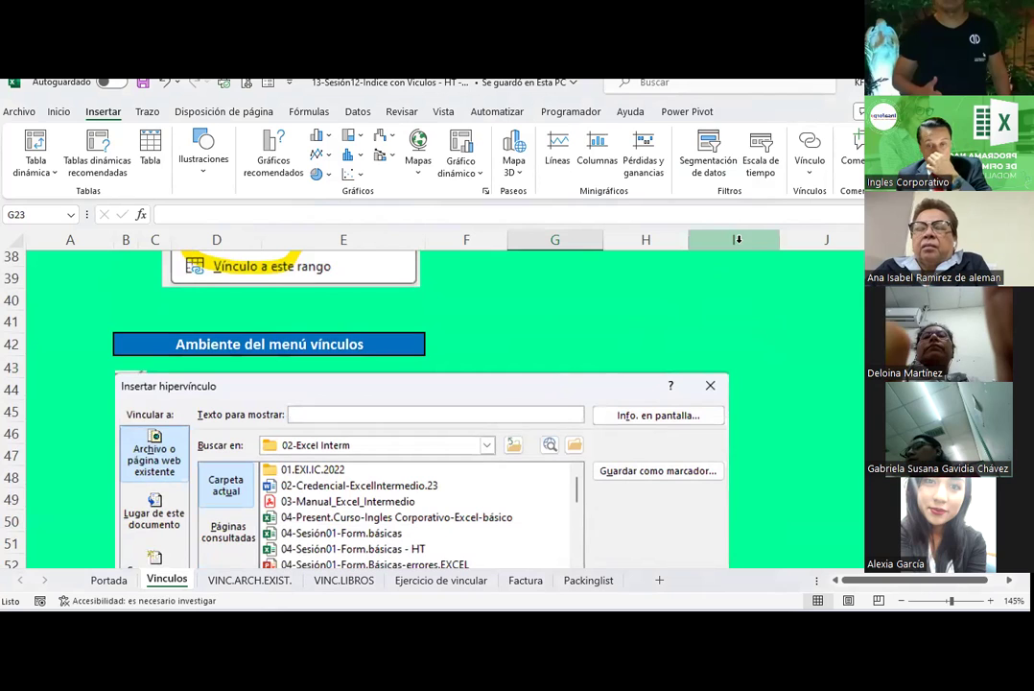
pyautogui.click(812, 178)
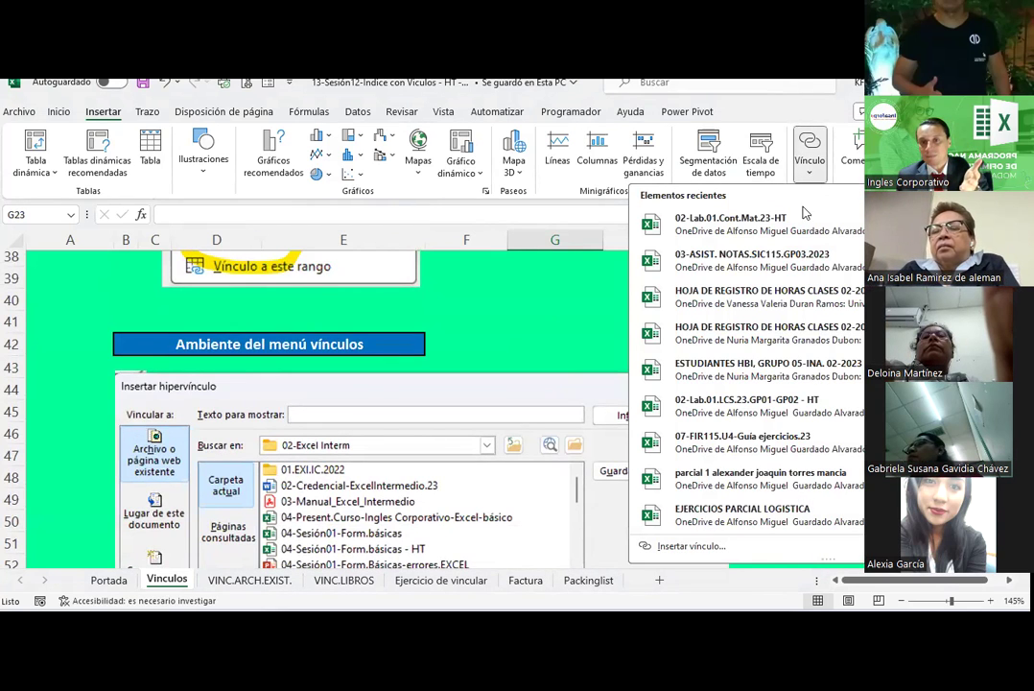
pyautogui.scroll(-3, 804, 291)
pyautogui.scroll(-2, 804, 292)
pyautogui.scroll(-1, 804, 292)
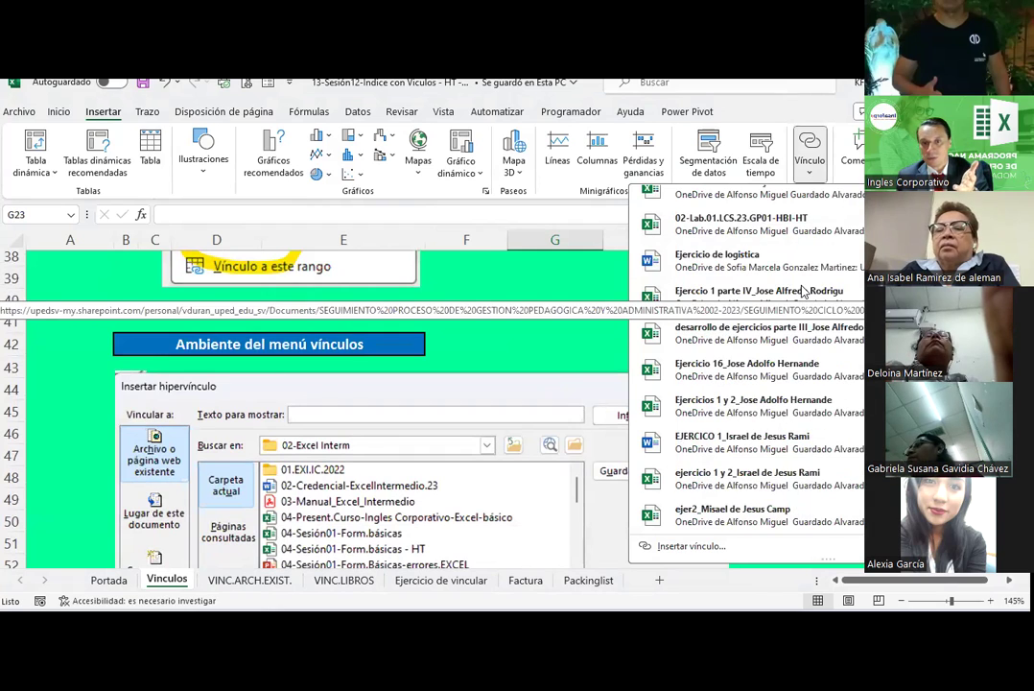
pyautogui.scroll(1, 804, 292)
pyautogui.scroll(1, 805, 292)
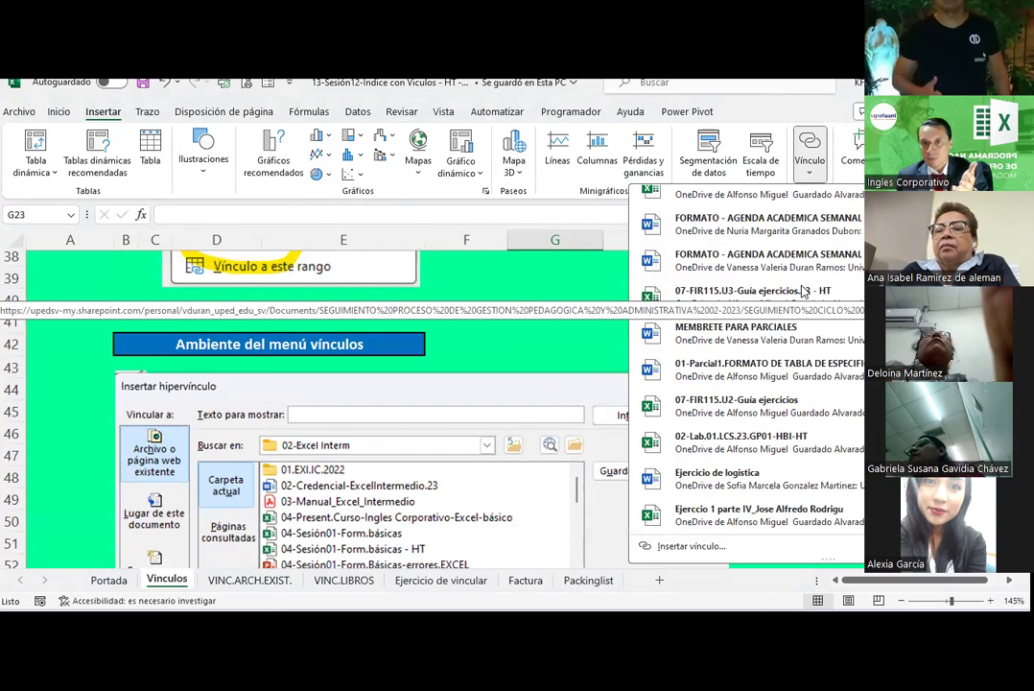
pyautogui.scroll(3, 805, 292)
pyautogui.scroll(1, 804, 292)
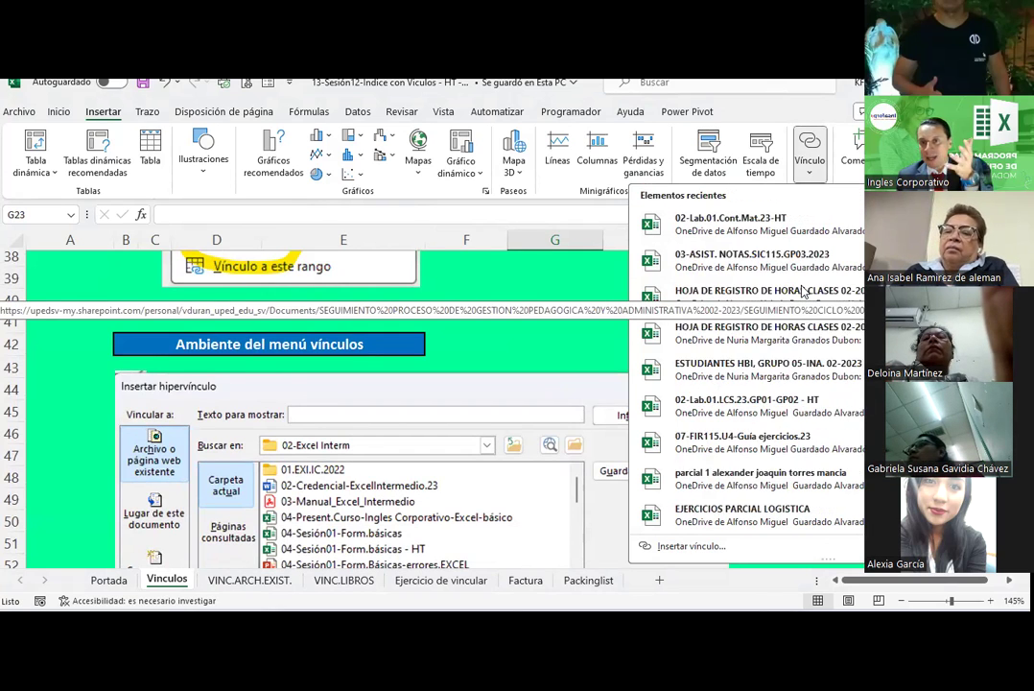
pyautogui.scroll(-4, 804, 292)
pyautogui.scroll(-1, 804, 292)
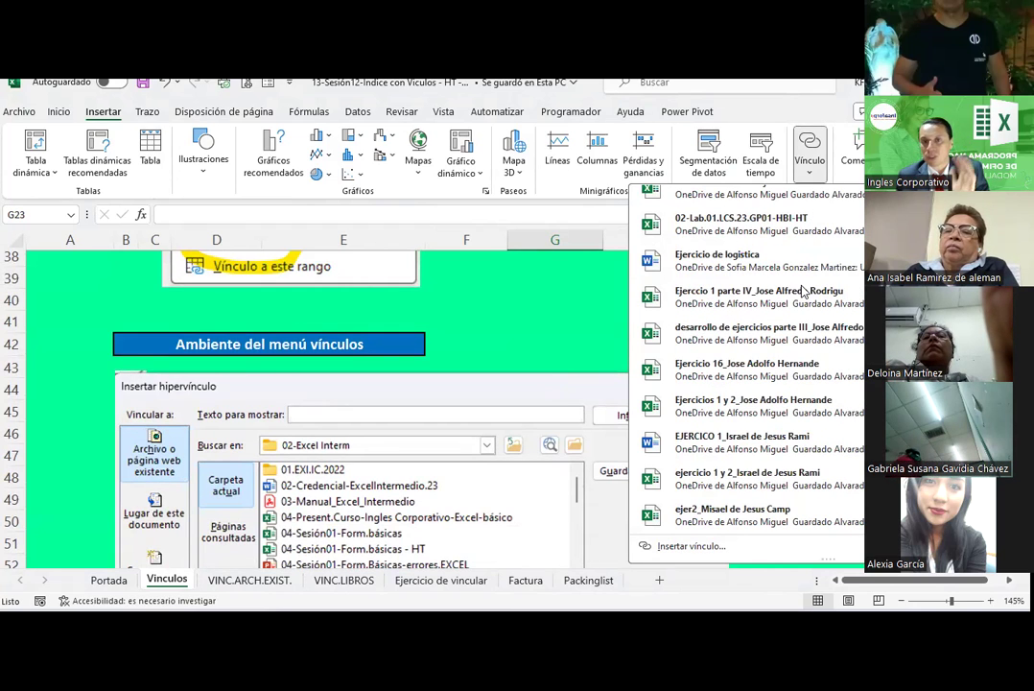
pyautogui.scroll(1, 597, 323)
pyautogui.click(596, 317)
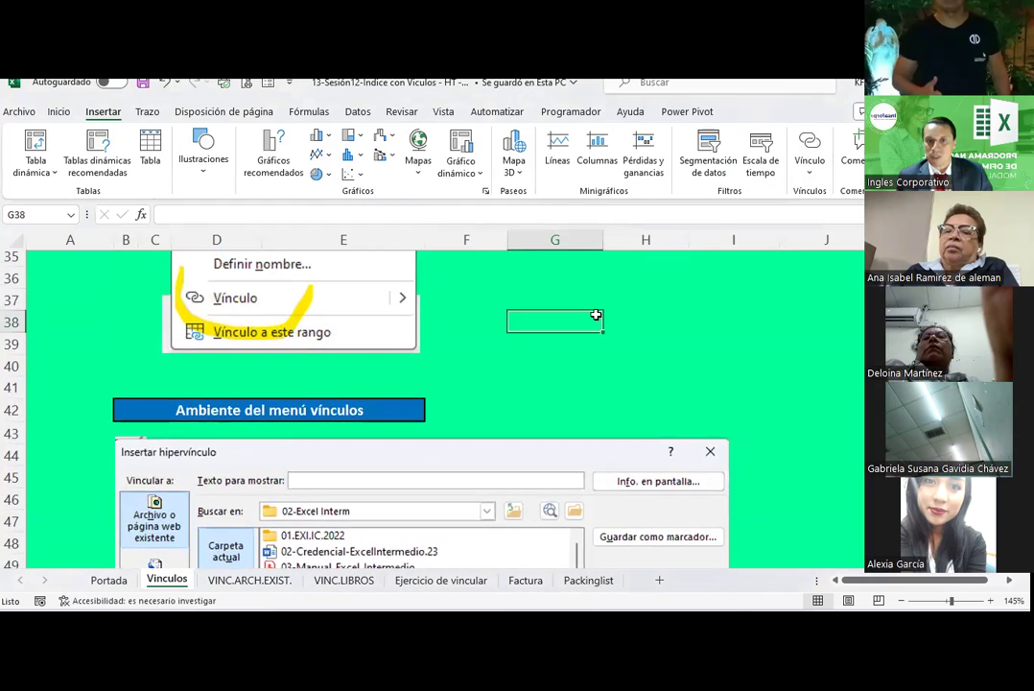
pyautogui.scroll(2, 604, 346)
pyautogui.click(624, 386)
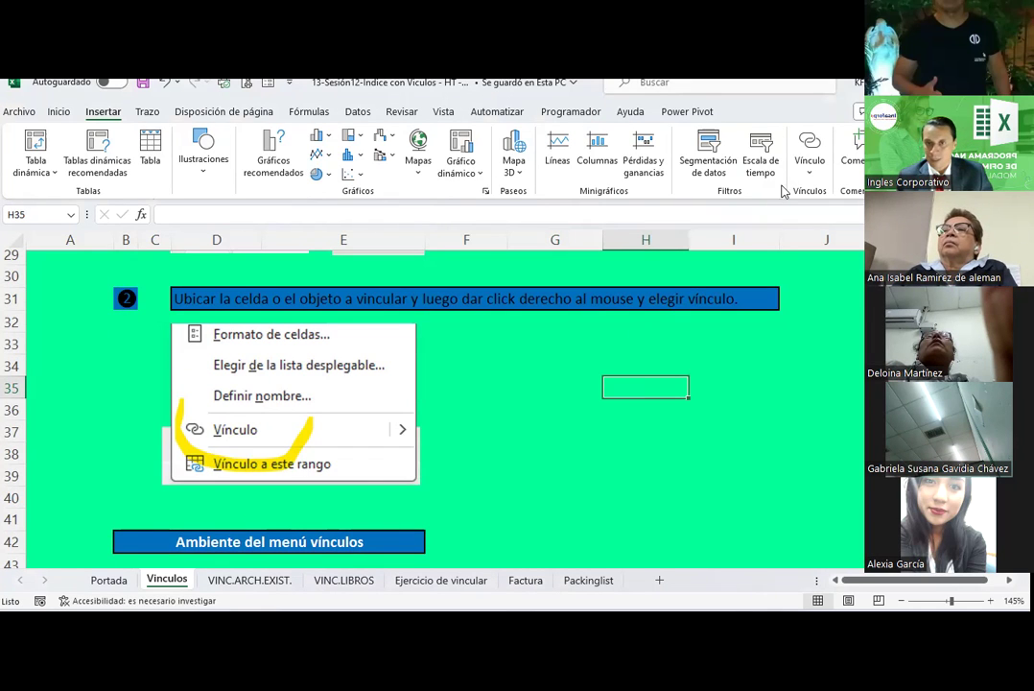
# Step: Link cell H35 to the recent workbook 02-Lab.01.Cont.Mat.23-HT, then select H38
pyautogui.click(808, 173)
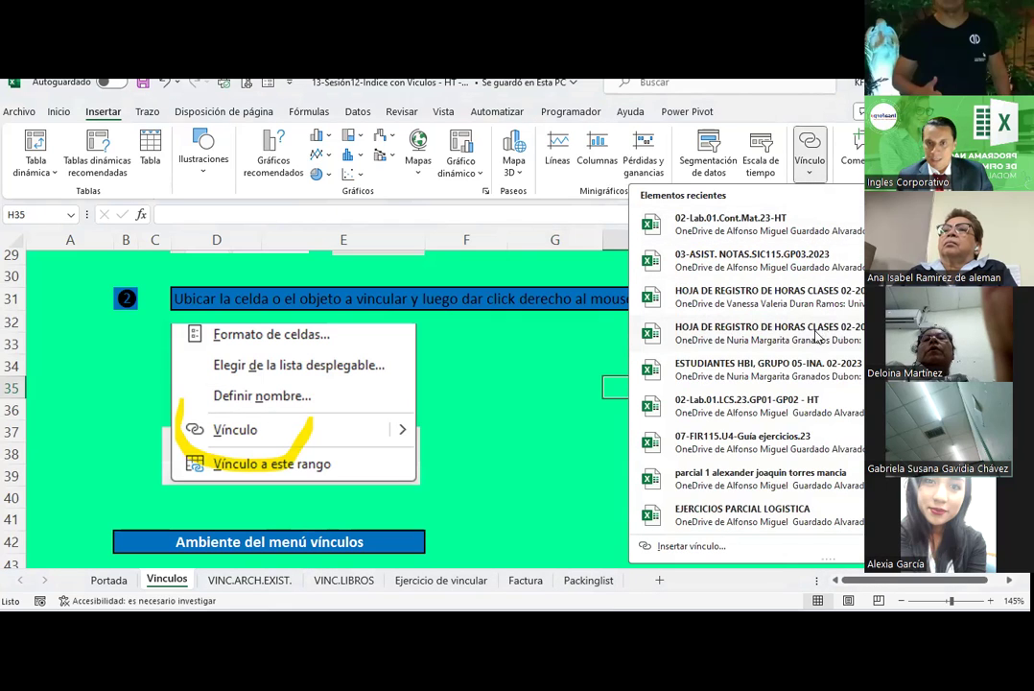
pyautogui.scroll(-3, 749, 374)
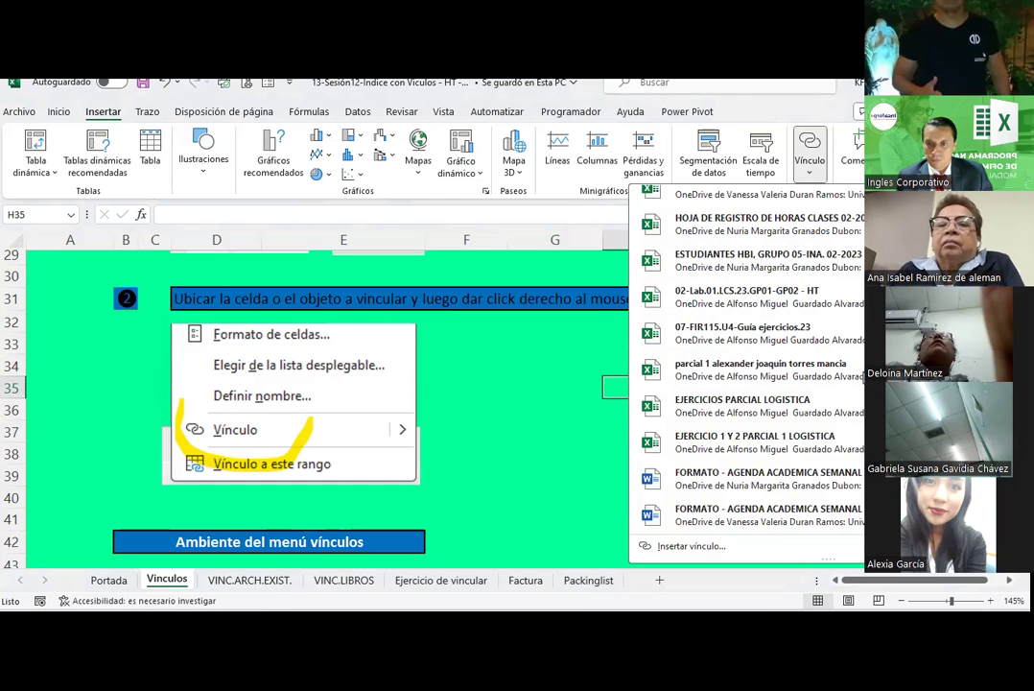
pyautogui.scroll(-3, 749, 374)
pyautogui.scroll(-5, 748, 374)
pyautogui.scroll(-3, 749, 374)
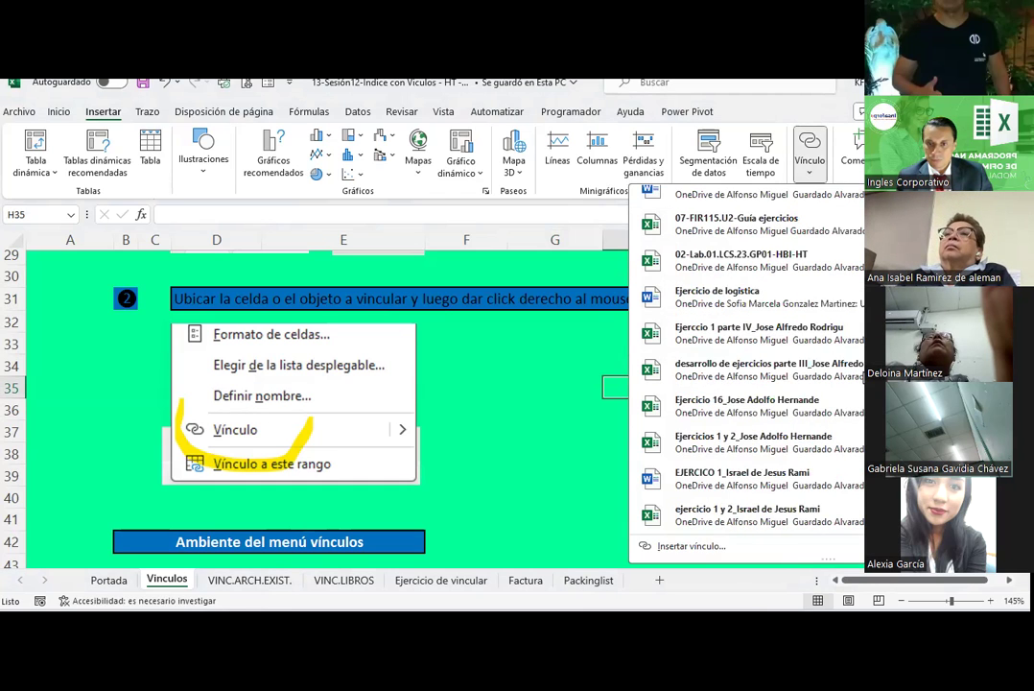
pyautogui.scroll(5, 749, 374)
pyautogui.scroll(5, 749, 374)
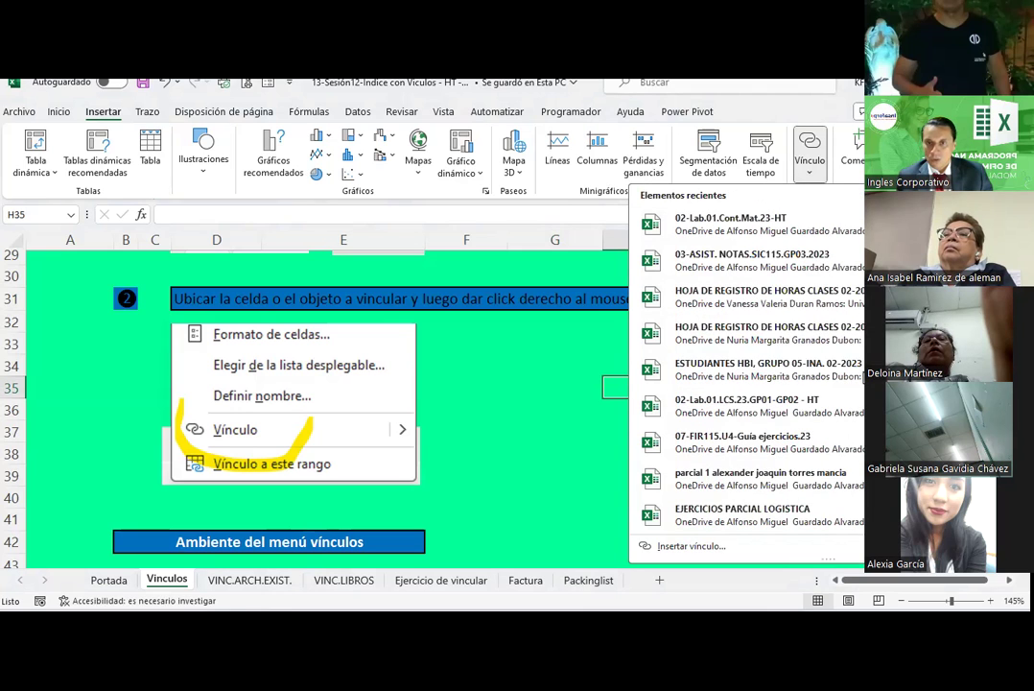
pyautogui.click(745, 226)
pyautogui.click(698, 480)
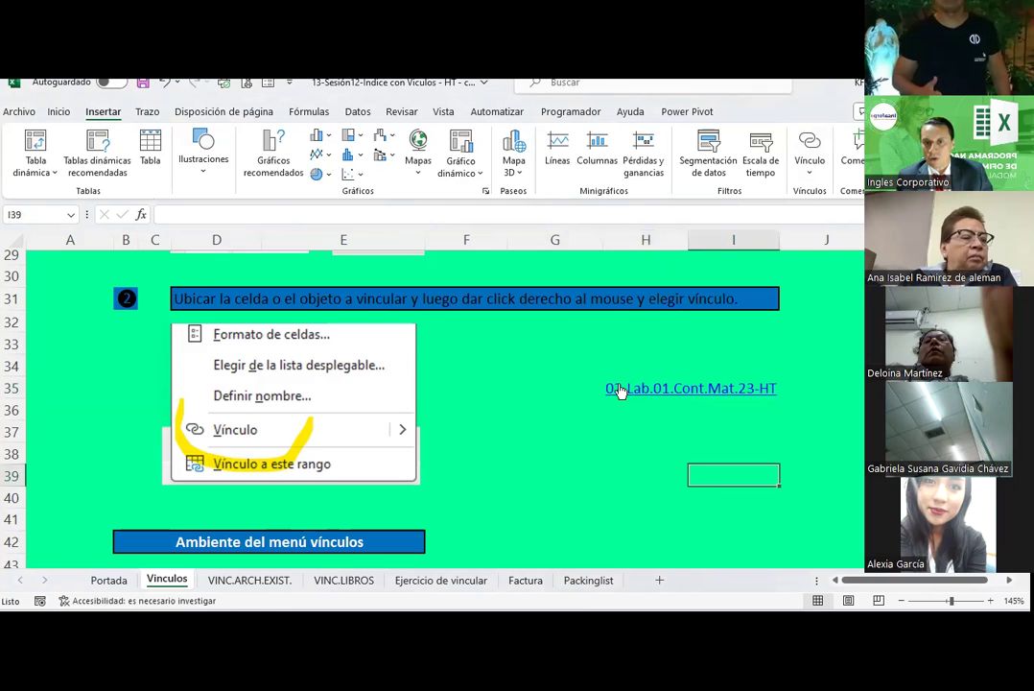
pyautogui.moveTo(617, 389)
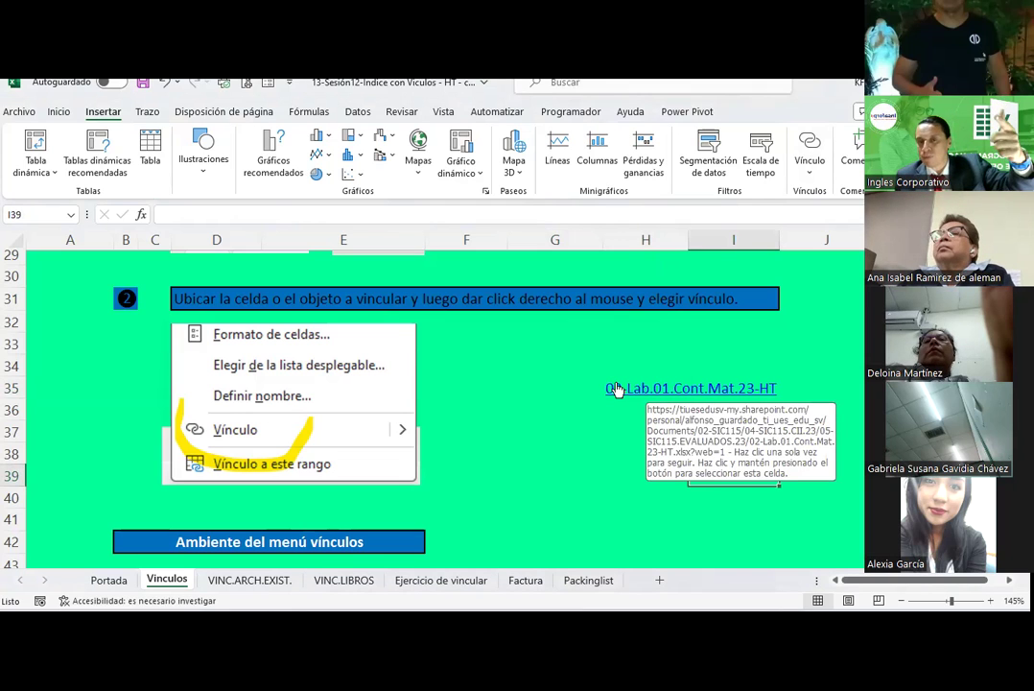
pyautogui.moveTo(671, 388)
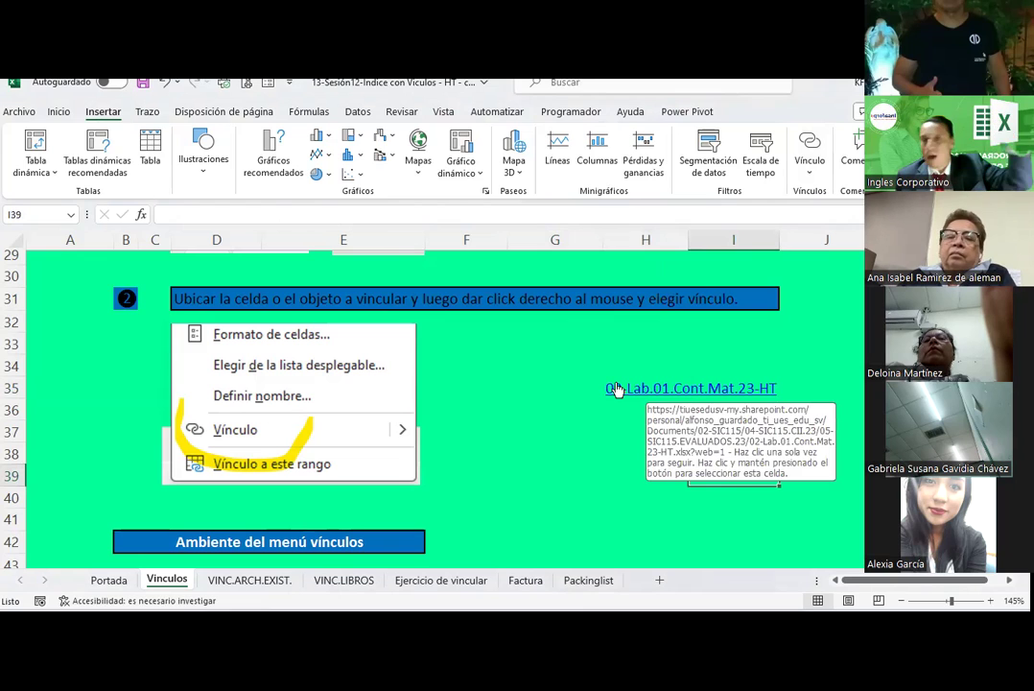
pyautogui.click(652, 452)
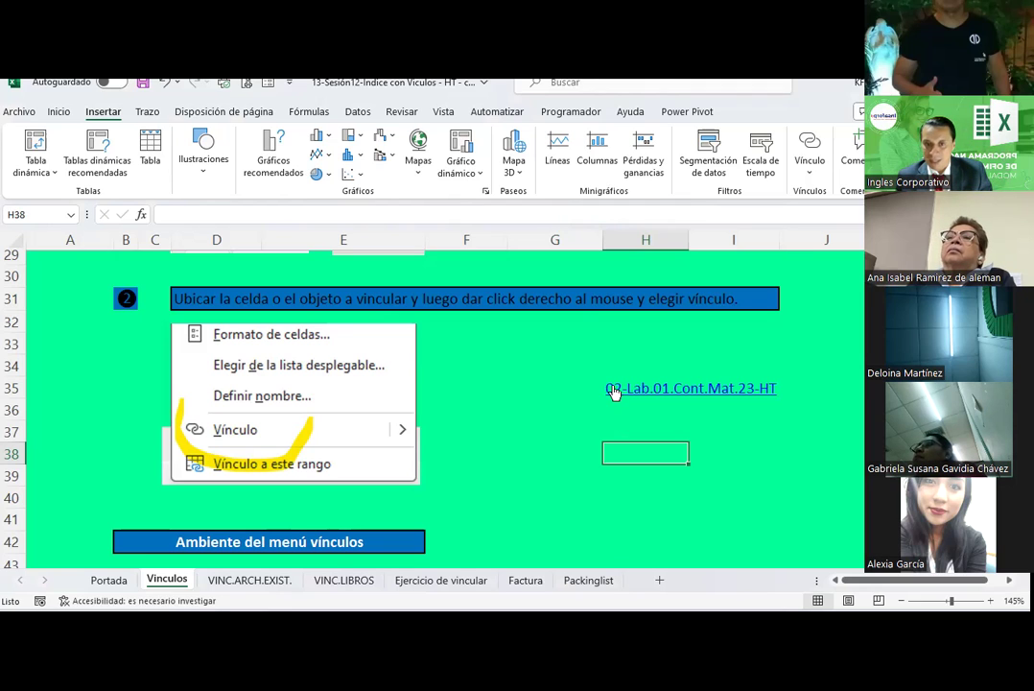
# Step: Clear the link from H35, glance at the Vínculo options, and scroll to the pictured Insertar hipervínculo dialog
pyautogui.rightClick(614, 391)
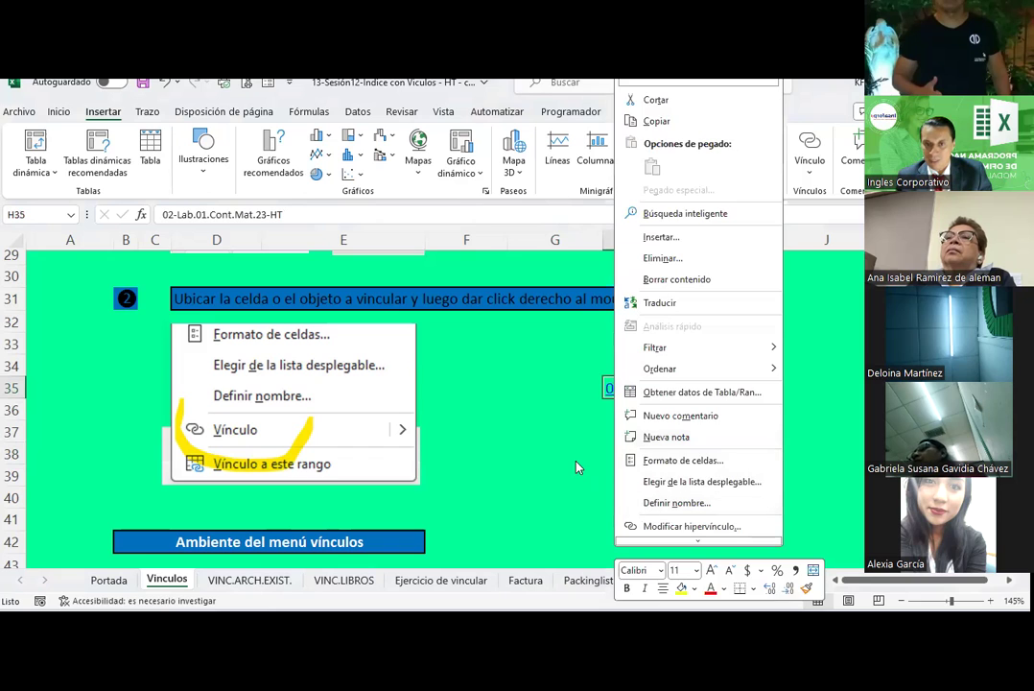
pyautogui.press('Escape')
pyautogui.press('Delete')
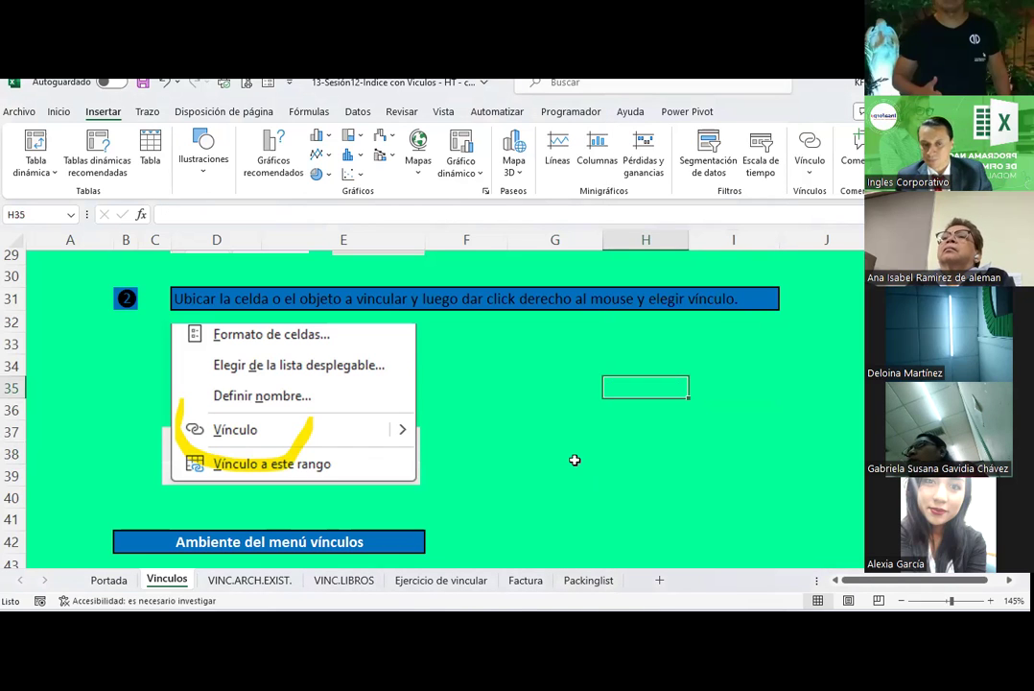
pyautogui.hotkey('ctrl', 'k')
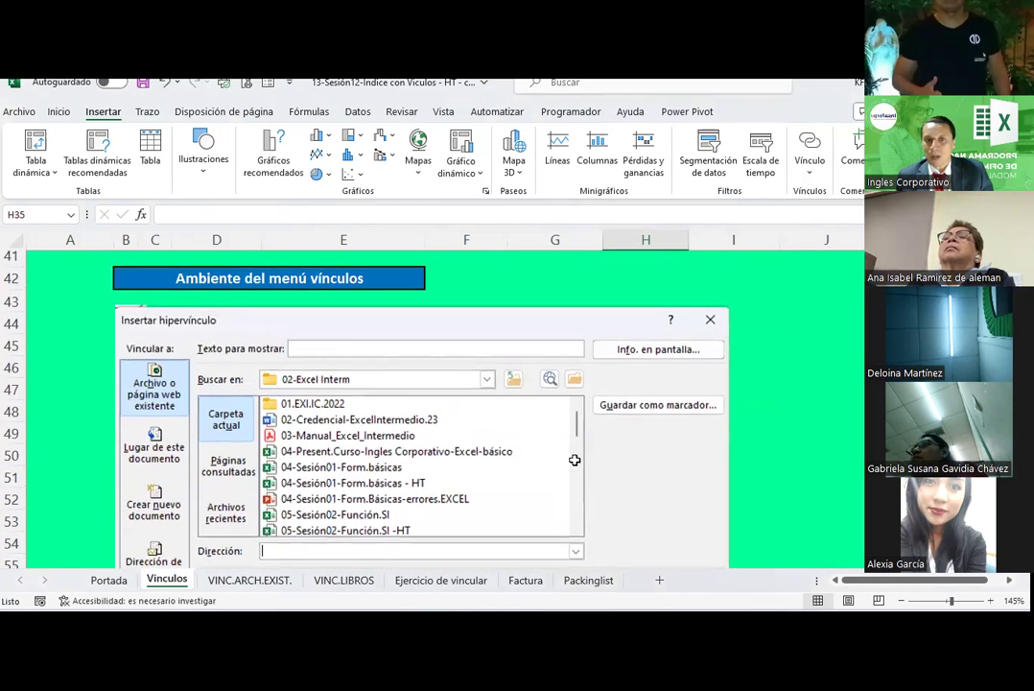
pyautogui.click(806, 175)
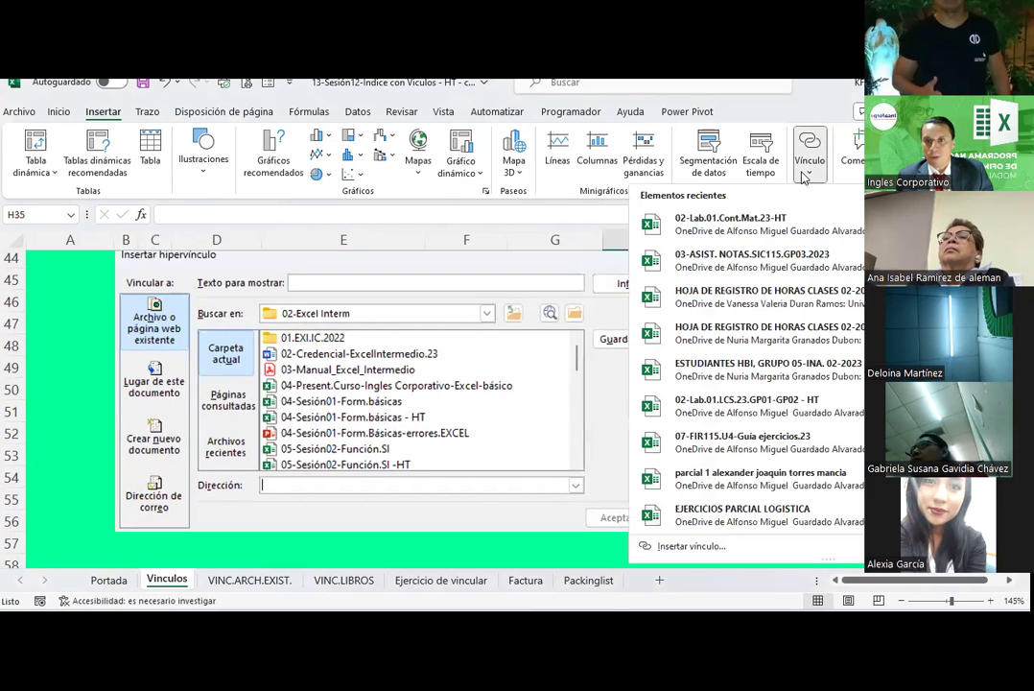
pyautogui.scroll(-3, 719, 460)
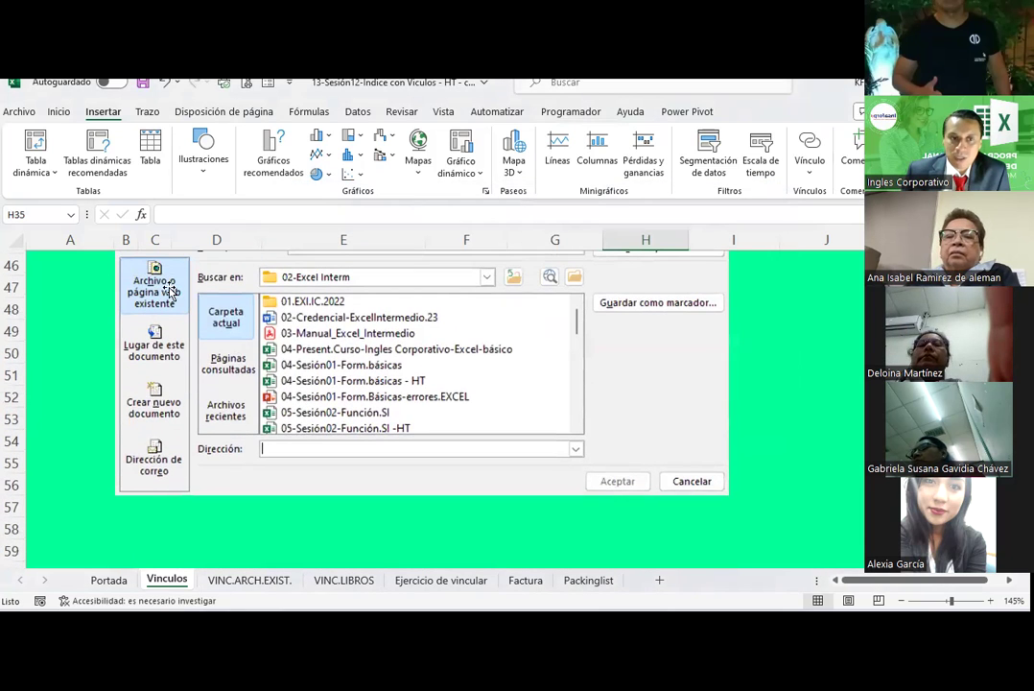
# Step: Ink the dialog picture with a check mark, an underline under 02-Excel Interm, a file-list bracket and 'Mascara'
pyautogui.click(148, 112)
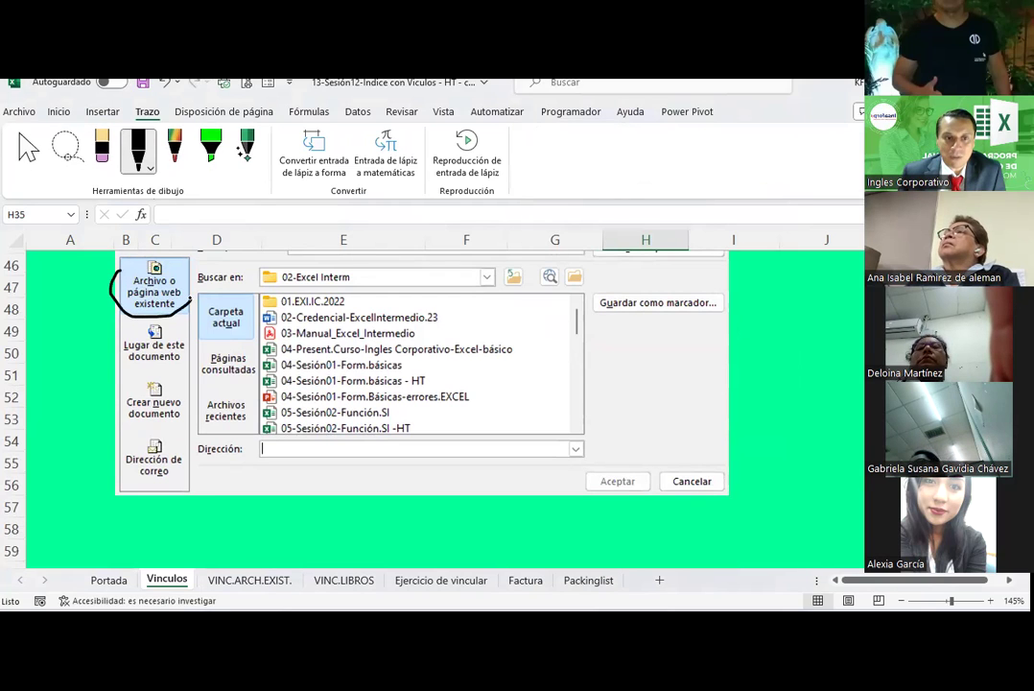
pyautogui.moveTo(235, 296); pyautogui.dragTo(261, 280)
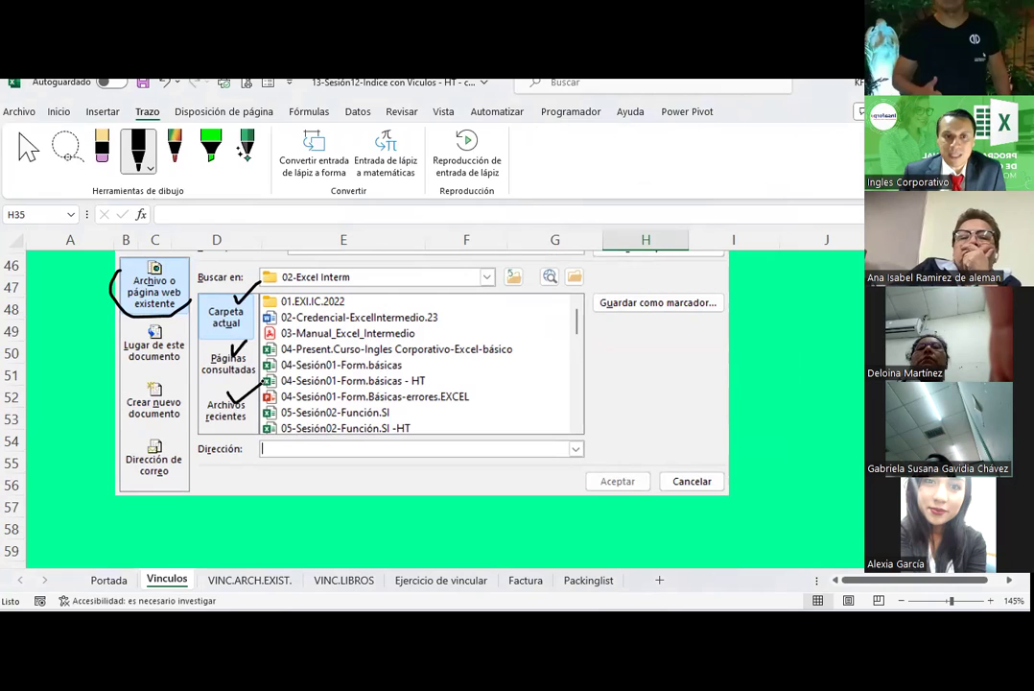
pyautogui.scroll(2, 432, 403)
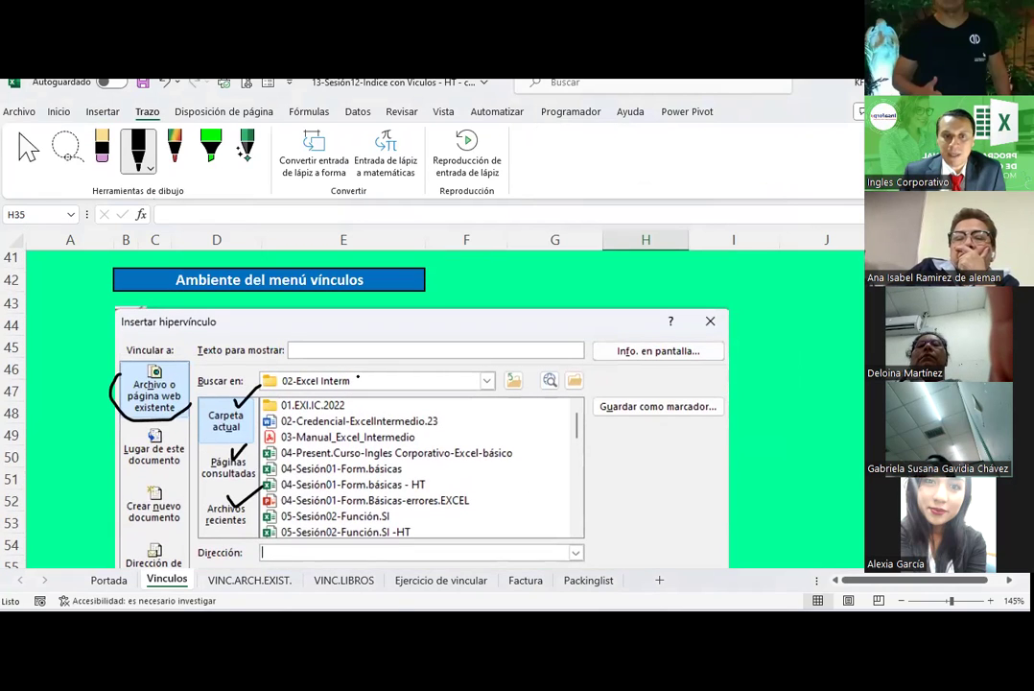
pyautogui.moveTo(361, 375); pyautogui.dragTo(366, 388)
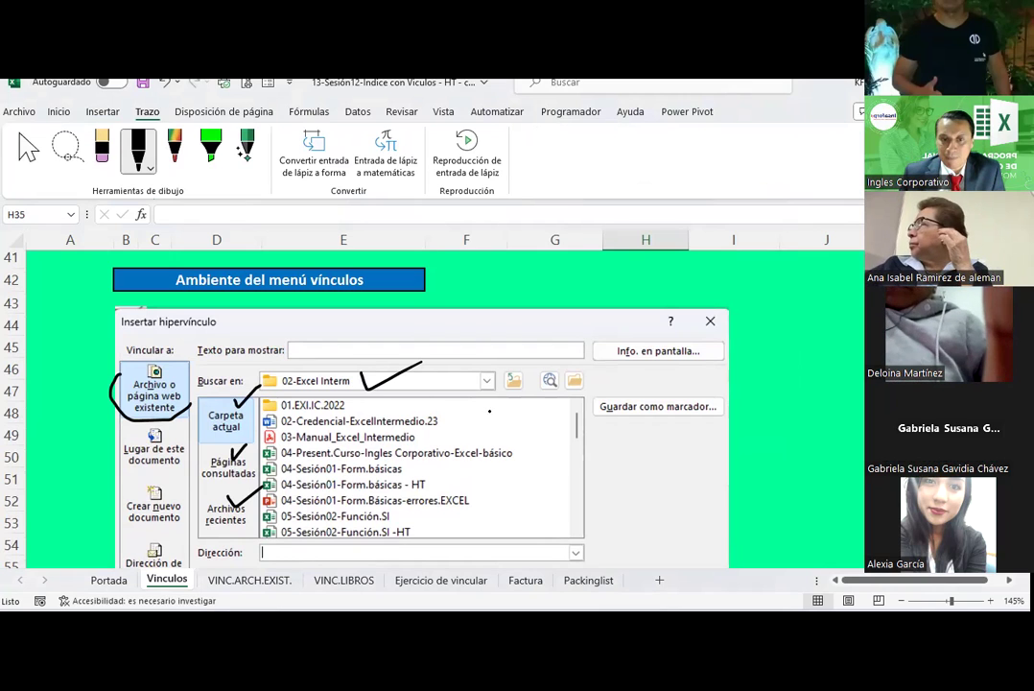
pyautogui.moveTo(489, 407)
pyautogui.mouseDown()
pyautogui.moveTo(552, 442)
pyautogui.moveTo(528, 526)
pyautogui.mouseUp()
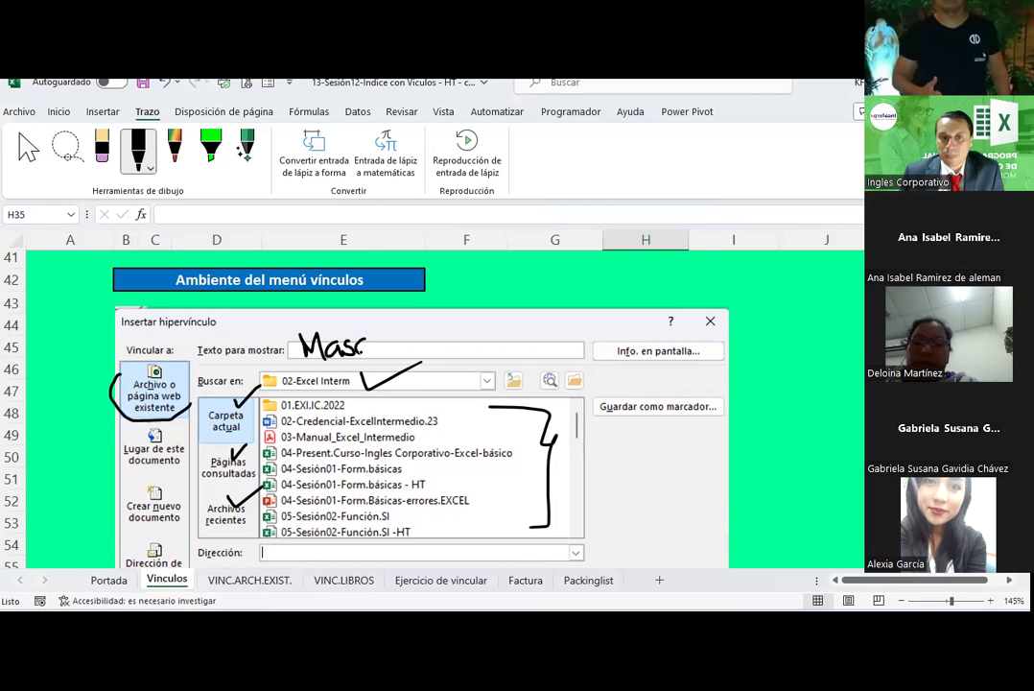
pyautogui.moveTo(375, 355); pyautogui.dragTo(387, 354)
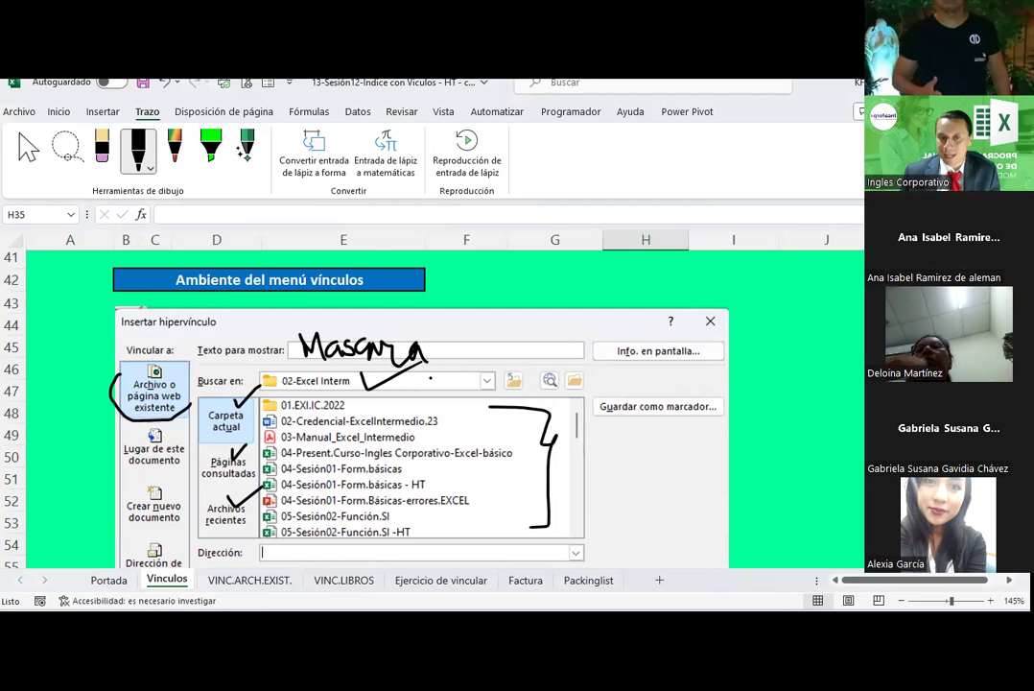
# Step: Stop inking and select cell E60 for the new link
pyautogui.press('Escape')
pyautogui.scroll(-4, 815, 404)
pyautogui.scroll(1, 194, 462)
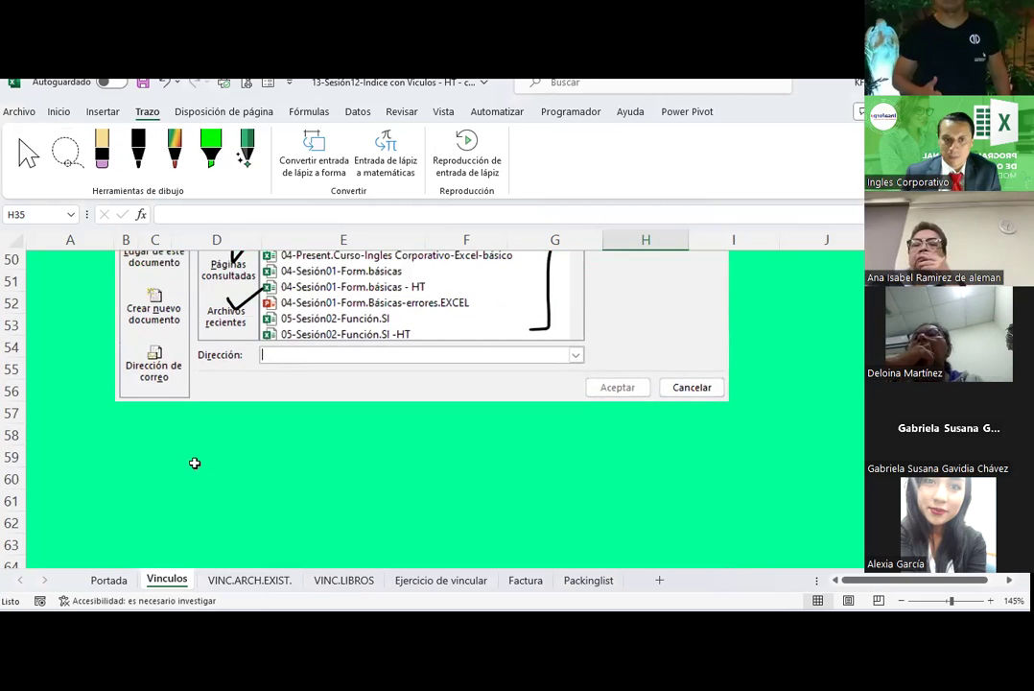
pyautogui.click(280, 472)
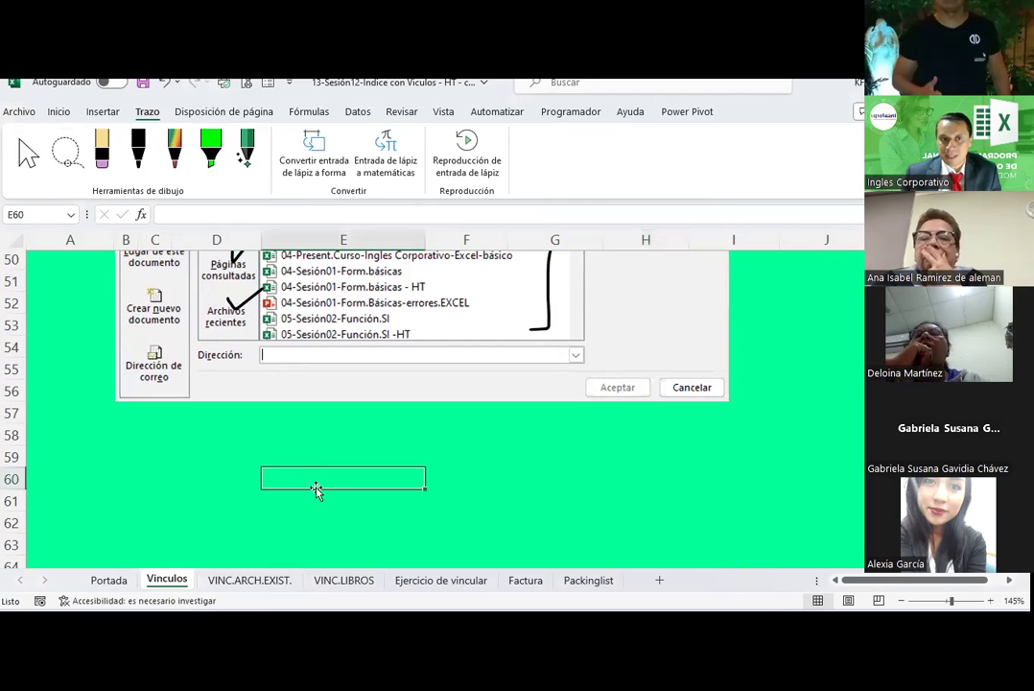
pyautogui.click(72, 113)
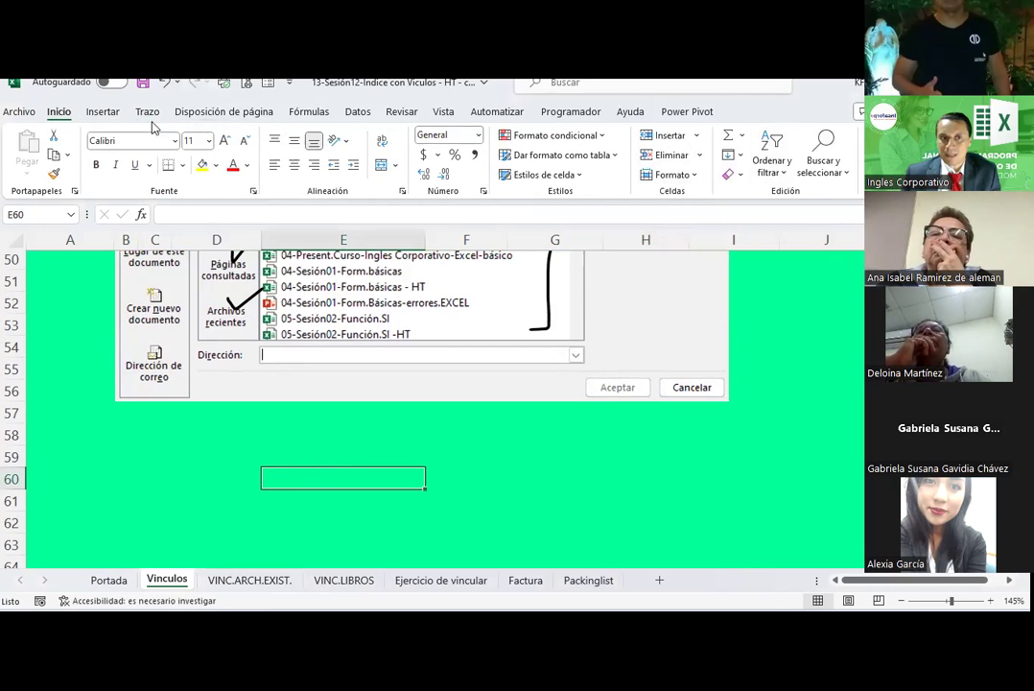
# Step: Open the full Insertar hipervínculo dialog for E60 on Archivo o página web existente
pyautogui.click(103, 111)
pyautogui.click(809, 154)
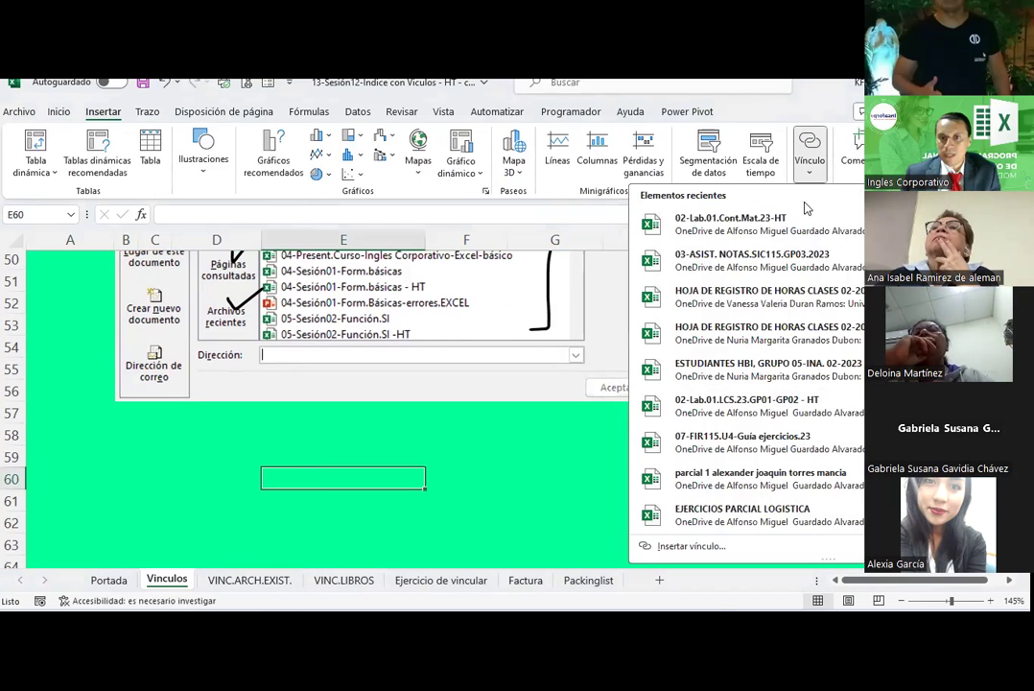
pyautogui.click(698, 554)
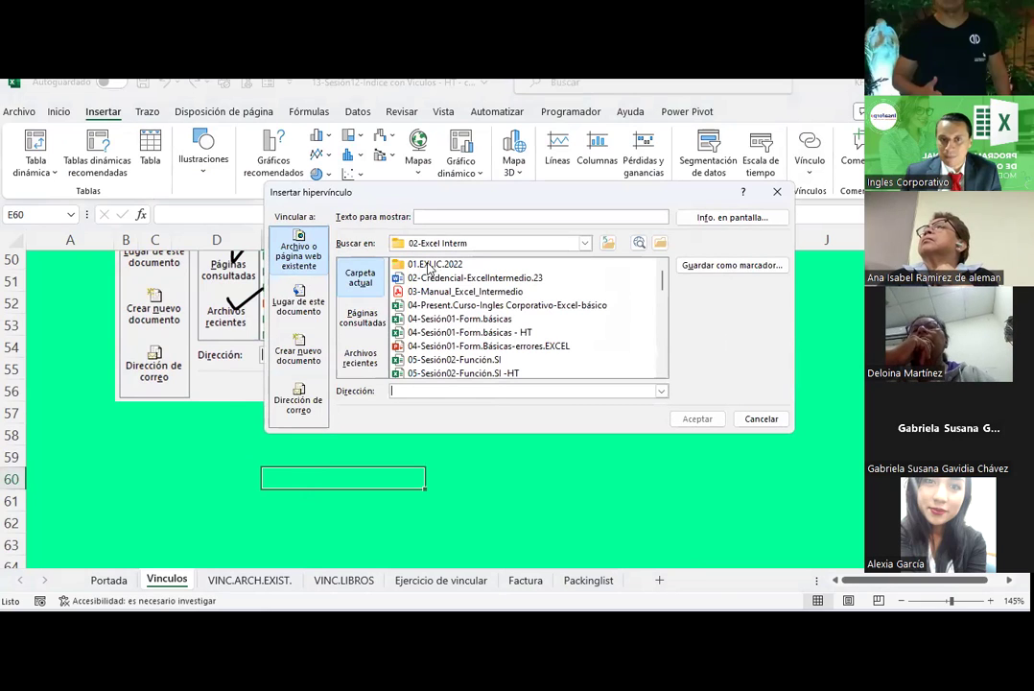
pyautogui.click(584, 245)
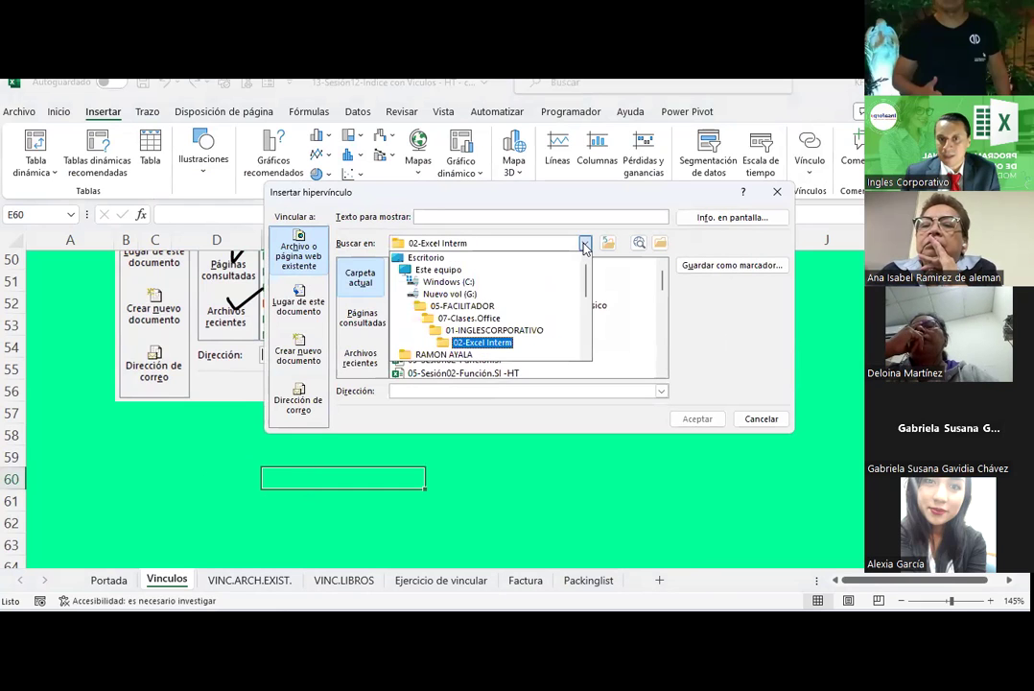
# Step: Browse 02-Excel Interm, choose the 01.EXI.IC.2022 folder as the link target, and confirm
pyautogui.scroll(-1, 472, 285)
pyautogui.scroll(-2, 471, 285)
pyautogui.scroll(-2, 471, 285)
pyautogui.scroll(-3, 471, 285)
pyautogui.scroll(2, 471, 285)
pyautogui.scroll(3, 471, 285)
pyautogui.scroll(-3, 471, 285)
pyautogui.scroll(-2, 471, 285)
pyautogui.scroll(3, 471, 285)
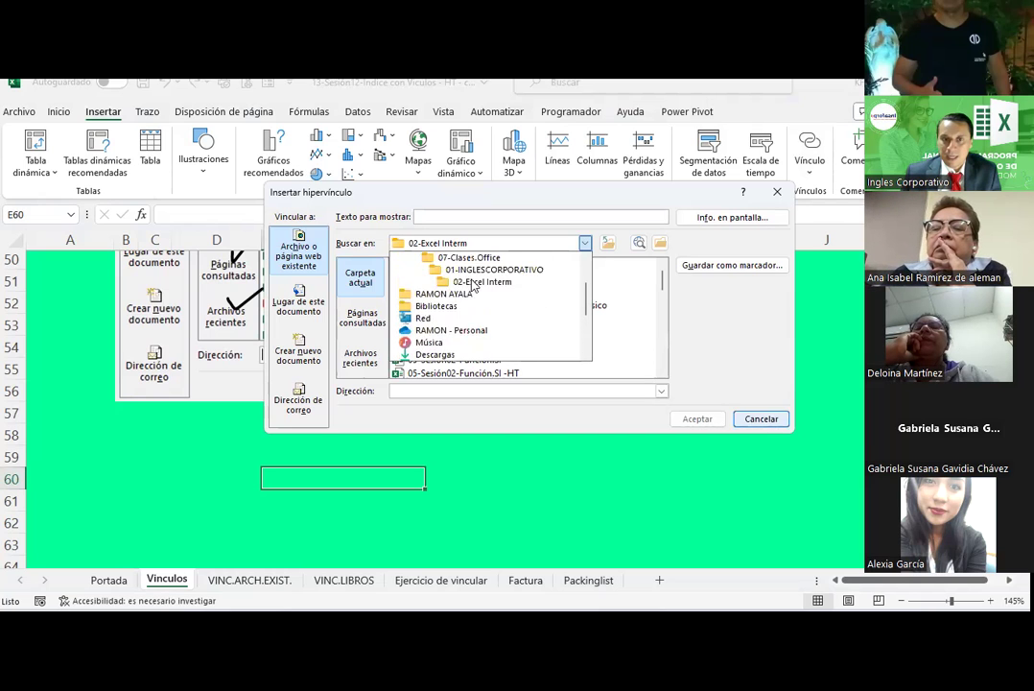
pyautogui.scroll(2, 471, 285)
pyautogui.click(471, 243)
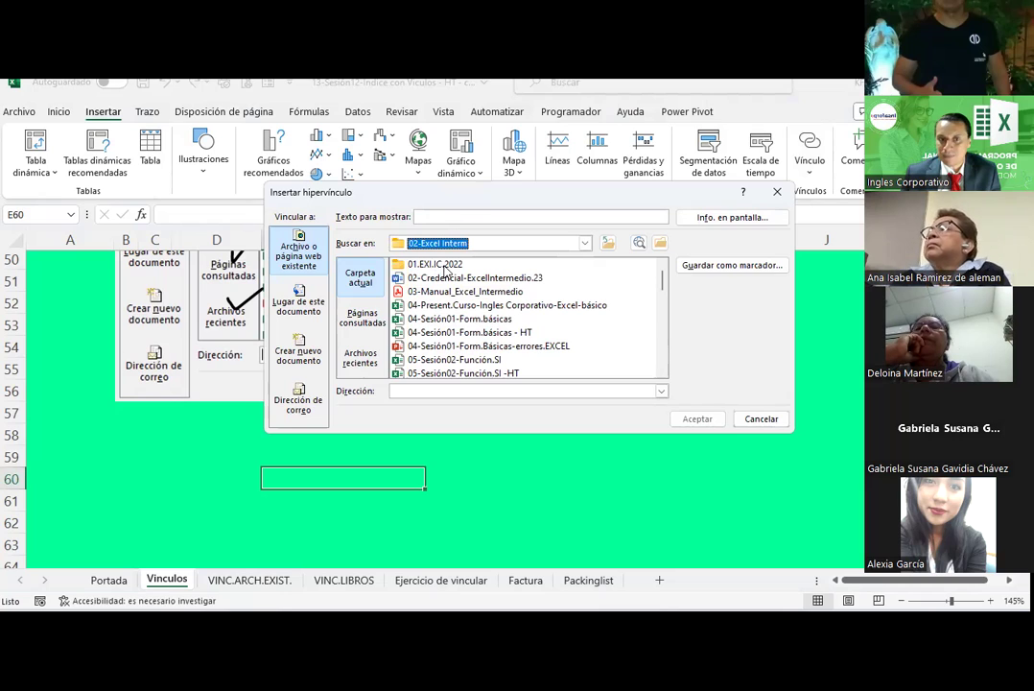
pyautogui.click(445, 265)
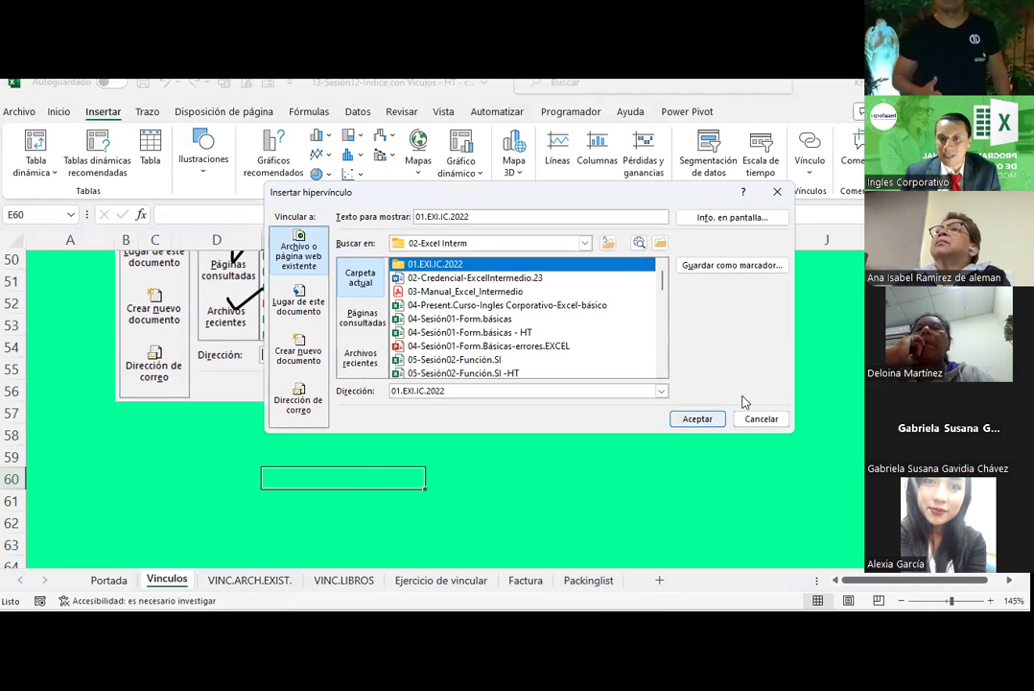
pyautogui.click(698, 419)
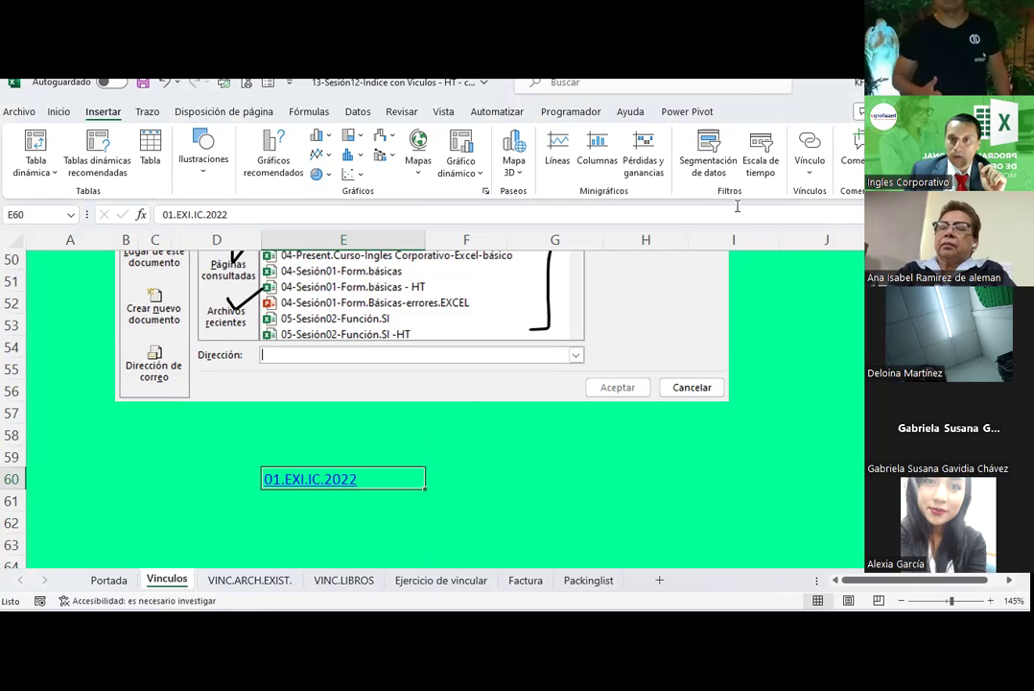
# Step: Edit E60's hyperlink so its display text reads 'Carpeta de archivos EXI'
pyautogui.click(810, 168)
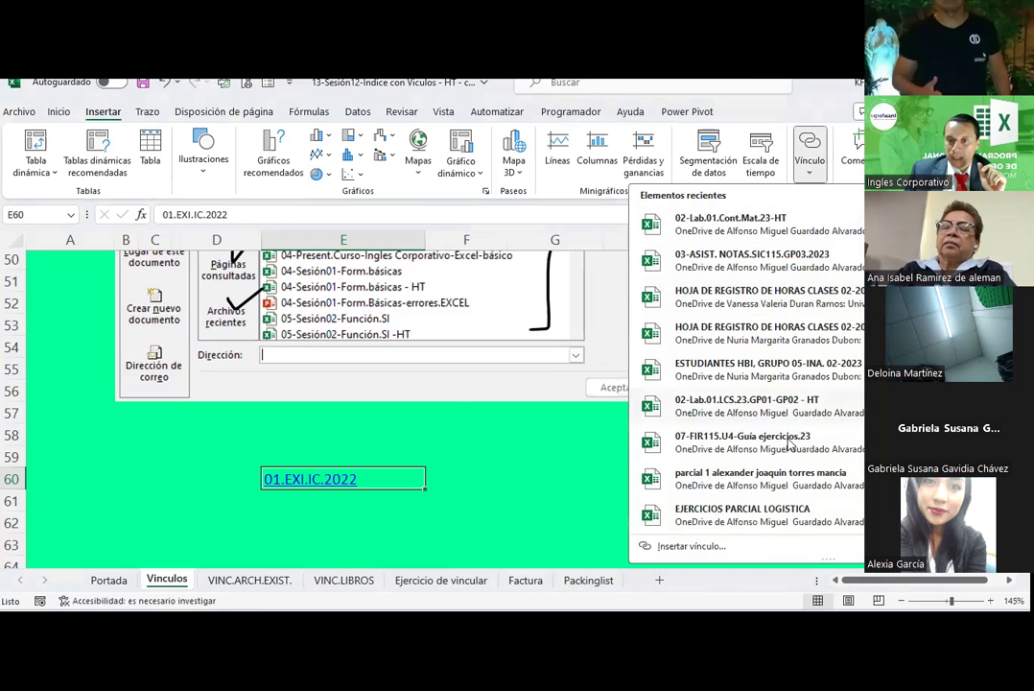
pyautogui.click(698, 546)
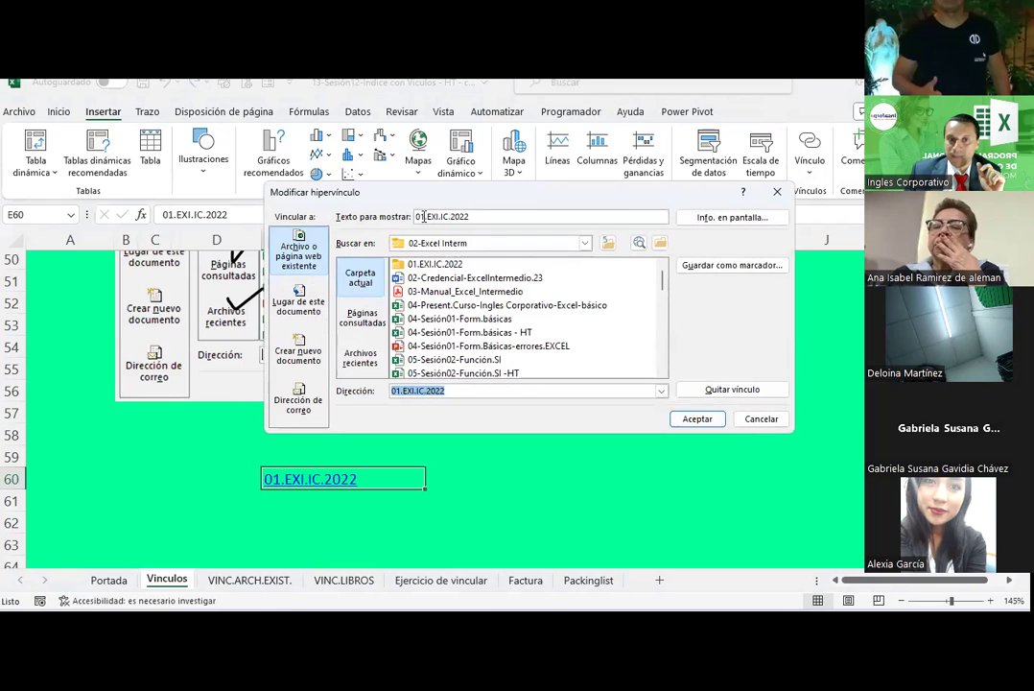
pyautogui.moveTo(470, 217); pyautogui.dragTo(316, 223)
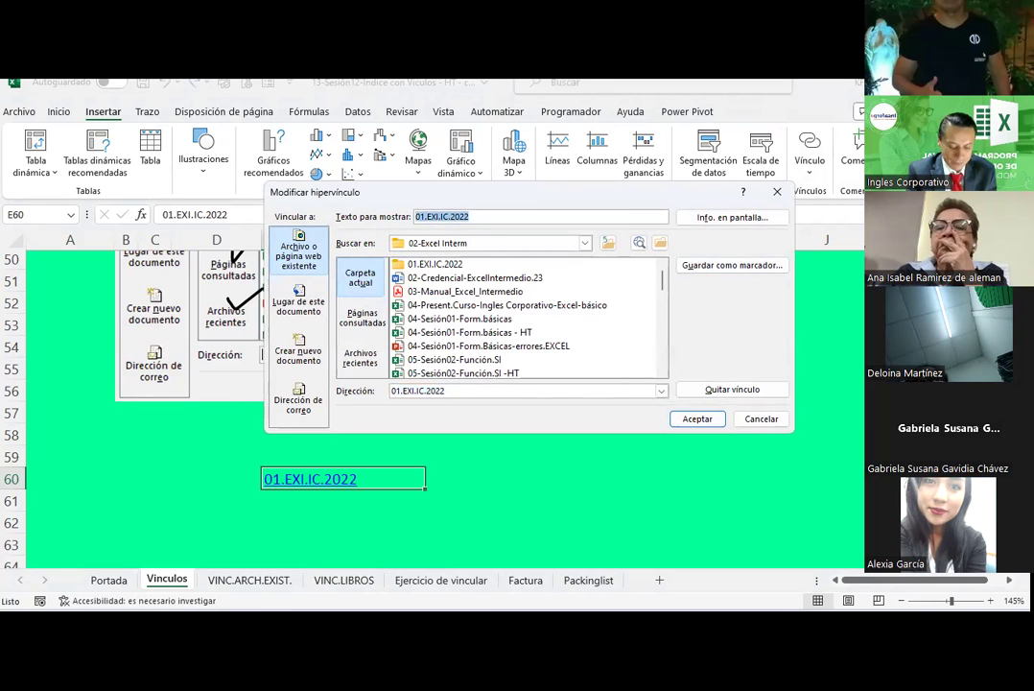
pyautogui.write('Carpeta de arc')
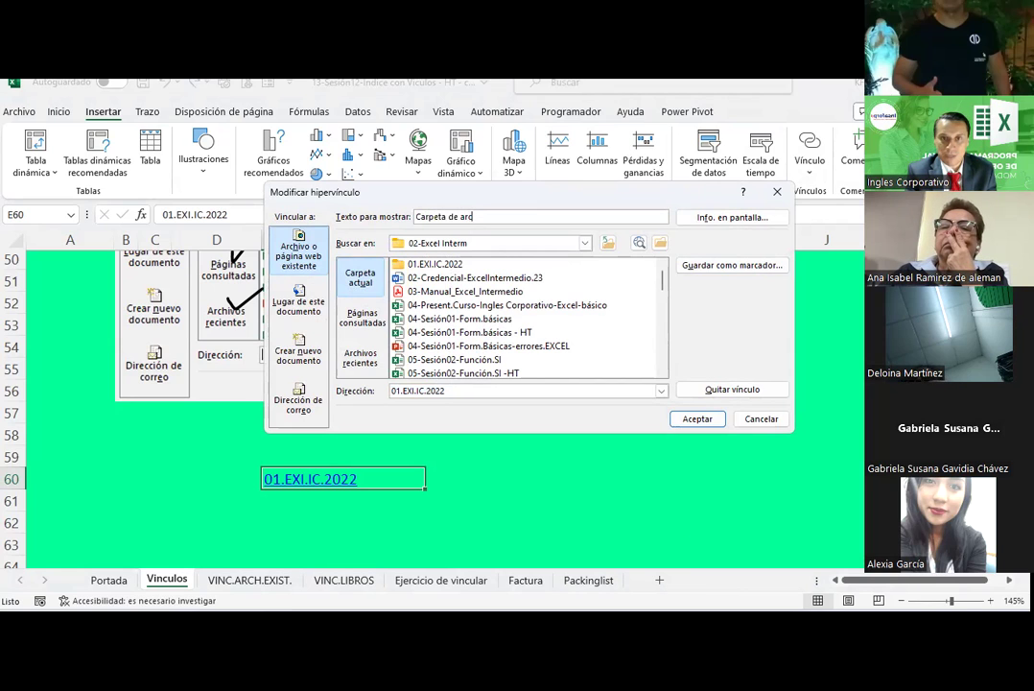
pyautogui.write('hivos EXI')
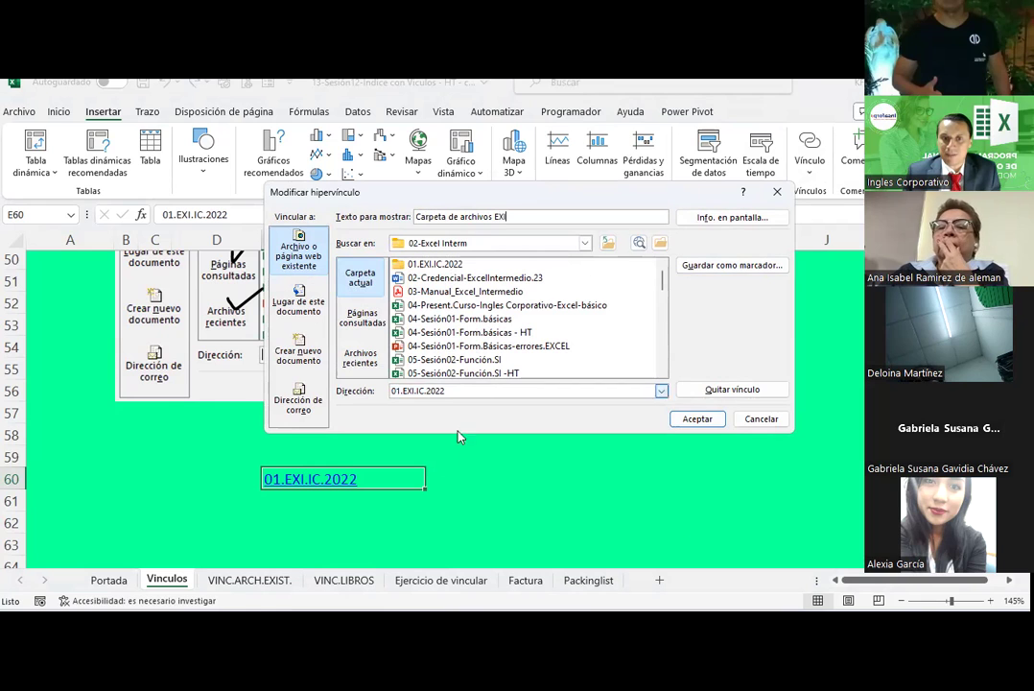
pyautogui.click(693, 424)
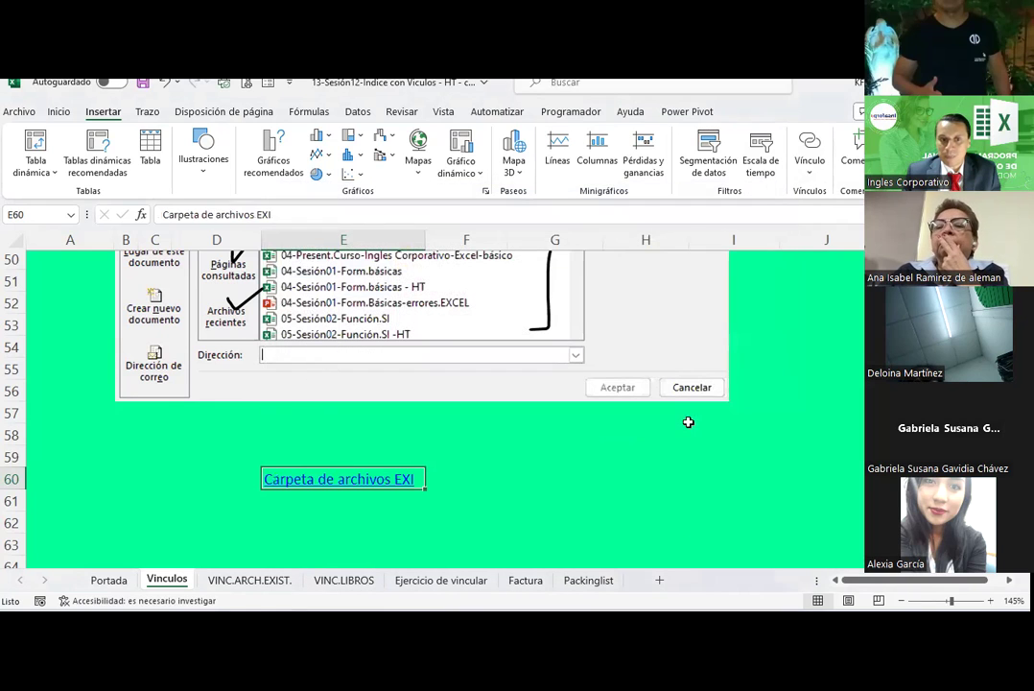
pyautogui.click(655, 463)
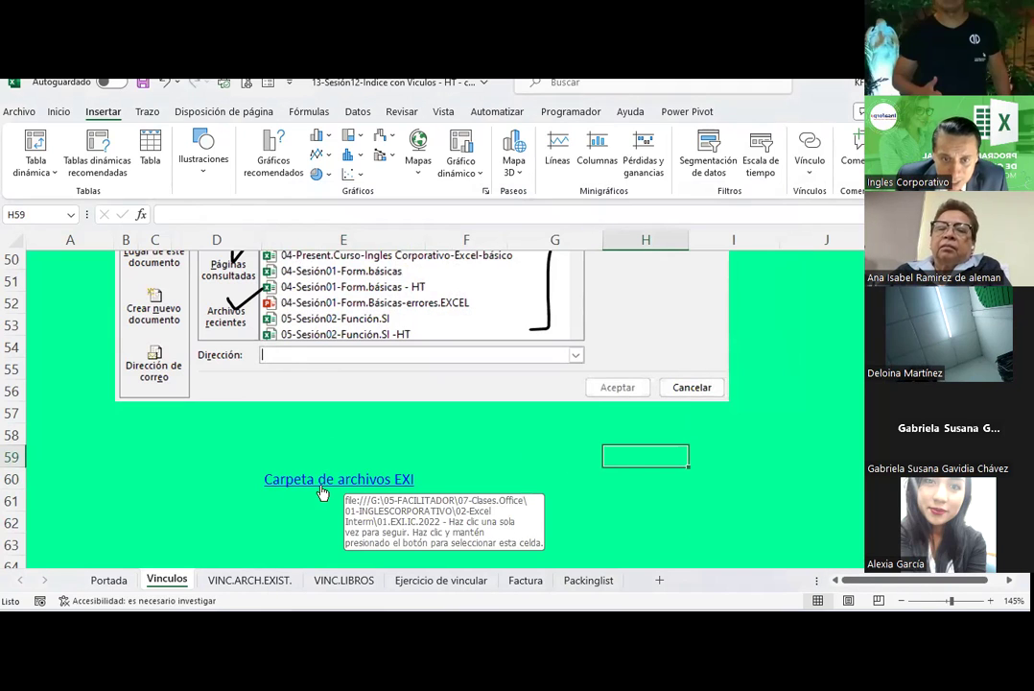
pyautogui.scroll(2, 322, 492)
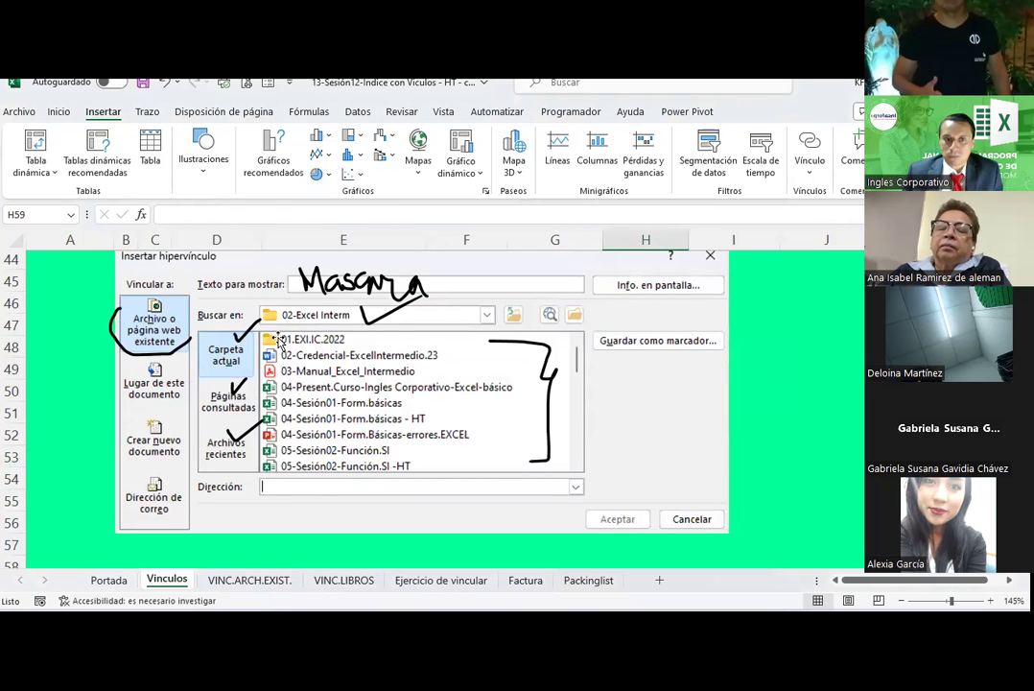
pyautogui.scroll(-3, 425, 539)
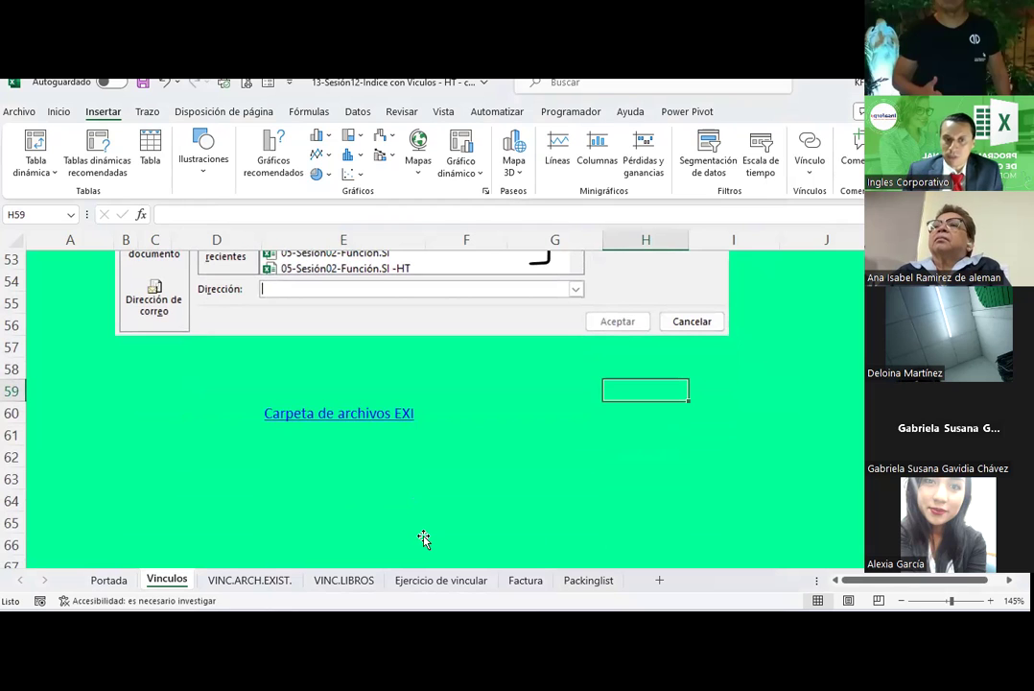
pyautogui.click(384, 415)
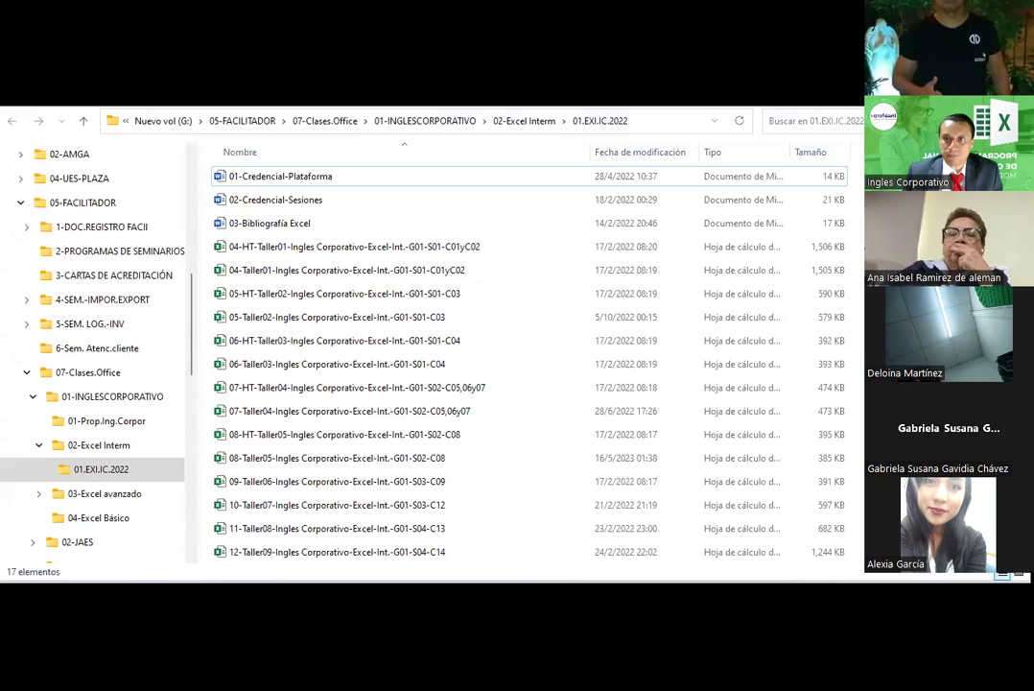
# Step: Leave File Explorer and return to the Vínculos sheet in the Excel workbook
pyautogui.hotkey('alt', 'Tab')
pyautogui.click(473, 411)
pyautogui.scroll(2, 519, 397)
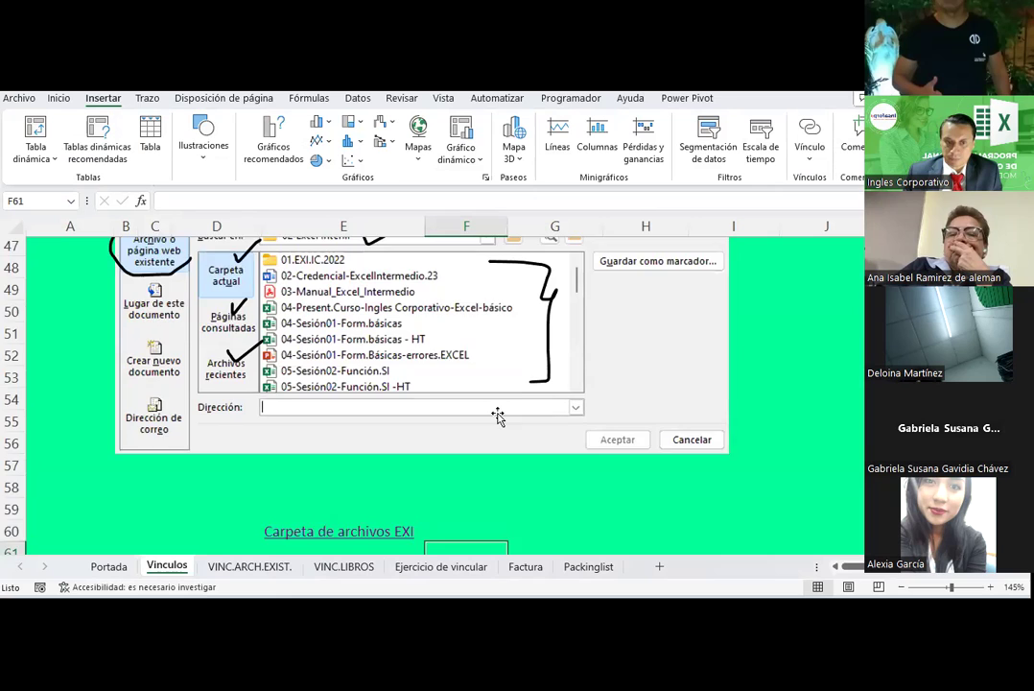
# Step: Pick the green highlighter from the drawing tools
pyautogui.scroll(-1, 498, 415)
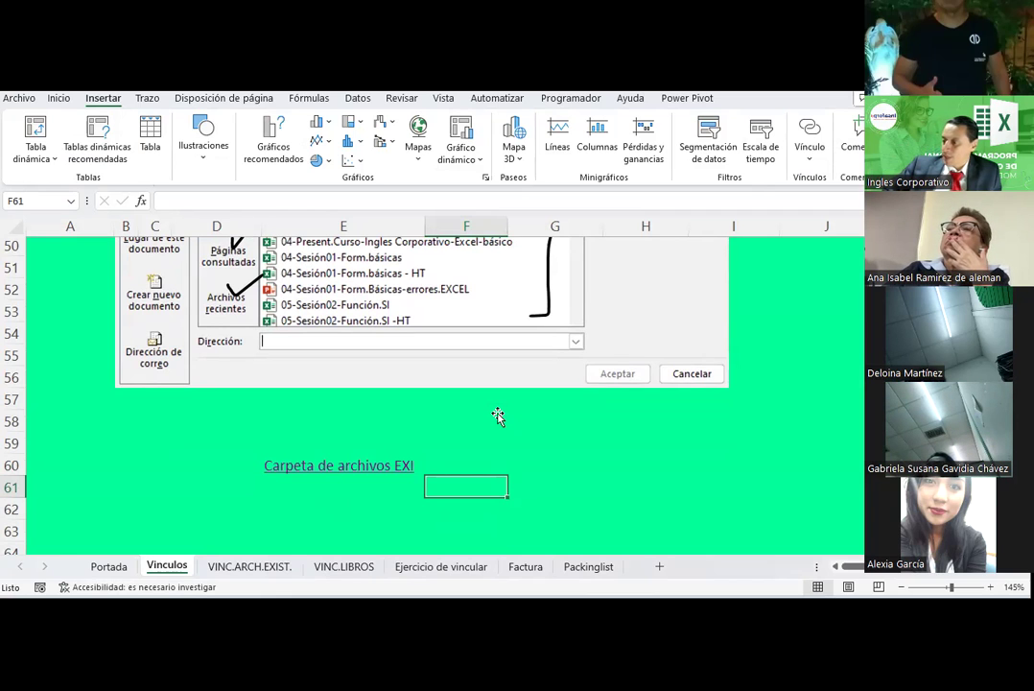
pyautogui.scroll(2, 536, 343)
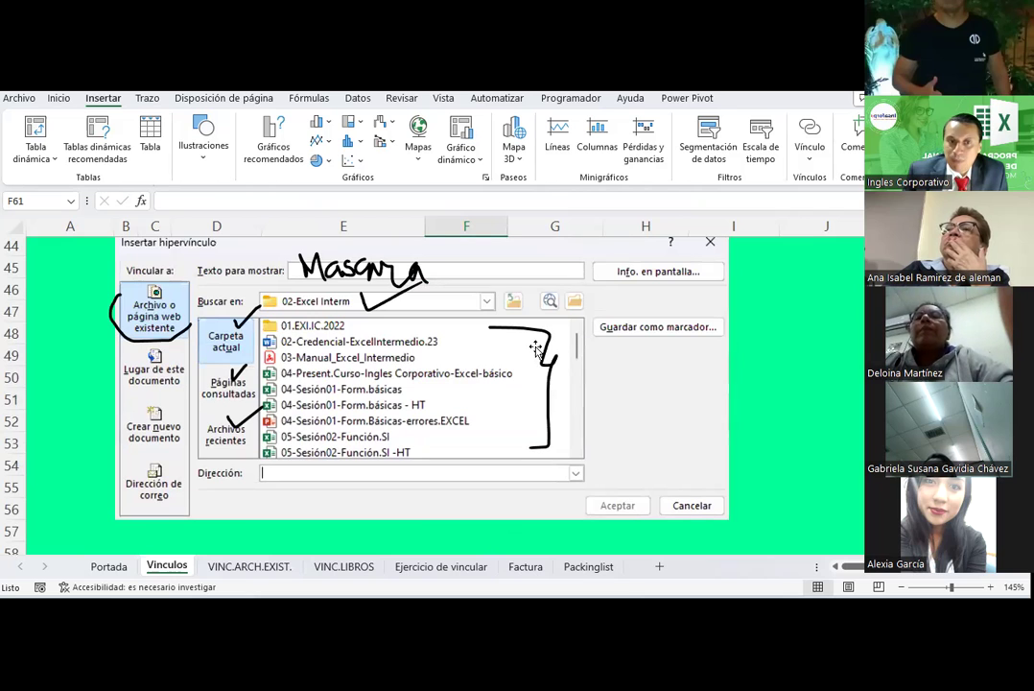
pyautogui.click(147, 98)
pyautogui.click(142, 136)
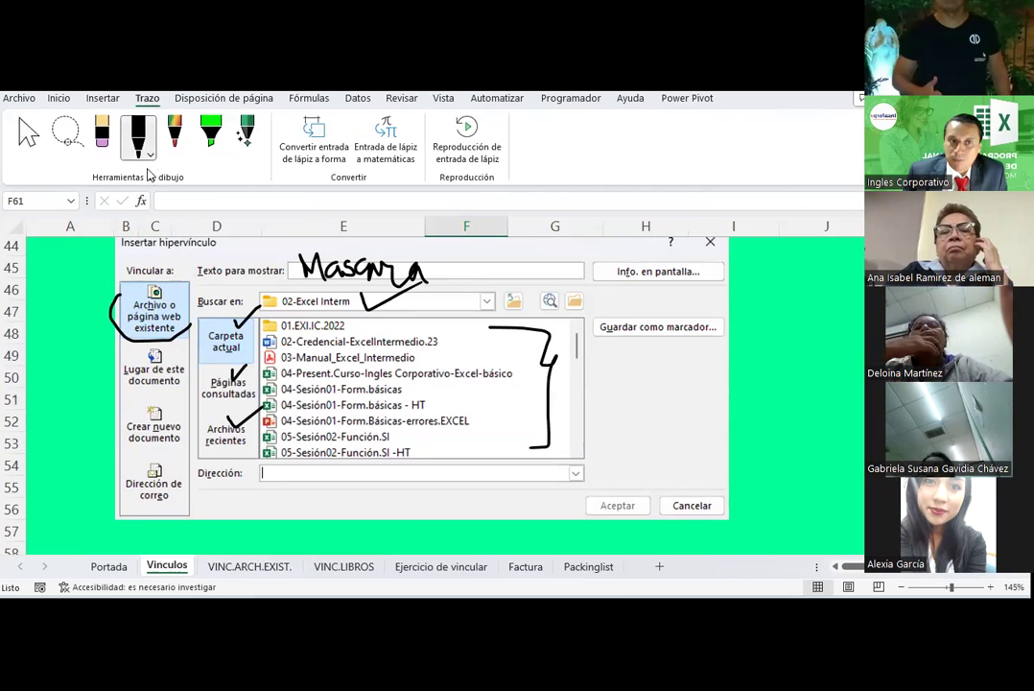
pyautogui.click(210, 132)
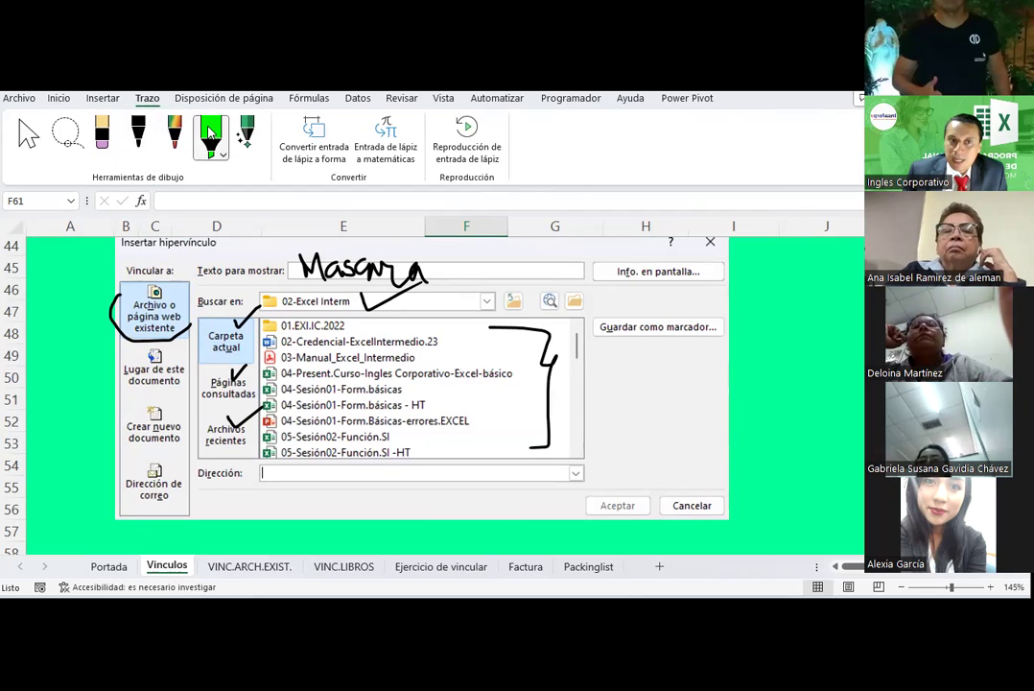
pyautogui.click(210, 136)
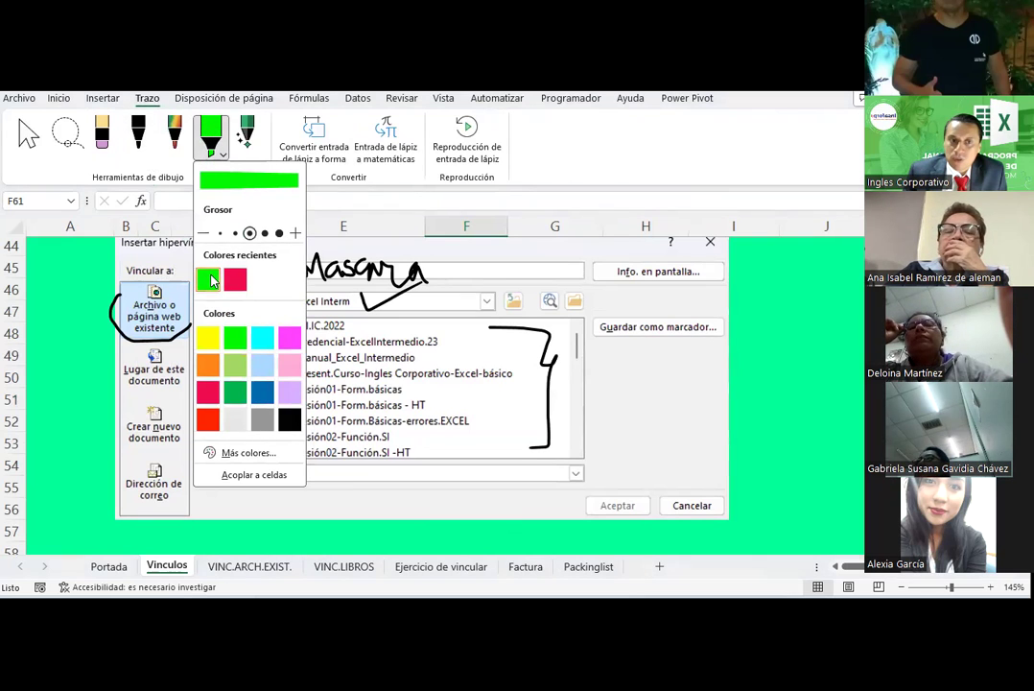
pyautogui.click(126, 301)
# Step: Highlight the link option, file names, 02-Excel Interm folder and handwritten 'Mascara' in green
pyautogui.moveTo(130, 302)
pyautogui.mouseDown()
pyautogui.moveTo(161, 326)
pyautogui.moveTo(470, 423)
pyautogui.mouseUp()
pyautogui.moveTo(278, 342); pyautogui.dragTo(451, 379)
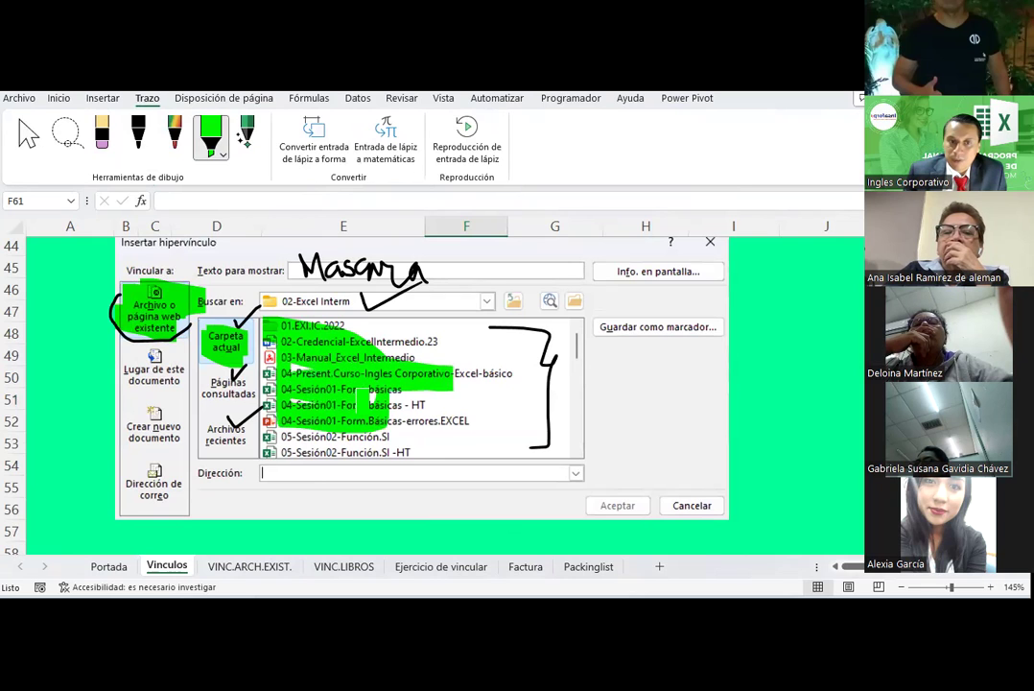
pyautogui.moveTo(300, 264); pyautogui.dragTo(442, 280)
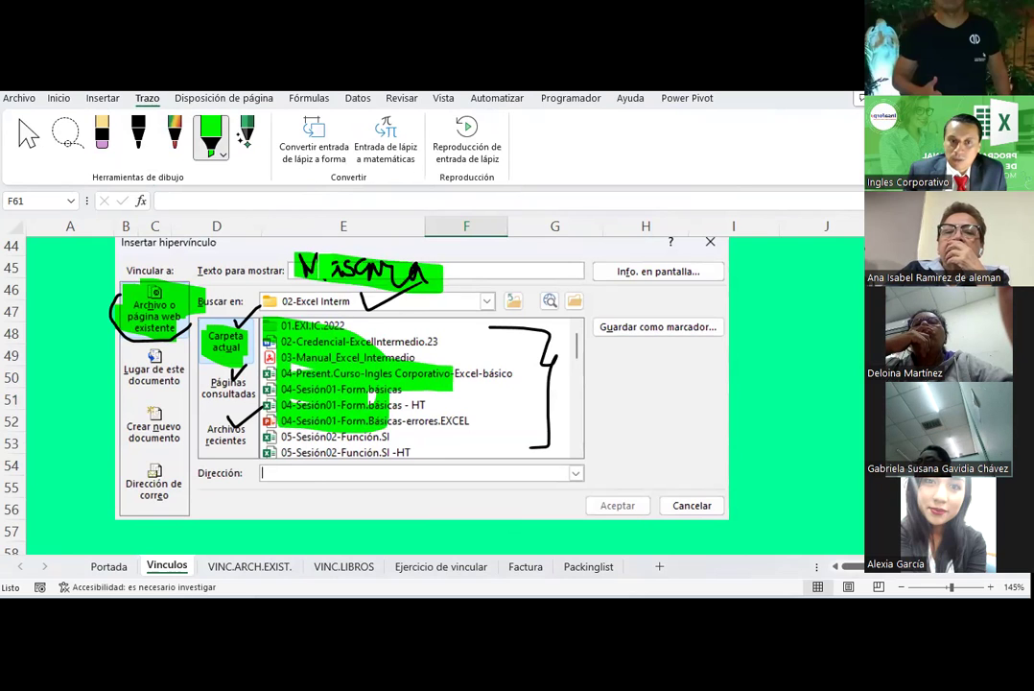
pyautogui.moveTo(261, 301); pyautogui.dragTo(484, 305)
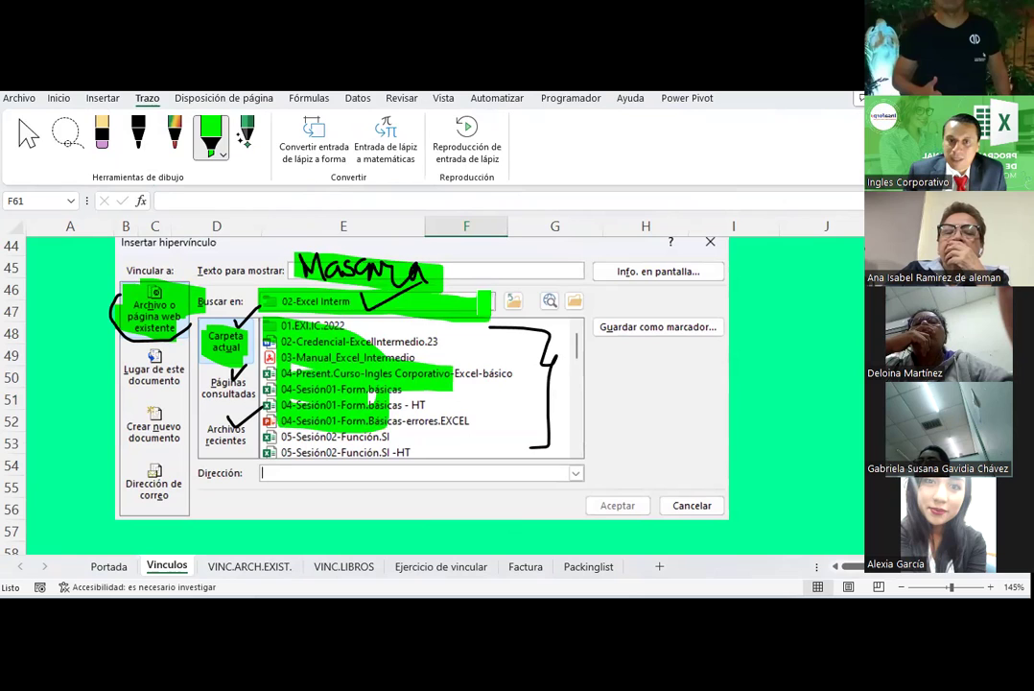
pyautogui.moveTo(261, 278); pyautogui.dragTo(446, 257)
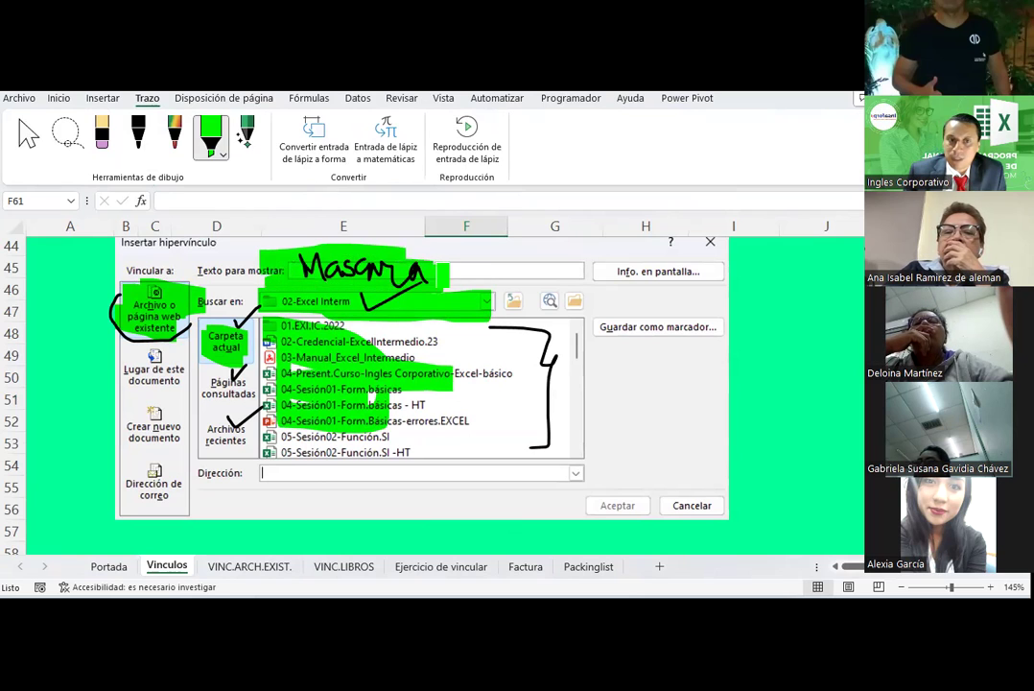
pyautogui.moveTo(377, 252); pyautogui.dragTo(274, 261)
pyautogui.hotkey('ctrl', 'z')
pyautogui.moveTo(201, 379); pyautogui.dragTo(206, 399)
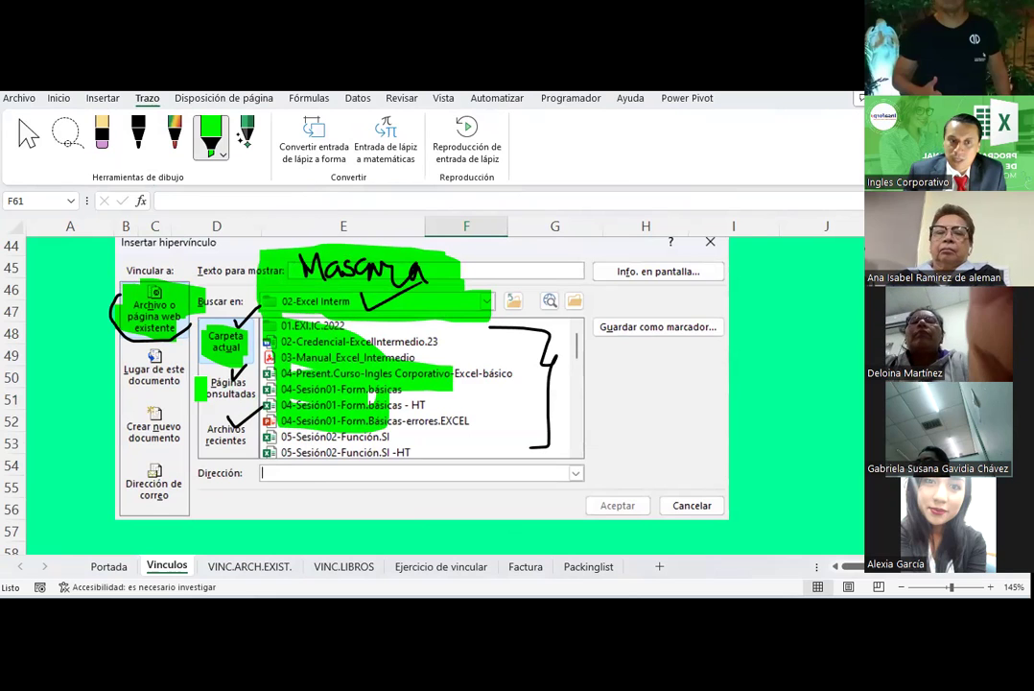
pyautogui.hotkey('ctrl', 'z')
pyautogui.moveTo(332, 444); pyautogui.dragTo(336, 460)
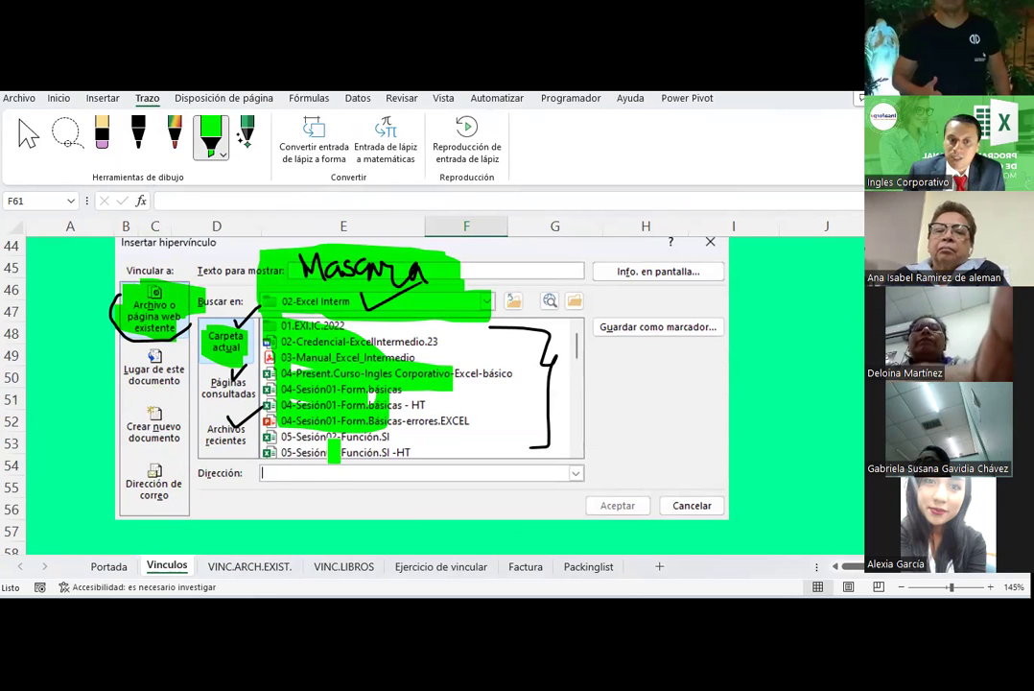
# Step: Go to the VINC.ARCH.EXIST. sheet and scroll up to 'Víncular archivos recientes' and step 1 'Carpeta actual'
pyautogui.click(257, 567)
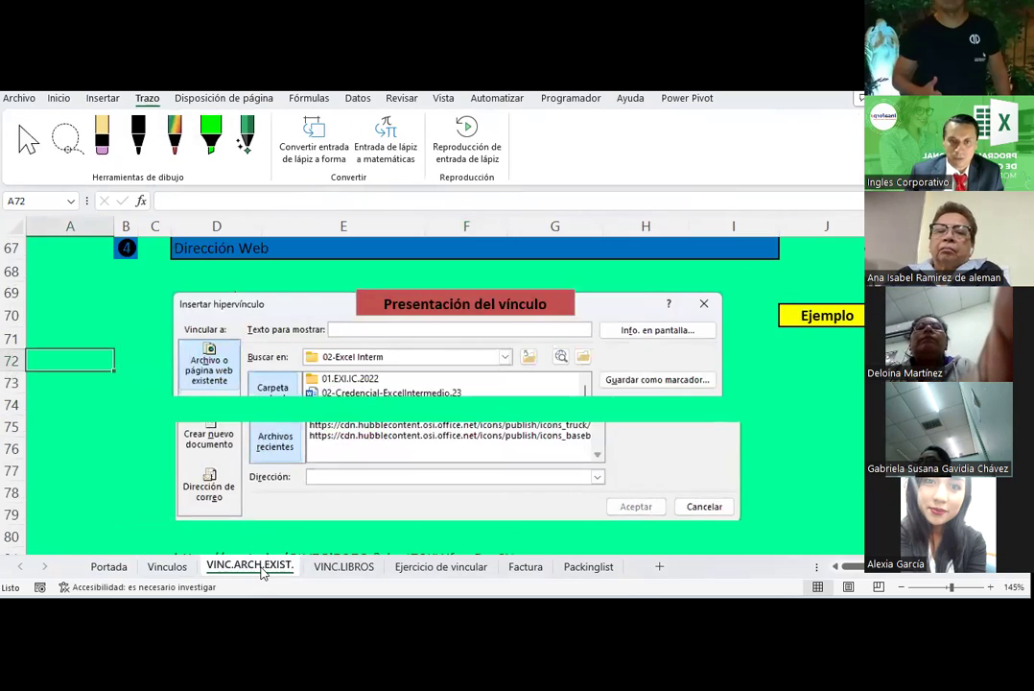
pyautogui.scroll(-1, 345, 464)
pyautogui.scroll(-4, 346, 464)
pyautogui.scroll(3, 346, 464)
pyautogui.scroll(1, 345, 464)
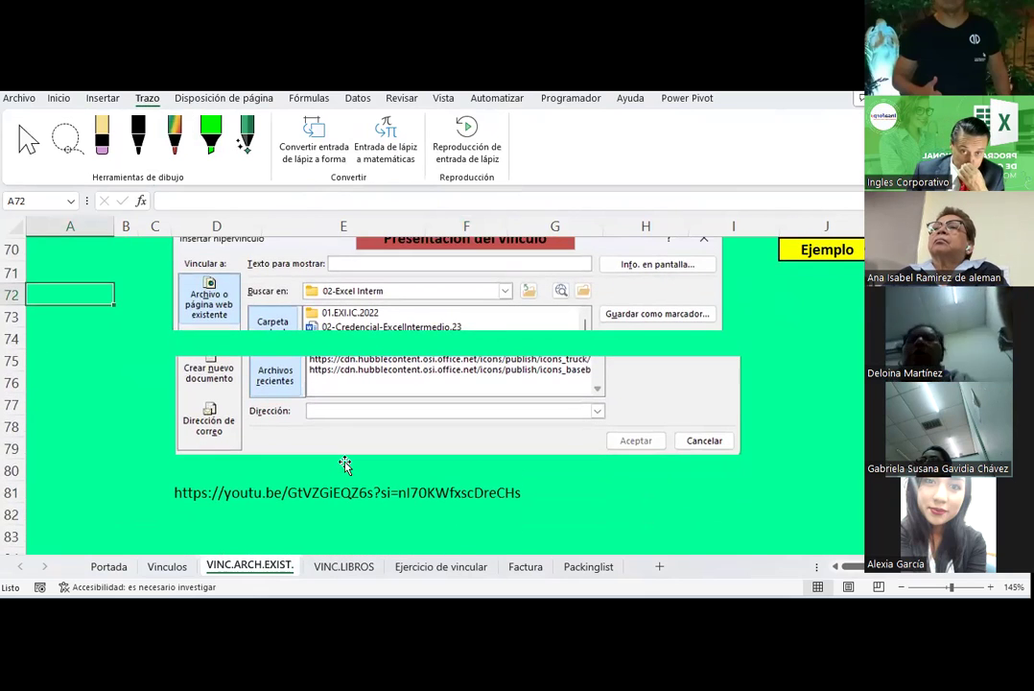
pyautogui.scroll(1, 346, 465)
pyautogui.scroll(2, 345, 464)
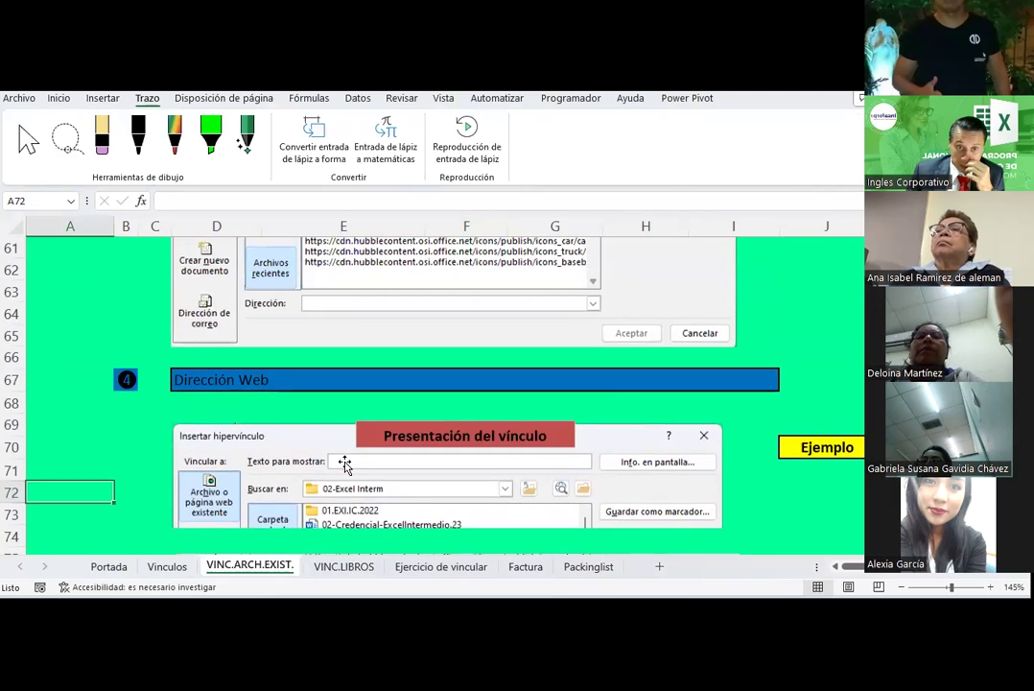
pyautogui.scroll(3, 345, 464)
pyautogui.scroll(6, 345, 464)
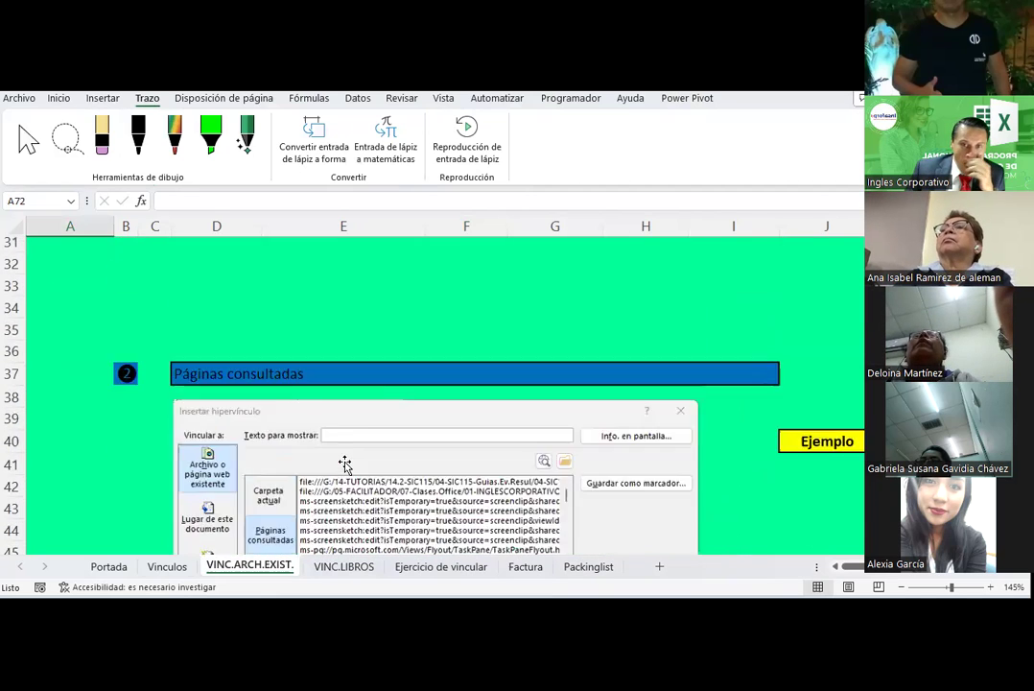
pyautogui.scroll(1, 346, 464)
pyautogui.scroll(3, 345, 465)
pyautogui.scroll(1, 346, 464)
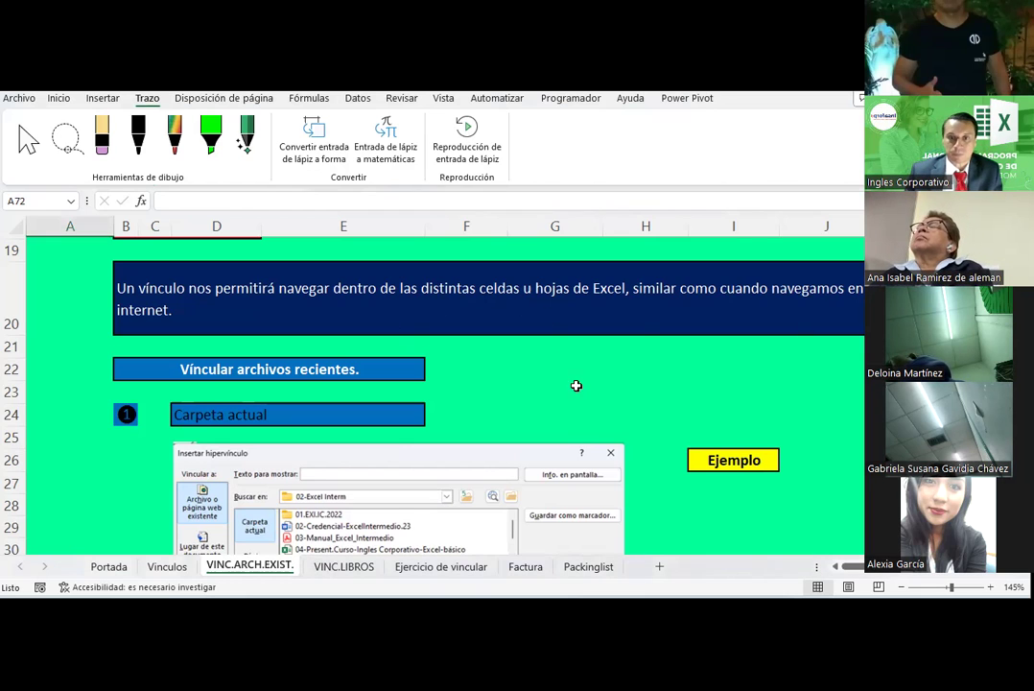
pyautogui.click(592, 389)
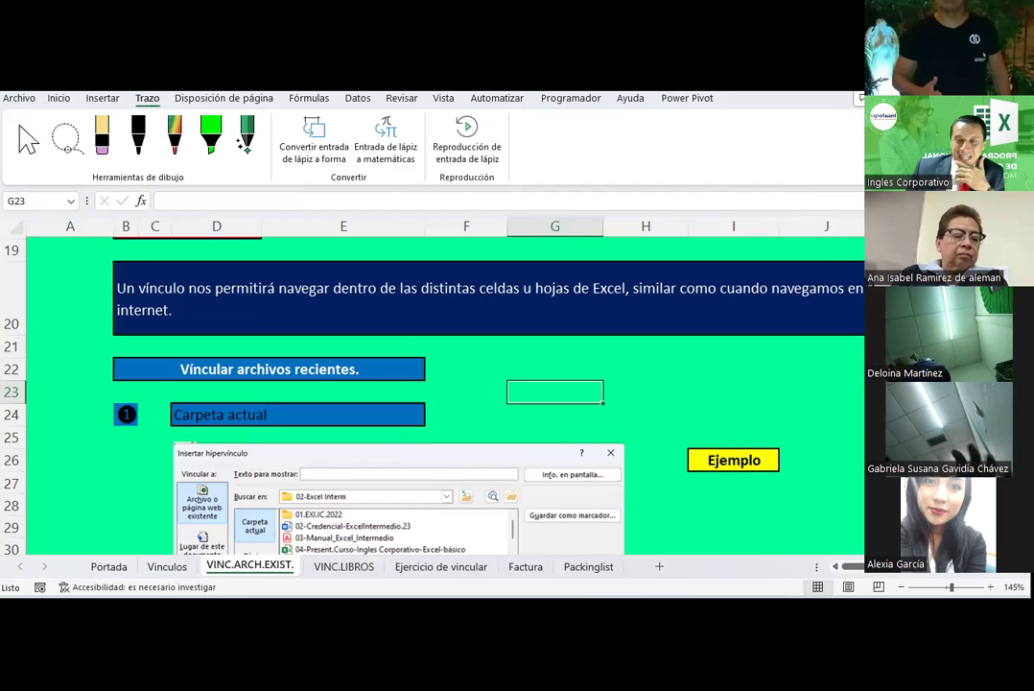
pyautogui.click(820, 392)
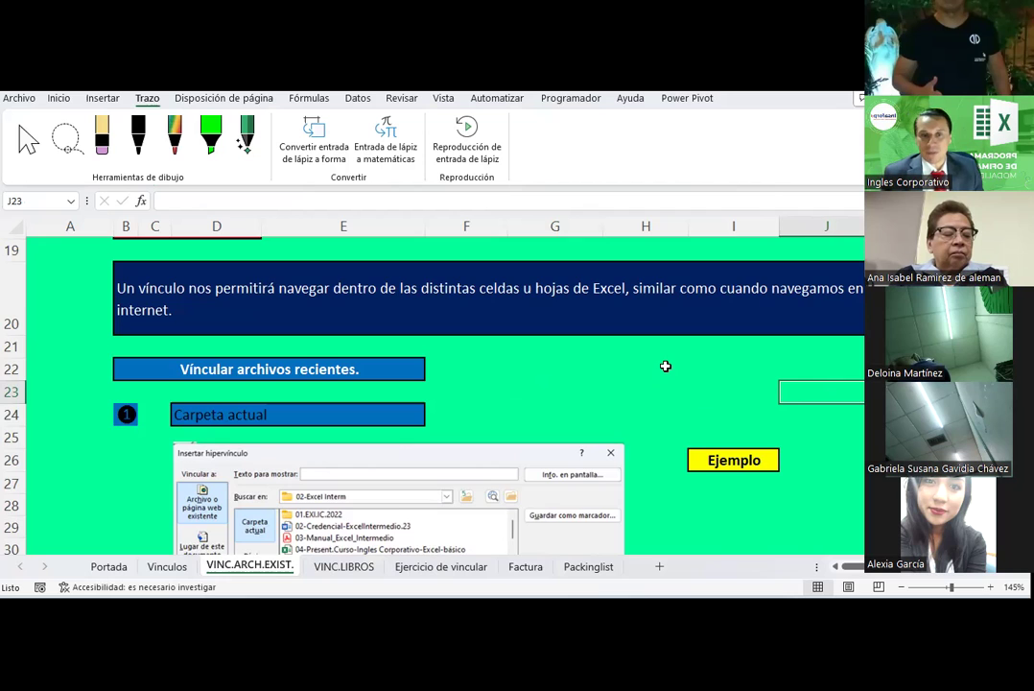
pyautogui.scroll(-1, 667, 366)
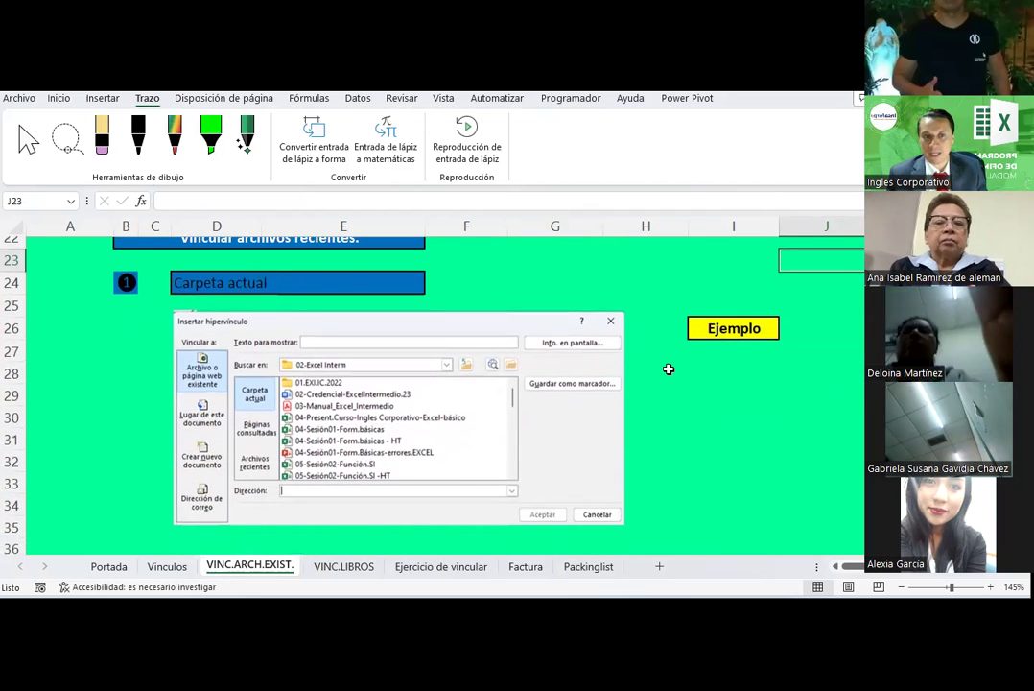
pyautogui.click(717, 378)
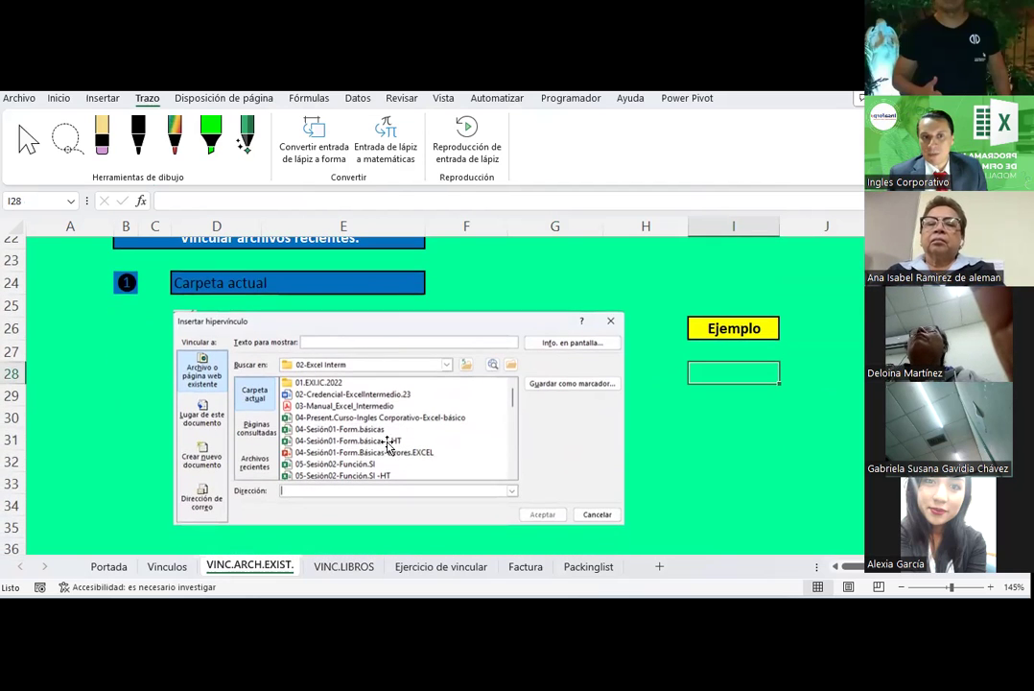
pyautogui.scroll(-2, 367, 348)
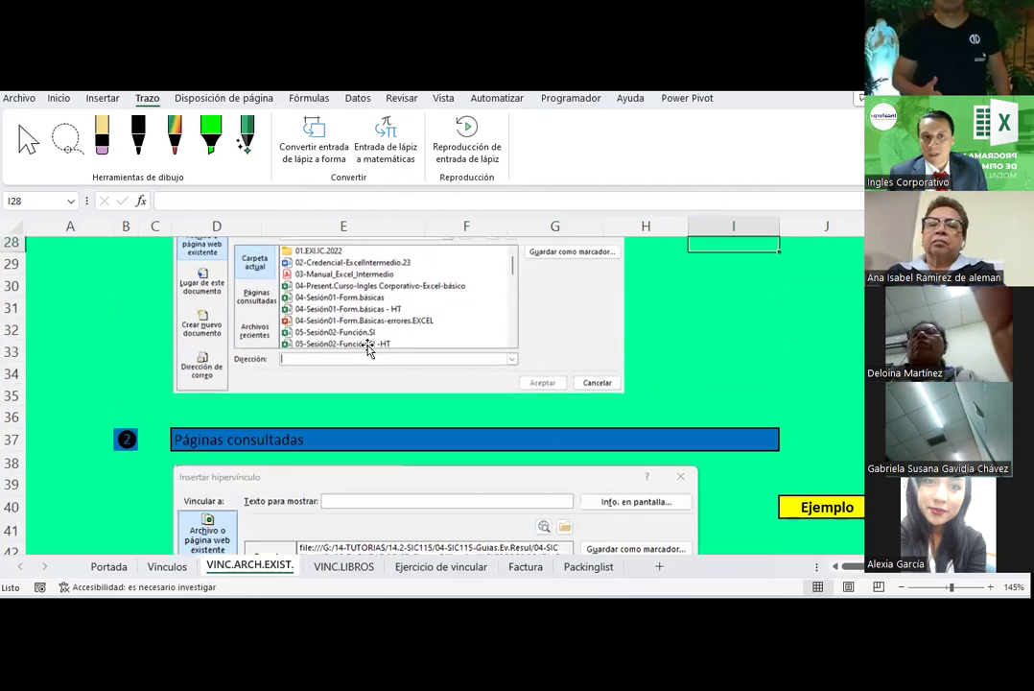
pyautogui.scroll(-3, 367, 347)
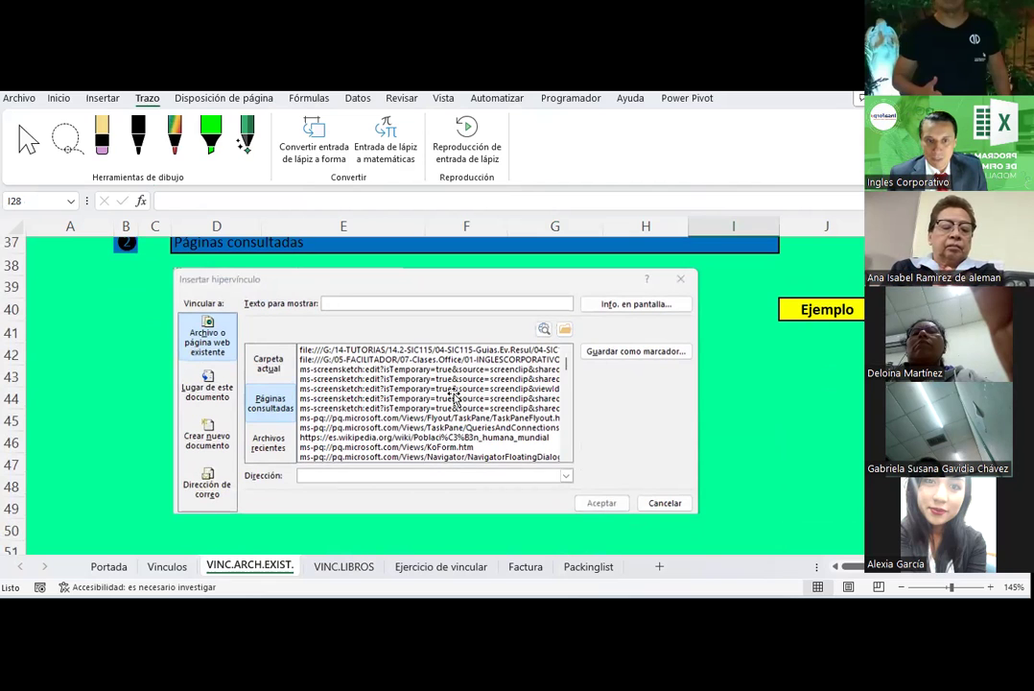
pyautogui.scroll(-2, 457, 398)
pyautogui.scroll(-3, 456, 399)
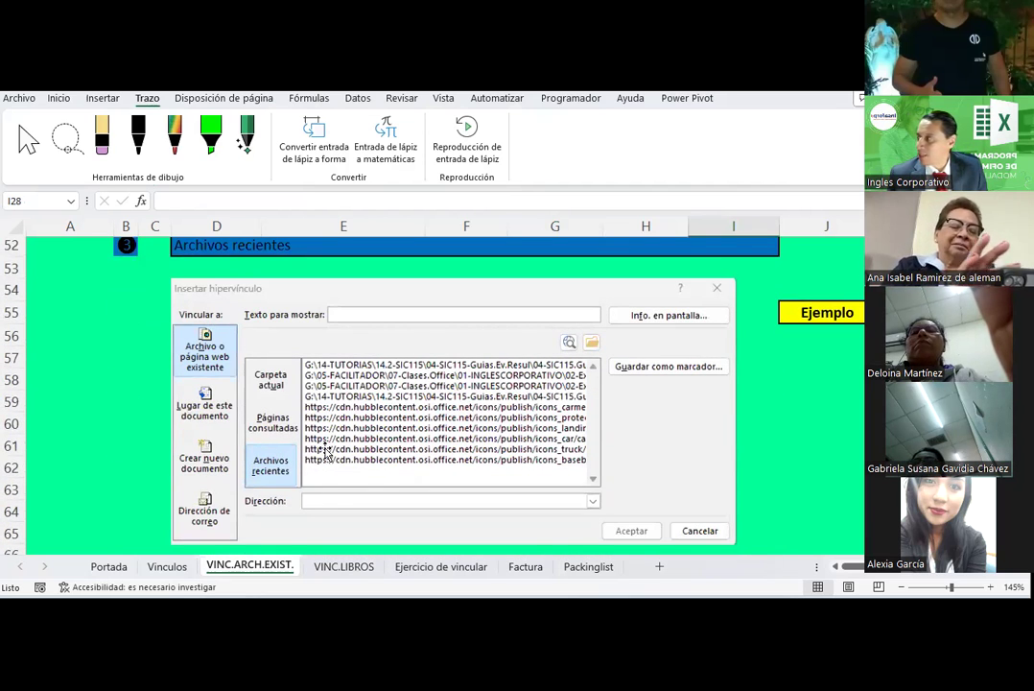
pyautogui.scroll(1, 488, 407)
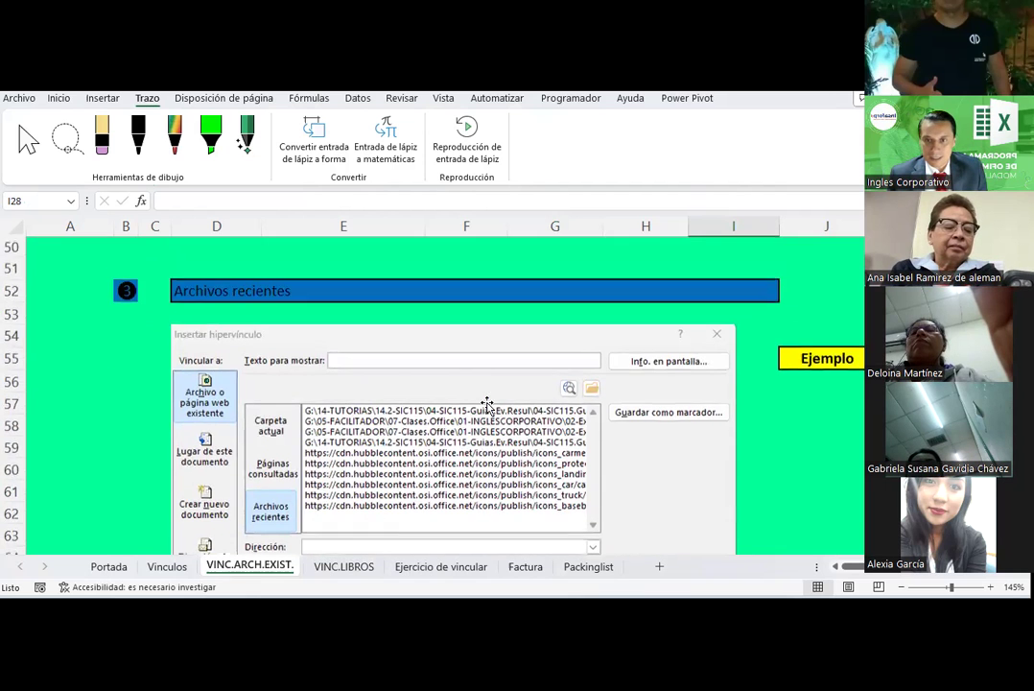
pyautogui.scroll(4, 488, 406)
pyautogui.scroll(3, 487, 407)
pyautogui.scroll(3, 487, 407)
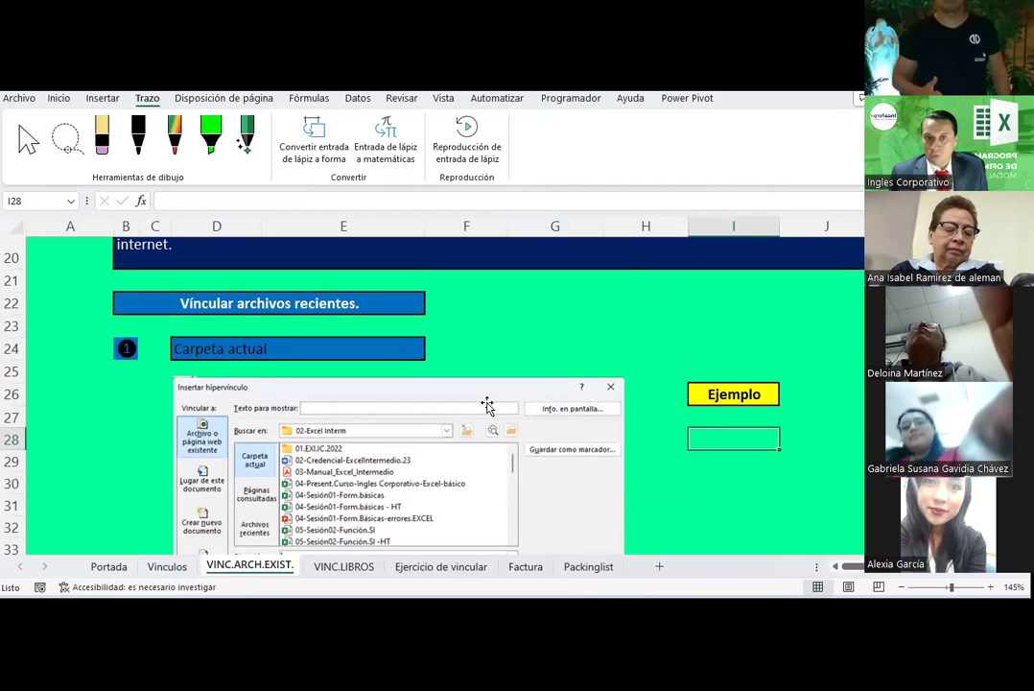
pyautogui.scroll(-1, 487, 407)
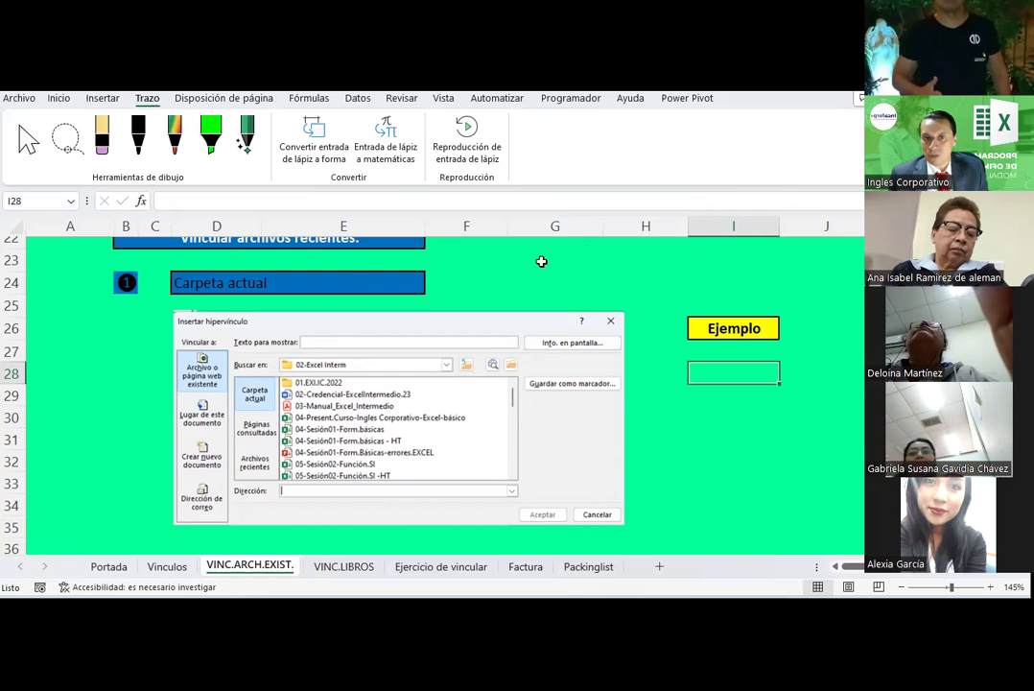
pyautogui.moveTo(97, 259); pyautogui.dragTo(859, 547)
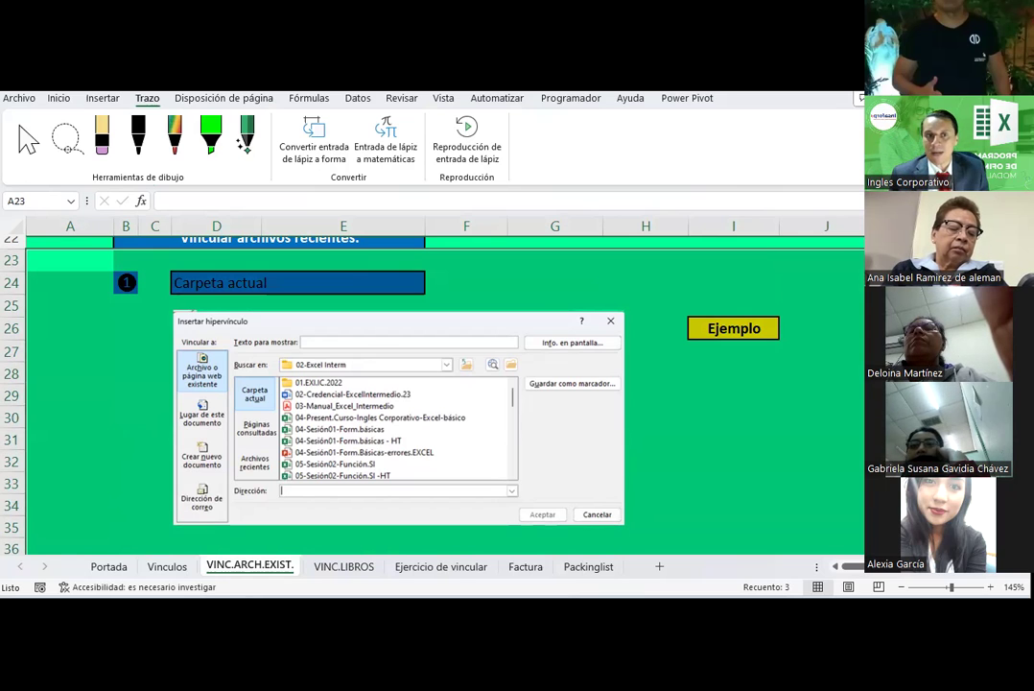
# Step: Give cell I28 a thick outside border, dark blue fill and white text
pyautogui.click(752, 362)
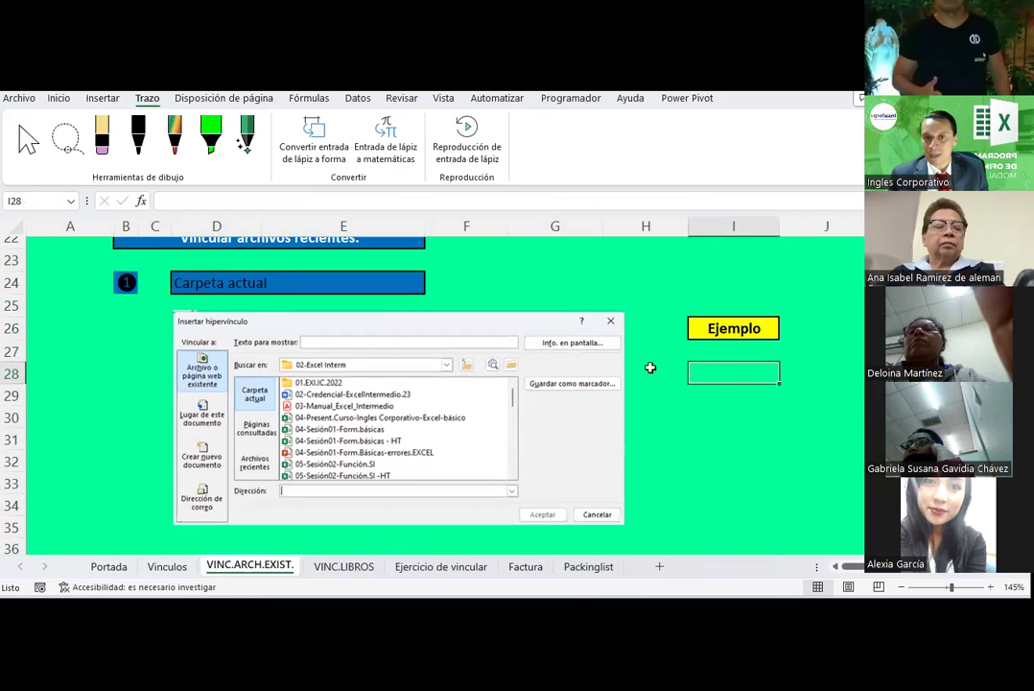
pyautogui.click(58, 97)
pyautogui.click(216, 153)
pyautogui.click(183, 152)
pyautogui.click(183, 151)
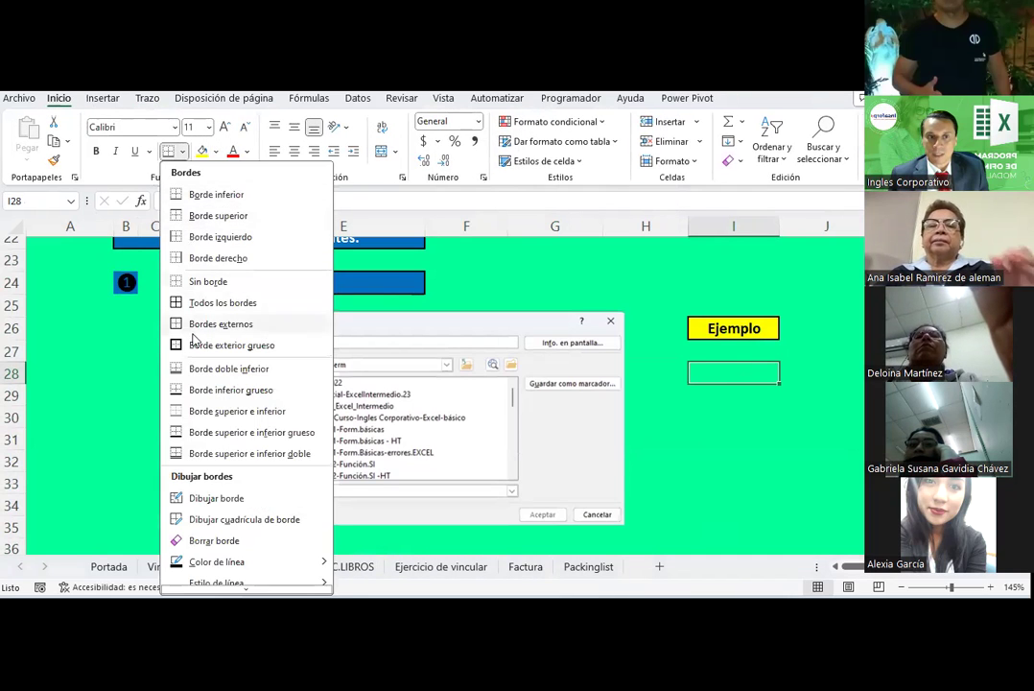
pyautogui.click(216, 344)
pyautogui.click(216, 151)
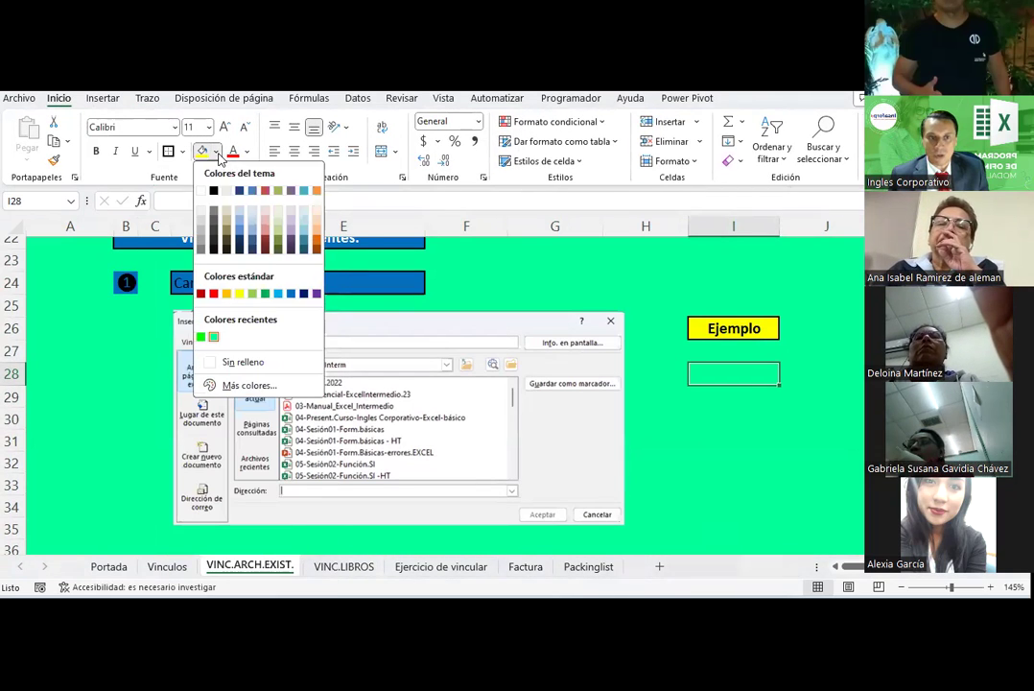
pyautogui.click(301, 294)
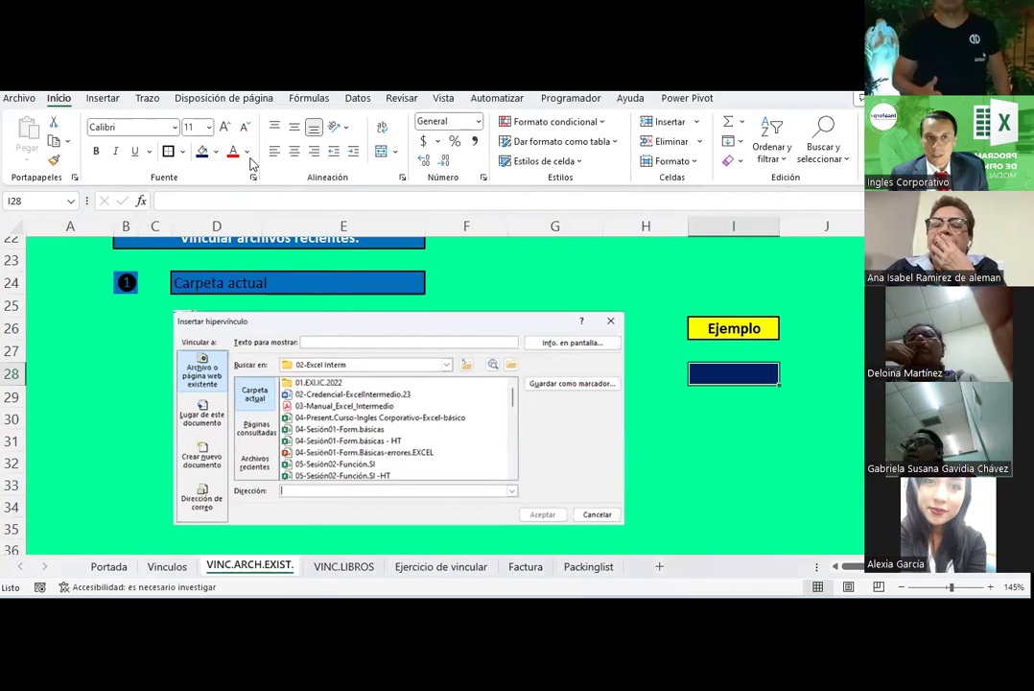
pyautogui.click(247, 151)
pyautogui.click(238, 212)
pyautogui.click(731, 424)
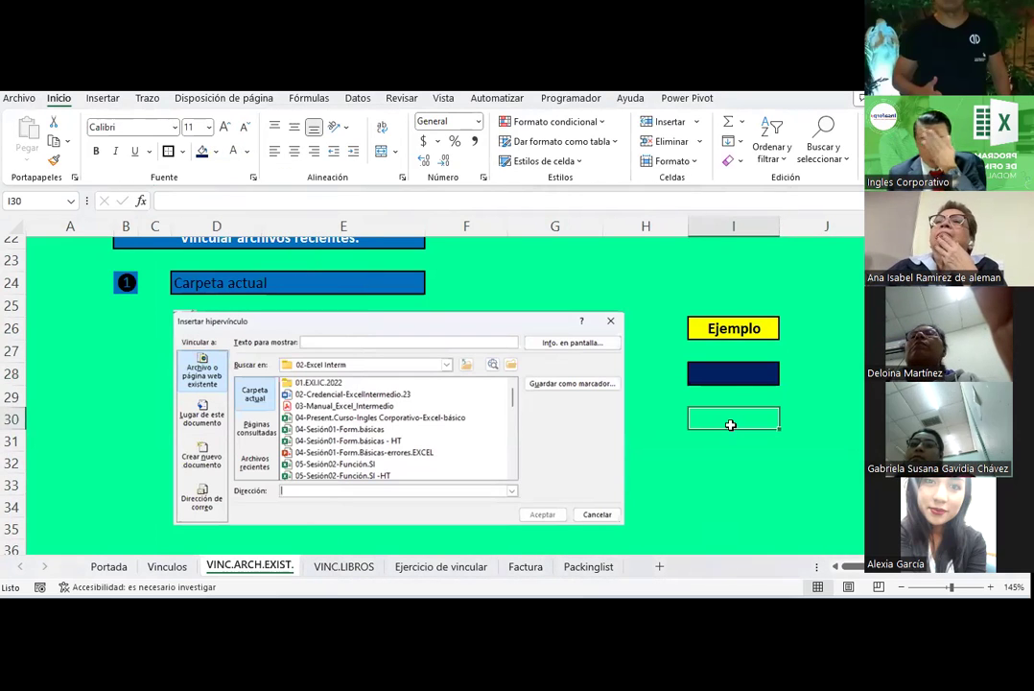
# Step: Hyperlink I28 to the 01.EXI.IC.2022 folder with display text EXCEL INTERMEDIO
pyautogui.click(735, 376)
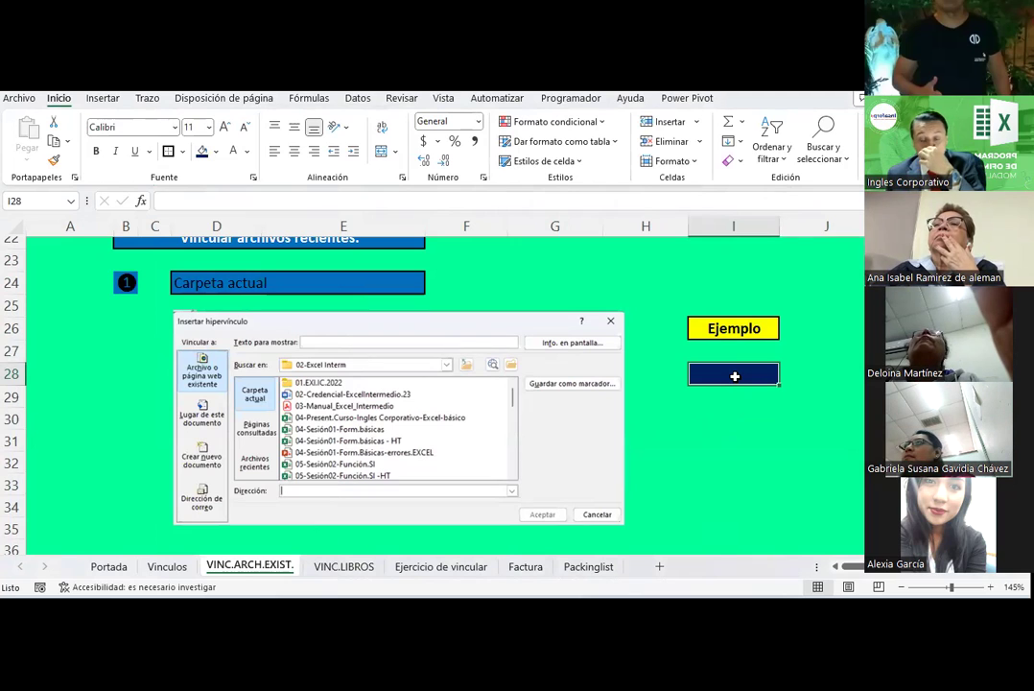
pyautogui.rightClick(735, 376)
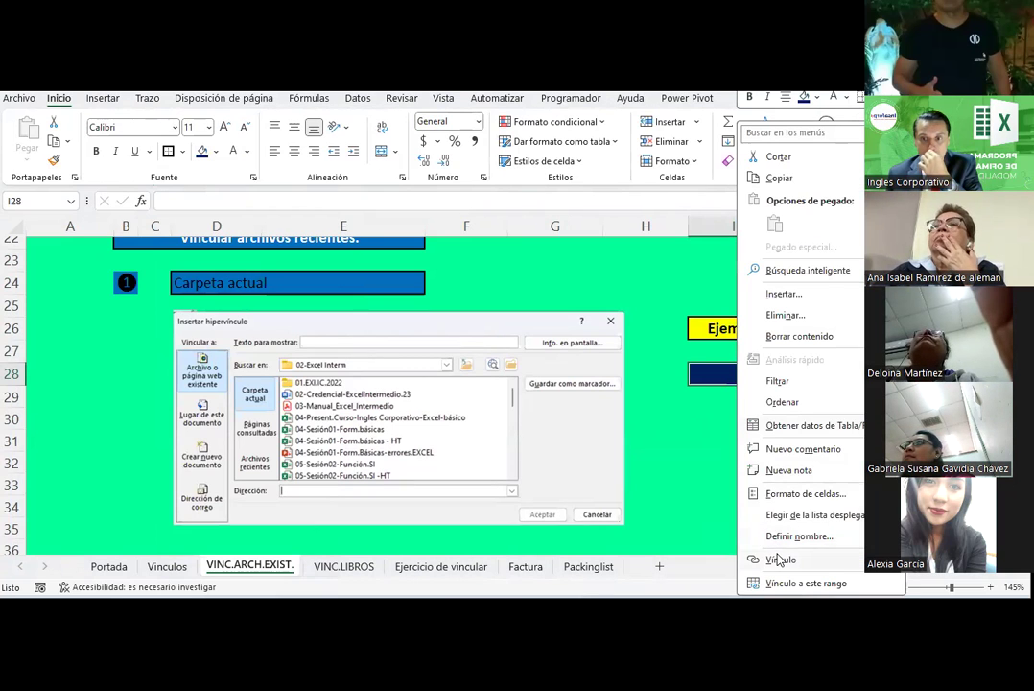
pyautogui.click(781, 560)
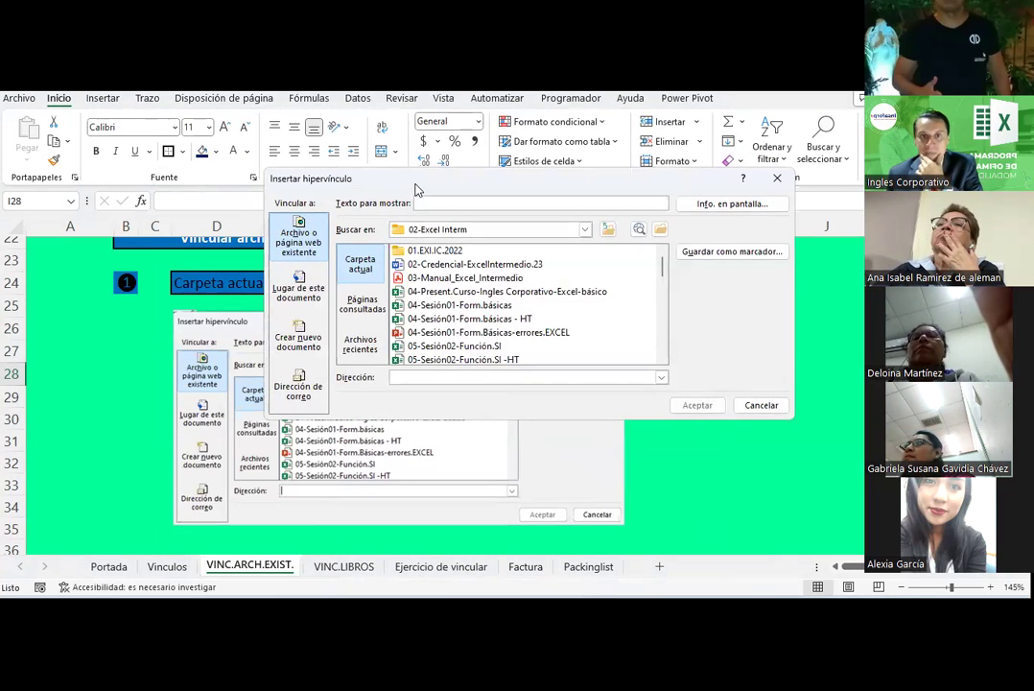
pyautogui.moveTo(411, 180); pyautogui.dragTo(323, 75)
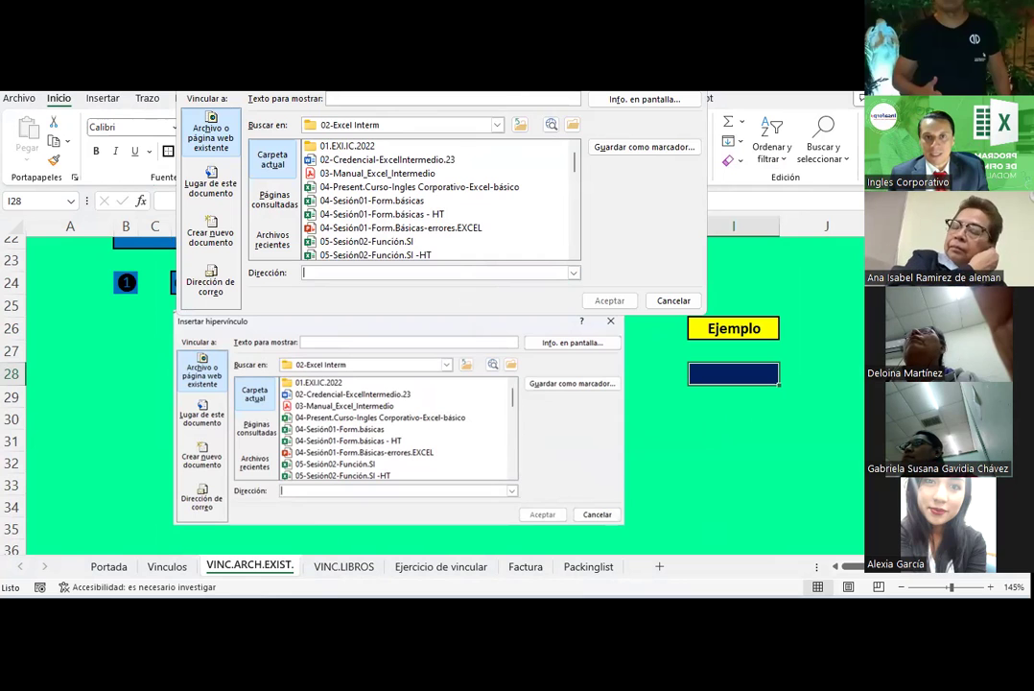
pyautogui.moveTo(387, 112); pyautogui.dragTo(357, 222)
pyautogui.write('E')
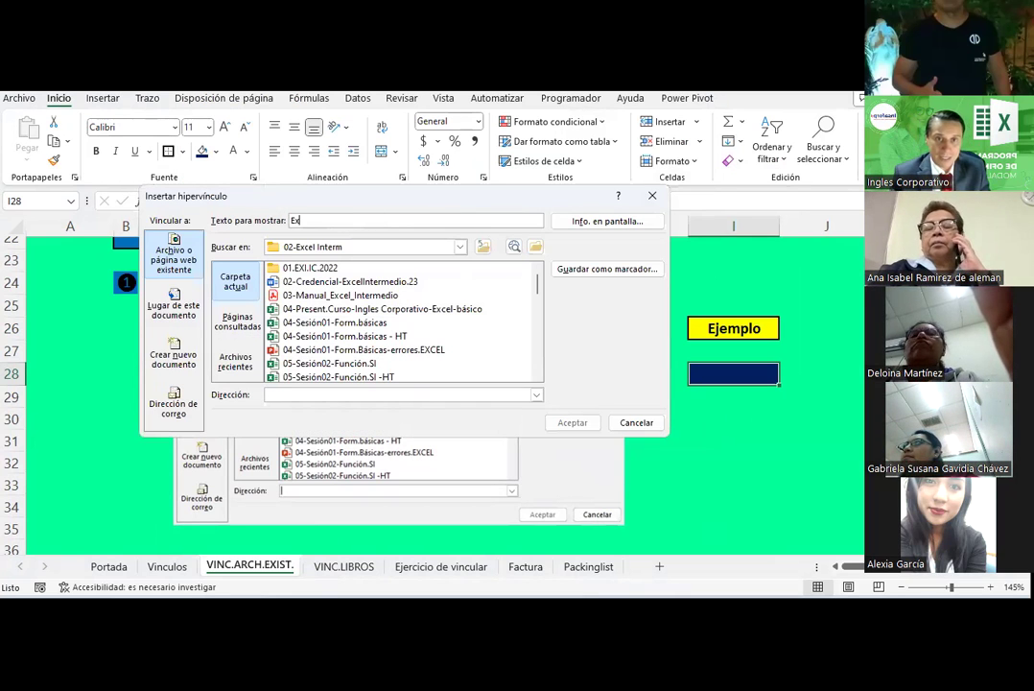
pyautogui.write('CEL I')
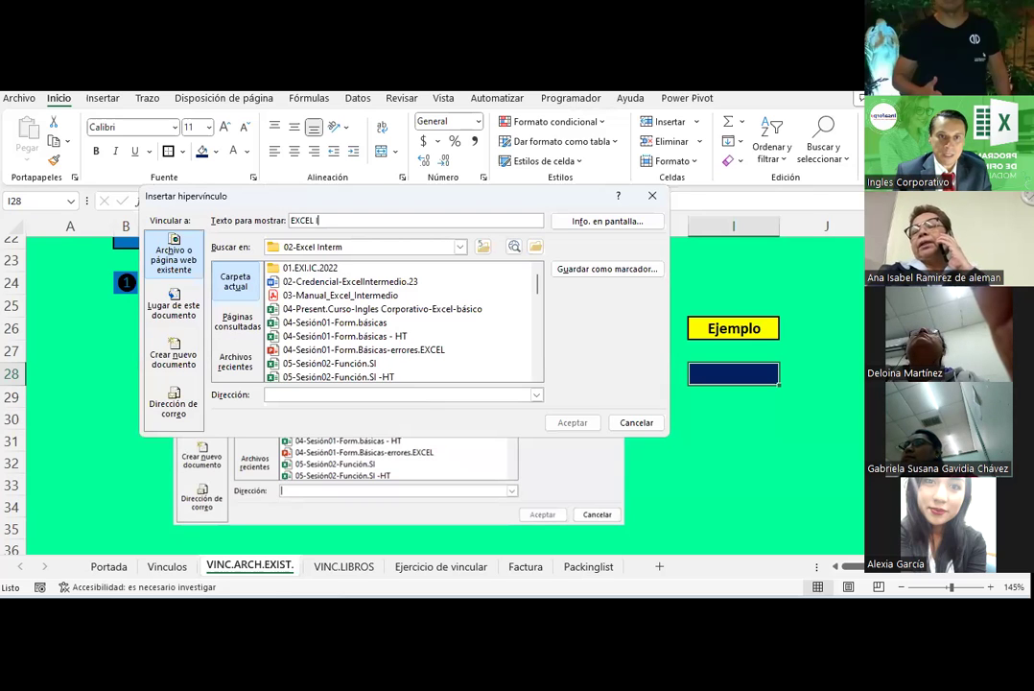
pyautogui.write('NTERMEDIO')
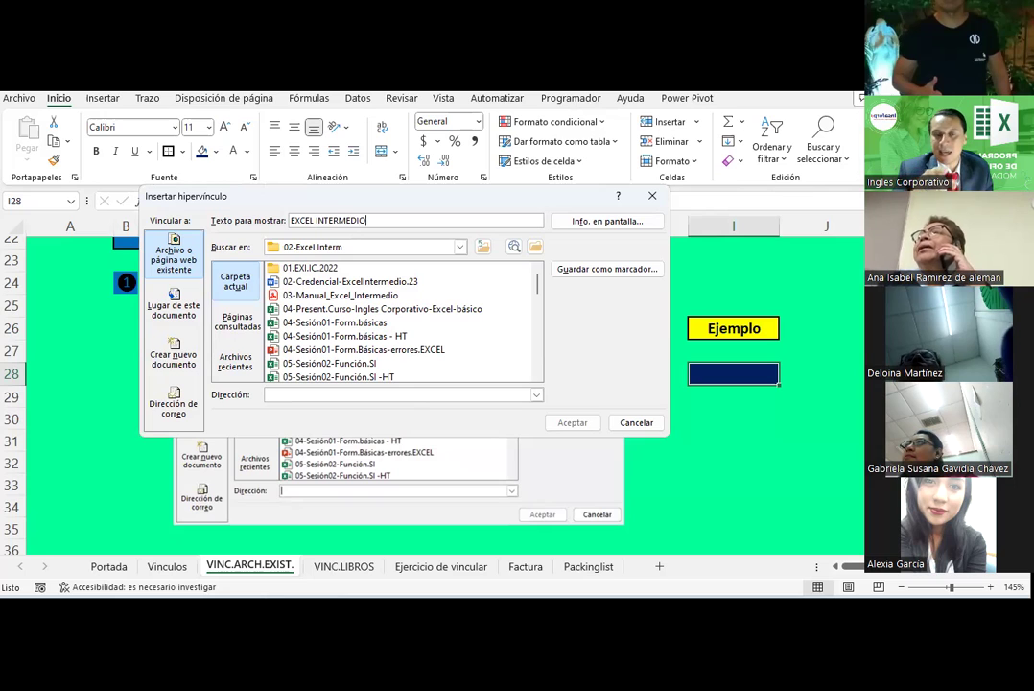
pyautogui.click(310, 270)
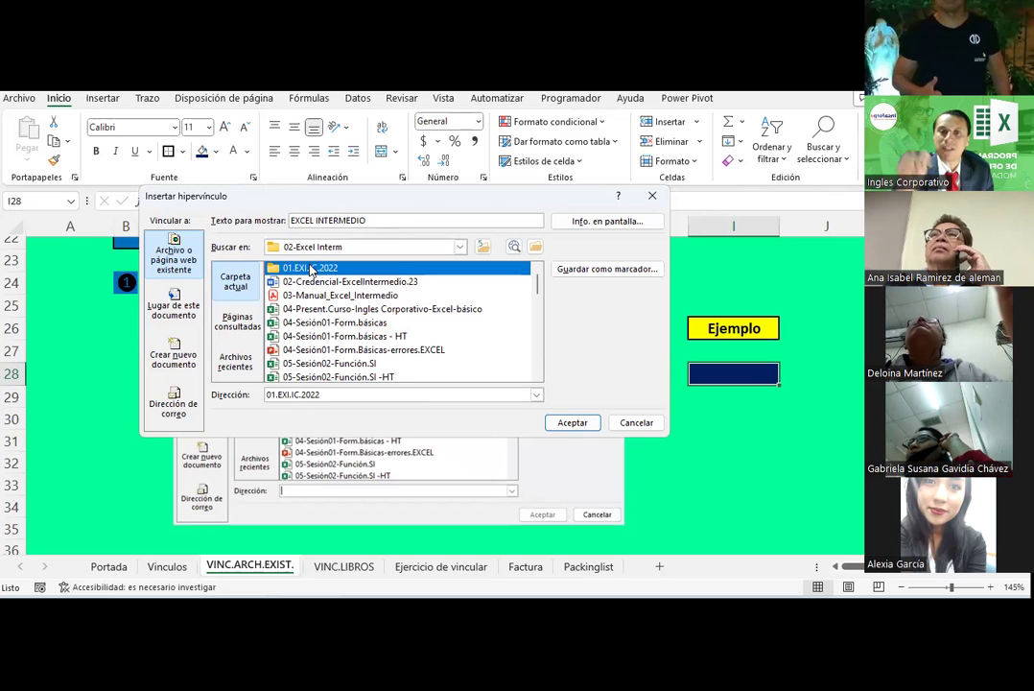
pyautogui.click(573, 425)
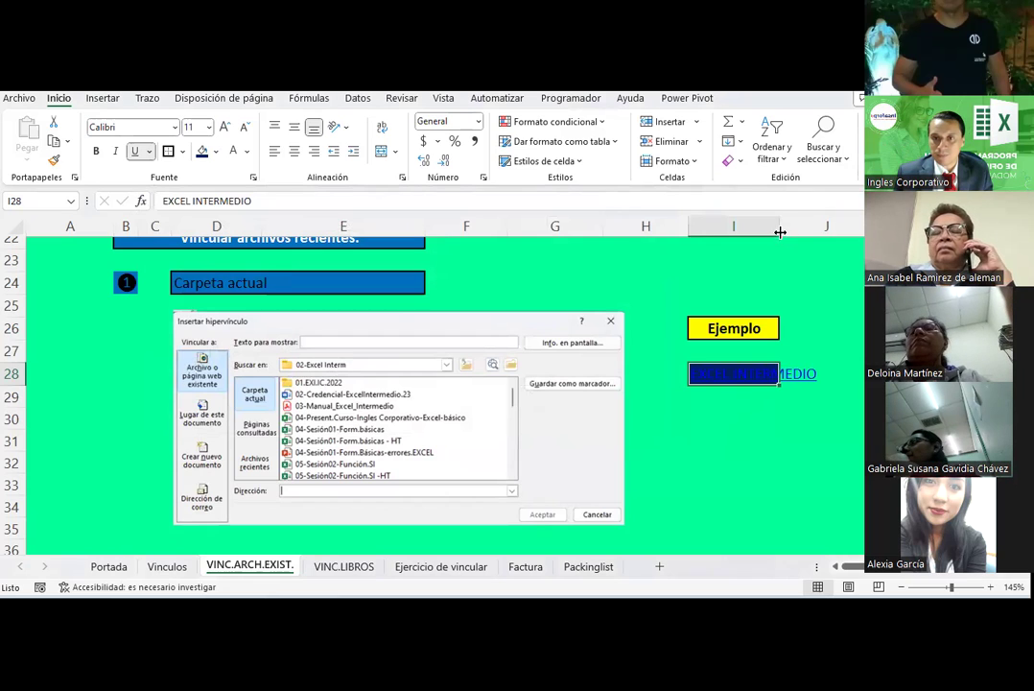
# Step: Autofit column I to fit EXCEL INTERMEDIO and change I28's fill to light orange
pyautogui.doubleClick(779, 226)
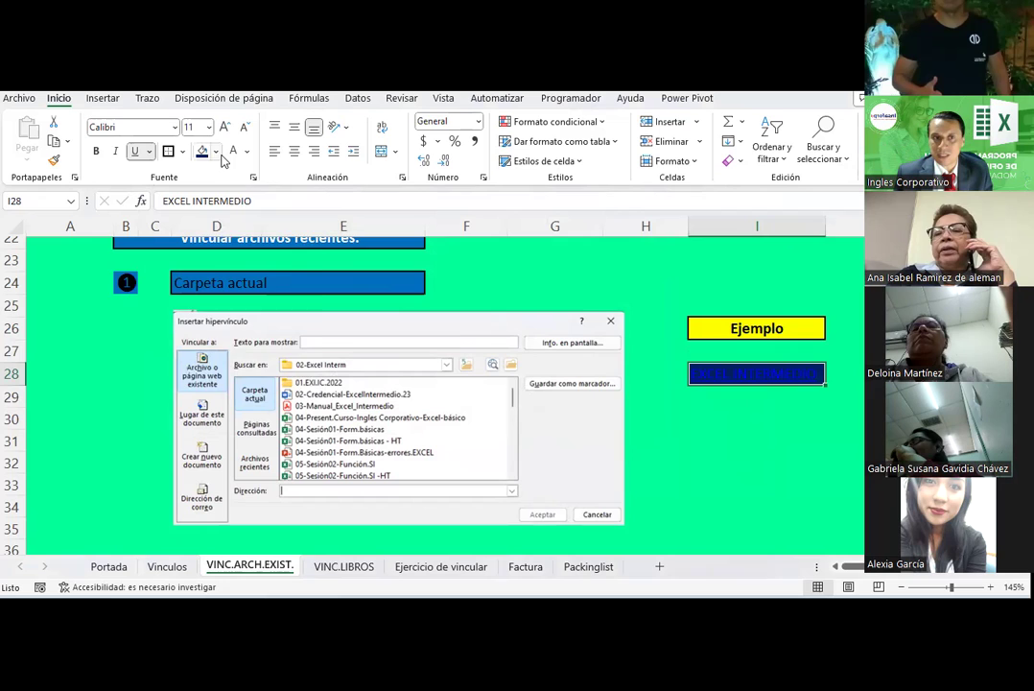
pyautogui.click(216, 152)
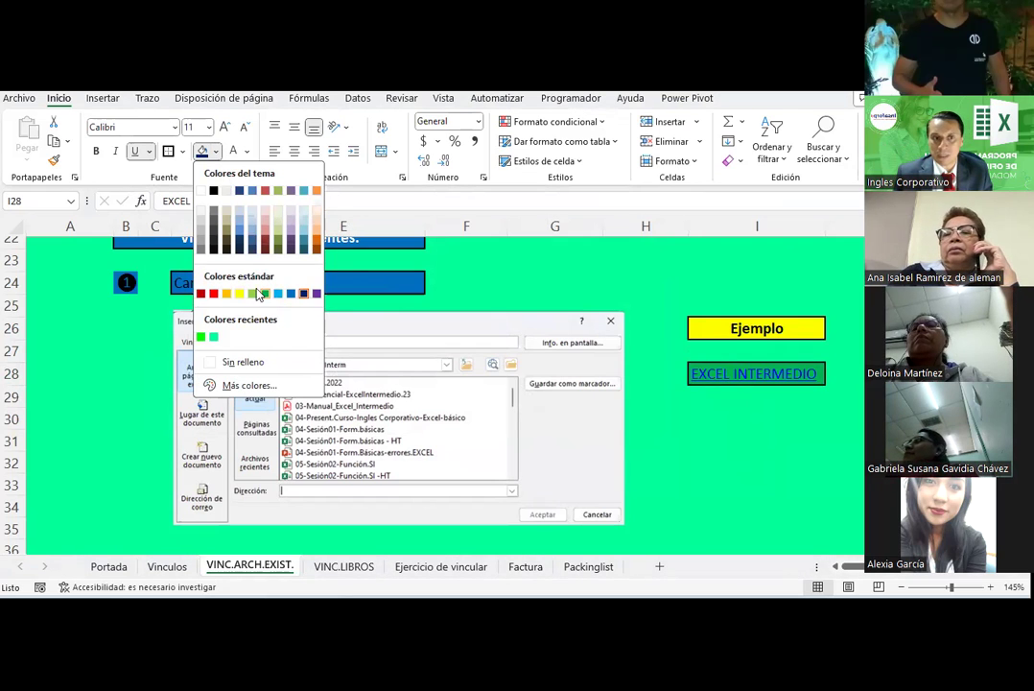
pyautogui.click(316, 236)
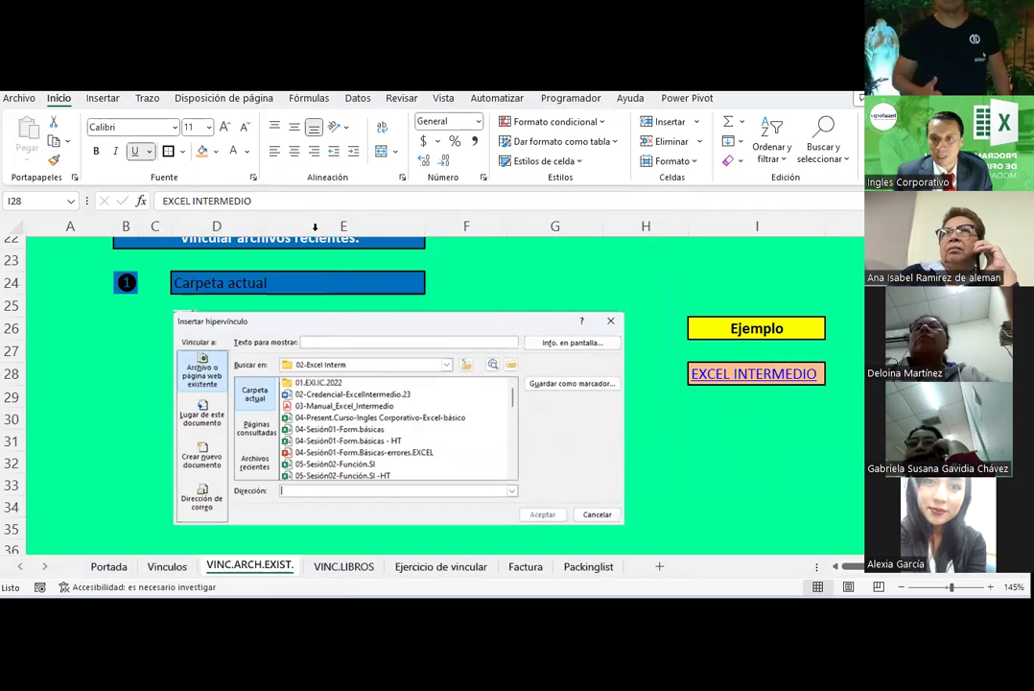
pyautogui.click(753, 412)
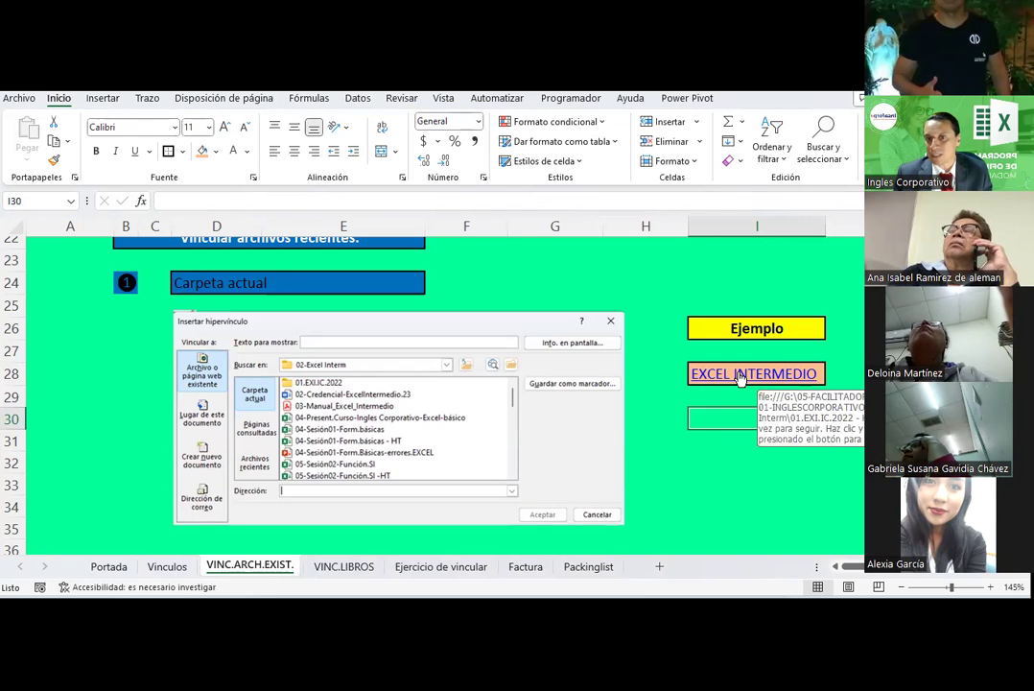
pyautogui.rightClick(740, 380)
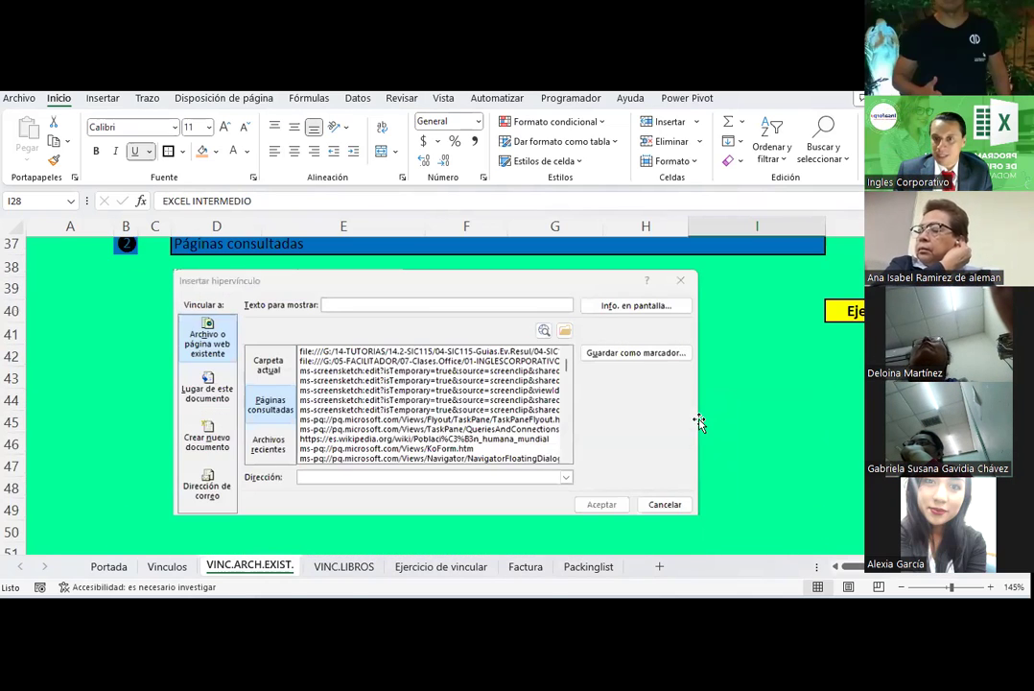
# Step: Fill cell J42 light orange and browse the Páginas consultadas list of visited pages
pyautogui.click(201, 150)
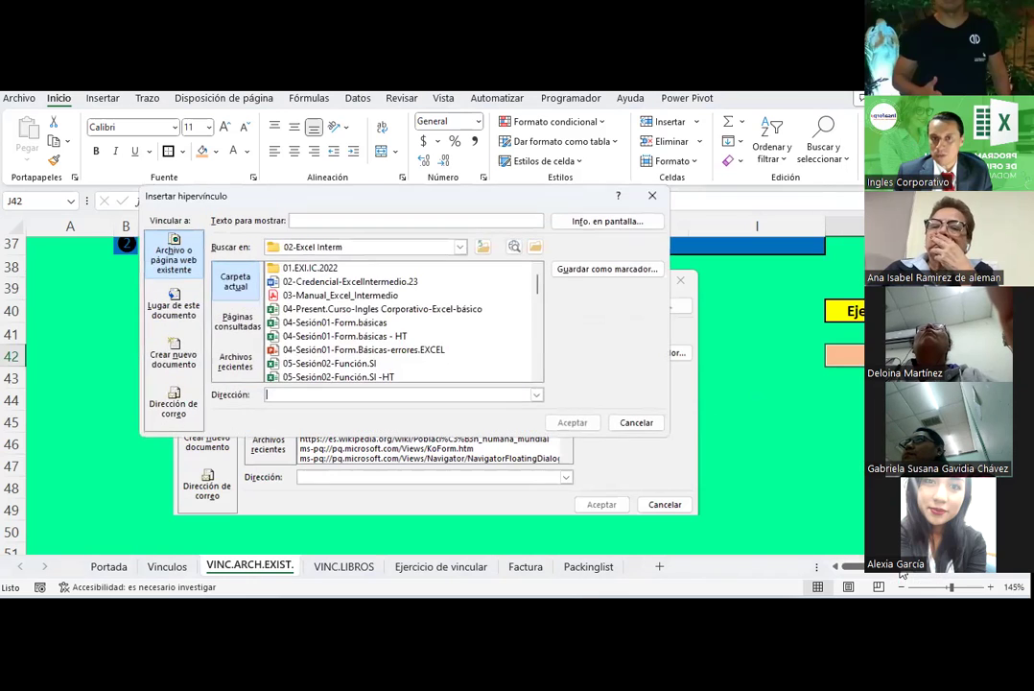
pyautogui.click(251, 331)
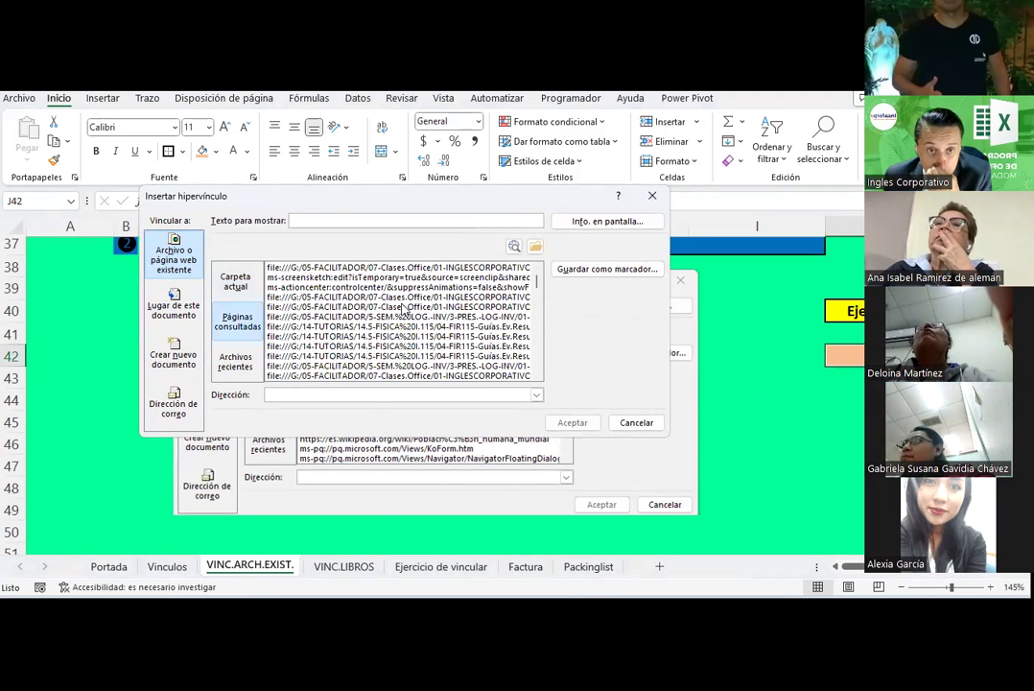
pyautogui.scroll(-2, 403, 309)
pyautogui.scroll(-2, 403, 309)
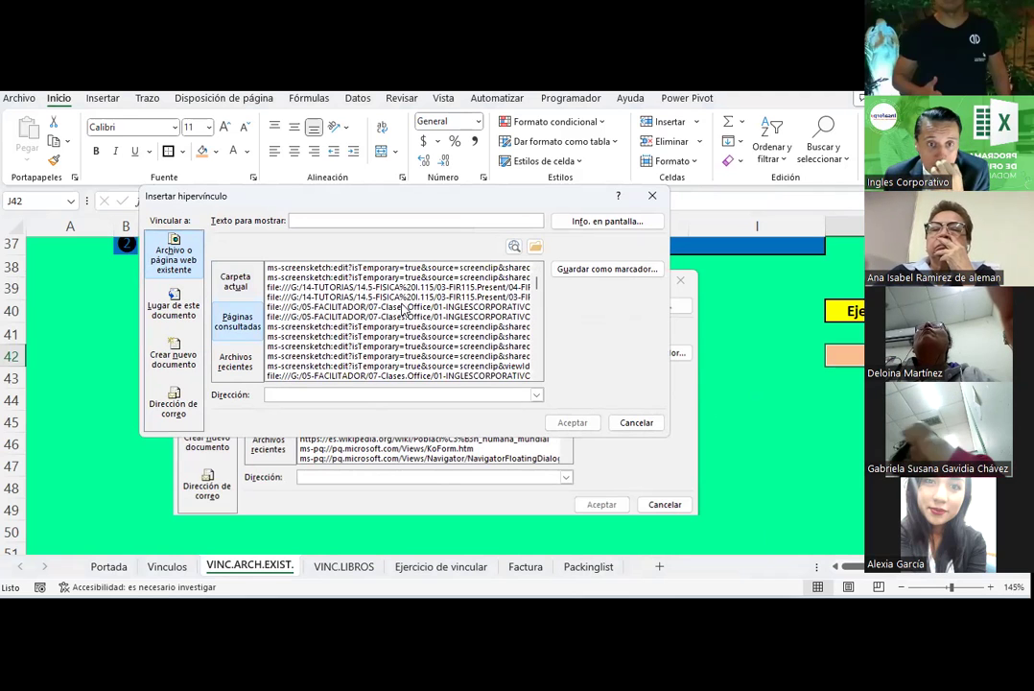
pyautogui.scroll(1, 403, 309)
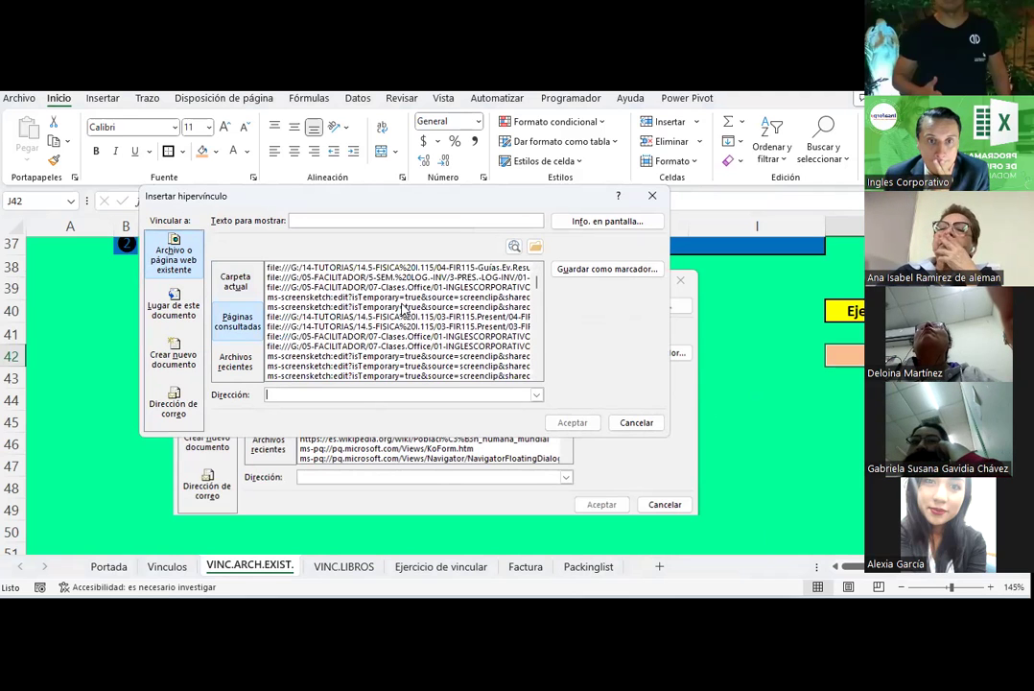
pyautogui.scroll(-1, 403, 309)
pyautogui.scroll(-1, 403, 309)
pyautogui.scroll(-1, 403, 309)
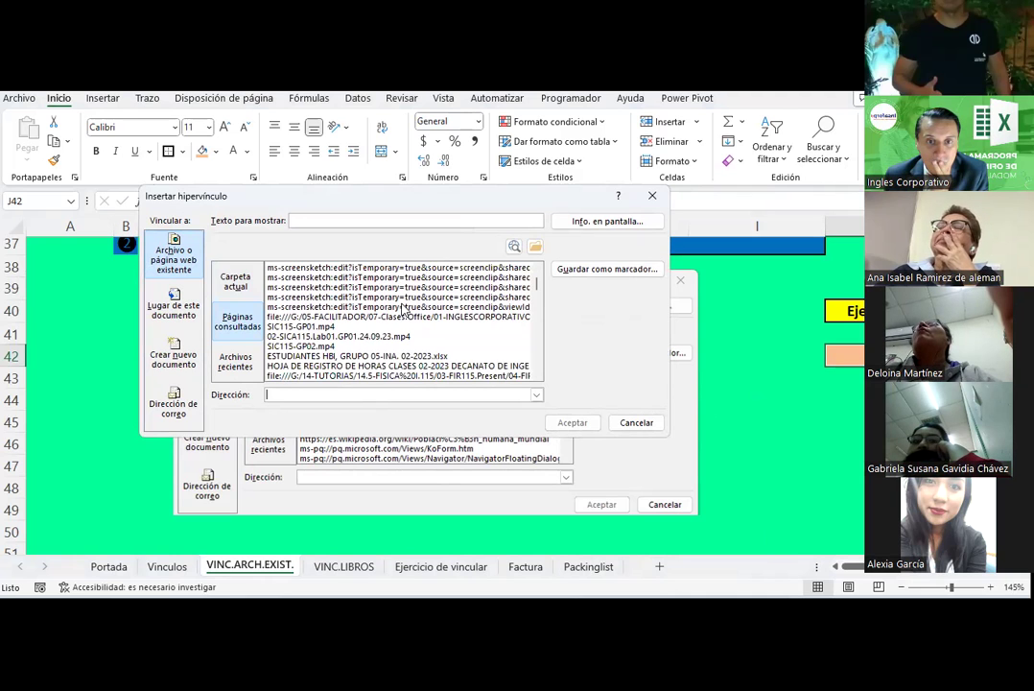
pyautogui.scroll(-1, 403, 309)
pyautogui.scroll(-1, 403, 309)
pyautogui.scroll(-1, 404, 309)
pyautogui.scroll(-1, 403, 309)
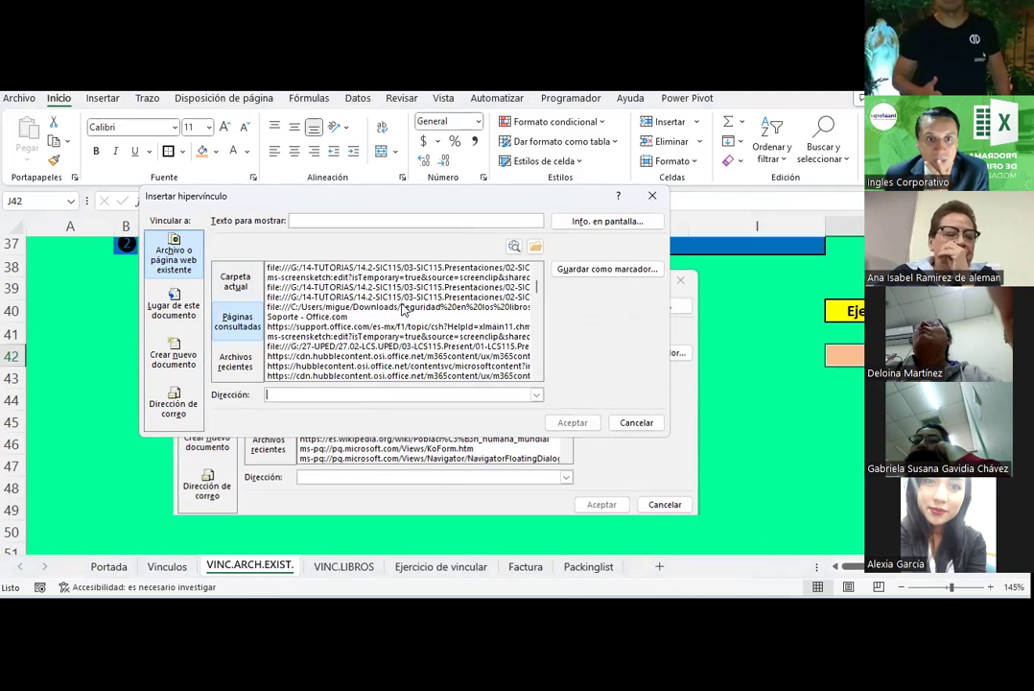
pyautogui.scroll(-1, 403, 309)
pyautogui.scroll(-1, 403, 309)
pyautogui.scroll(-1, 404, 309)
pyautogui.scroll(-1, 405, 309)
pyautogui.scroll(-1, 404, 309)
pyautogui.scroll(-1, 404, 309)
pyautogui.scroll(-1, 403, 309)
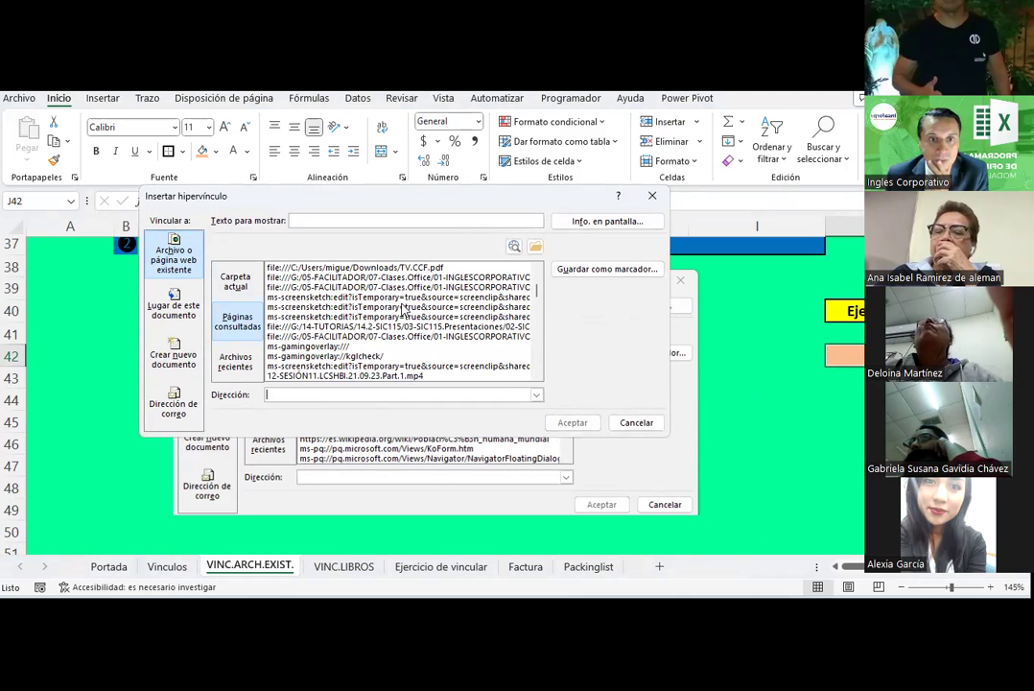
pyautogui.scroll(-1, 403, 309)
pyautogui.scroll(-1, 403, 309)
pyautogui.scroll(-1, 404, 309)
pyautogui.scroll(-1, 404, 309)
pyautogui.scroll(-1, 404, 309)
pyautogui.scroll(-1, 404, 309)
pyautogui.scroll(-1, 404, 309)
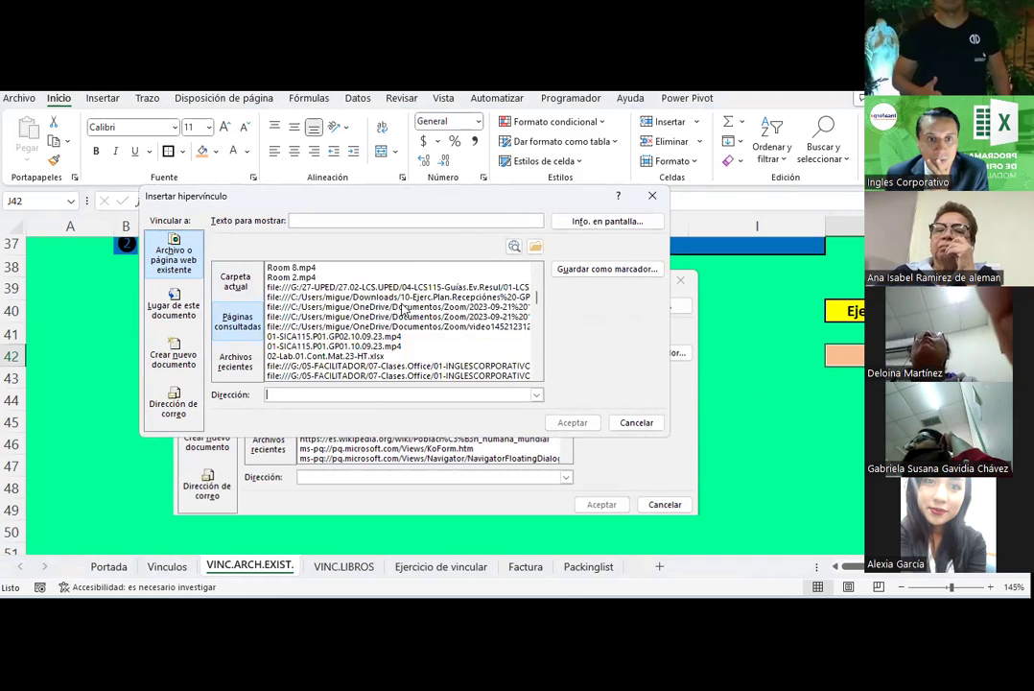
pyautogui.scroll(-1, 404, 309)
pyautogui.scroll(-1, 404, 309)
pyautogui.scroll(-2, 404, 309)
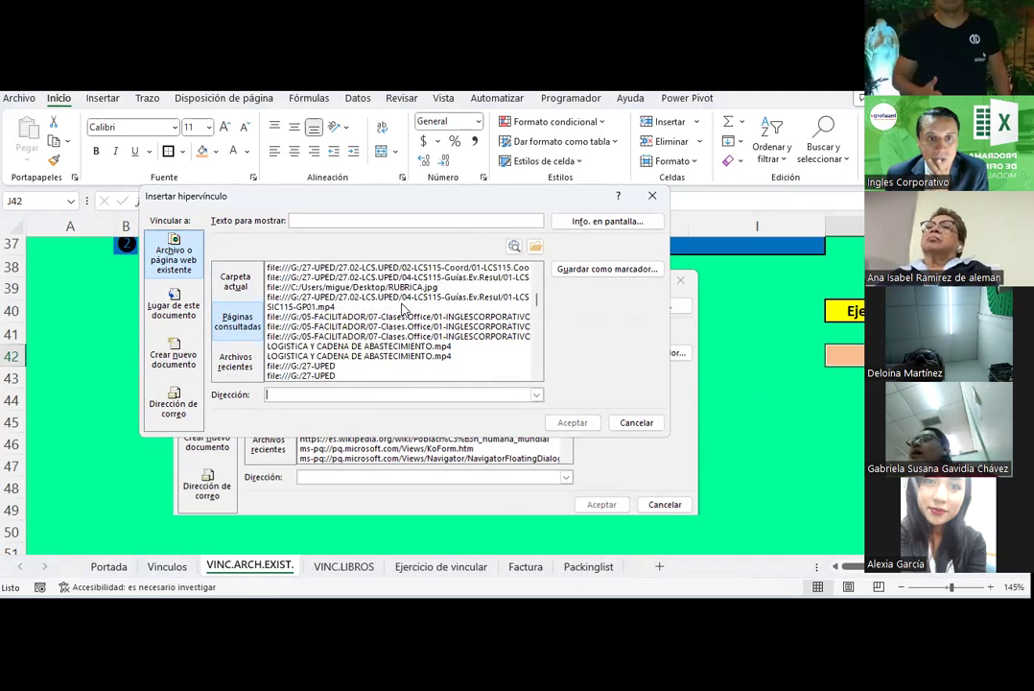
pyautogui.scroll(-1, 404, 309)
pyautogui.scroll(-1, 405, 309)
pyautogui.scroll(-1, 404, 309)
pyautogui.scroll(-2, 404, 309)
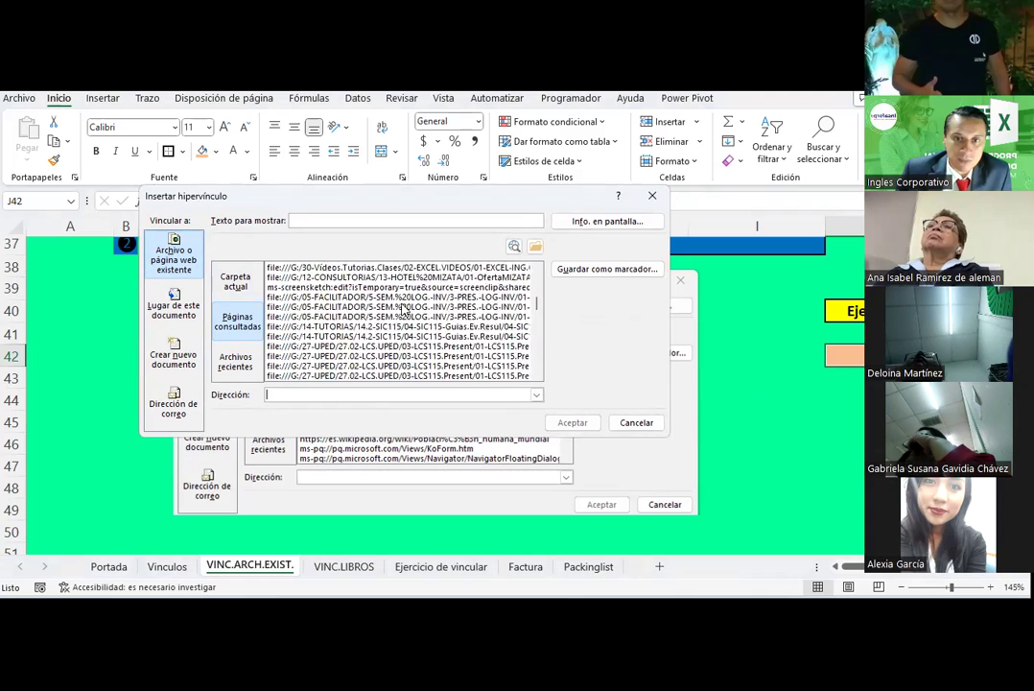
pyautogui.scroll(-2, 404, 309)
pyautogui.scroll(-1, 404, 309)
pyautogui.scroll(-1, 404, 309)
pyautogui.scroll(-2, 404, 309)
pyautogui.scroll(-1, 404, 309)
pyautogui.scroll(-1, 404, 309)
pyautogui.scroll(-2, 404, 309)
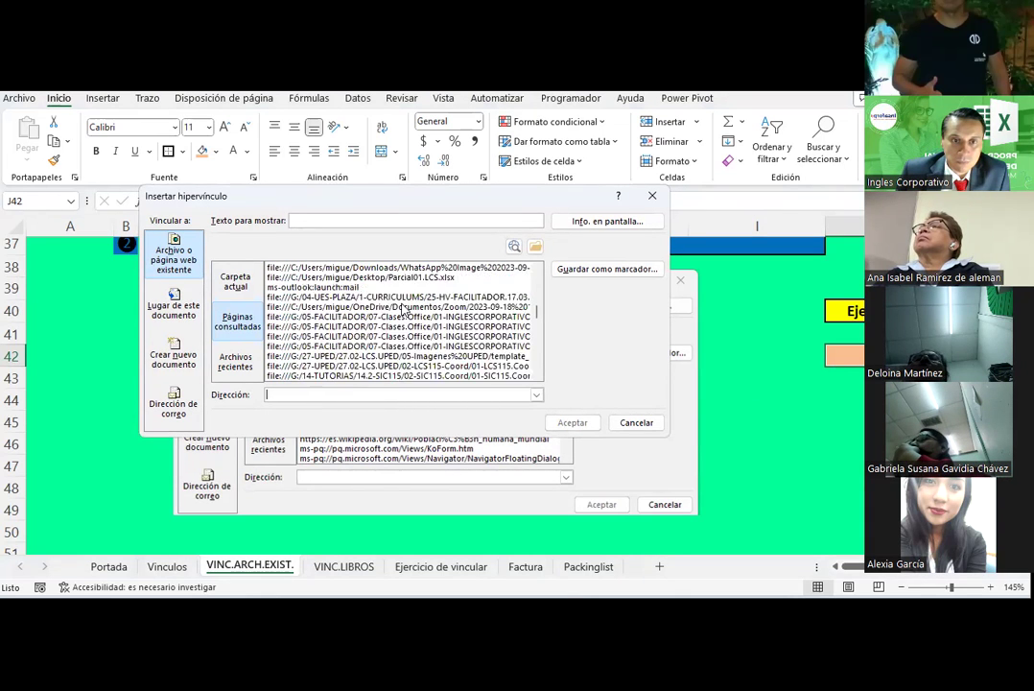
pyautogui.scroll(-2, 404, 309)
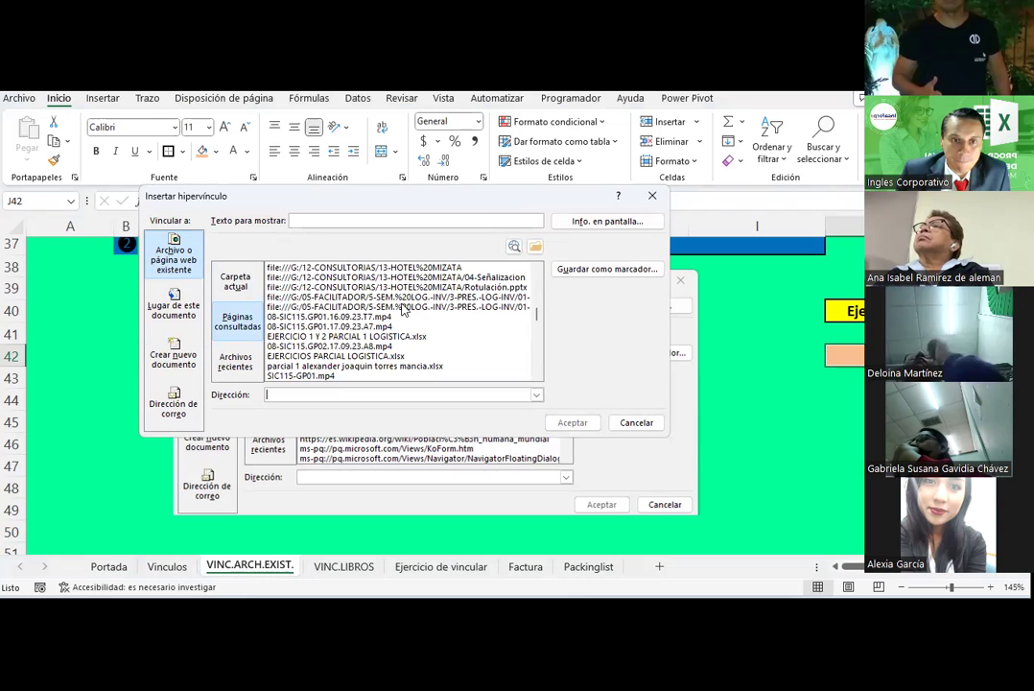
pyautogui.scroll(-2, 404, 309)
pyautogui.scroll(-2, 404, 309)
pyautogui.scroll(-2, 402, 309)
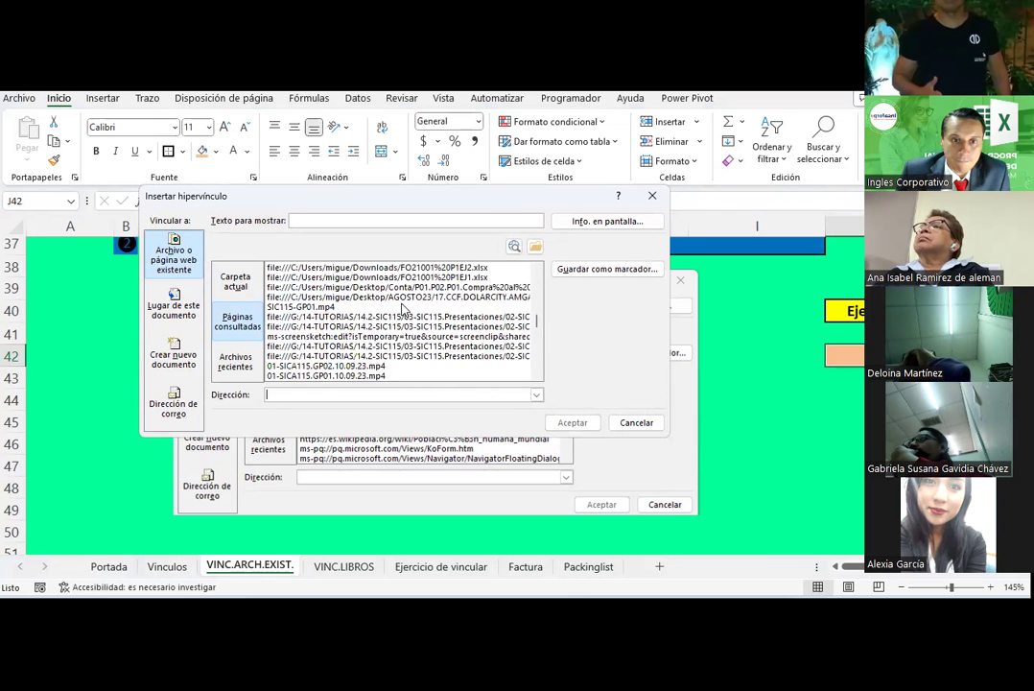
pyautogui.scroll(-2, 402, 309)
pyautogui.scroll(-1, 402, 309)
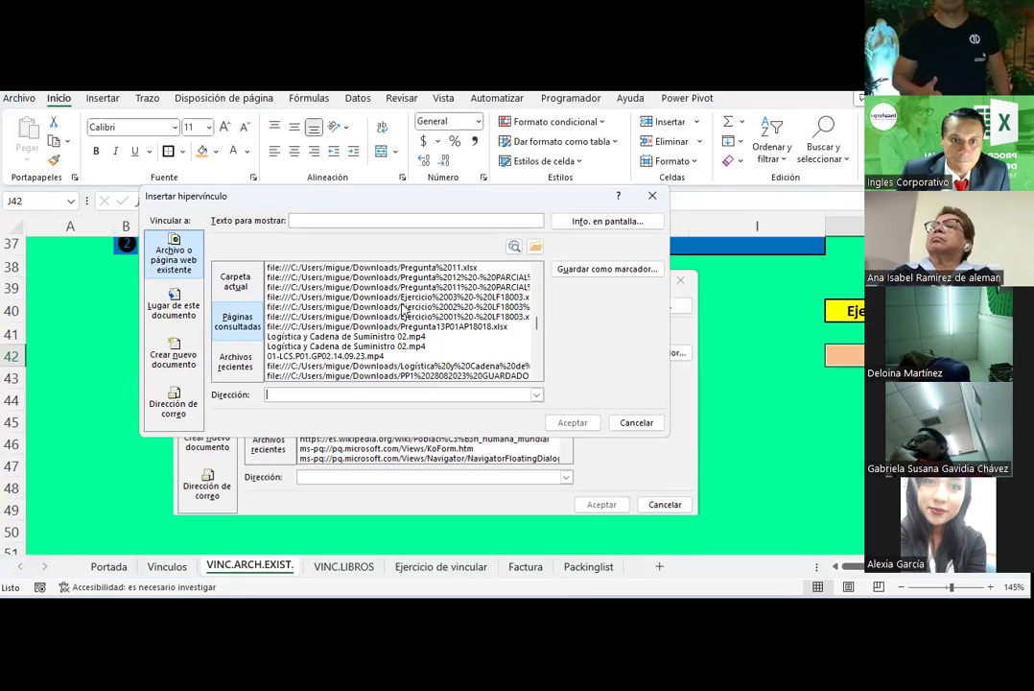
pyautogui.scroll(-2, 404, 309)
pyautogui.scroll(-2, 404, 309)
pyautogui.scroll(-2, 404, 309)
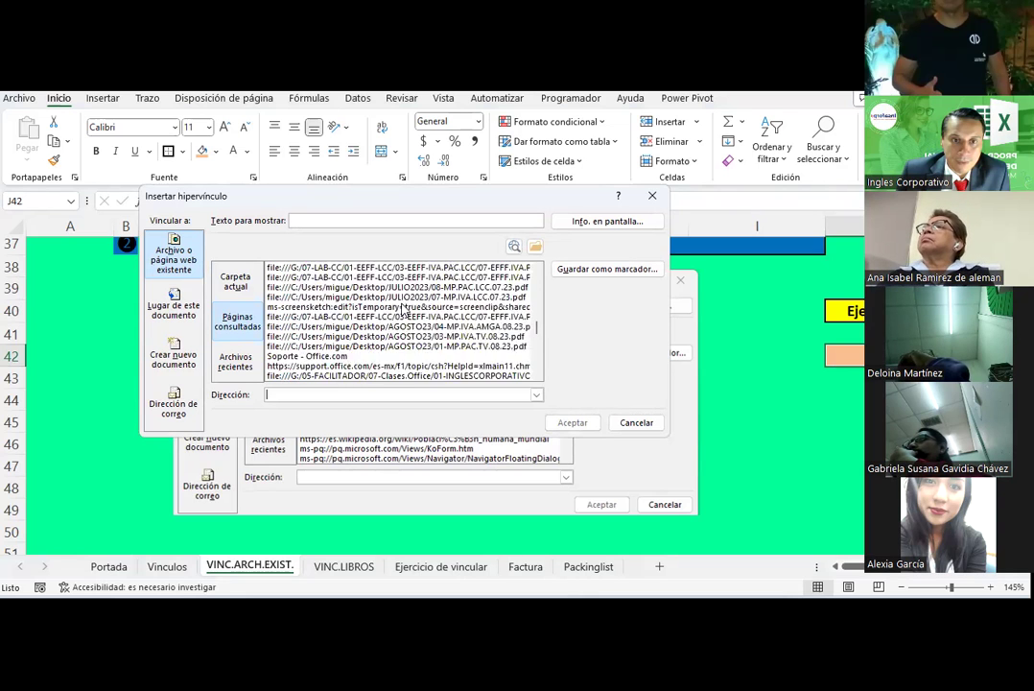
pyautogui.scroll(-2, 404, 309)
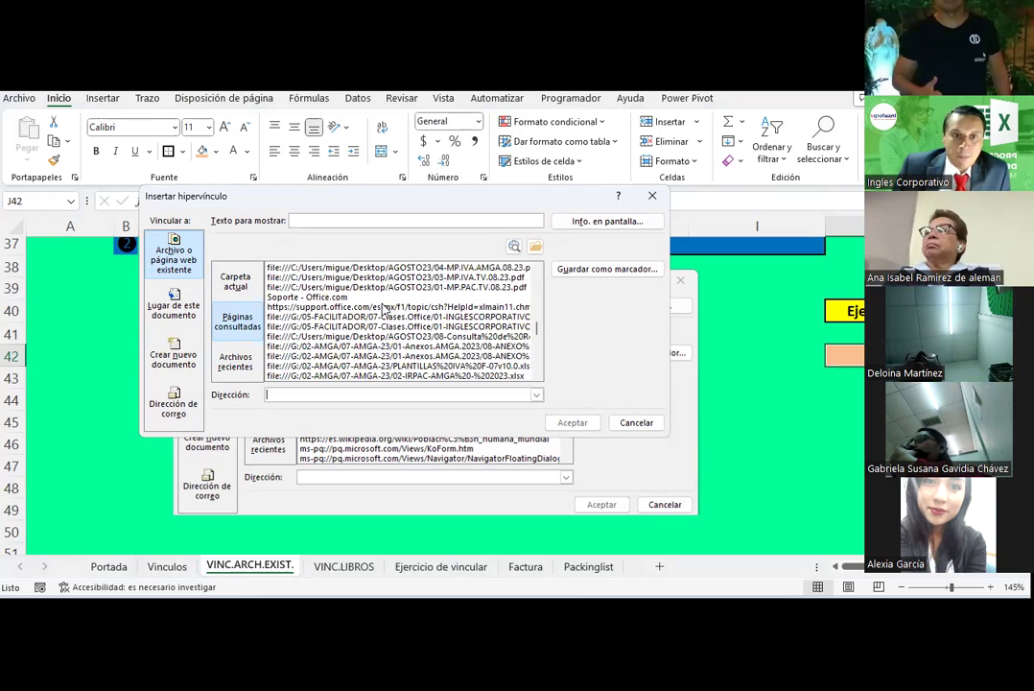
# Step: Link J42 to the 'Soporte - Office.com' page with display text 'Soporte OFFICE'
pyautogui.click(313, 297)
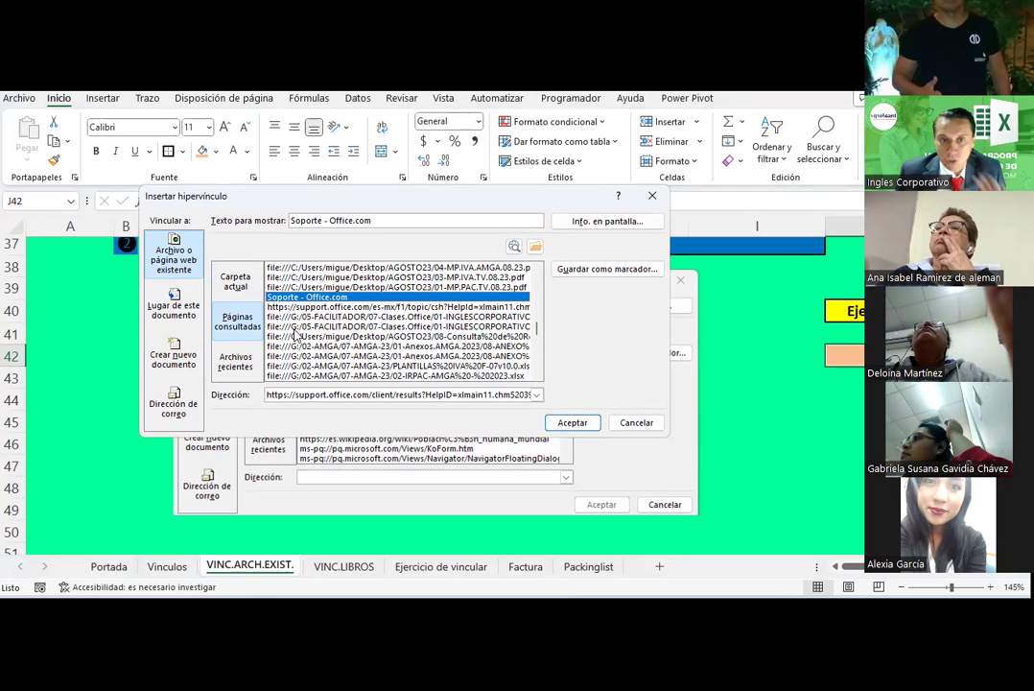
pyautogui.scroll(-2, 297, 337)
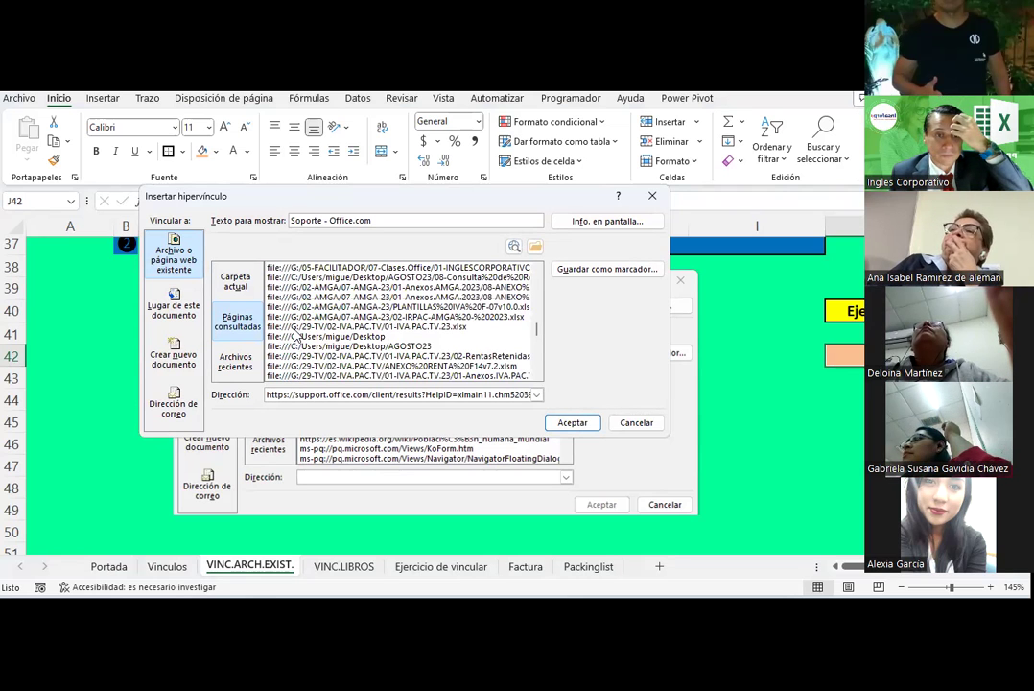
pyautogui.scroll(-1, 427, 332)
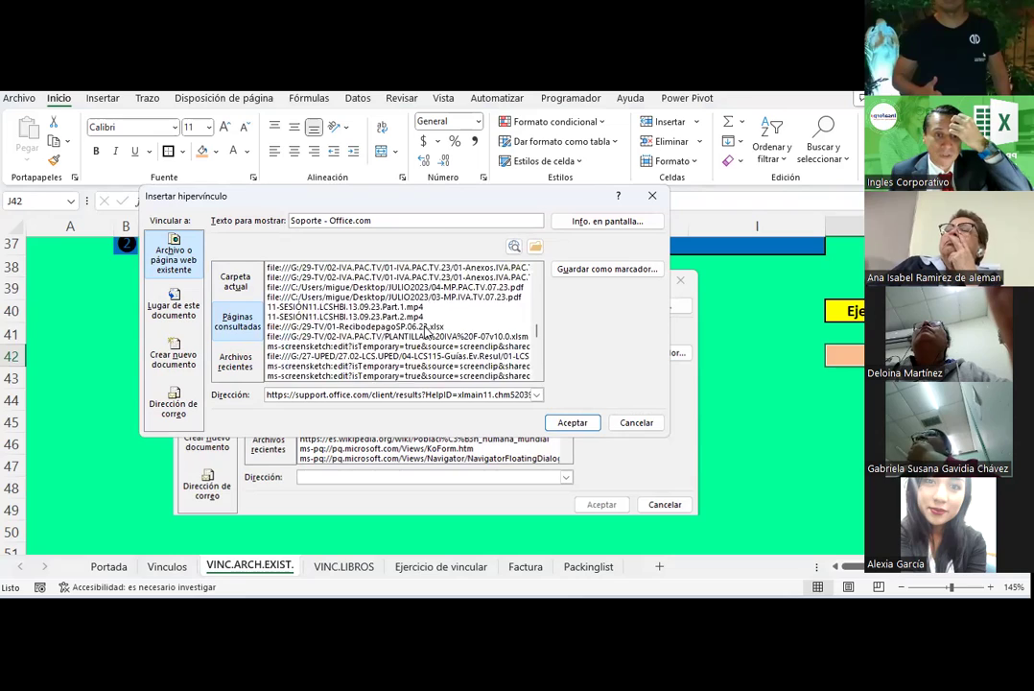
pyautogui.scroll(-1, 427, 332)
pyautogui.scroll(-2, 427, 332)
pyautogui.scroll(-2, 427, 333)
pyautogui.scroll(-2, 427, 332)
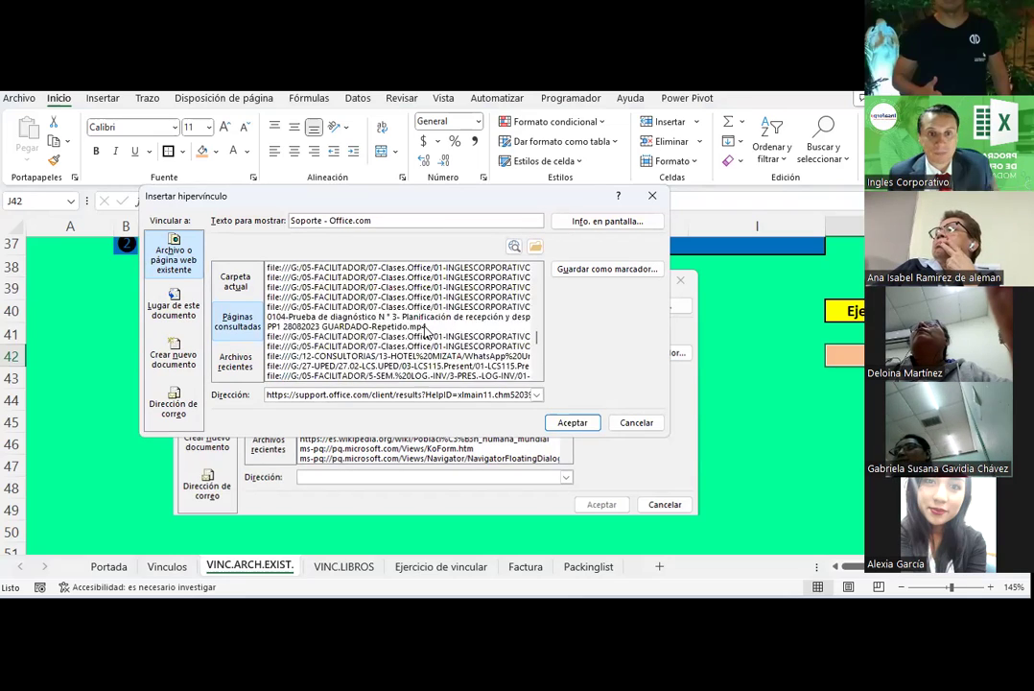
pyautogui.scroll(-2, 427, 332)
pyautogui.scroll(-2, 428, 332)
pyautogui.scroll(-2, 427, 332)
pyautogui.scroll(-2, 427, 332)
pyautogui.scroll(-2, 427, 332)
pyautogui.scroll(-2, 427, 332)
pyautogui.scroll(-2, 427, 332)
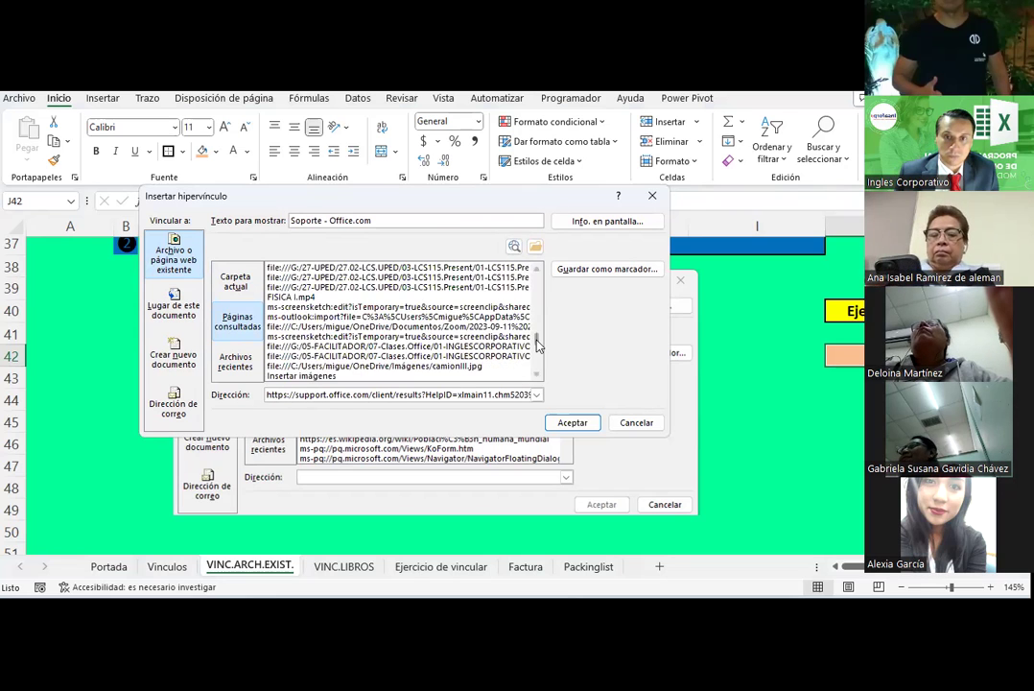
pyautogui.scroll(5, 403, 317)
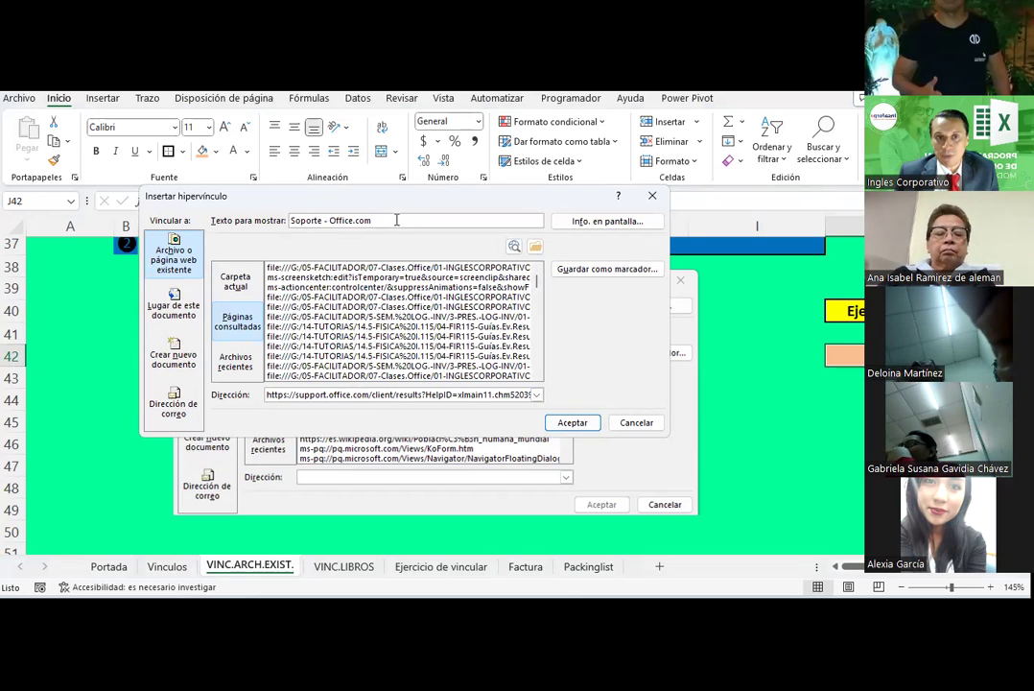
pyautogui.moveTo(393, 220); pyautogui.dragTo(284, 220)
pyautogui.write('sO')
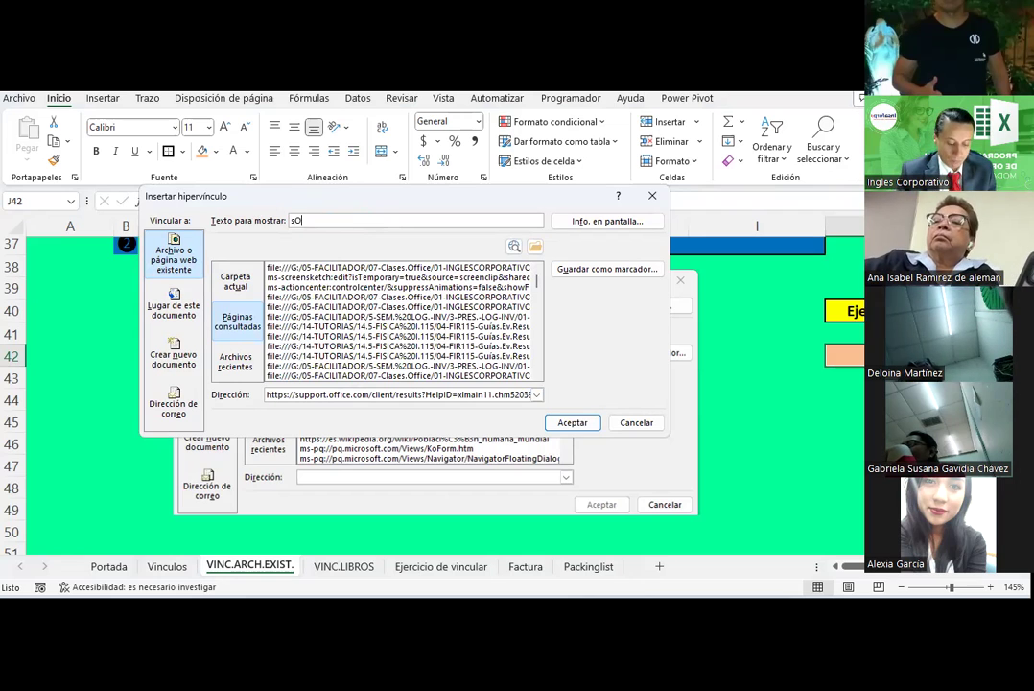
pyautogui.write('PORTE')
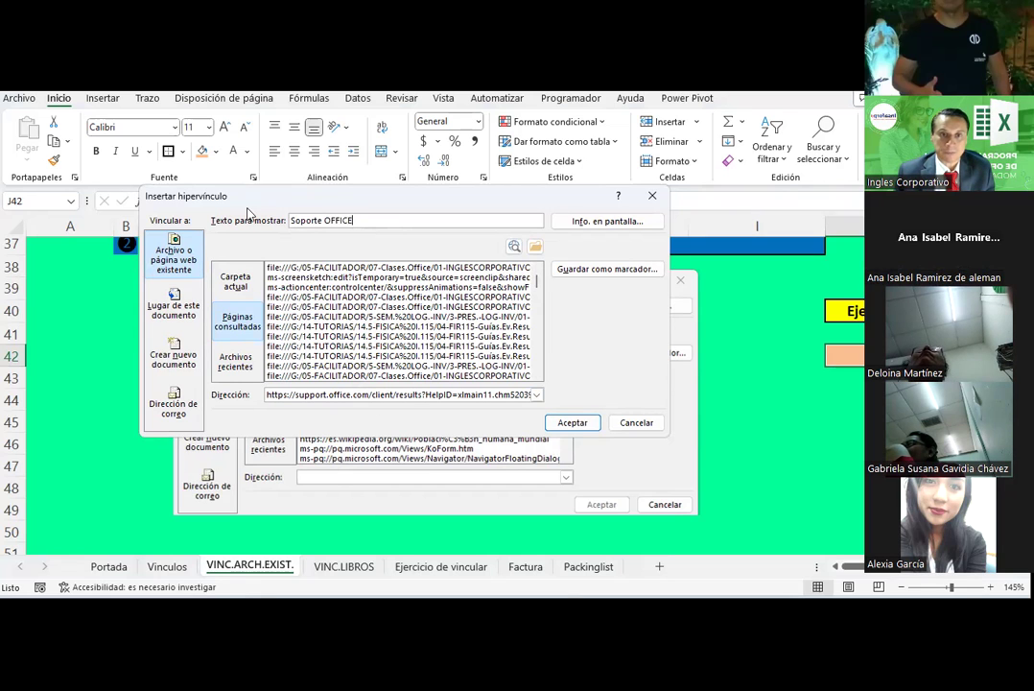
pyautogui.click(583, 421)
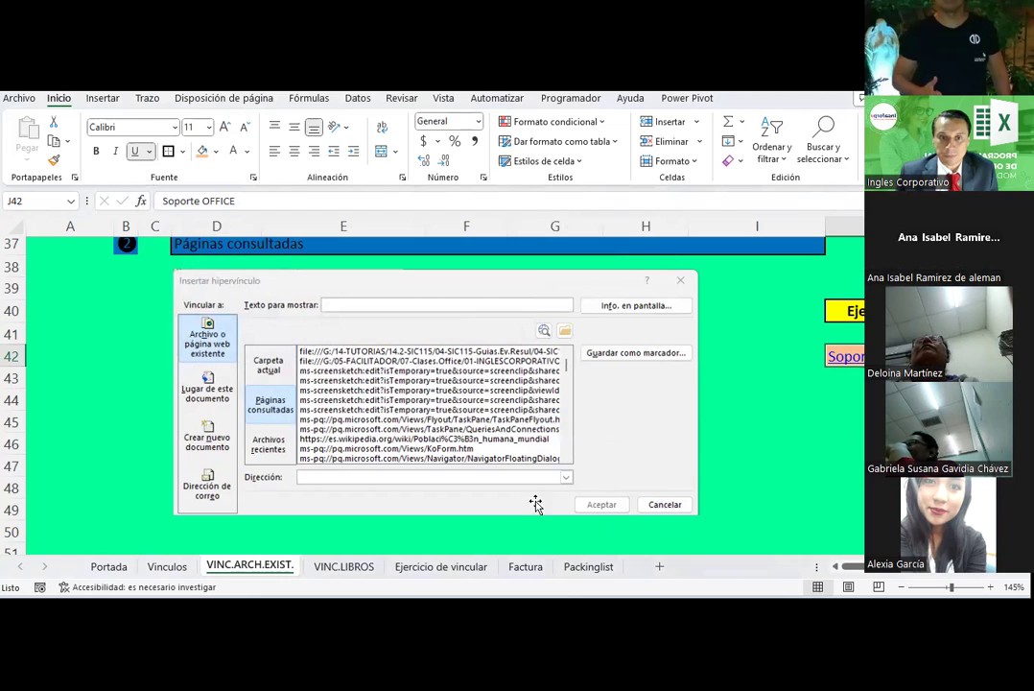
# Step: From empty cell J48, open the Excel #N/A help page in Firefox with F1, then a new tab
pyautogui.click(845, 488)
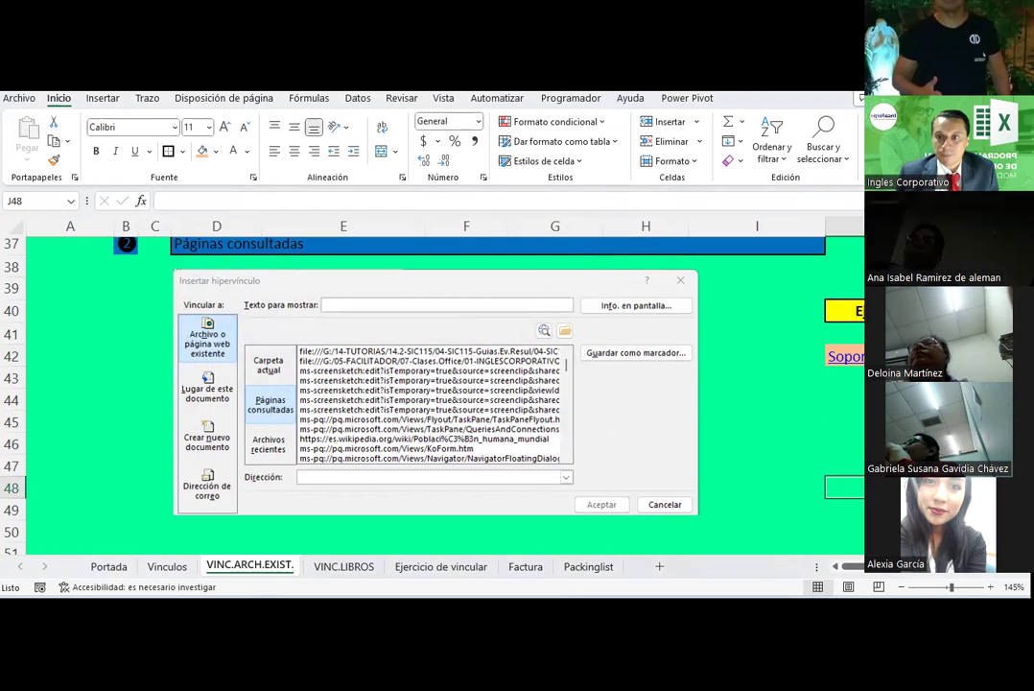
pyautogui.press('F1')
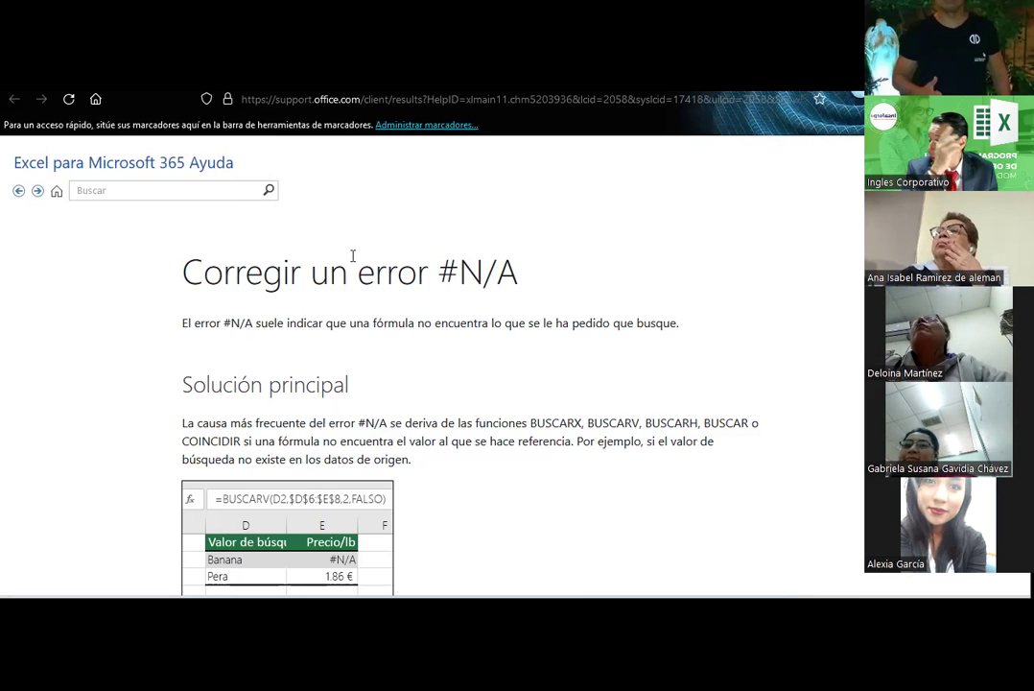
pyautogui.hotkey('alt', 'Tab')
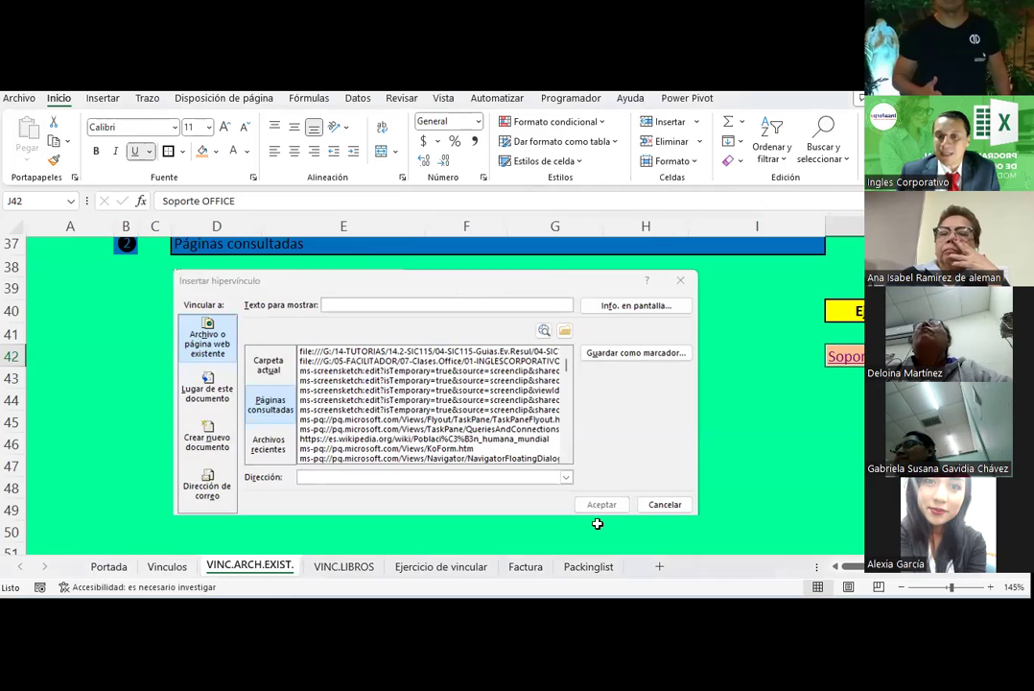
pyautogui.hotkey('alt', 'Tab')
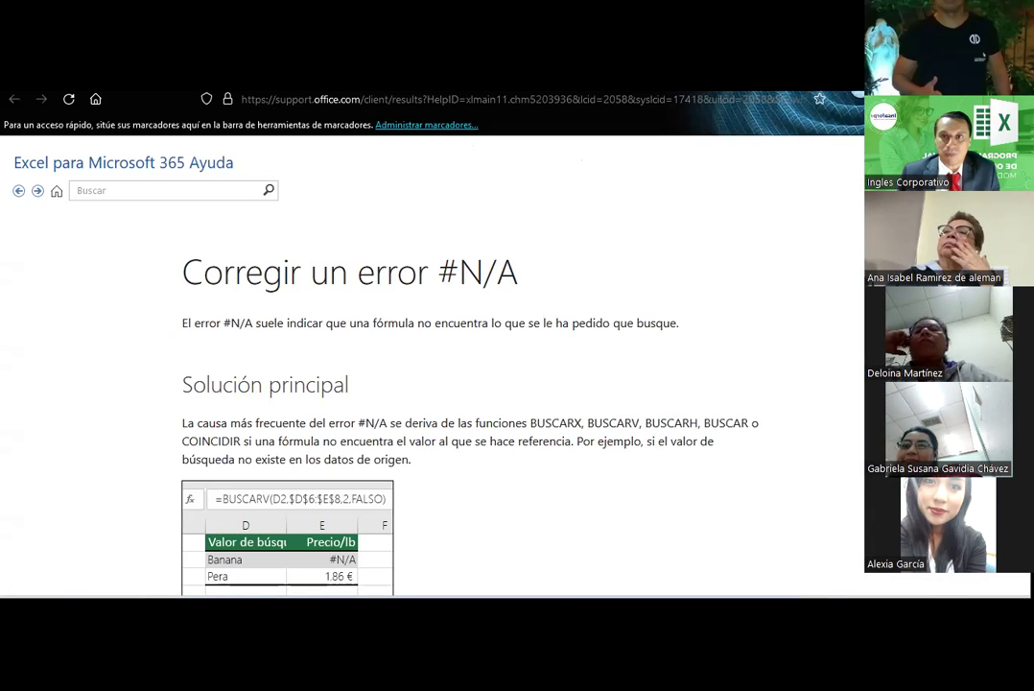
pyautogui.hotkey('ctrl', 't')
pyautogui.write('www.')
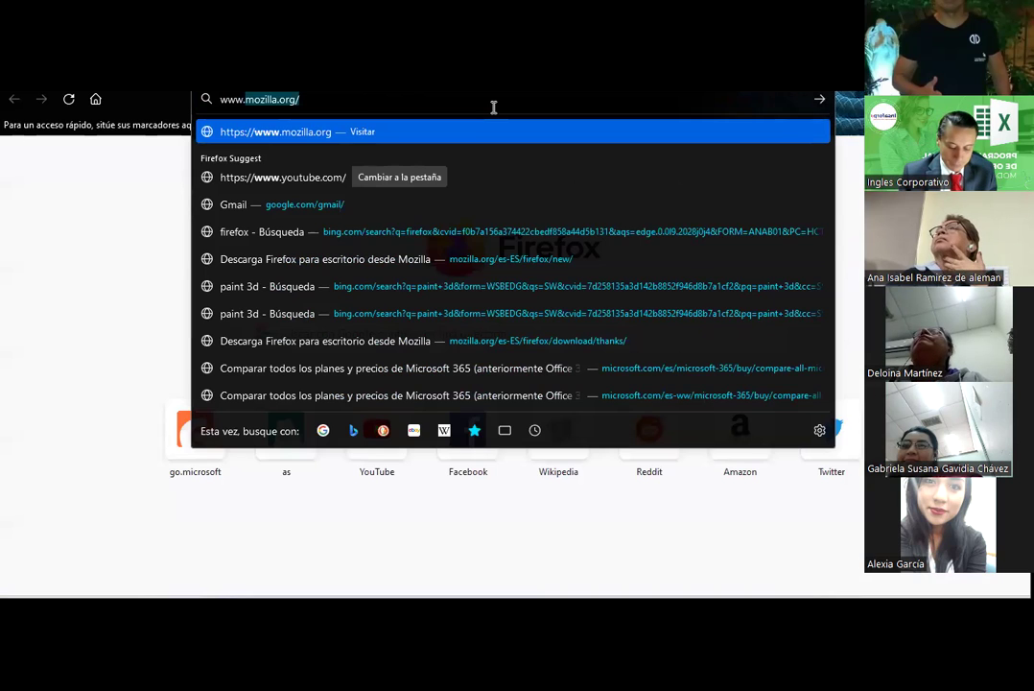
pyautogui.write('zoom.com')
pyautogui.press('Return')
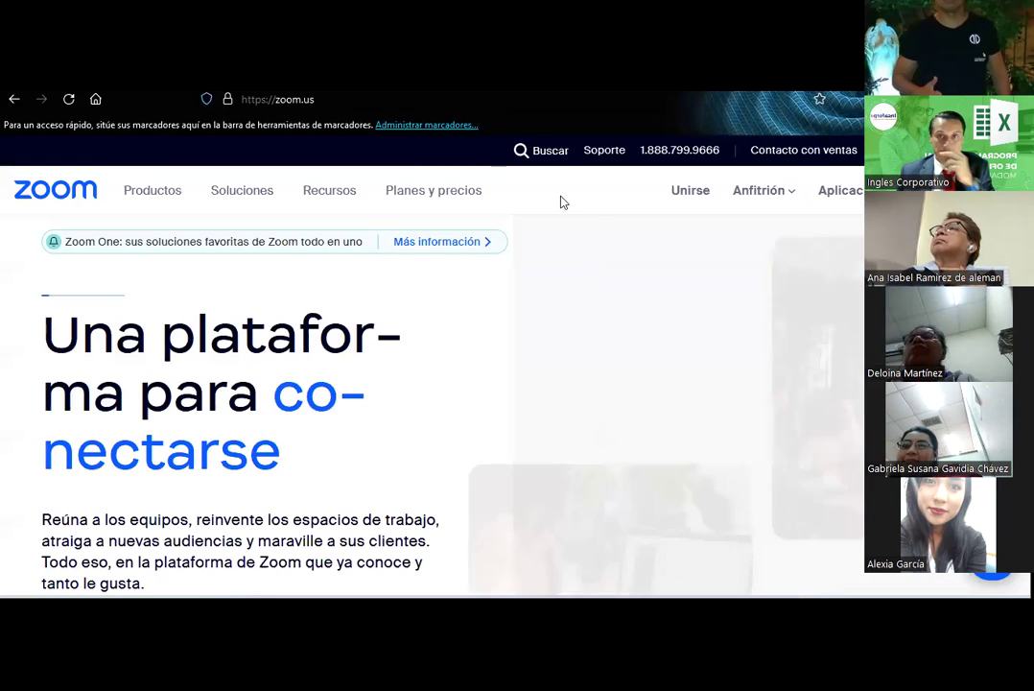
pyautogui.click(338, 107)
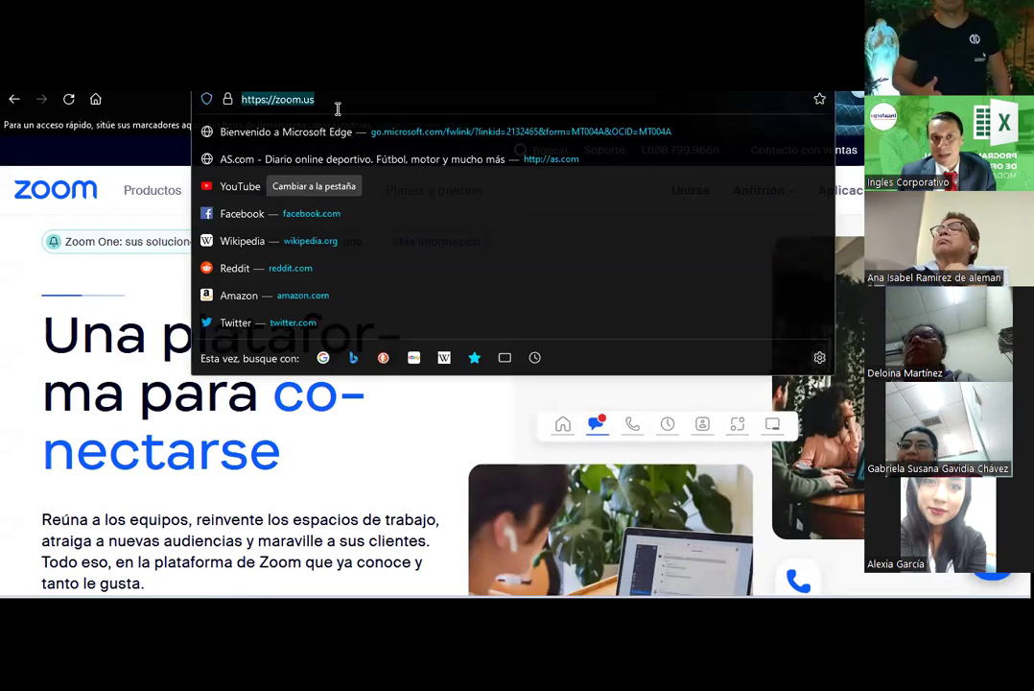
pyautogui.hotkey('alt', 'Tab')
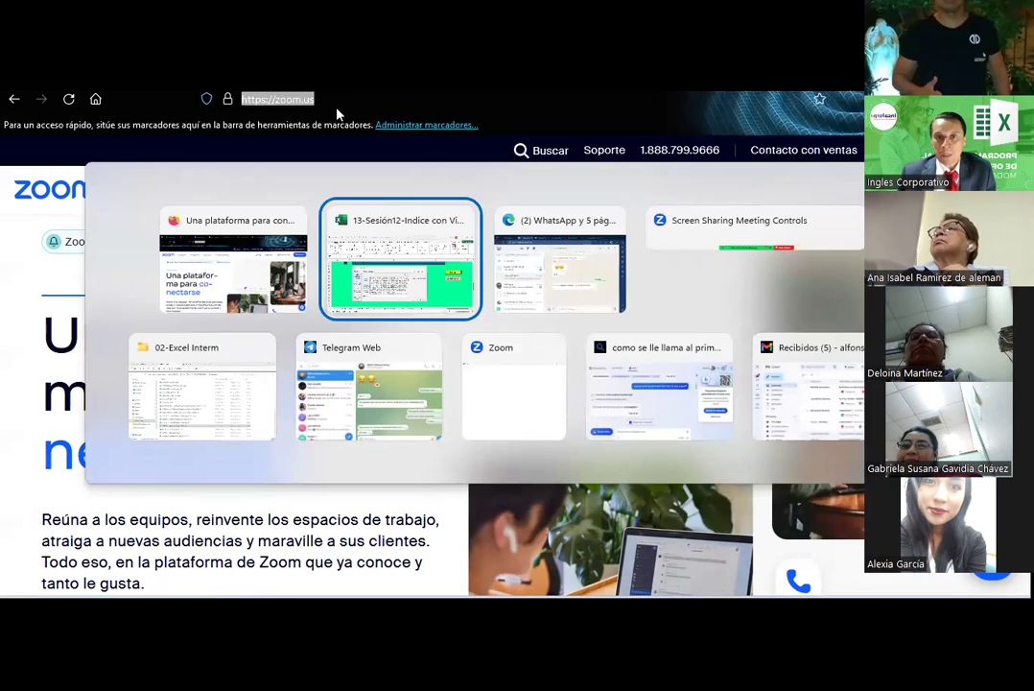
pyautogui.click(837, 399)
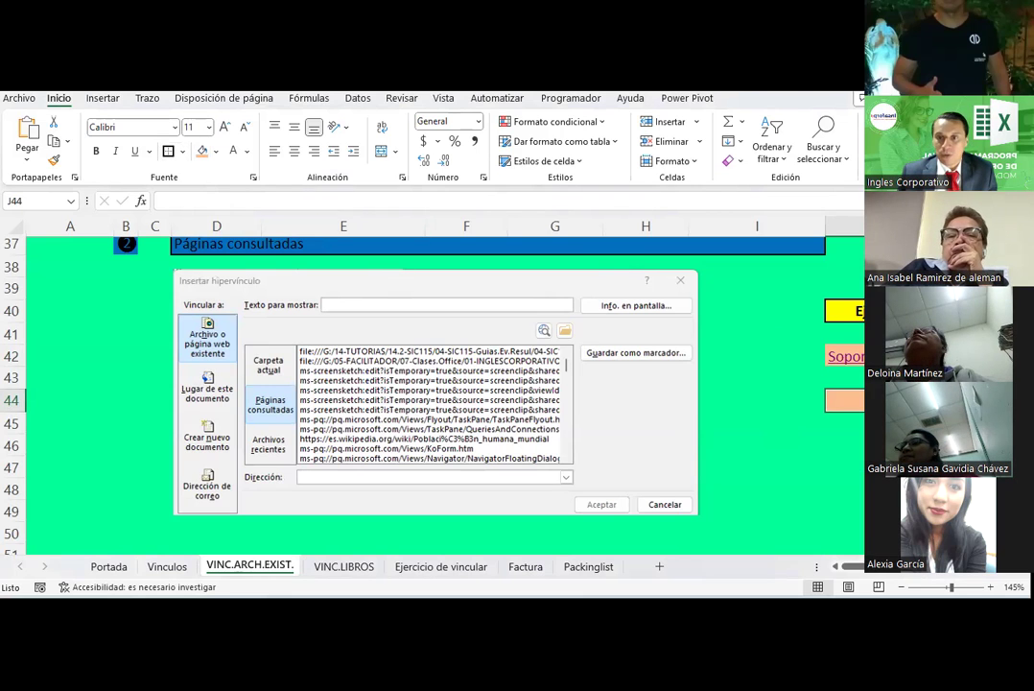
pyautogui.rightClick(844, 400)
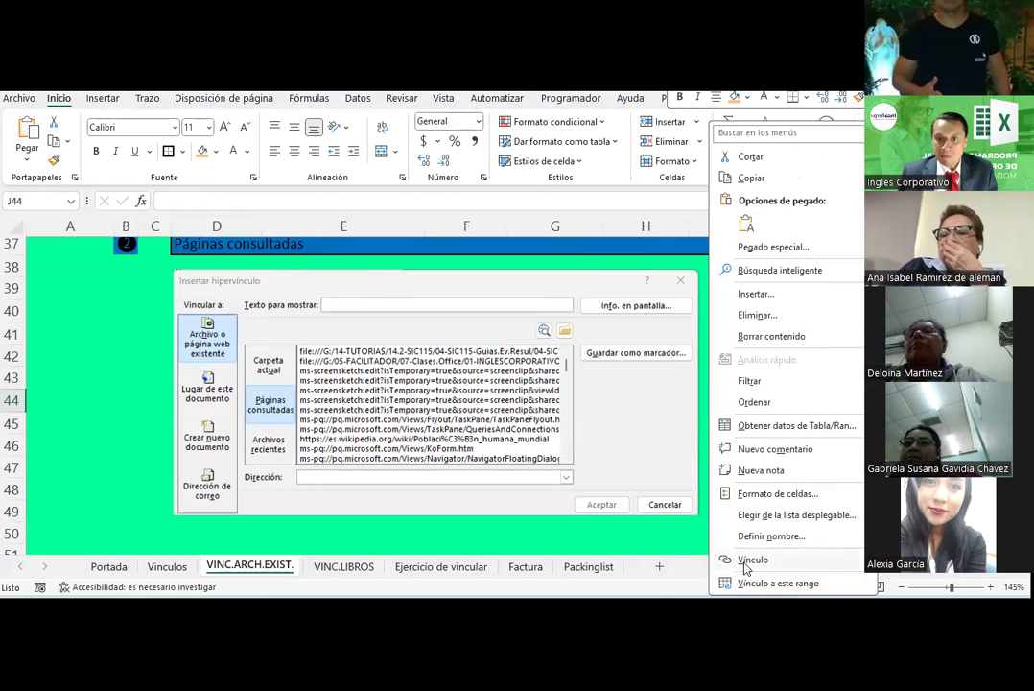
pyautogui.click(745, 564)
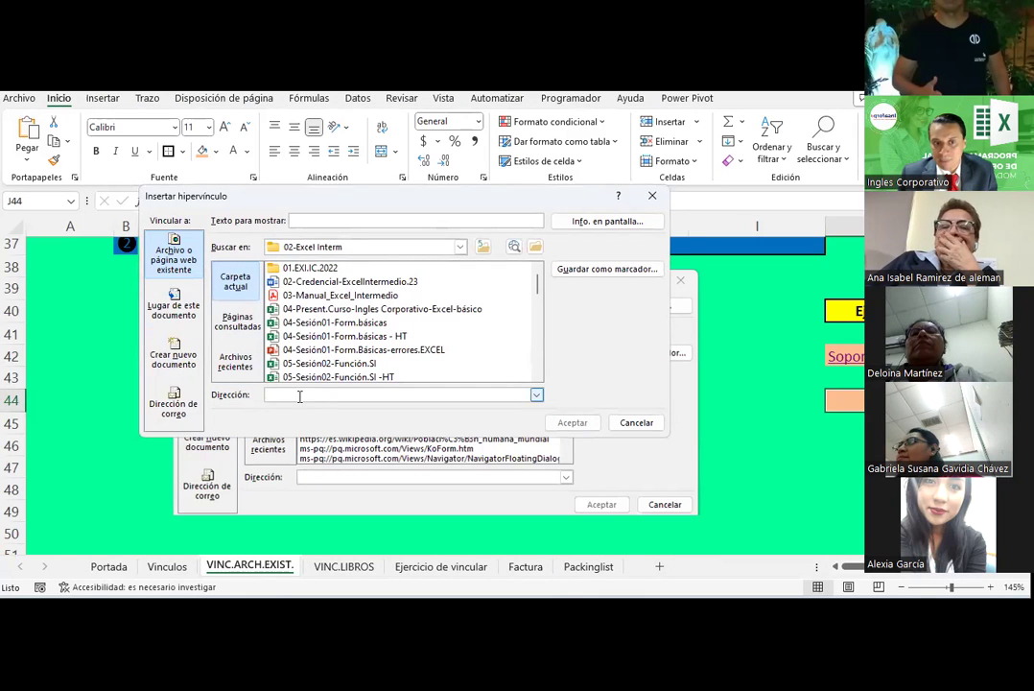
pyautogui.write('https://zoom.us/')
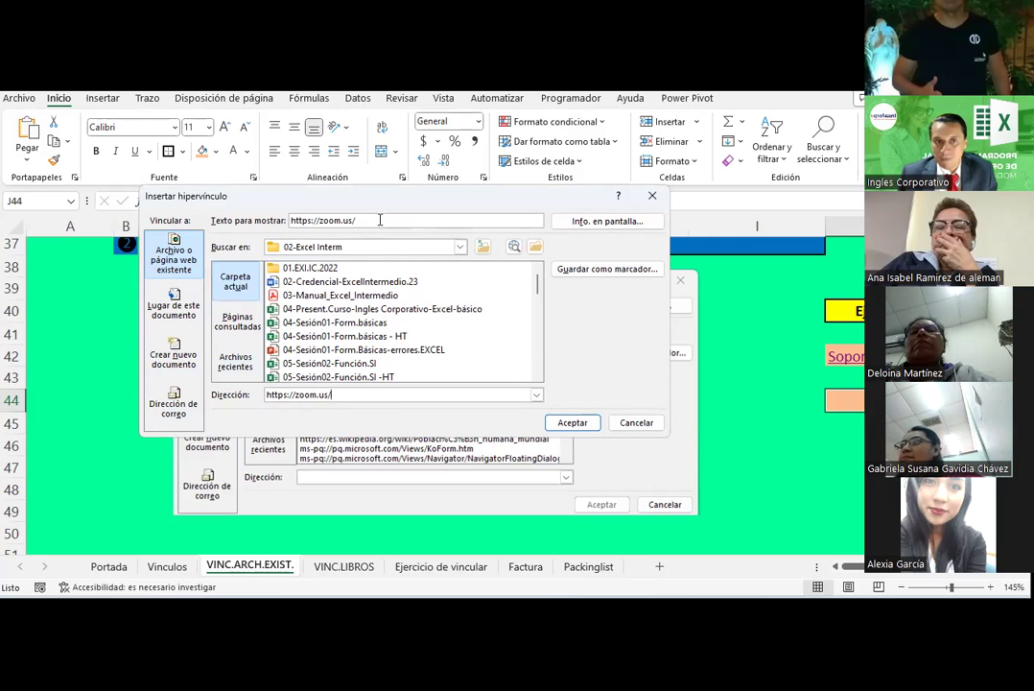
pyautogui.moveTo(380, 221); pyautogui.dragTo(288, 219)
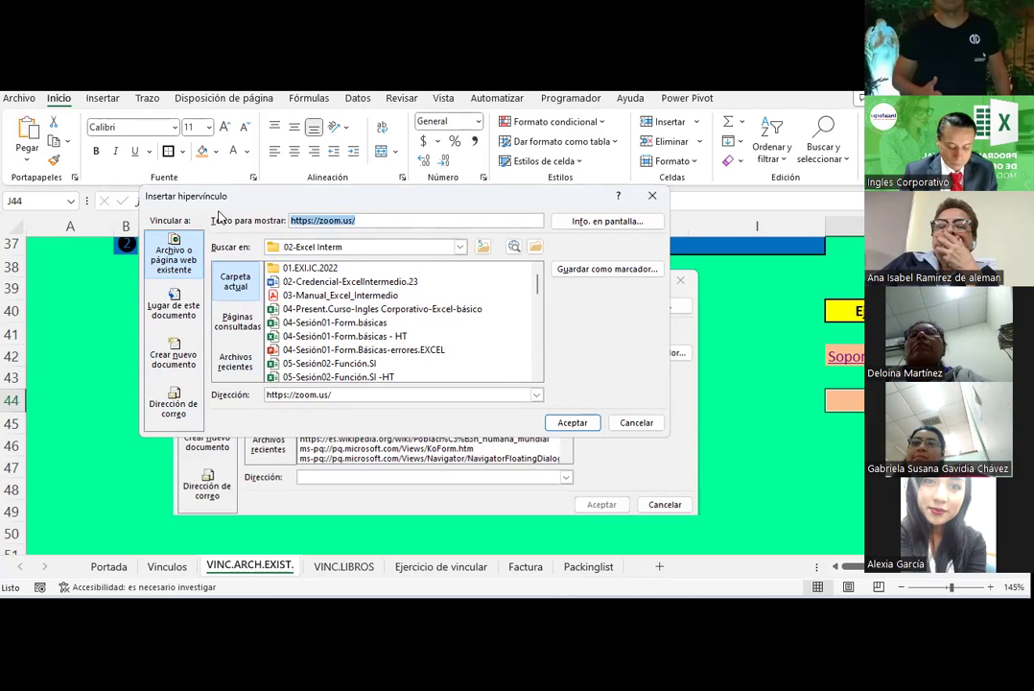
pyautogui.write('ZOOM')
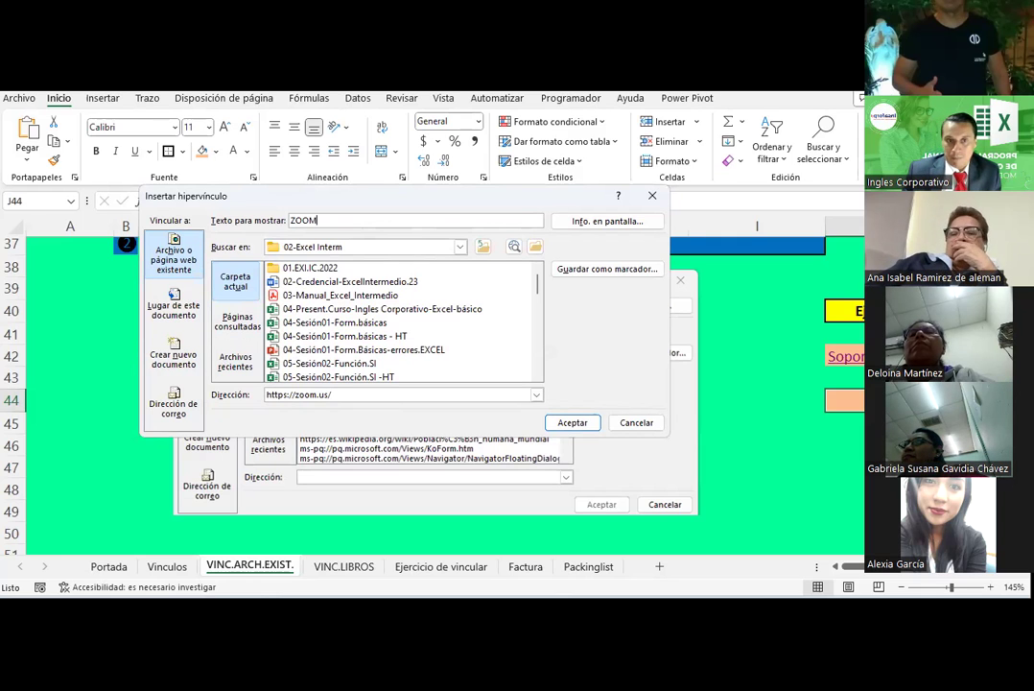
pyautogui.click(230, 327)
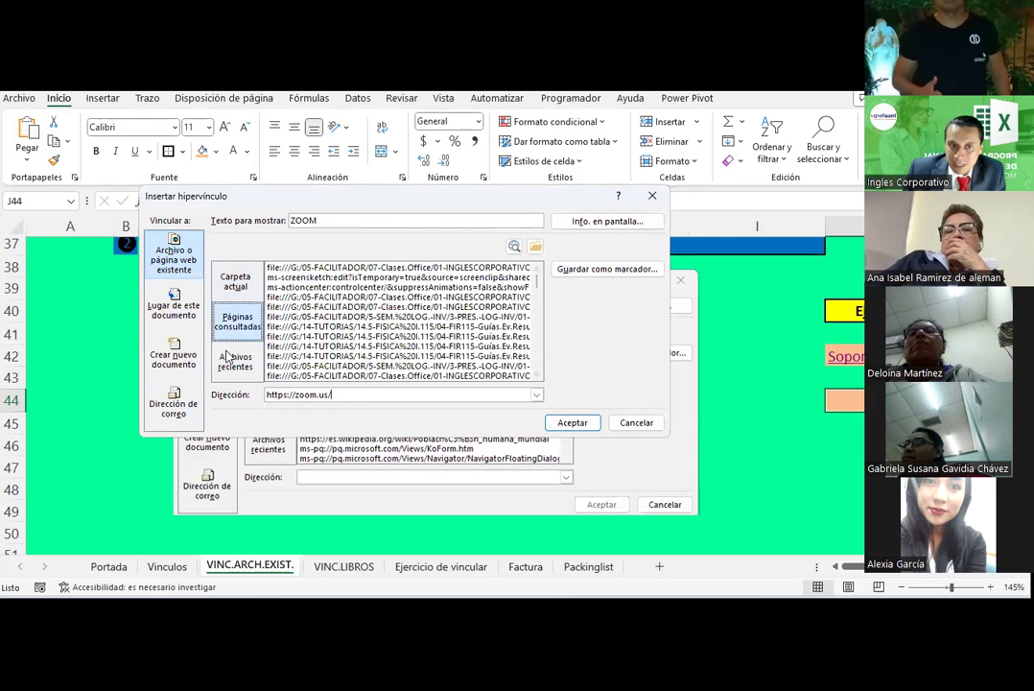
pyautogui.click(232, 361)
pyautogui.click(235, 322)
pyautogui.click(230, 288)
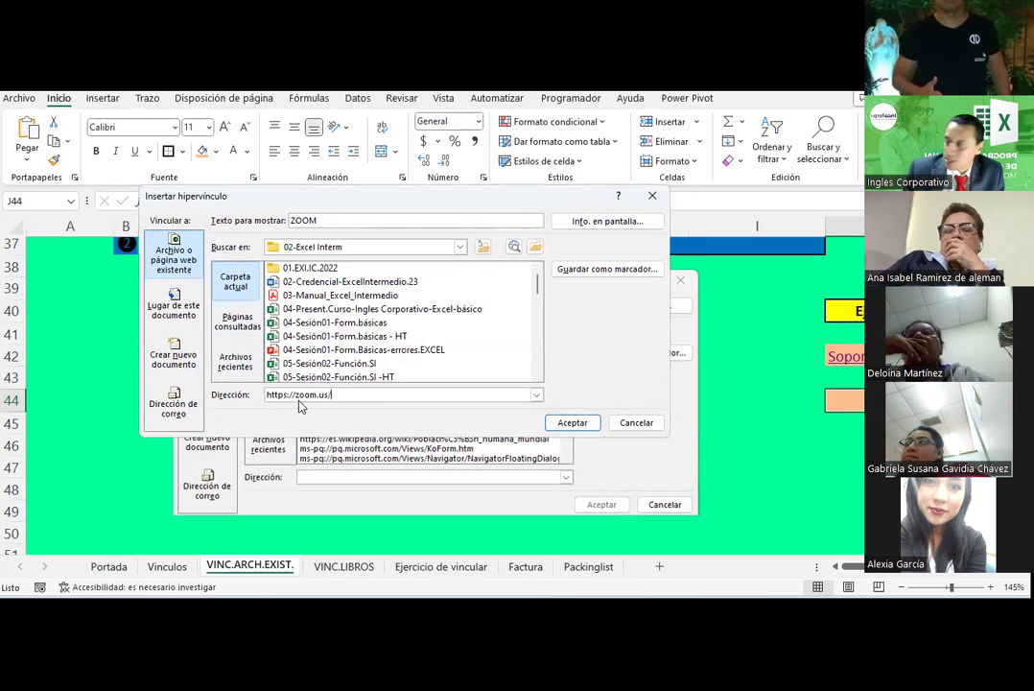
pyautogui.click(572, 422)
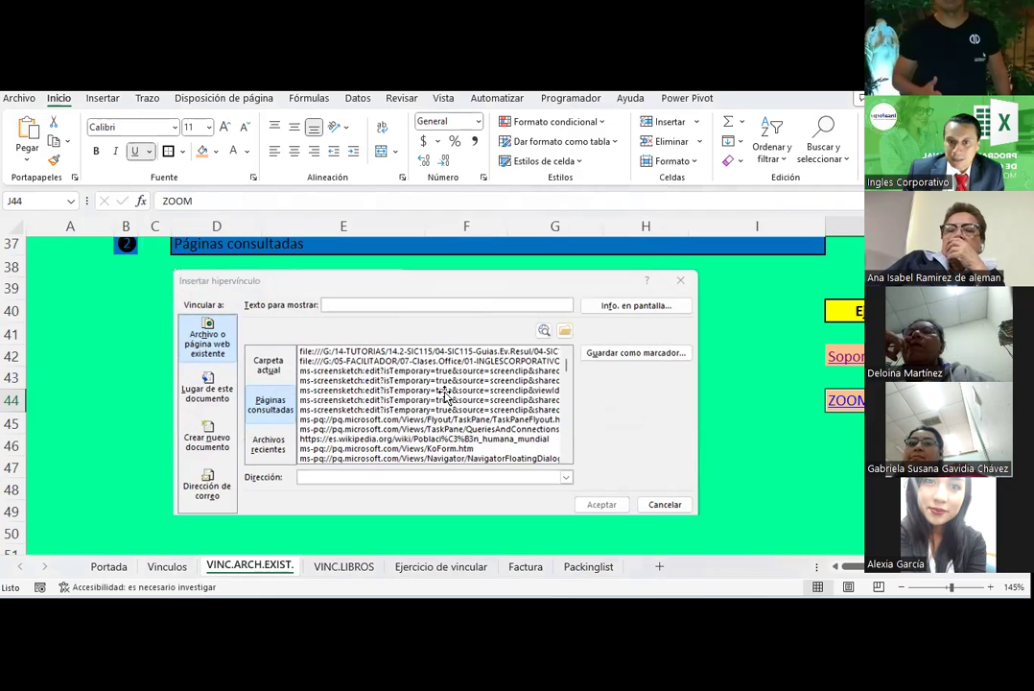
pyautogui.click(844, 444)
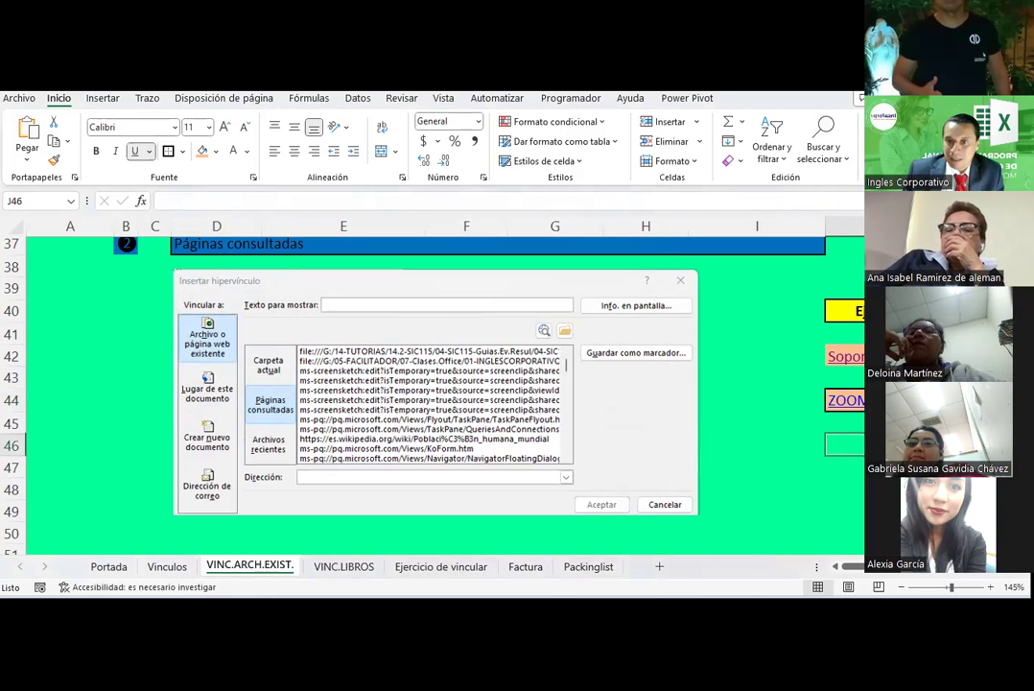
pyautogui.click(849, 401)
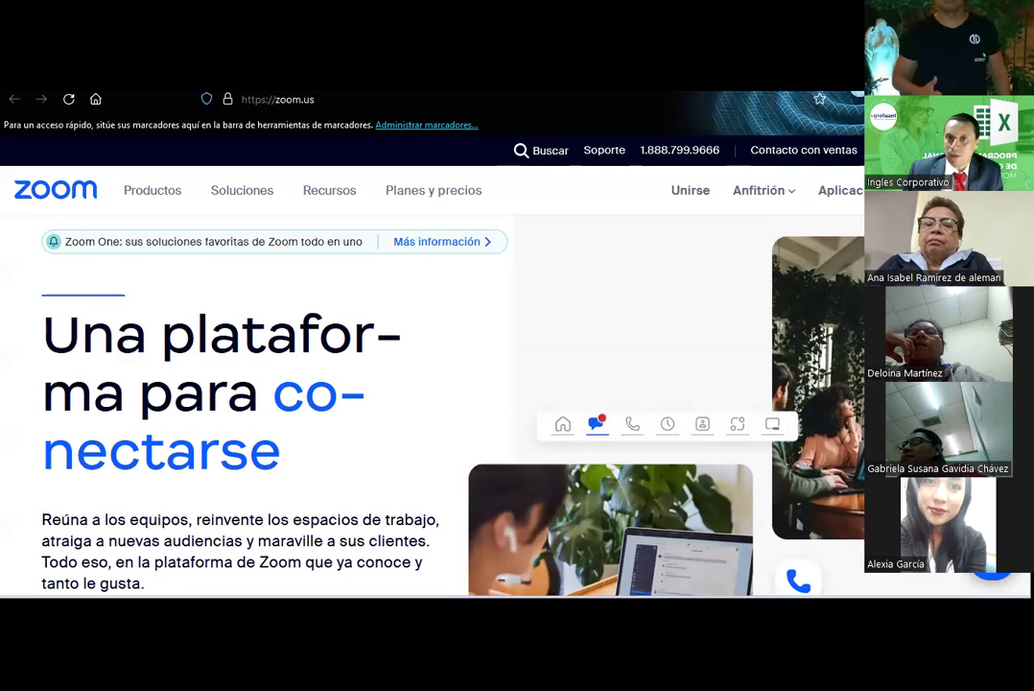
# Step: Close the Zoom tab, switch back to Excel, and select empty cell I48
pyautogui.hotkey('ctrl', 'w')
pyautogui.hotkey('alt', 'Tab')
pyautogui.click(802, 492)
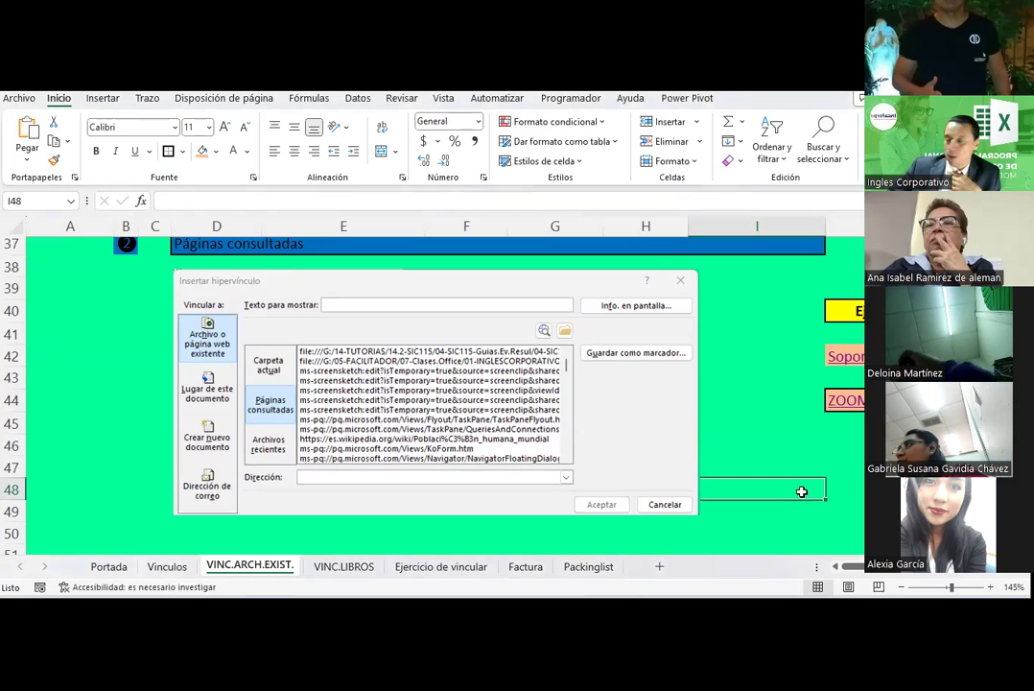
# Step: Select cell J58 under the Archivos recientes example and fill it peach
pyautogui.scroll(-3, 840, 377)
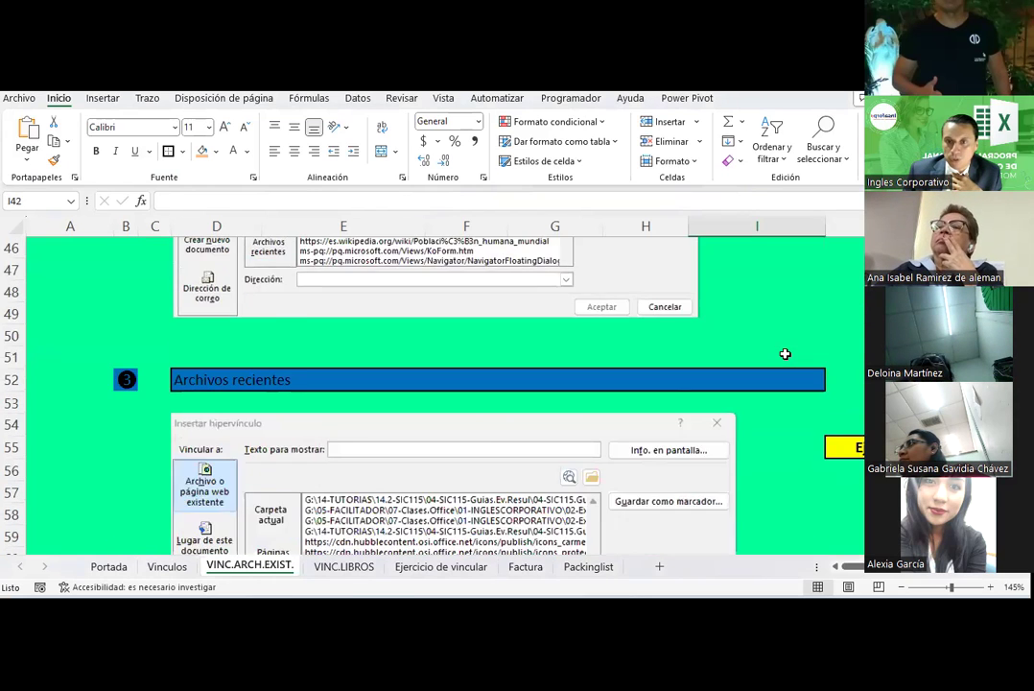
pyautogui.scroll(-2, 785, 351)
pyautogui.click(848, 381)
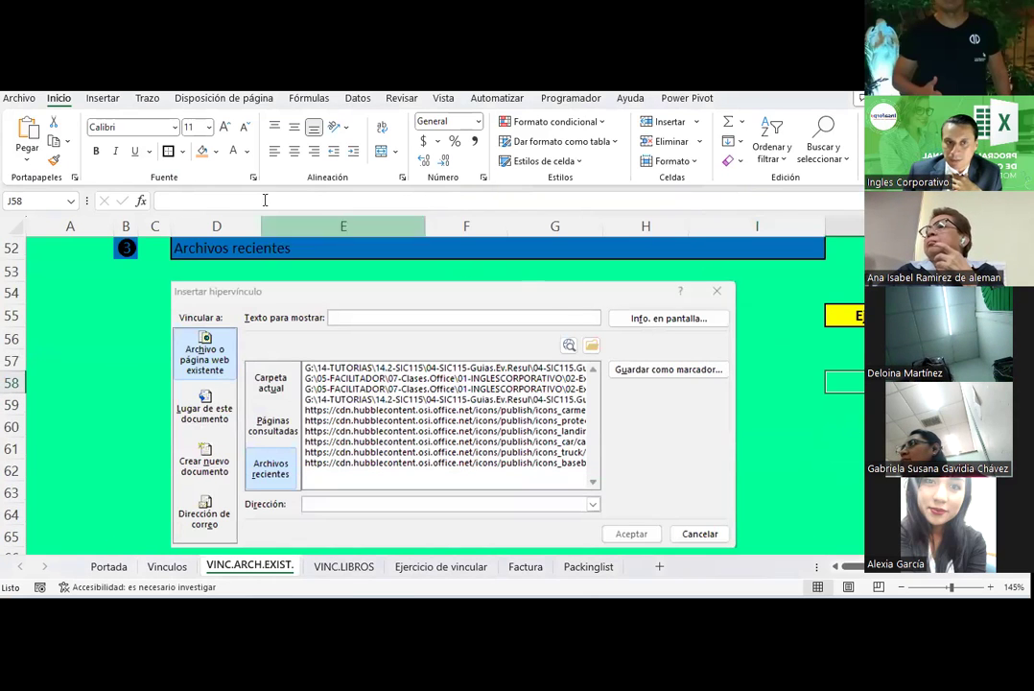
pyautogui.click(198, 156)
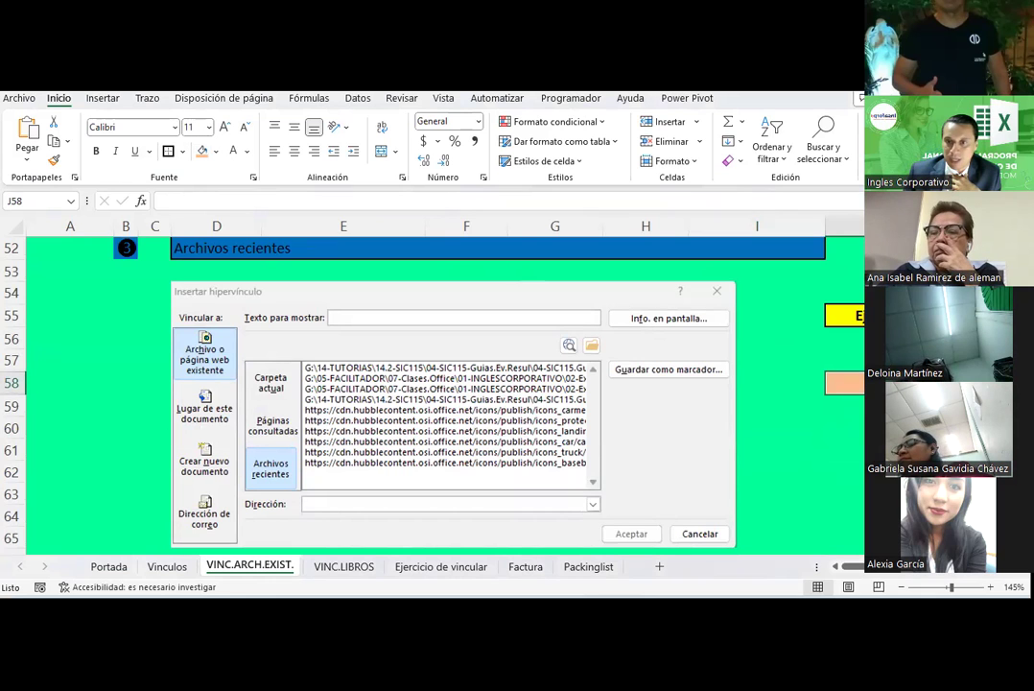
# Step: Link J58 to the recent FISICA tutoring file with display text TUTORÍA, then test it
pyautogui.rightClick(798, 309)
pyautogui.click(753, 560)
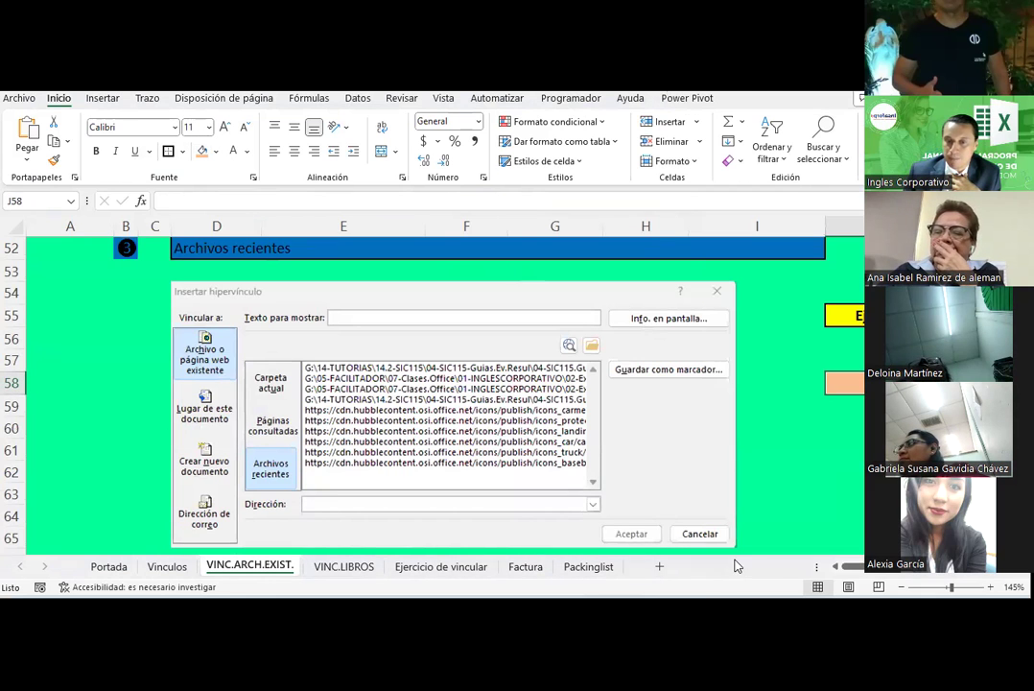
pyautogui.click(235, 362)
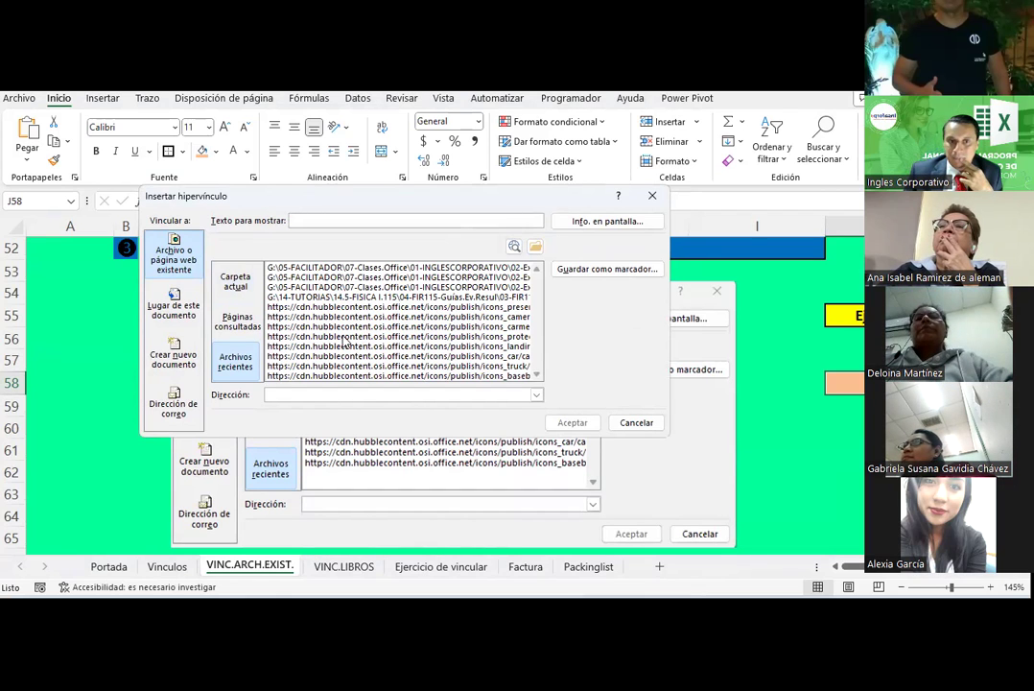
pyautogui.click(348, 299)
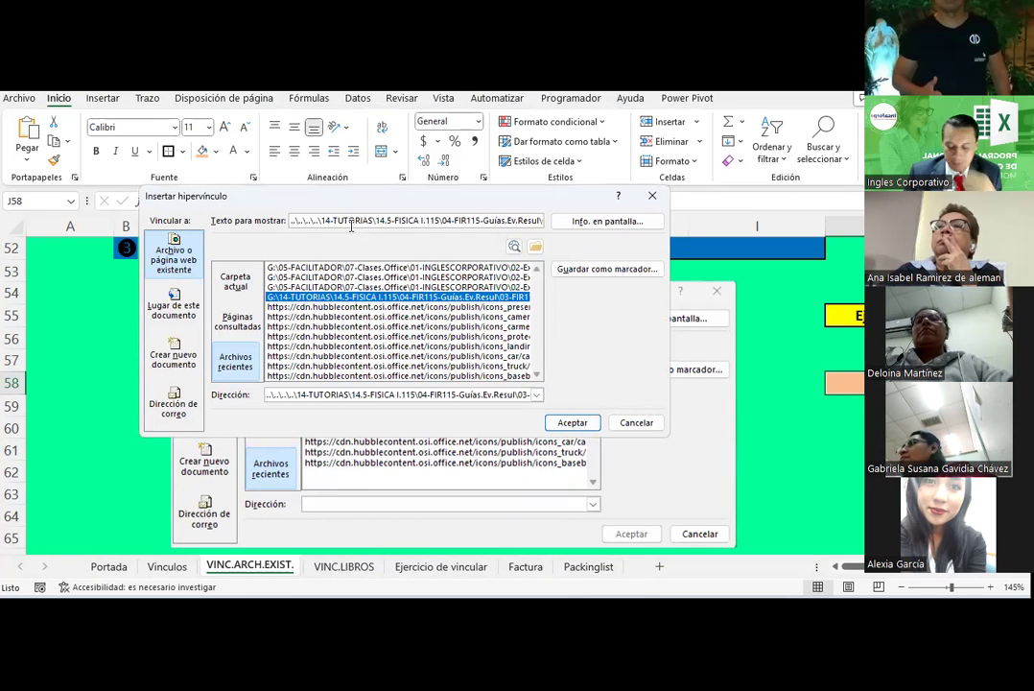
pyautogui.hotkey('ctrl', 'a')
pyautogui.press('BackSpace')
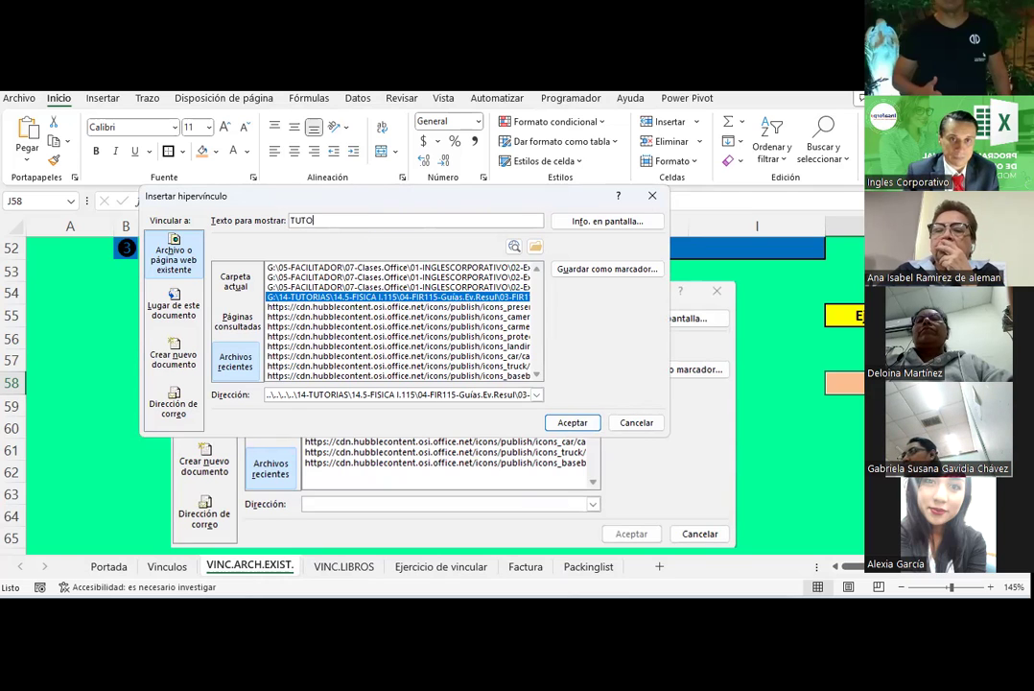
pyautogui.write('RÍA')
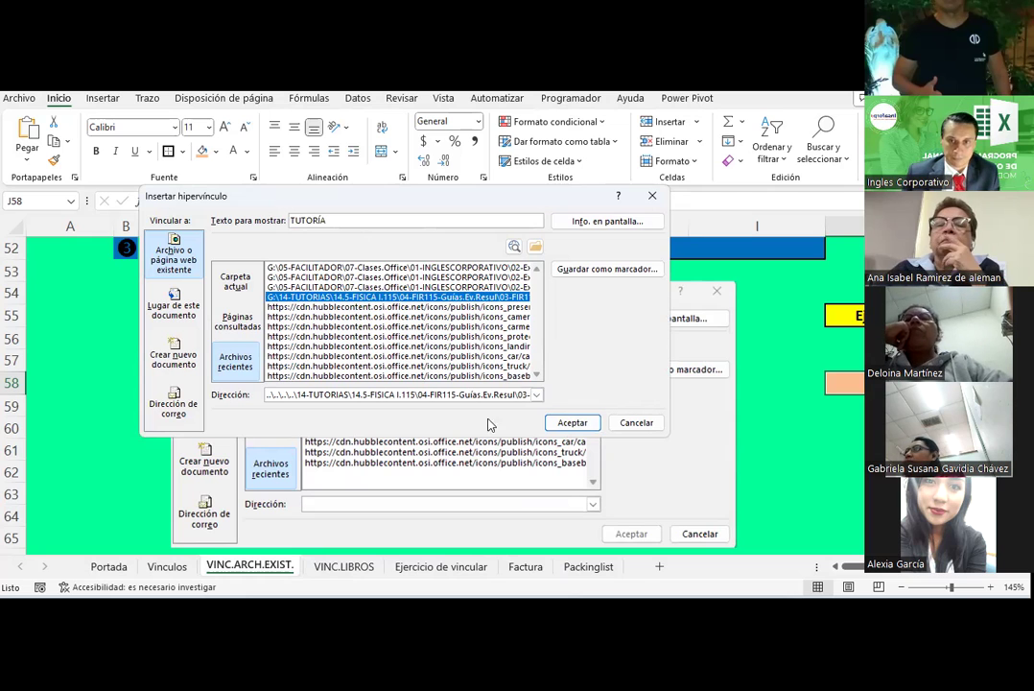
pyautogui.click(564, 426)
pyautogui.click(857, 383)
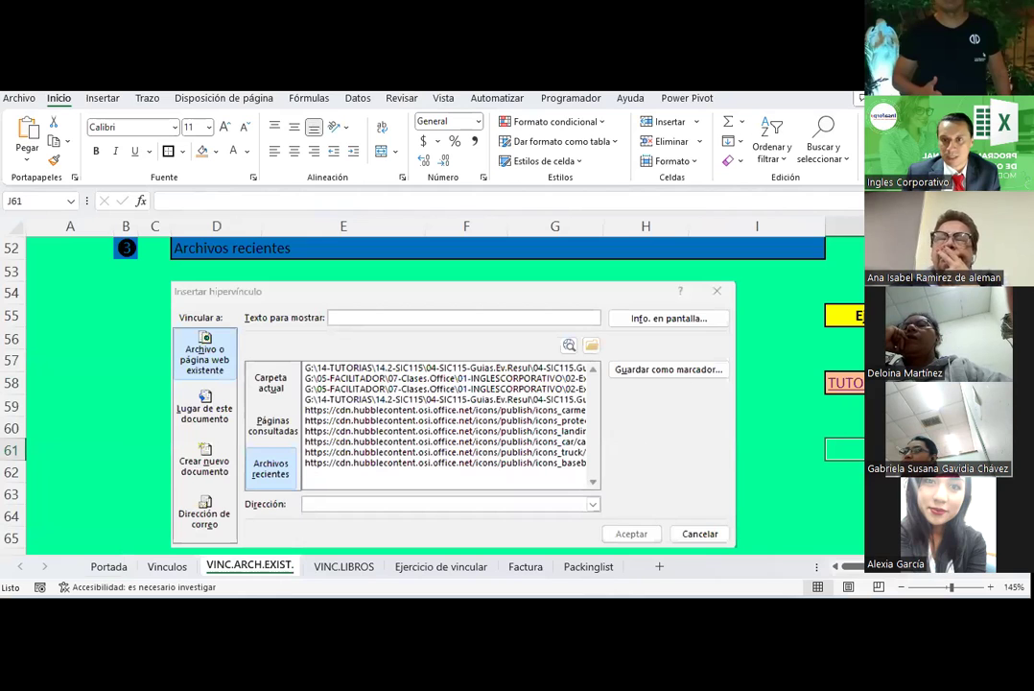
pyautogui.hscroll(1, 879, 576)
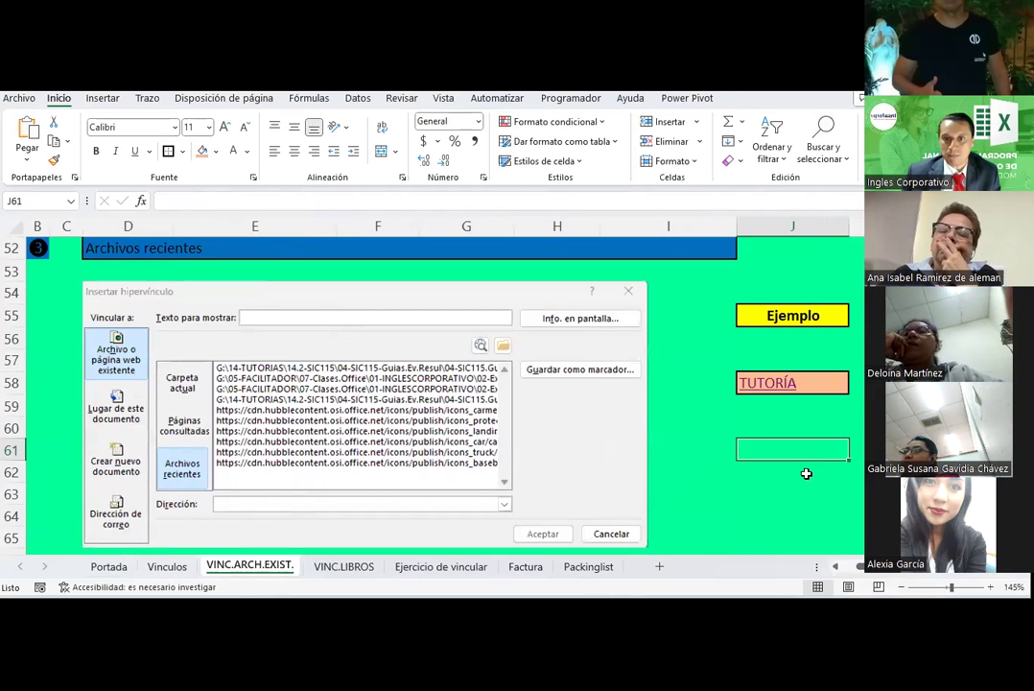
# Step: Check the centred TUTORÍA link in J58, then look over the VINC.LIBROS sheet
pyautogui.click(837, 383)
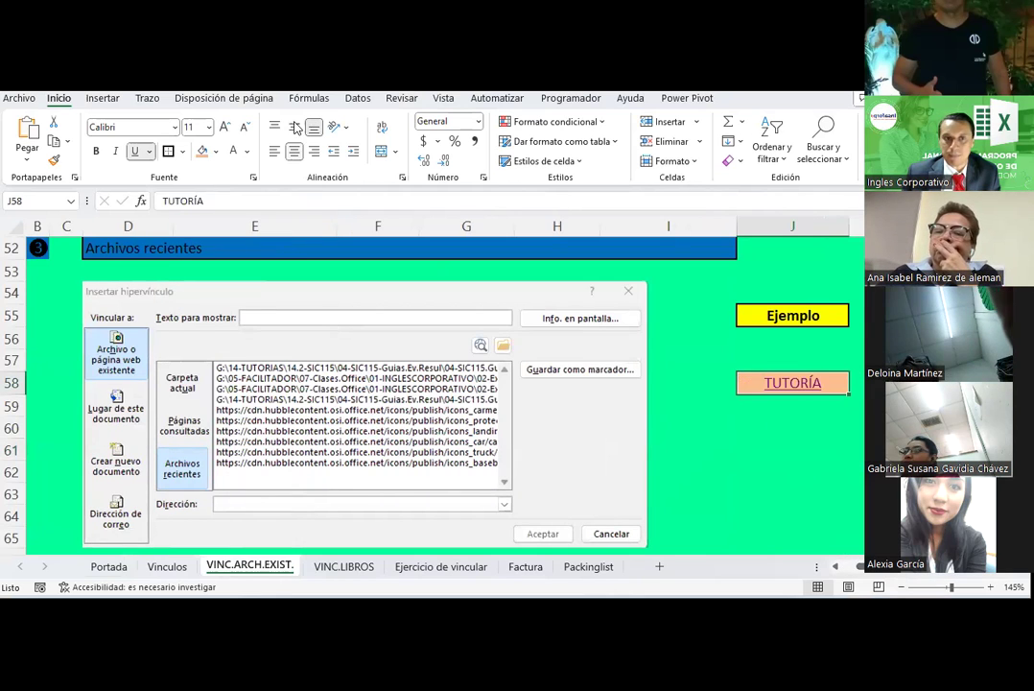
pyautogui.click(774, 448)
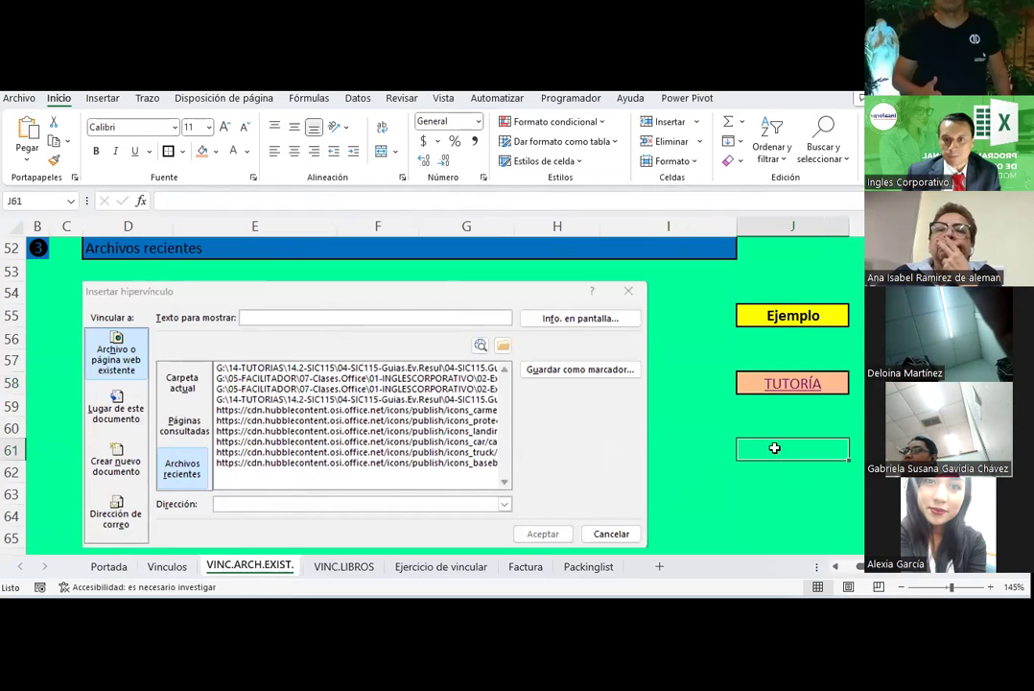
pyautogui.click(342, 566)
pyautogui.scroll(1, 460, 431)
pyautogui.scroll(6, 460, 432)
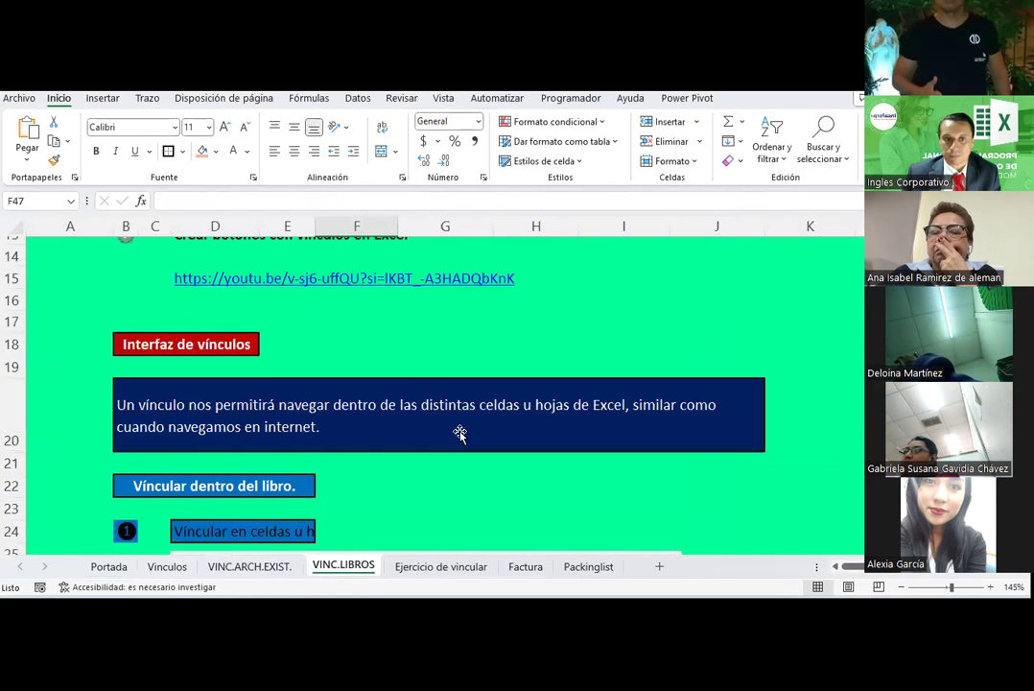
pyautogui.scroll(5, 460, 432)
pyautogui.scroll(1, 460, 432)
pyautogui.scroll(-5, 459, 434)
pyautogui.scroll(-1, 459, 433)
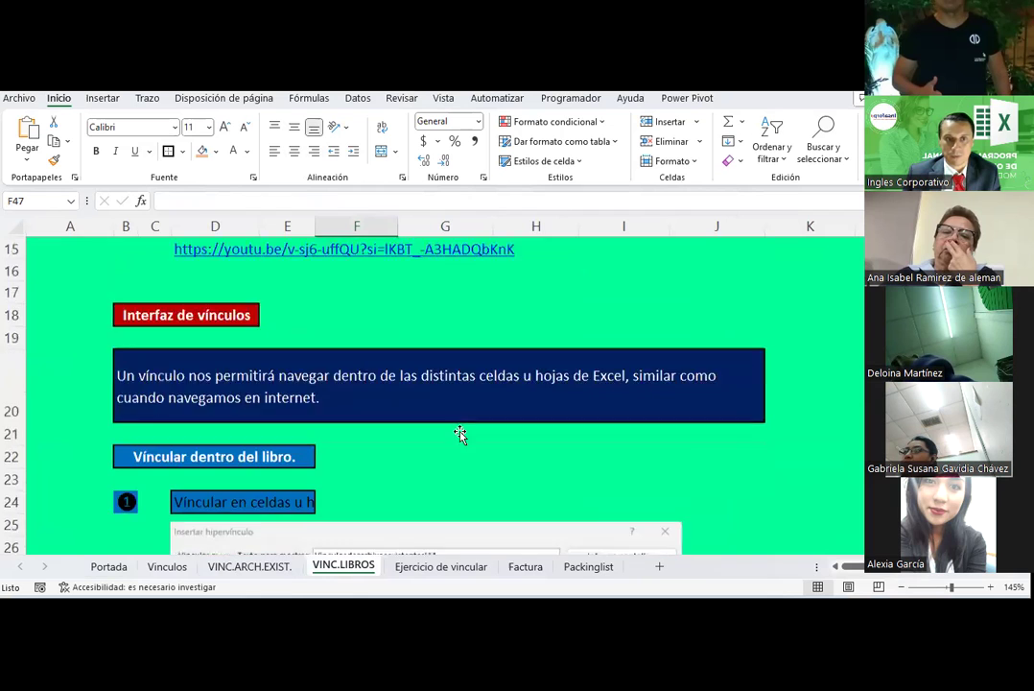
pyautogui.scroll(-2, 459, 434)
pyautogui.scroll(-1, 460, 434)
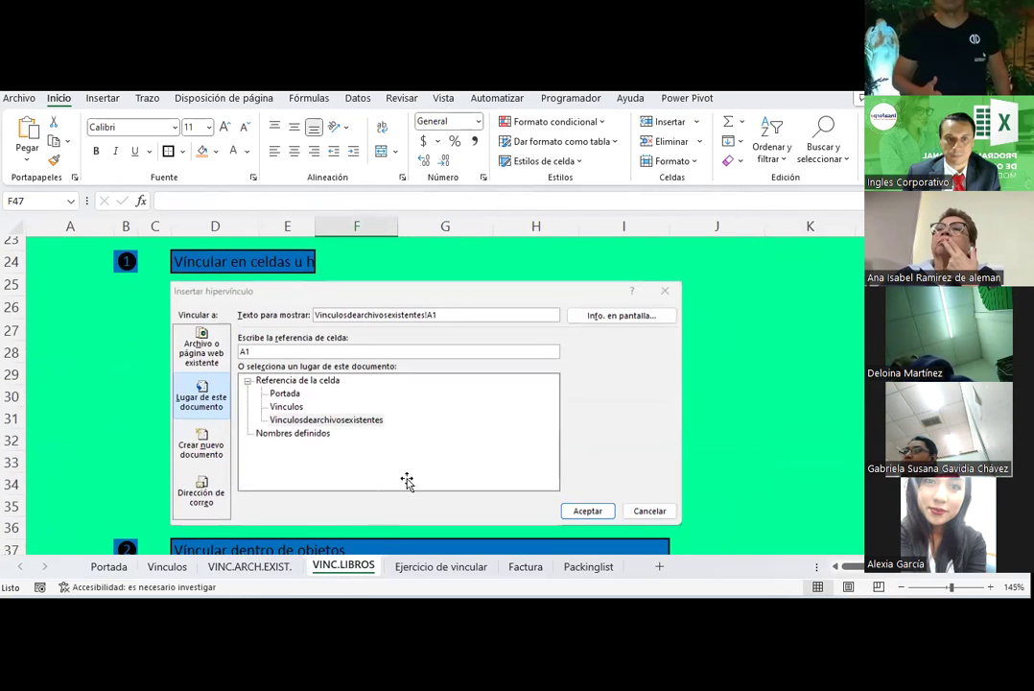
# Step: Back on VINC.ARCH.EXIST., review the link cells and the Soporte OFFICE link's options
pyautogui.click(280, 568)
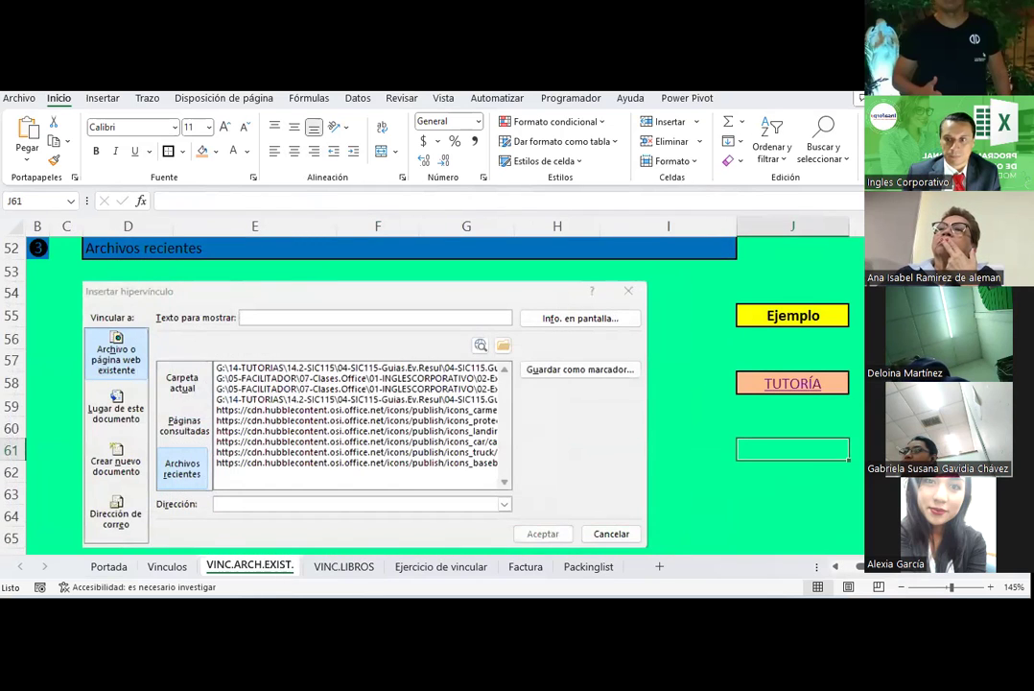
pyautogui.click(857, 383)
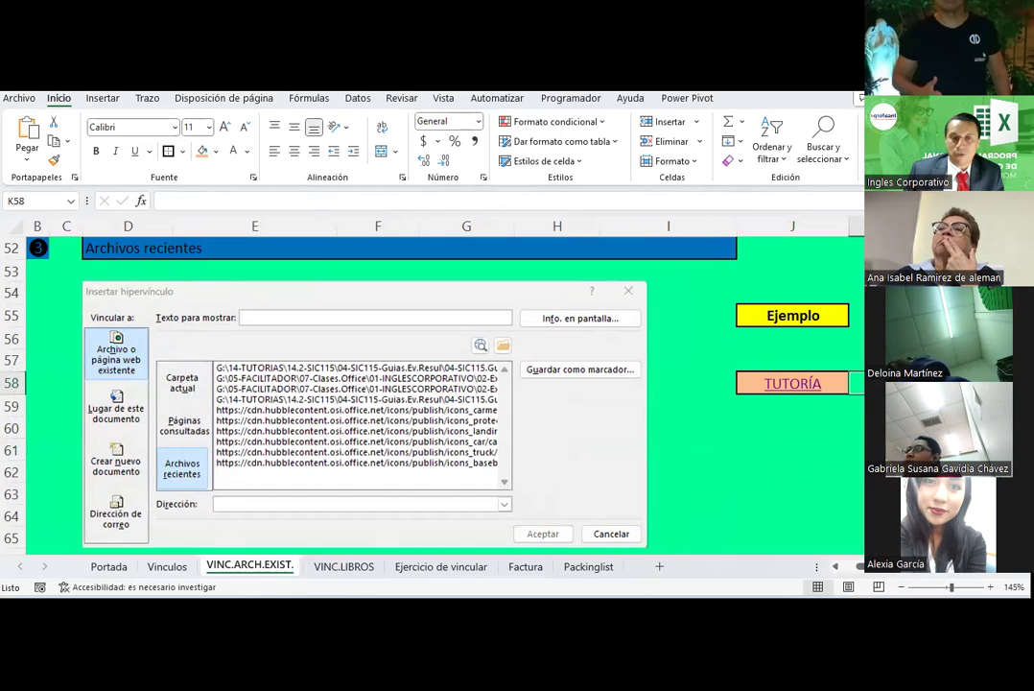
pyautogui.scroll(2, 442, 394)
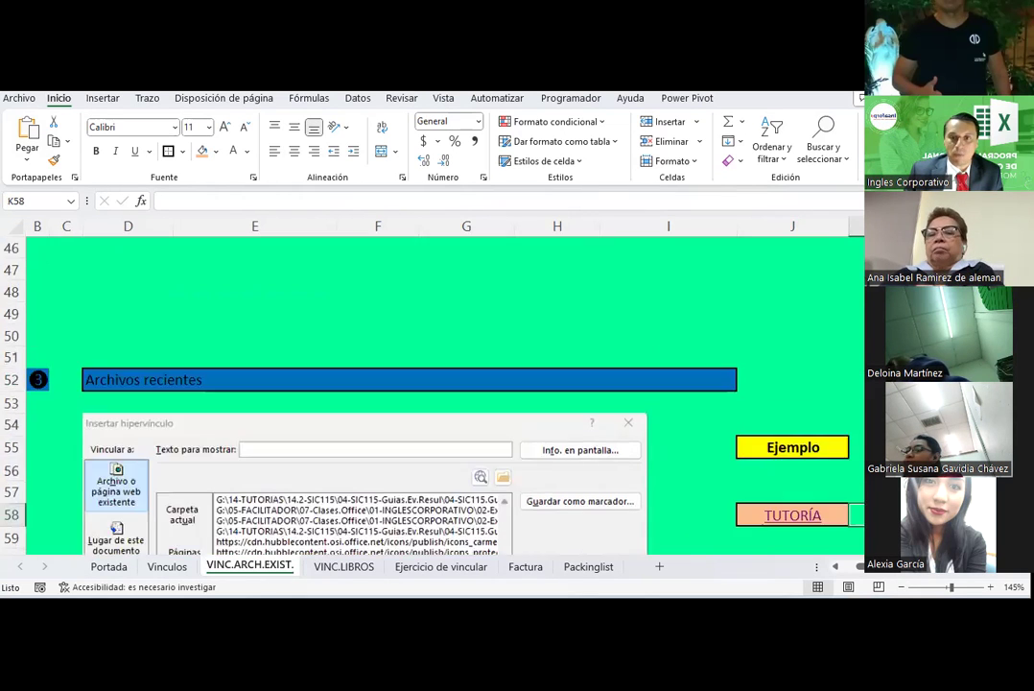
pyautogui.scroll(5, 442, 394)
pyautogui.scroll(4, 442, 394)
pyautogui.scroll(-1, 441, 394)
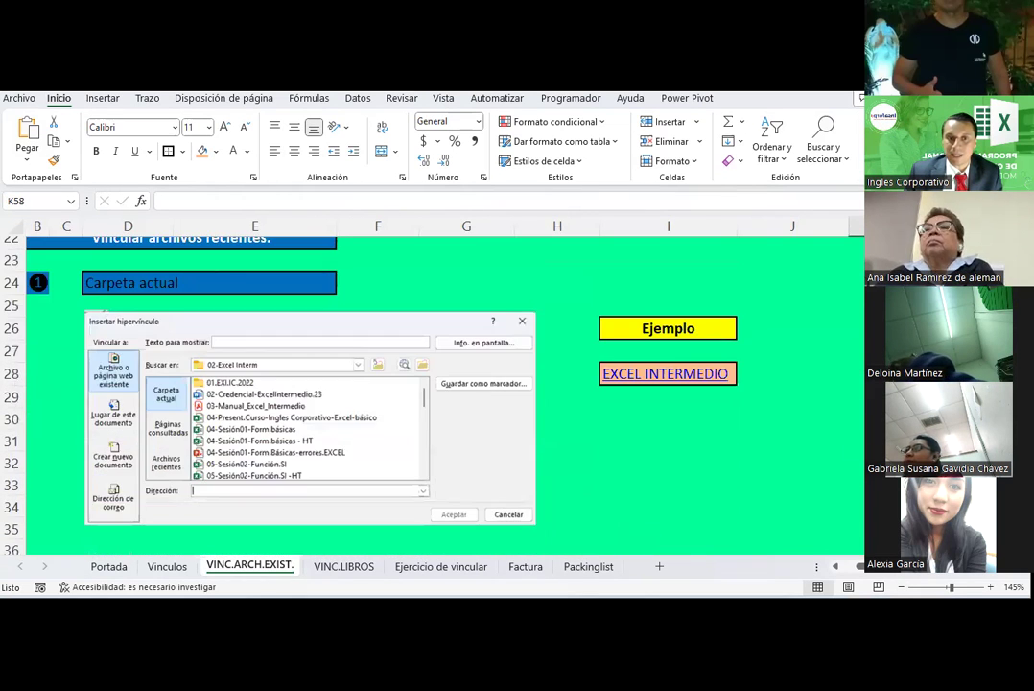
pyautogui.scroll(-3, 678, 369)
pyautogui.scroll(-2, 681, 371)
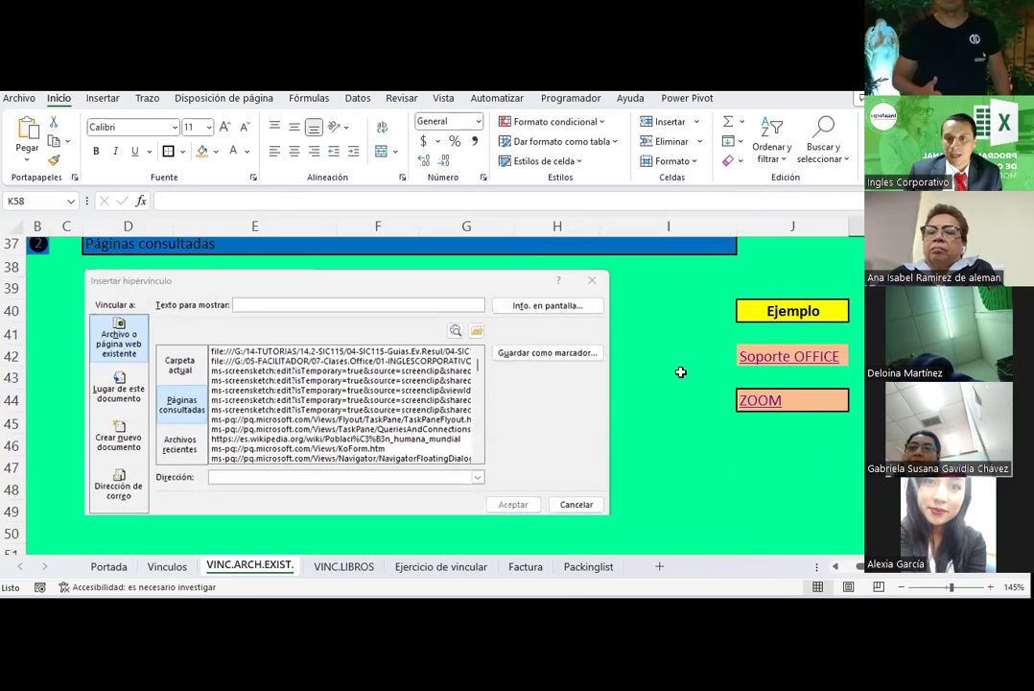
pyautogui.rightClick(756, 355)
pyautogui.press('Escape')
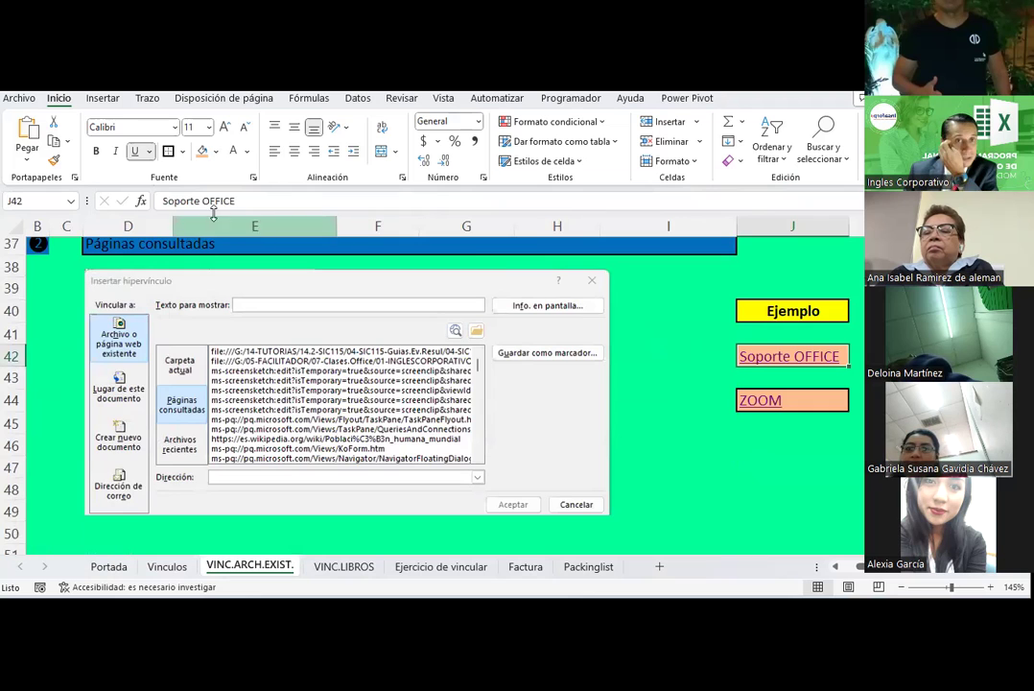
# Step: Inspect the ZOOM link cell J44, then reselect the TUTORÍA link cell J58
pyautogui.click(819, 394)
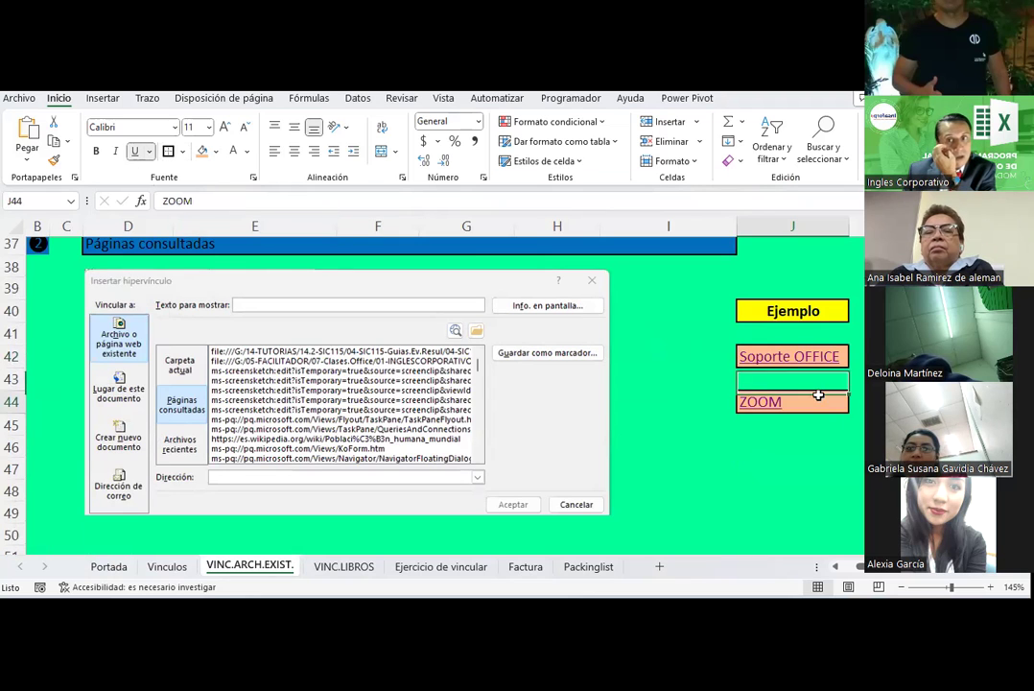
pyautogui.click(849, 446)
pyautogui.scroll(-2, 849, 447)
pyautogui.scroll(-2, 849, 446)
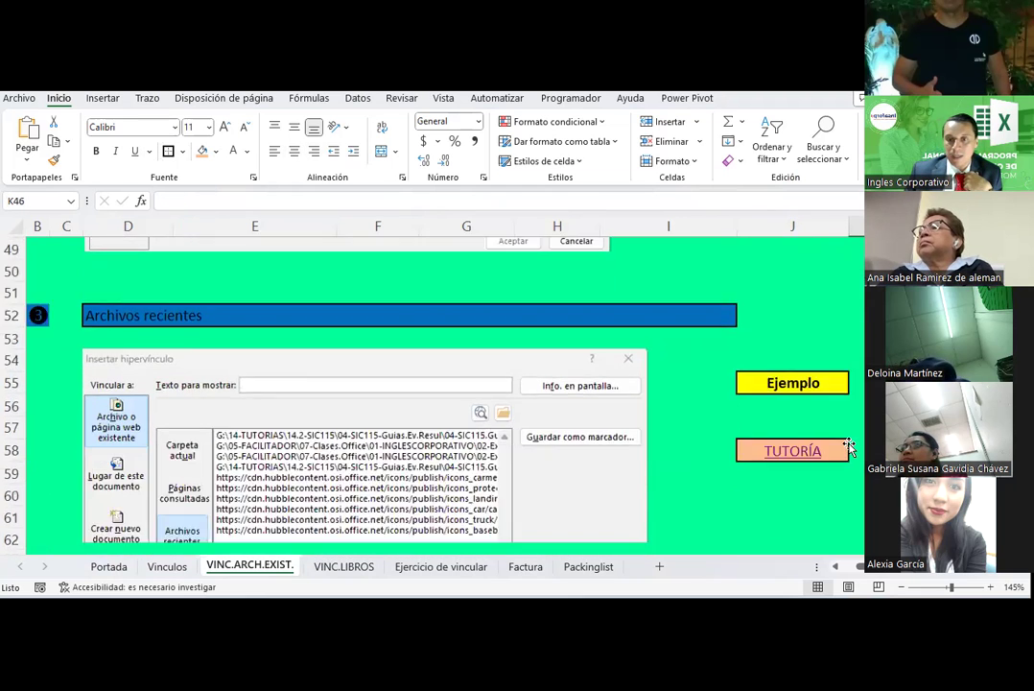
pyautogui.scroll(-1, 850, 447)
pyautogui.click(839, 389)
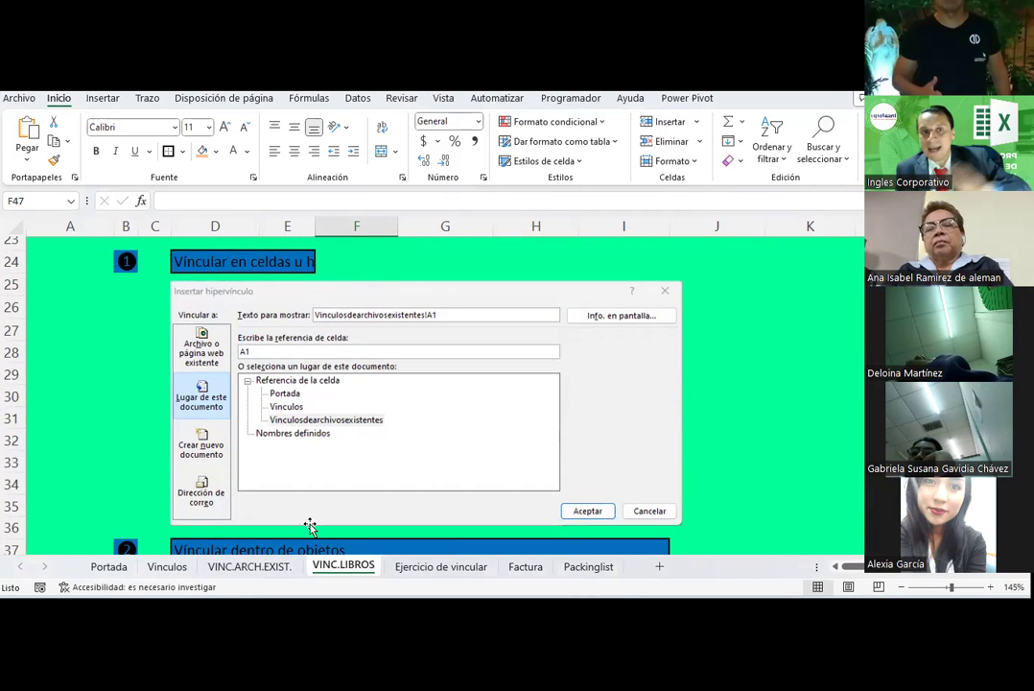
pyautogui.scroll(-1, 353, 388)
pyautogui.scroll(-3, 354, 388)
pyautogui.scroll(-2, 354, 388)
pyautogui.scroll(-1, 354, 388)
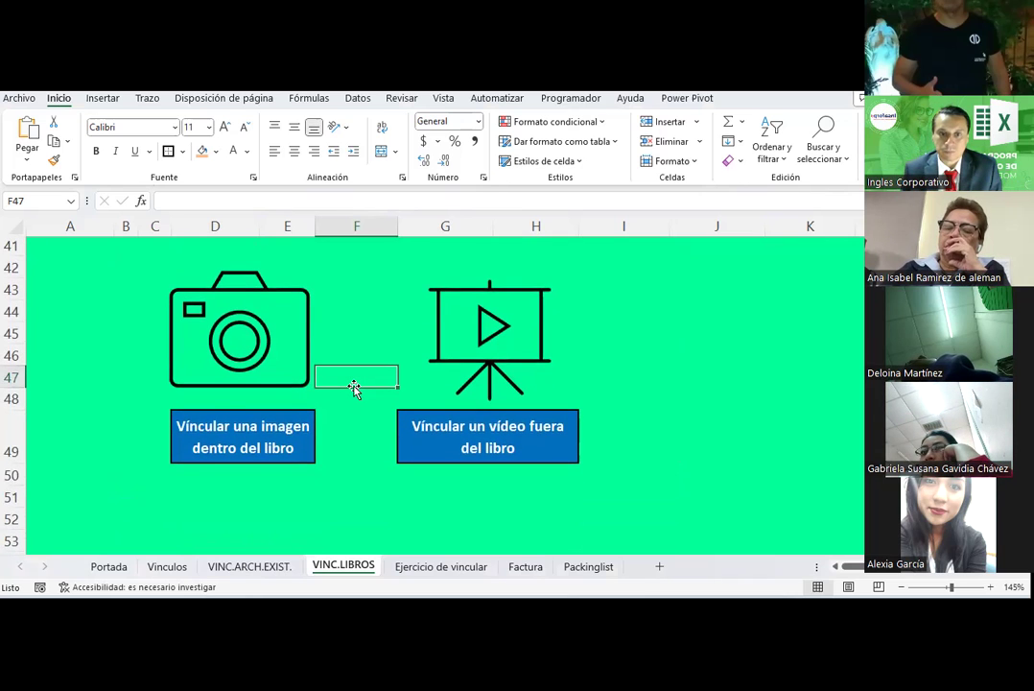
pyautogui.scroll(1, 354, 388)
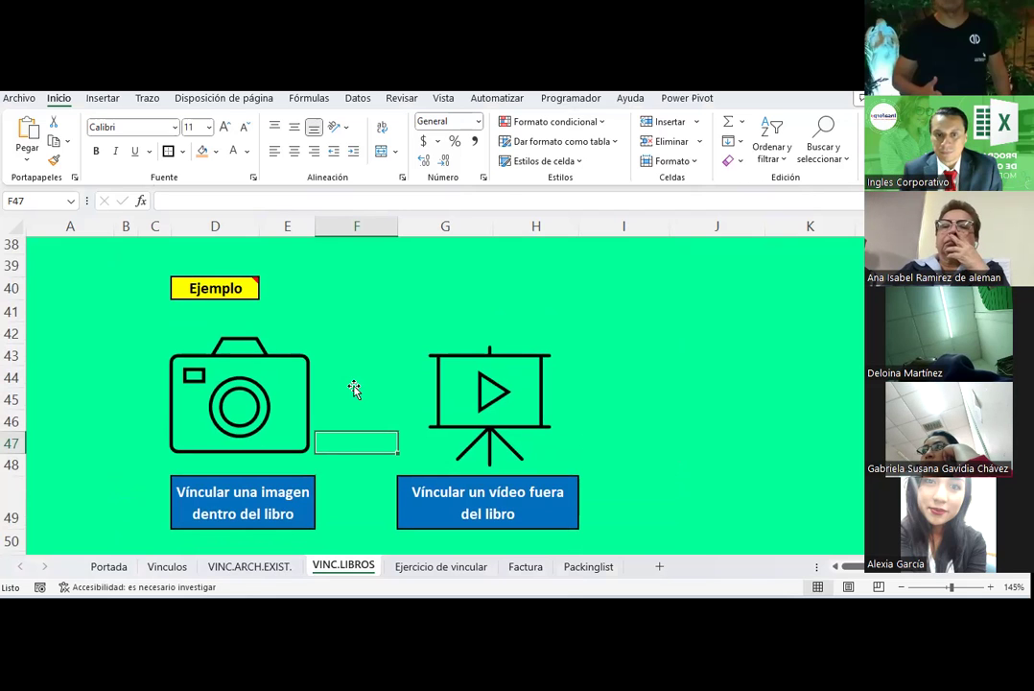
pyautogui.scroll(2, 354, 388)
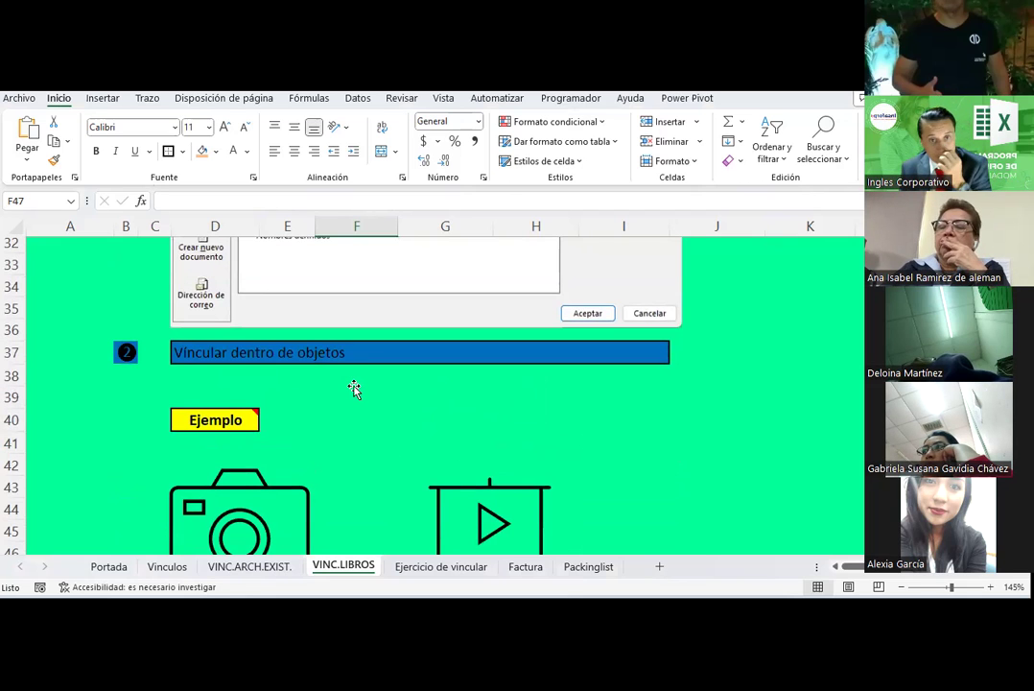
pyautogui.scroll(-5, 355, 387)
pyautogui.click(285, 565)
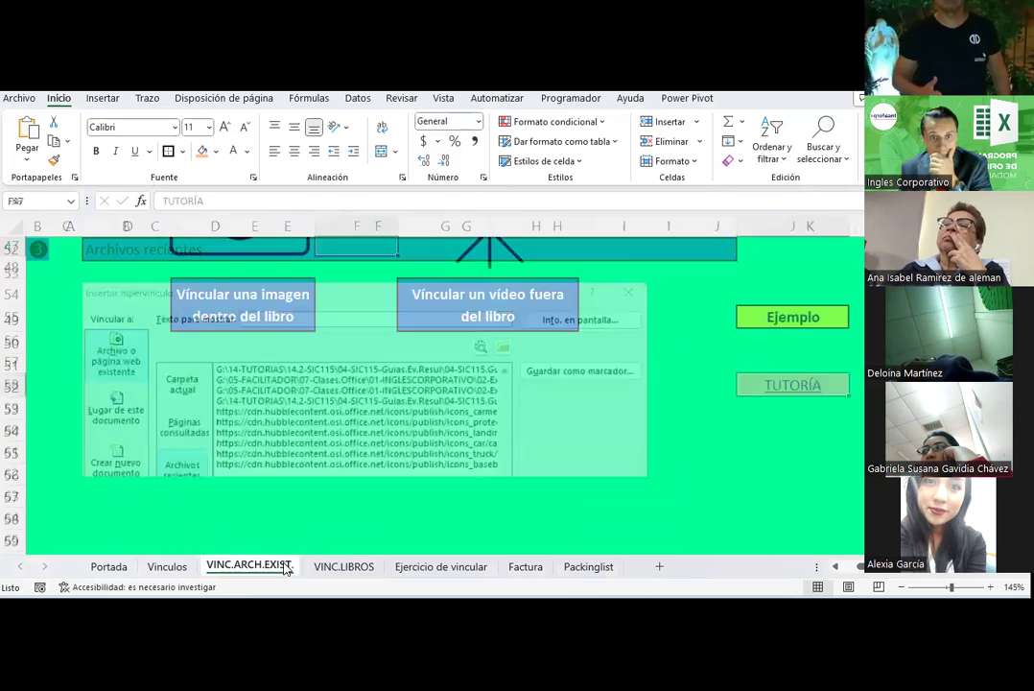
pyautogui.scroll(-6, 286, 497)
pyautogui.scroll(-4, 286, 499)
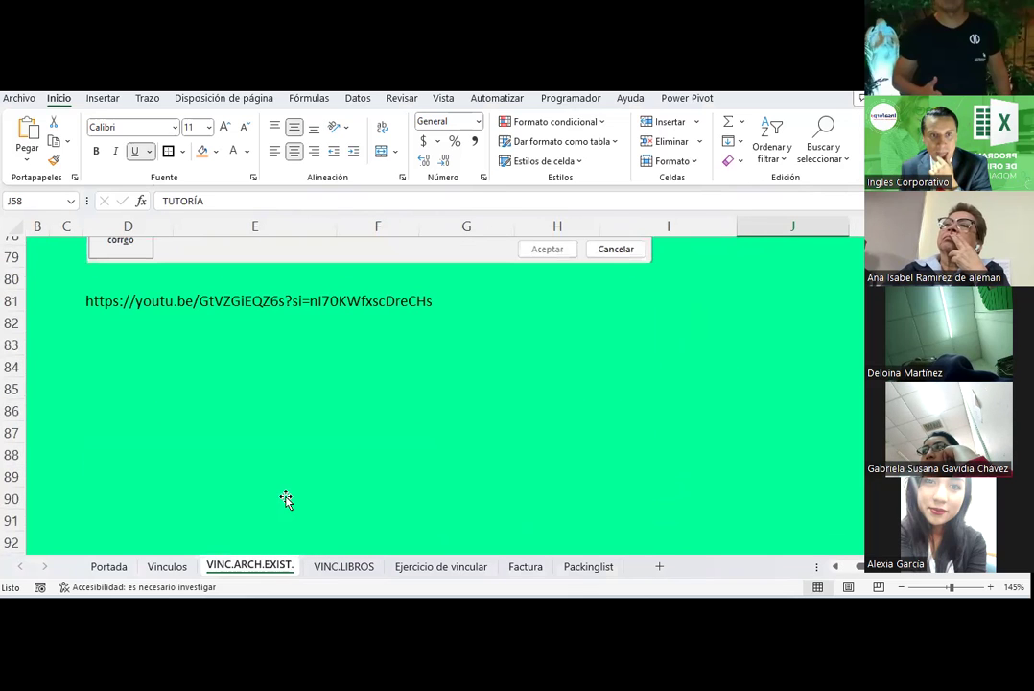
pyautogui.click(203, 298)
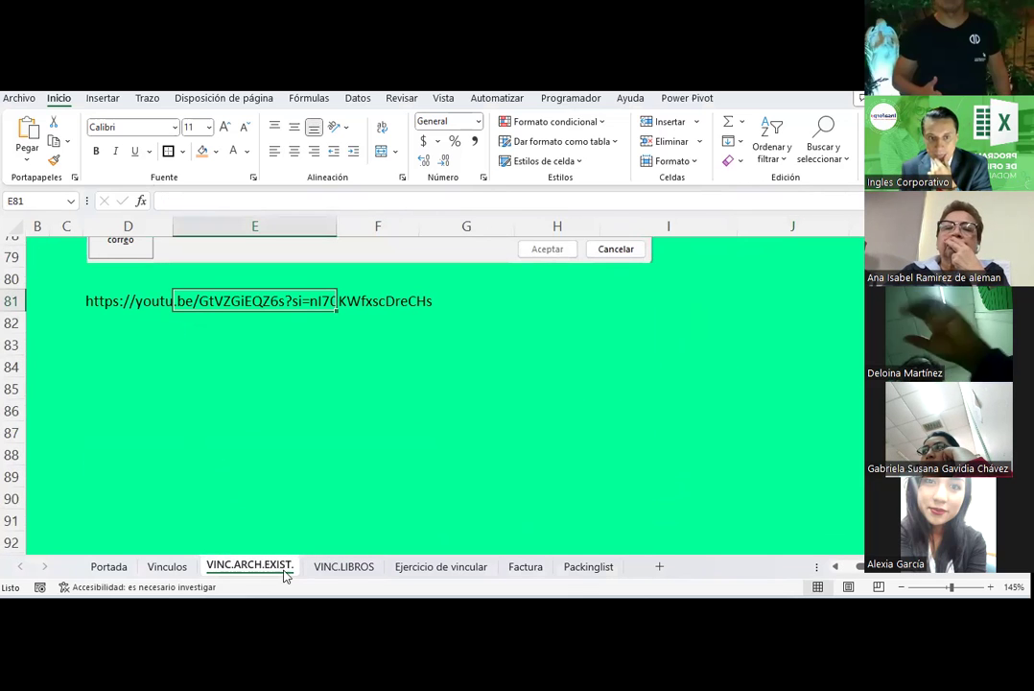
pyautogui.click(344, 566)
pyautogui.scroll(9, 764, 319)
pyautogui.scroll(2, 764, 318)
pyautogui.scroll(-4, 764, 318)
pyautogui.scroll(-2, 764, 319)
pyautogui.scroll(-2, 764, 319)
pyautogui.scroll(-1, 764, 319)
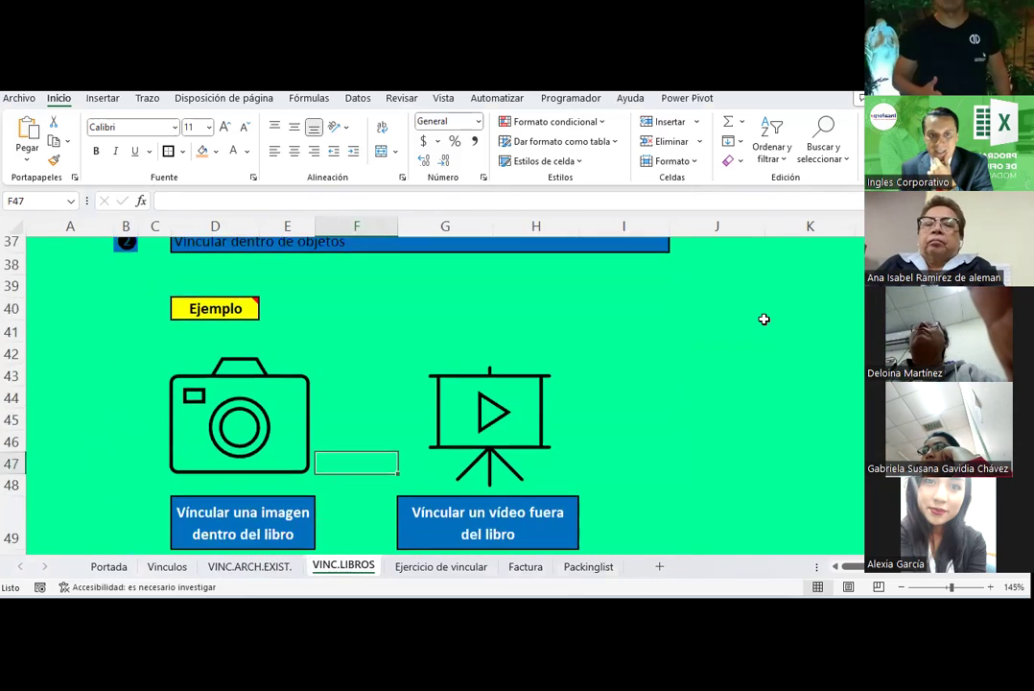
pyautogui.scroll(3, 764, 319)
pyautogui.scroll(1, 764, 319)
pyautogui.scroll(1, 763, 319)
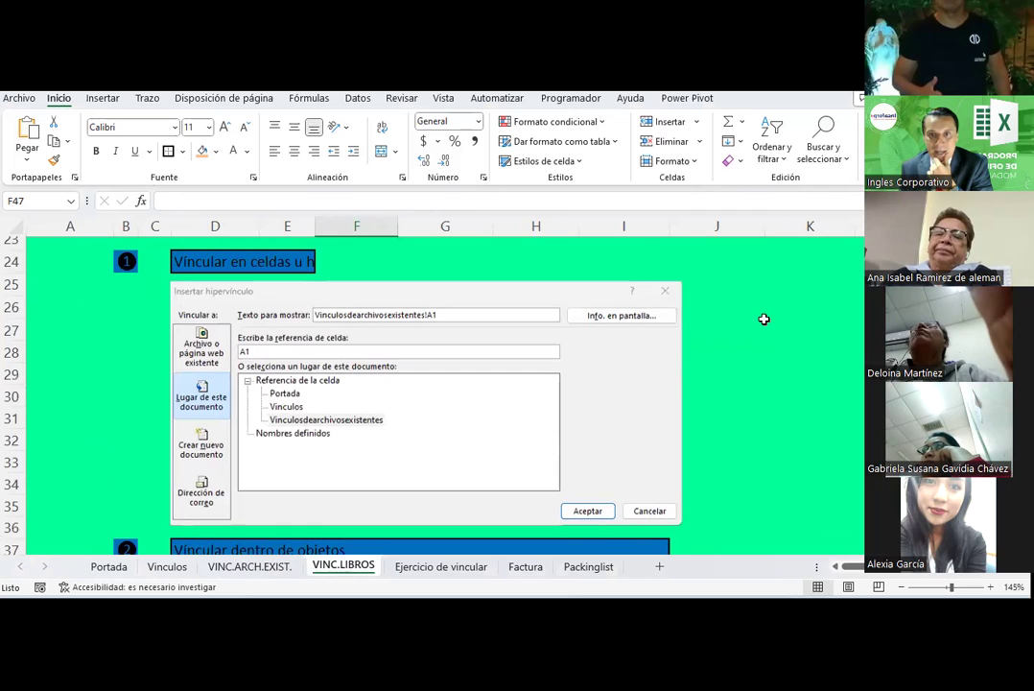
pyautogui.click(765, 321)
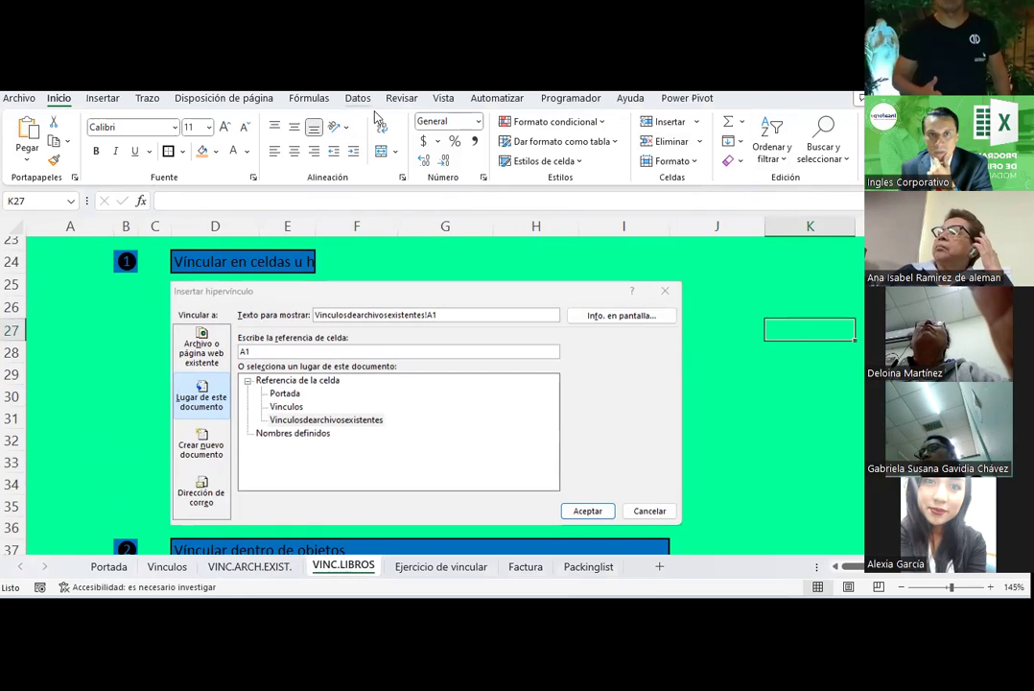
# Step: Start a 'Lugar de este documento' hyperlink on K27 targeting VINC.LIBROS, cell A1
pyautogui.rightClick(791, 326)
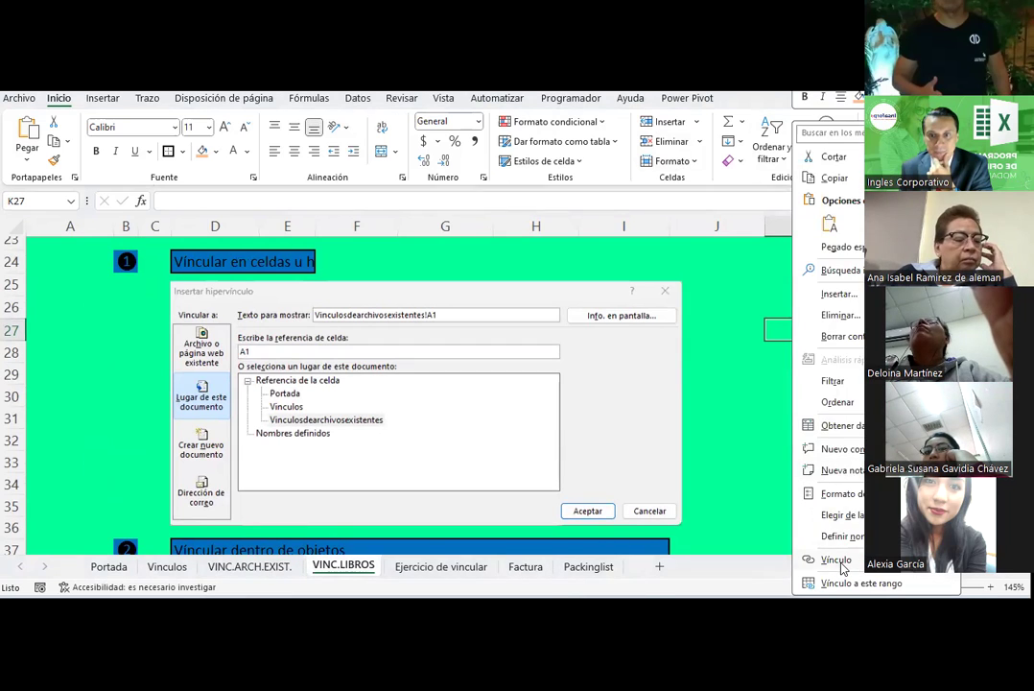
pyautogui.click(834, 559)
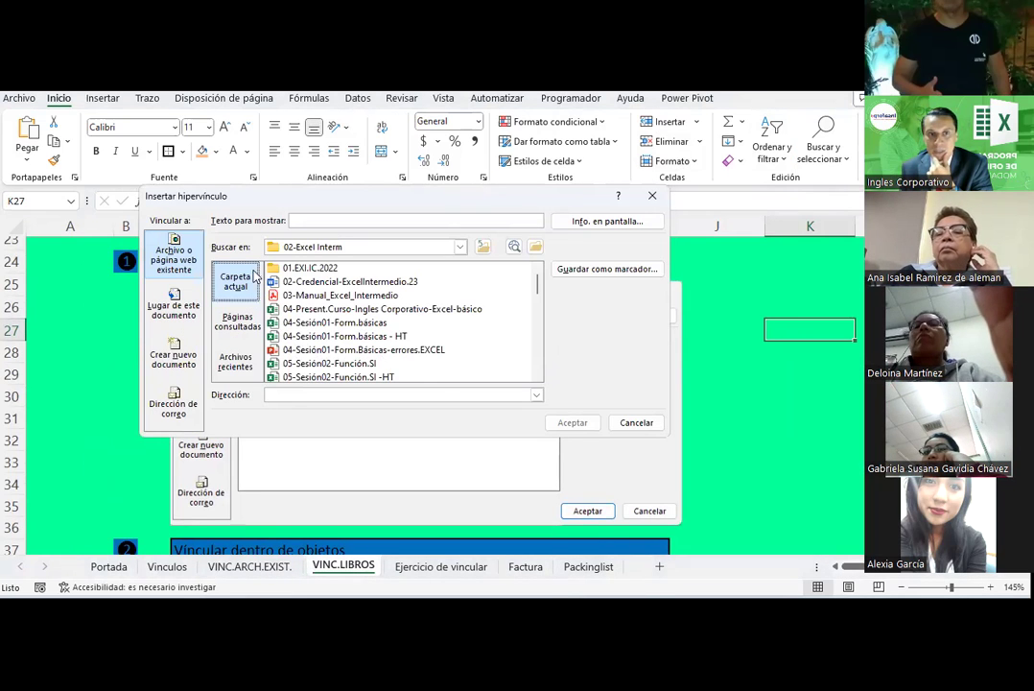
pyautogui.click(173, 261)
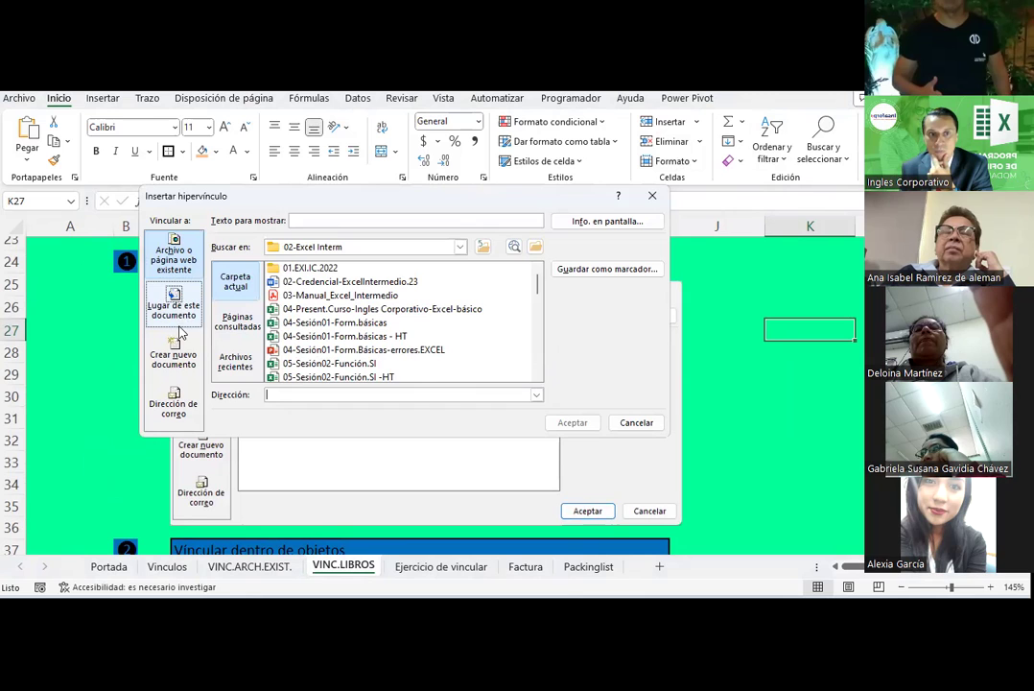
pyautogui.click(176, 309)
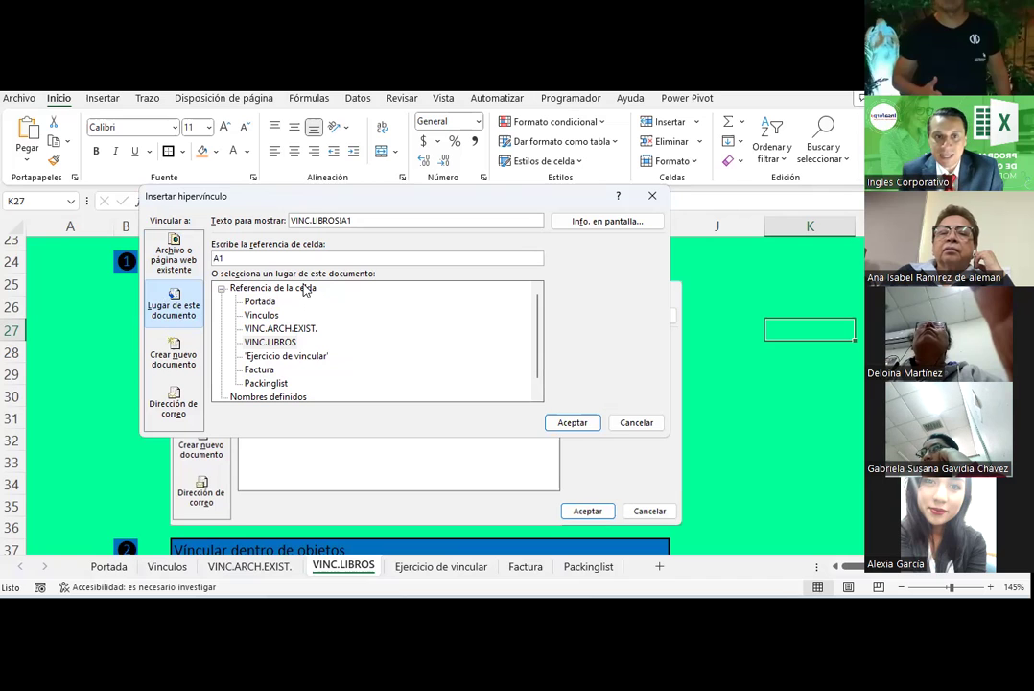
pyautogui.moveTo(537, 336)
pyautogui.moveTo(538, 307)
pyautogui.mouseDown()
pyautogui.moveTo(539, 352)
pyautogui.moveTo(537, 302)
pyautogui.mouseUp()
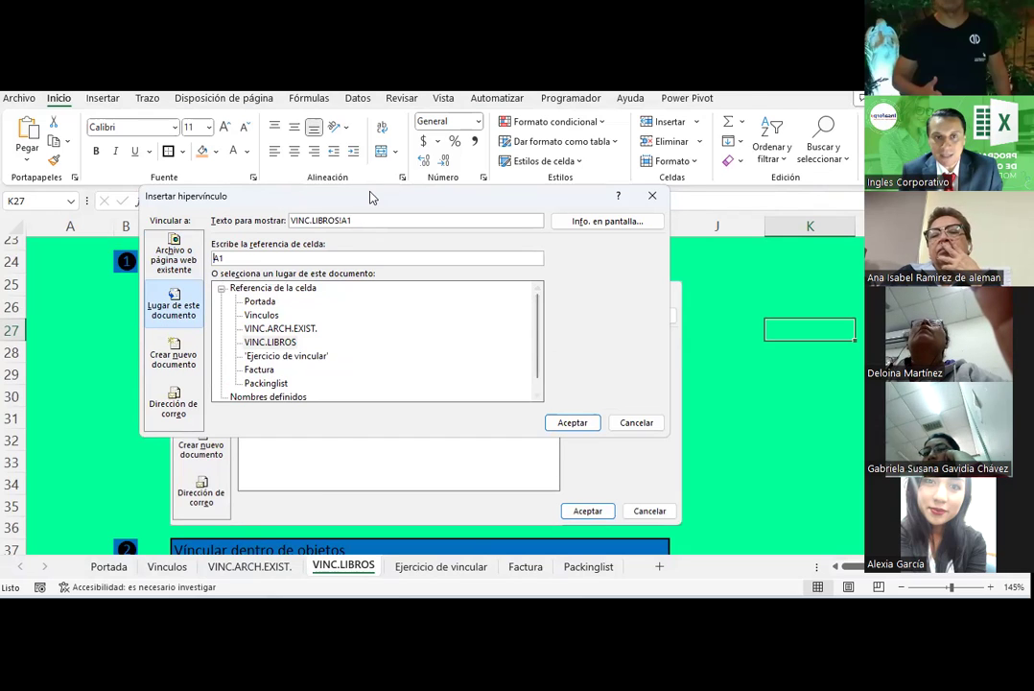
pyautogui.moveTo(373, 197); pyautogui.dragTo(450, 121)
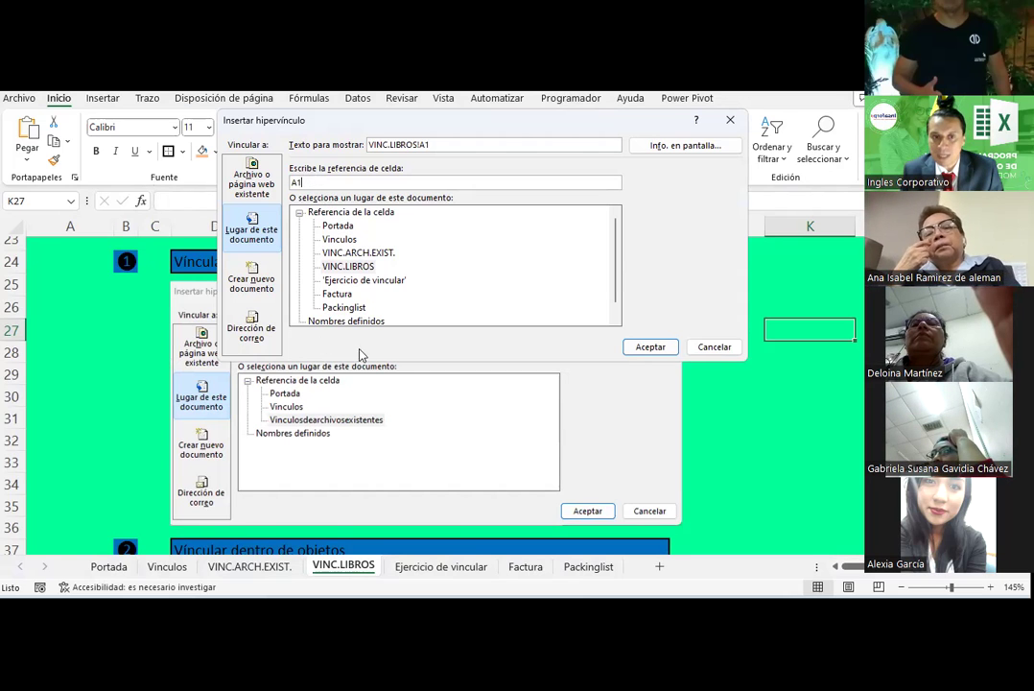
pyautogui.click(340, 267)
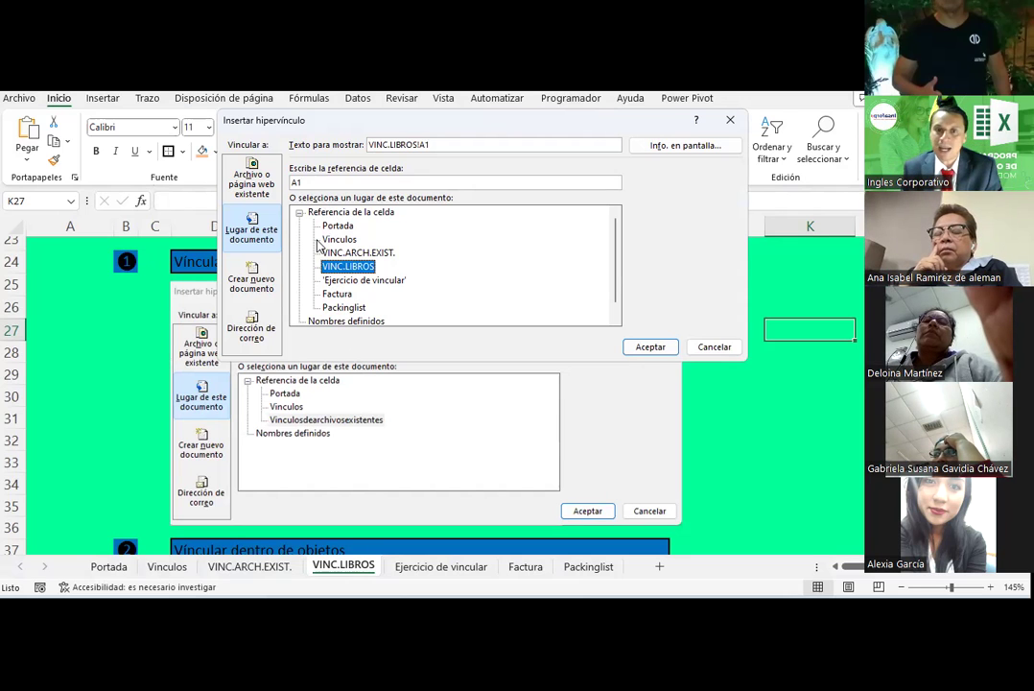
# Step: Fill cell J47 with dark olive
pyautogui.scroll(-2, 454, 400)
pyautogui.scroll(2, 455, 399)
pyautogui.click(730, 333)
pyautogui.click(752, 375)
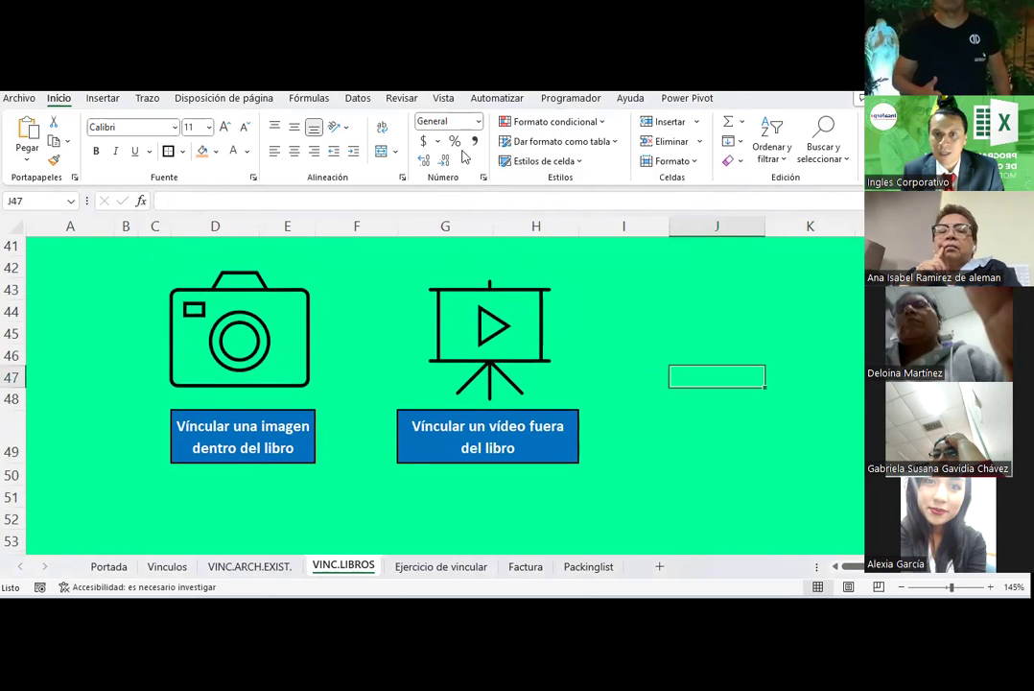
pyautogui.click(215, 151)
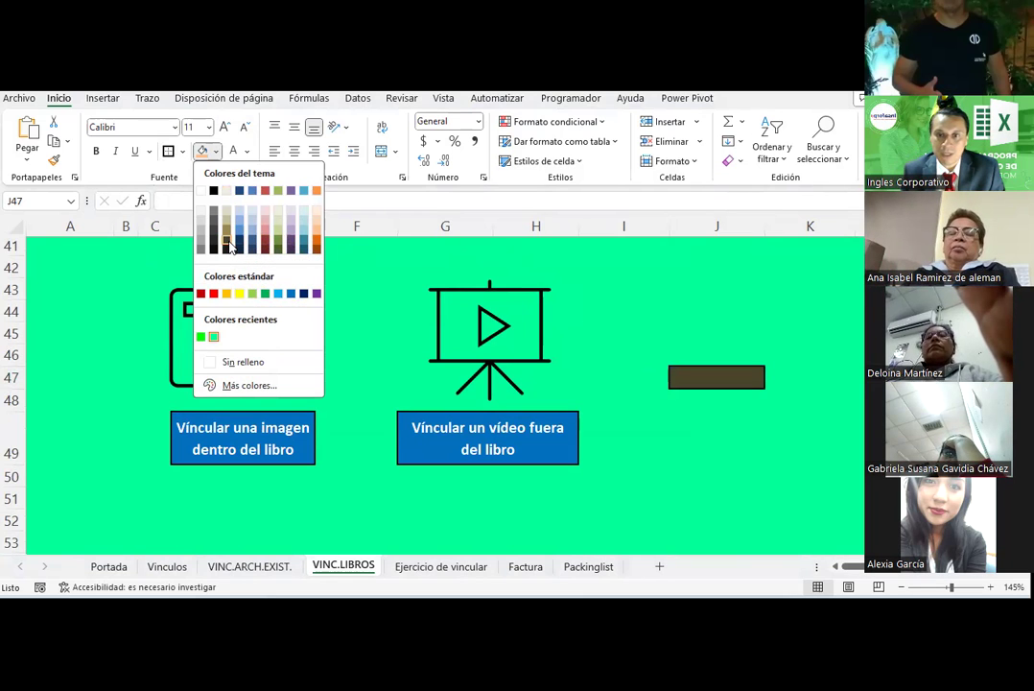
pyautogui.click(227, 242)
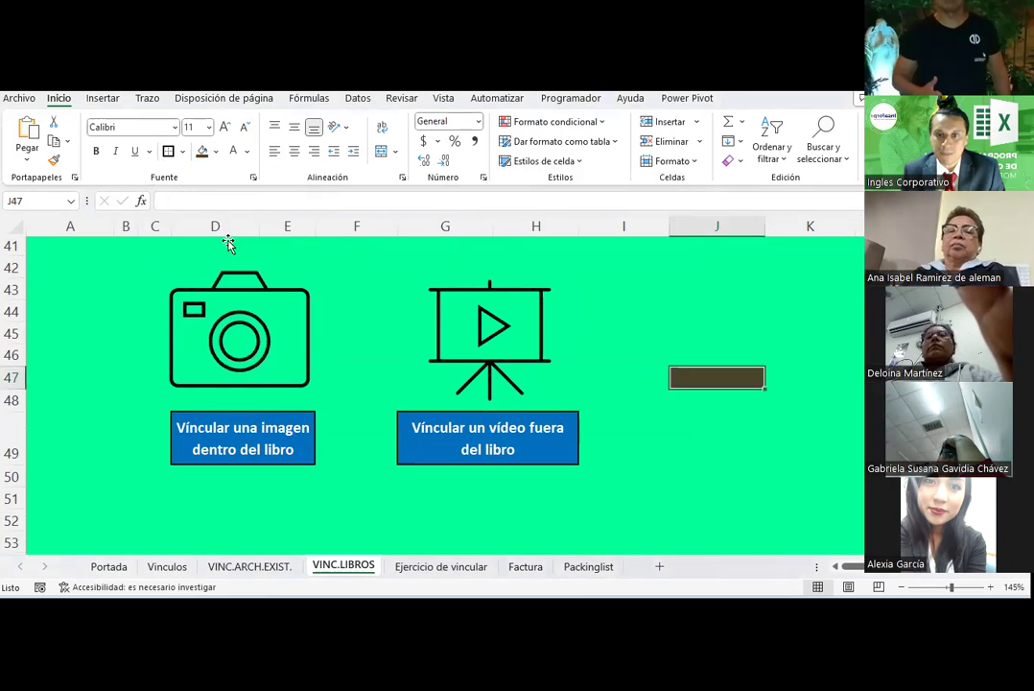
# Step: Widen column J to 15.00
pyautogui.click(216, 152)
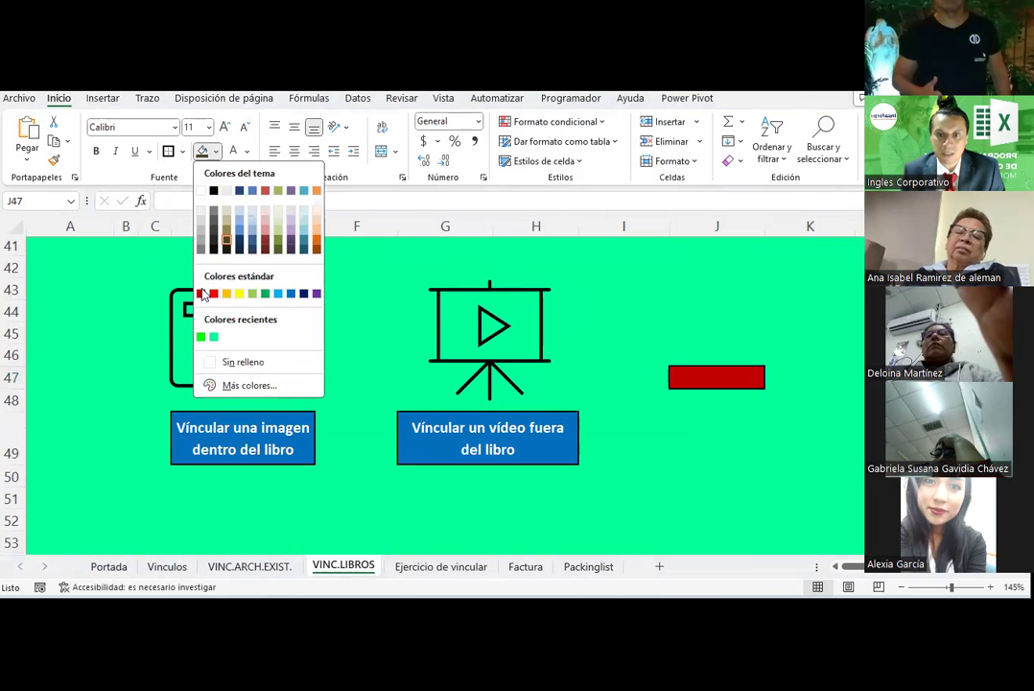
pyautogui.click(763, 223)
pyautogui.moveTo(765, 226); pyautogui.dragTo(802, 229)
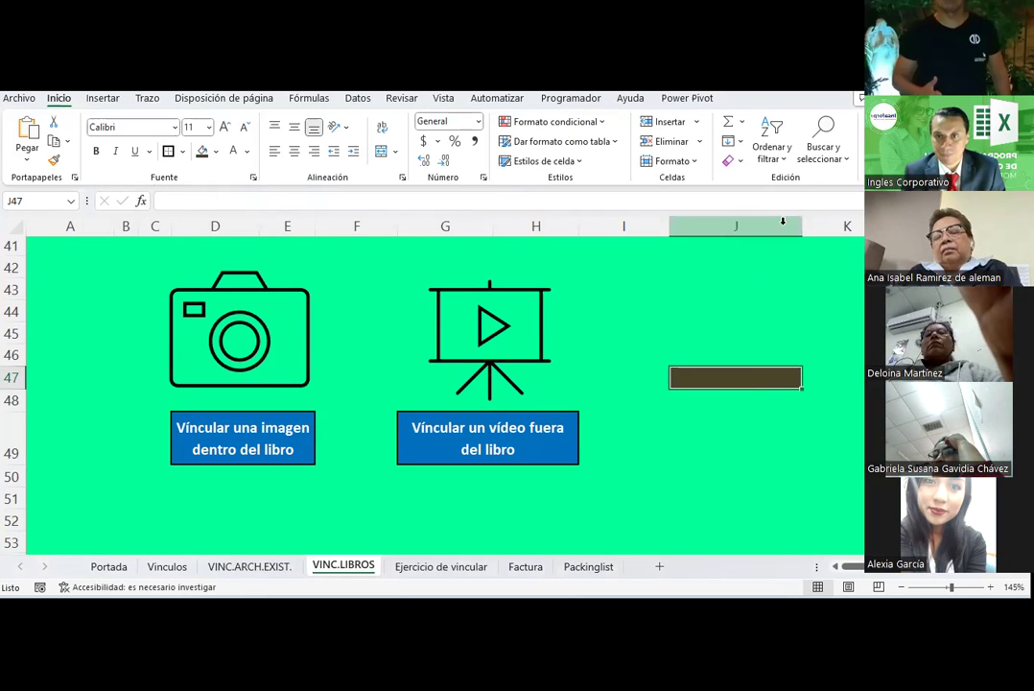
# Step: Link J47 to cell A1 of VINC.LIBROS with display text 'Subir'
pyautogui.rightClick(699, 386)
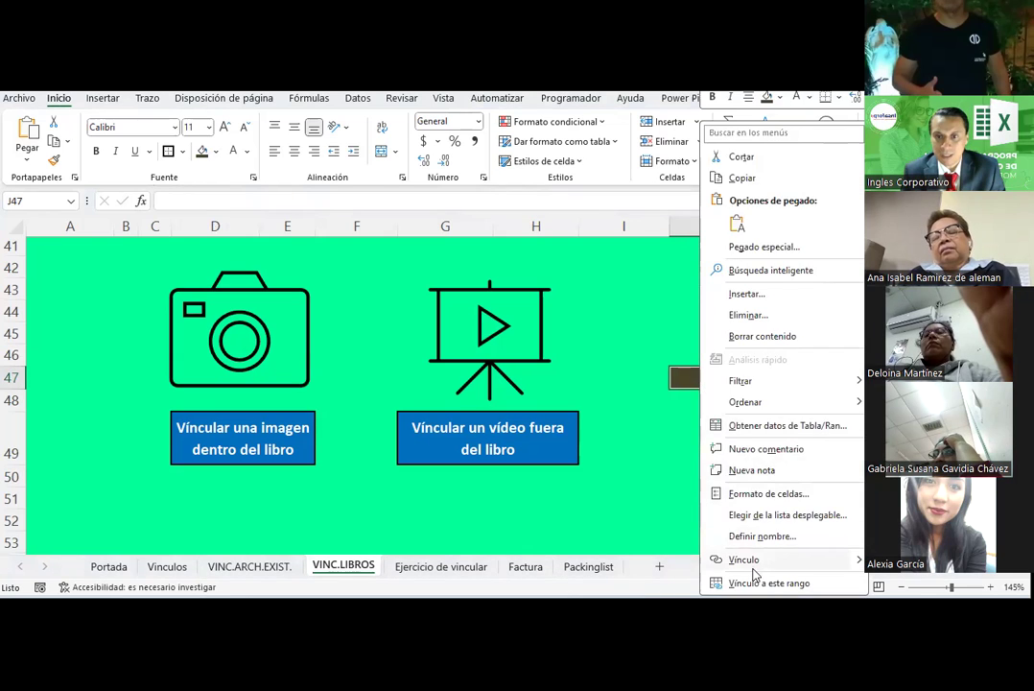
pyautogui.click(739, 560)
pyautogui.click(253, 234)
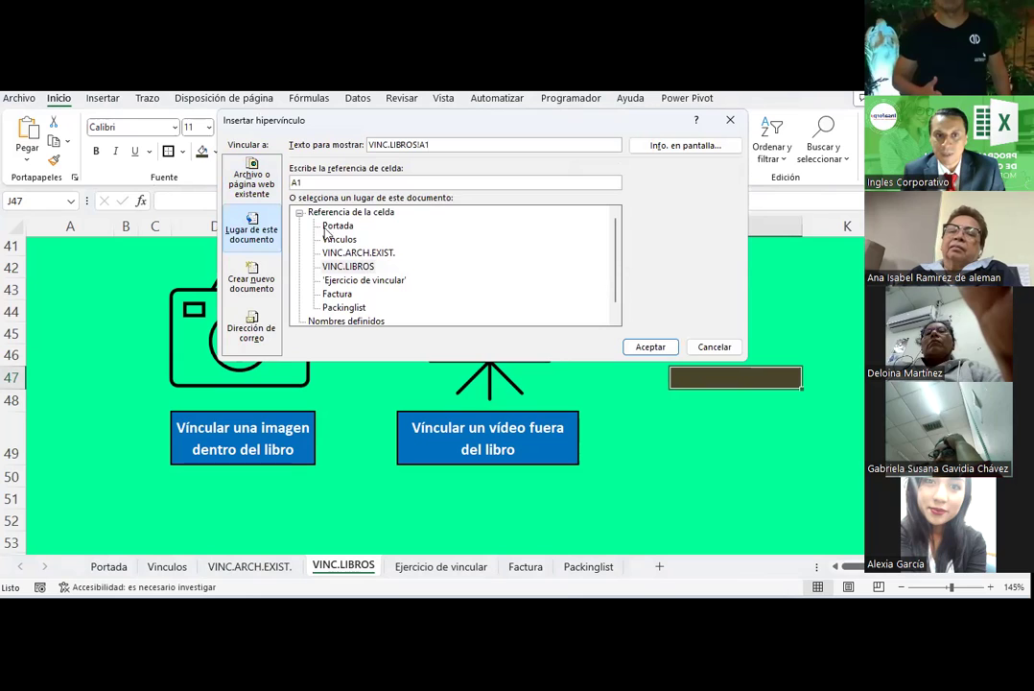
pyautogui.click(346, 267)
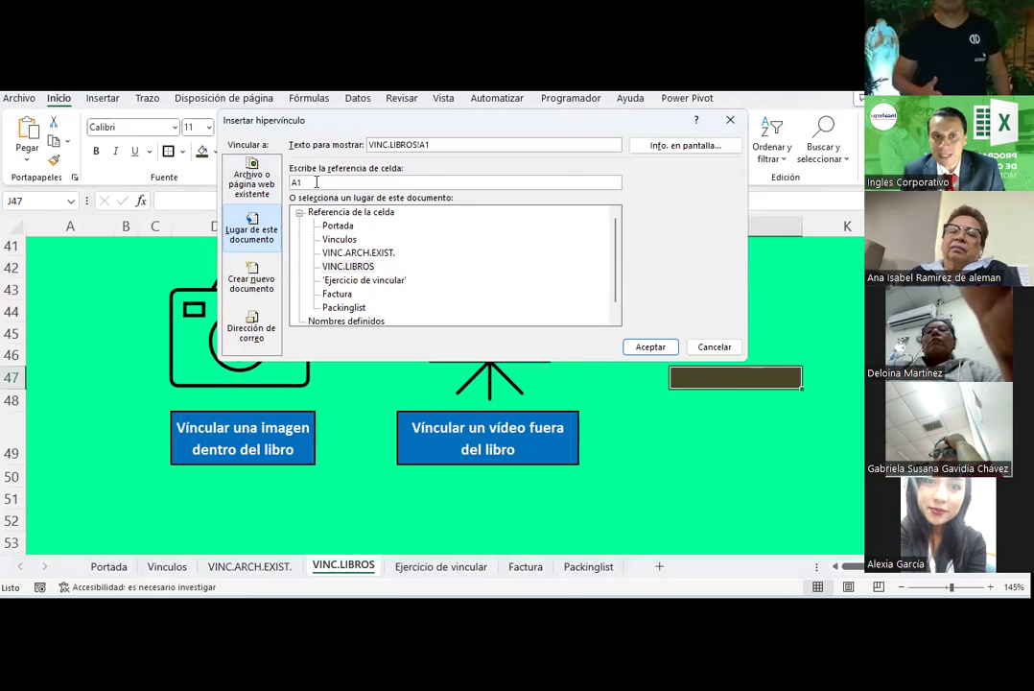
pyautogui.moveTo(439, 143); pyautogui.dragTo(350, 136)
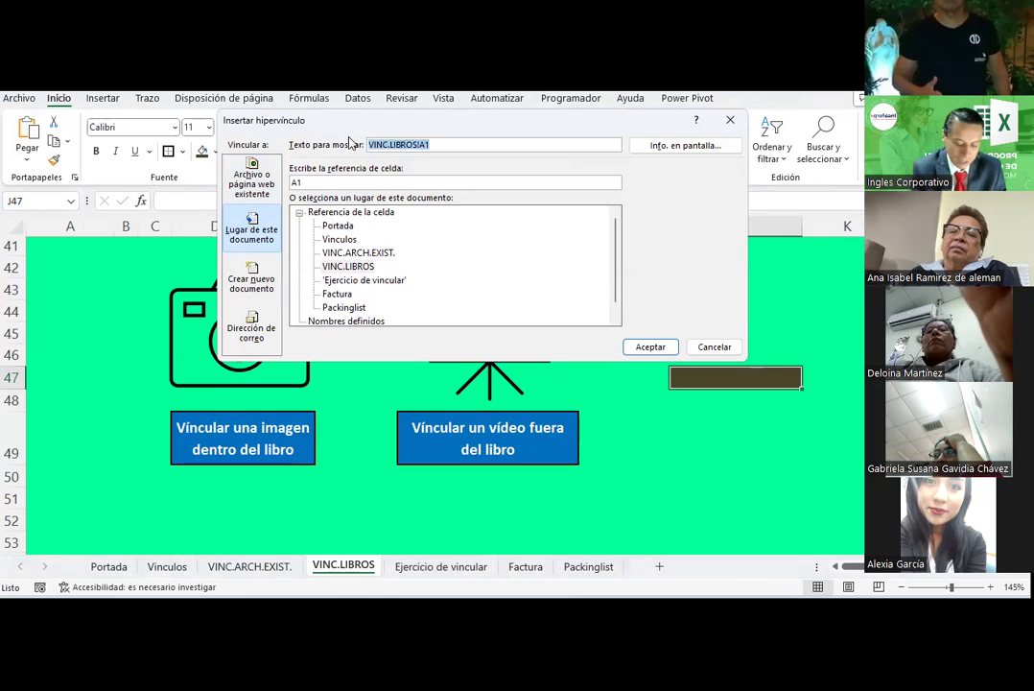
pyautogui.write('SUbir')
pyautogui.press('BackSpace')
pyautogui.press('BackSpace')
pyautogui.press('BackSpace')
pyautogui.write('ubi')
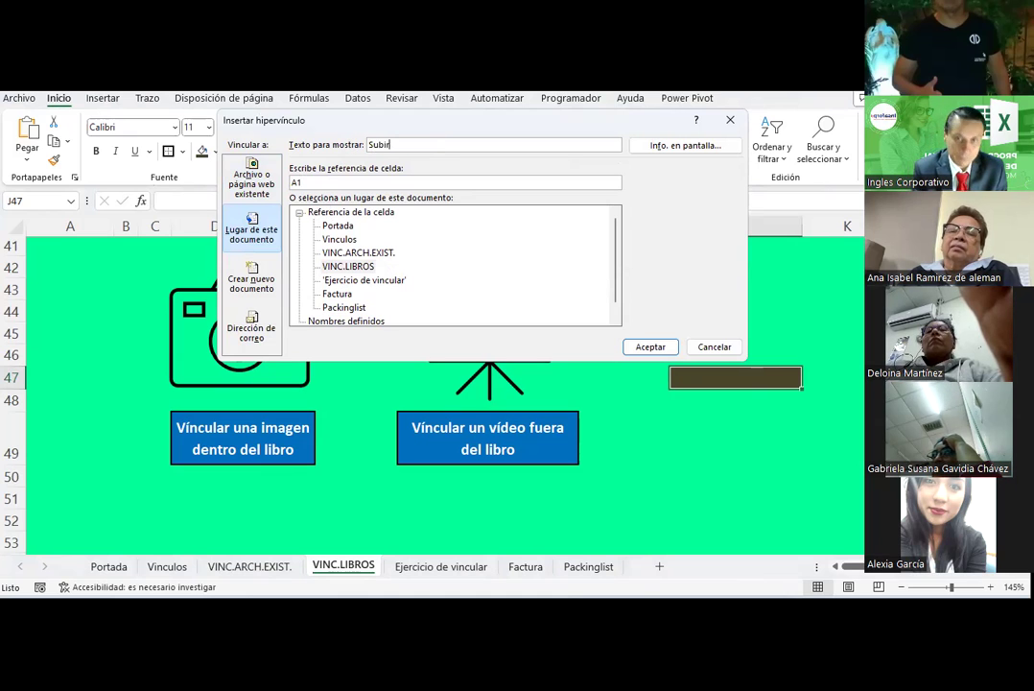
pyautogui.write('r')
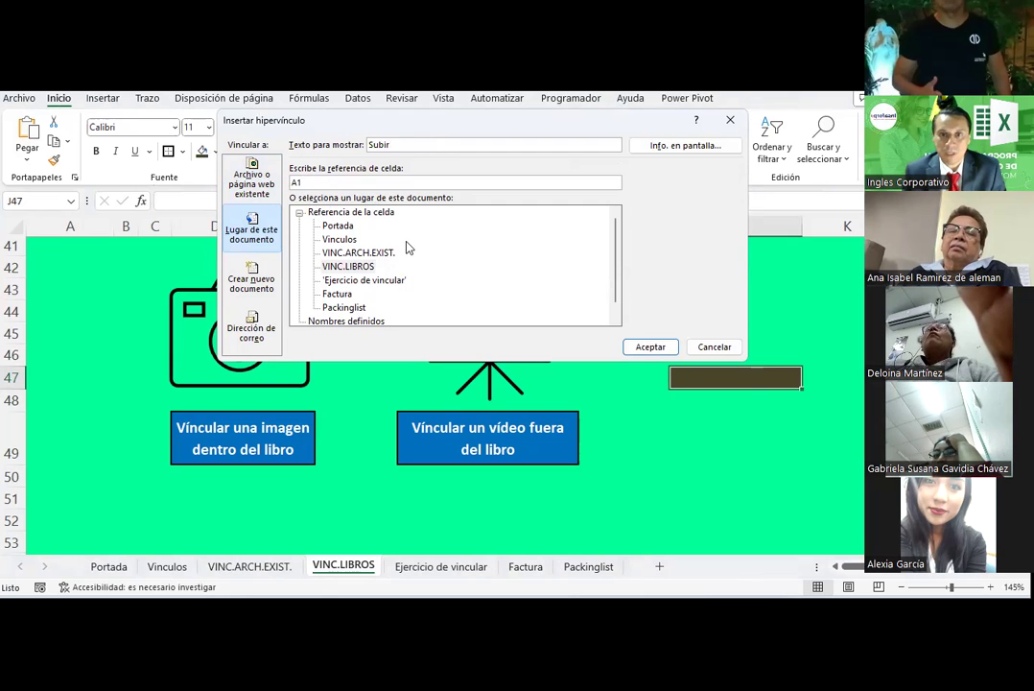
pyautogui.click(639, 347)
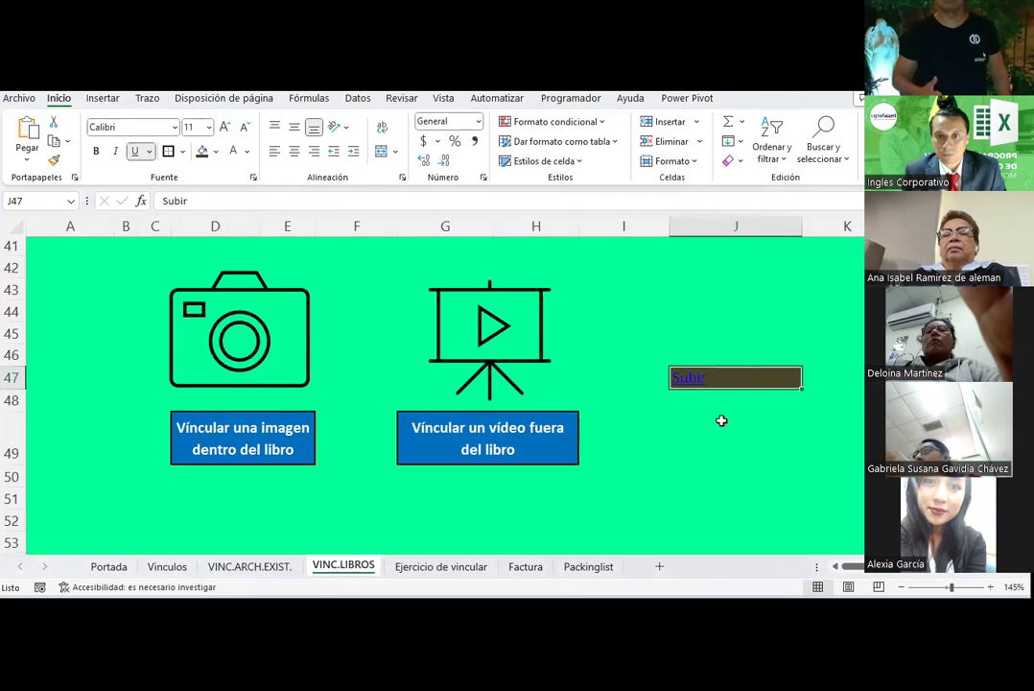
# Step: Centre the Subir link in J47 and give the cell a white fill
pyautogui.click(294, 150)
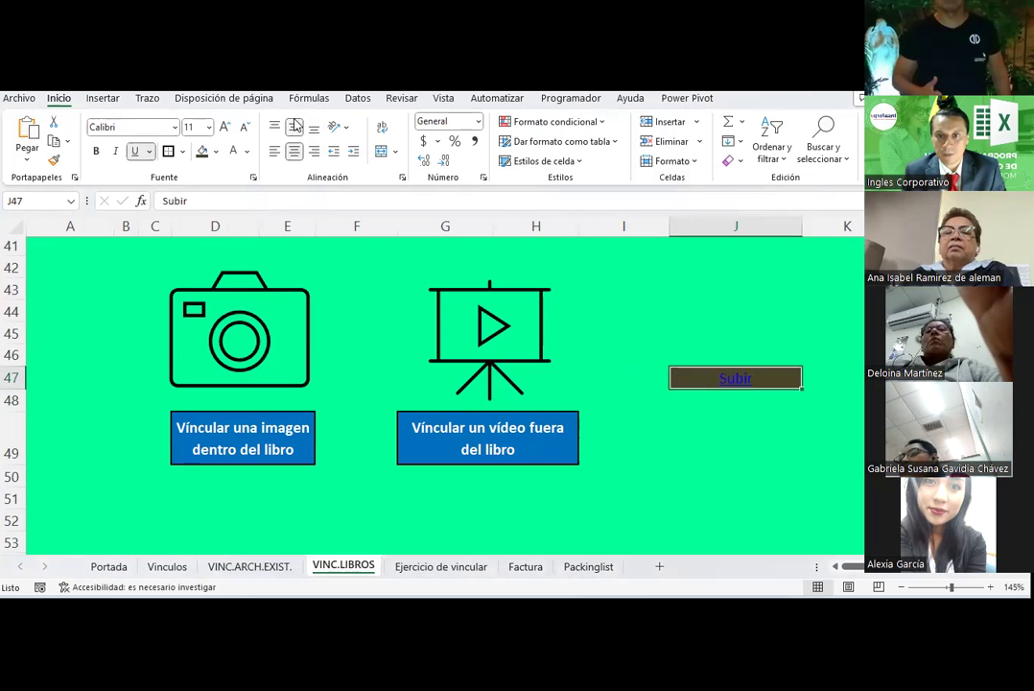
pyautogui.click(216, 151)
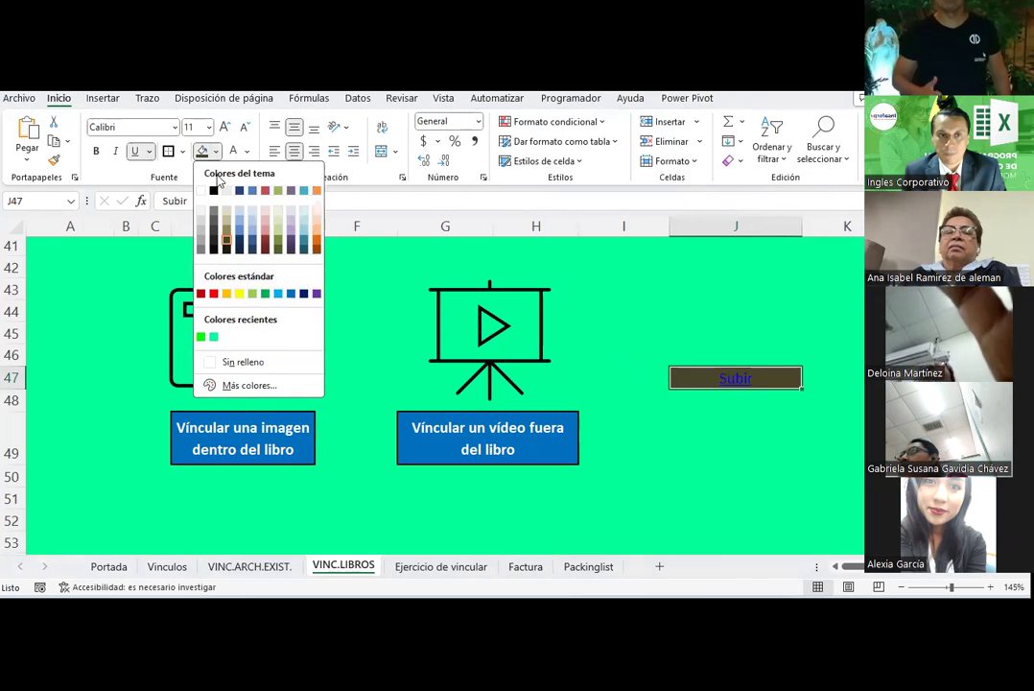
pyautogui.click(205, 190)
pyautogui.click(737, 498)
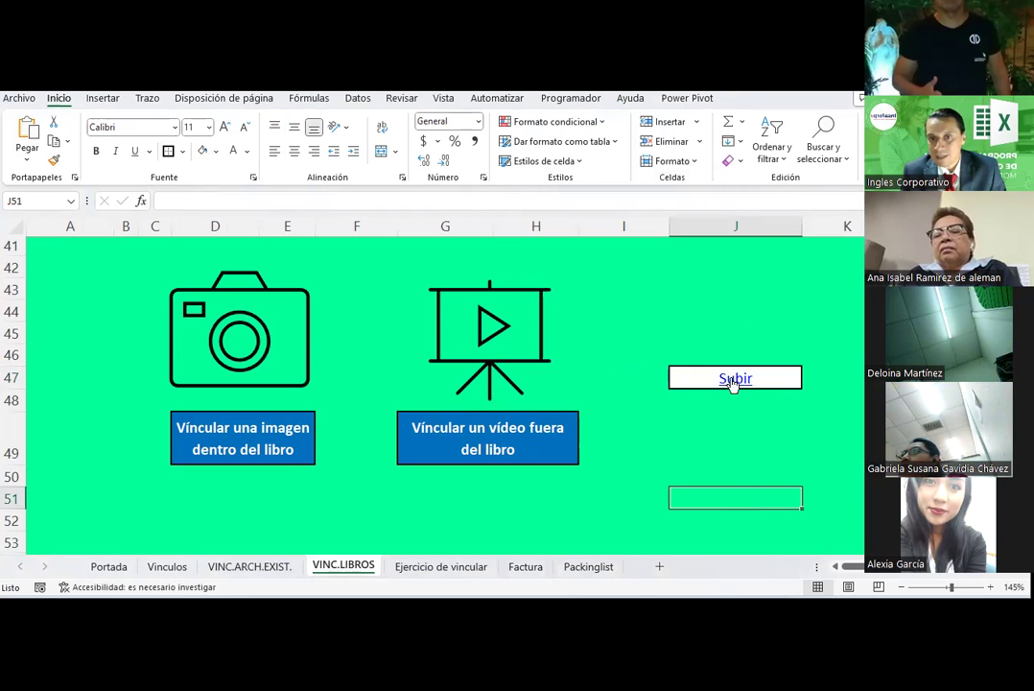
pyautogui.moveTo(735, 378)
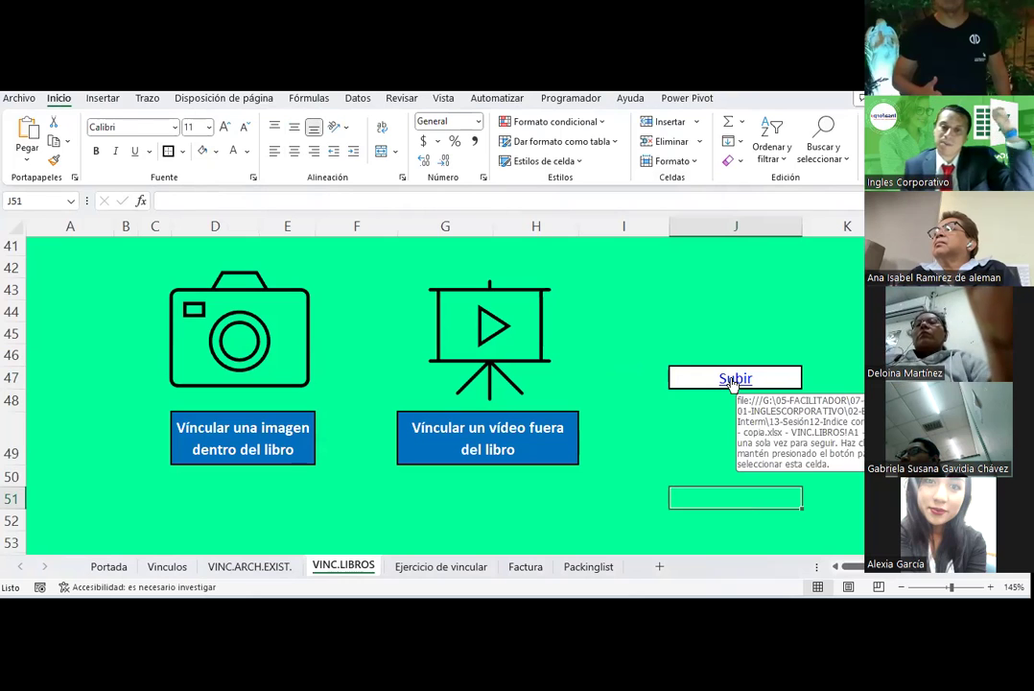
pyautogui.click(814, 359)
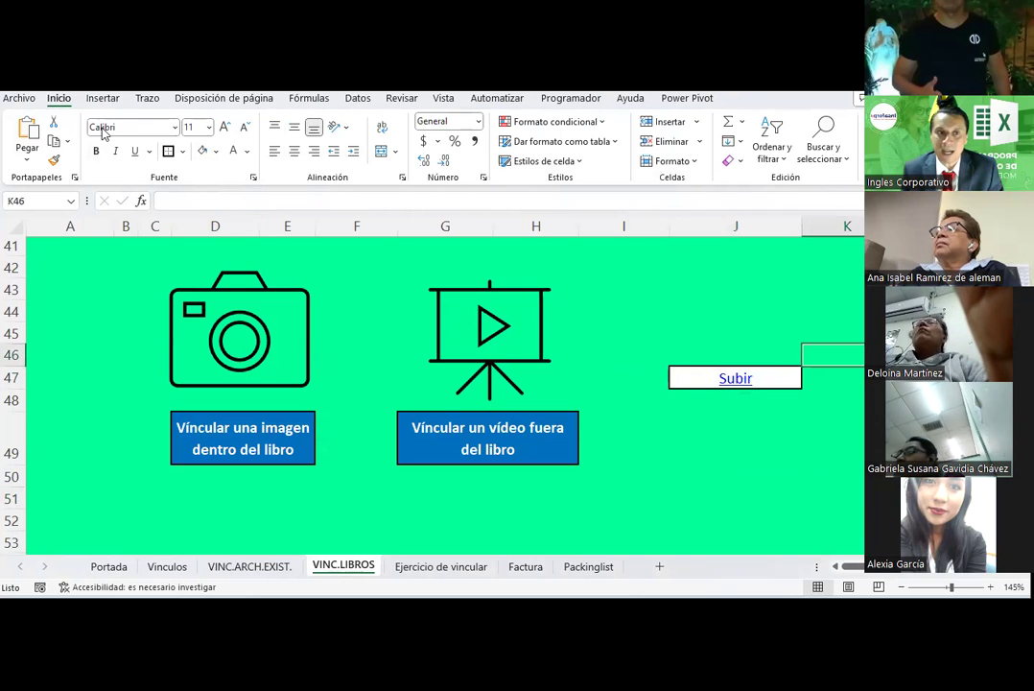
pyautogui.click(103, 98)
# Step: Add an upward white, orange-outlined block arrow at Subir's right end, then follow Subir to the top
pyautogui.click(203, 140)
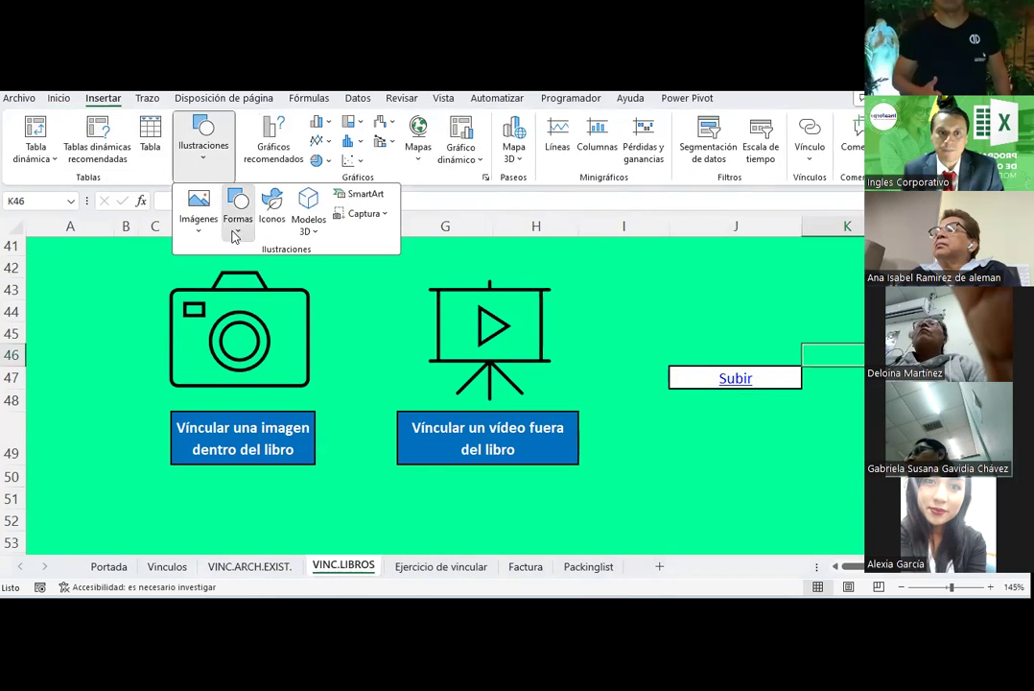
pyautogui.click(235, 230)
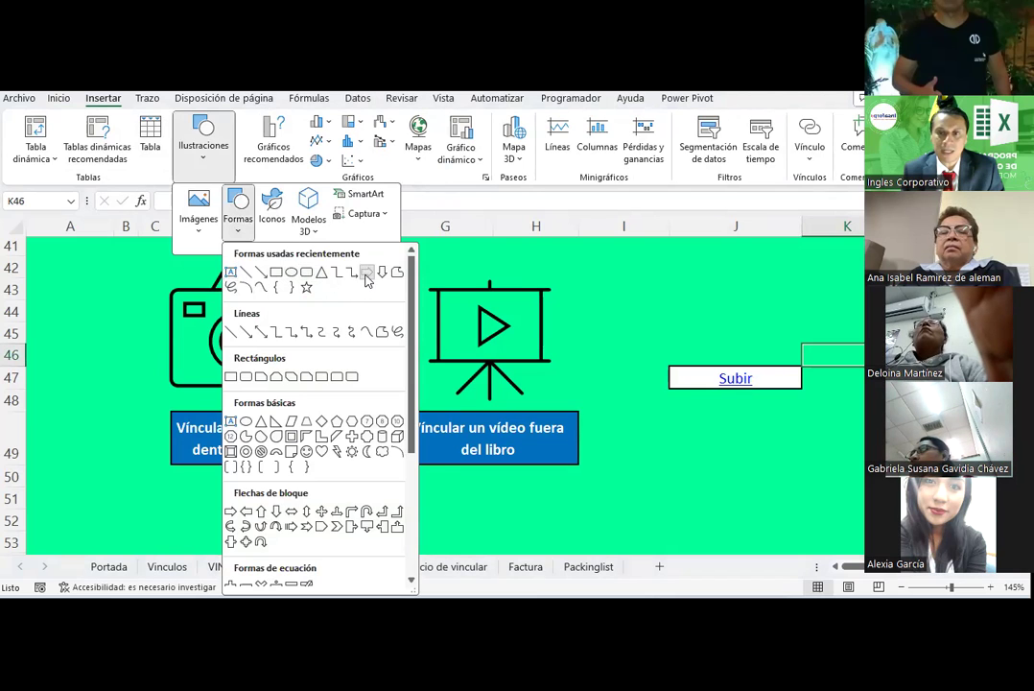
pyautogui.click(367, 274)
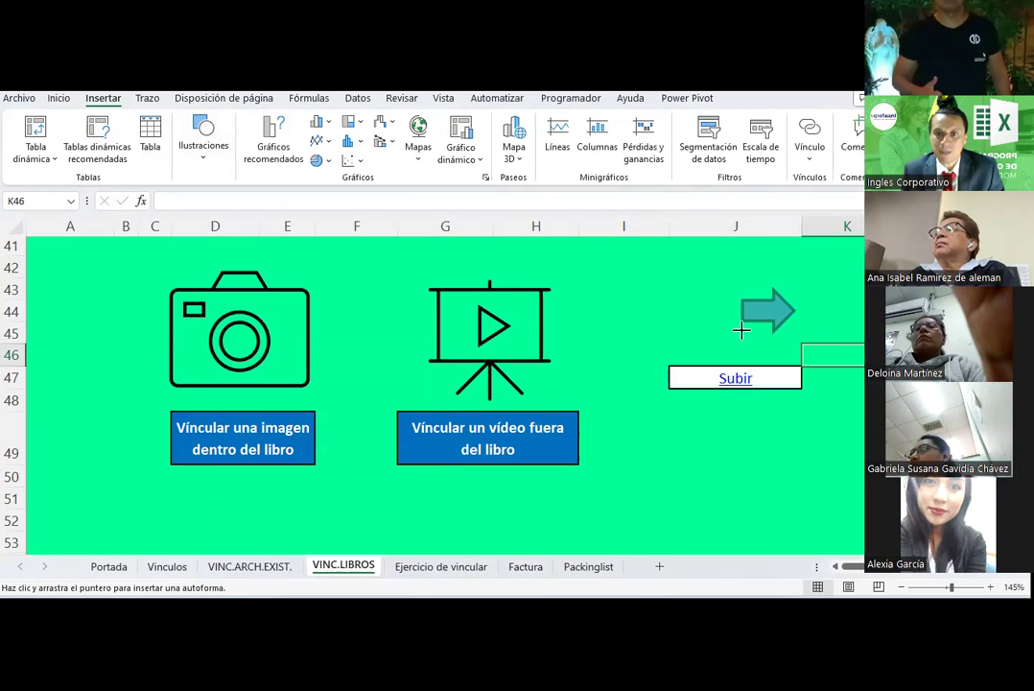
pyautogui.moveTo(804, 324); pyautogui.dragTo(741, 330)
pyautogui.moveTo(767, 261); pyautogui.dragTo(718, 317)
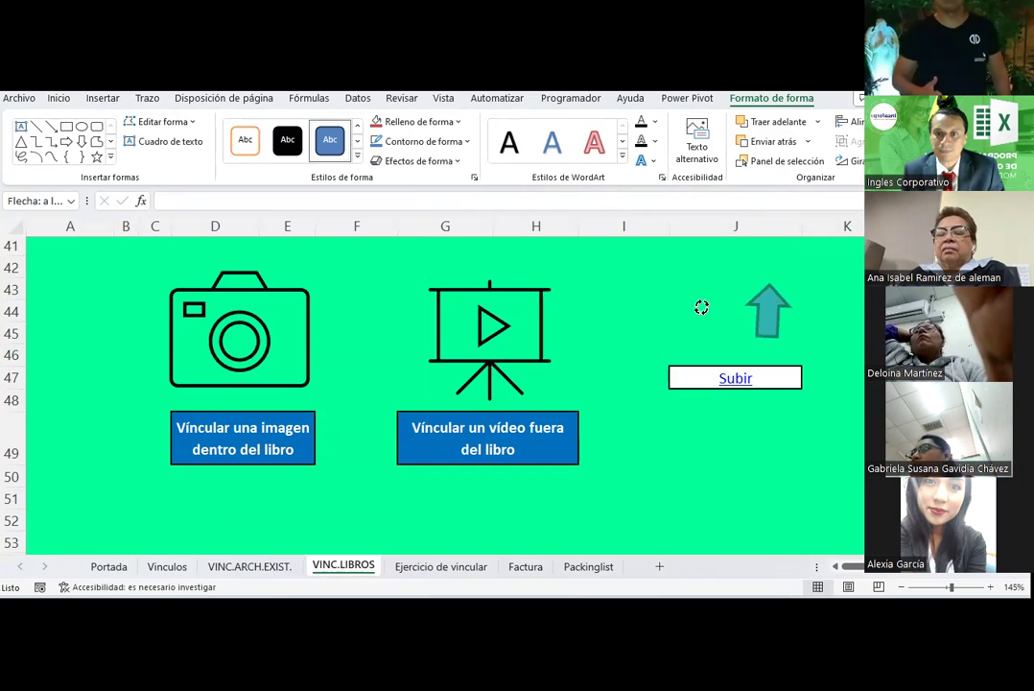
pyautogui.moveTo(746, 309); pyautogui.dragTo(761, 360)
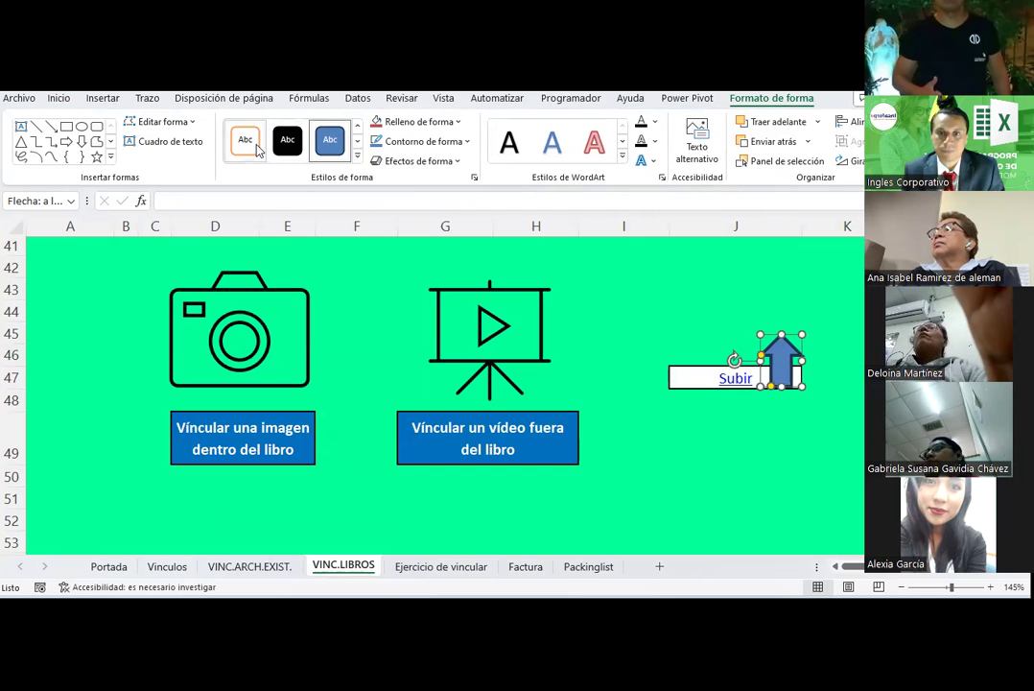
pyautogui.click(244, 140)
pyautogui.click(874, 377)
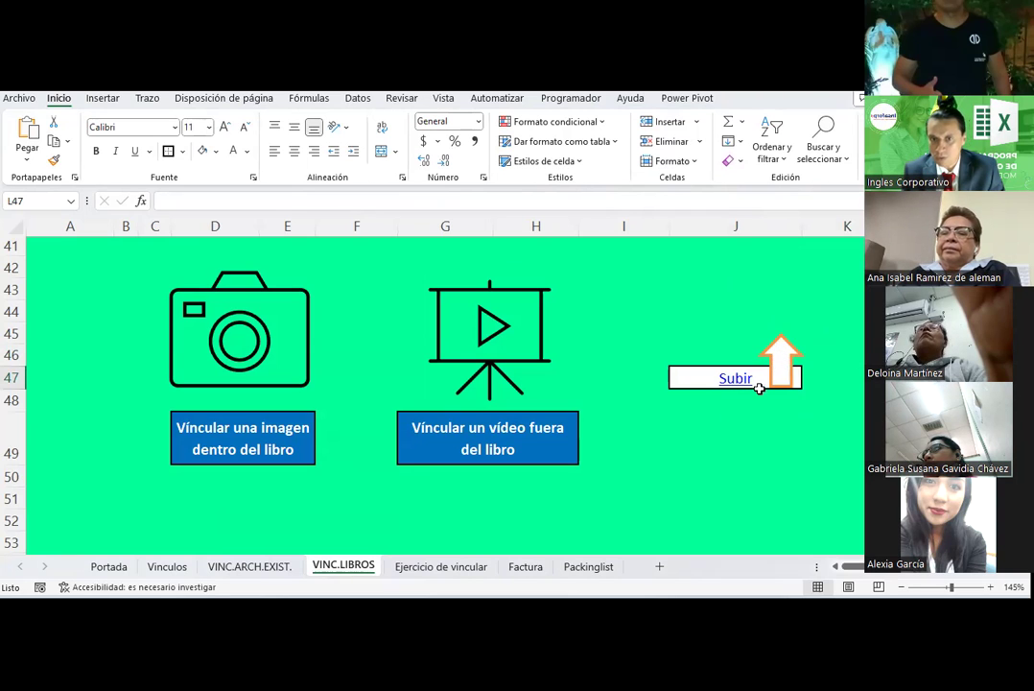
pyautogui.click(727, 381)
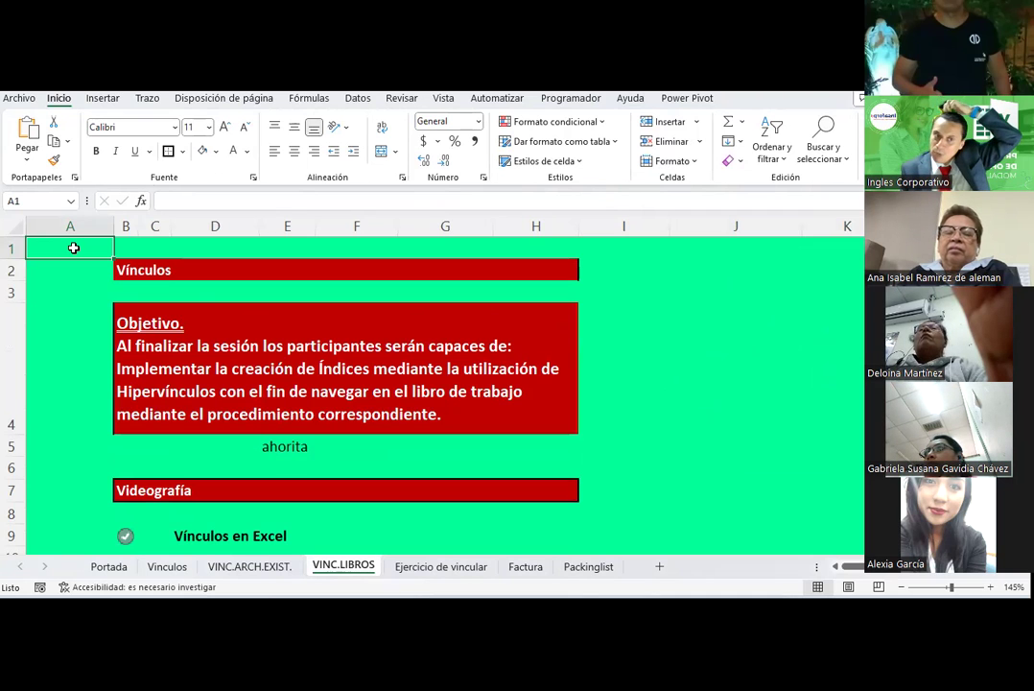
# Step: Make A1 a 'Bajar' hyperlink to cell J61 of VINC.LIBROS
pyautogui.scroll(-3, 526, 388)
pyautogui.scroll(-9, 527, 387)
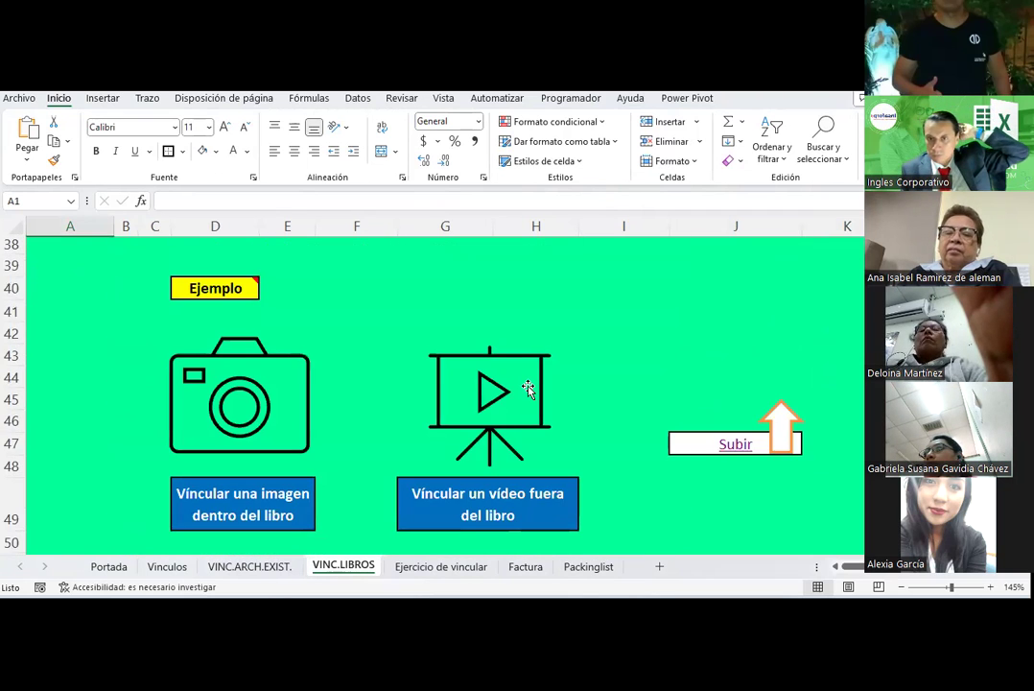
pyautogui.scroll(8, 126, 353)
pyautogui.scroll(5, 126, 355)
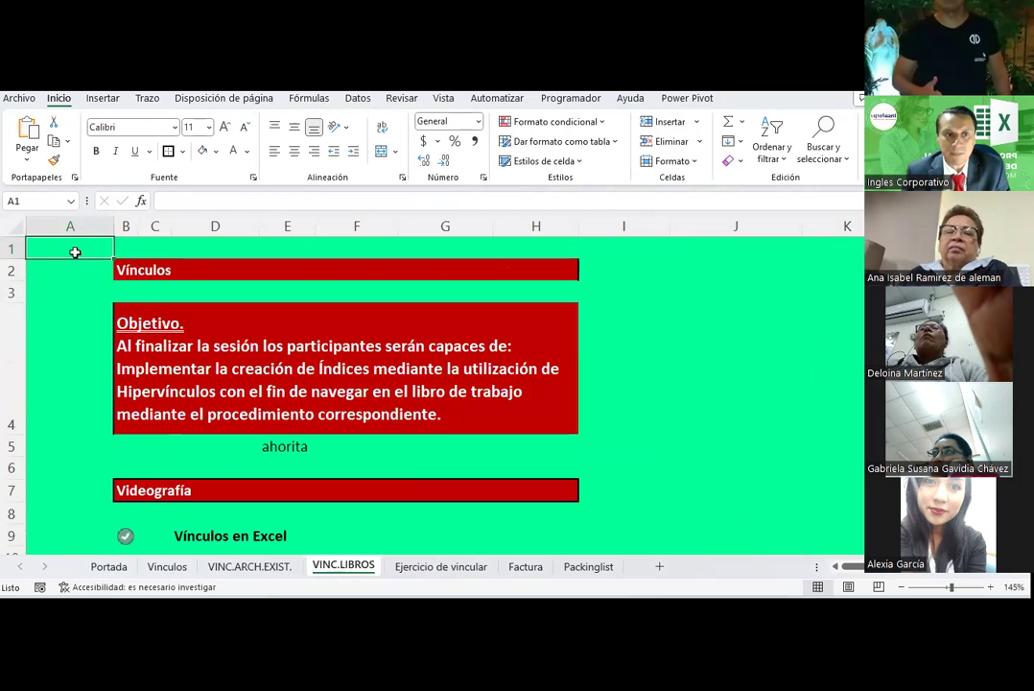
pyautogui.rightClick(74, 249)
pyautogui.click(120, 566)
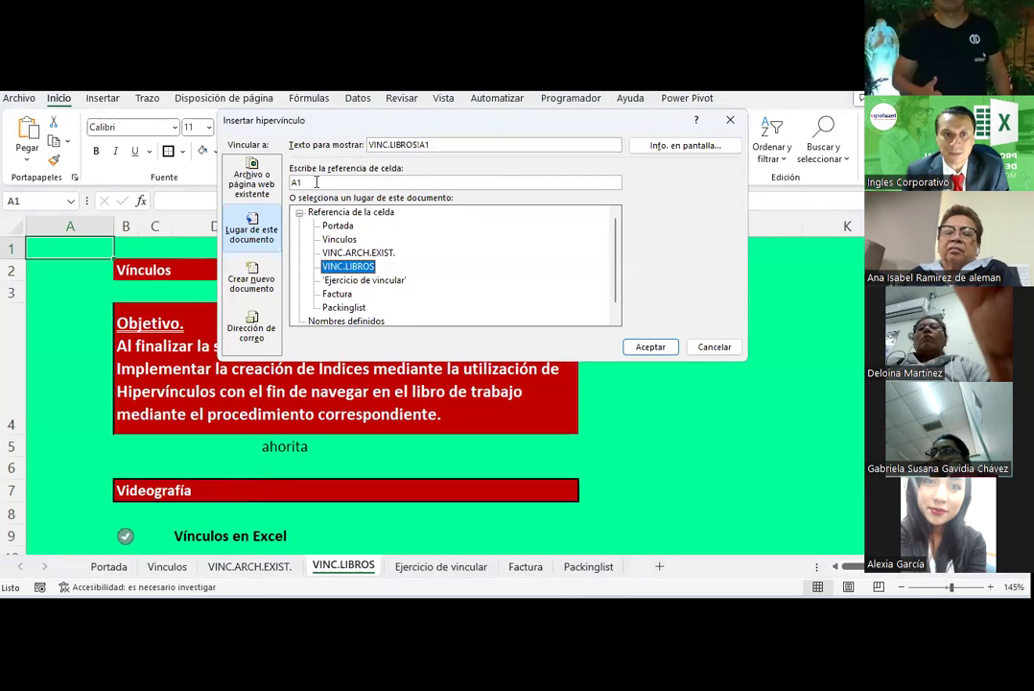
pyautogui.moveTo(318, 182); pyautogui.dragTo(286, 179)
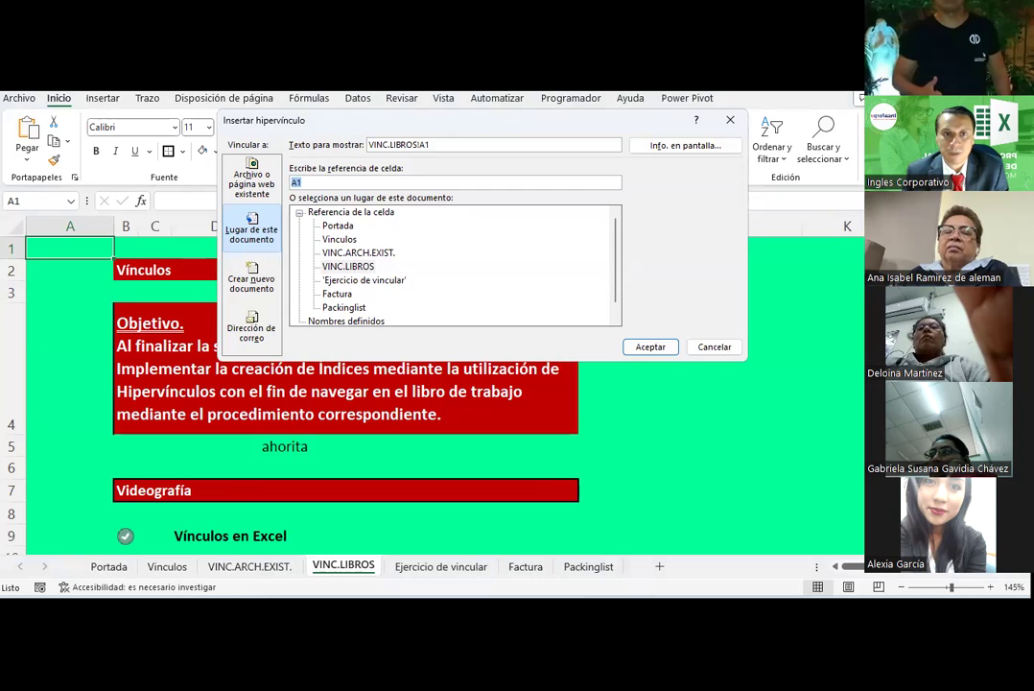
pyautogui.moveTo(322, 116); pyautogui.dragTo(370, 301)
pyautogui.write('j6')
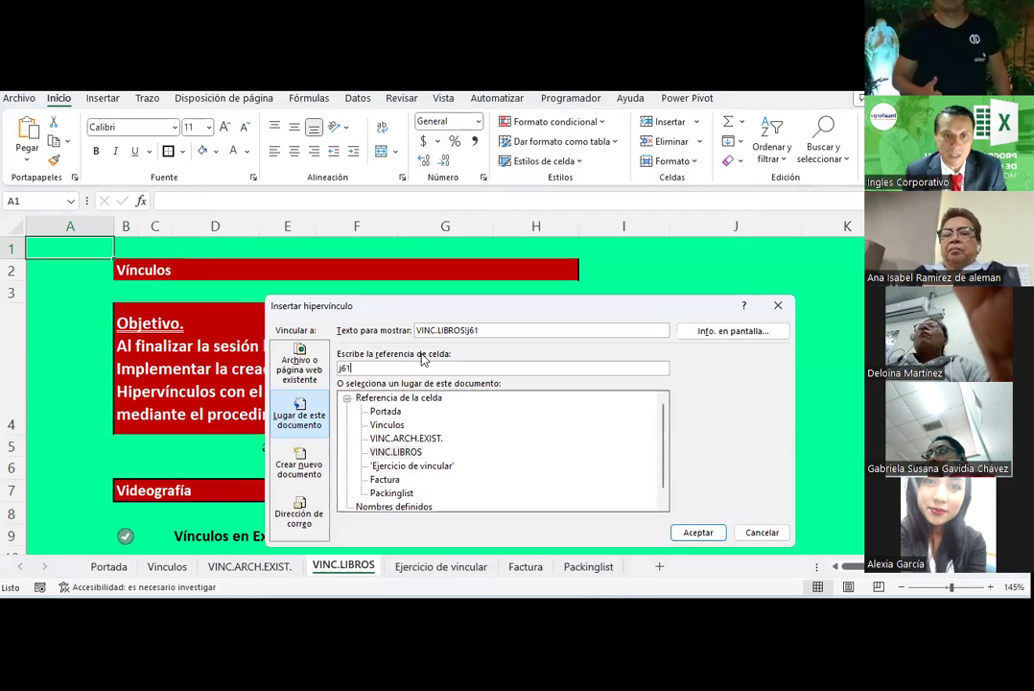
pyautogui.moveTo(496, 330); pyautogui.dragTo(268, 328)
pyautogui.write('Bajar')
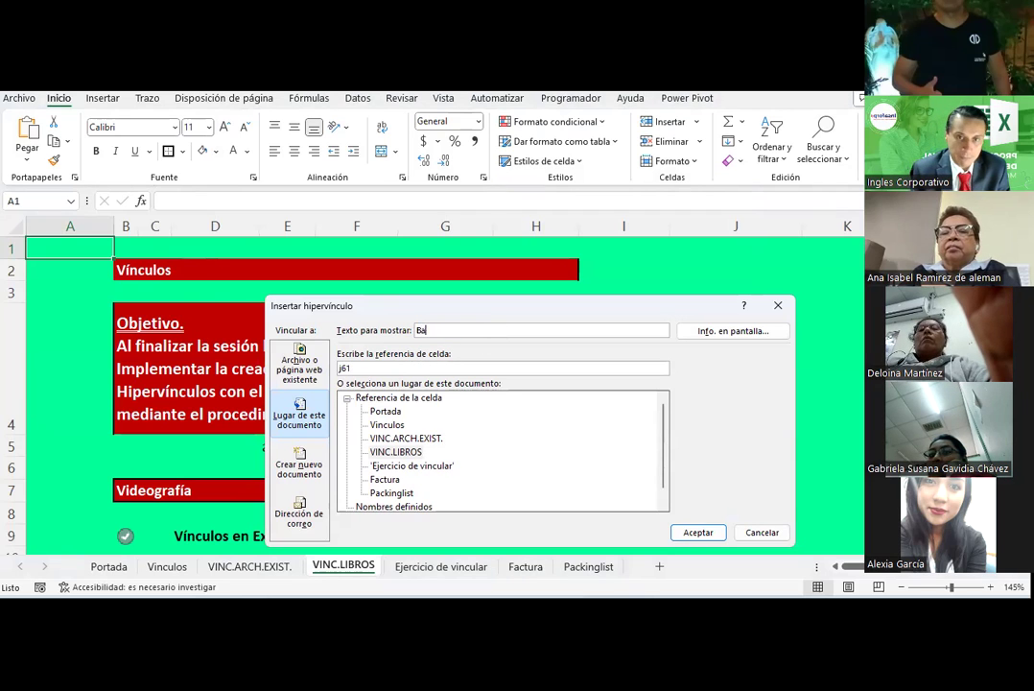
pyautogui.click(698, 532)
# Step: Give the Bajar text a dark font colour and centre it in A1
pyautogui.click(235, 152)
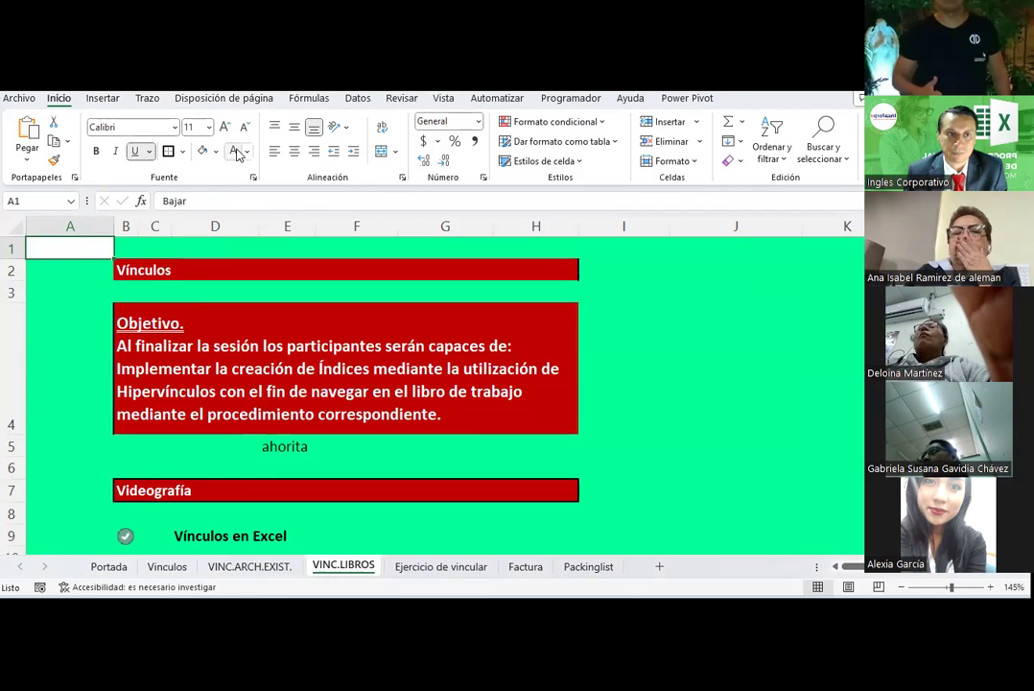
pyautogui.click(247, 152)
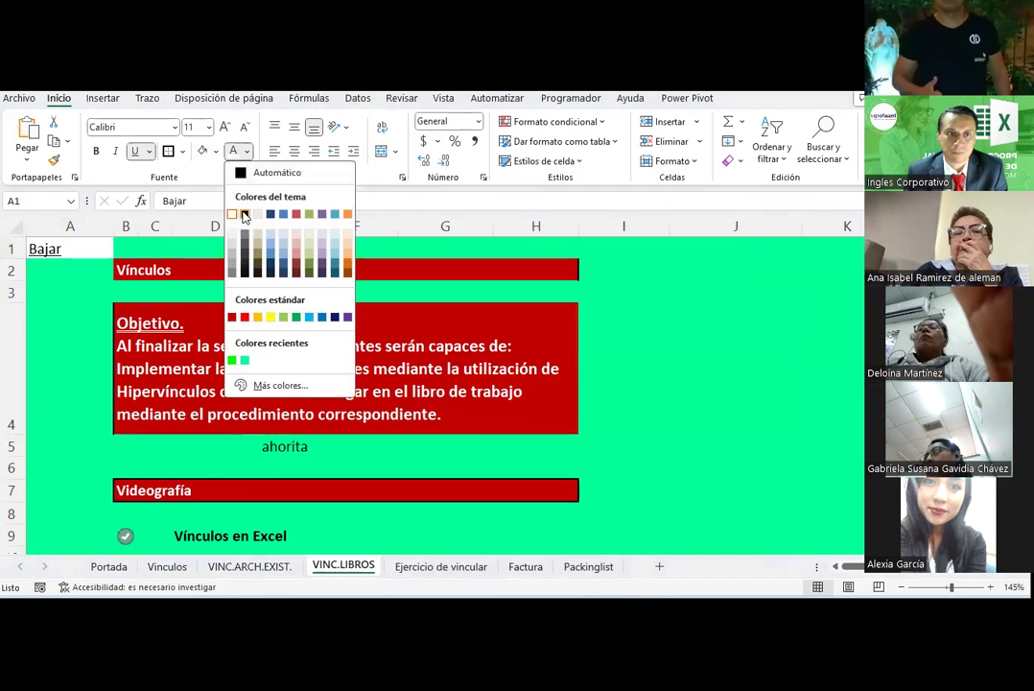
pyautogui.click(245, 214)
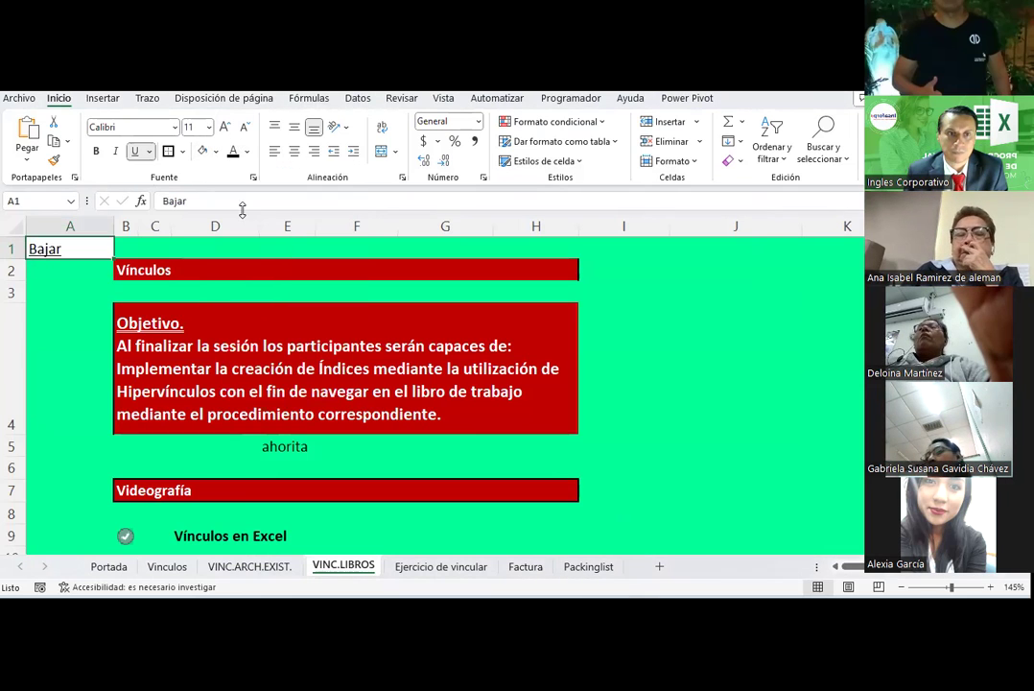
pyautogui.click(293, 151)
# Step: Copy the orange up arrow beside the Subir link
pyautogui.click(81, 321)
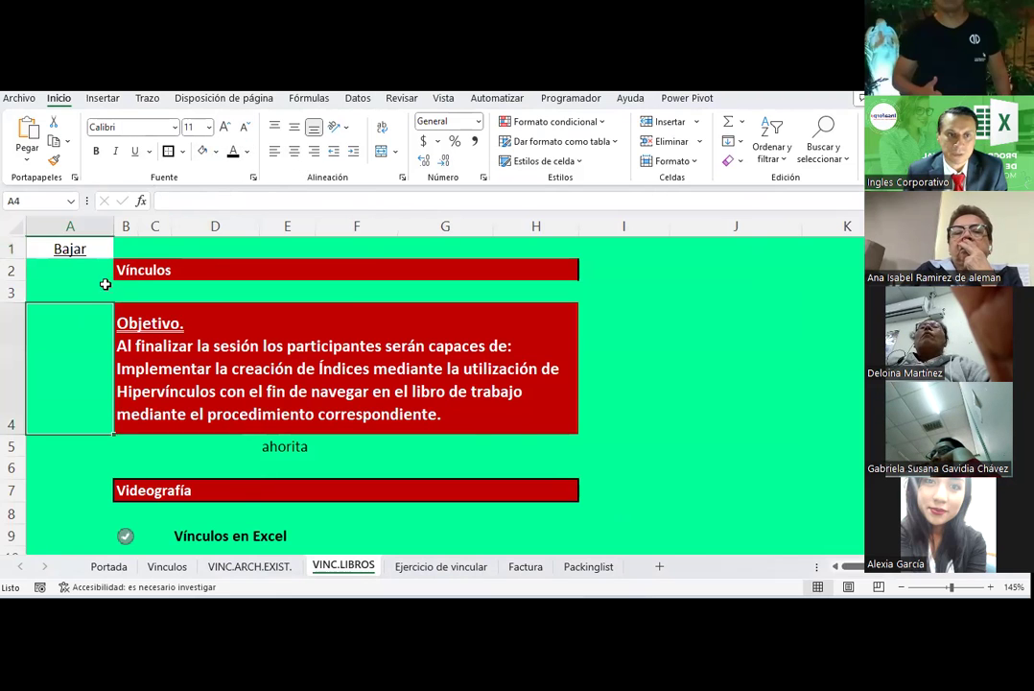
pyautogui.scroll(-4, 529, 428)
pyautogui.scroll(-11, 528, 428)
pyautogui.scroll(1, 529, 428)
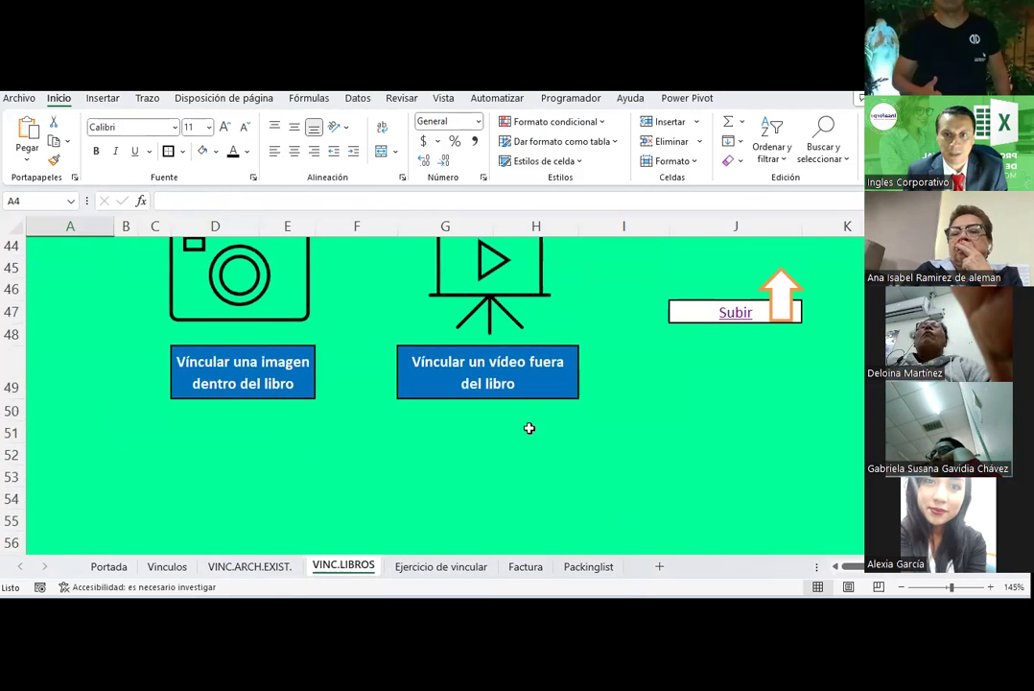
pyautogui.rightClick(776, 296)
pyautogui.click(821, 245)
pyautogui.click(848, 313)
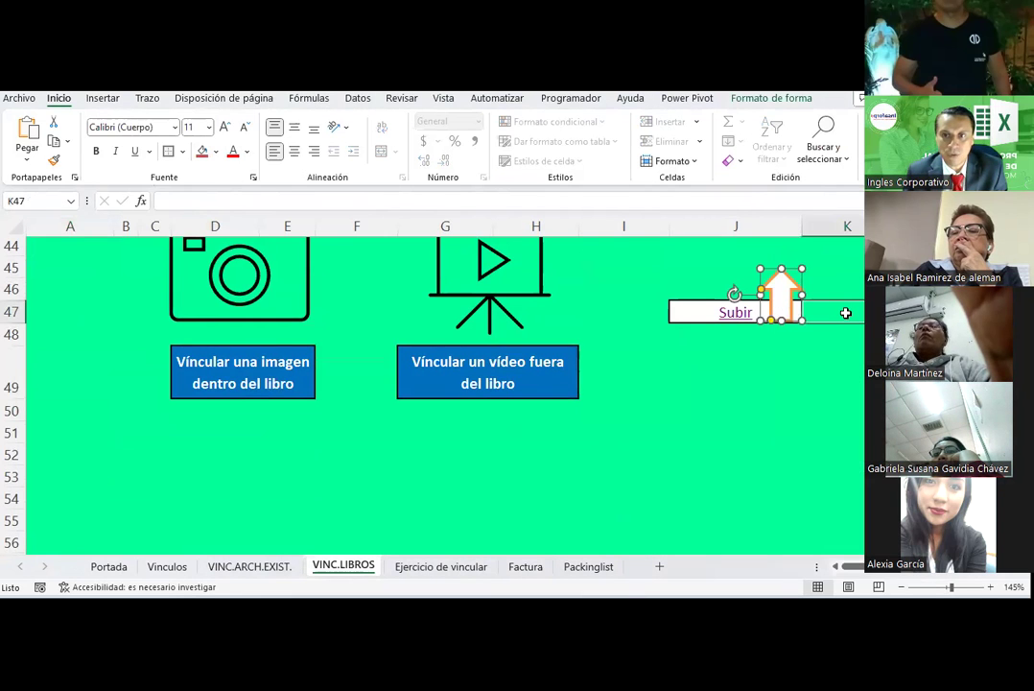
# Step: Retarget the Bajar link in A1 to cell K47 on VINC.LIBROS
pyautogui.scroll(13, 113, 375)
pyautogui.scroll(1, 90, 271)
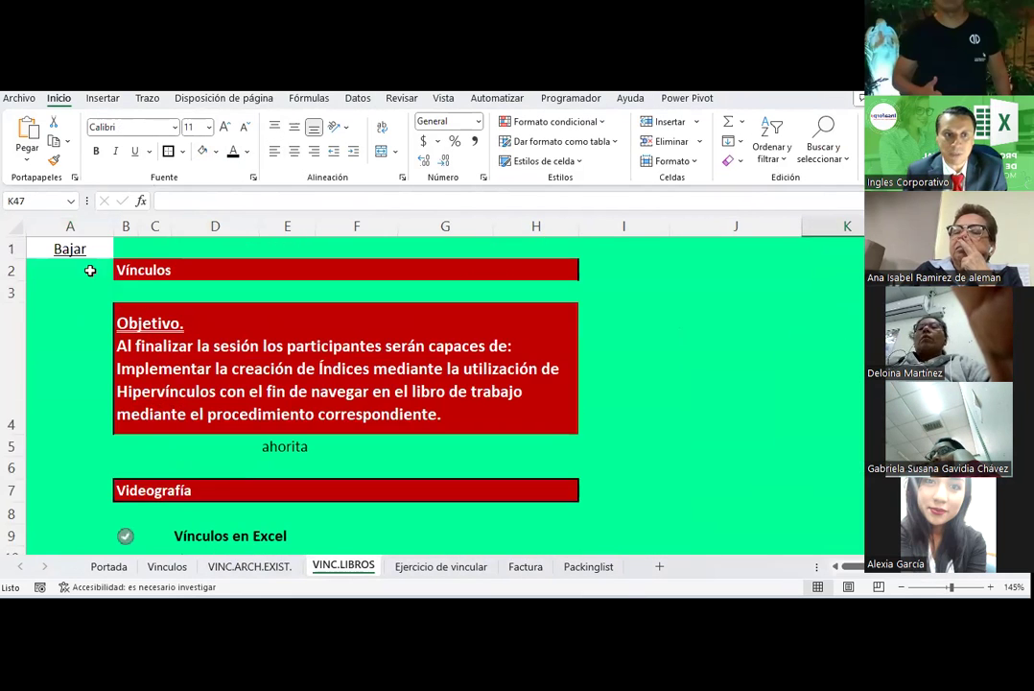
pyautogui.rightClick(77, 260)
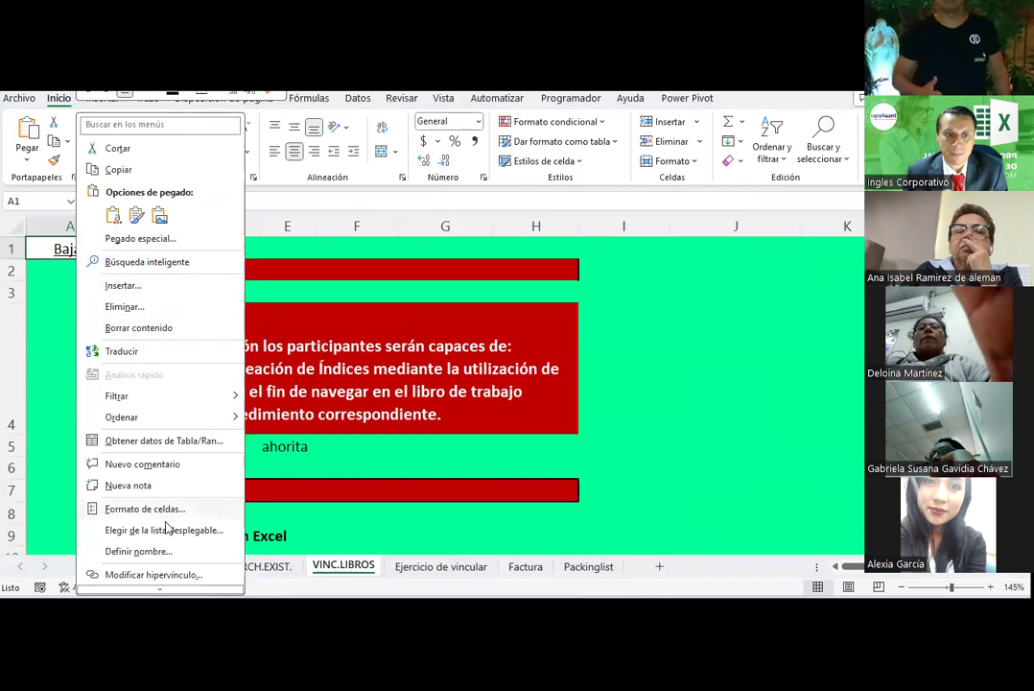
pyautogui.click(150, 573)
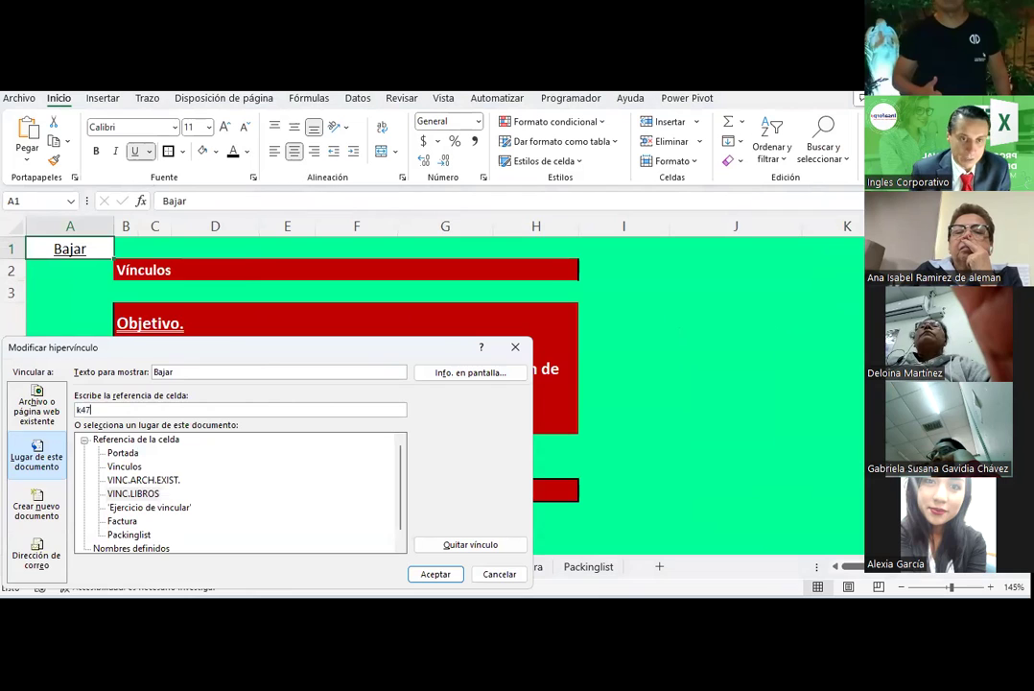
pyautogui.click(133, 494)
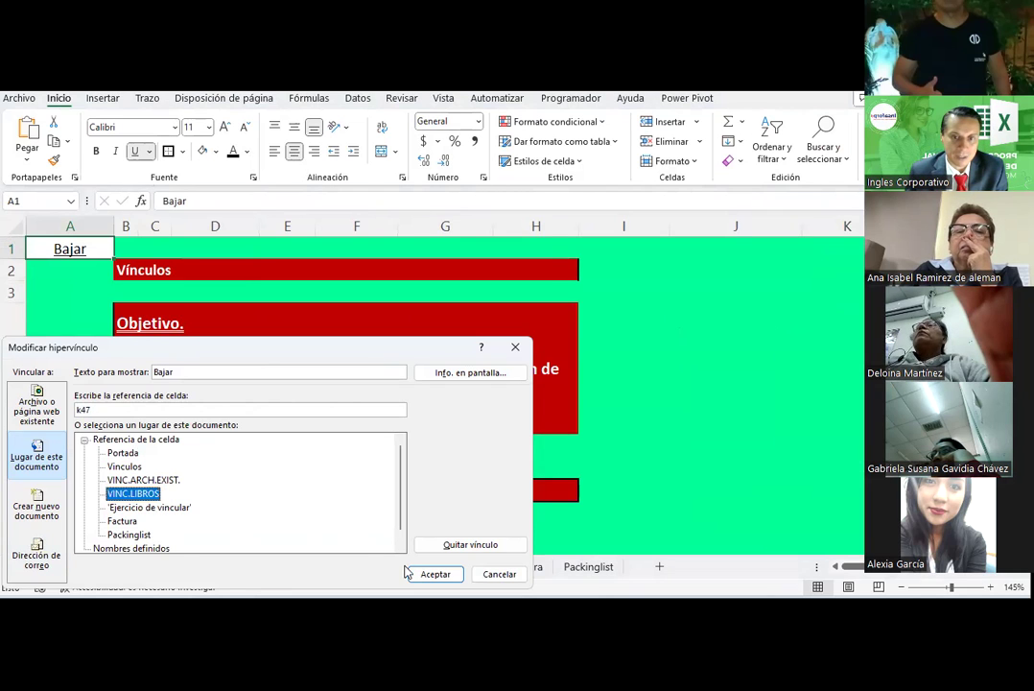
pyautogui.click(414, 573)
# Step: Paste the orange arrow, rotate it downward and place it beside Bajar in A1
pyautogui.click(60, 336)
pyautogui.hotkey('ctrl', 'v')
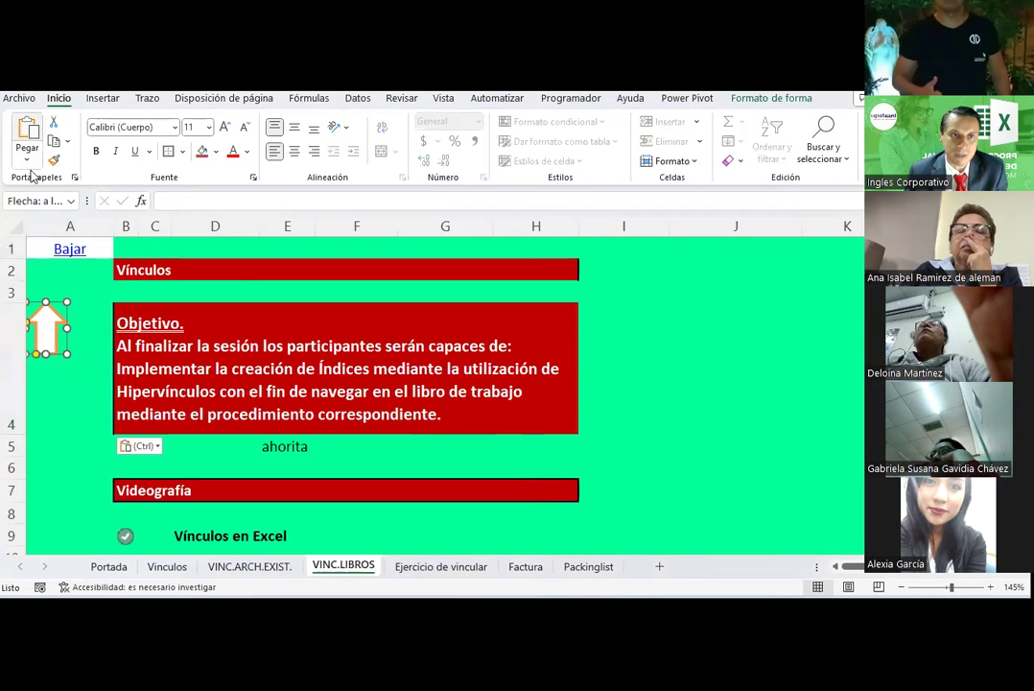
pyautogui.moveTo(43, 329)
pyautogui.mouseDown()
pyautogui.moveTo(219, 355)
pyautogui.moveTo(229, 338)
pyautogui.mouseUp()
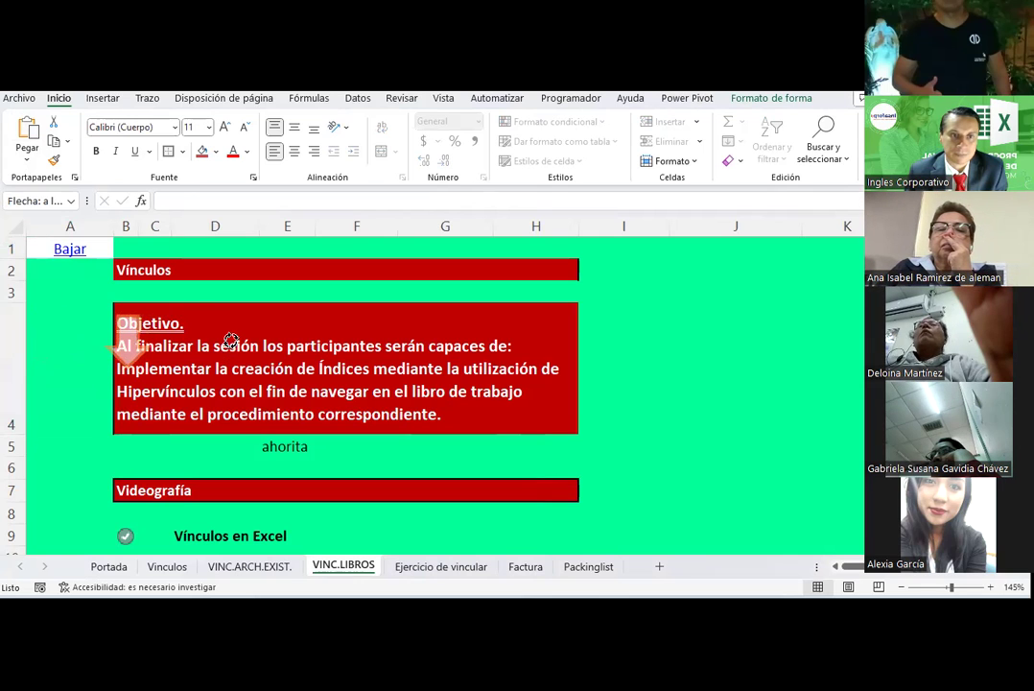
pyautogui.moveTo(126, 337); pyautogui.dragTo(104, 251)
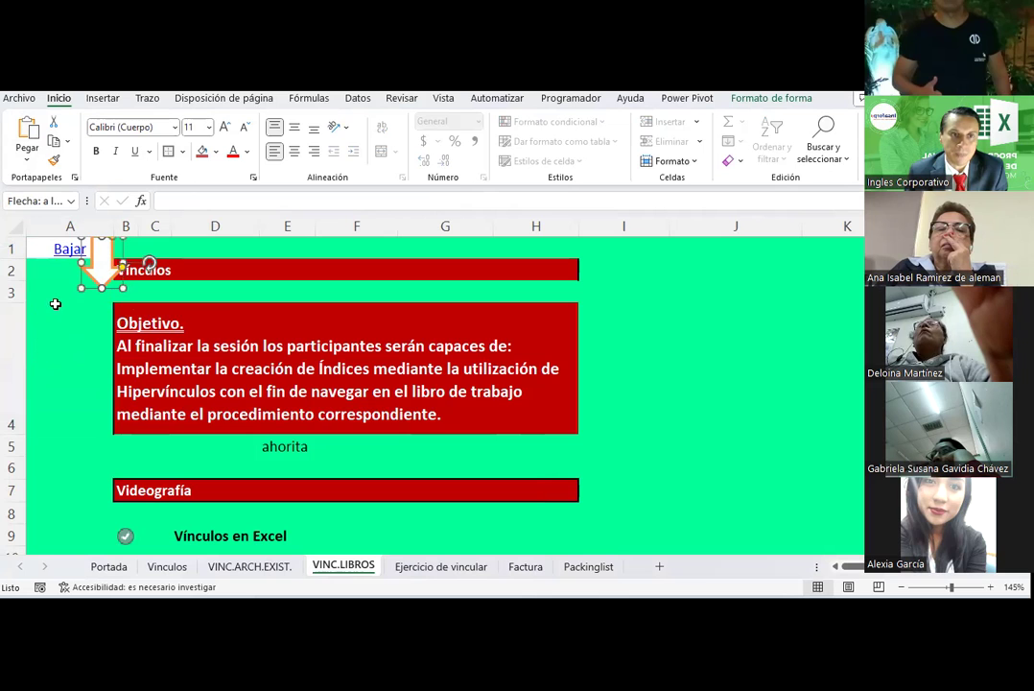
# Step: Test the links: Bajar jumps down to Subir, and Subir returns to the top
pyautogui.click(67, 248)
pyautogui.scroll(-1, 710, 471)
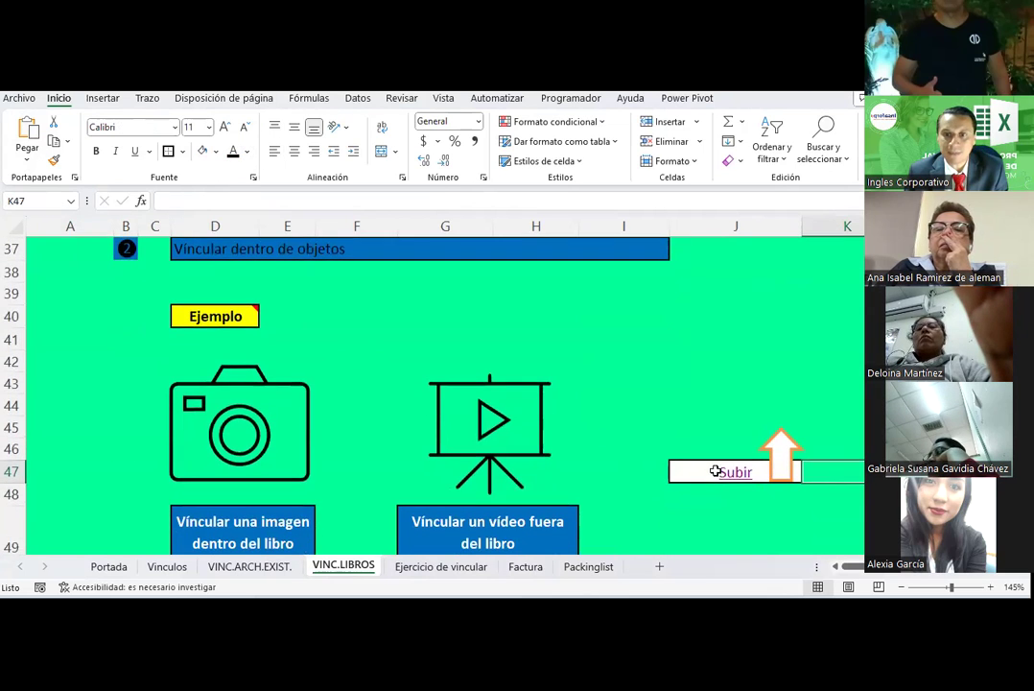
pyautogui.click(731, 473)
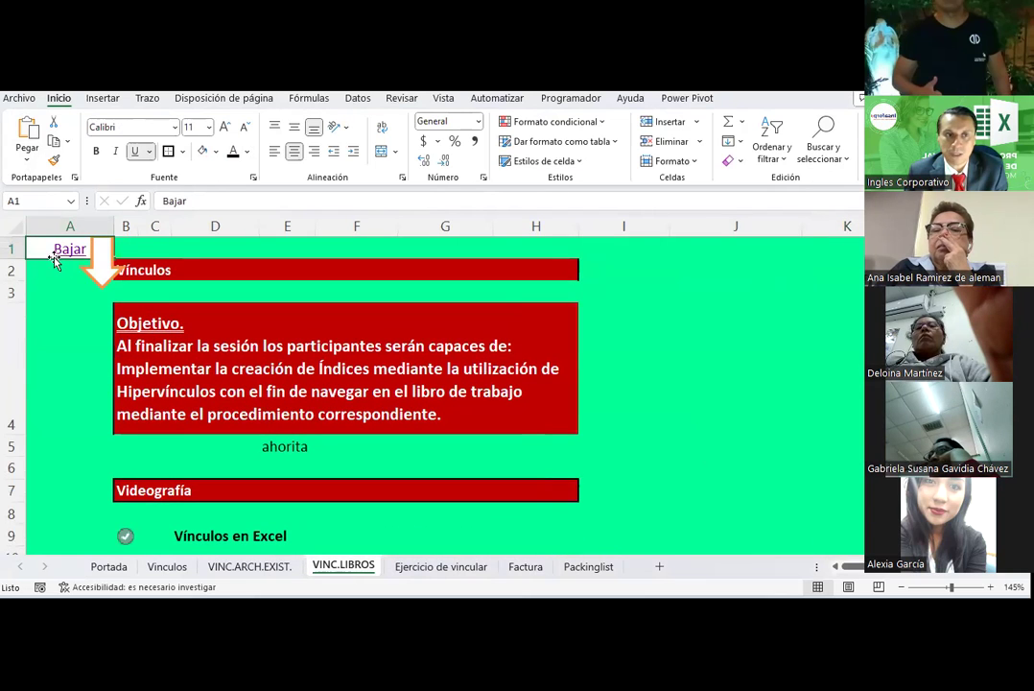
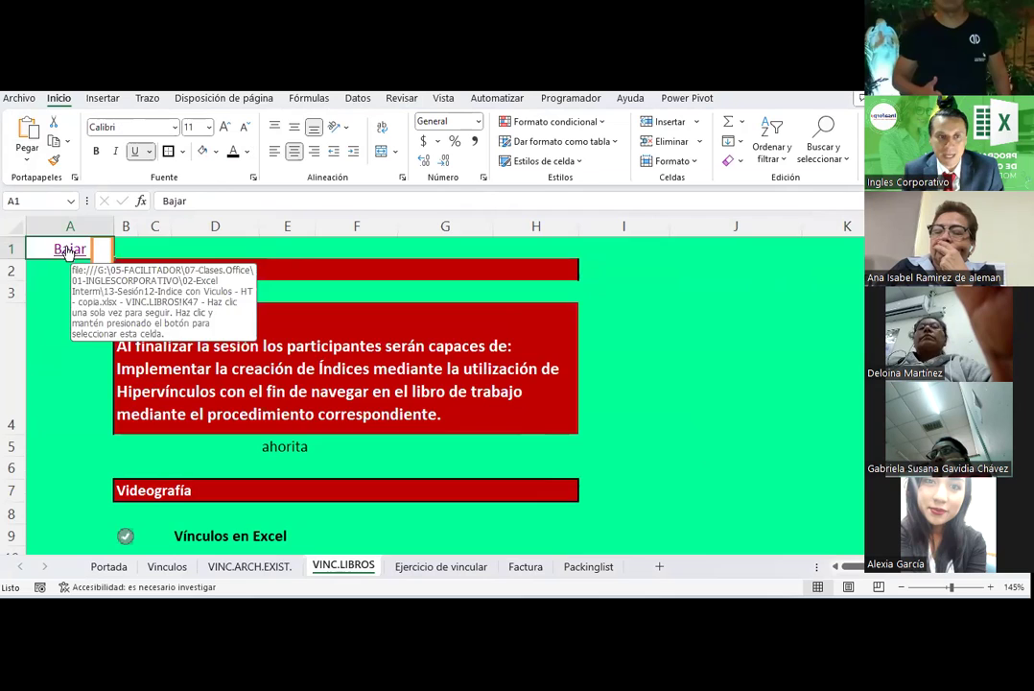
# Step: Test the Bajar and Subir links, then pick cell D53 below the images
pyautogui.click(69, 250)
pyautogui.click(736, 539)
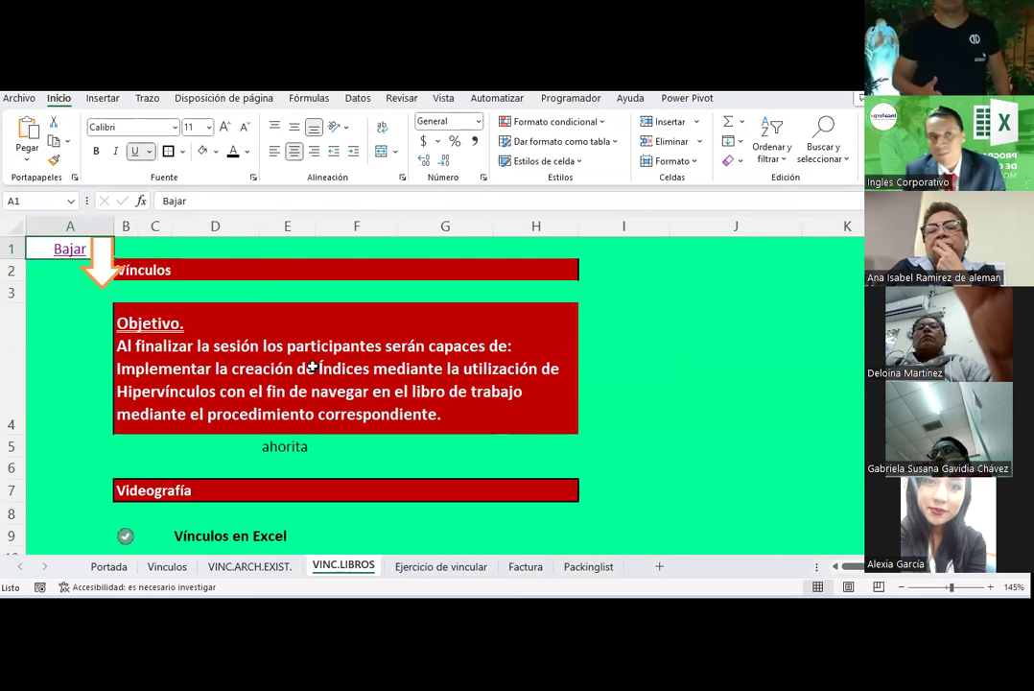
pyautogui.scroll(-1, 312, 367)
pyautogui.scroll(-4, 312, 368)
pyautogui.scroll(-4, 312, 367)
pyautogui.scroll(-5, 312, 370)
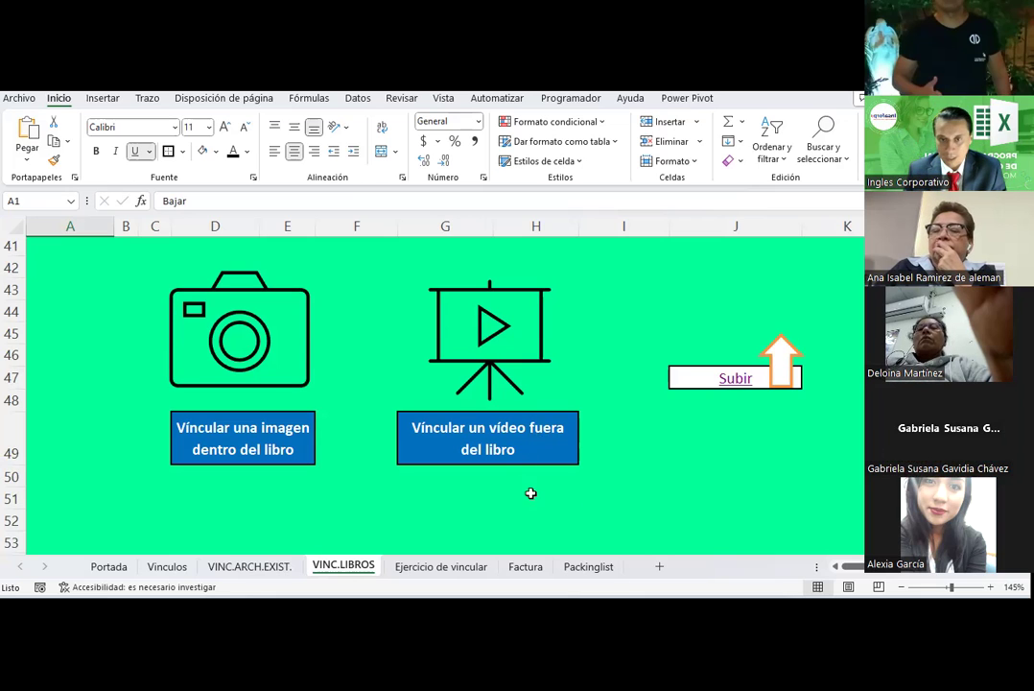
pyautogui.click(681, 496)
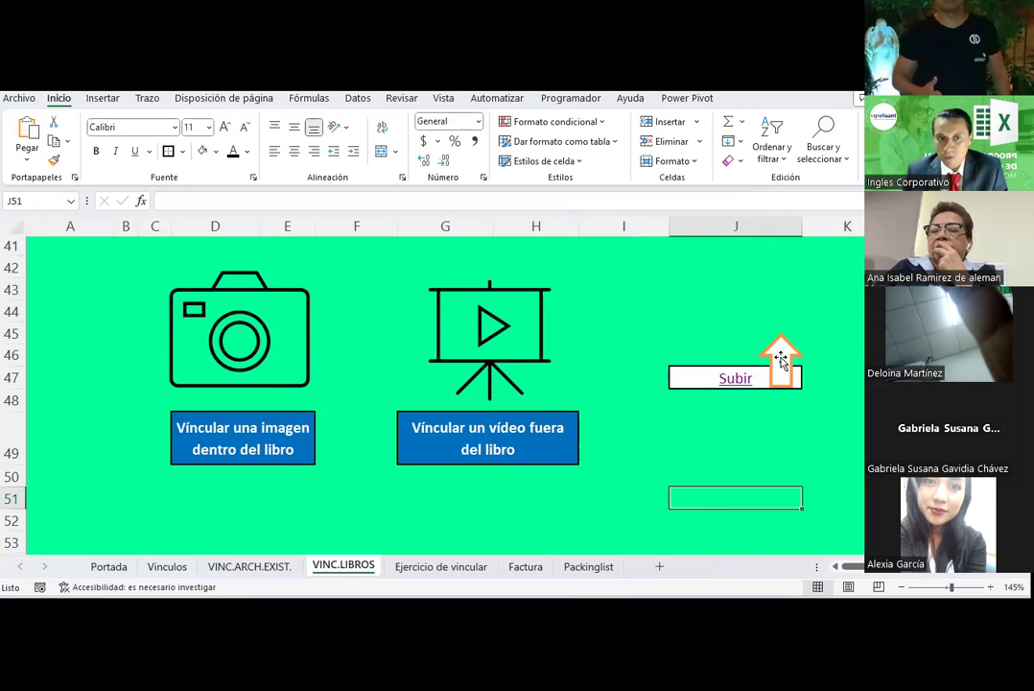
pyautogui.scroll(-1, 321, 407)
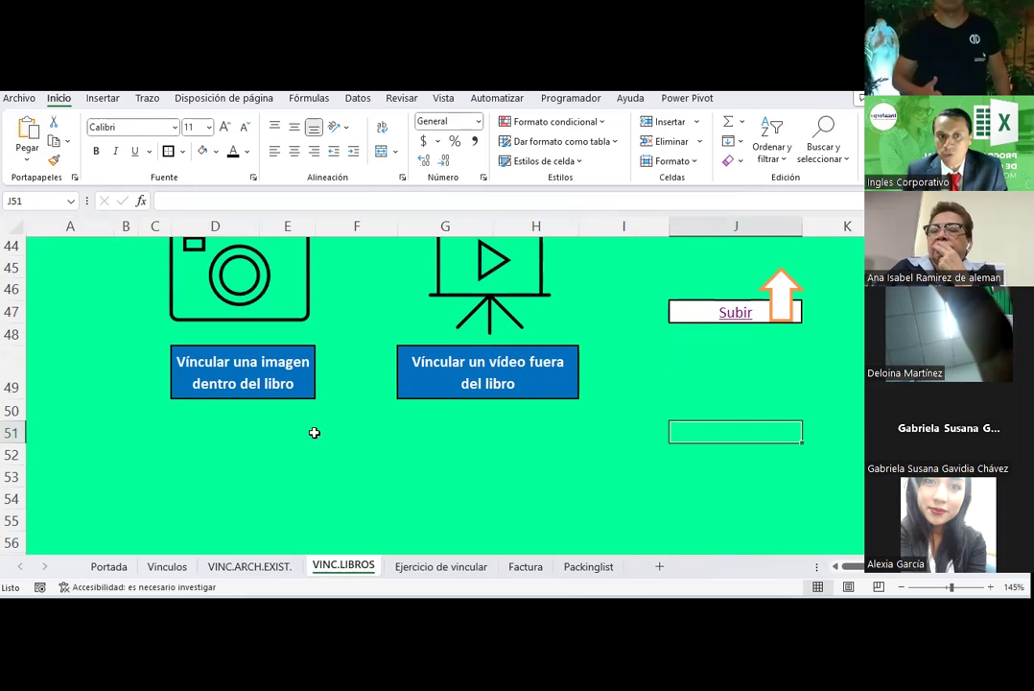
pyautogui.click(284, 468)
pyautogui.click(216, 470)
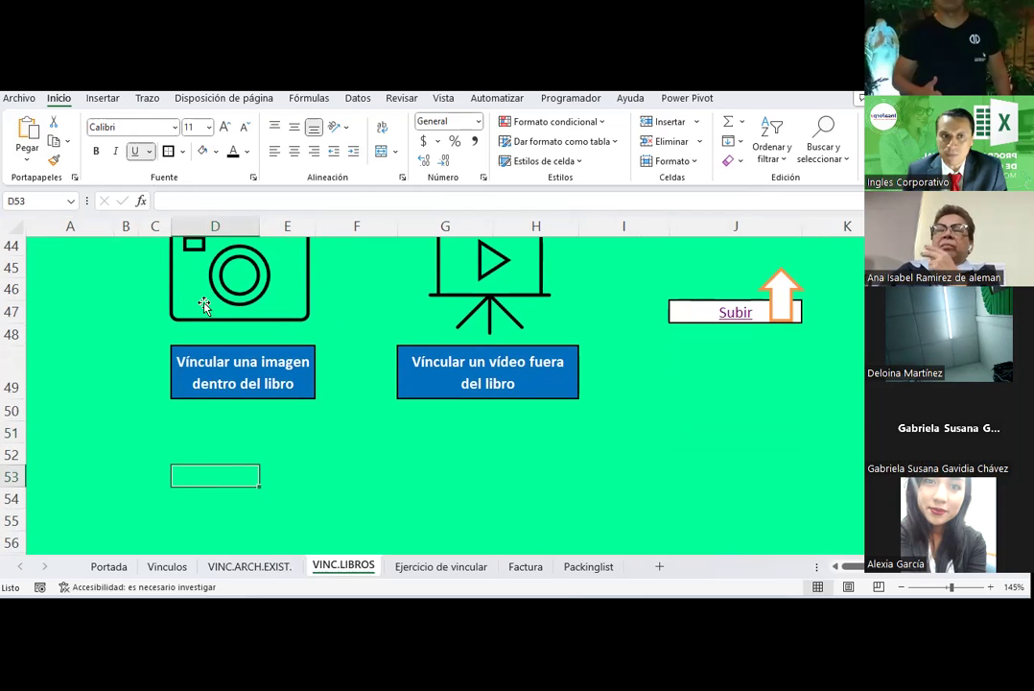
# Step: Insert an ID-card icon found through the 'imagen' icon search
pyautogui.click(102, 98)
pyautogui.click(213, 169)
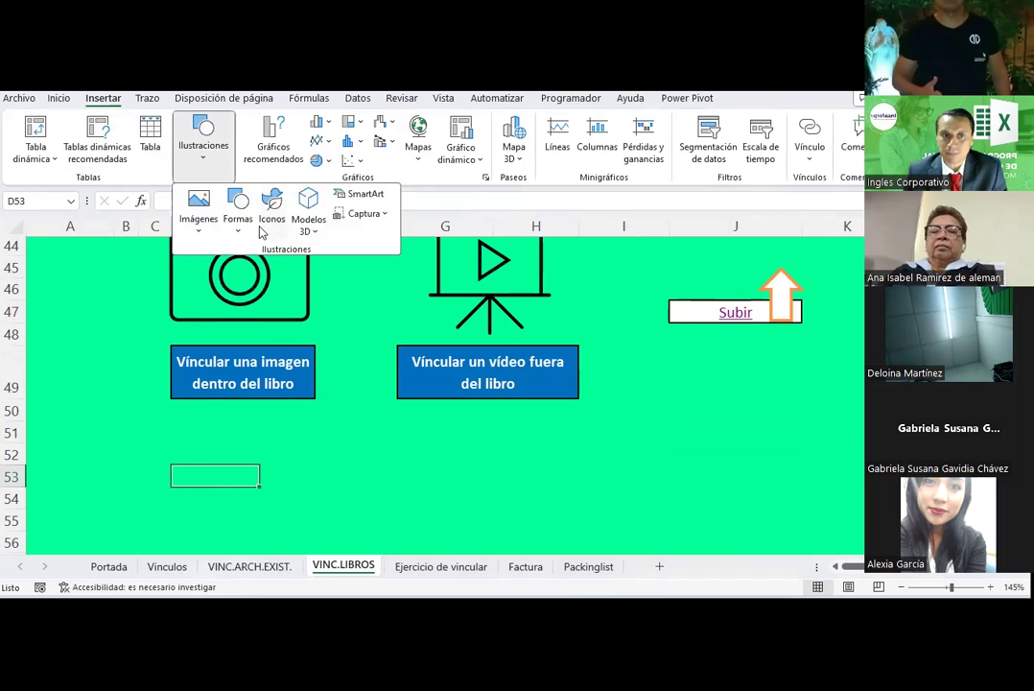
pyautogui.click(277, 231)
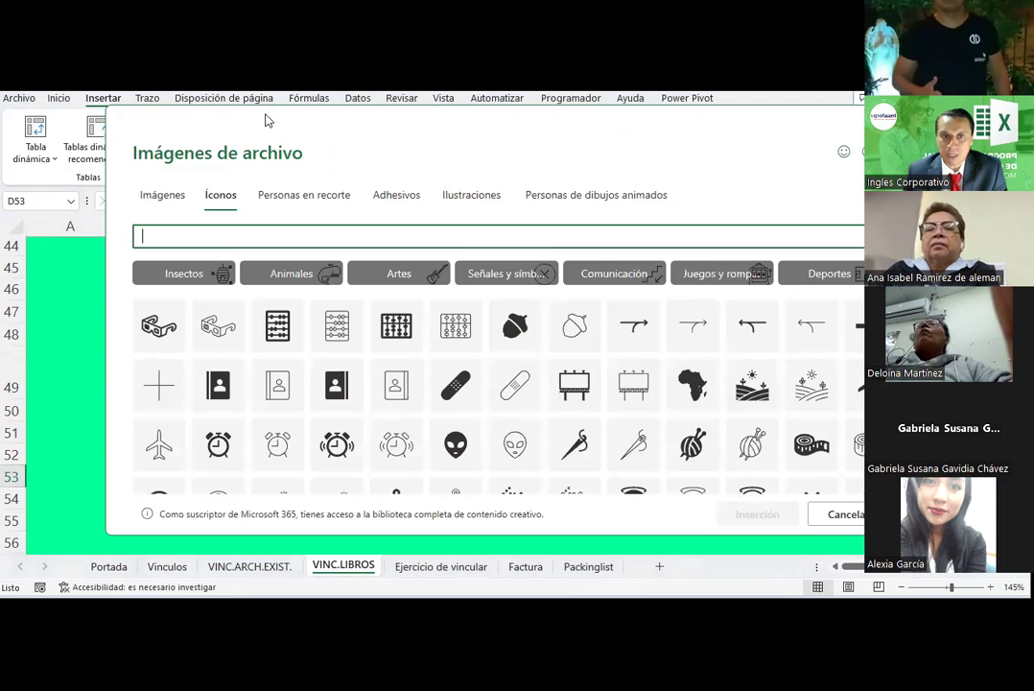
pyautogui.moveTo(268, 123); pyautogui.dragTo(454, 117)
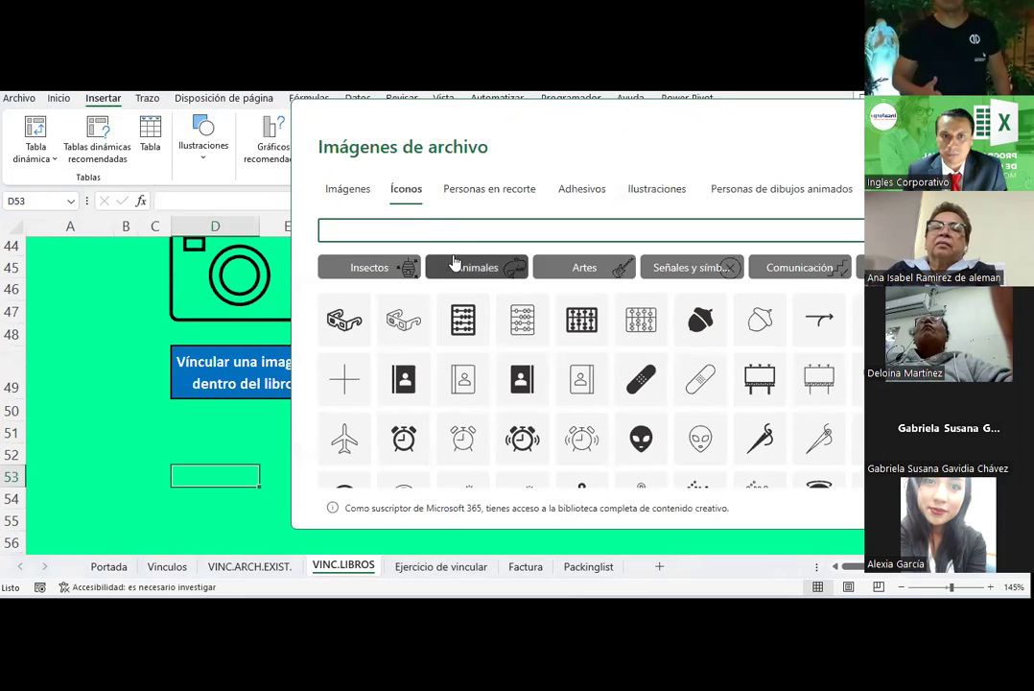
pyautogui.write('fot')
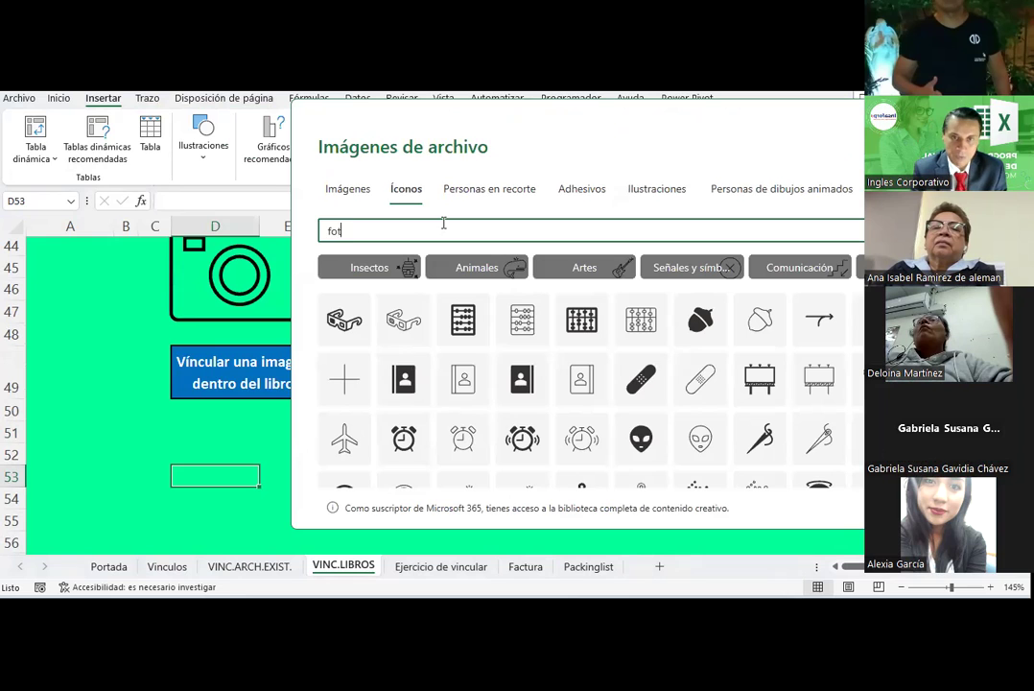
pyautogui.write('ografía')
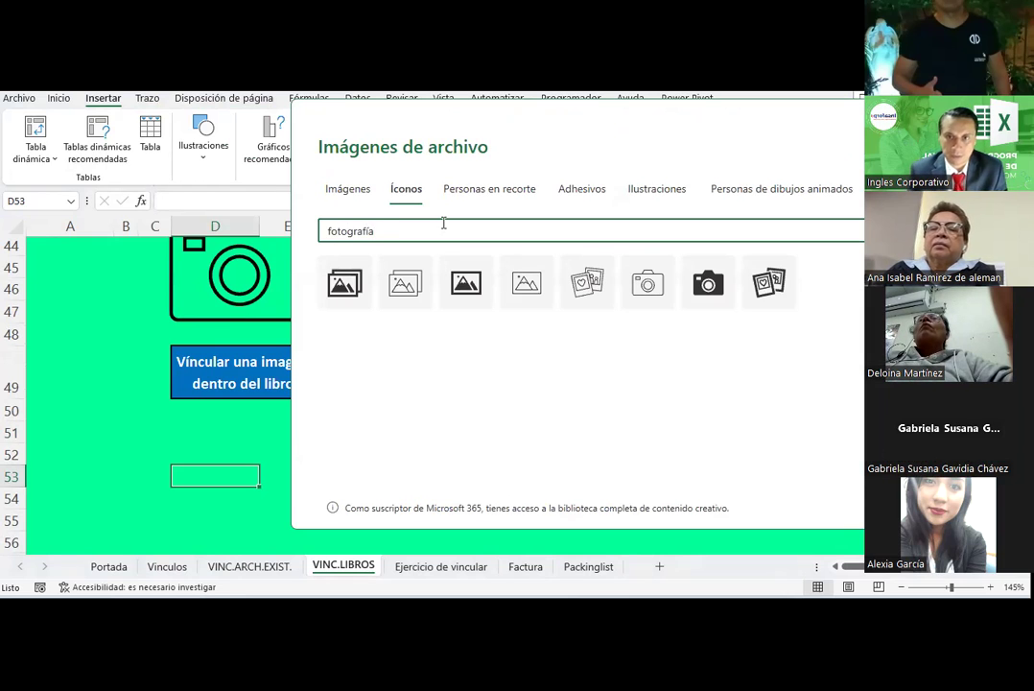
pyautogui.press('BackSpace')
pyautogui.press('BackSpace')
pyautogui.press('BackSpace')
pyautogui.press('BackSpace')
pyautogui.press('BackSpace')
pyautogui.press('BackSpace')
pyautogui.press('BackSpace')
pyautogui.write('imagen')
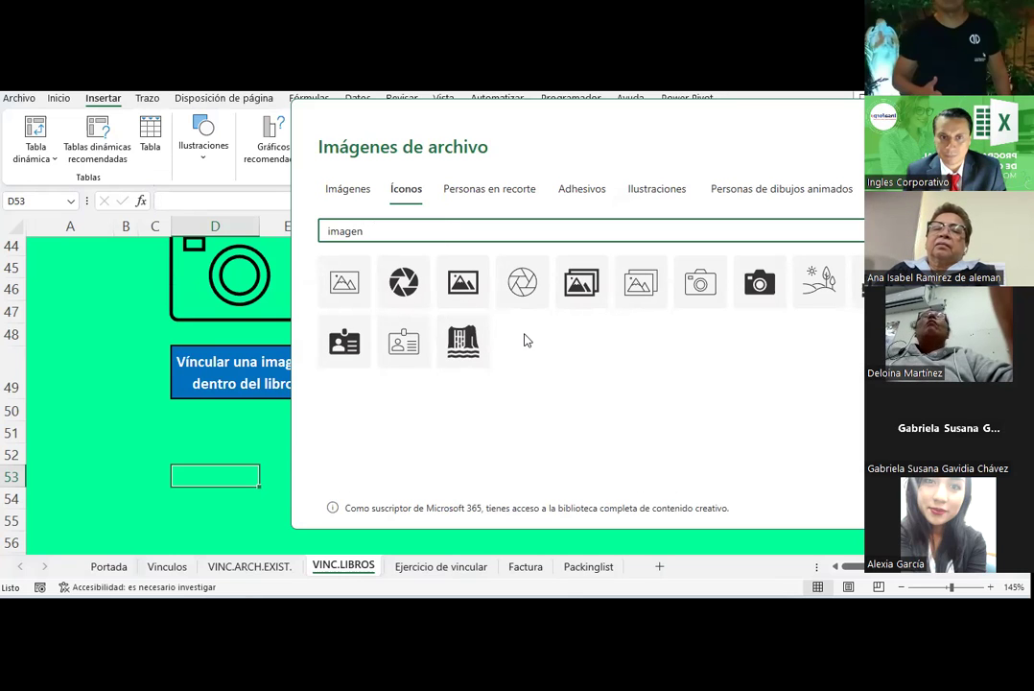
pyautogui.click(360, 326)
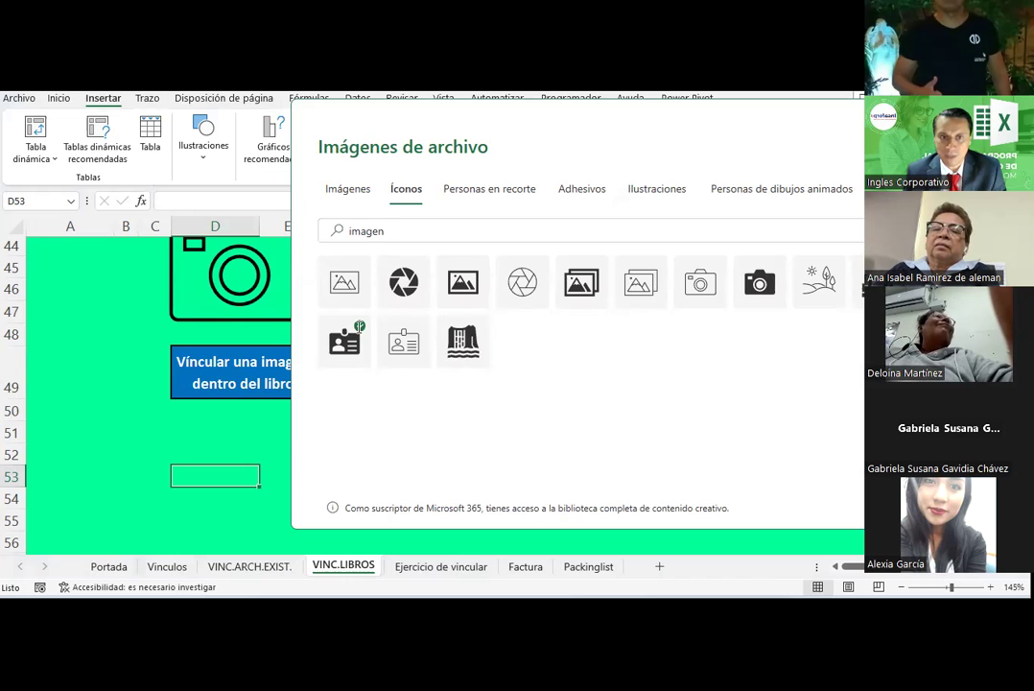
pyautogui.click(912, 509)
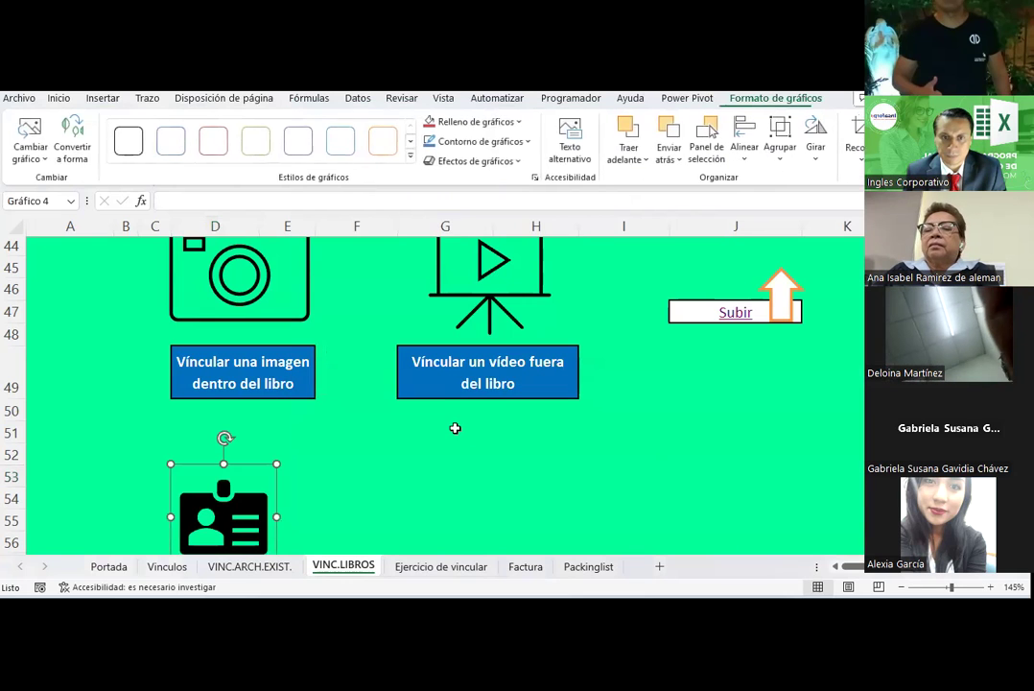
# Step: Enlarge the ID-card icon to about double size and place it under the image-link box
pyautogui.moveTo(276, 437); pyautogui.dragTo(398, 480)
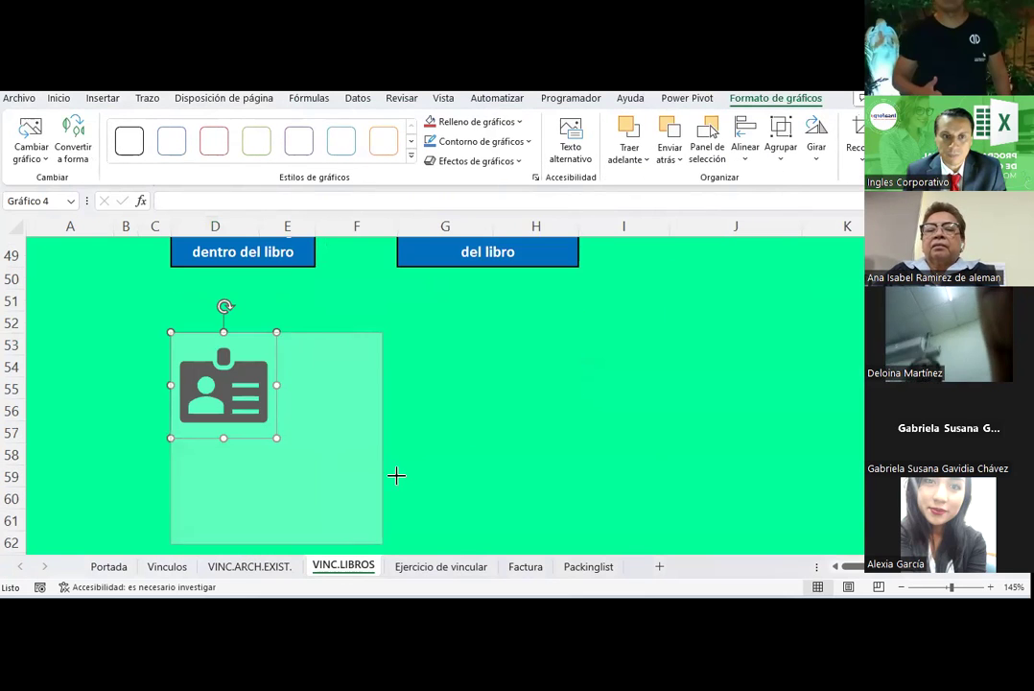
pyautogui.moveTo(330, 463)
pyautogui.mouseDown()
pyautogui.moveTo(303, 401)
pyautogui.moveTo(301, 435)
pyautogui.mouseUp()
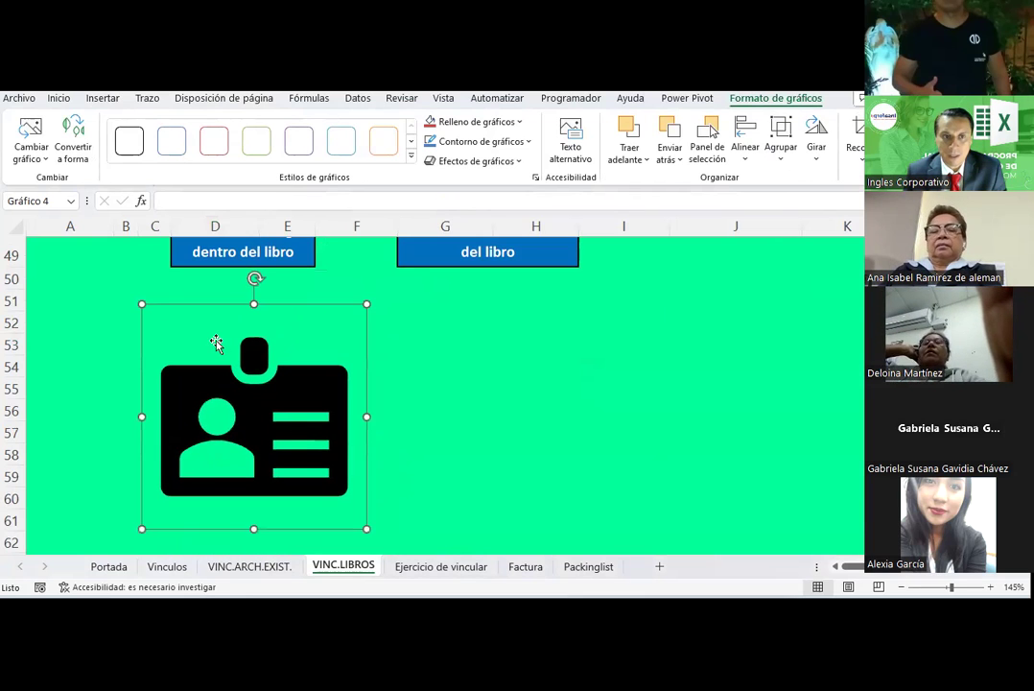
pyautogui.click(480, 346)
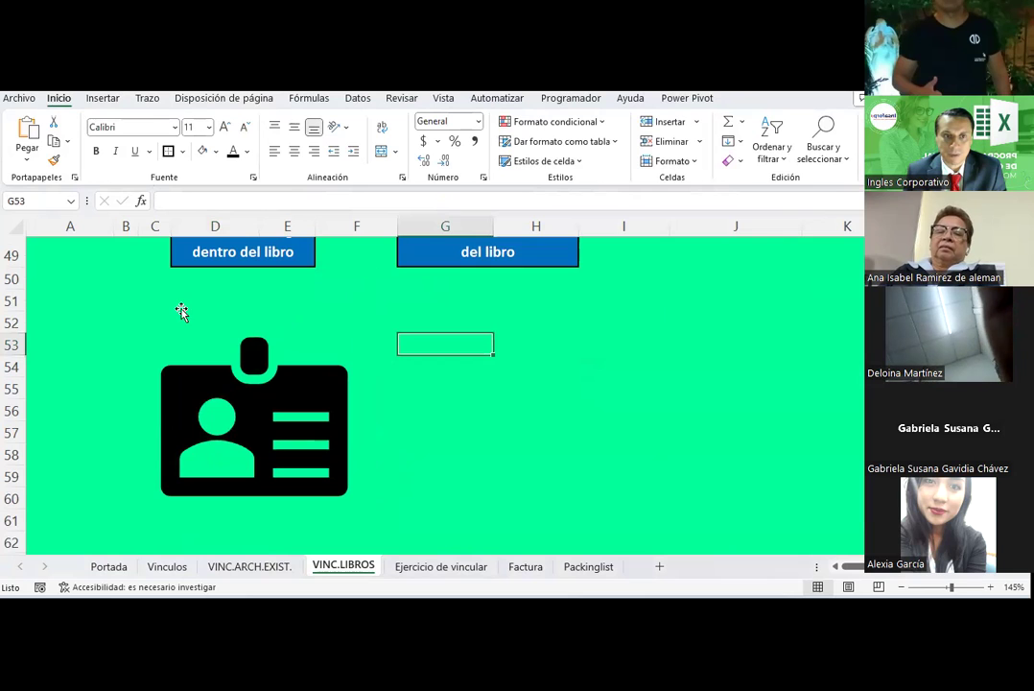
# Step: Merge D52:E52 and enter a bold, bordered 'Ver foto' label
pyautogui.click(477, 328)
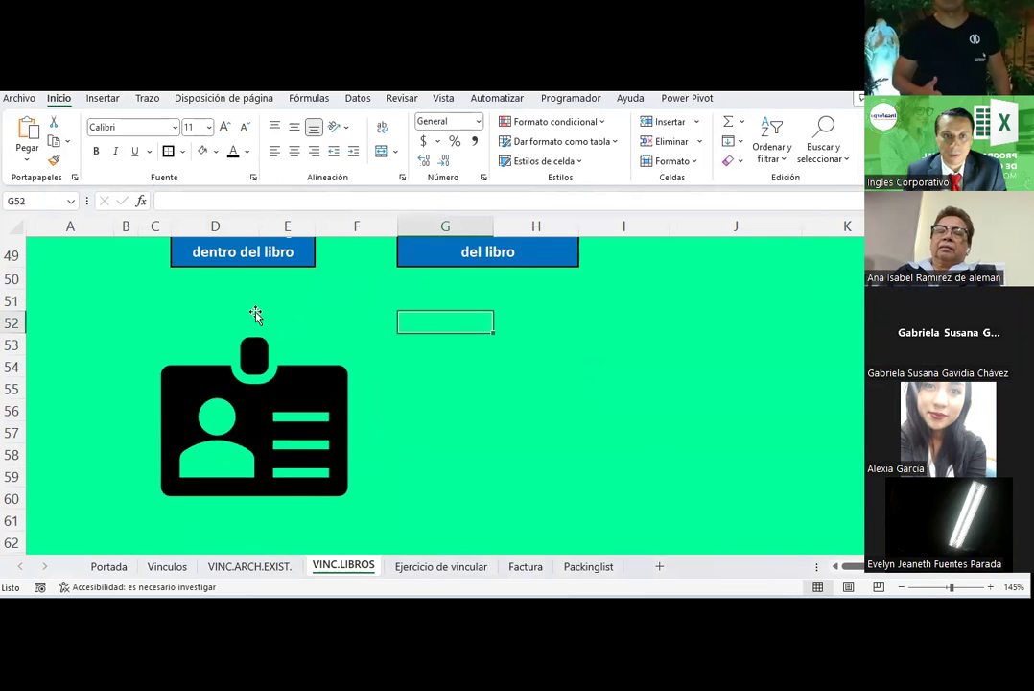
pyautogui.moveTo(255, 314); pyautogui.dragTo(259, 357)
pyautogui.moveTo(201, 312)
pyautogui.mouseDown()
pyautogui.moveTo(324, 317)
pyautogui.moveTo(305, 316)
pyautogui.mouseUp()
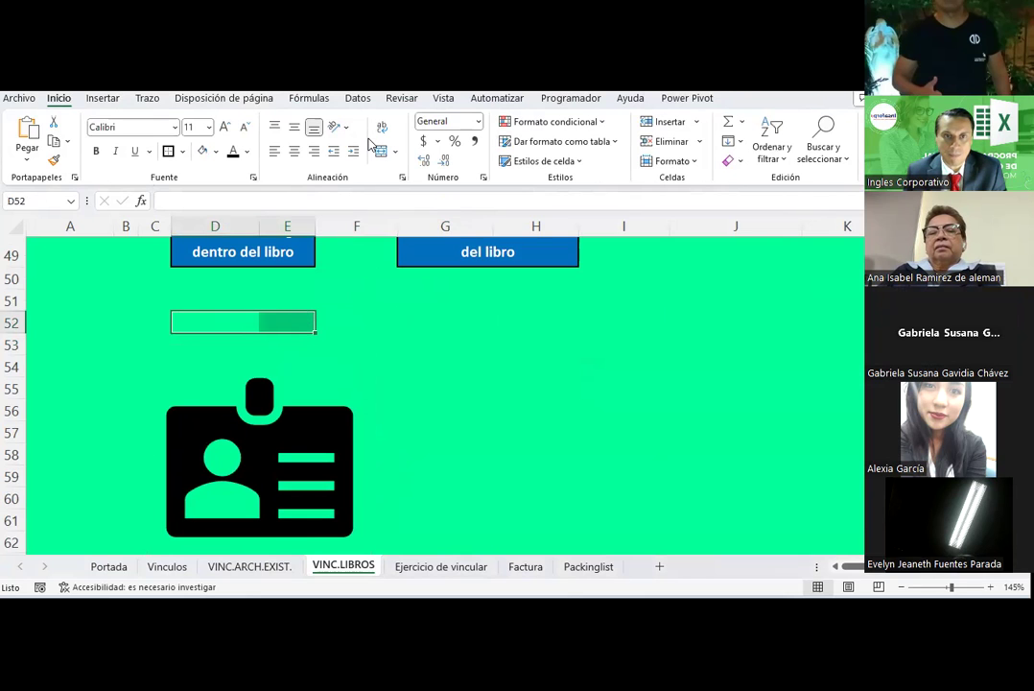
pyautogui.click(379, 153)
pyautogui.write('V')
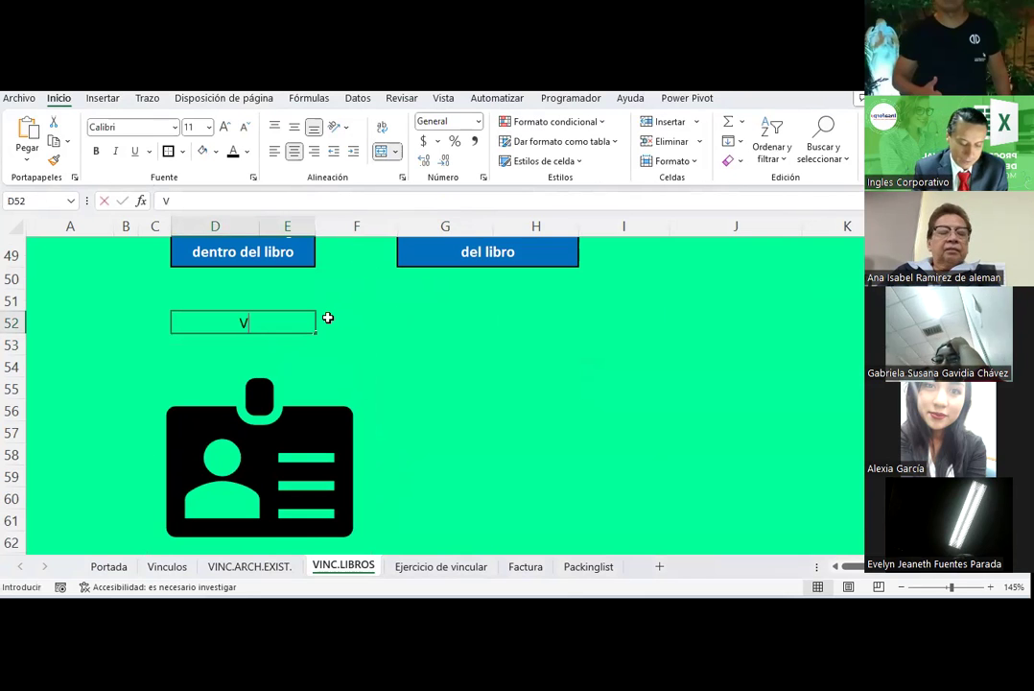
pyautogui.write('er foto')
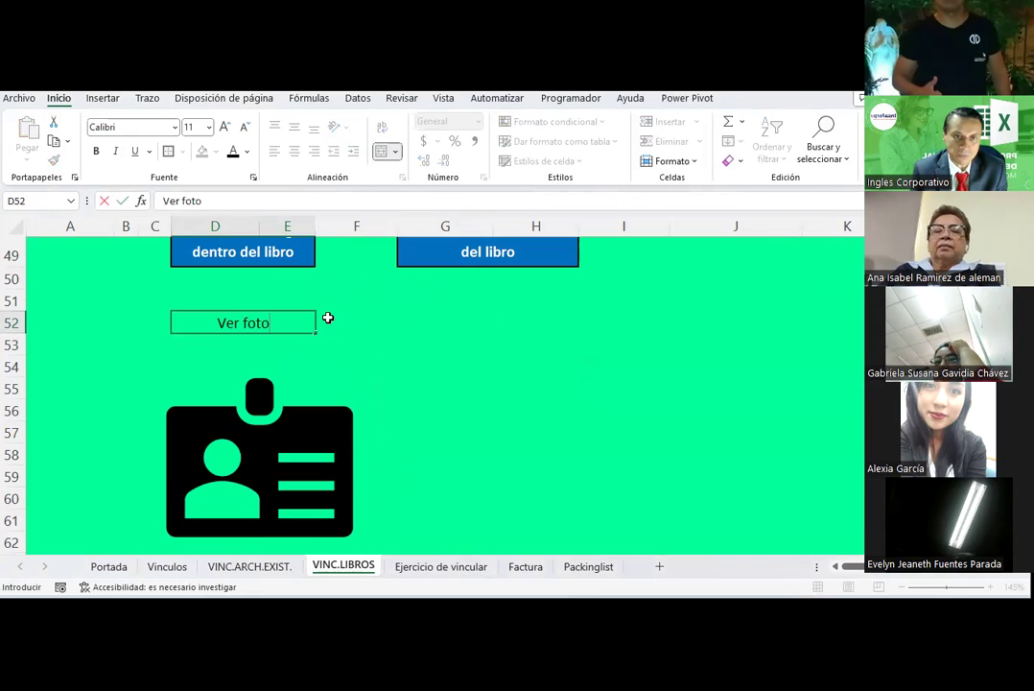
pyautogui.click(328, 318)
pyautogui.click(290, 318)
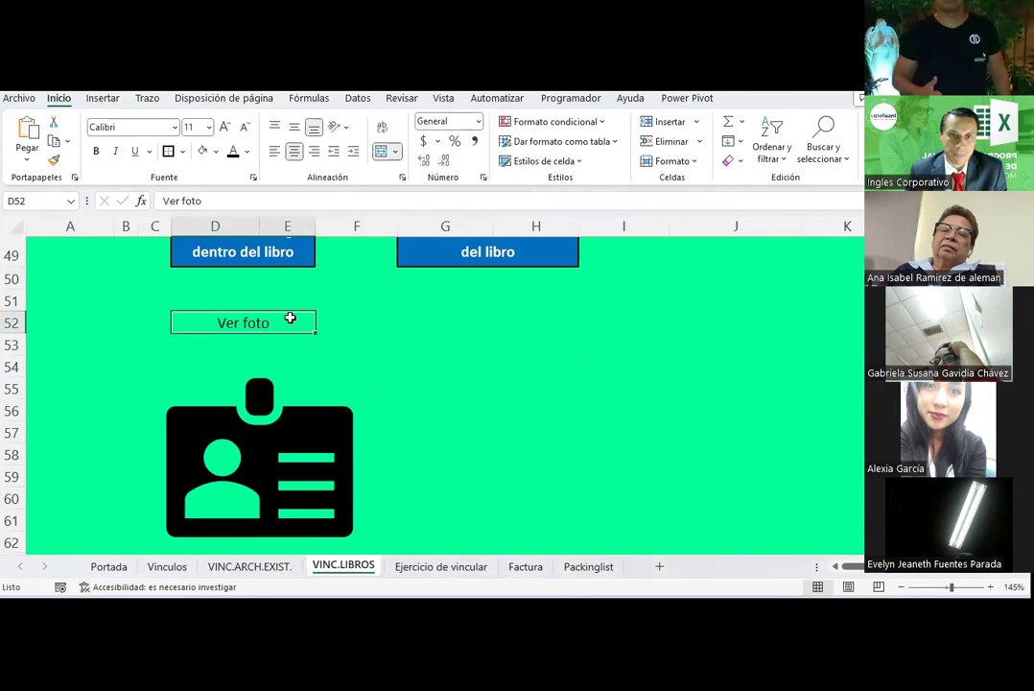
pyautogui.click(168, 152)
pyautogui.click(96, 150)
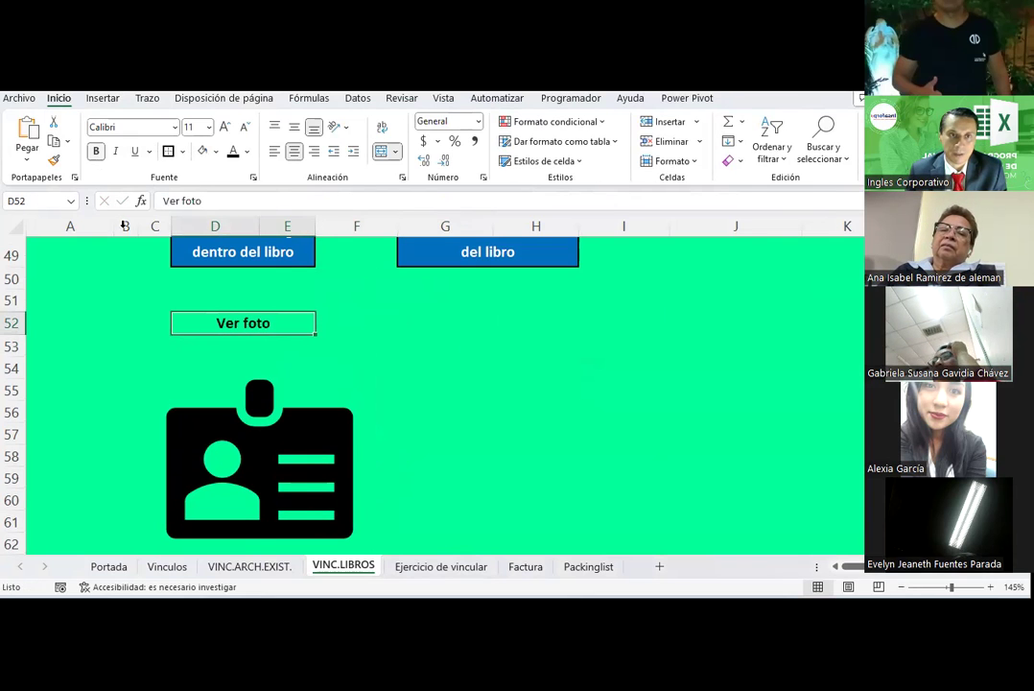
# Step: Reposition the ID-card icon just beneath the 'Ver foto' label
pyautogui.moveTo(306, 483)
pyautogui.mouseDown()
pyautogui.moveTo(299, 458)
pyautogui.moveTo(287, 461)
pyautogui.mouseUp()
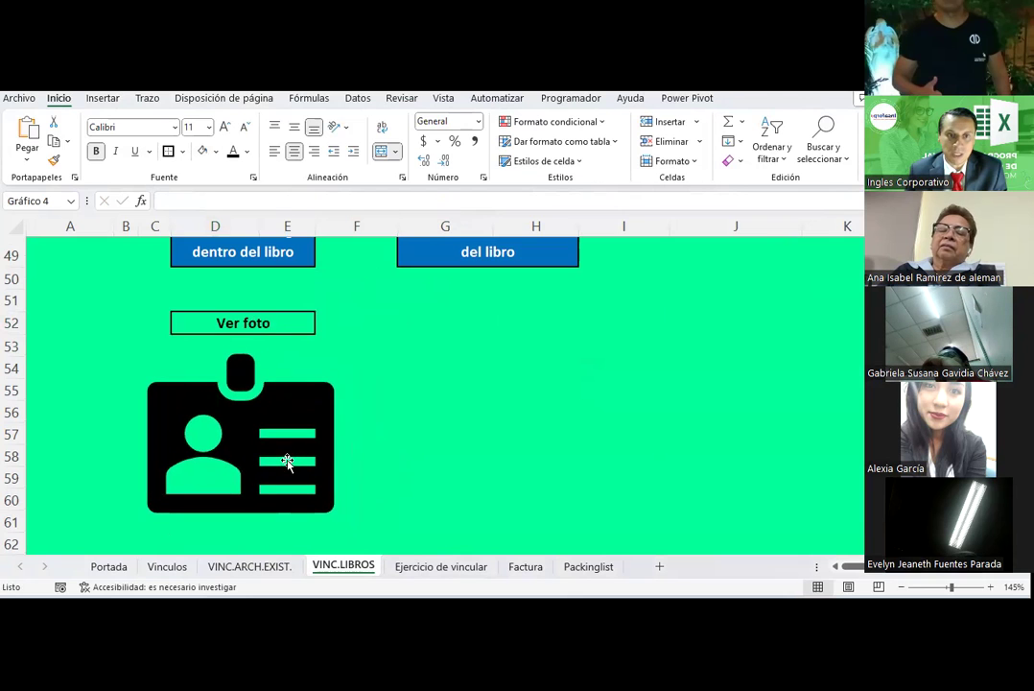
pyautogui.click(433, 362)
pyautogui.click(283, 320)
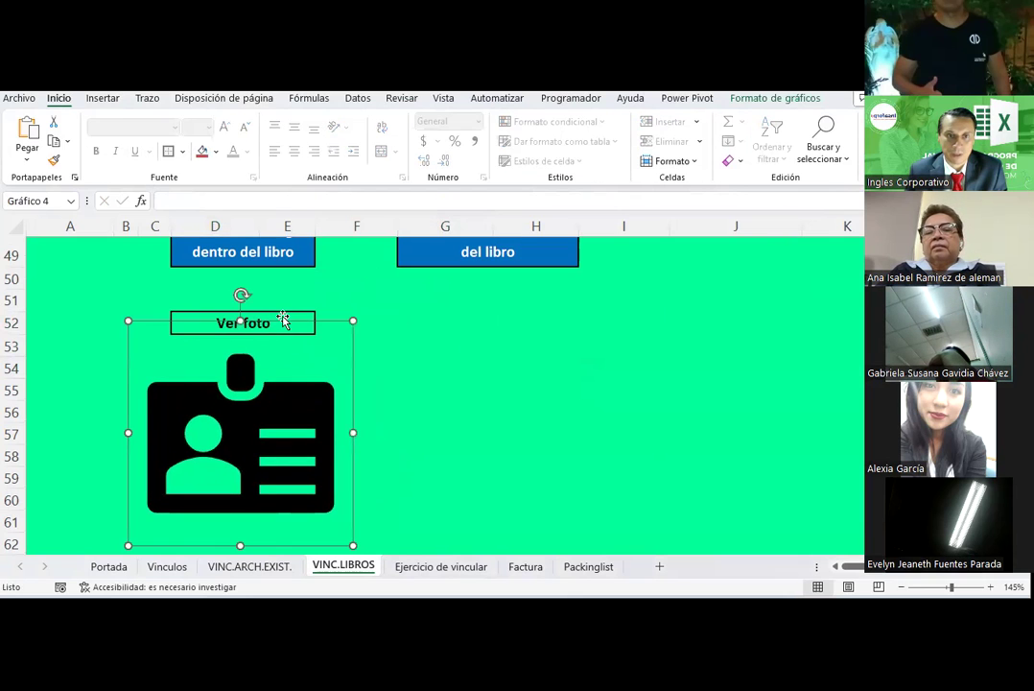
pyautogui.click(276, 315)
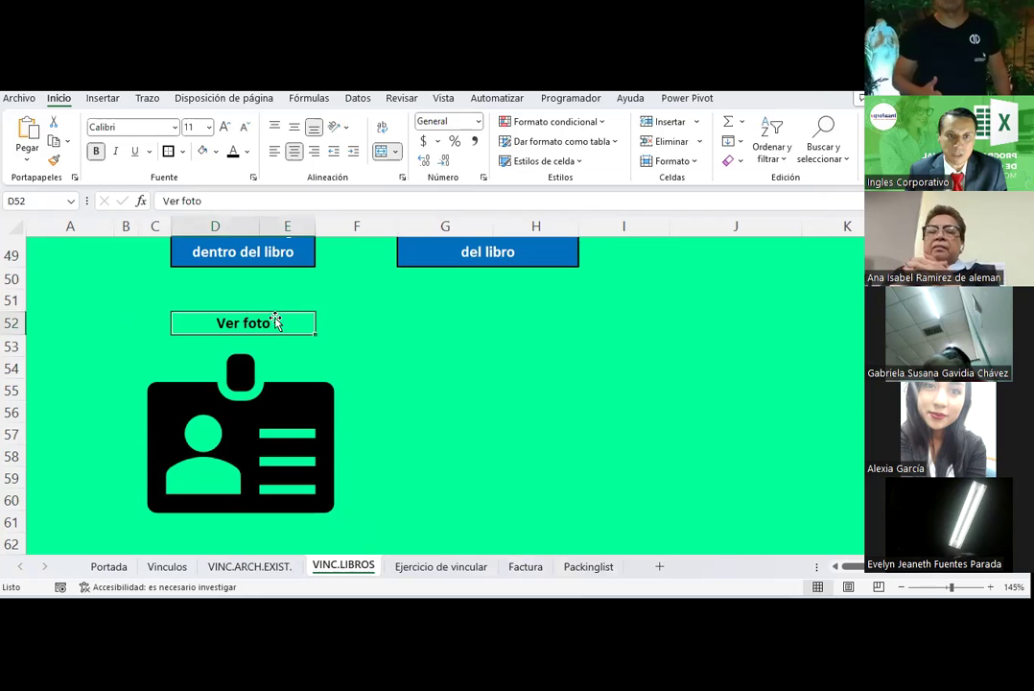
pyautogui.click(357, 98)
# Step: Give the Ver foto cell an input-message title through Data Validation
pyautogui.click(713, 160)
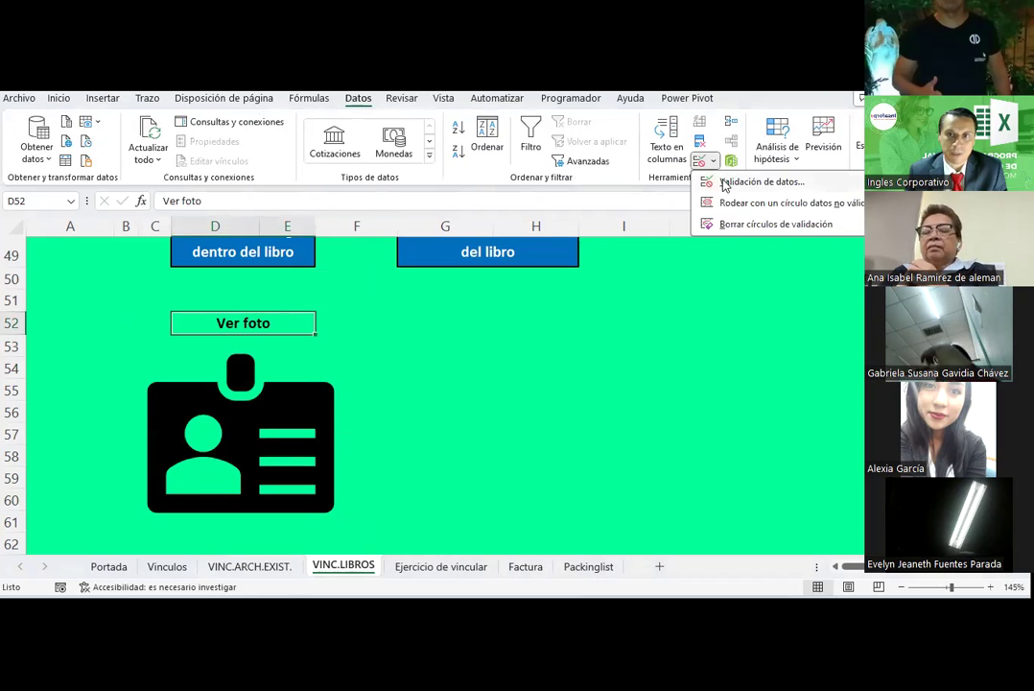
pyautogui.click(723, 180)
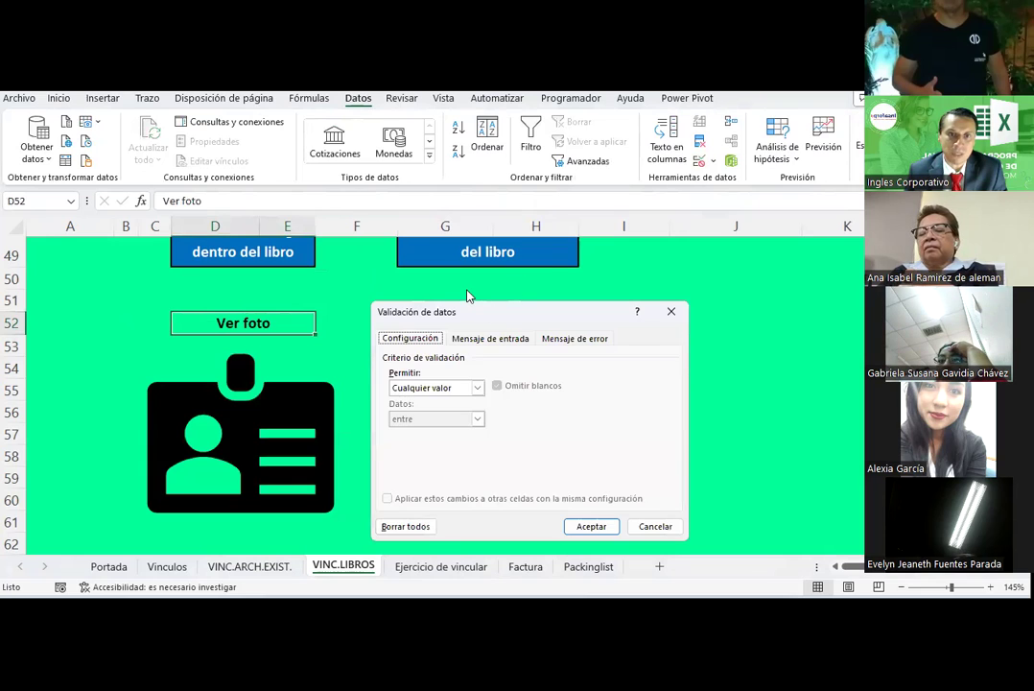
pyautogui.moveTo(469, 296); pyautogui.dragTo(330, 123)
pyautogui.click(351, 164)
pyautogui.write('Click a l')
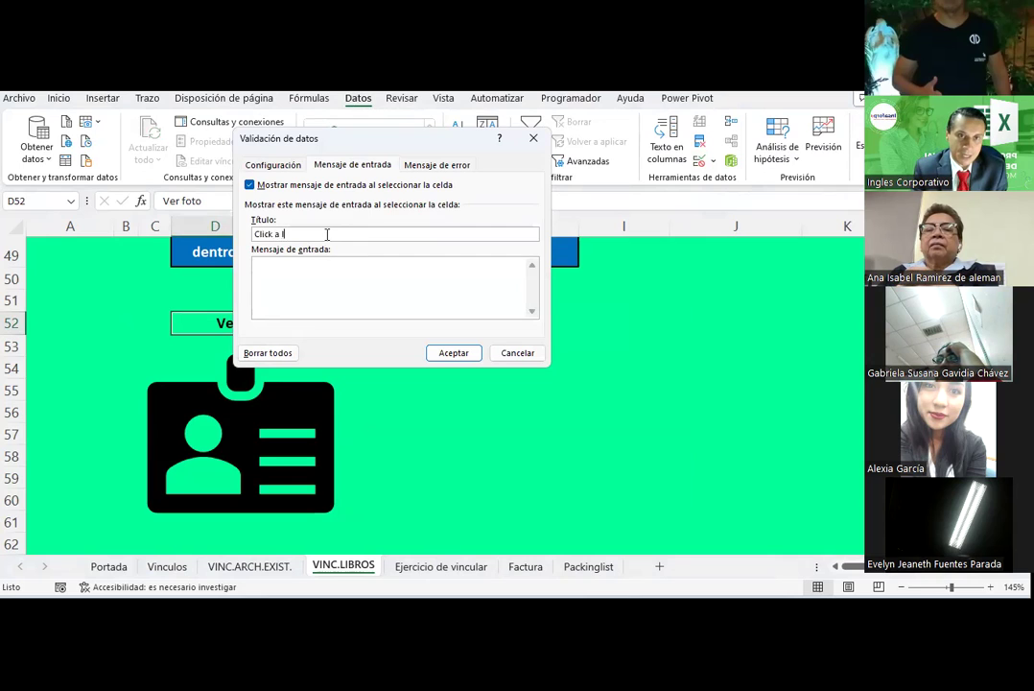
pyautogui.write('a ima')
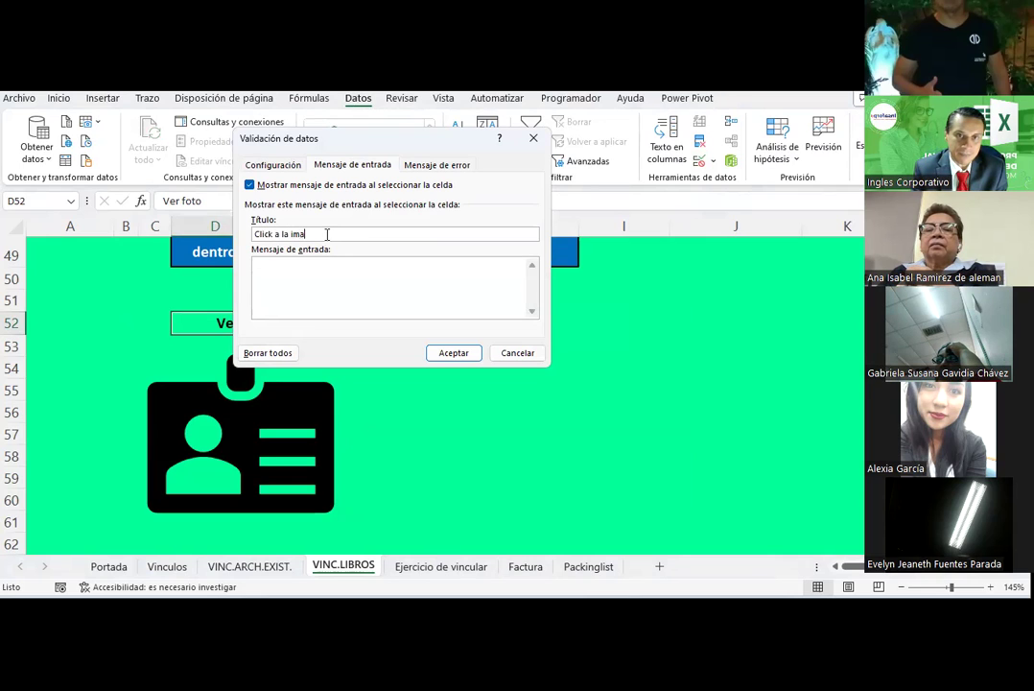
pyautogui.write('er la f')
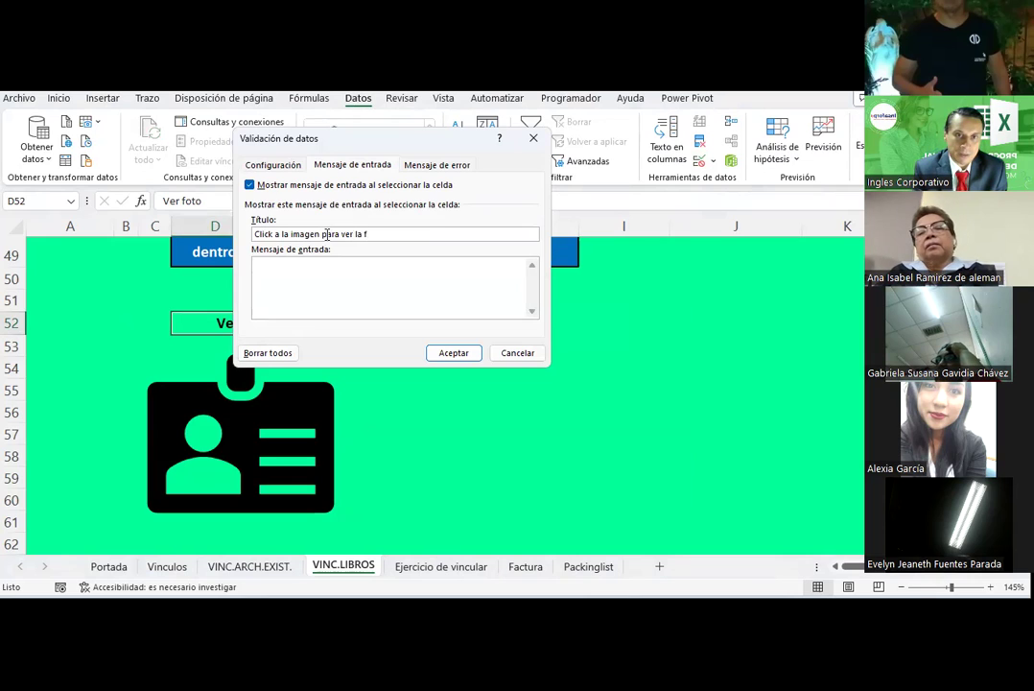
pyautogui.press('BackSpace')
pyautogui.press('BackSpace')
pyautogui.press('BackSpace')
pyautogui.press('BackSpace')
pyautogui.write('pic.')
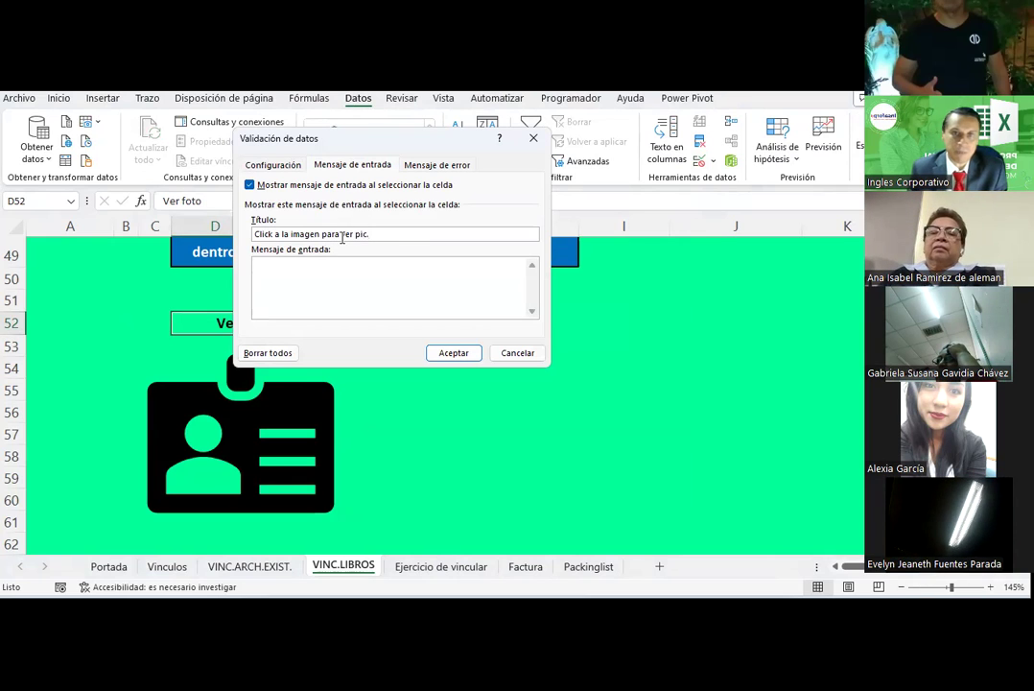
pyautogui.click(454, 353)
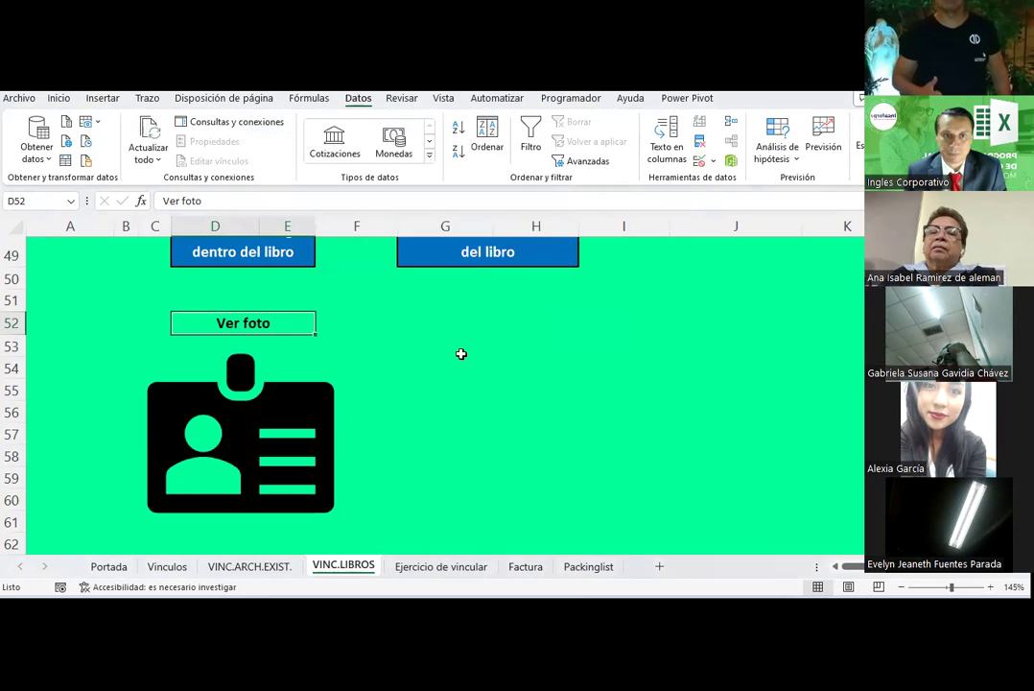
pyautogui.click(487, 431)
pyautogui.click(240, 324)
pyautogui.click(289, 323)
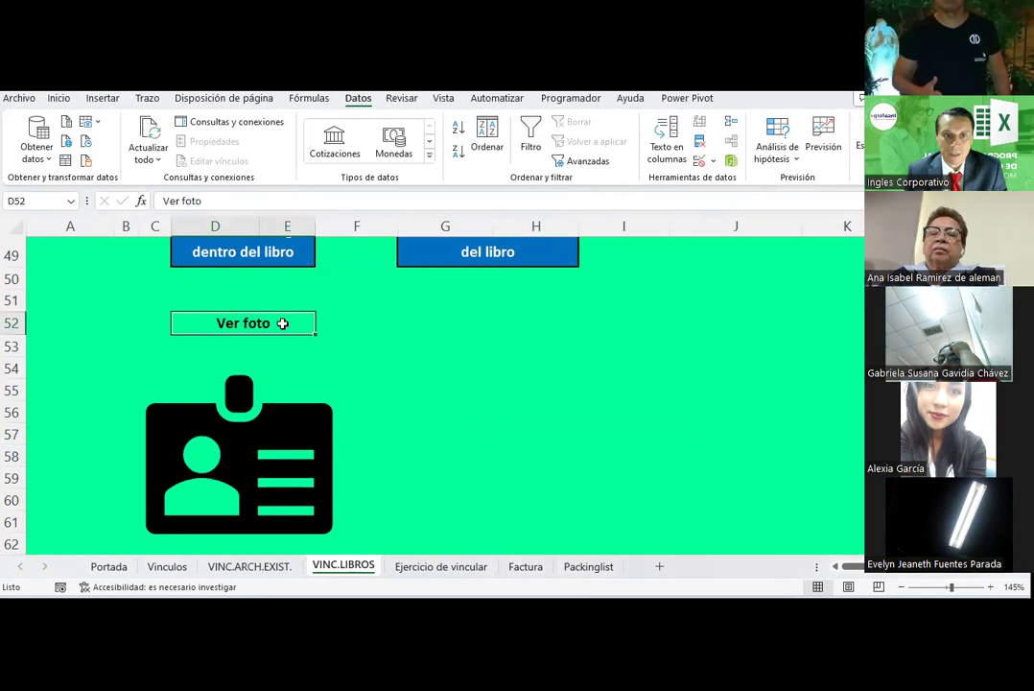
# Step: Set D52's input message to 'Click a la imagen para ver la foto' and preview it
pyautogui.click(699, 160)
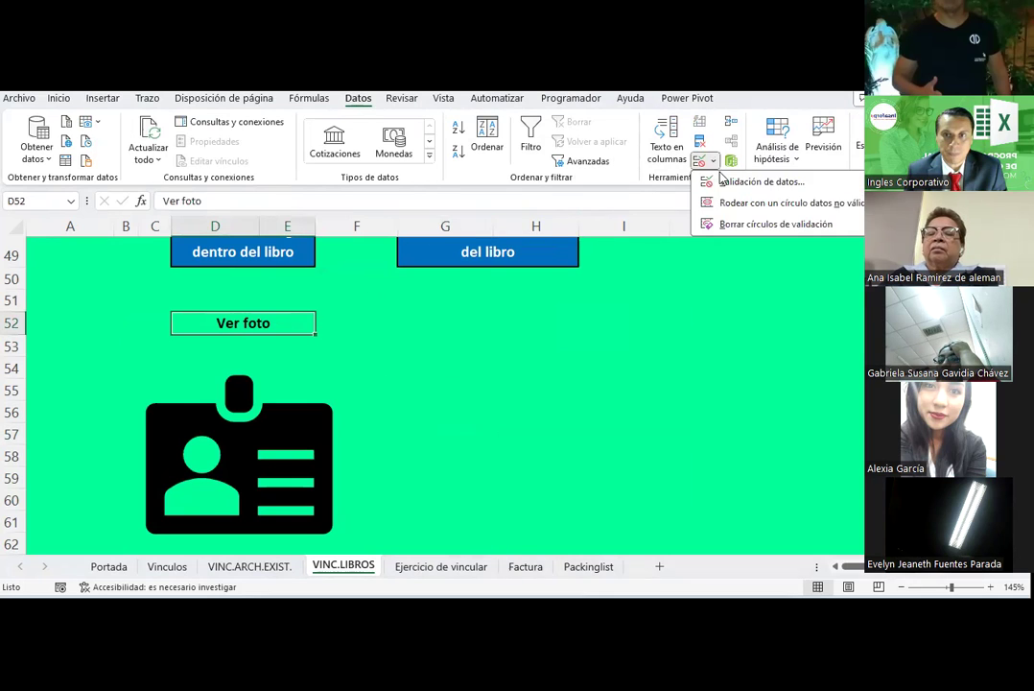
pyautogui.click(758, 181)
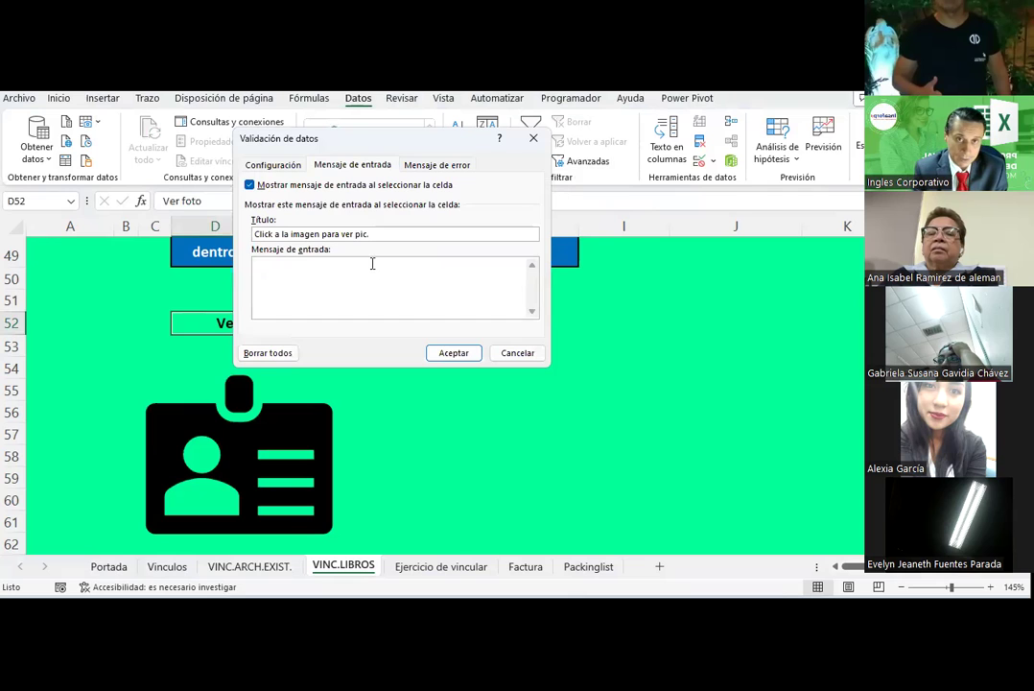
pyautogui.write('Click a la imagen para ver la foto')
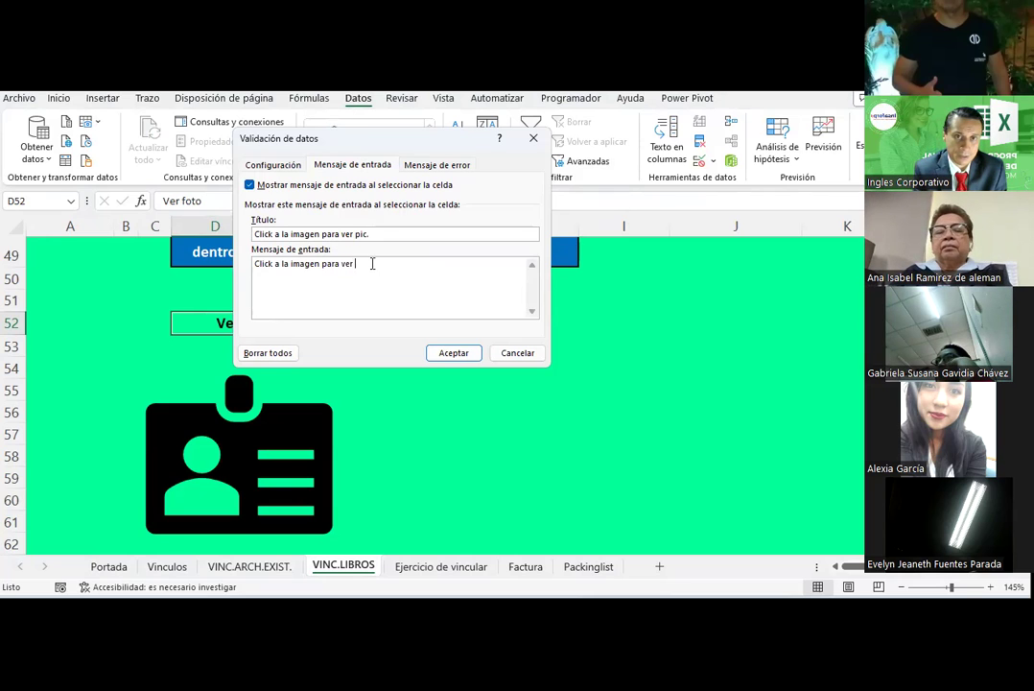
pyautogui.click(432, 352)
pyautogui.click(610, 437)
pyautogui.click(273, 323)
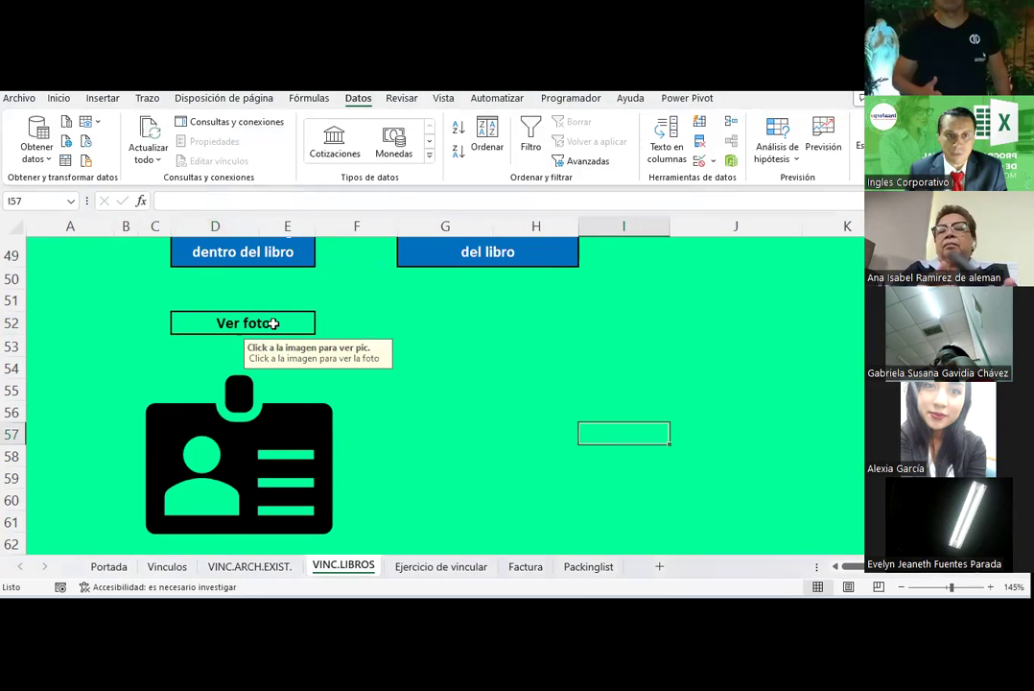
pyautogui.moveTo(267, 436); pyautogui.dragTo(272, 436)
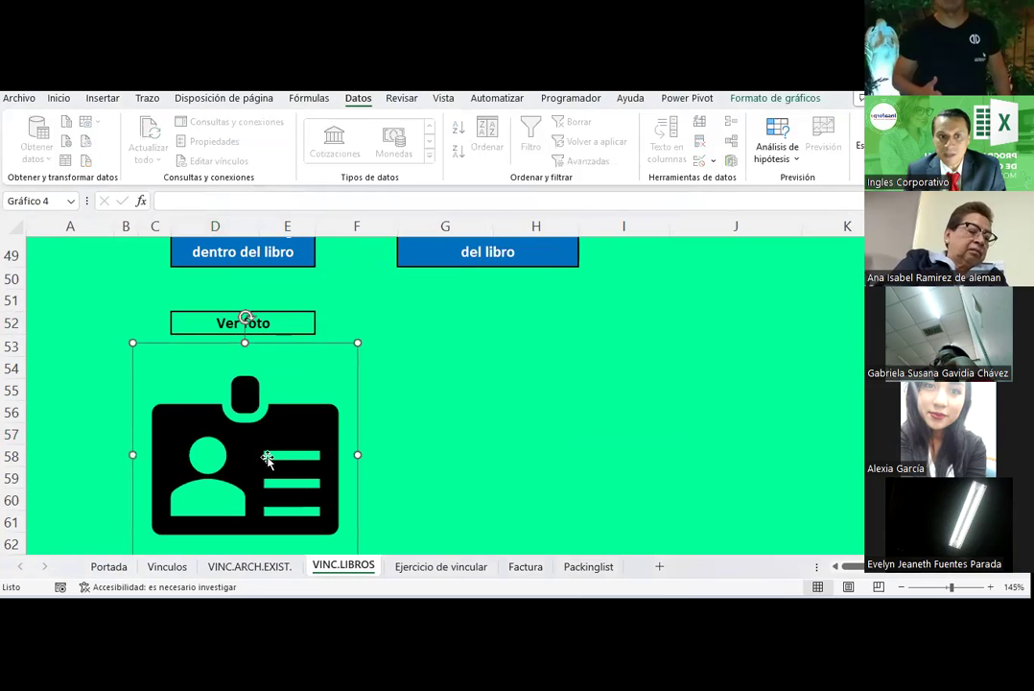
# Step: Put an outside border around cells J39:J42 to form a box
pyautogui.scroll(5, 376, 409)
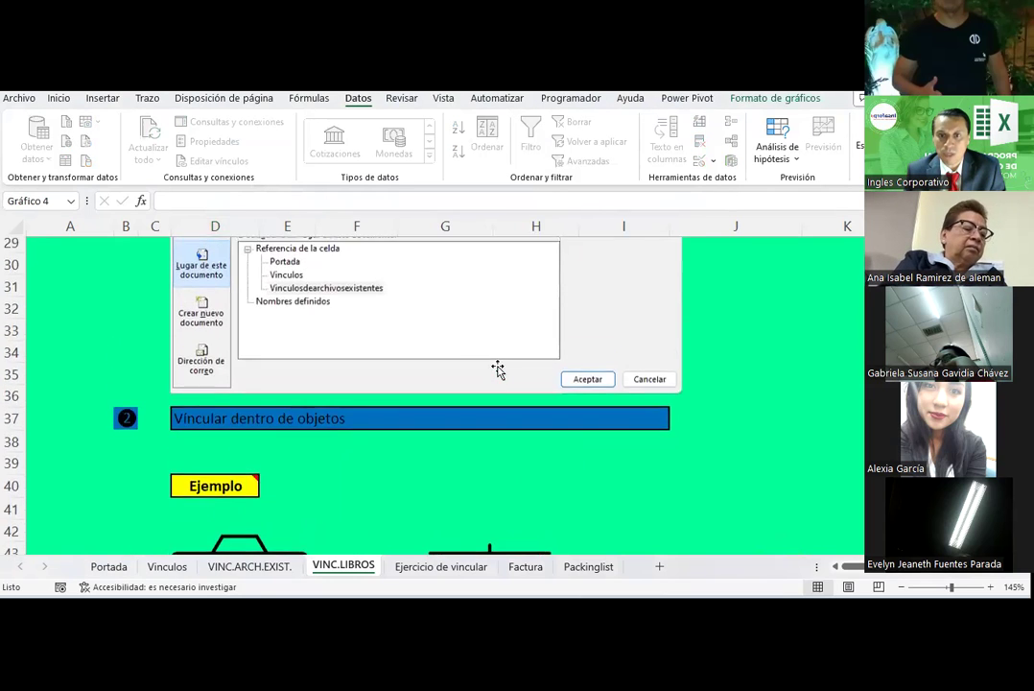
pyautogui.scroll(-1, 580, 340)
pyautogui.click(191, 362)
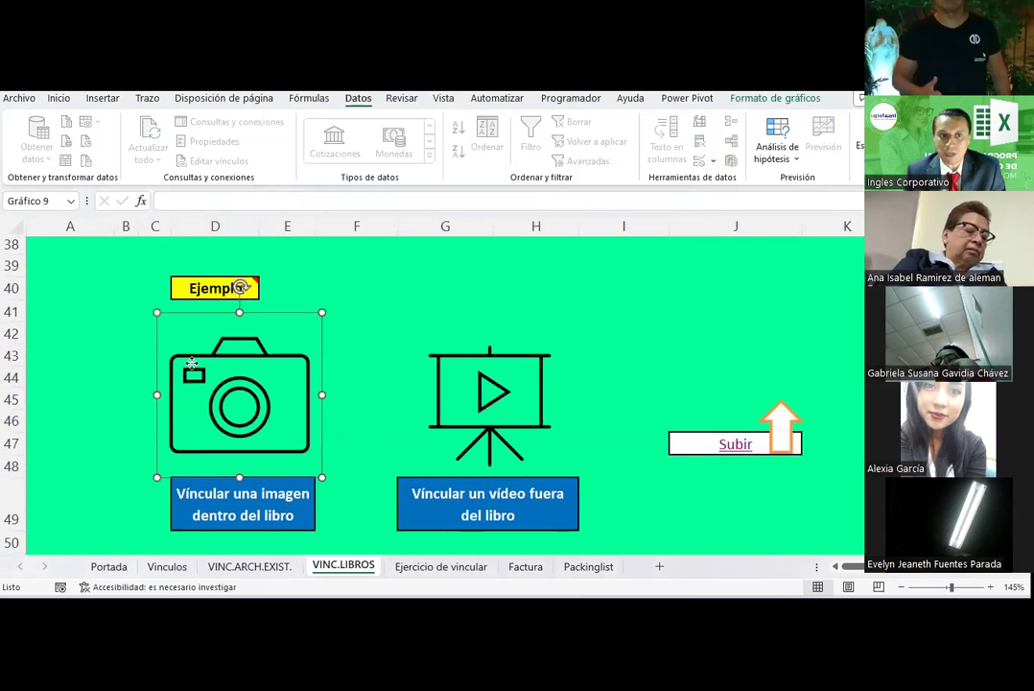
pyautogui.moveTo(694, 271); pyautogui.dragTo(725, 342)
pyautogui.click(59, 98)
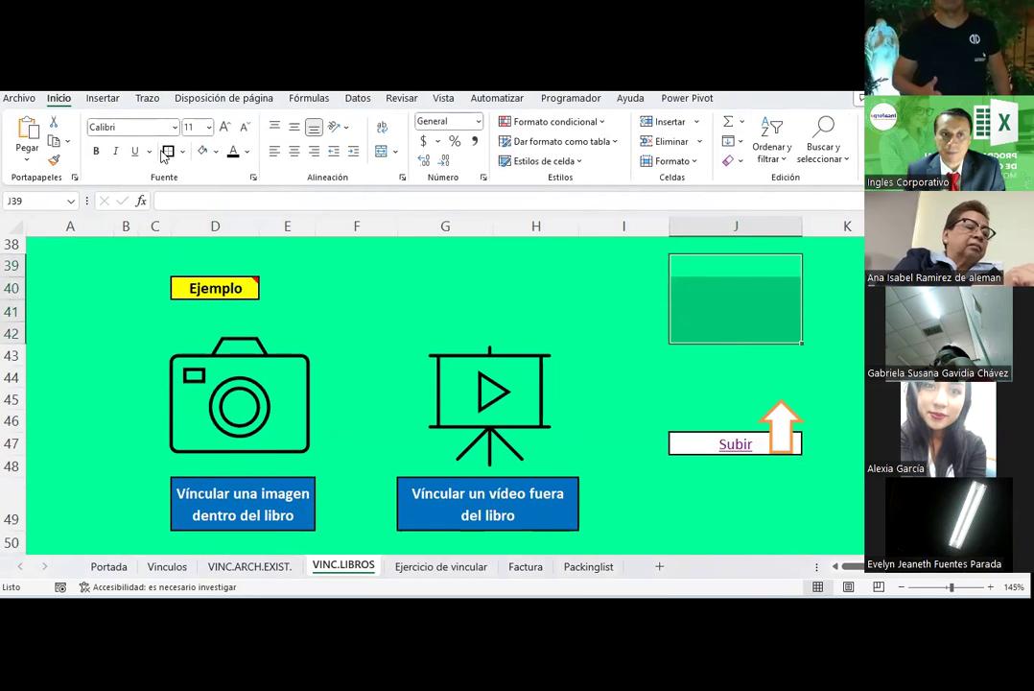
pyautogui.click(179, 151)
pyautogui.click(178, 151)
# Step: Paste a copy of the camera picture, shrink it, and fit it into the J39:J42 box
pyautogui.click(238, 374)
pyautogui.click(733, 343)
pyautogui.hscroll(3, 504, 312)
pyautogui.click(504, 312)
pyautogui.hotkey('ctrl', 'v')
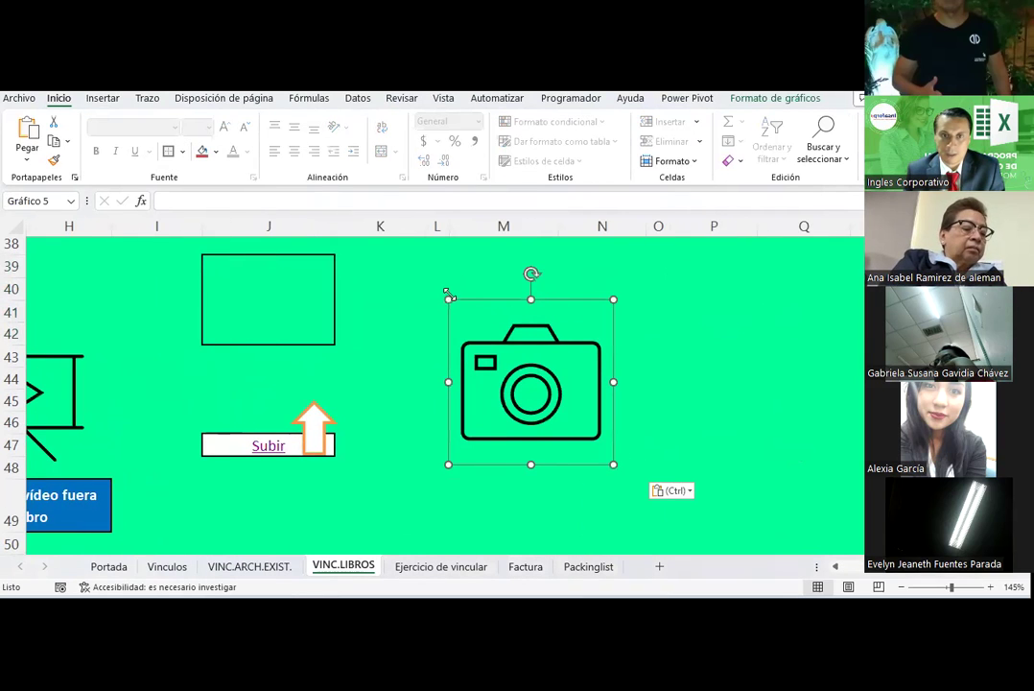
pyautogui.moveTo(449, 298); pyautogui.dragTo(522, 364)
pyautogui.moveTo(567, 406); pyautogui.dragTo(272, 293)
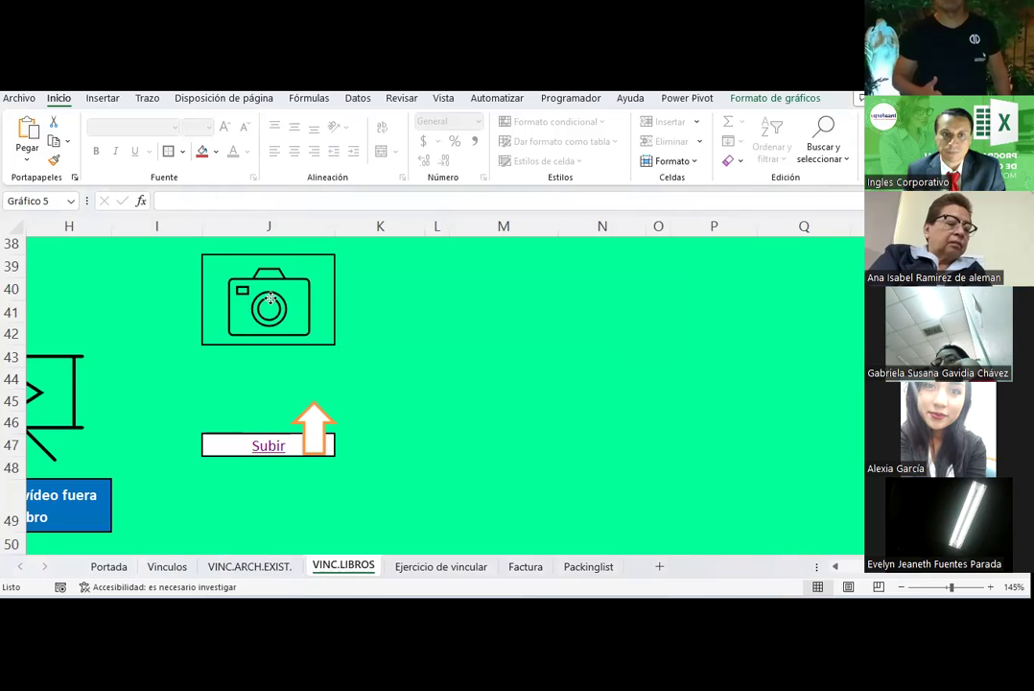
pyautogui.click(324, 268)
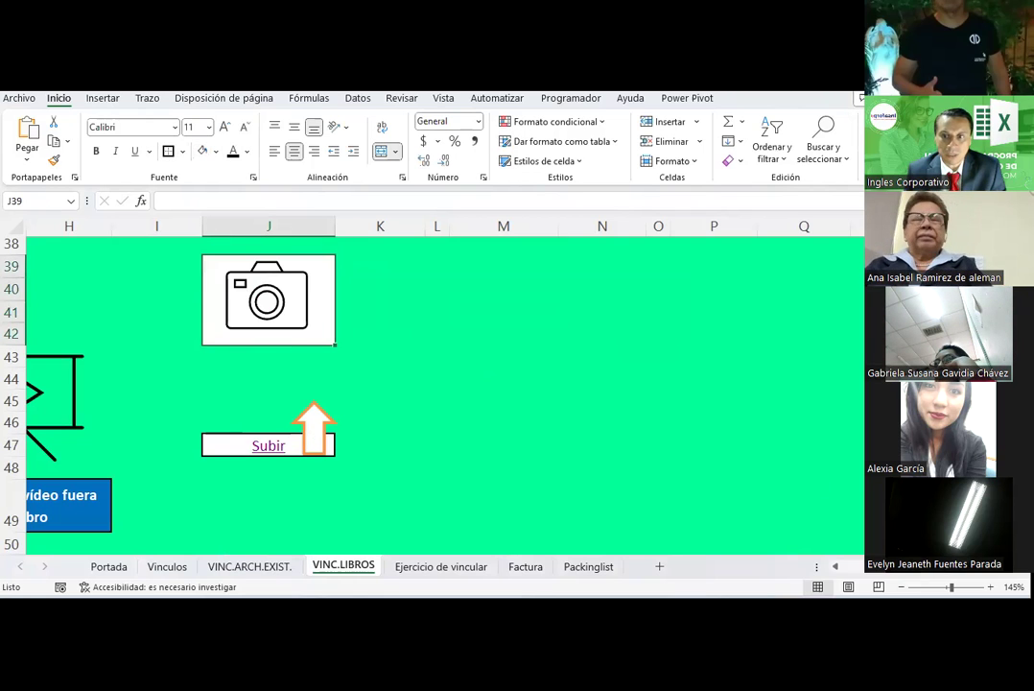
# Step: Hyperlink the badge picture to cell J39 on the VINC.LIBROS sheet
pyautogui.hscroll(-3, 573, 456)
pyautogui.hscroll(-2, 381, 389)
pyautogui.scroll(-3, 381, 389)
pyautogui.scroll(-2, 277, 373)
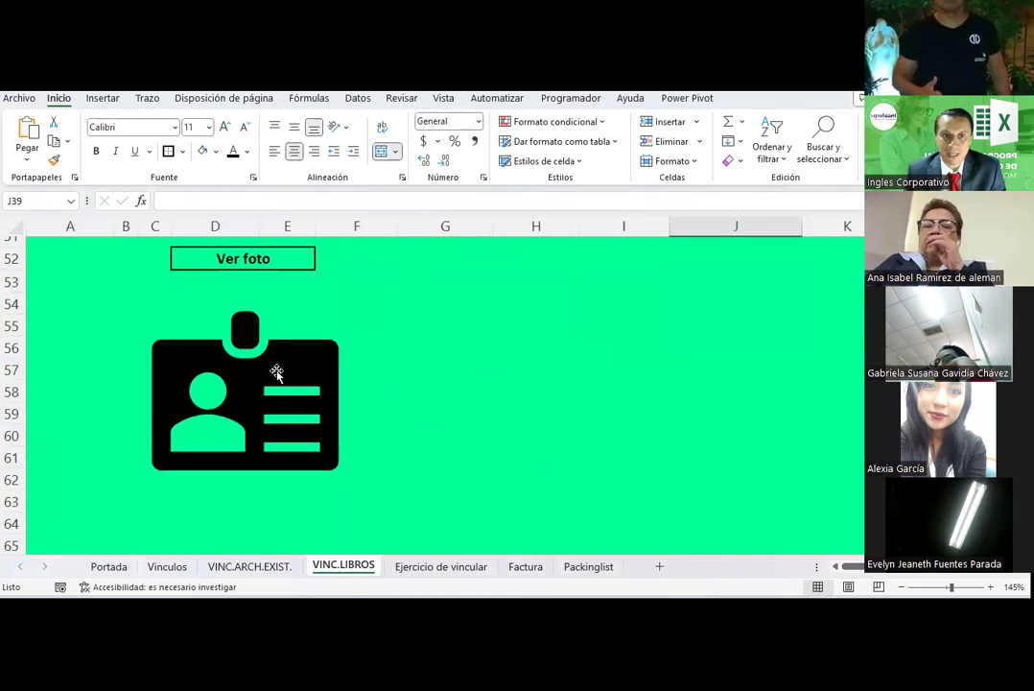
pyautogui.rightClick(248, 376)
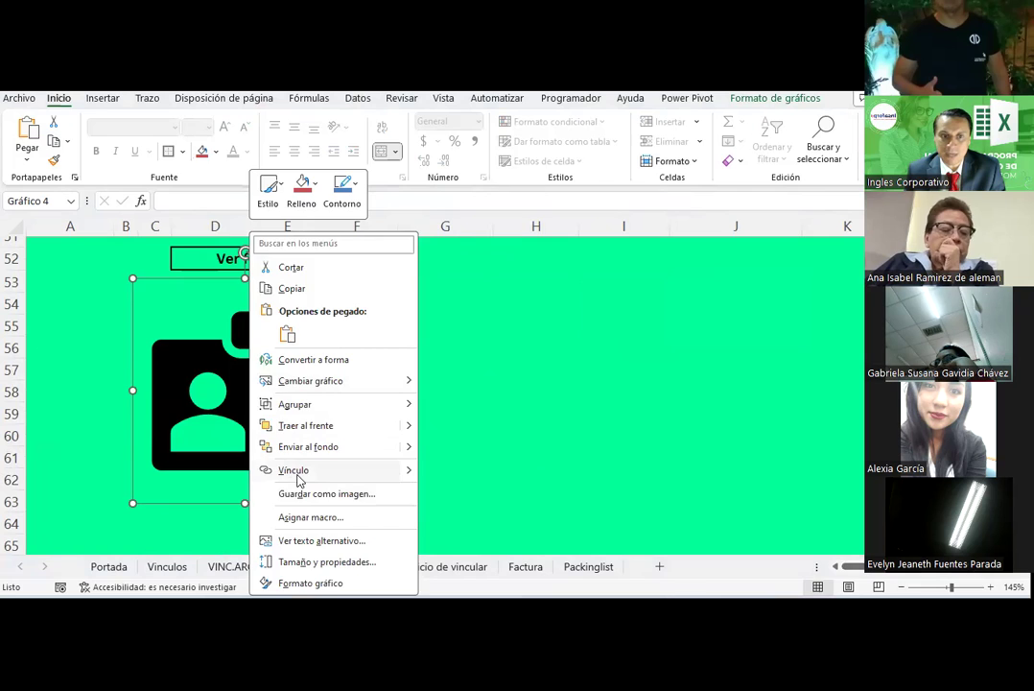
pyautogui.click(294, 474)
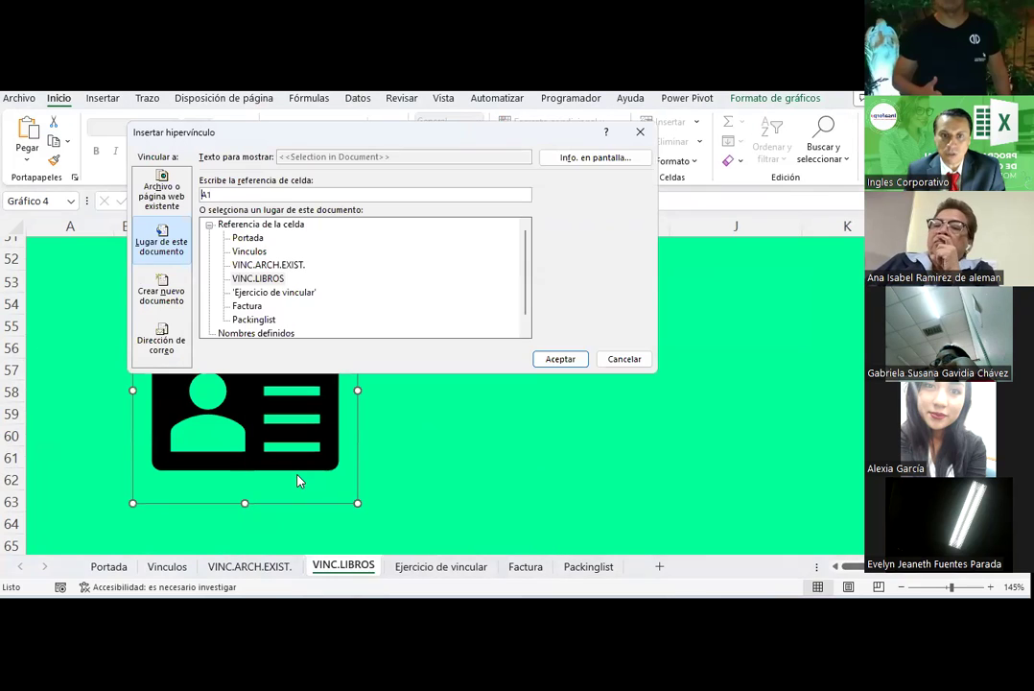
pyautogui.click(275, 279)
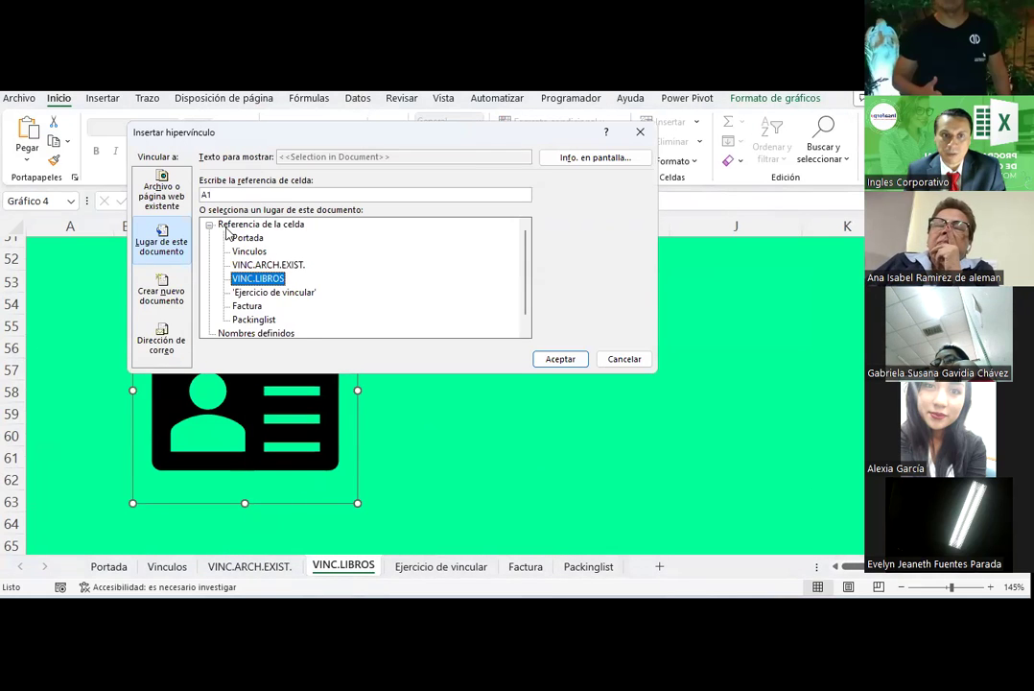
pyautogui.doubleClick(217, 193)
pyautogui.press('BackSpace')
pyautogui.write('J39')
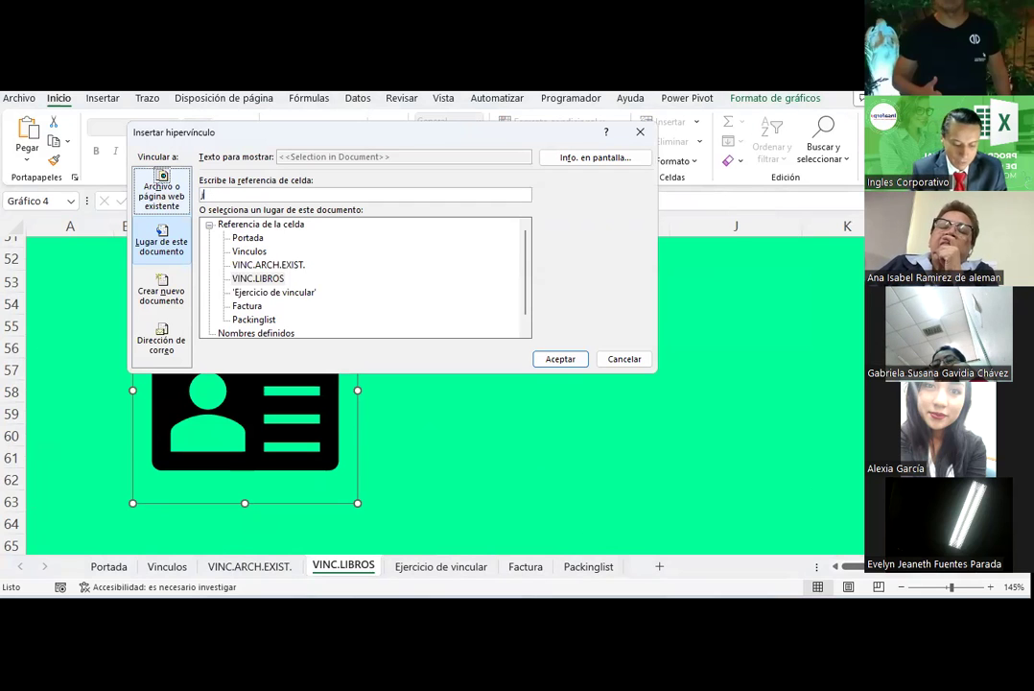
pyautogui.click(259, 278)
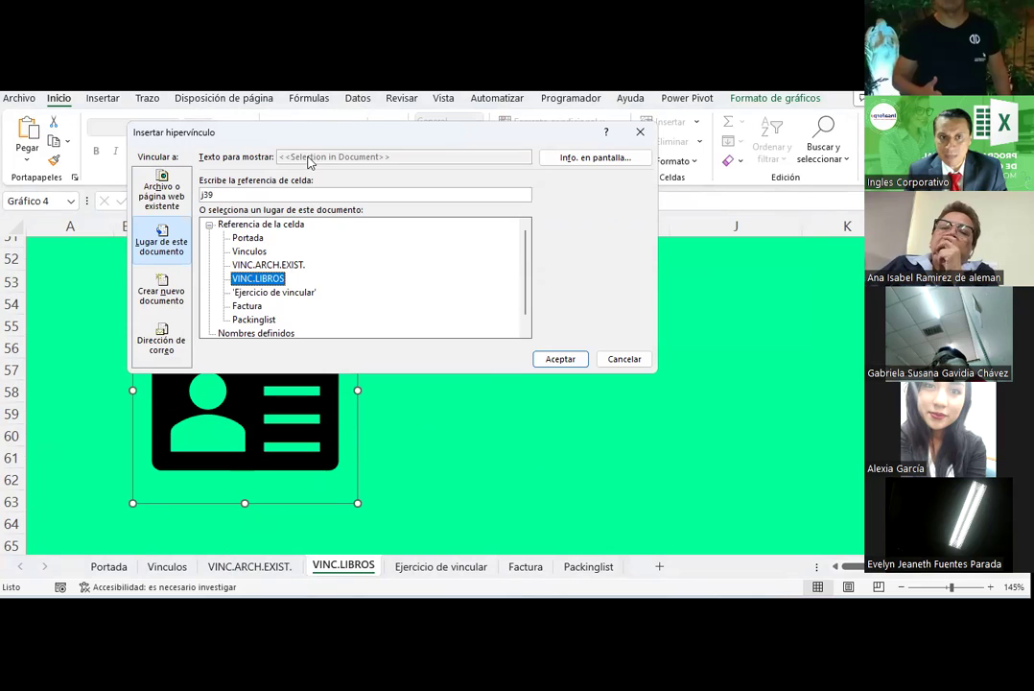
pyautogui.click(545, 360)
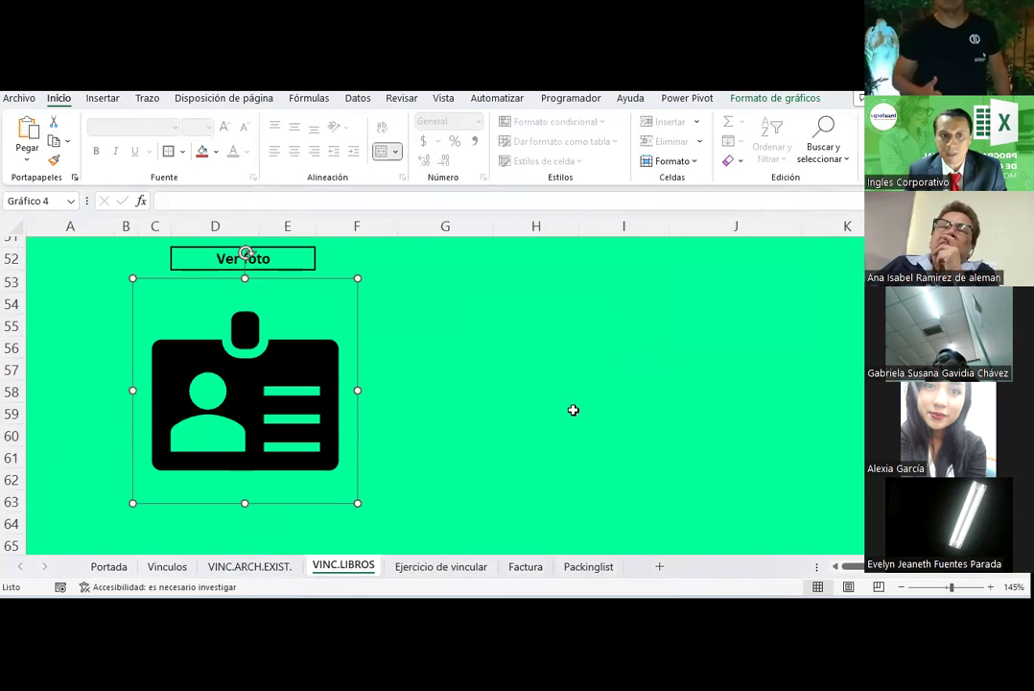
pyautogui.click(571, 411)
# Step: Fill the Ver foto cell D52 white and test the badge picture's link
pyautogui.click(284, 250)
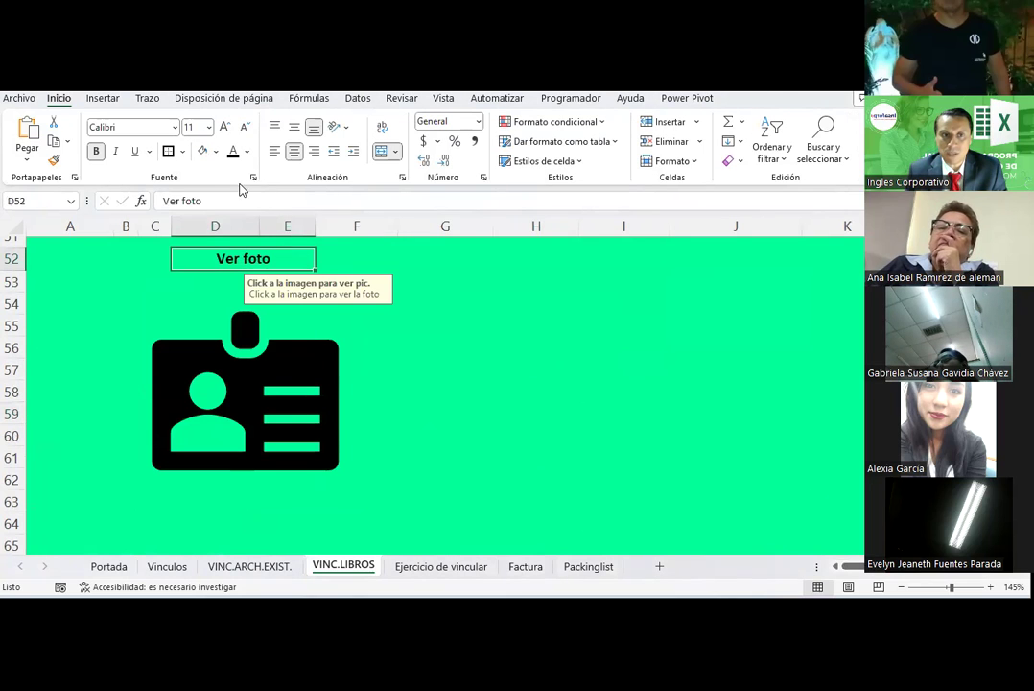
pyautogui.click(201, 152)
pyautogui.moveTo(240, 403)
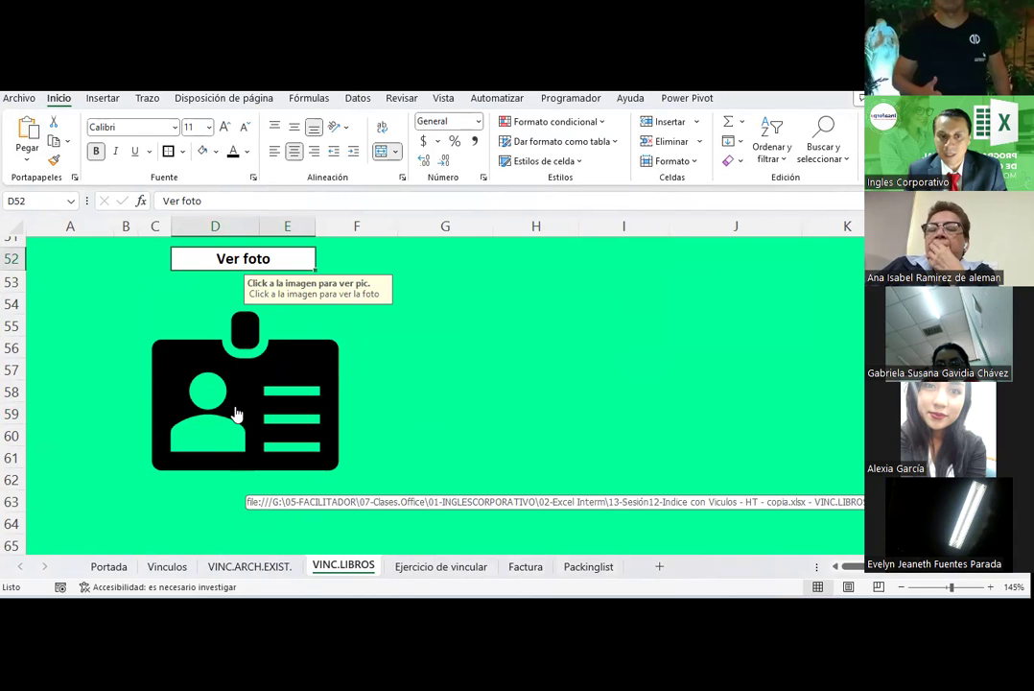
pyautogui.click(235, 414)
# Step: Select cell H55, to the right of the badge picture
pyautogui.scroll(1, 831, 266)
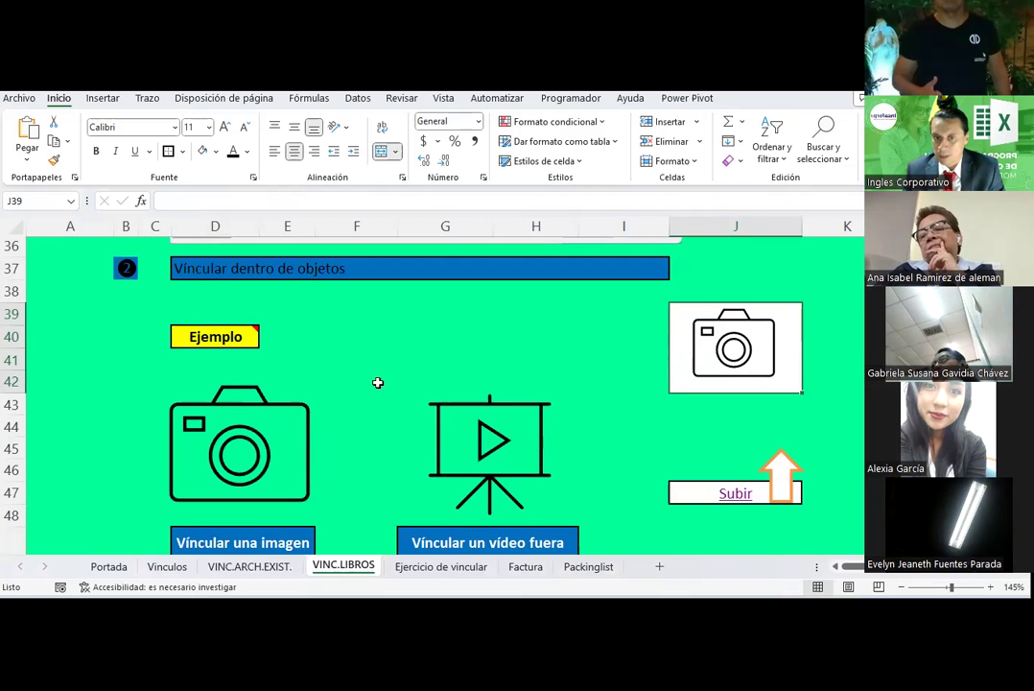
pyautogui.scroll(-2, 378, 382)
pyautogui.scroll(-1, 370, 383)
pyautogui.scroll(-1, 370, 382)
pyautogui.scroll(2, 370, 383)
pyautogui.scroll(-2, 370, 382)
pyautogui.scroll(-1, 370, 383)
pyautogui.scroll(1, 562, 404)
pyautogui.scroll(1, 556, 386)
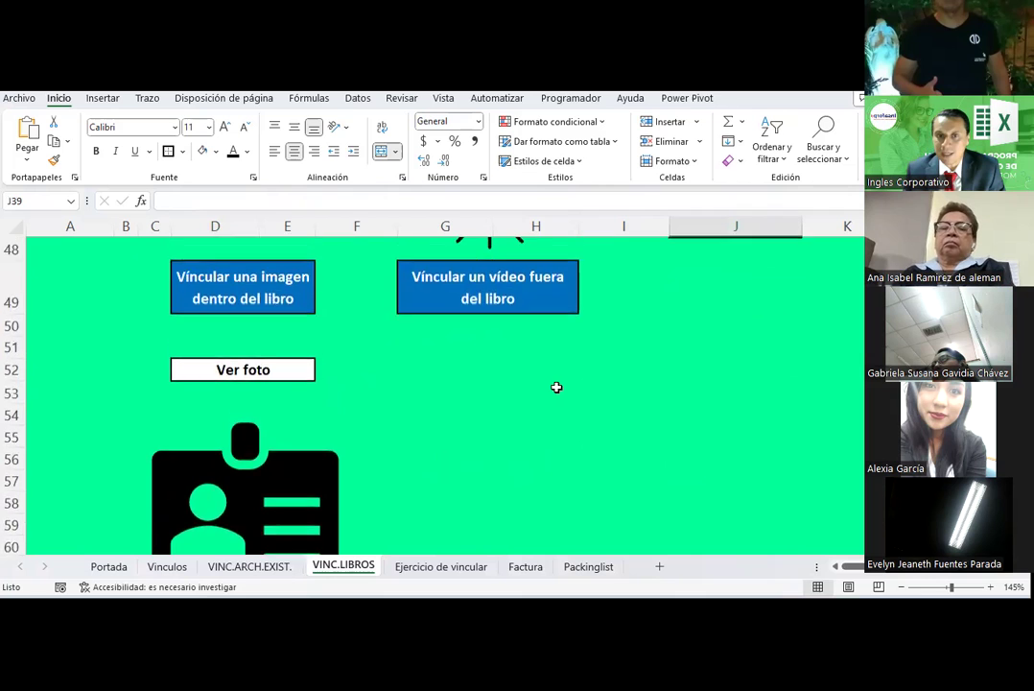
pyautogui.scroll(2, 553, 388)
pyautogui.scroll(-2, 504, 384)
pyautogui.click(507, 372)
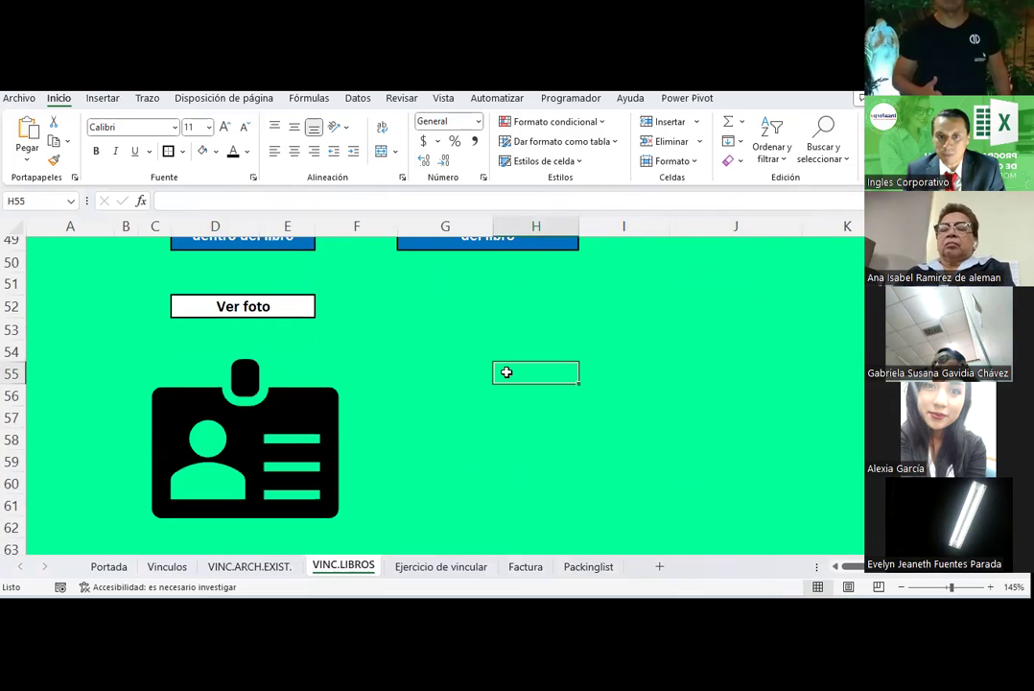
# Step: Insert the movie-camera icon from a 'video' icon search
pyautogui.click(102, 99)
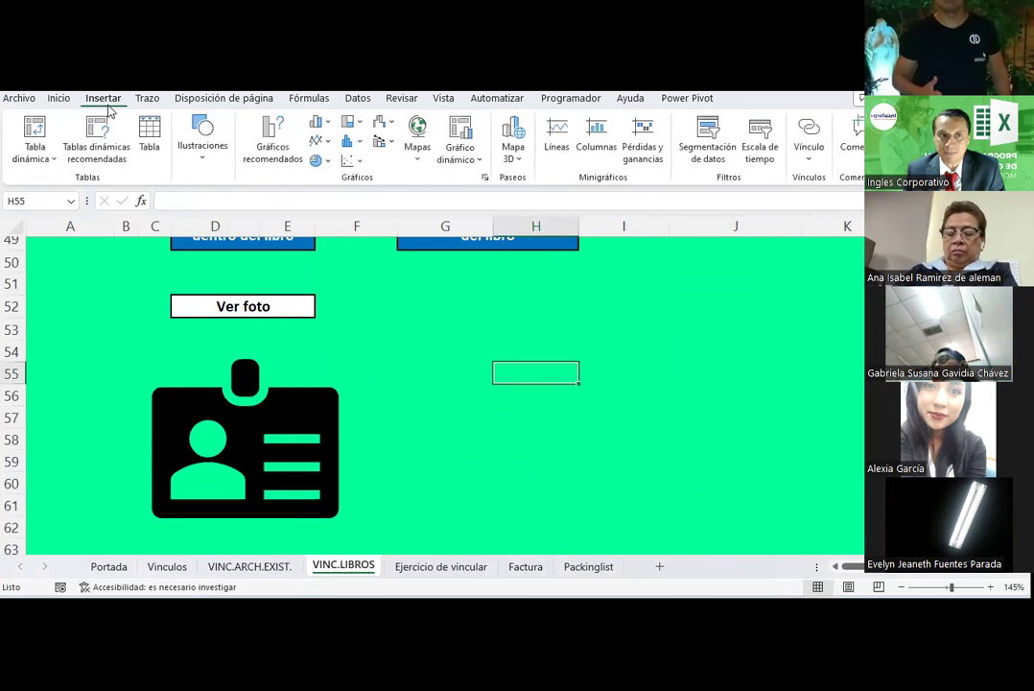
pyautogui.click(203, 144)
pyautogui.click(235, 221)
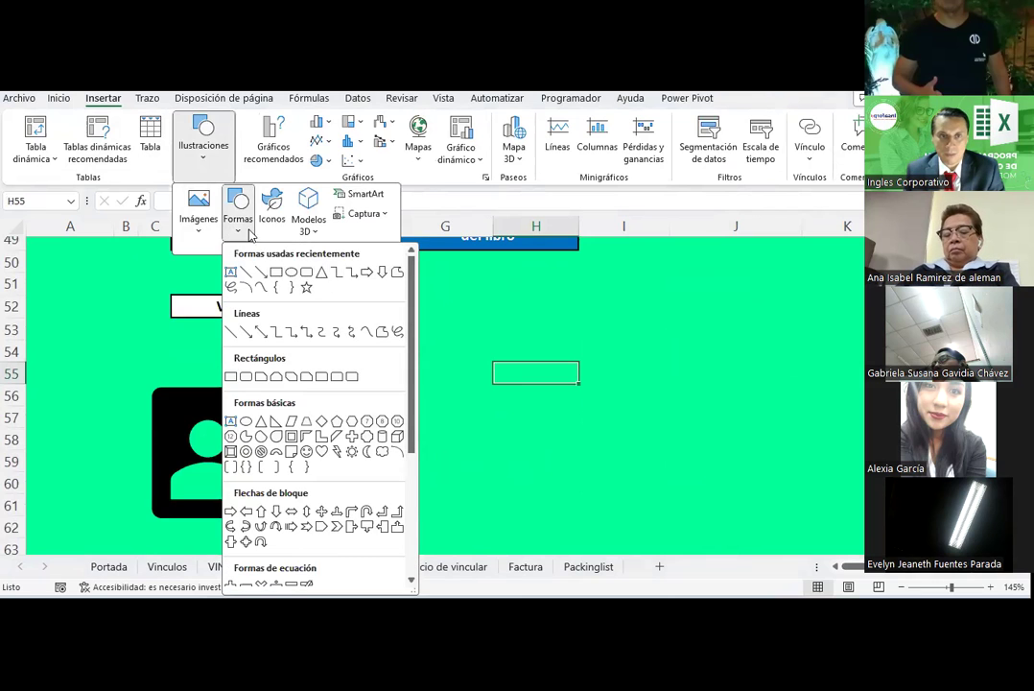
pyautogui.click(272, 219)
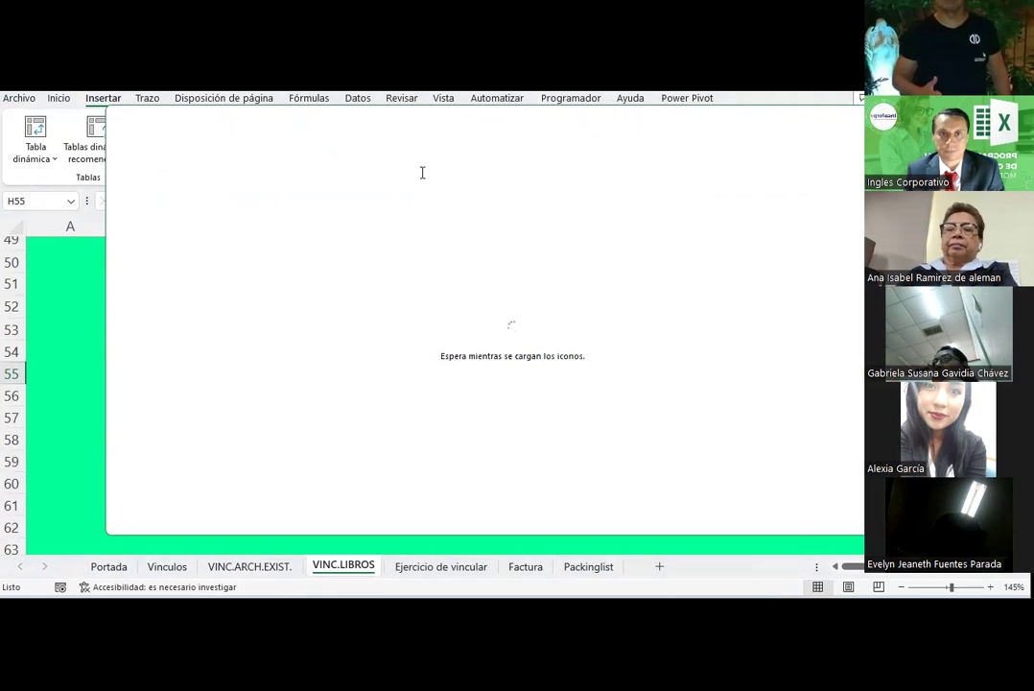
pyautogui.write('video')
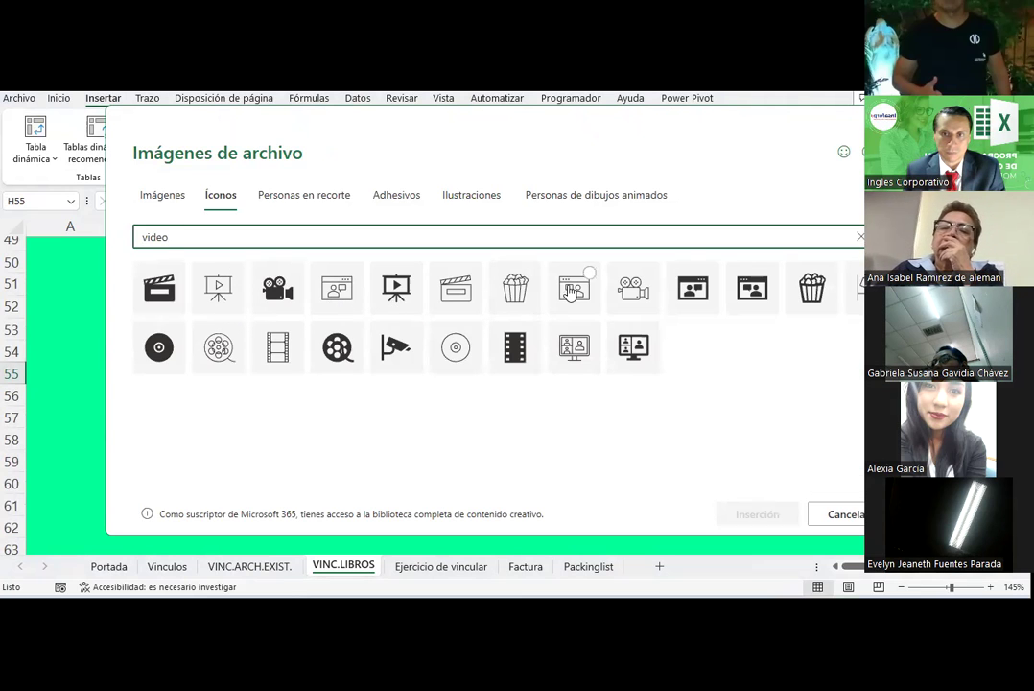
pyautogui.click(573, 290)
pyautogui.click(757, 516)
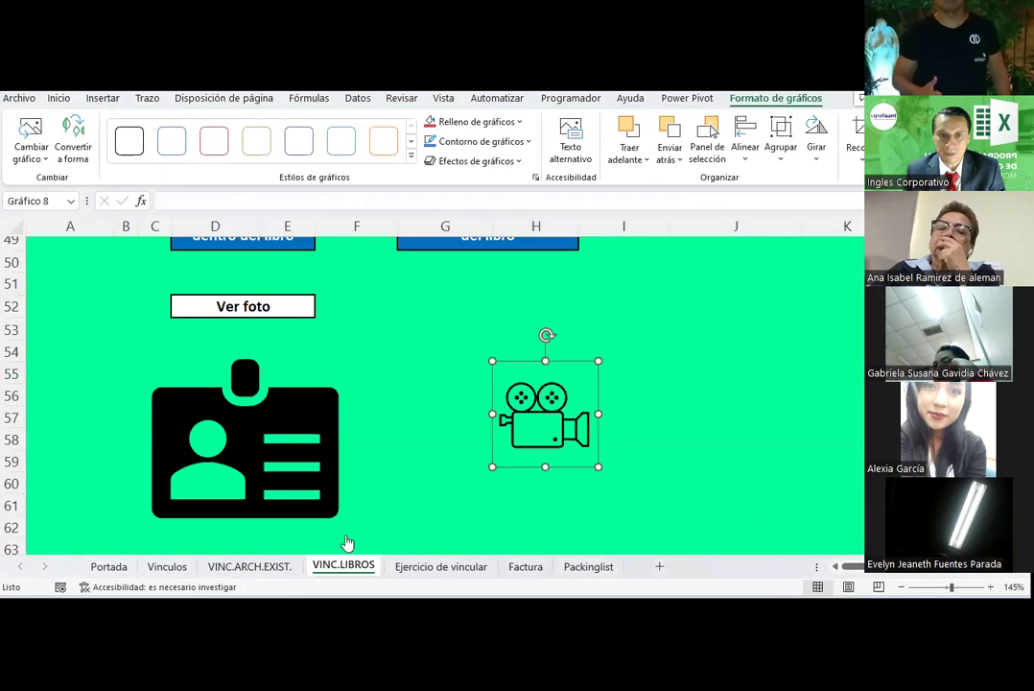
# Step: Copy the YouTube address from cell D81 on the VINC.ARCH.EXIST. sheet
pyautogui.click(249, 566)
pyautogui.scroll(-1, 250, 455)
pyautogui.scroll(2, 95, 279)
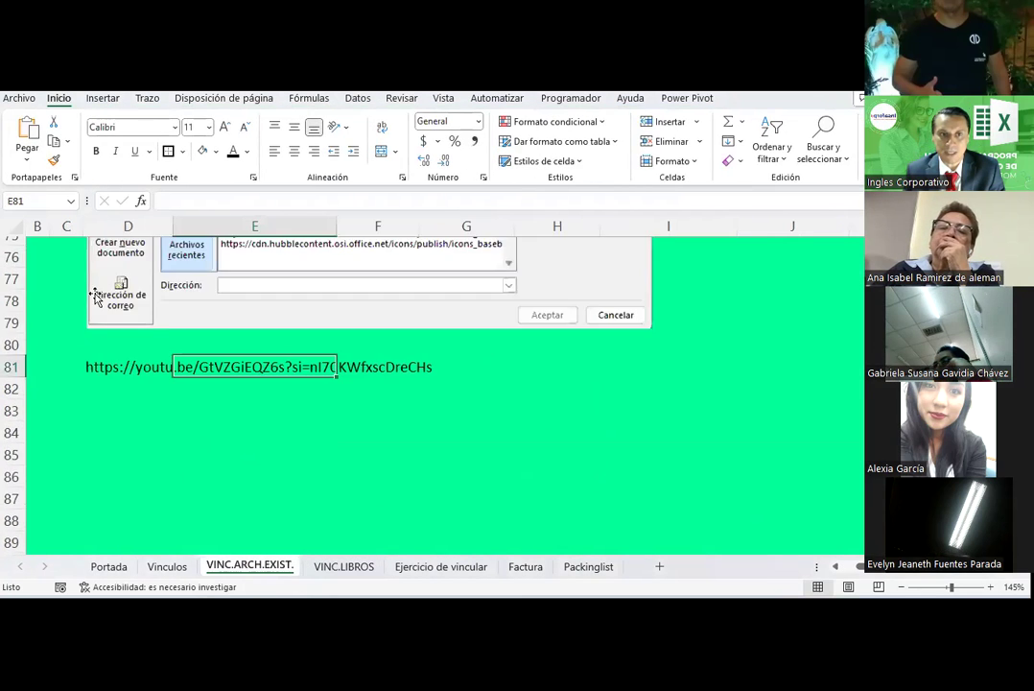
pyautogui.click(100, 365)
pyautogui.press('F2')
pyautogui.hotkey('shift', 'Home')
pyautogui.hotkey('ctrl', 'c')
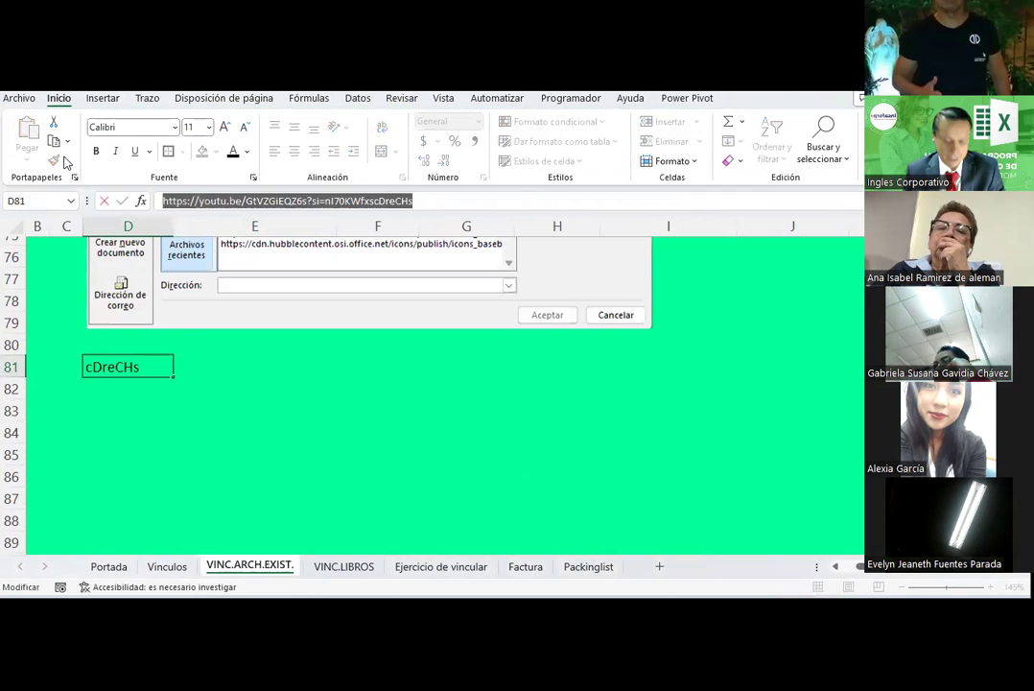
pyautogui.click(343, 567)
# Step: Hyperlink the movie-camera icon to the pasted YouTube web address
pyautogui.click(683, 420)
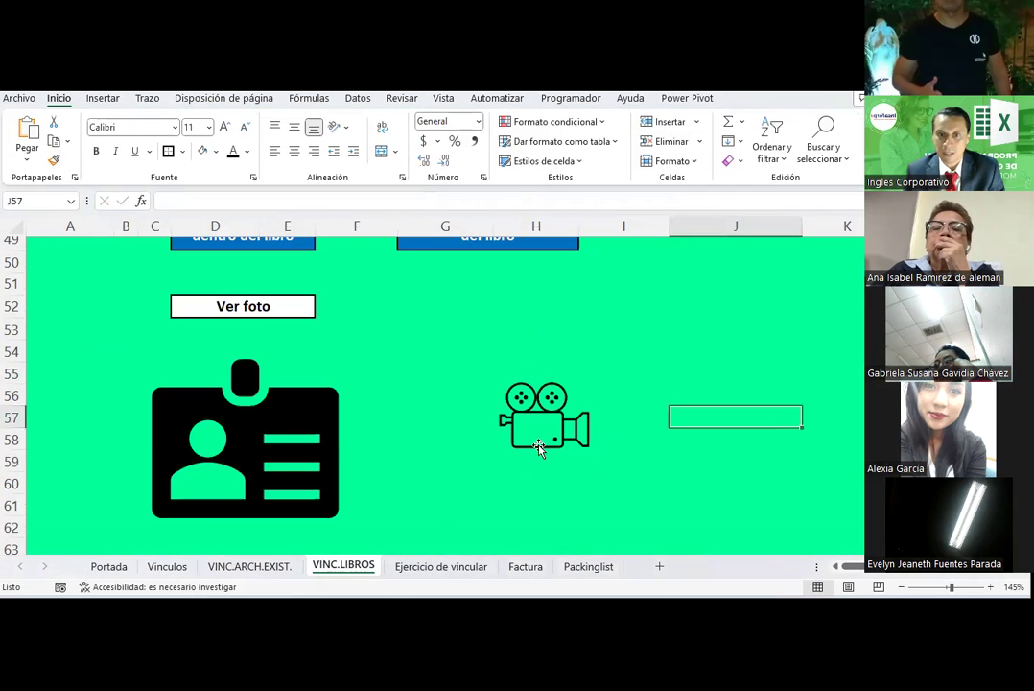
pyautogui.rightClick(543, 433)
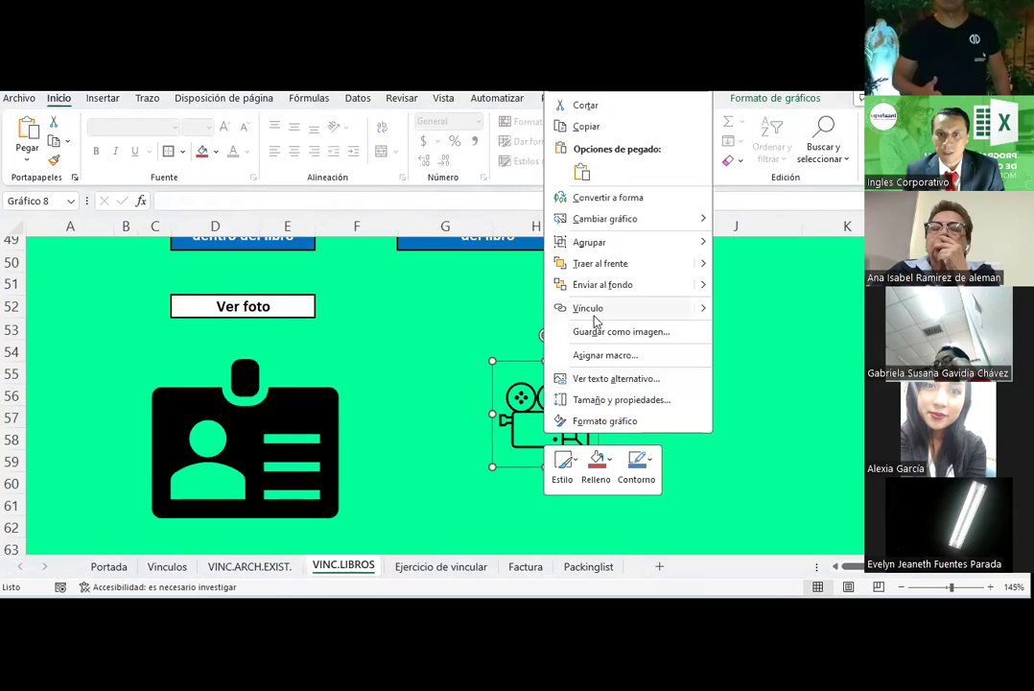
pyautogui.click(589, 308)
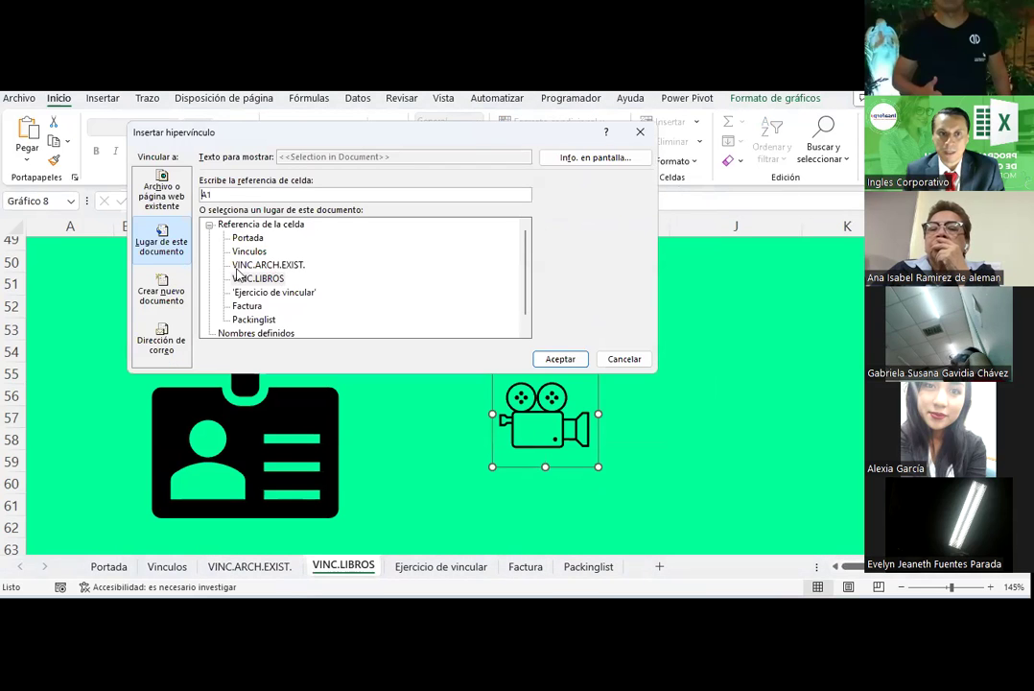
pyautogui.click(163, 192)
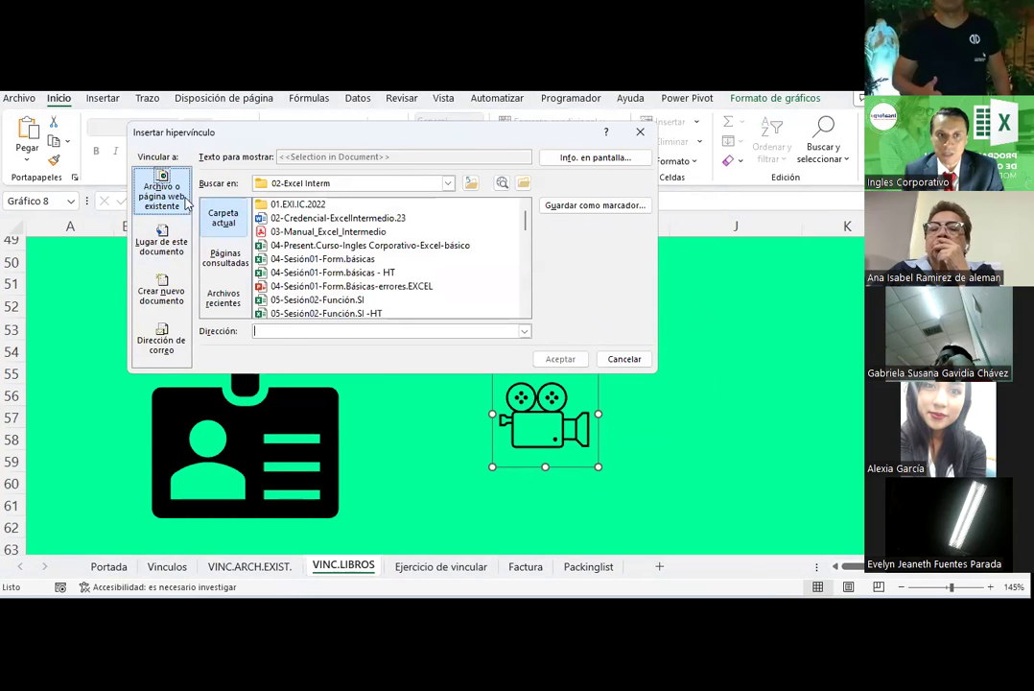
pyautogui.hotkey('ctrl', 'v')
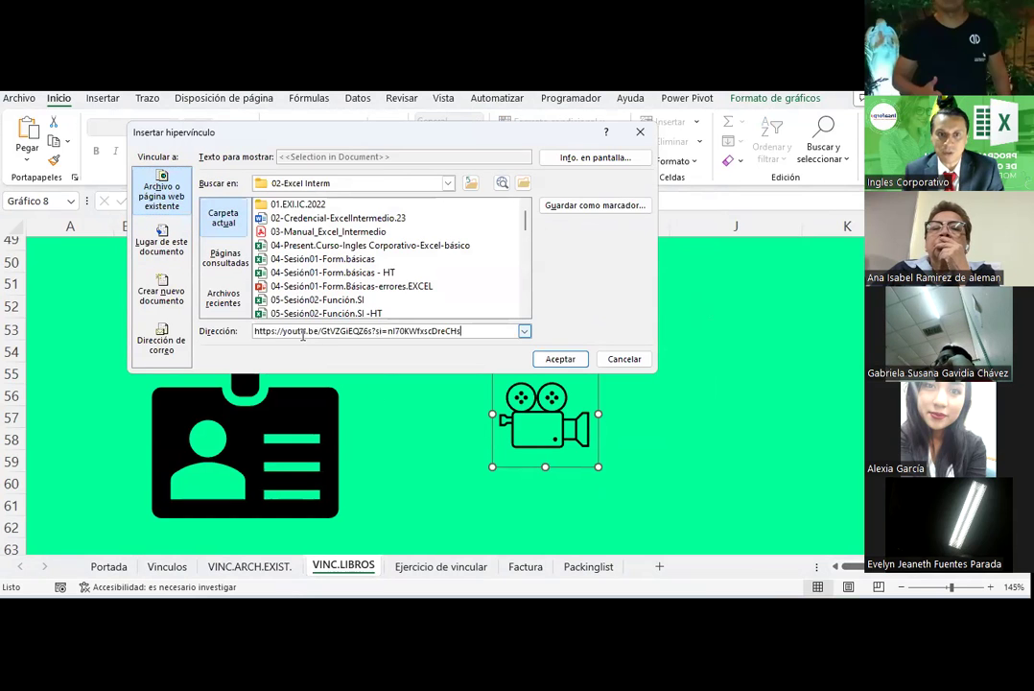
pyautogui.click(560, 360)
pyautogui.click(779, 413)
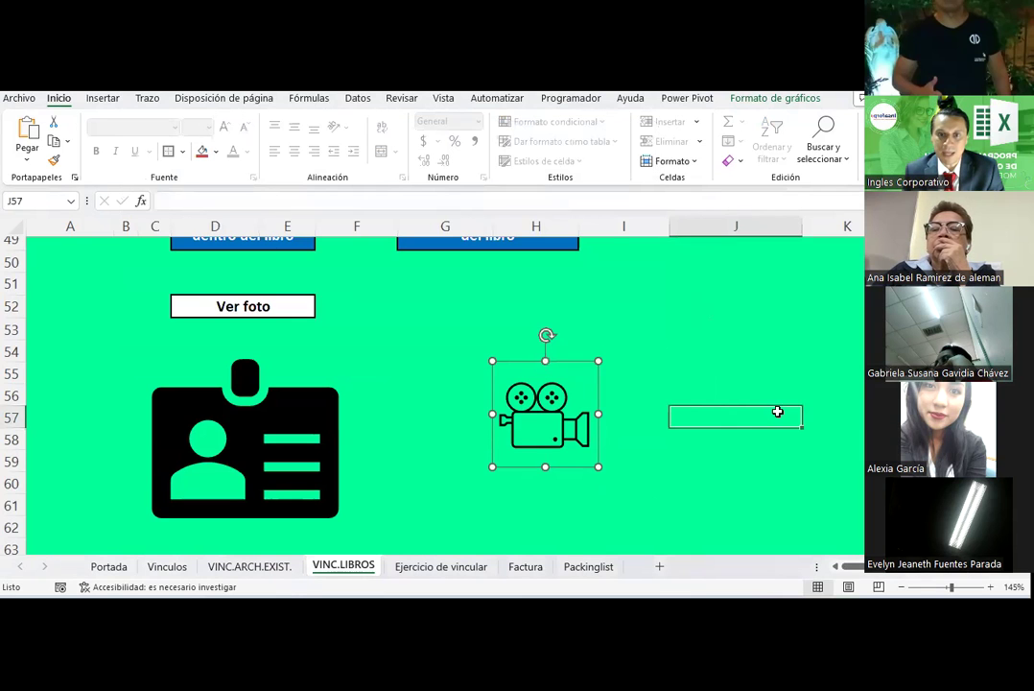
# Step: Open the camera icon's YouTube link in the browser, then return to the Excel workbook
pyautogui.click(550, 423)
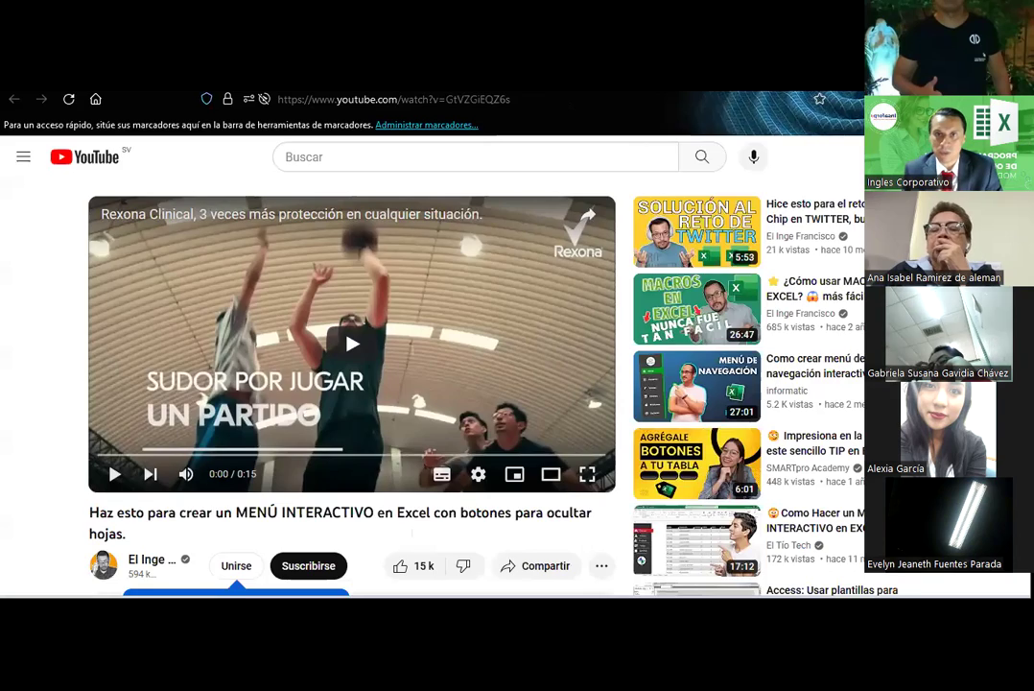
pyautogui.hotkey('ctrl', 'w')
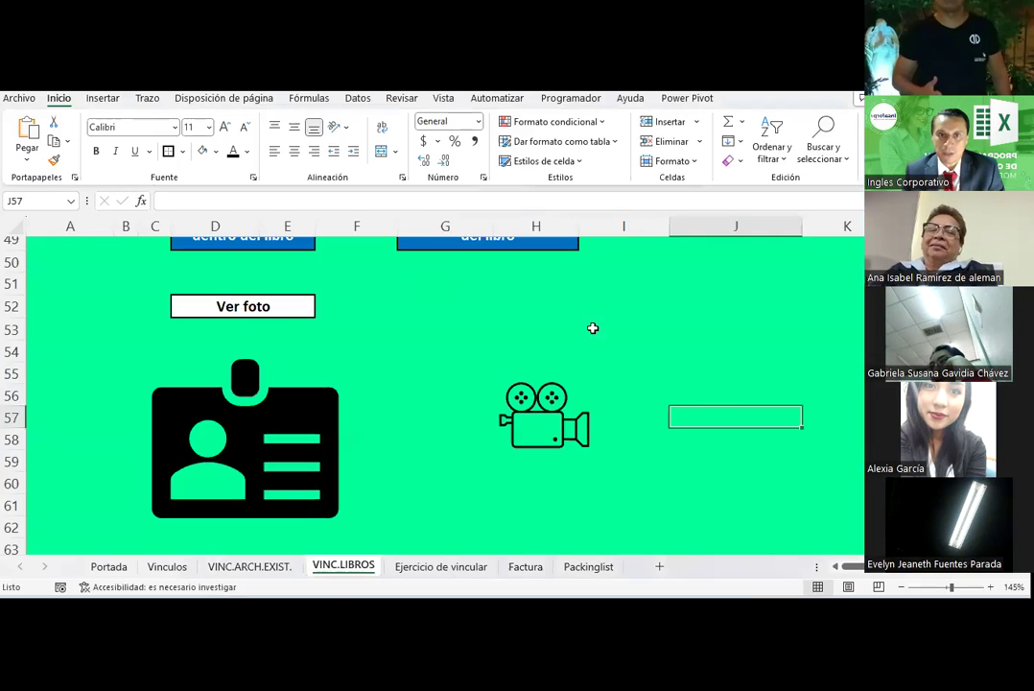
pyautogui.click(520, 420)
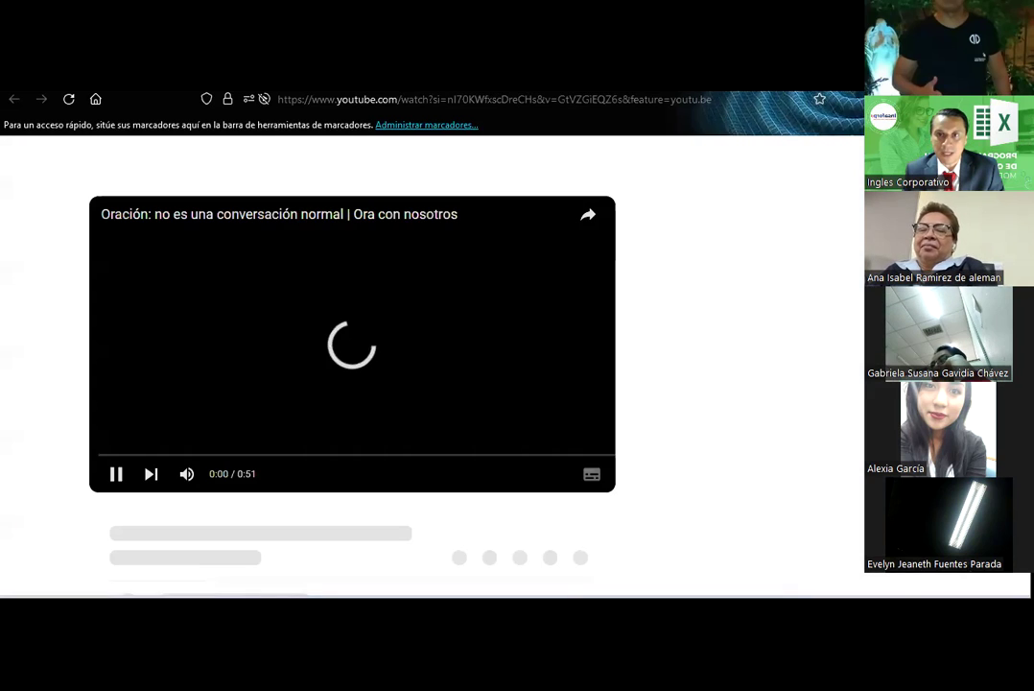
pyautogui.hotkey('alt', 'Tab')
pyautogui.hotkey('alt', 'Tab')
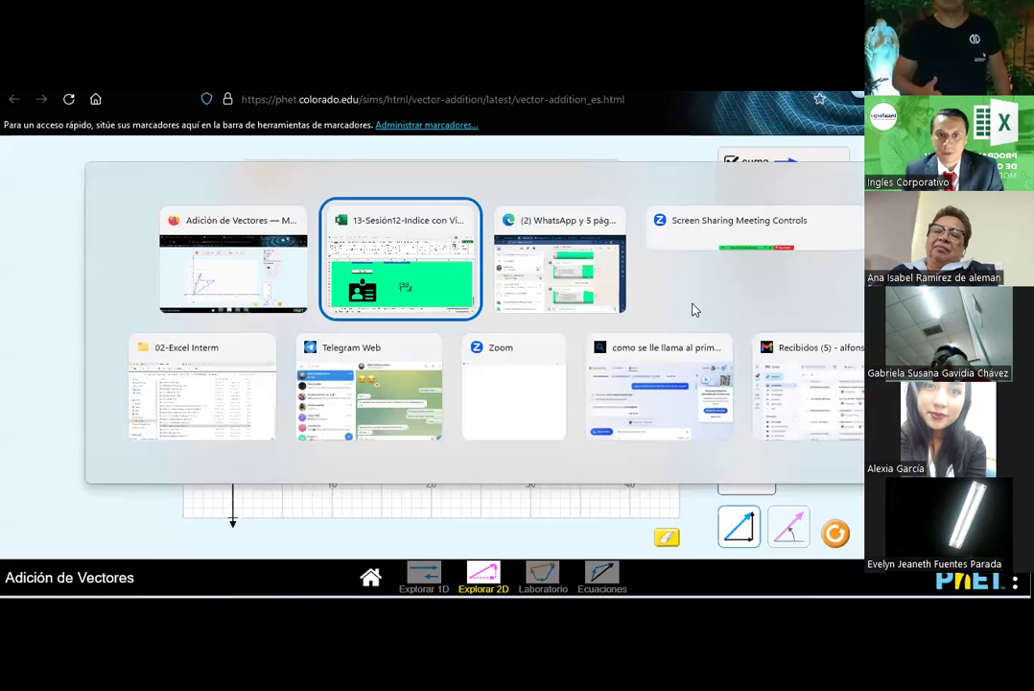
pyautogui.click(773, 520)
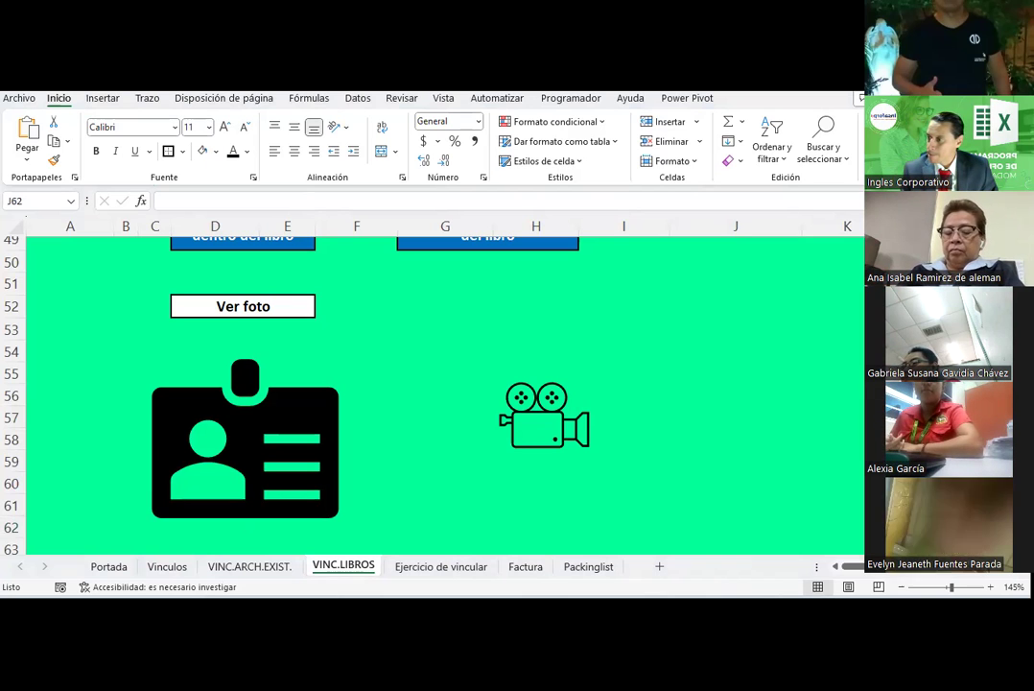
# Step: Switch to the 'Ejercicio de vincular' sheet showing the Menú ejemplo panel
pyautogui.click(713, 430)
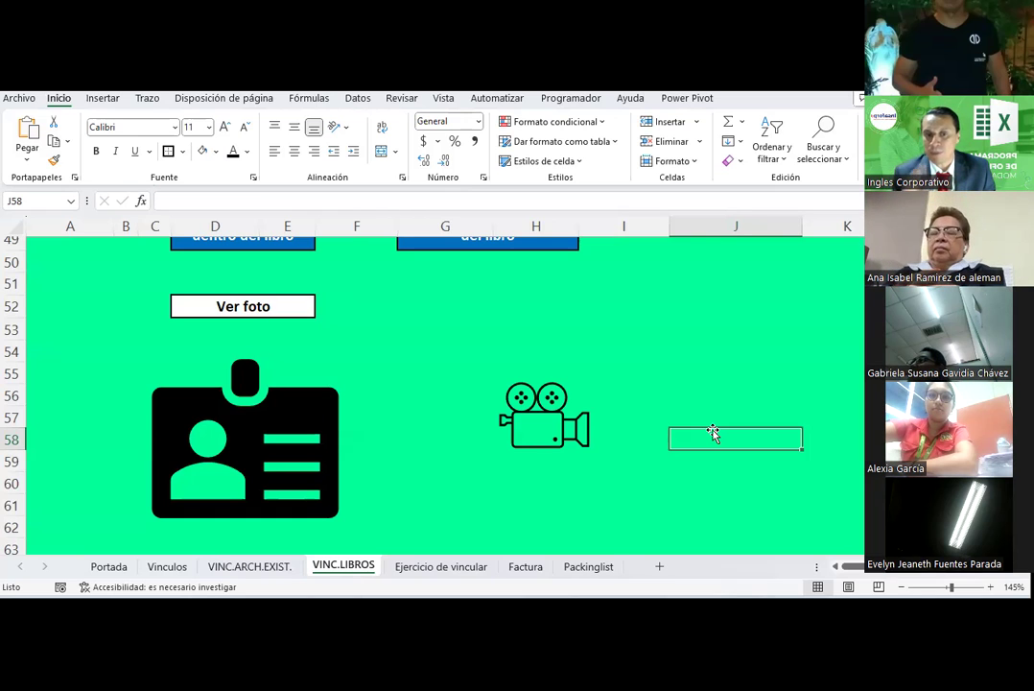
pyautogui.click(460, 564)
pyautogui.scroll(-1, 552, 389)
pyautogui.scroll(1, 554, 390)
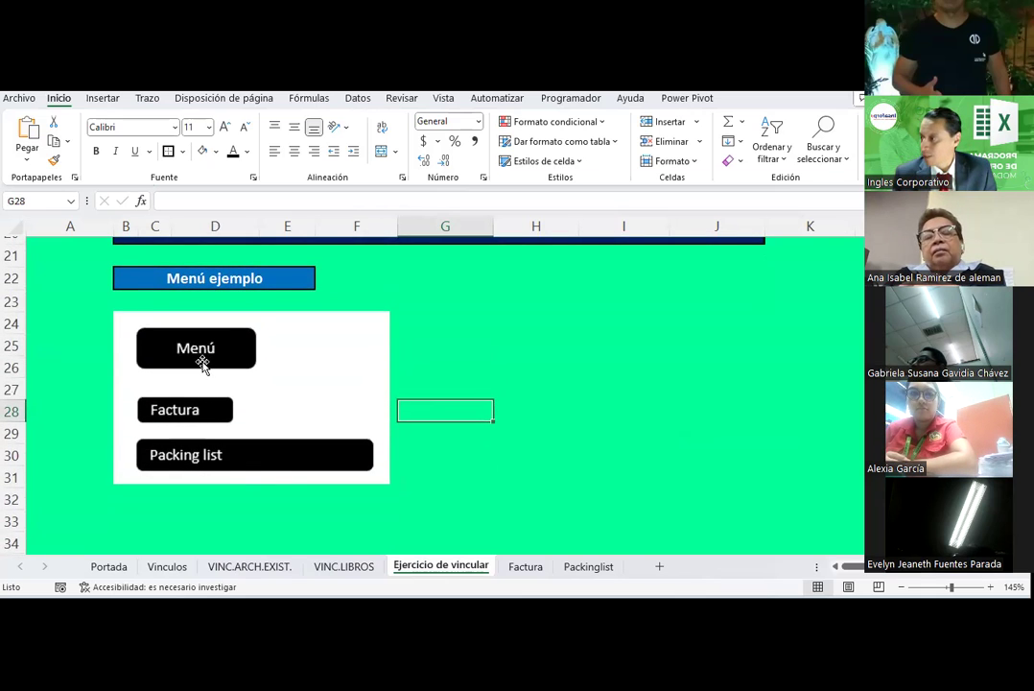
pyautogui.click(526, 566)
pyautogui.scroll(3, 403, 338)
pyautogui.click(403, 338)
pyautogui.scroll(2, 403, 338)
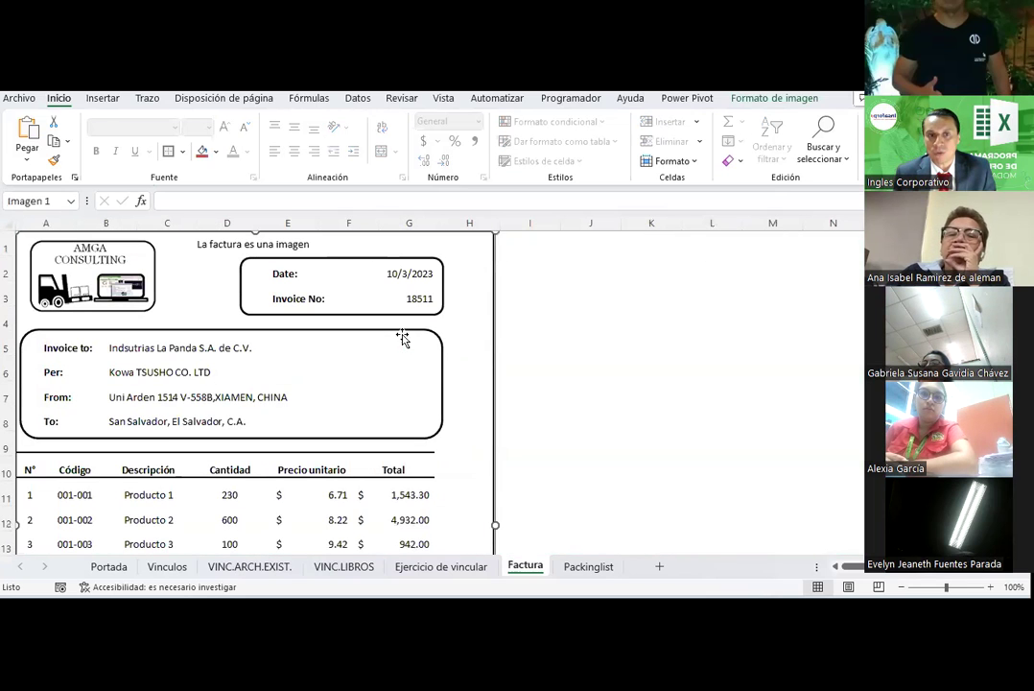
pyautogui.click(583, 566)
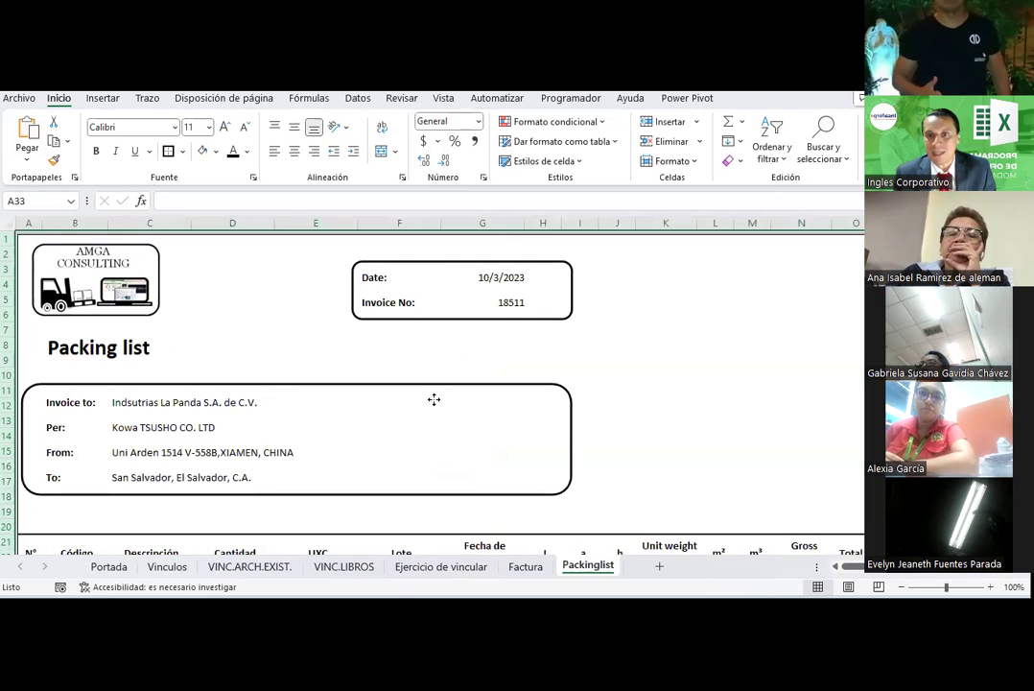
pyautogui.click(434, 399)
pyautogui.scroll(-3, 434, 399)
pyautogui.scroll(-2, 434, 401)
pyautogui.scroll(-2, 434, 403)
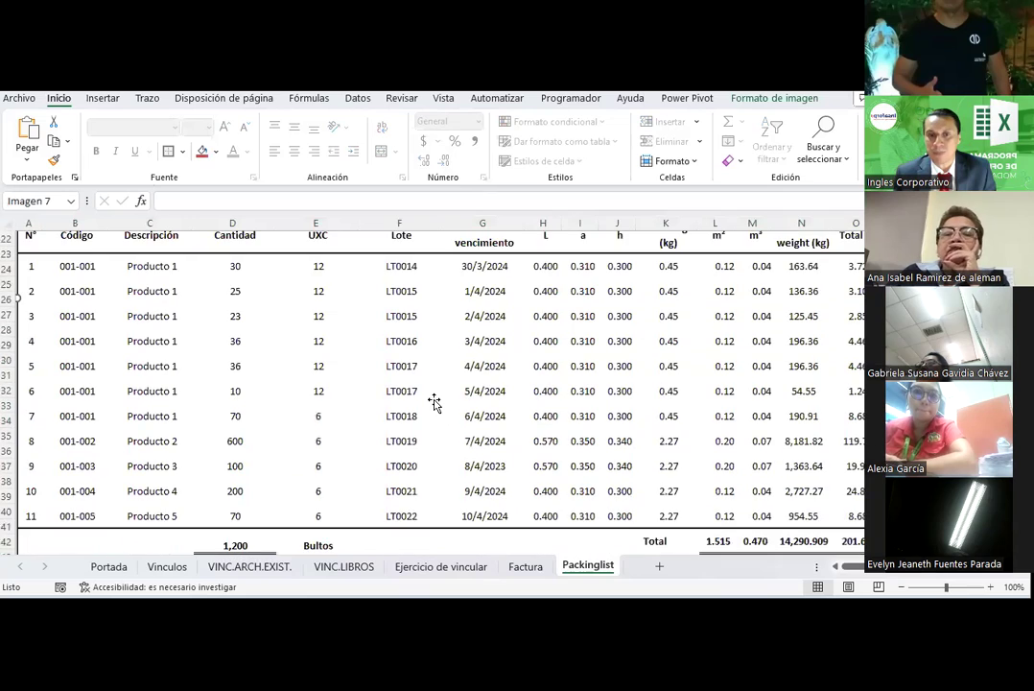
pyautogui.scroll(-1, 434, 401)
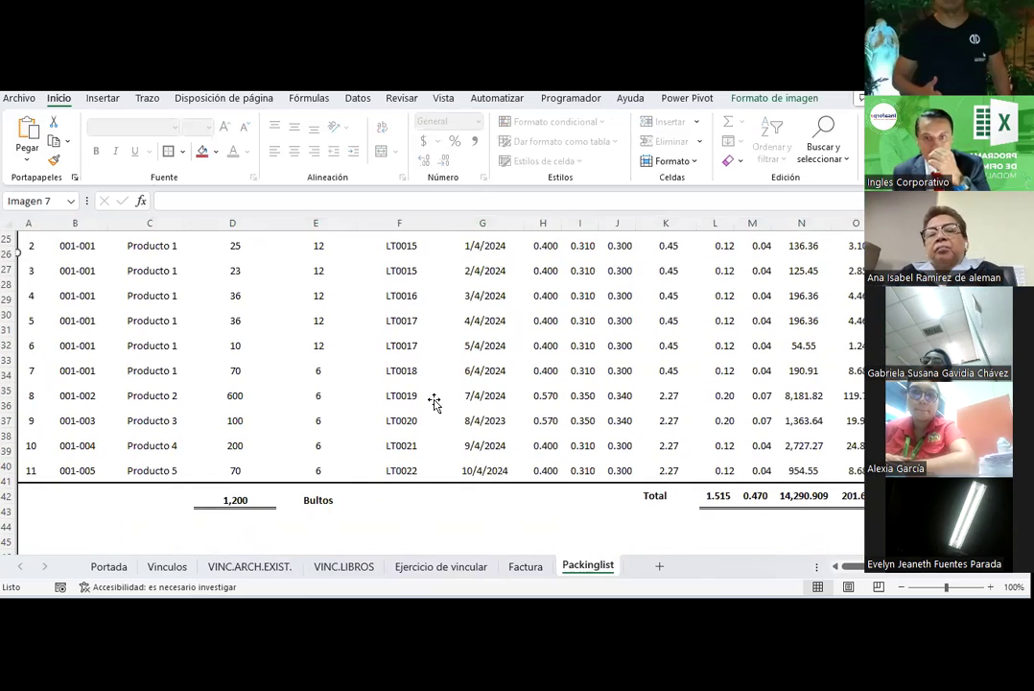
pyautogui.scroll(2, 434, 402)
pyautogui.scroll(-1, 433, 399)
pyautogui.scroll(-2, 436, 425)
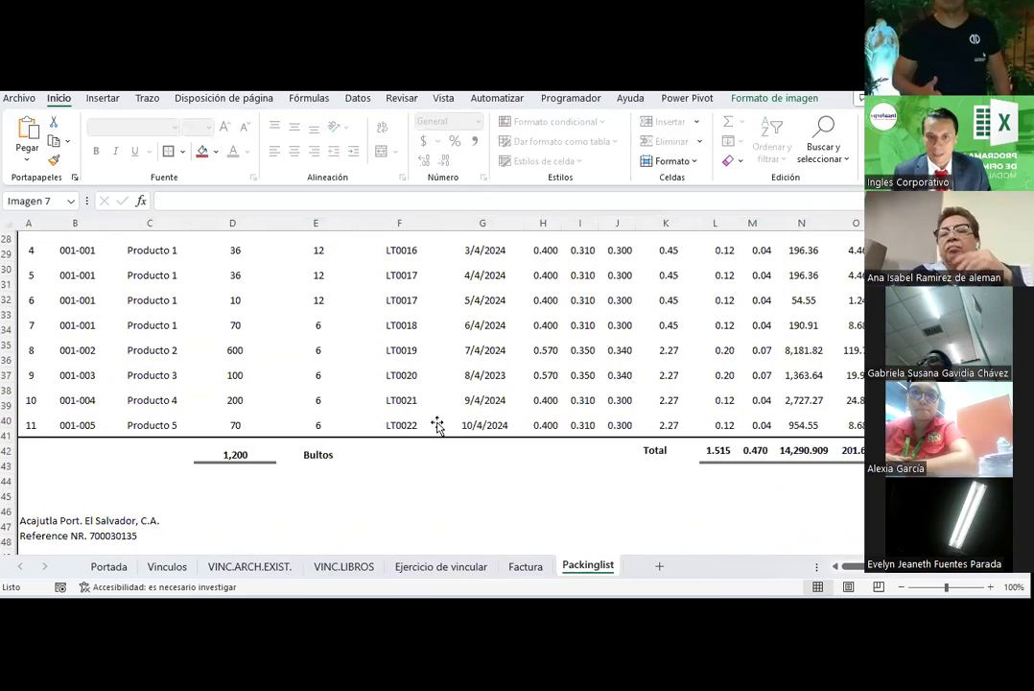
pyautogui.click(475, 567)
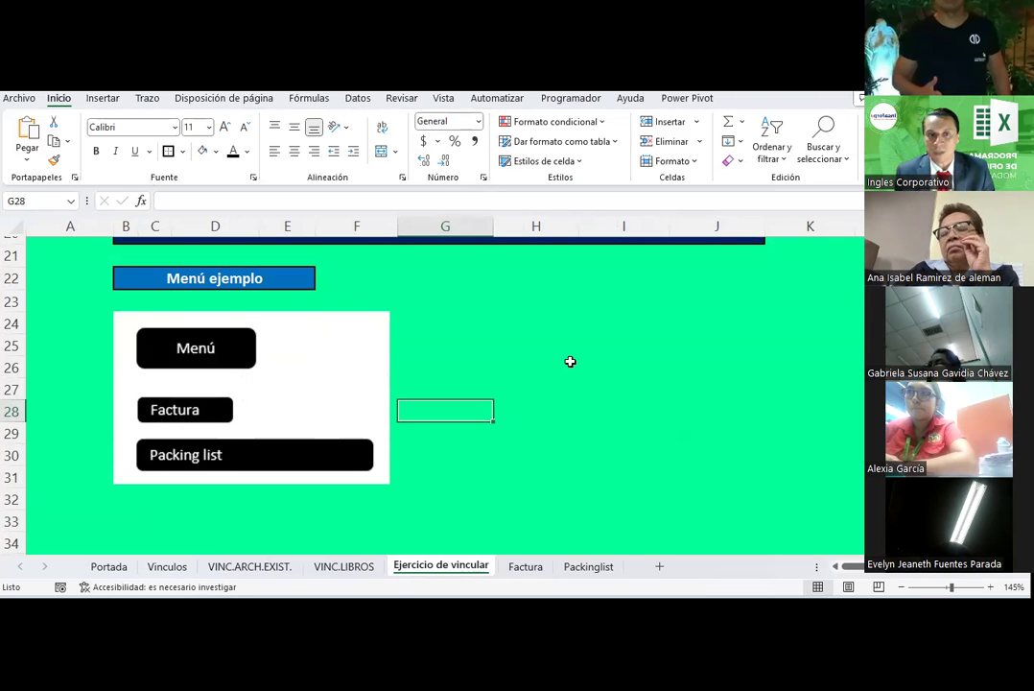
# Step: Select I24:K32 beside the example menu and show the Fill Color choices
pyautogui.scroll(1, 570, 361)
pyautogui.scroll(-1, 570, 360)
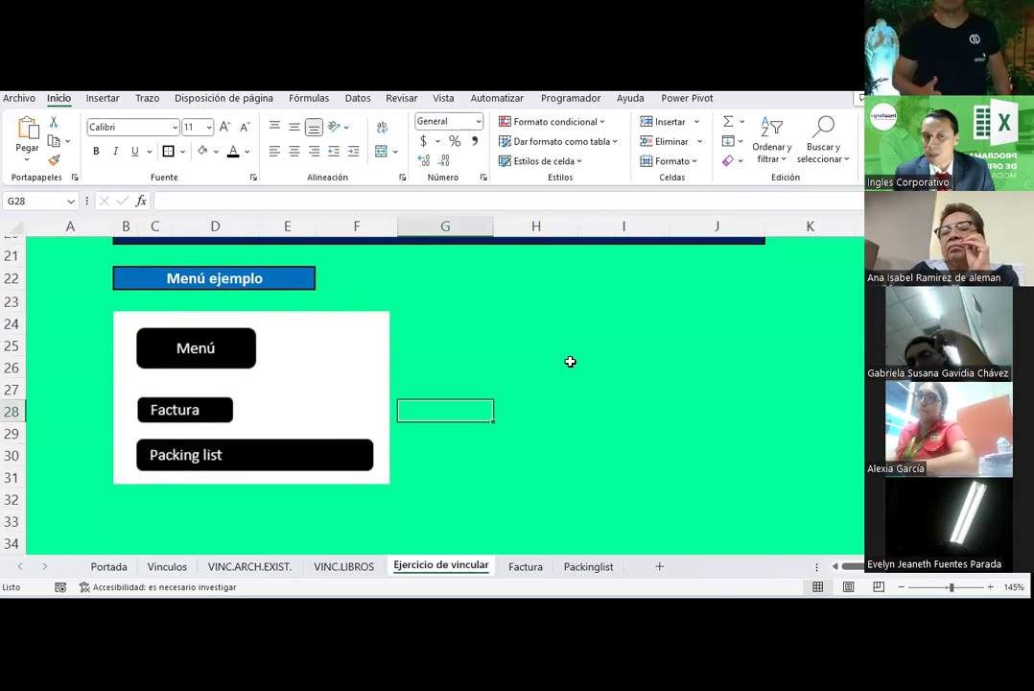
pyautogui.scroll(-2, 570, 361)
pyautogui.scroll(-1, 570, 361)
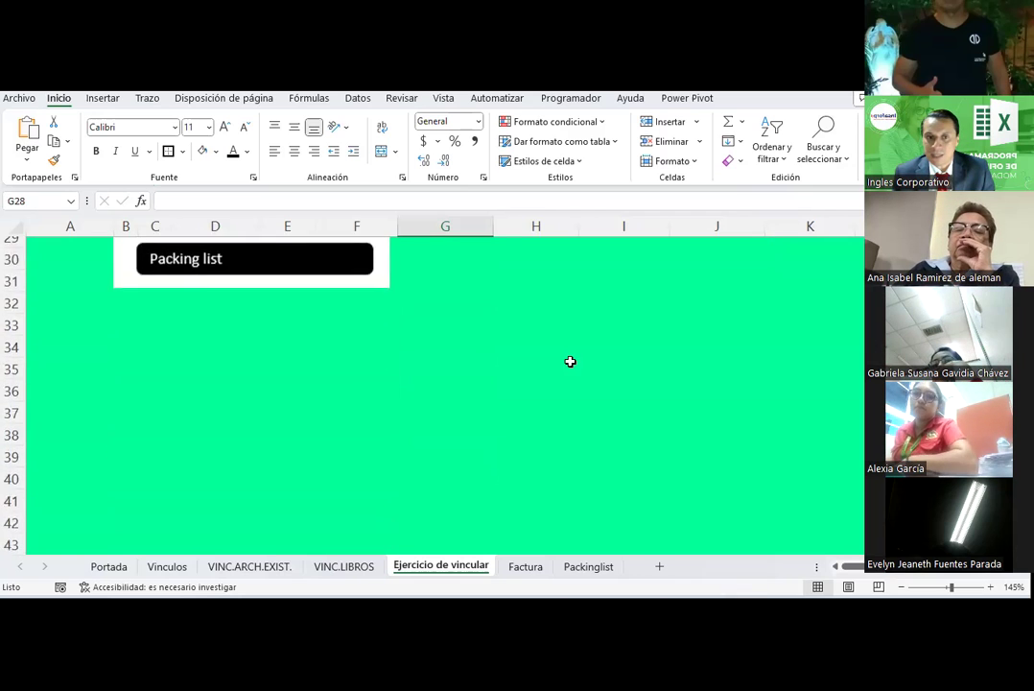
pyautogui.scroll(3, 570, 361)
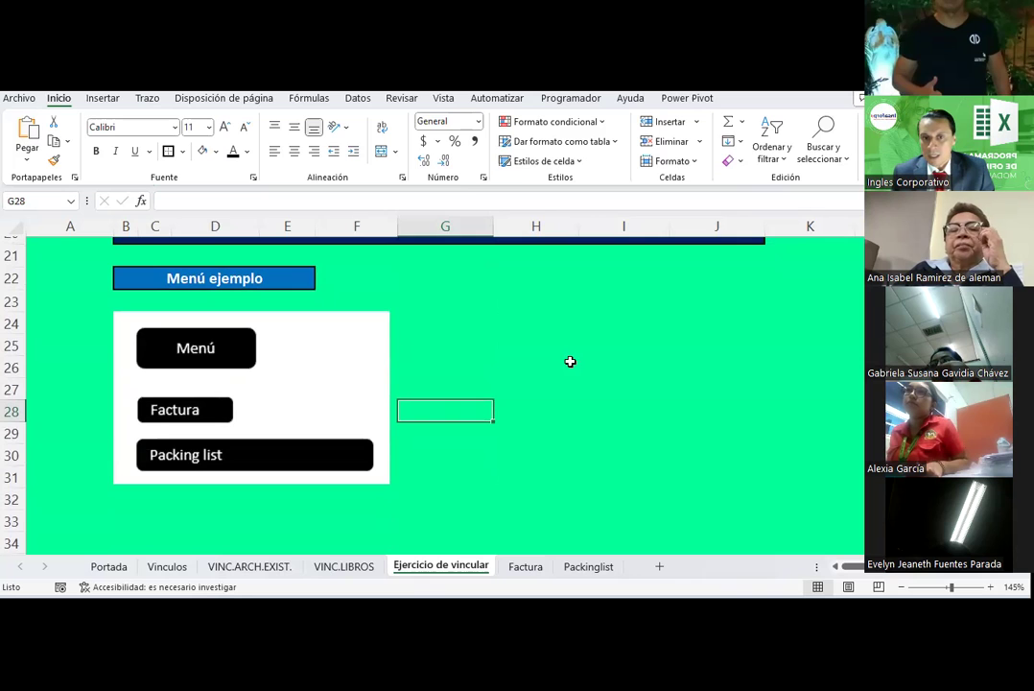
pyautogui.moveTo(579, 312); pyautogui.dragTo(864, 509)
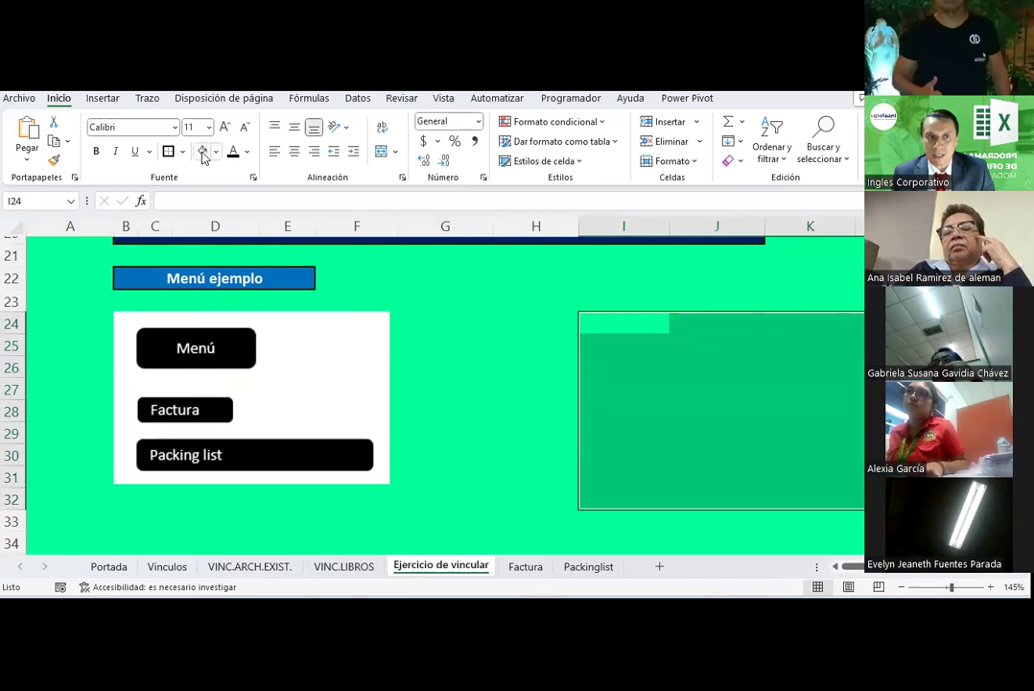
pyautogui.hotkey('alt', 'h')
pyautogui.press('h')
pyautogui.press('n')
pyautogui.rightClick(701, 404)
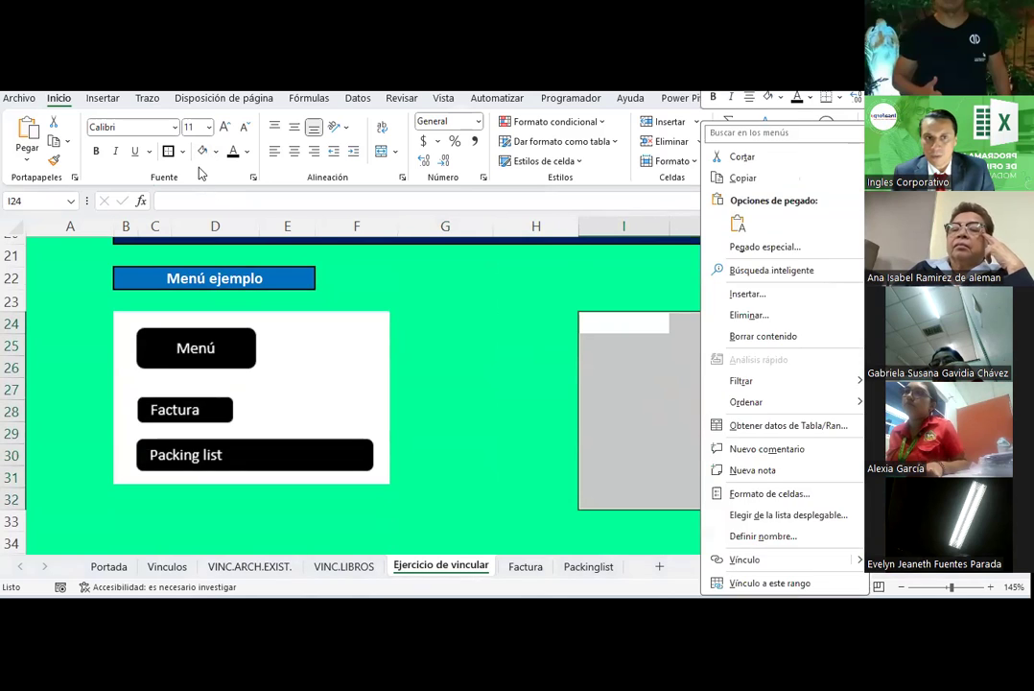
pyautogui.click(215, 151)
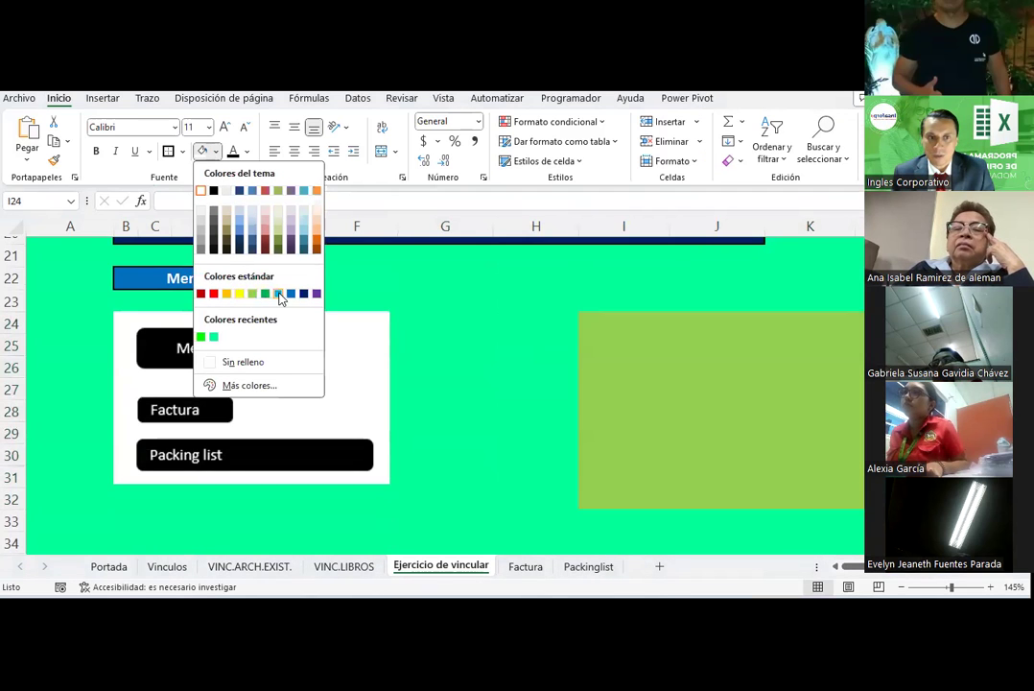
# Step: Fill the block black and give it a white outline border in Format Cells
pyautogui.click(214, 191)
pyautogui.rightClick(681, 409)
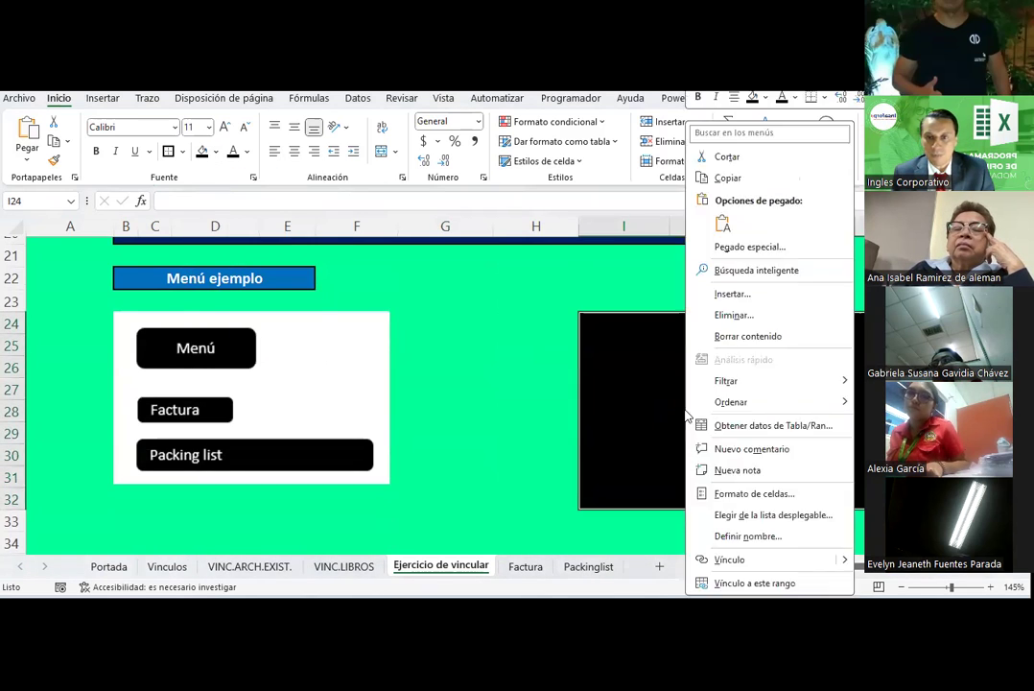
pyautogui.click(751, 493)
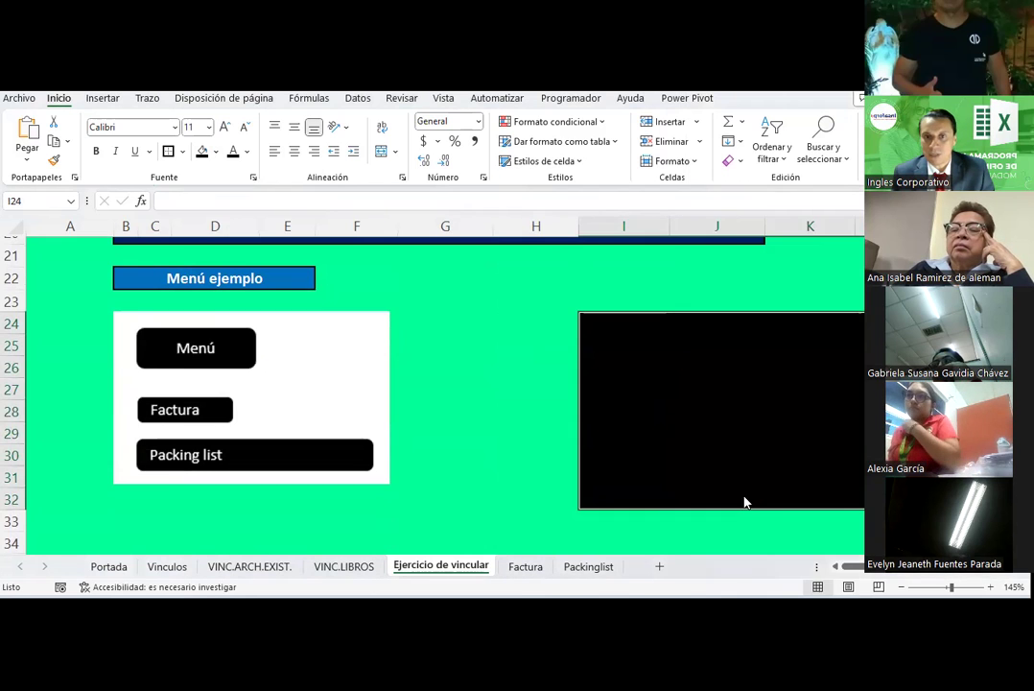
pyautogui.click(388, 190)
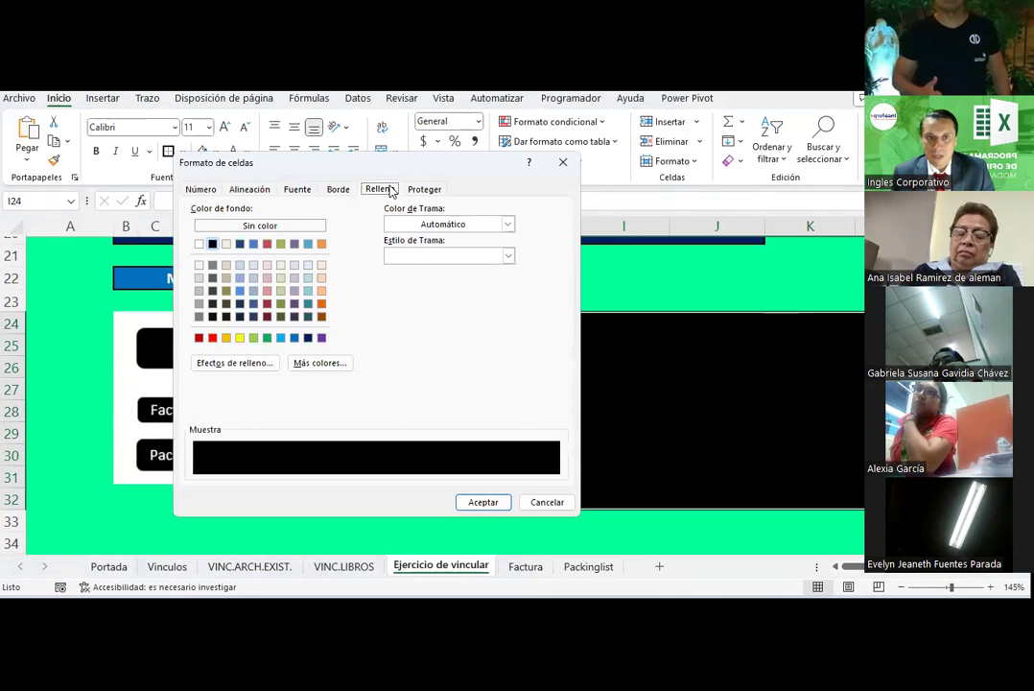
pyautogui.click(298, 189)
pyautogui.click(337, 189)
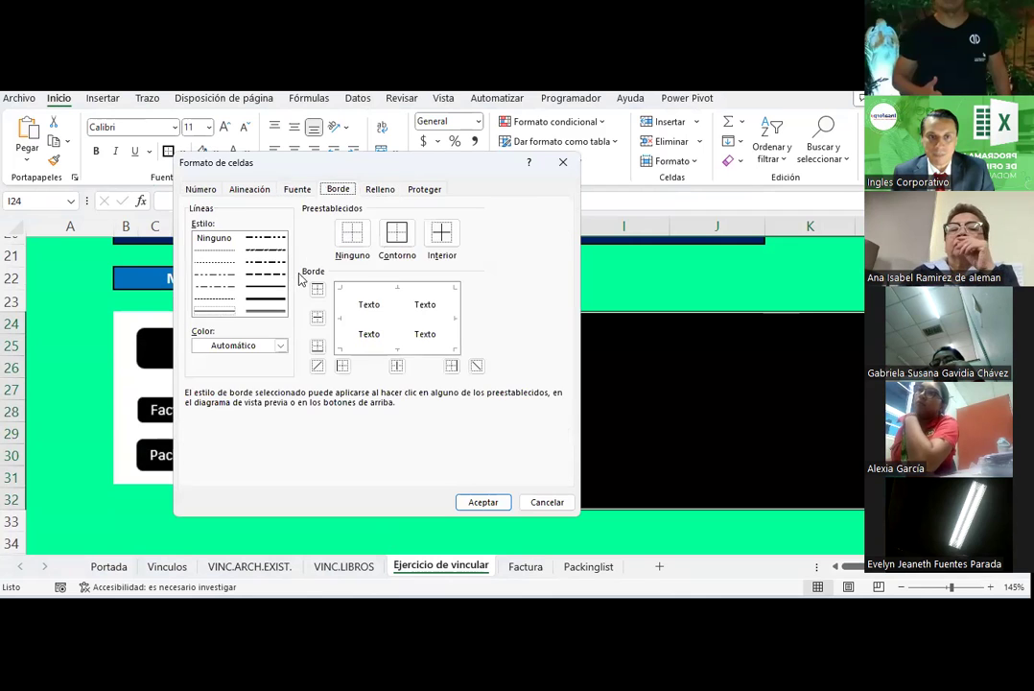
pyautogui.click(280, 346)
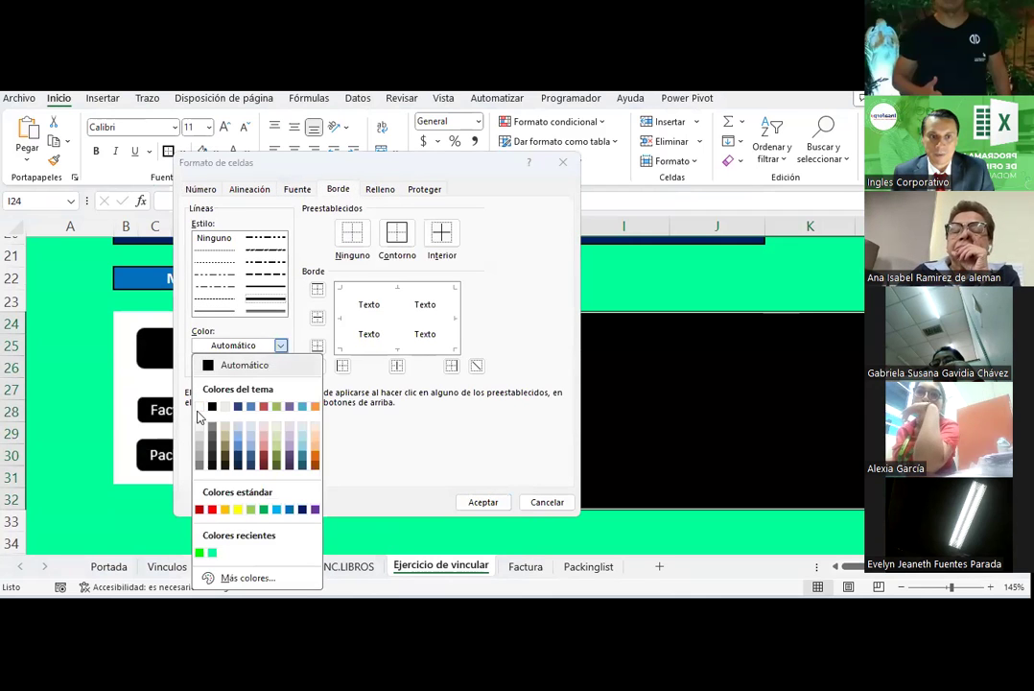
pyautogui.click(199, 408)
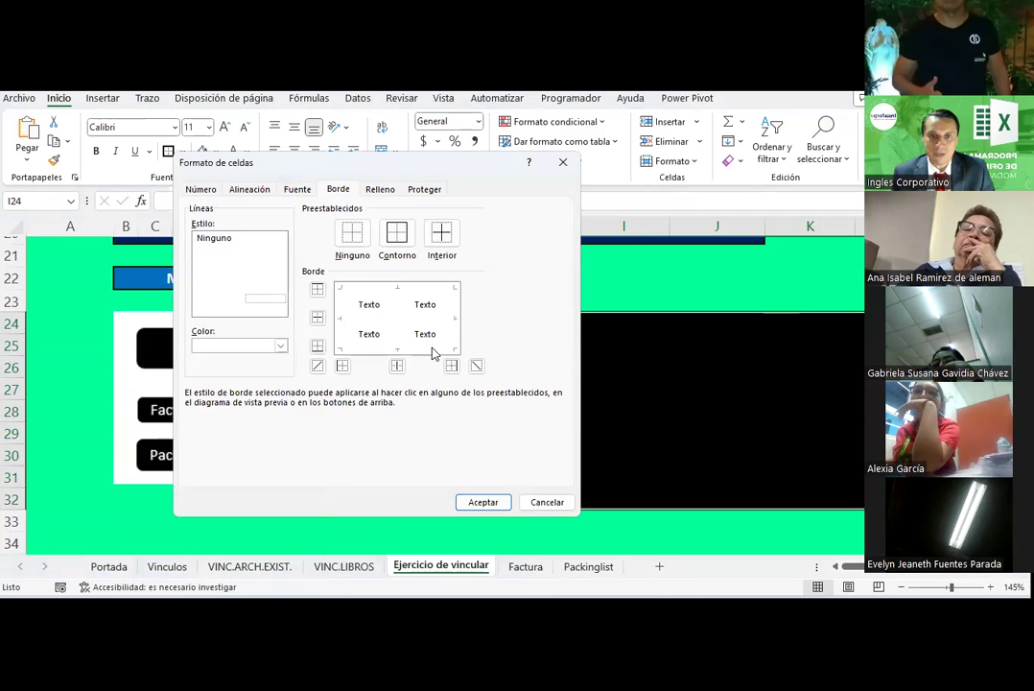
pyautogui.click(263, 287)
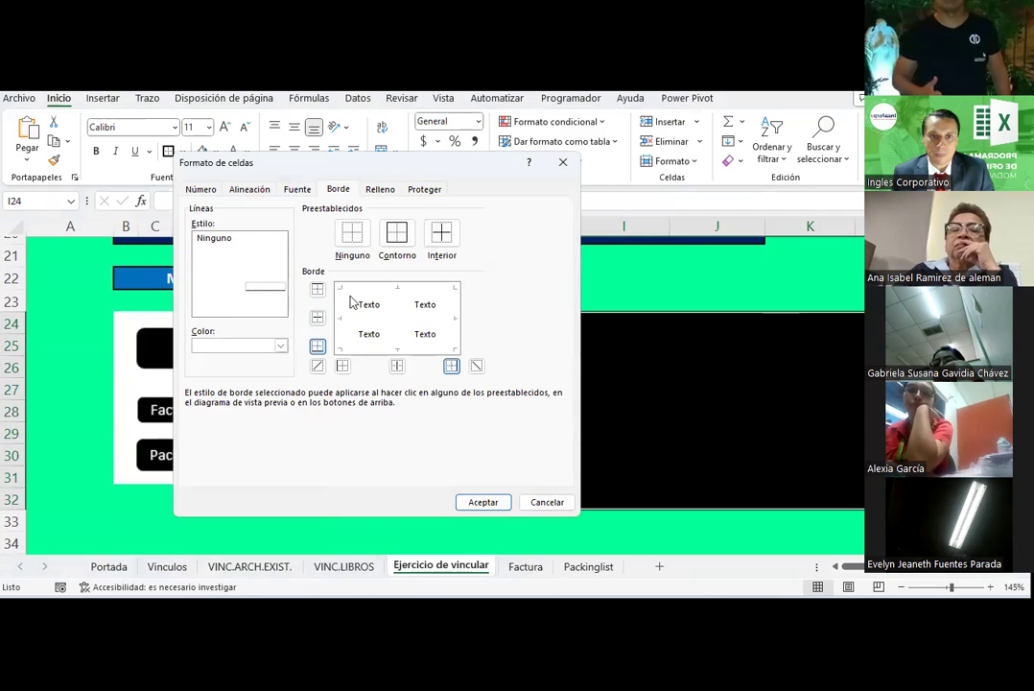
pyautogui.click(480, 503)
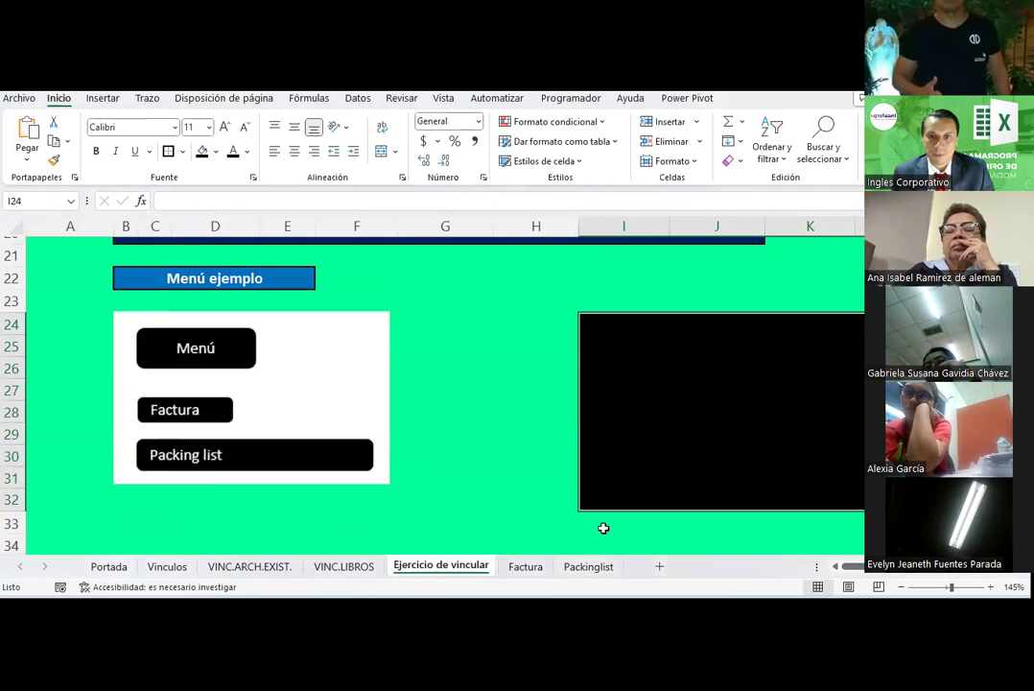
pyautogui.click(607, 524)
# Step: Check the border colour settings for cell K29, then cancel without changes
pyautogui.moveTo(917, 573); pyautogui.dragTo(935, 573)
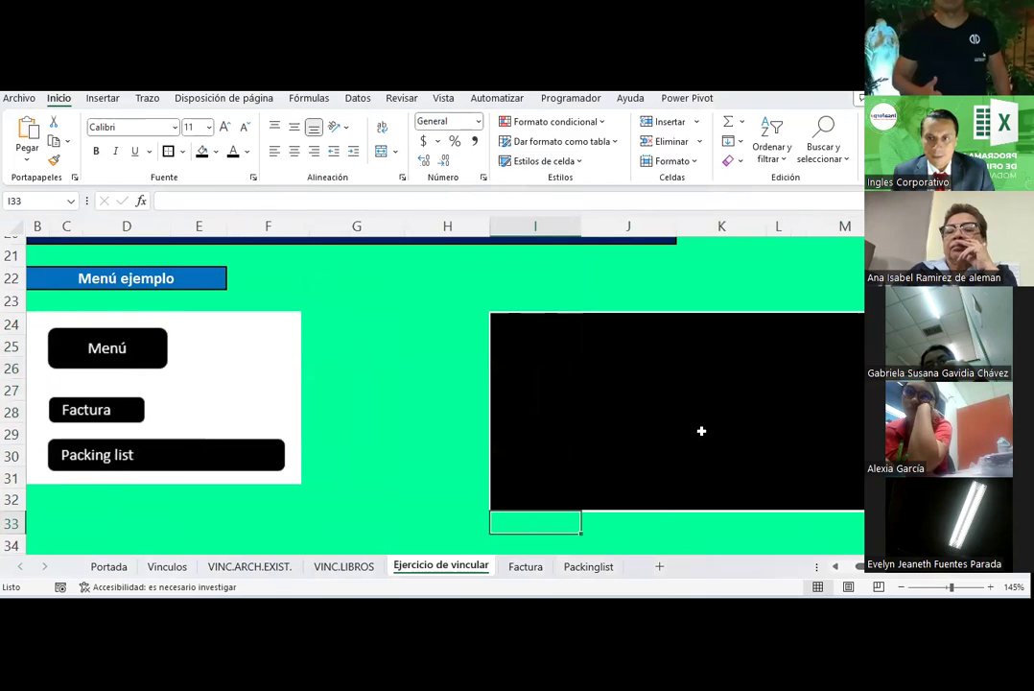
pyautogui.rightClick(701, 431)
pyautogui.click(758, 492)
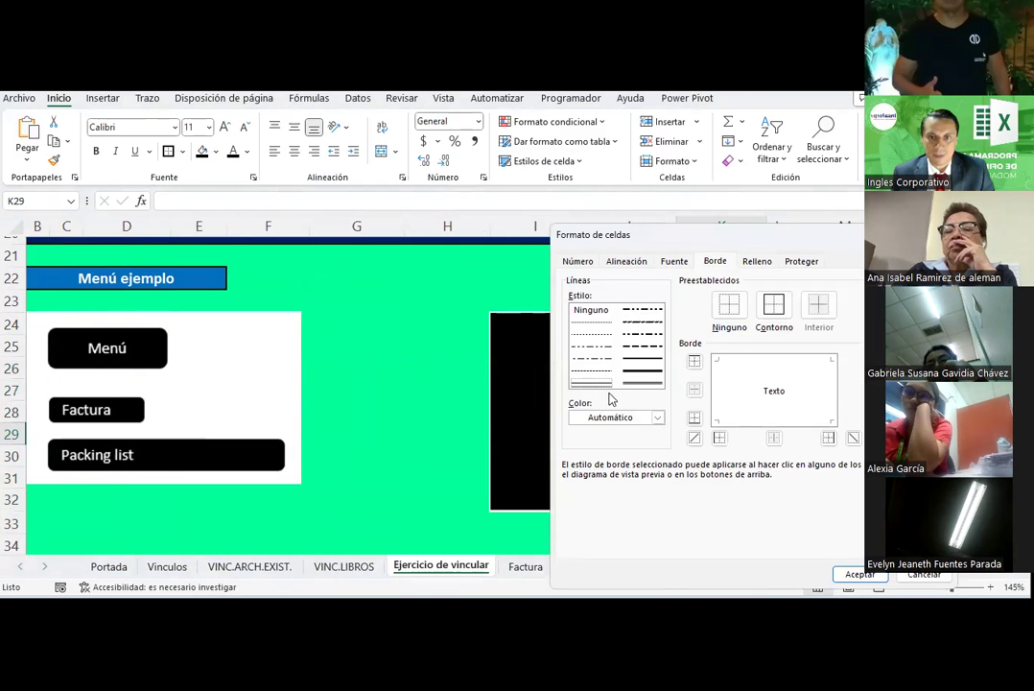
pyautogui.click(659, 419)
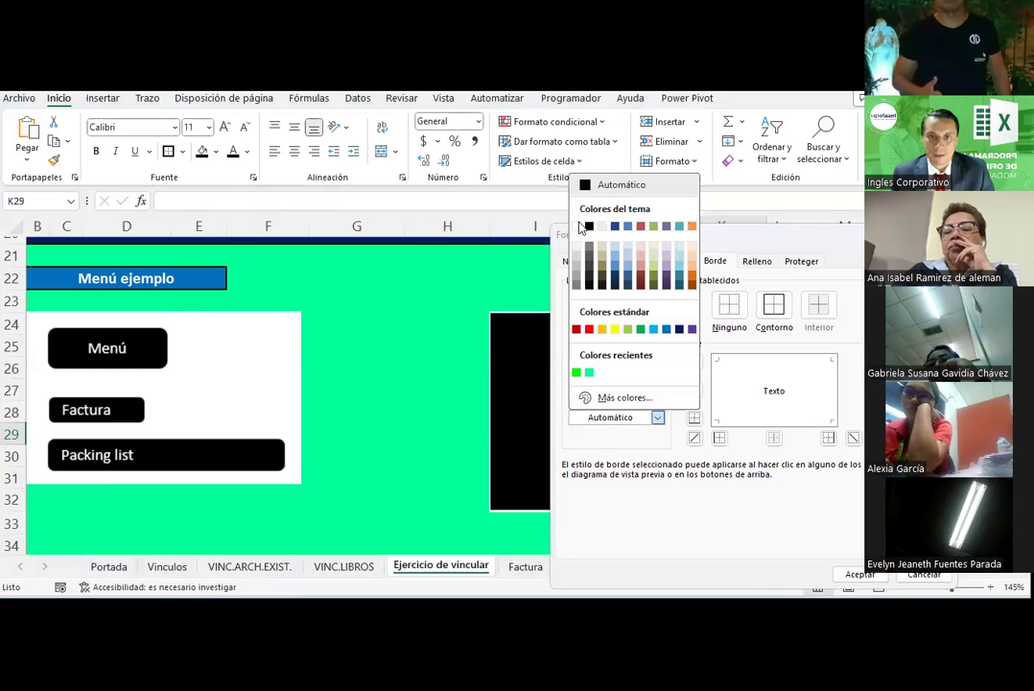
pyautogui.click(747, 370)
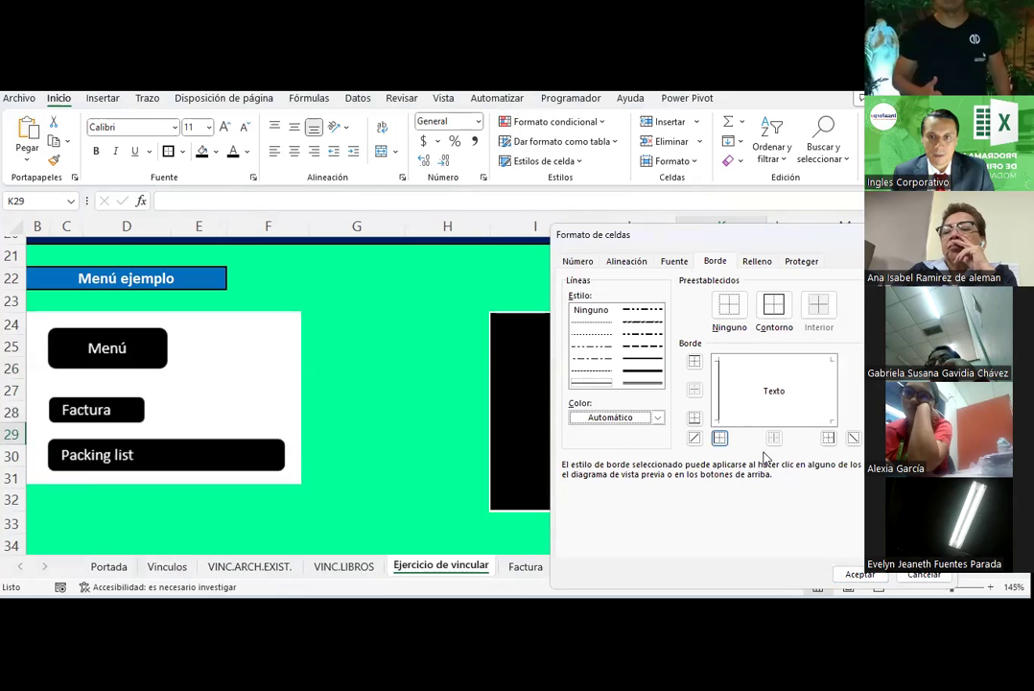
pyautogui.press('Escape')
pyautogui.click(591, 365)
pyautogui.rightClick(593, 366)
pyautogui.press('Escape')
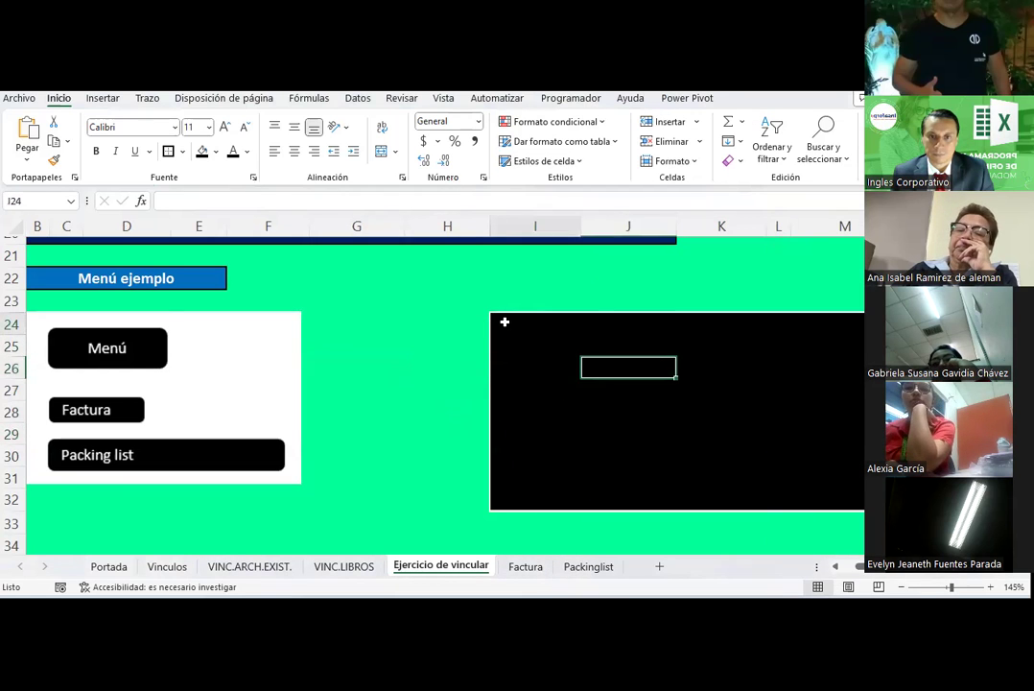
# Step: Apply a thin outline border around the range I24:M32
pyautogui.moveTo(504, 321); pyautogui.dragTo(858, 496)
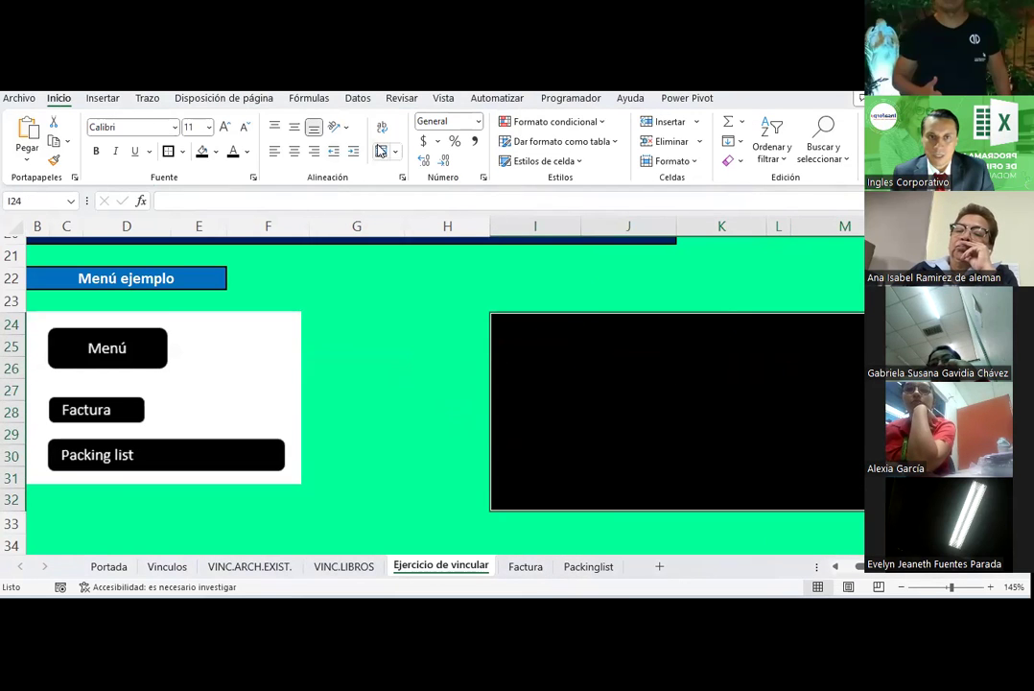
pyautogui.rightClick(579, 398)
pyautogui.click(635, 492)
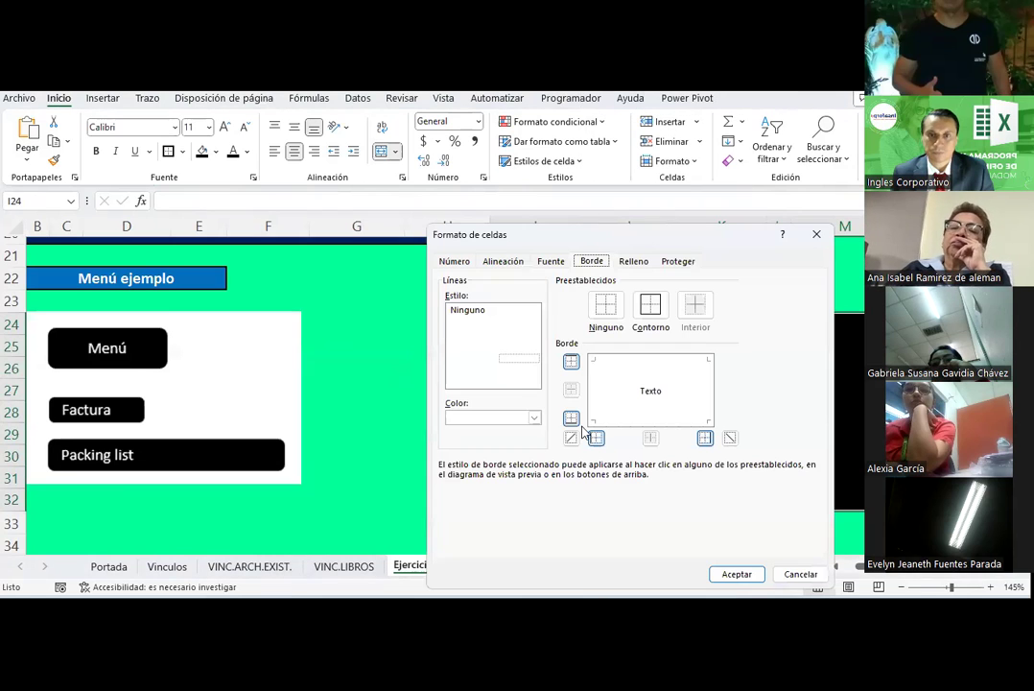
pyautogui.click(471, 383)
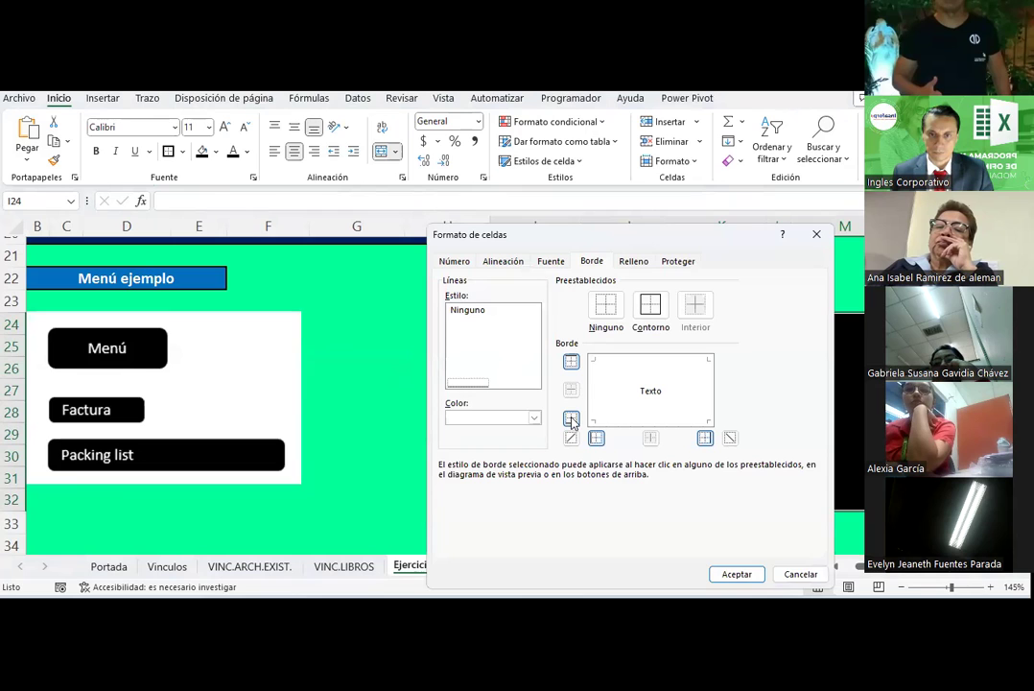
pyautogui.click(736, 574)
pyautogui.click(413, 366)
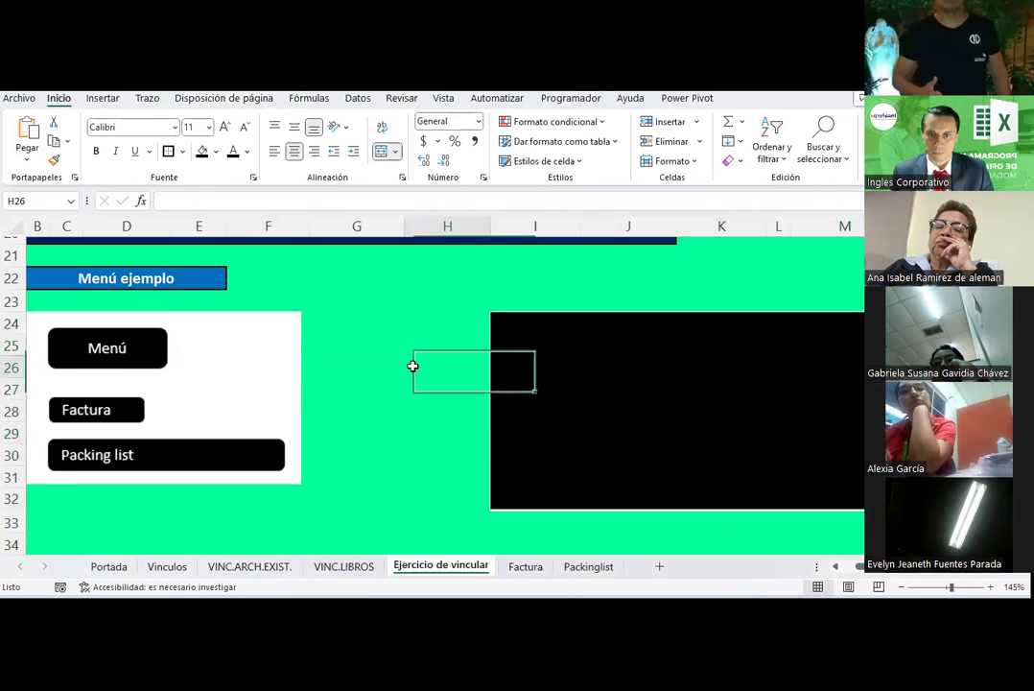
pyautogui.click(600, 382)
pyautogui.click(103, 98)
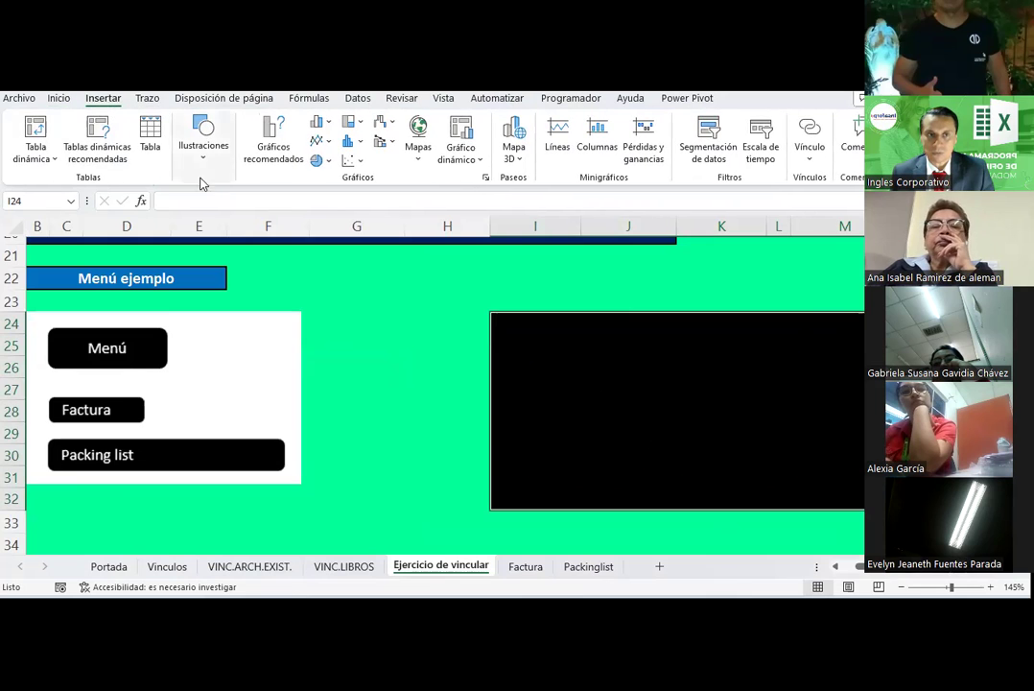
# Step: Draw a small rectangle and position it near the top of the black box
pyautogui.click(204, 149)
pyautogui.click(240, 235)
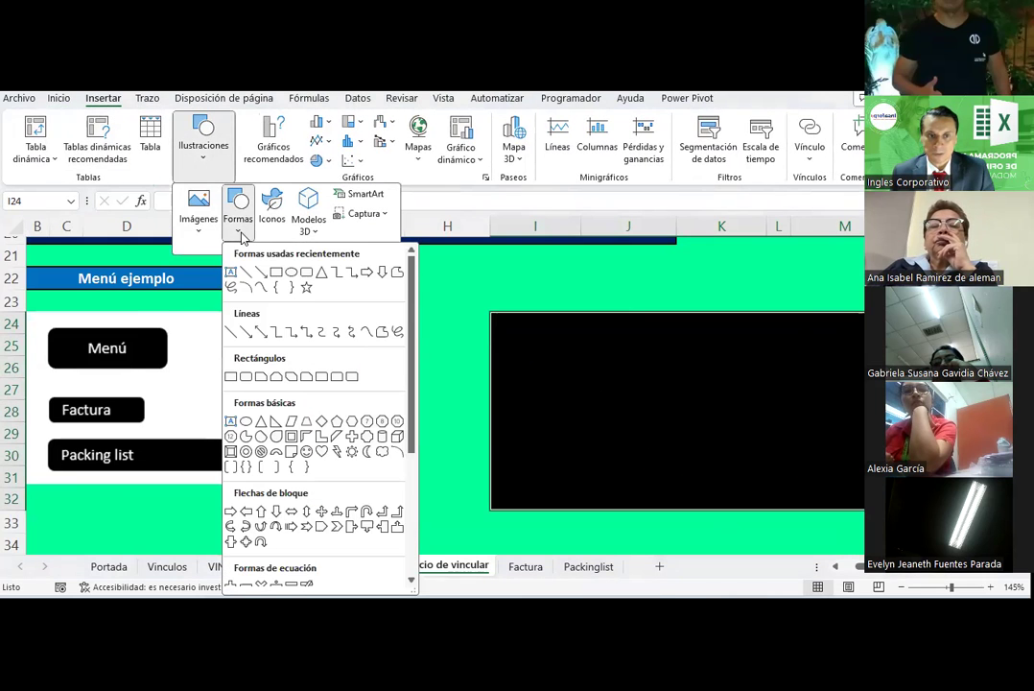
pyautogui.click(293, 440)
pyautogui.moveTo(549, 292); pyautogui.dragTo(567, 348)
pyautogui.moveTo(486, 288); pyautogui.dragTo(661, 326)
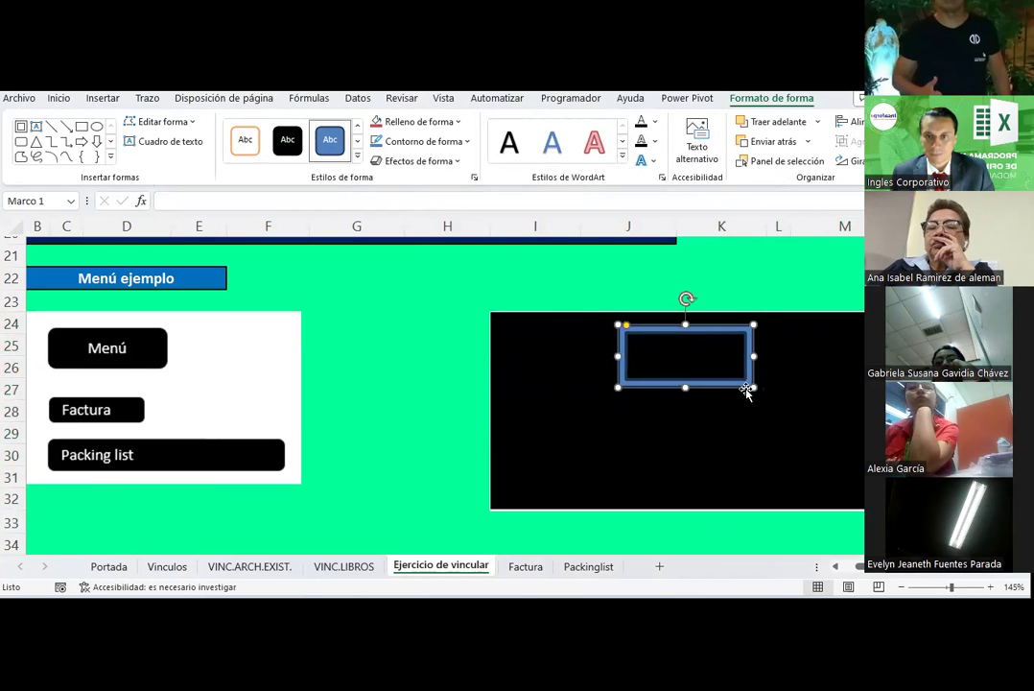
pyautogui.moveTo(757, 388); pyautogui.dragTo(735, 363)
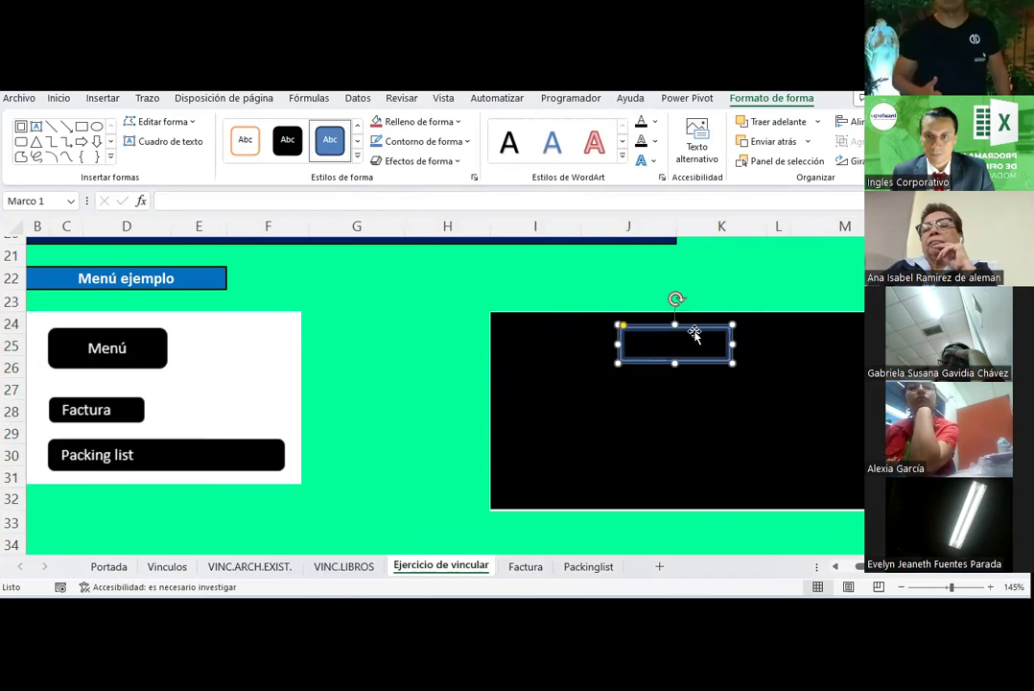
pyautogui.moveTo(697, 330); pyautogui.dragTo(706, 330)
# Step: Give the rectangle a red outline
pyautogui.click(357, 156)
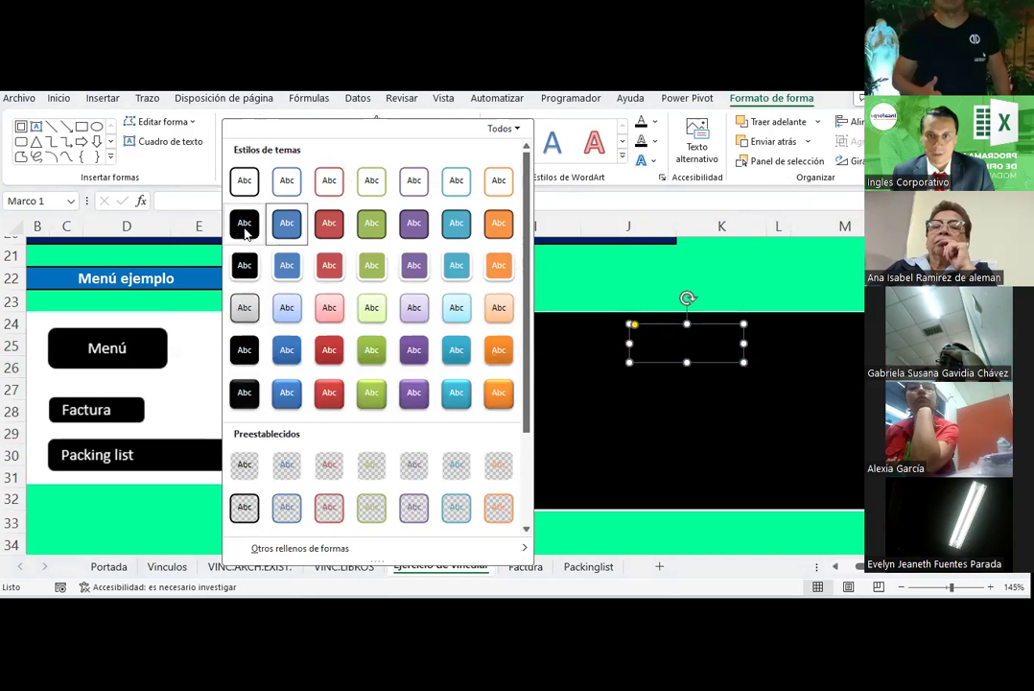
pyautogui.click(795, 105)
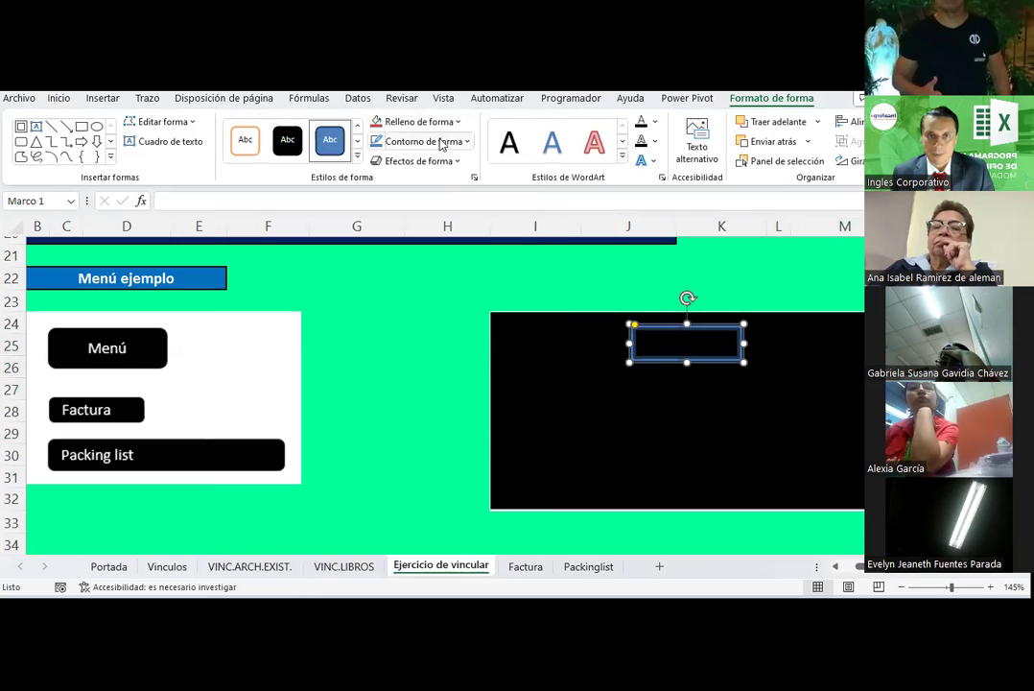
pyautogui.click(468, 142)
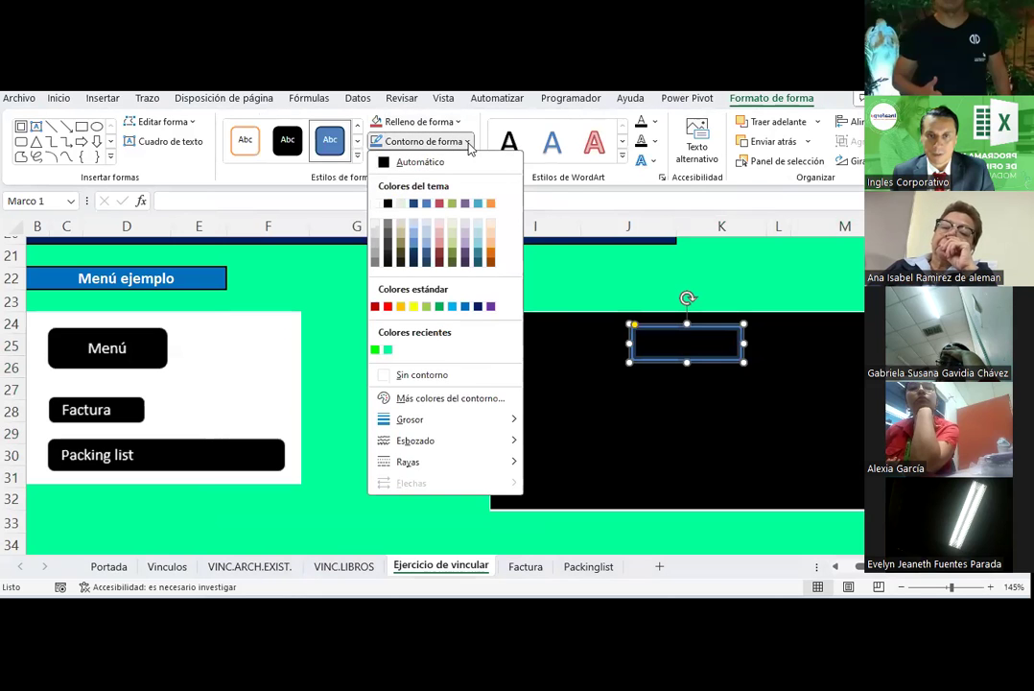
pyautogui.click(389, 306)
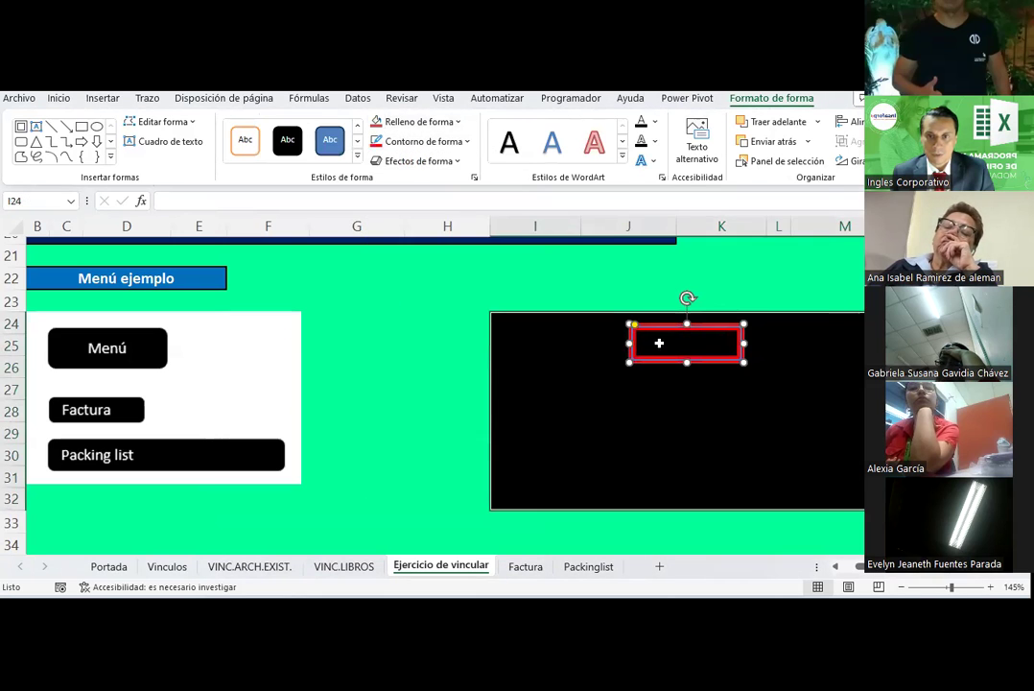
pyautogui.rightClick(660, 342)
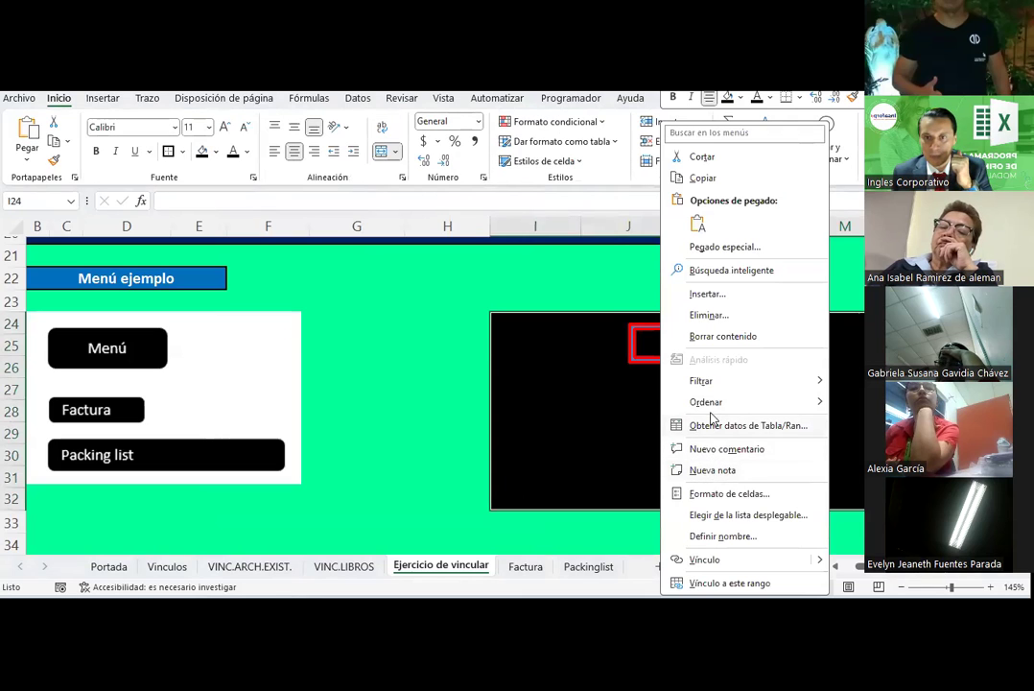
# Step: Edit the text inside the red rectangle and change its text colour
pyautogui.click(645, 342)
pyautogui.click(645, 341)
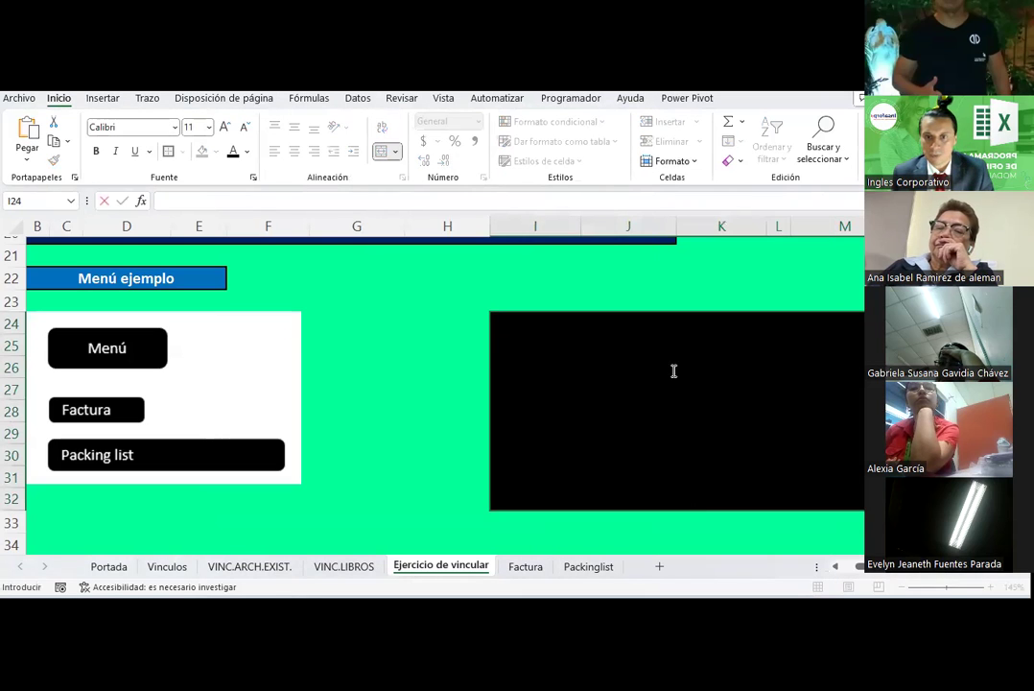
pyautogui.click(698, 289)
pyautogui.click(674, 333)
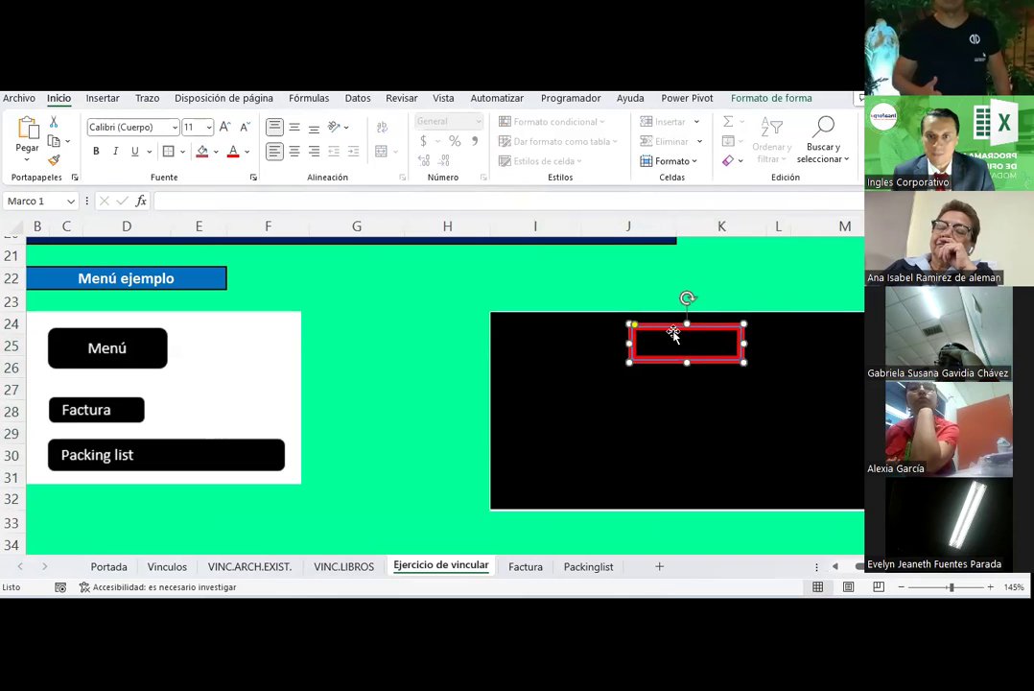
pyautogui.rightClick(675, 334)
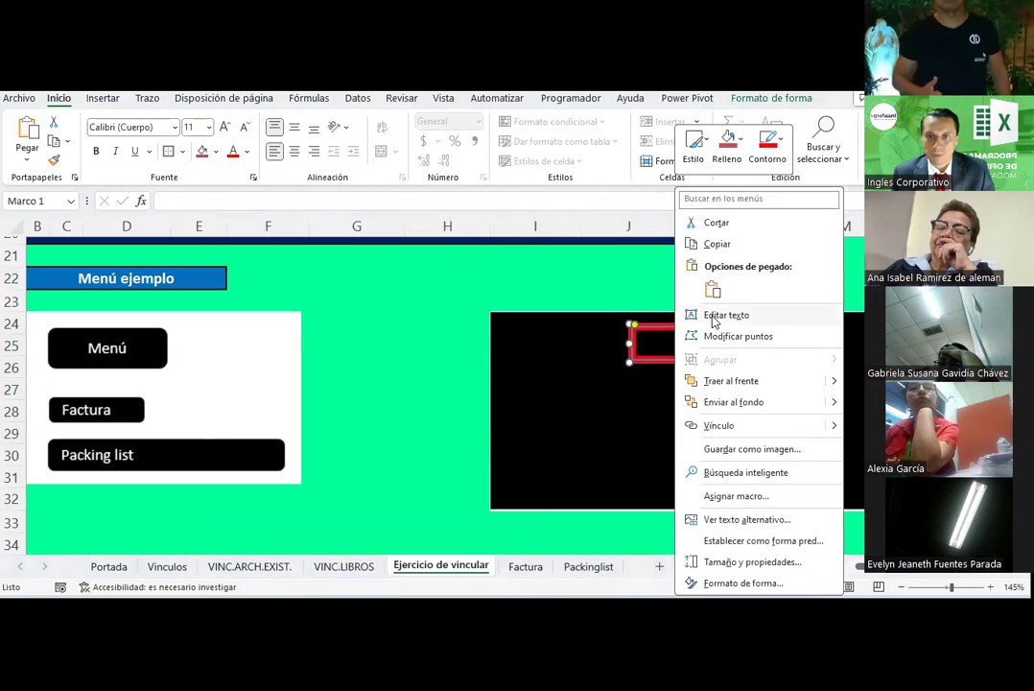
pyautogui.click(726, 315)
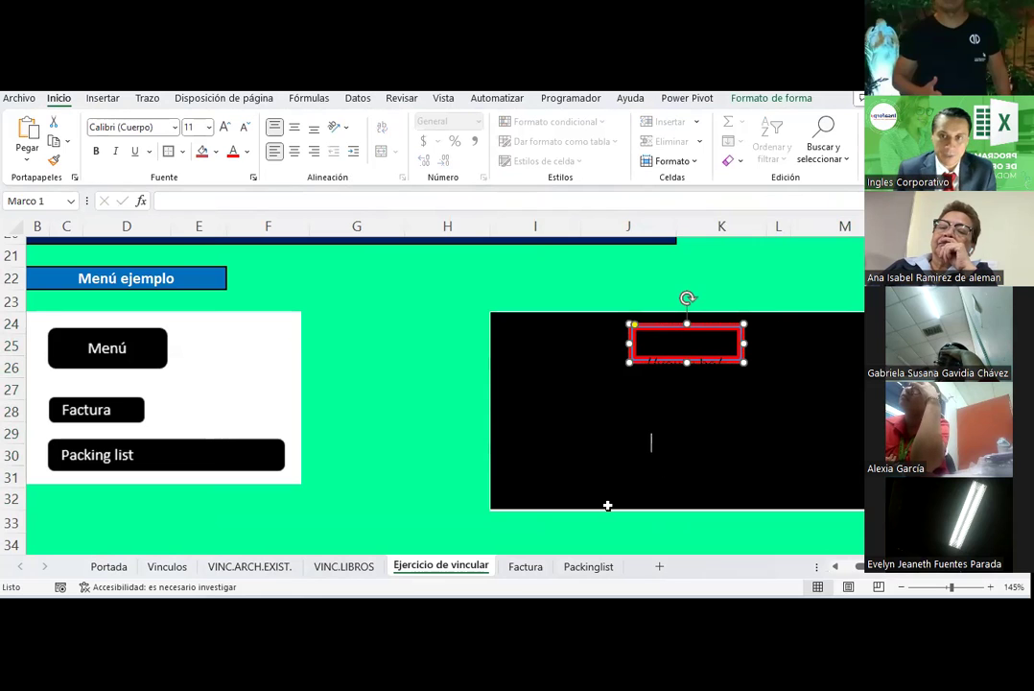
pyautogui.click(758, 98)
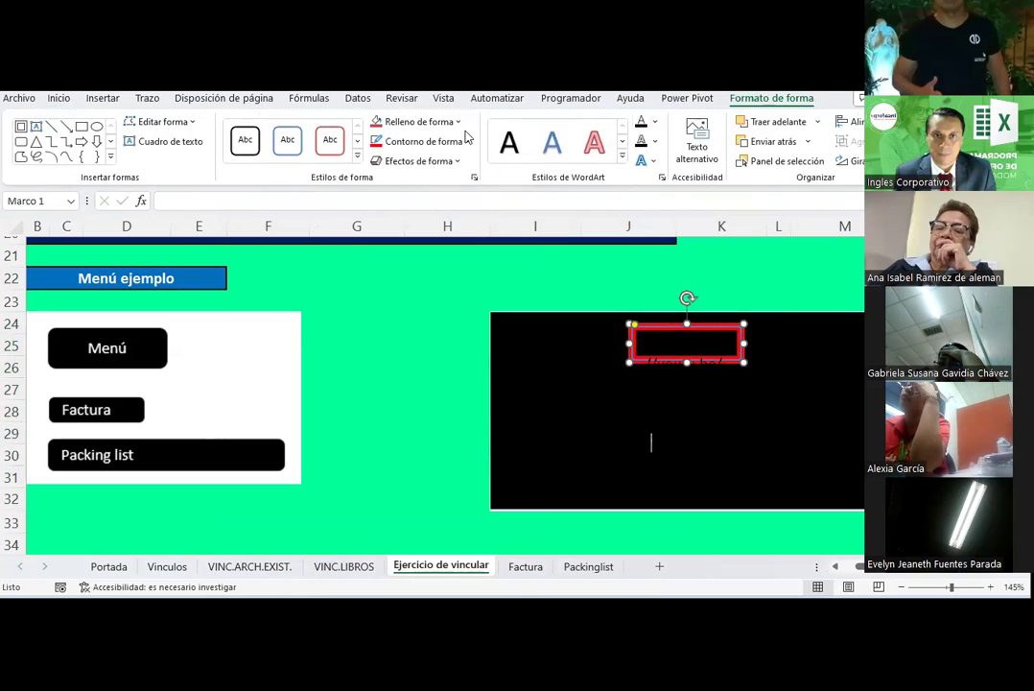
pyautogui.click(457, 122)
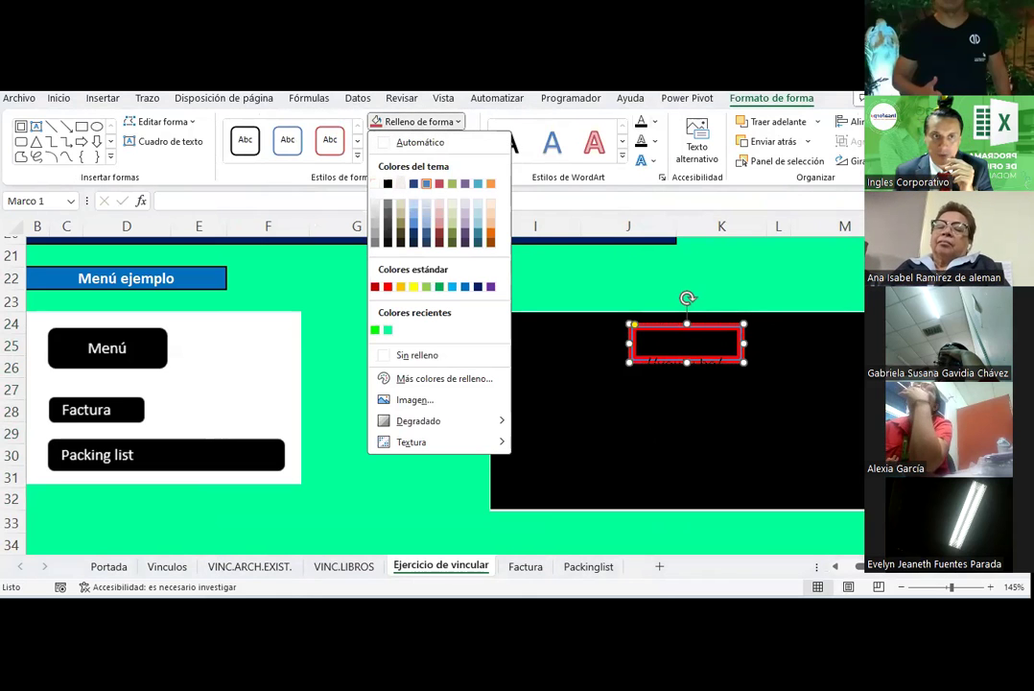
pyautogui.click(58, 98)
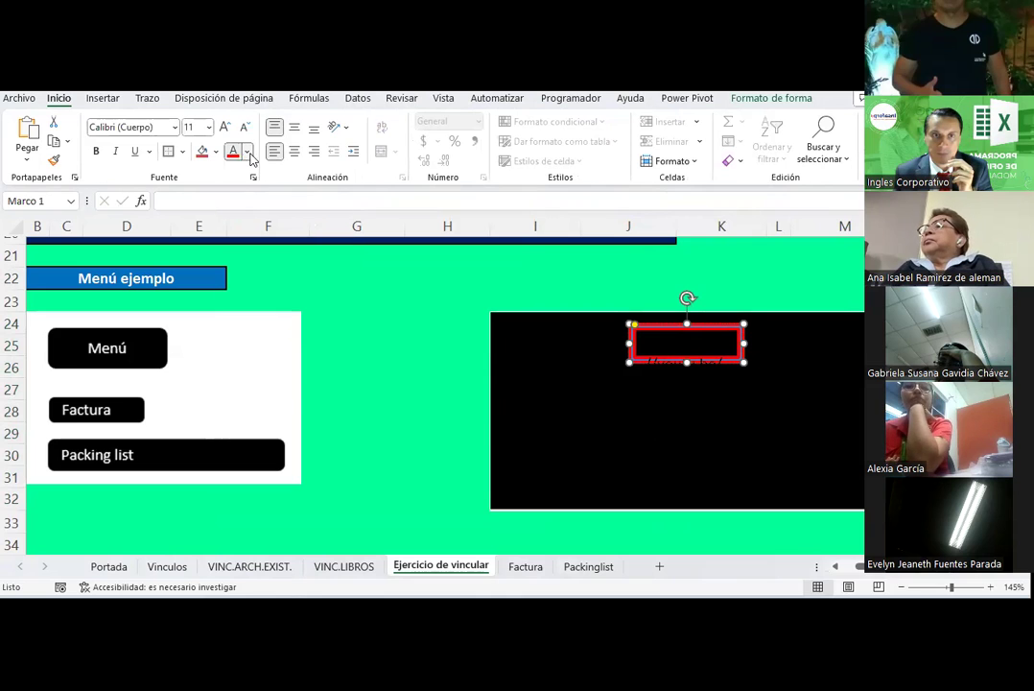
pyautogui.click(247, 152)
pyautogui.click(243, 214)
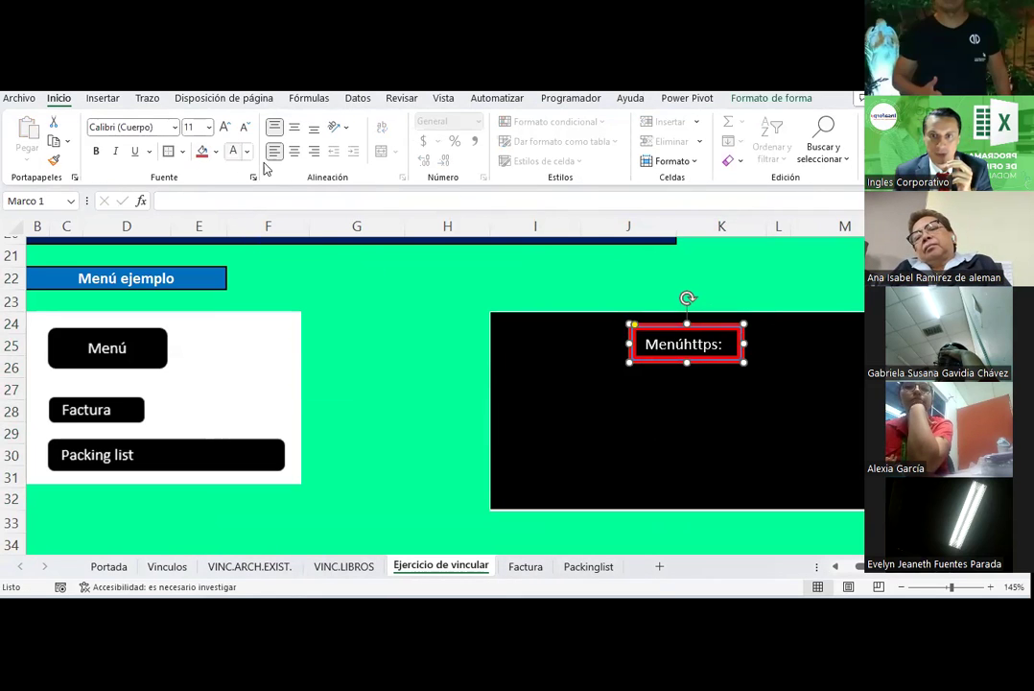
# Step: Delete the leftover link text so the shape reads 'Menú', and centre it
pyautogui.moveTo(643, 344); pyautogui.dragTo(739, 353)
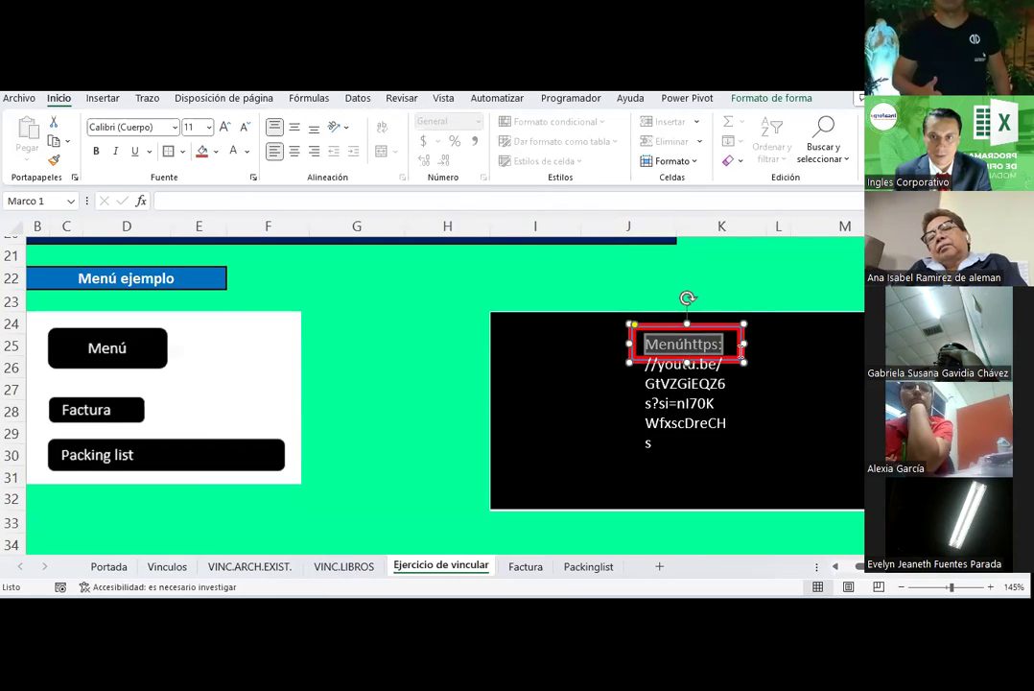
pyautogui.press('Delete')
pyautogui.press('Delete')
pyautogui.press('Delete')
pyautogui.press('Delete')
pyautogui.press('Delete')
pyautogui.press('Delete')
pyautogui.press('Delete')
pyautogui.press('Delete')
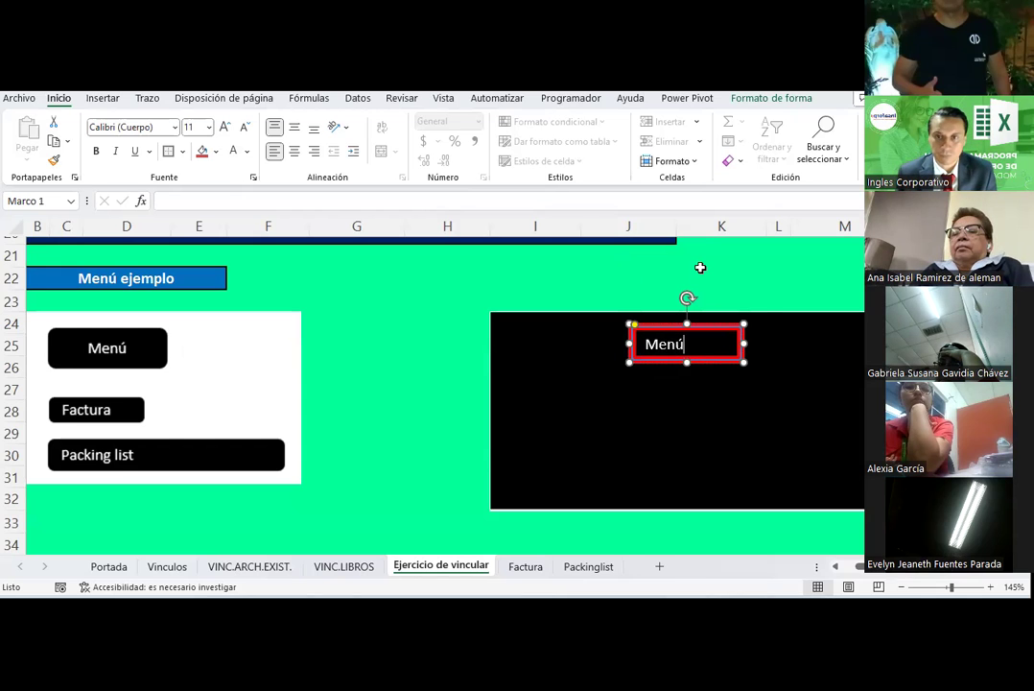
pyautogui.click(700, 269)
pyautogui.click(677, 343)
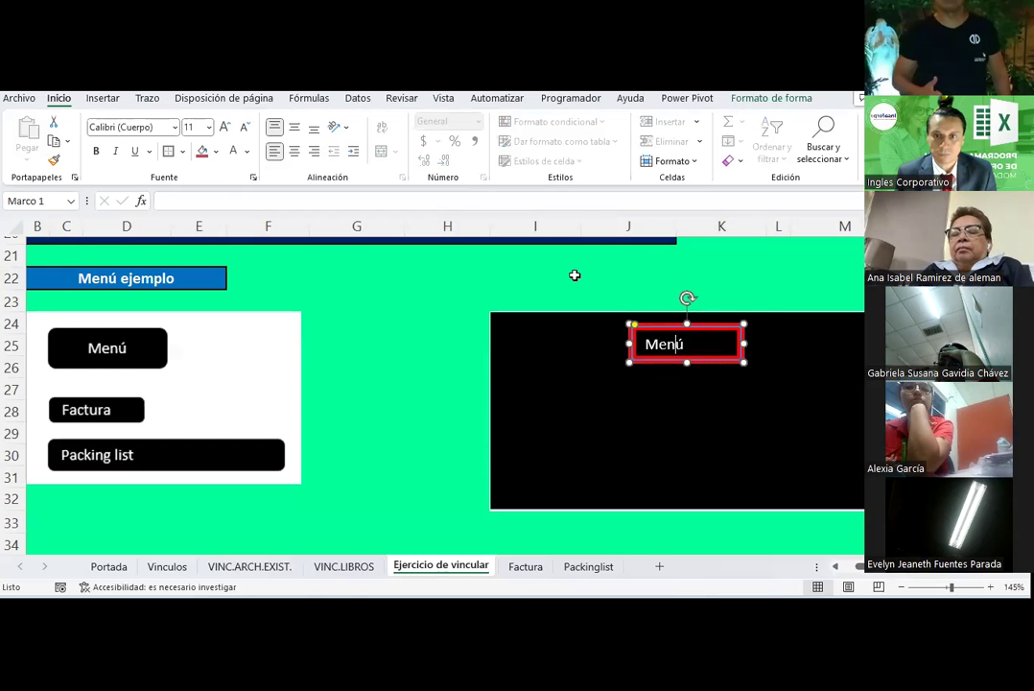
pyautogui.click(297, 152)
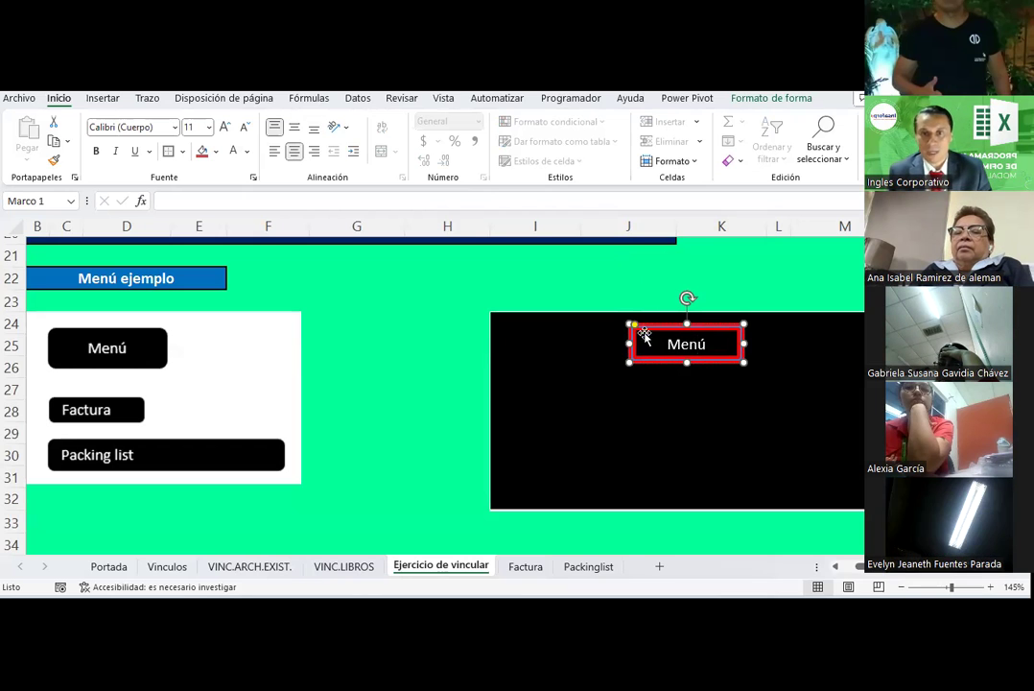
pyautogui.click(363, 359)
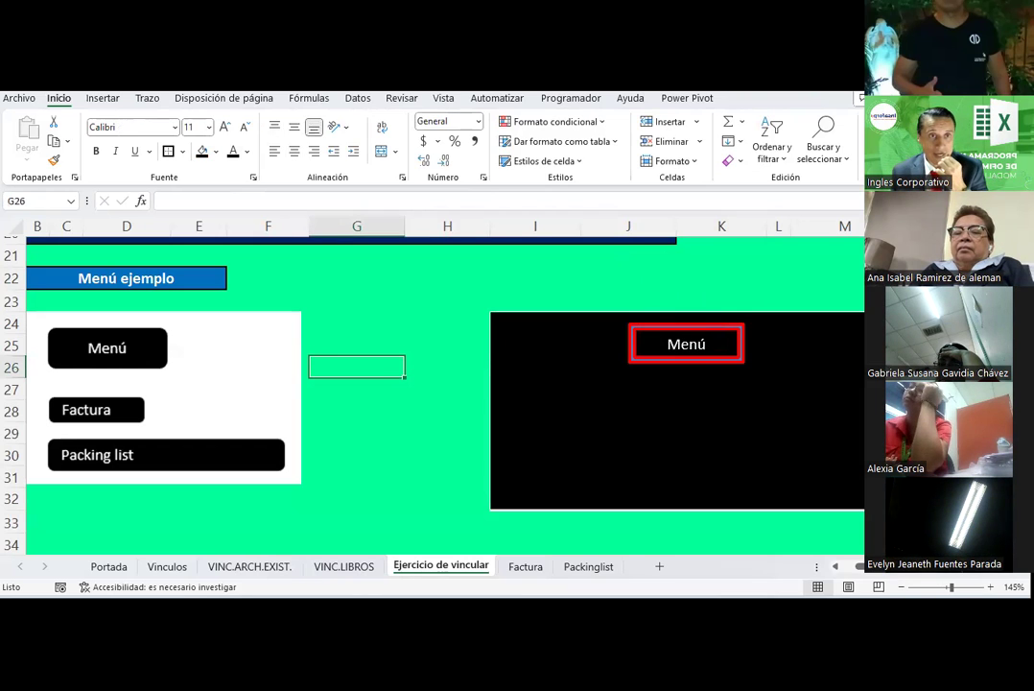
pyautogui.click(102, 98)
# Step: Search the icon library, starting with 'factura', and insert the document icon
pyautogui.click(205, 153)
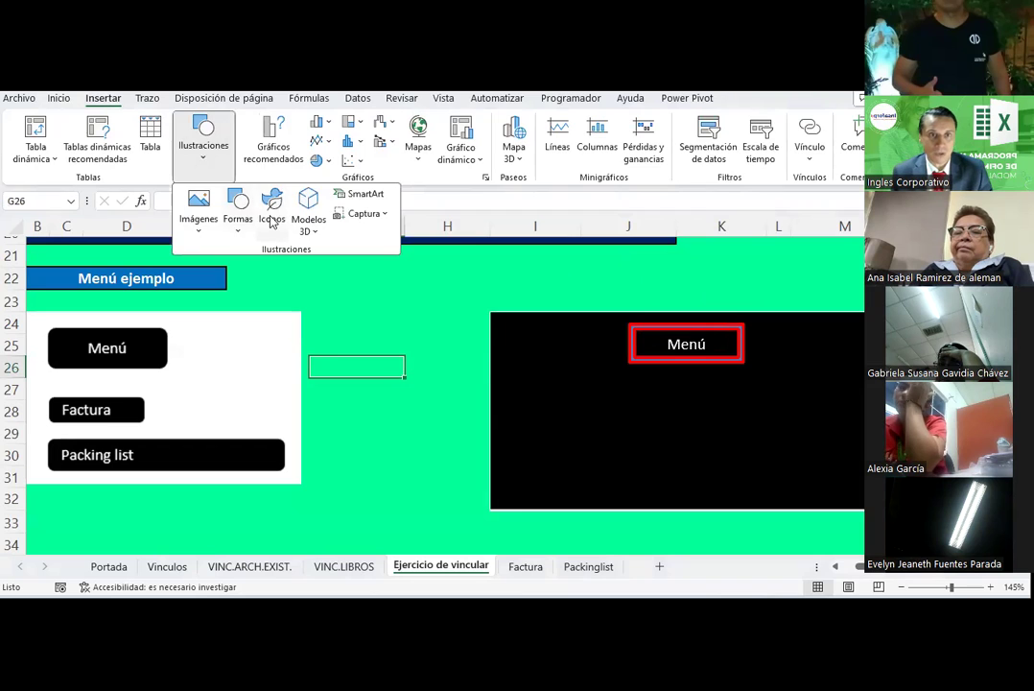
pyautogui.click(274, 222)
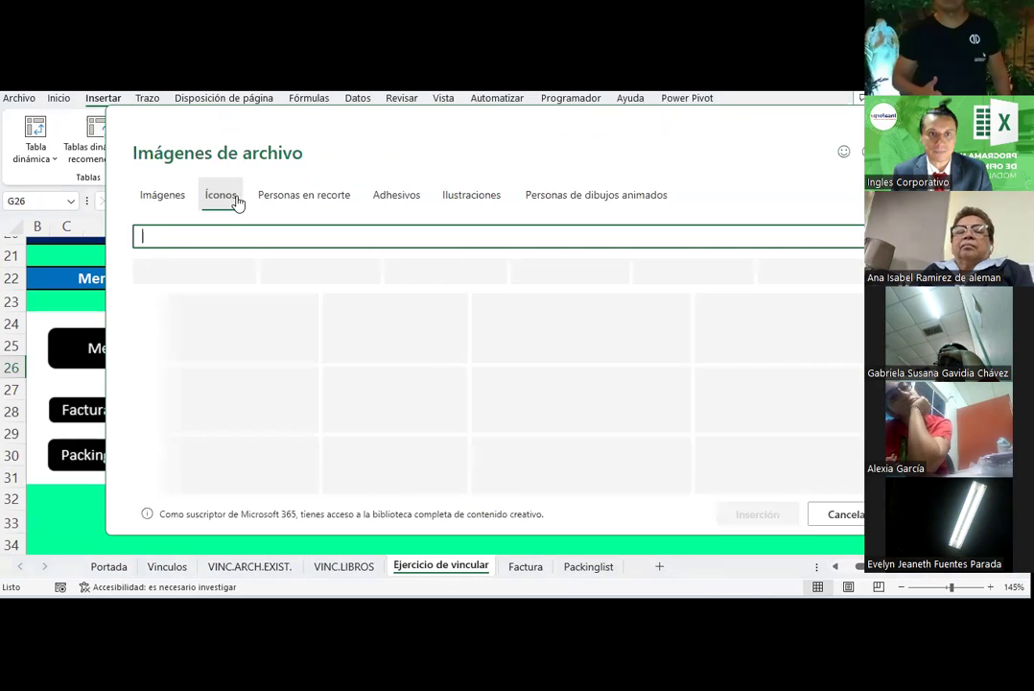
pyautogui.write('fac')
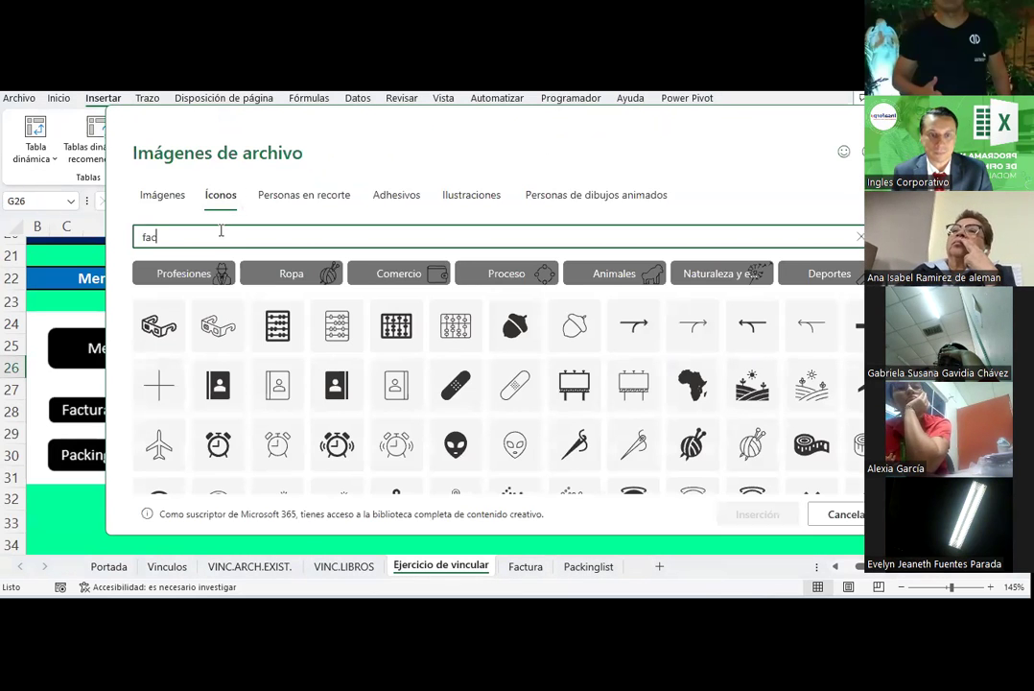
pyautogui.write('tura')
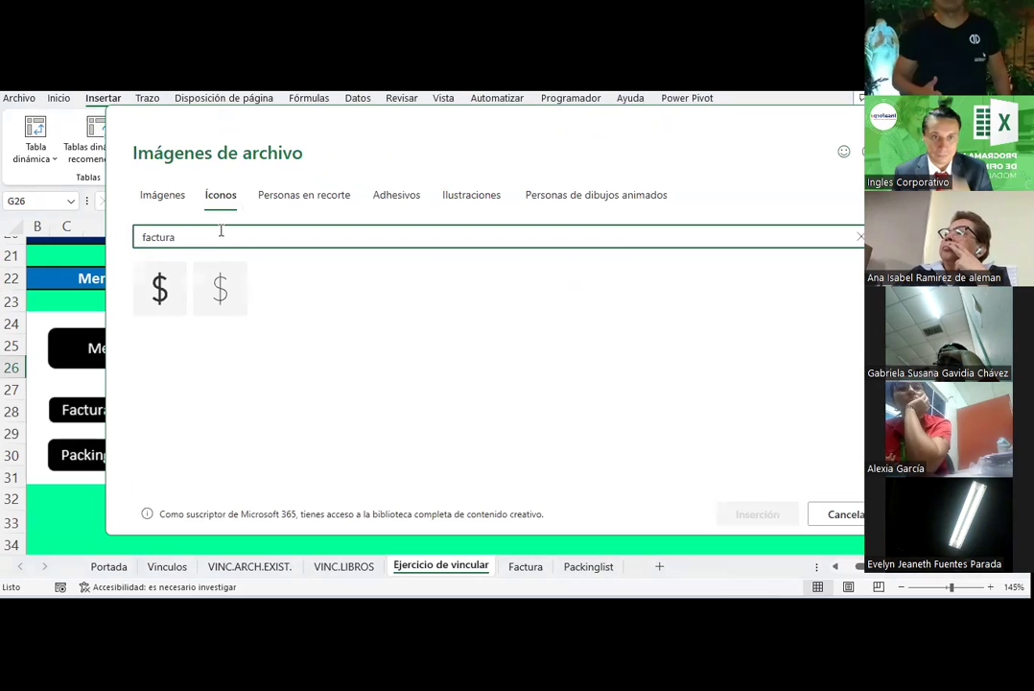
pyautogui.doubleClick(215, 239)
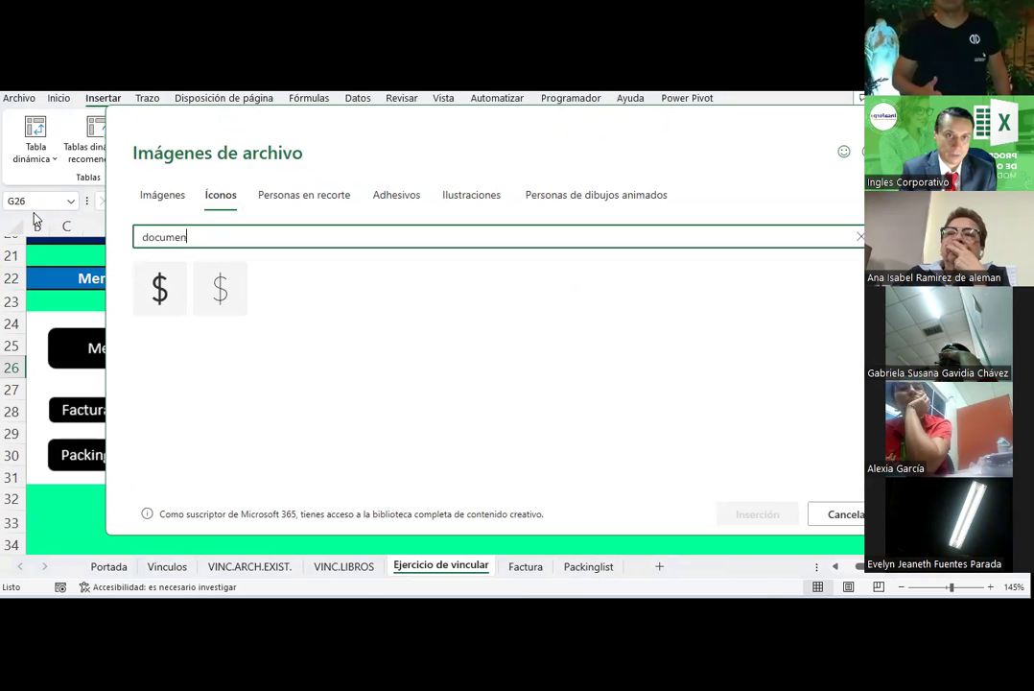
pyautogui.write('to')
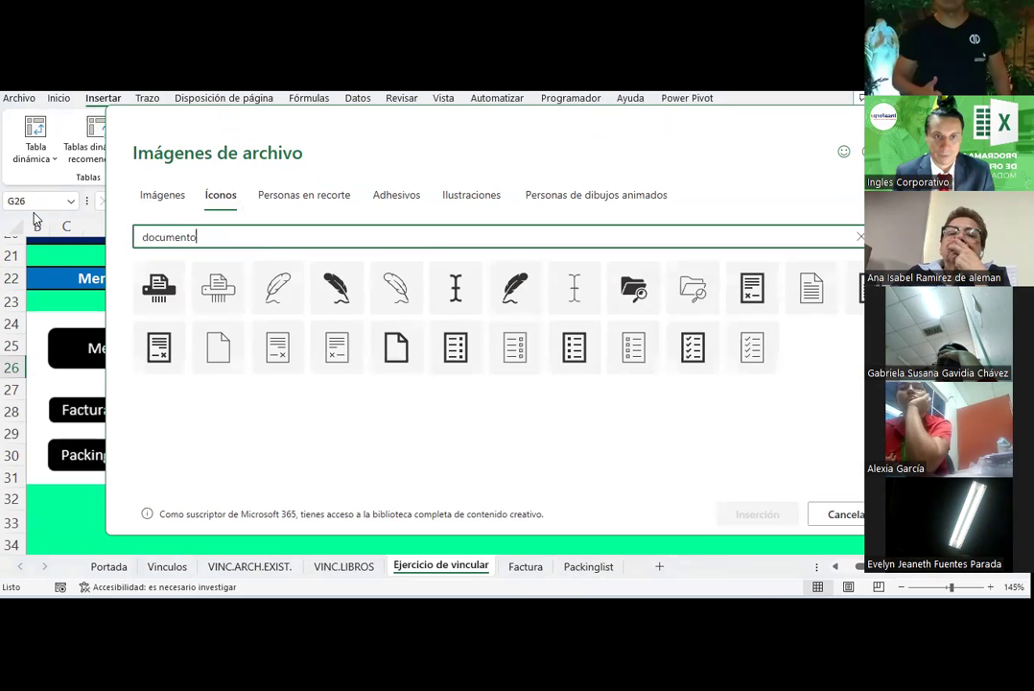
pyautogui.doubleClick(756, 305)
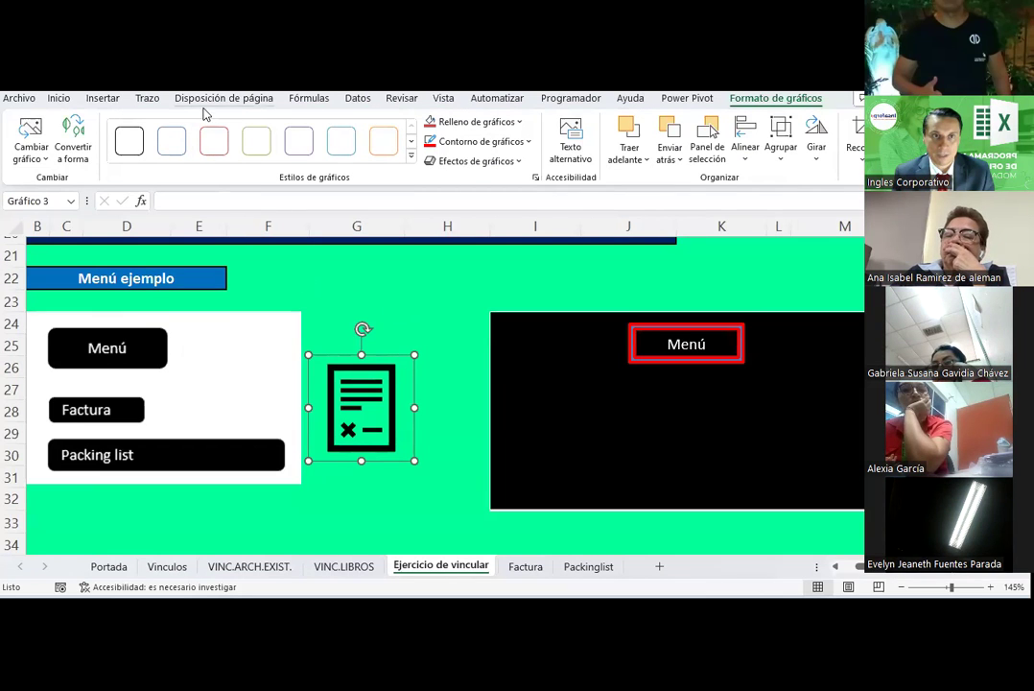
# Step: Fill the menu panel white and make the Menú label text black
pyautogui.click(607, 361)
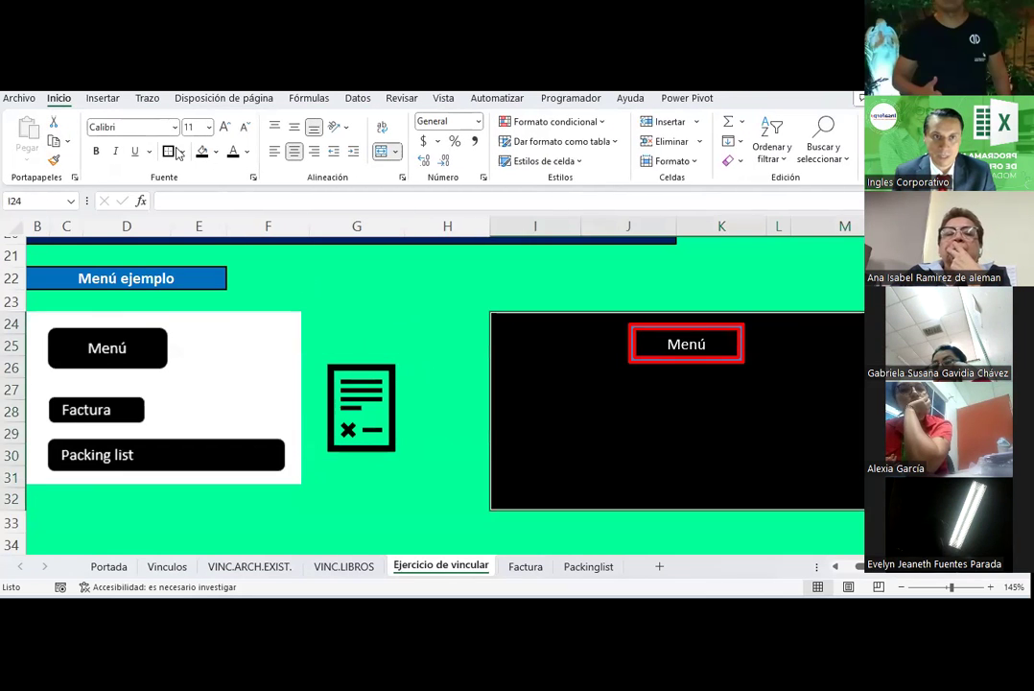
pyautogui.click(216, 153)
pyautogui.click(205, 189)
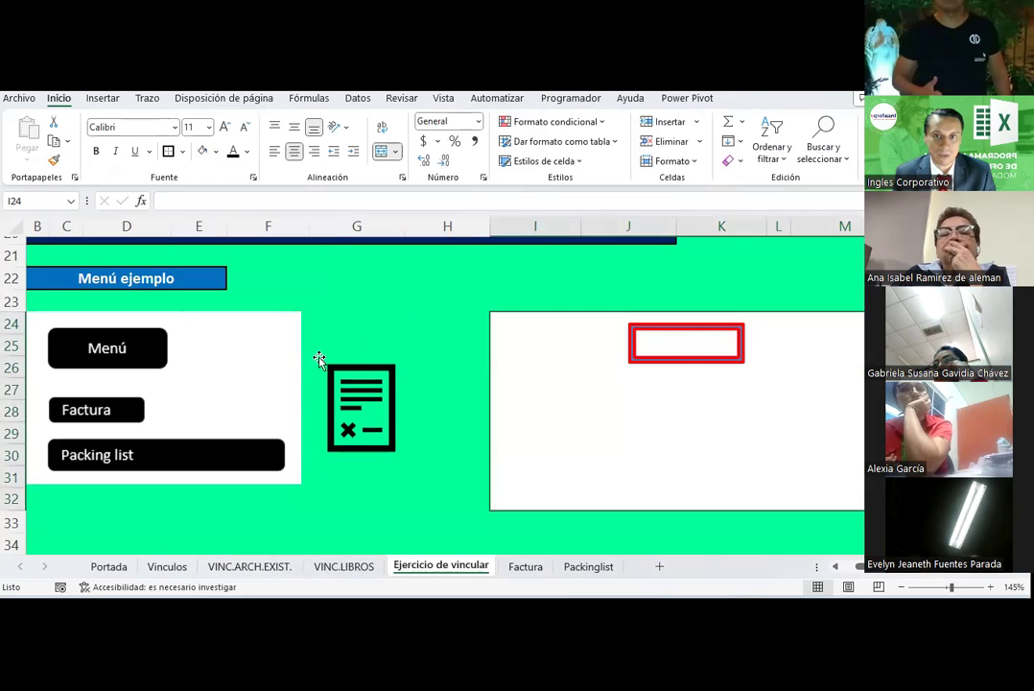
pyautogui.click(679, 329)
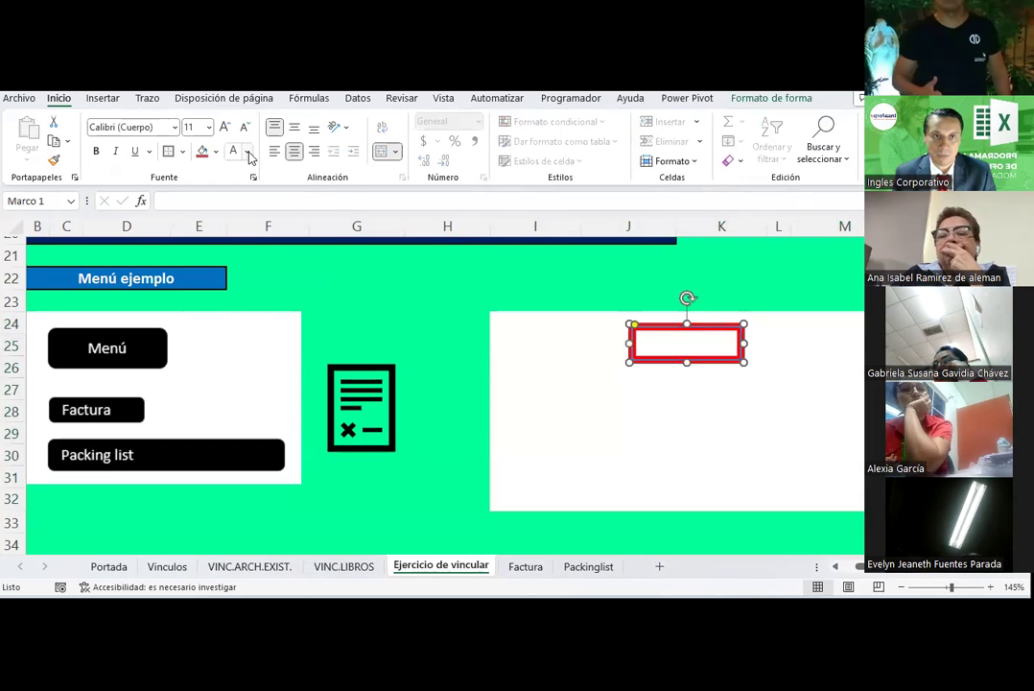
pyautogui.click(247, 154)
pyautogui.click(206, 183)
# Step: Drag the document icon into the white panel
pyautogui.moveTo(387, 380)
pyautogui.mouseDown()
pyautogui.moveTo(826, 388)
pyautogui.moveTo(801, 411)
pyautogui.moveTo(513, 379)
pyautogui.mouseUp()
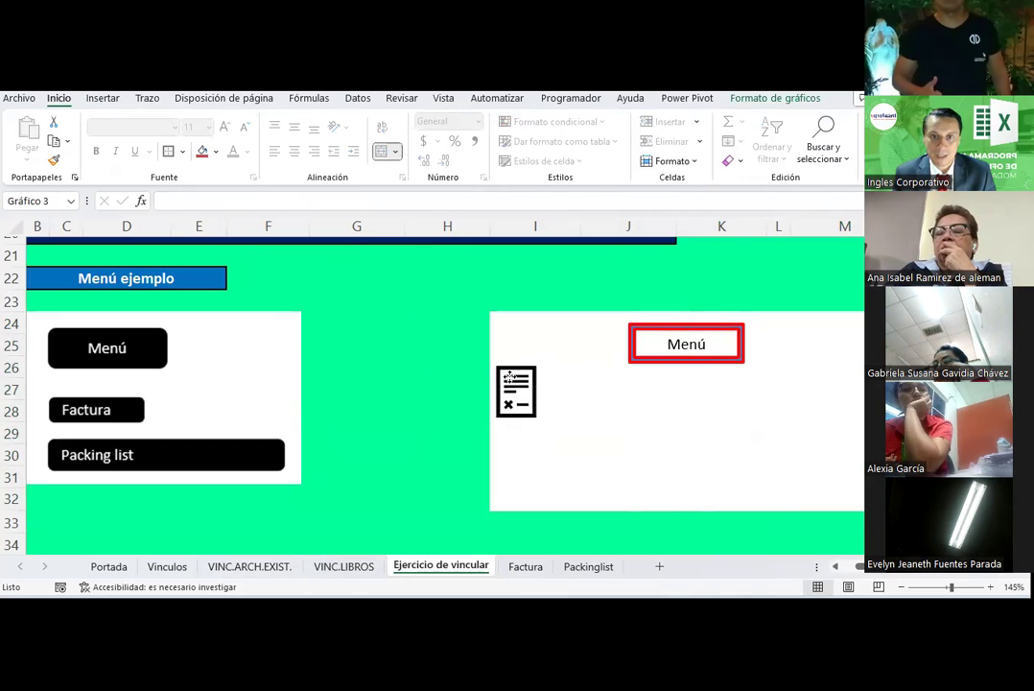
pyautogui.click(103, 98)
pyautogui.click(205, 159)
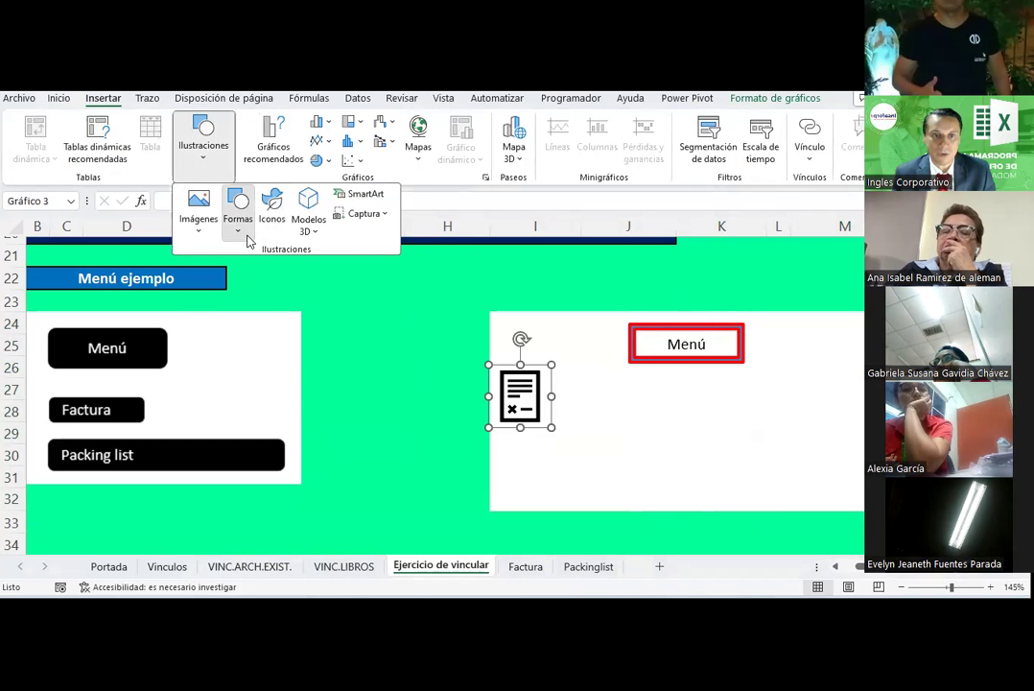
# Step: Draw a black-styled rectangle right of the icon and label it 'Factura'
pyautogui.click(238, 229)
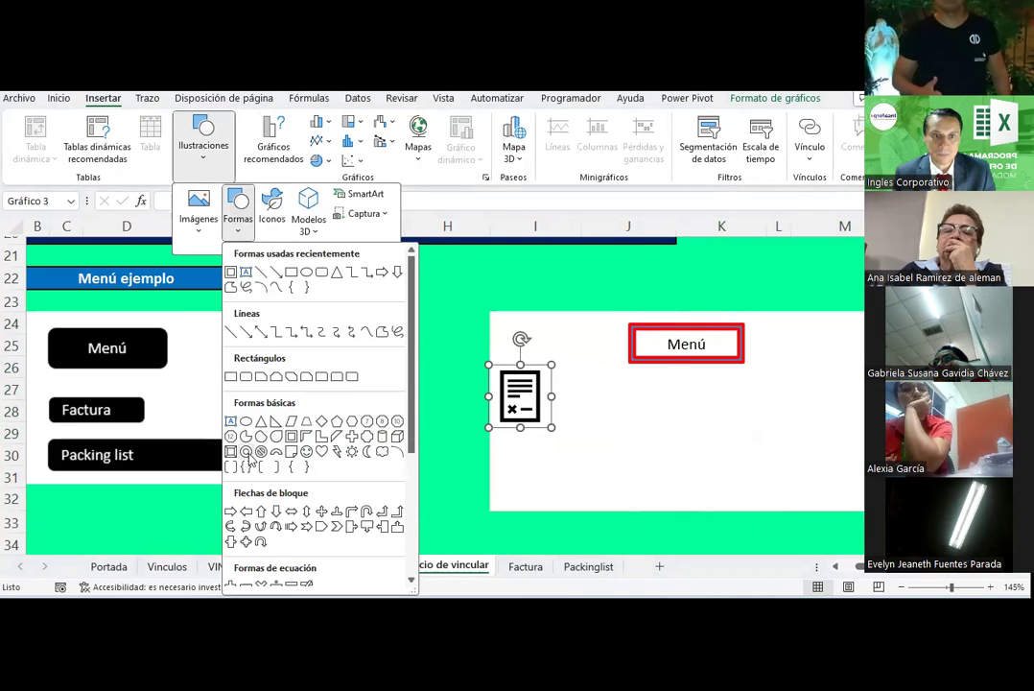
pyautogui.click(292, 455)
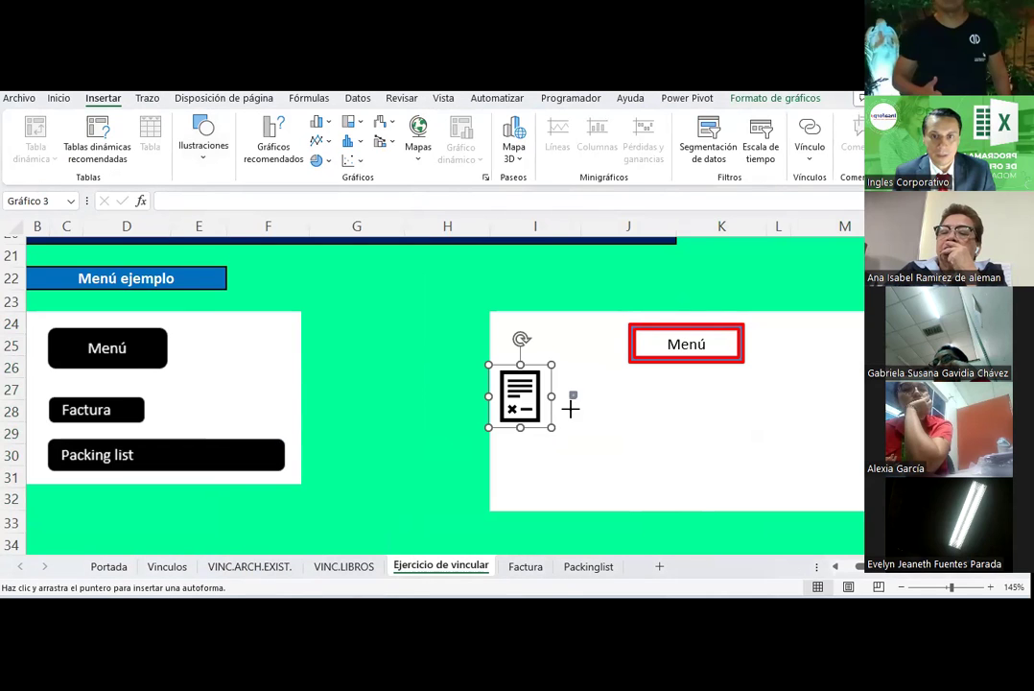
pyautogui.moveTo(571, 393); pyautogui.dragTo(720, 421)
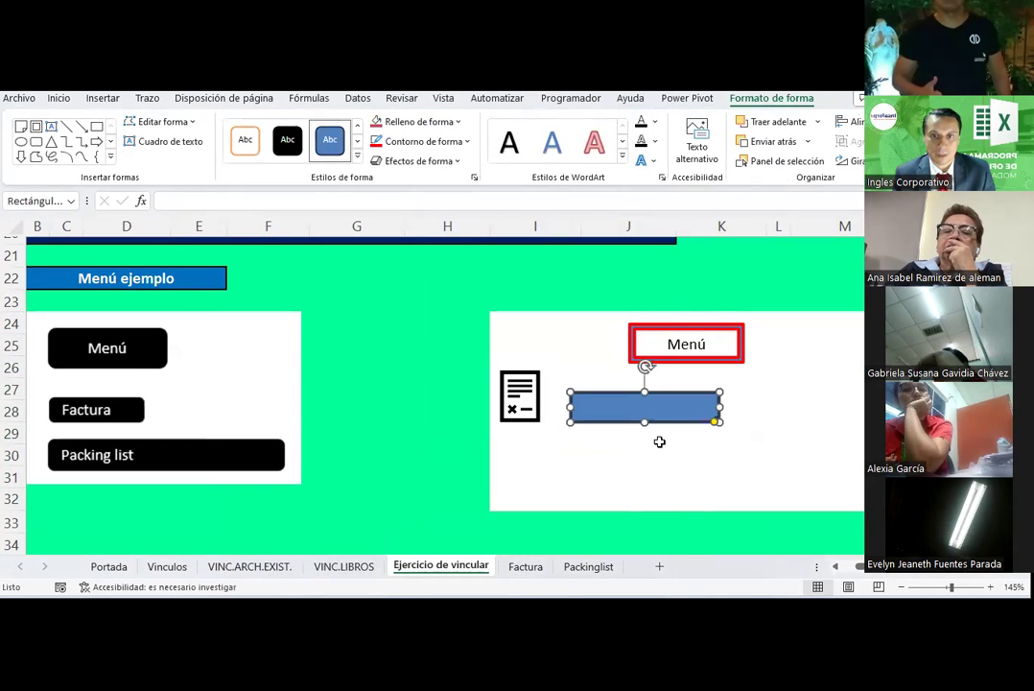
pyautogui.click(287, 140)
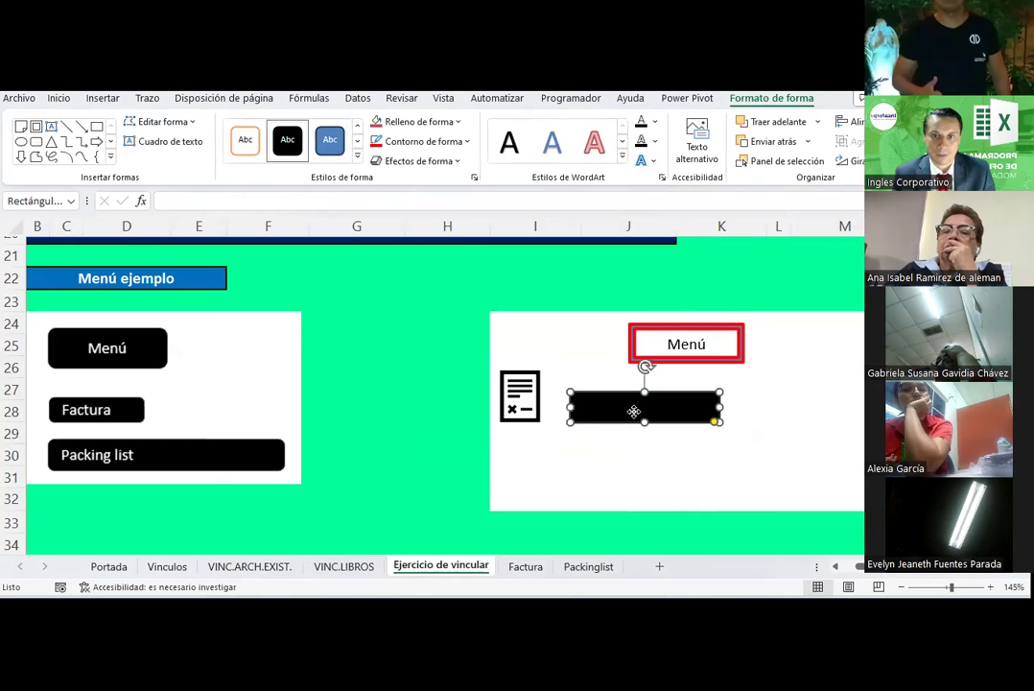
pyautogui.rightClick(634, 411)
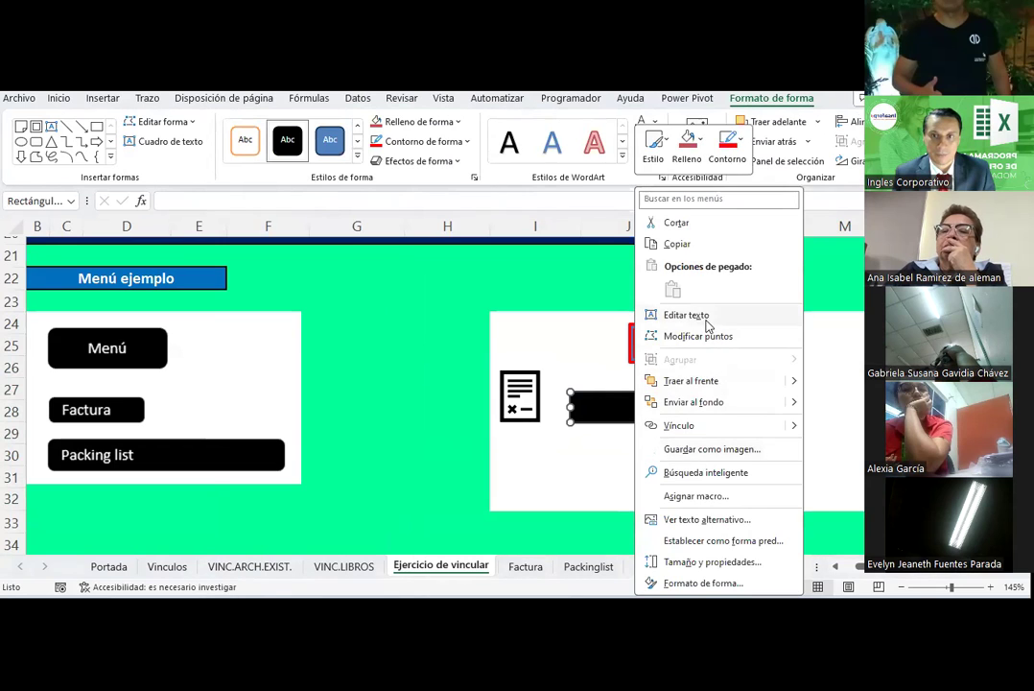
pyautogui.click(707, 320)
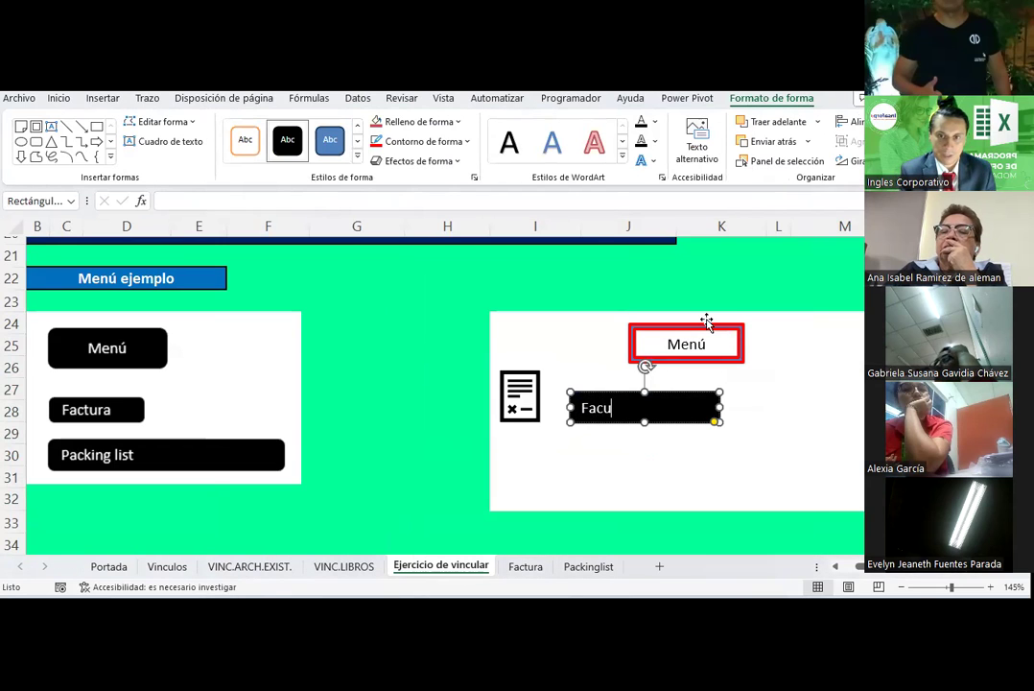
pyautogui.write('ura')
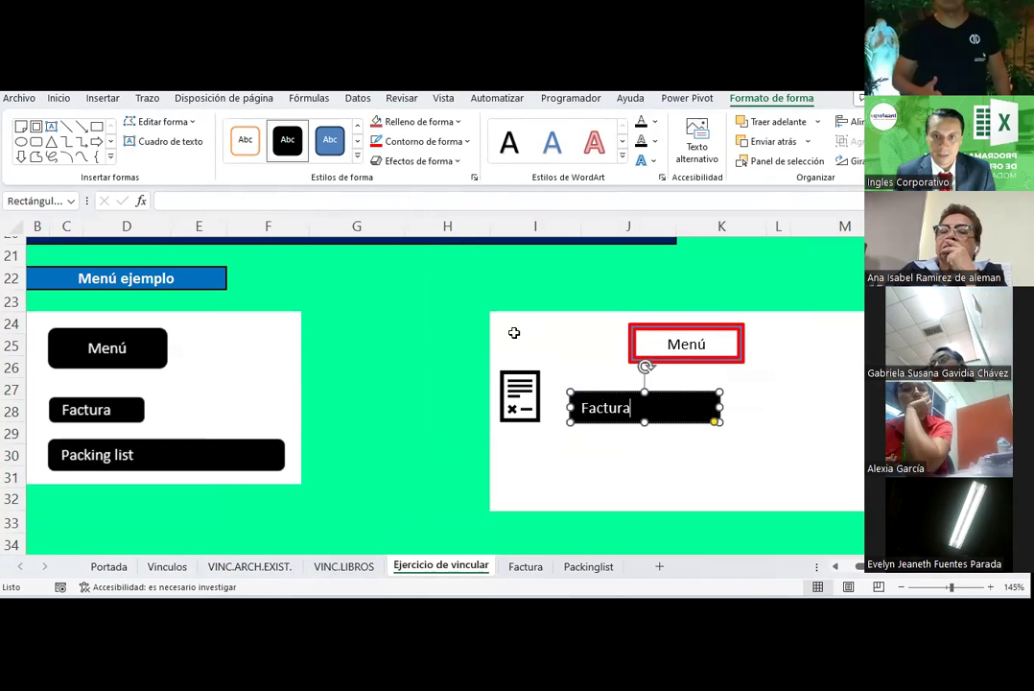
pyautogui.click(383, 336)
# Step: Duplicate the Factura button with copy and paste
pyautogui.click(660, 411)
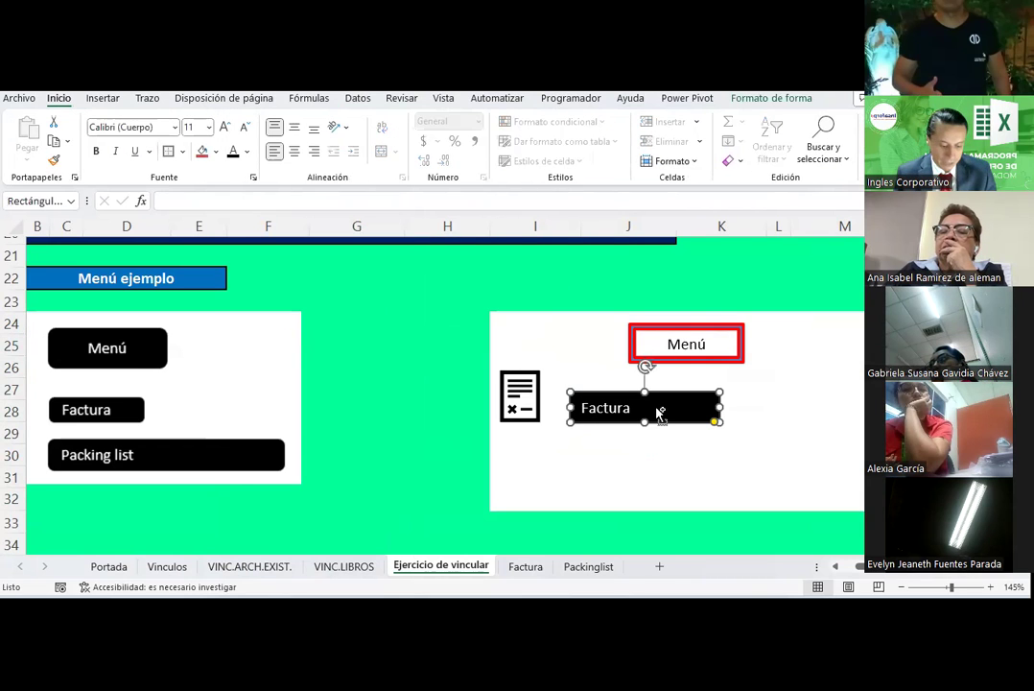
pyautogui.hotkey('ctrl', 'c')
pyautogui.hotkey('ctrl', 'v')
# Step: Move the copied button below Factura and relabel it 'Packing list'
pyautogui.moveTo(483, 411)
pyautogui.mouseDown()
pyautogui.moveTo(653, 476)
pyautogui.moveTo(634, 477)
pyautogui.mouseUp()
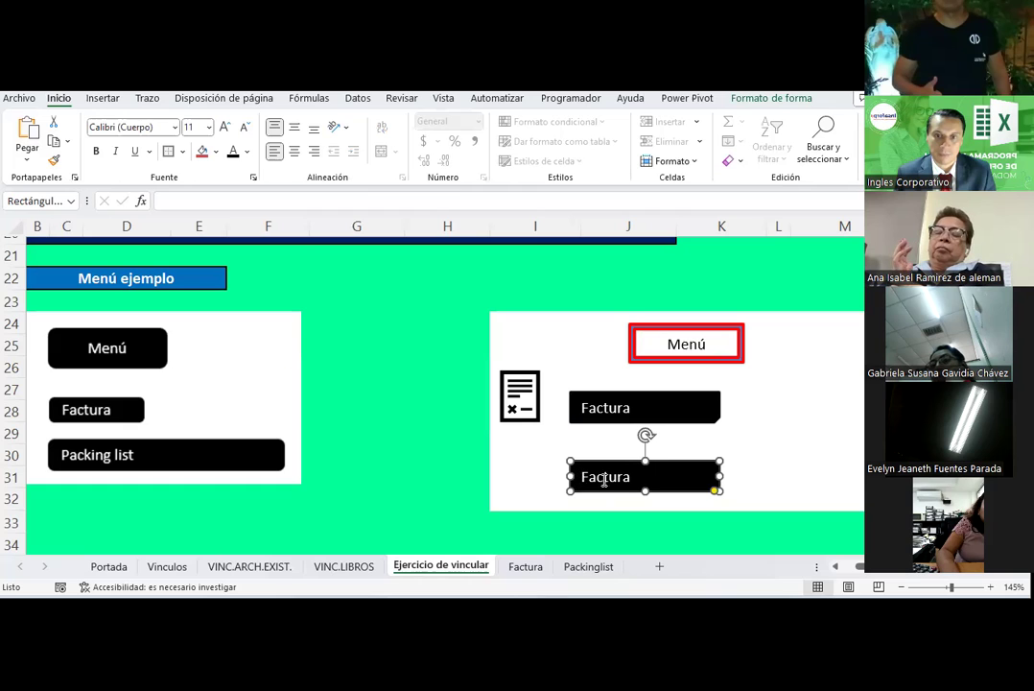
pyautogui.doubleClick(605, 477)
pyautogui.write('Packing list')
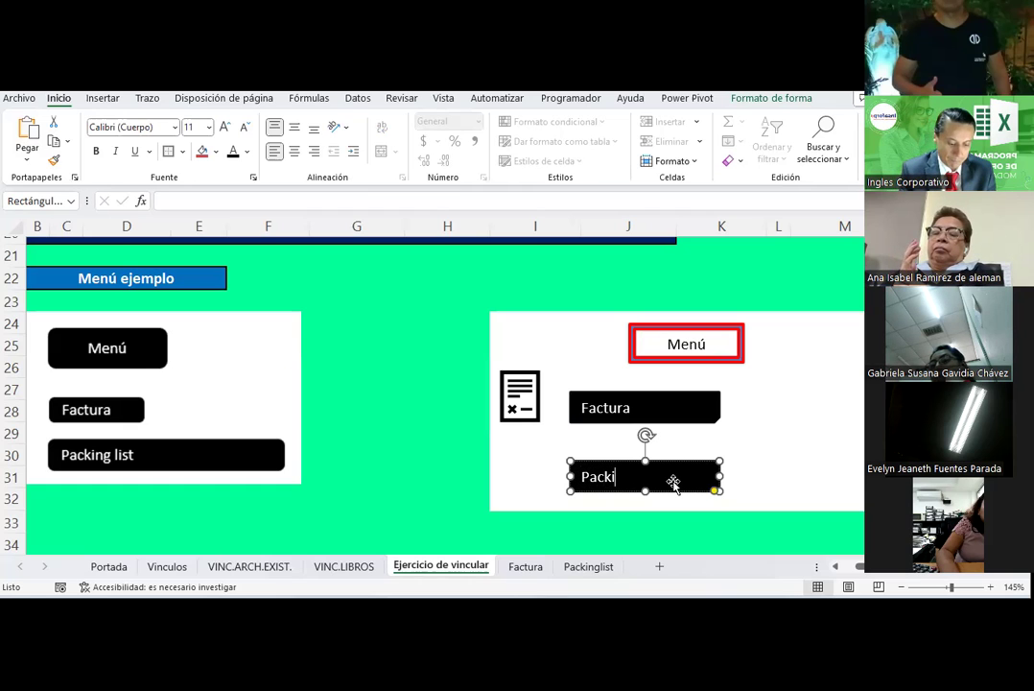
# Step: Copy the document icon and place it beside the Packing list button
pyautogui.click(524, 388)
pyautogui.click(451, 414)
pyautogui.hotkey('ctrl', 'v')
pyautogui.moveTo(435, 424); pyautogui.dragTo(523, 468)
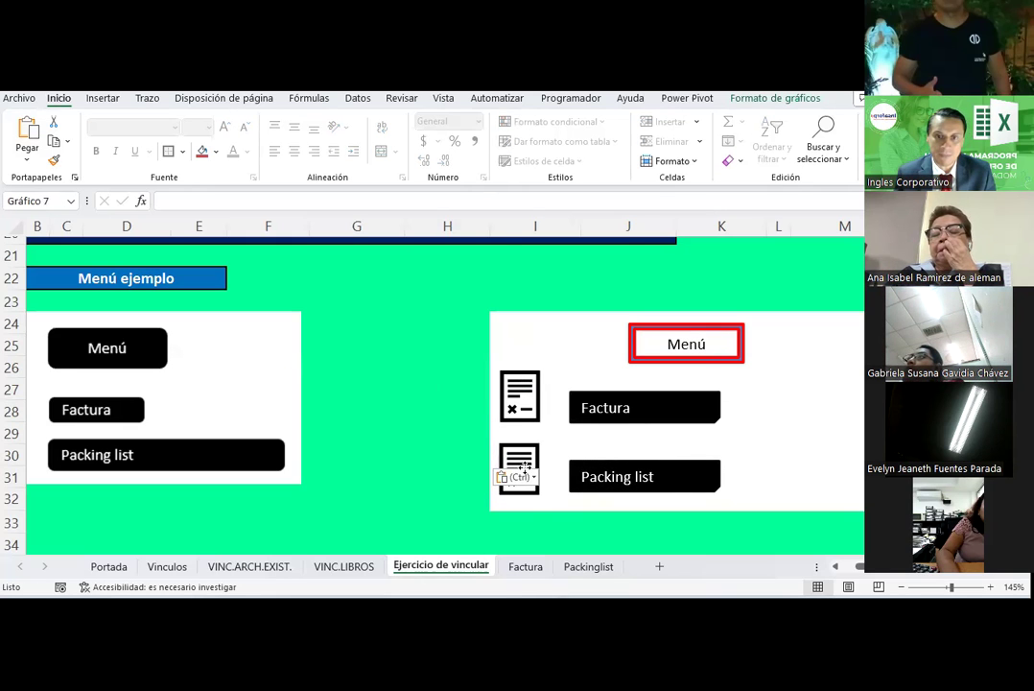
pyautogui.click(384, 409)
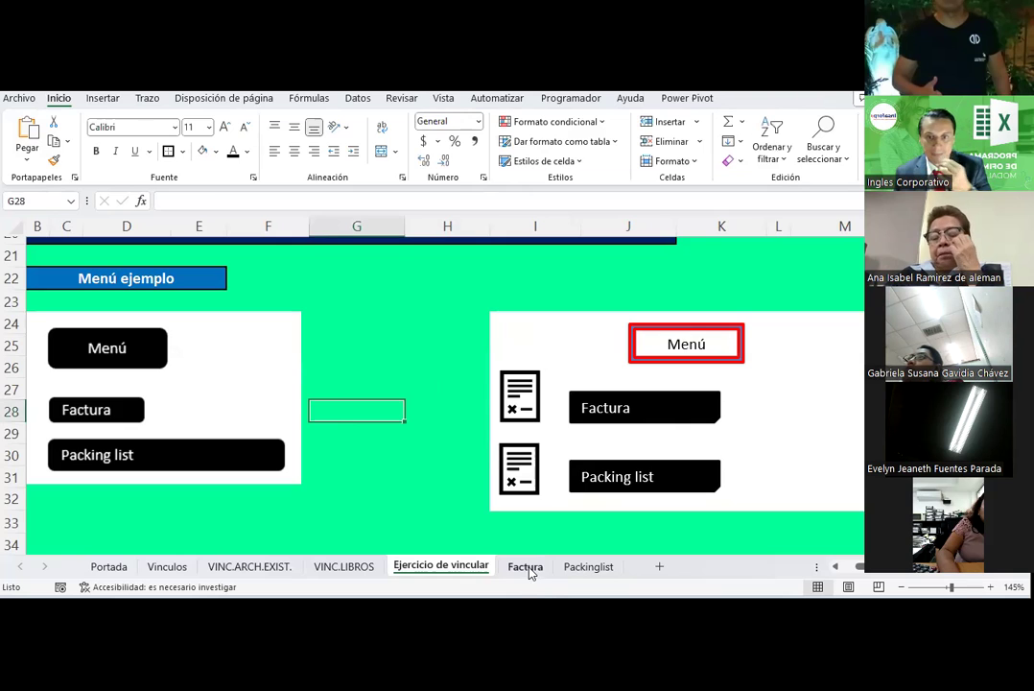
# Step: Check the Factura sheet, then return to the Ejercicio de vincular sheet
pyautogui.click(526, 567)
pyautogui.click(471, 567)
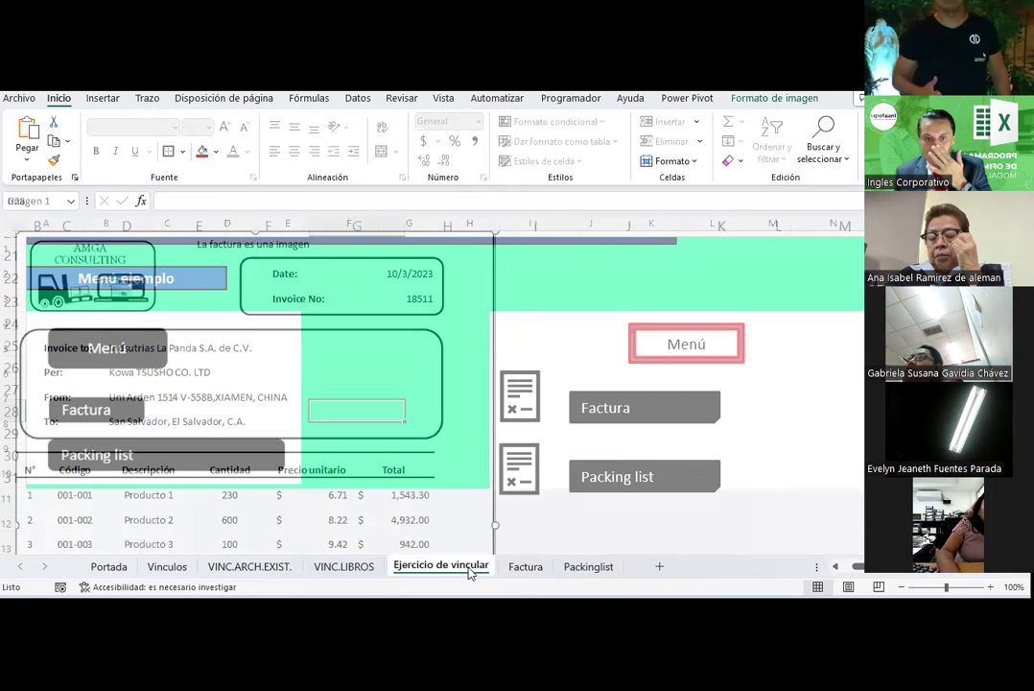
pyautogui.click(526, 567)
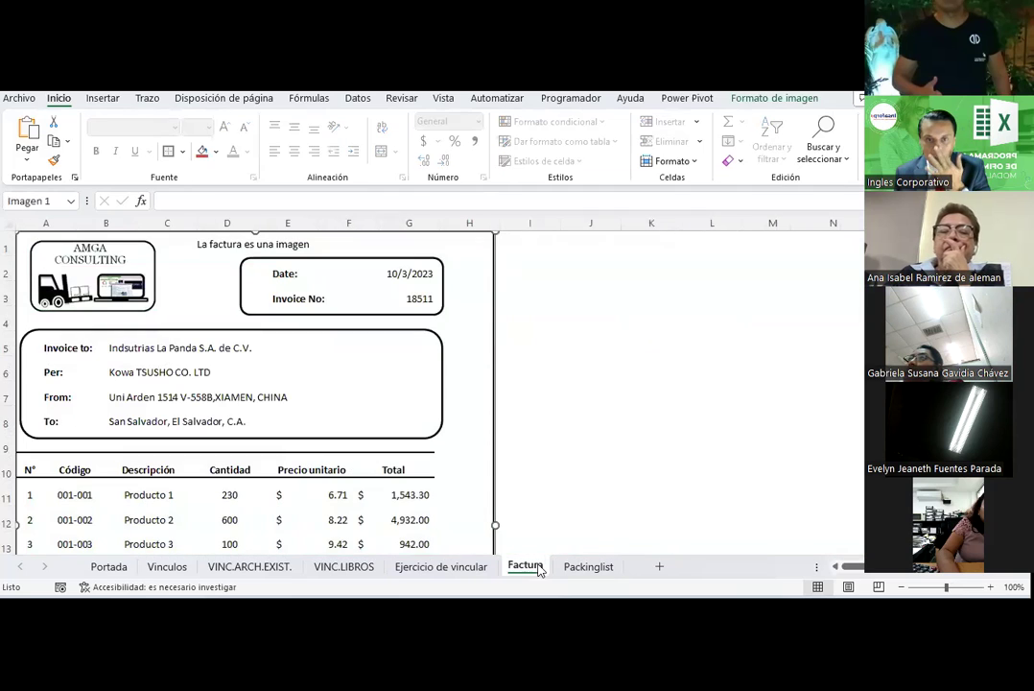
pyautogui.click(543, 258)
pyautogui.click(461, 566)
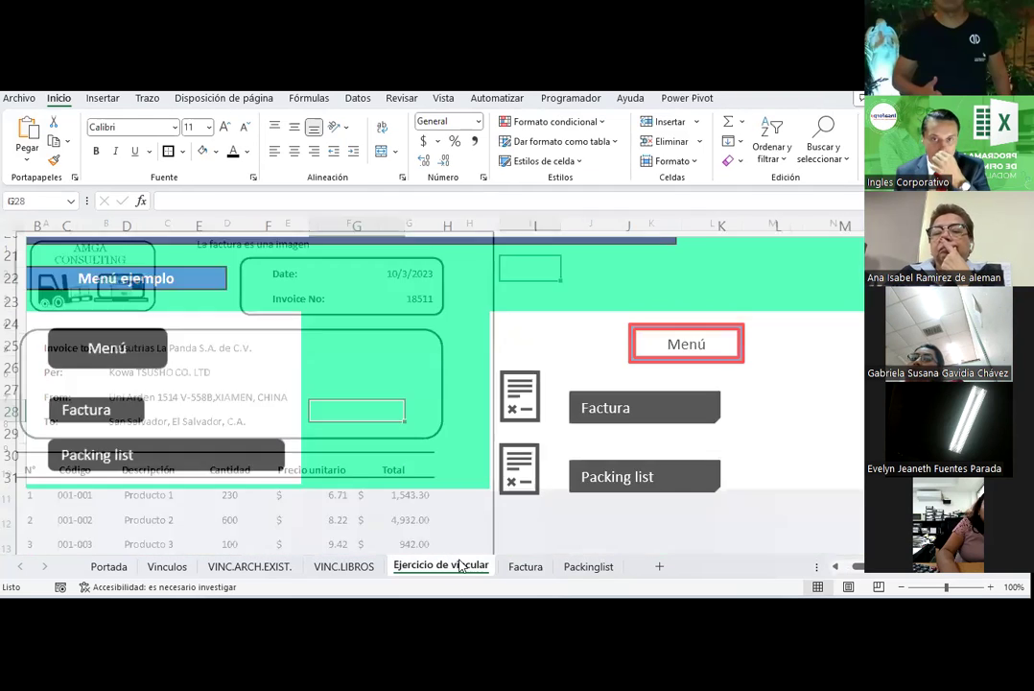
# Step: Hyperlink the Factura button to cell I2 of the Factura sheet and test it
pyautogui.rightClick(615, 408)
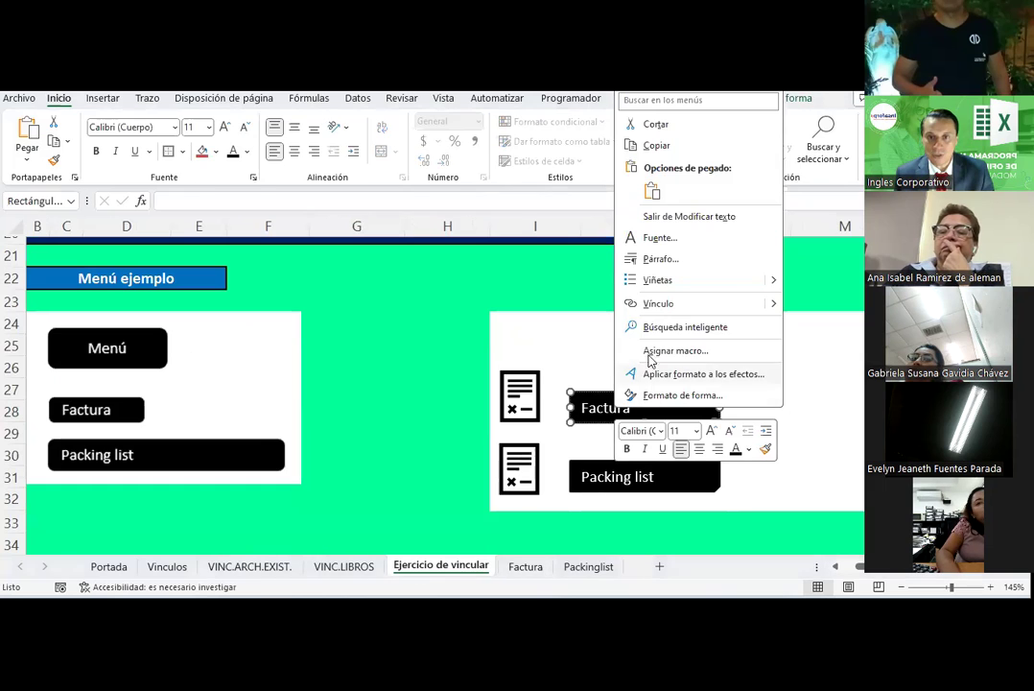
pyautogui.press('Escape')
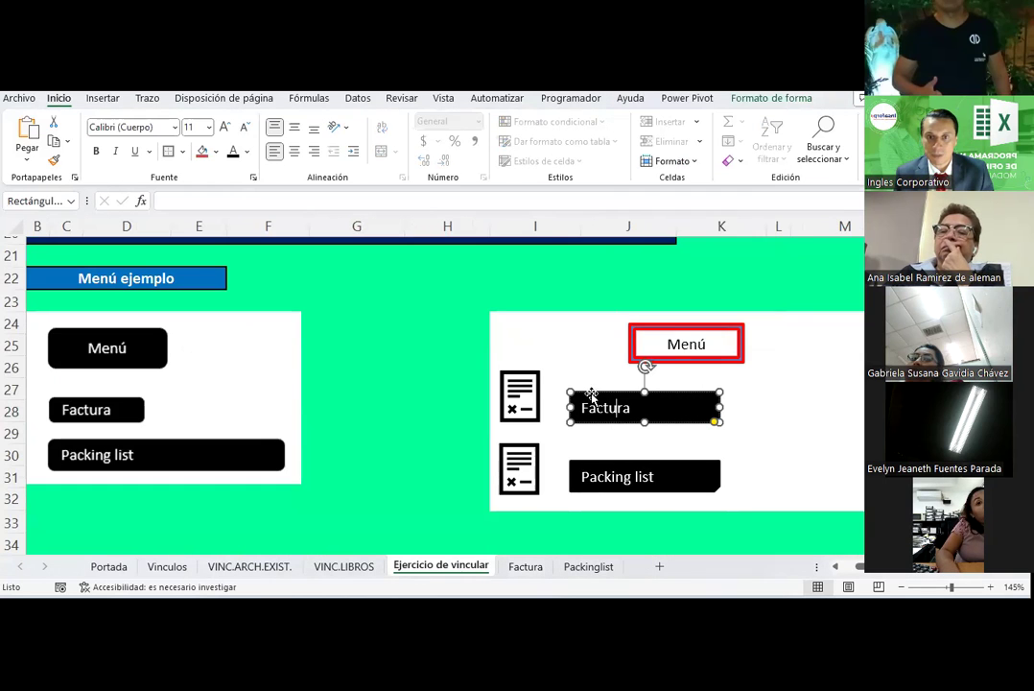
pyautogui.rightClick(591, 392)
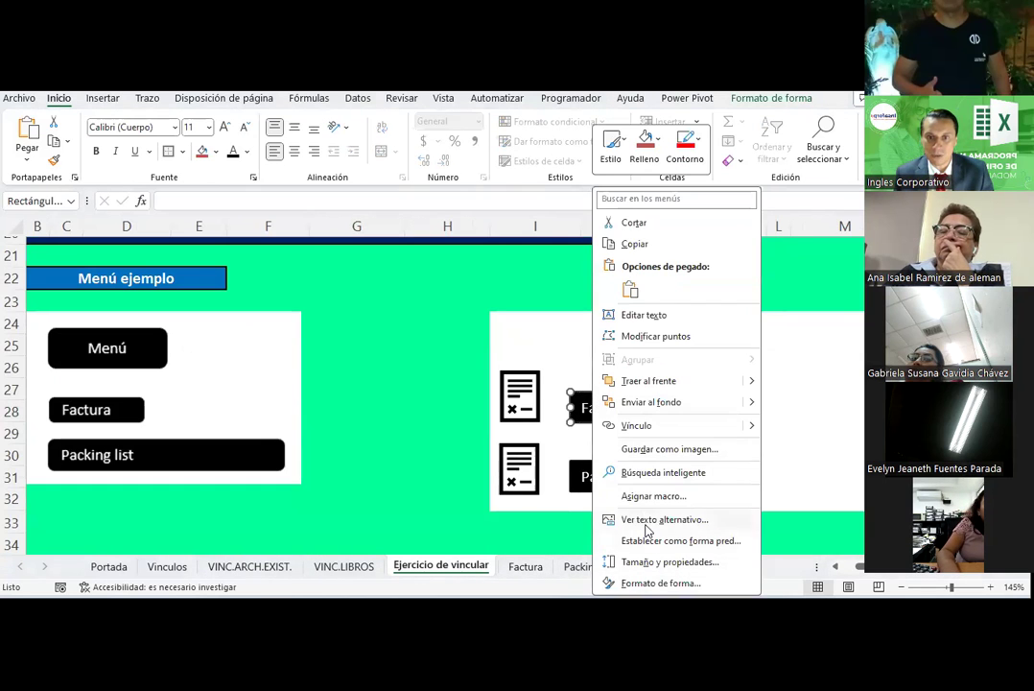
pyautogui.click(643, 427)
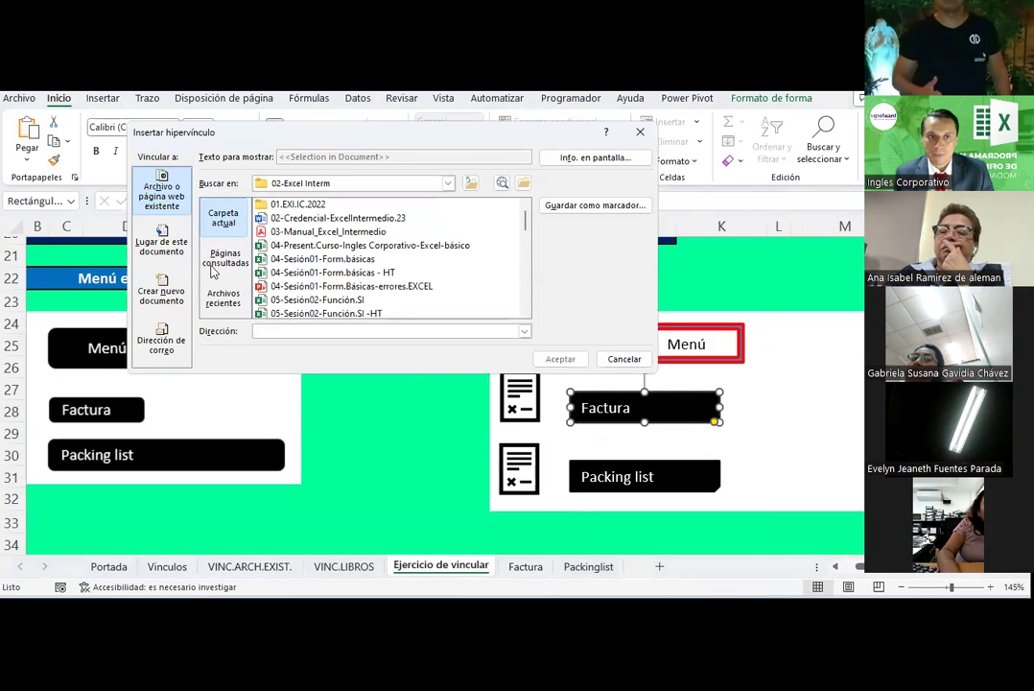
pyautogui.click(173, 252)
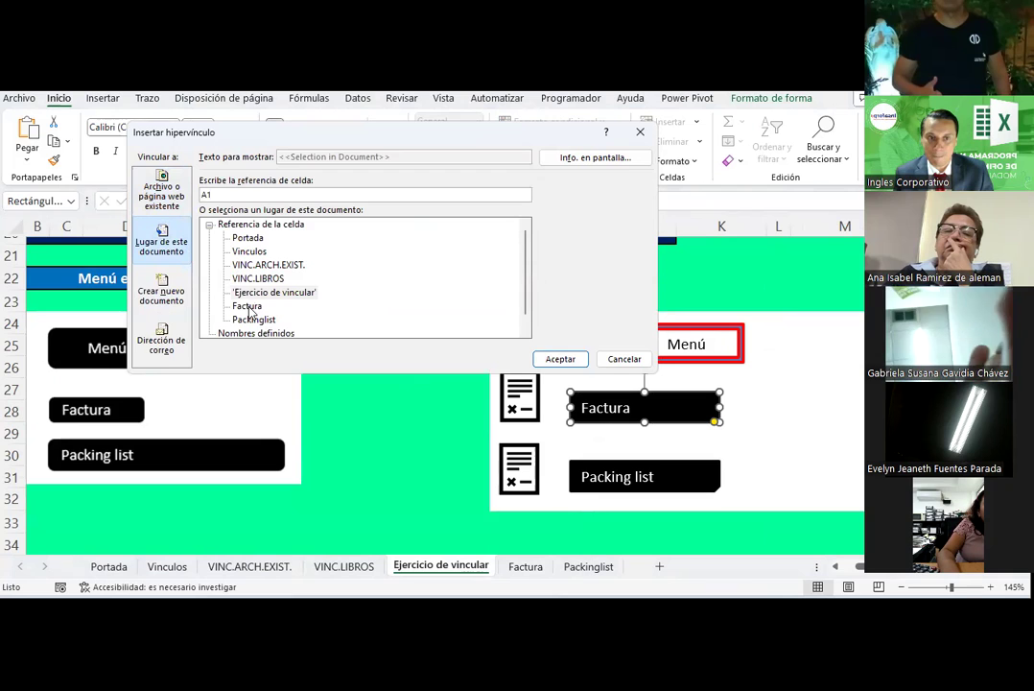
pyautogui.click(242, 307)
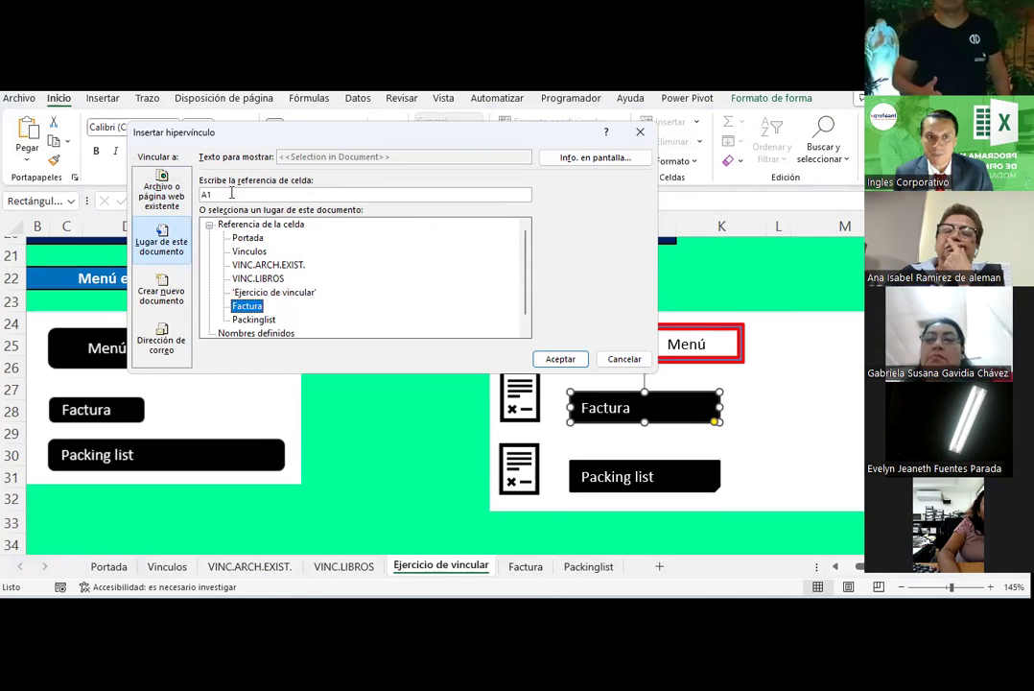
pyautogui.doubleClick(199, 195)
pyautogui.write('i2')
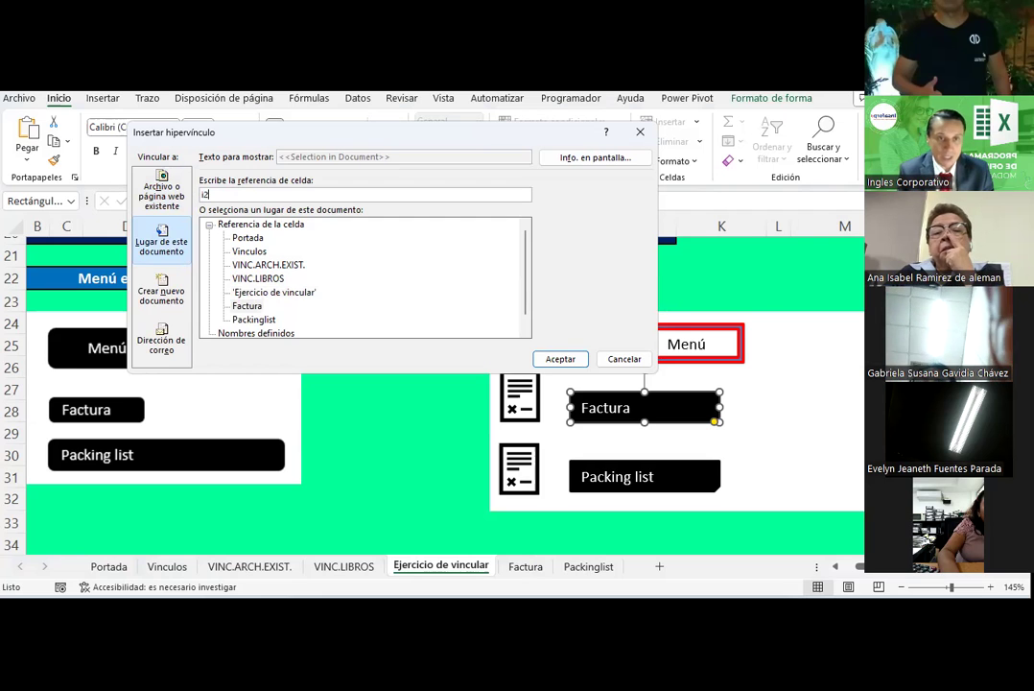
pyautogui.click(562, 359)
pyautogui.click(393, 373)
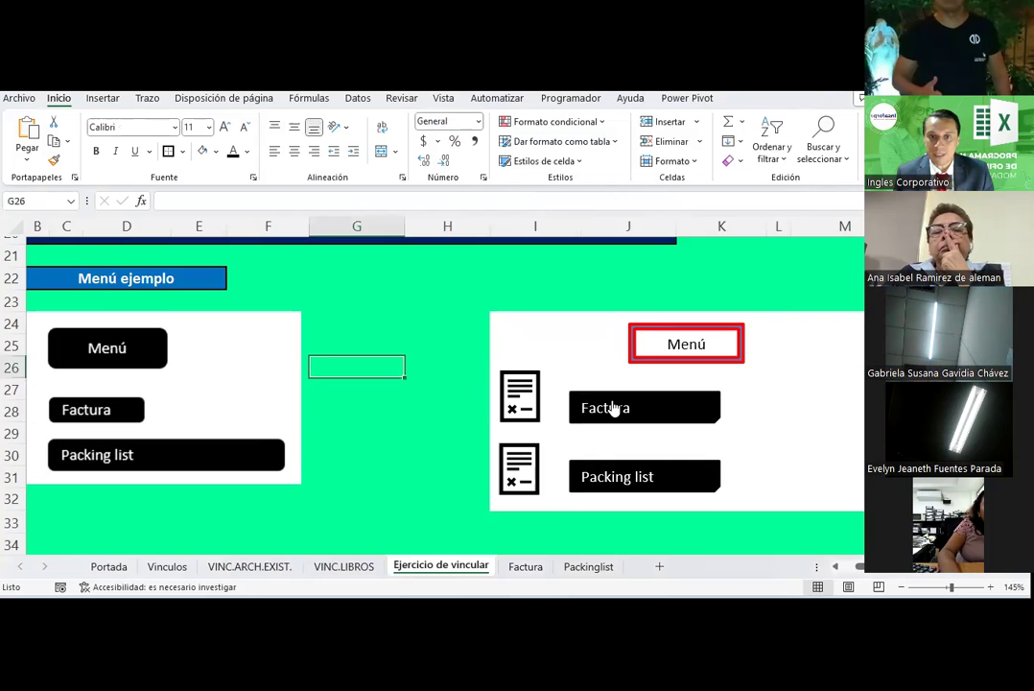
pyautogui.click(615, 408)
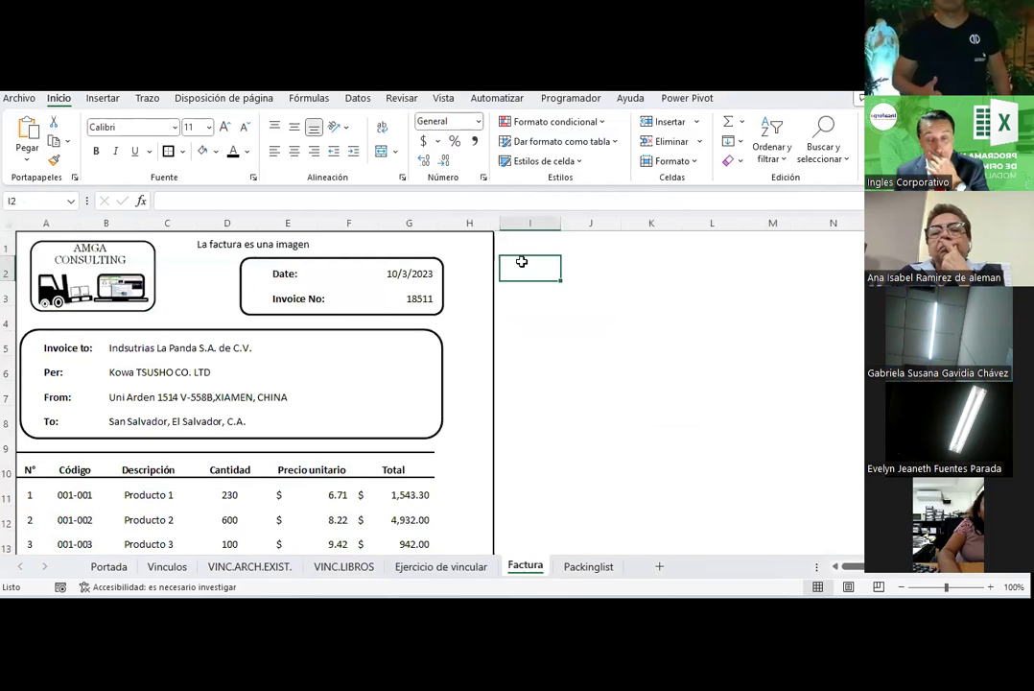
# Step: Draw a rounded rectangle shape over cells K2 to L3 on the Factura sheet
pyautogui.scroll(-4, 446, 329)
pyautogui.scroll(-1, 446, 329)
pyautogui.scroll(5, 446, 331)
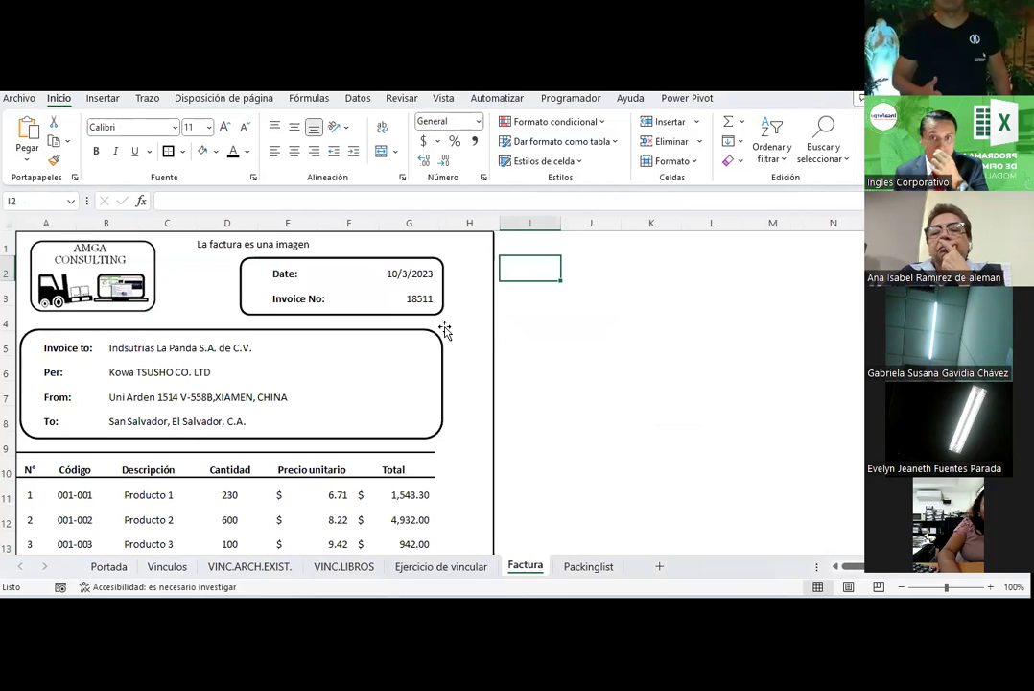
pyautogui.click(650, 274)
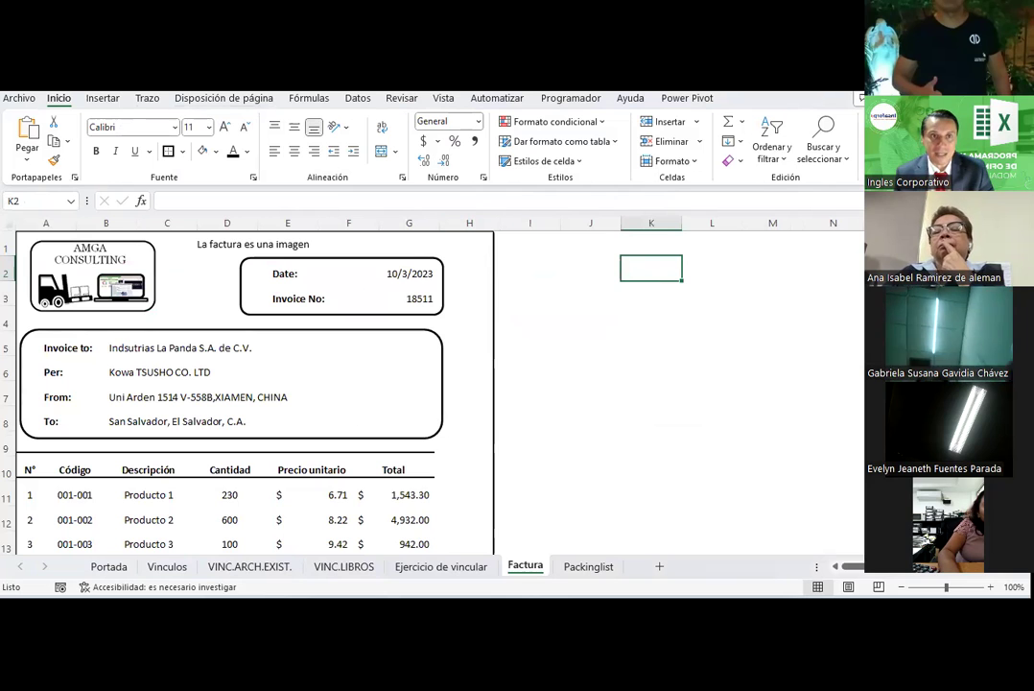
pyautogui.click(103, 98)
pyautogui.click(202, 139)
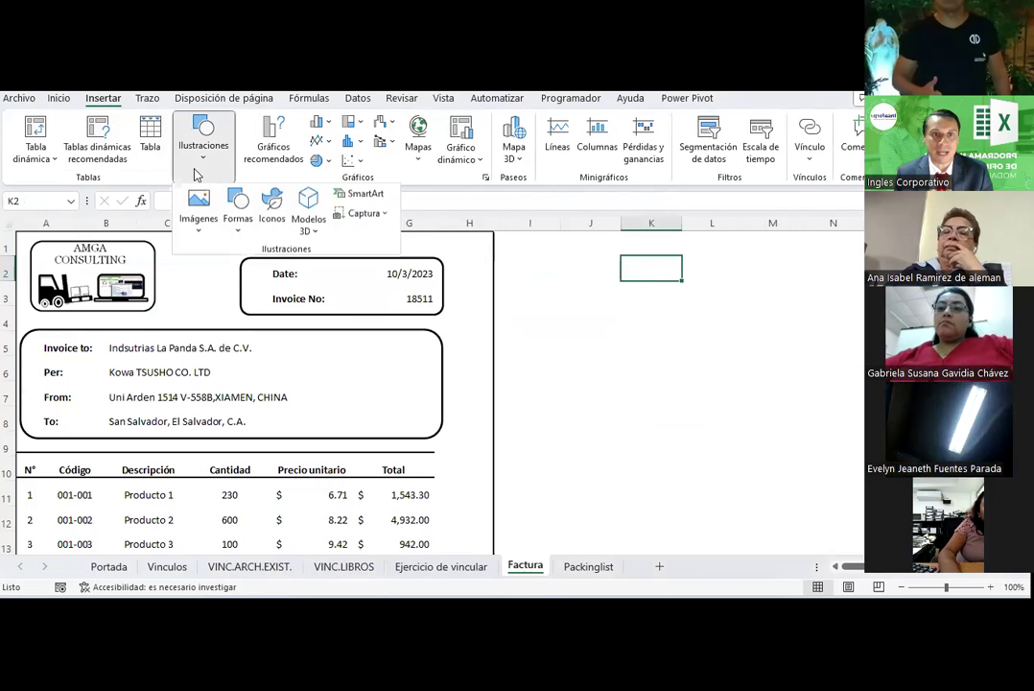
pyautogui.click(238, 215)
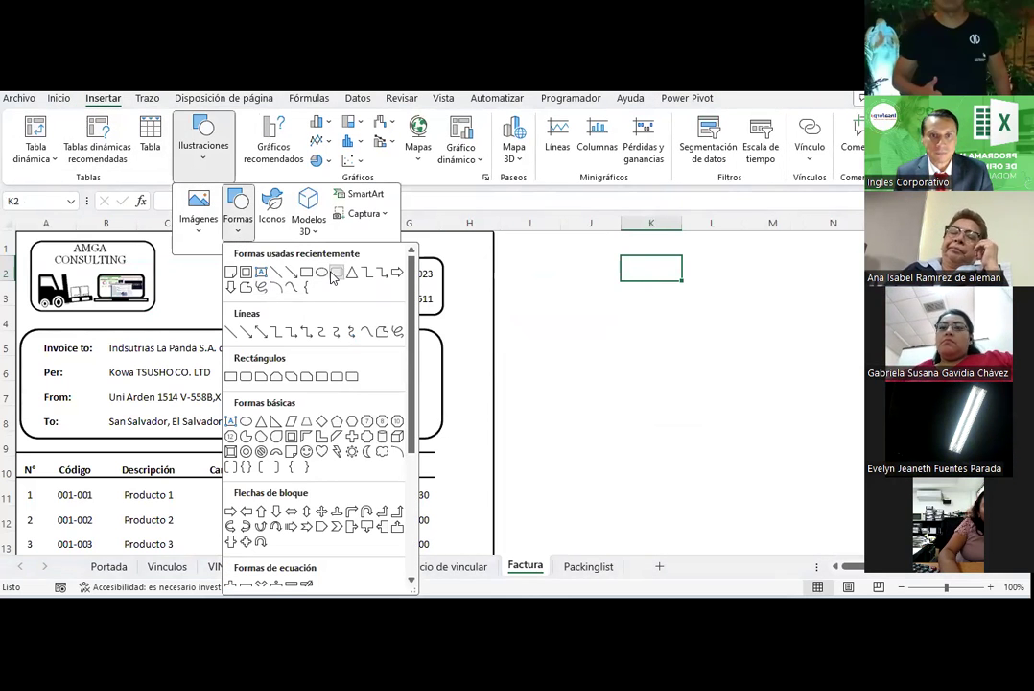
pyautogui.click(322, 273)
pyautogui.moveTo(620, 254); pyautogui.dragTo(705, 279)
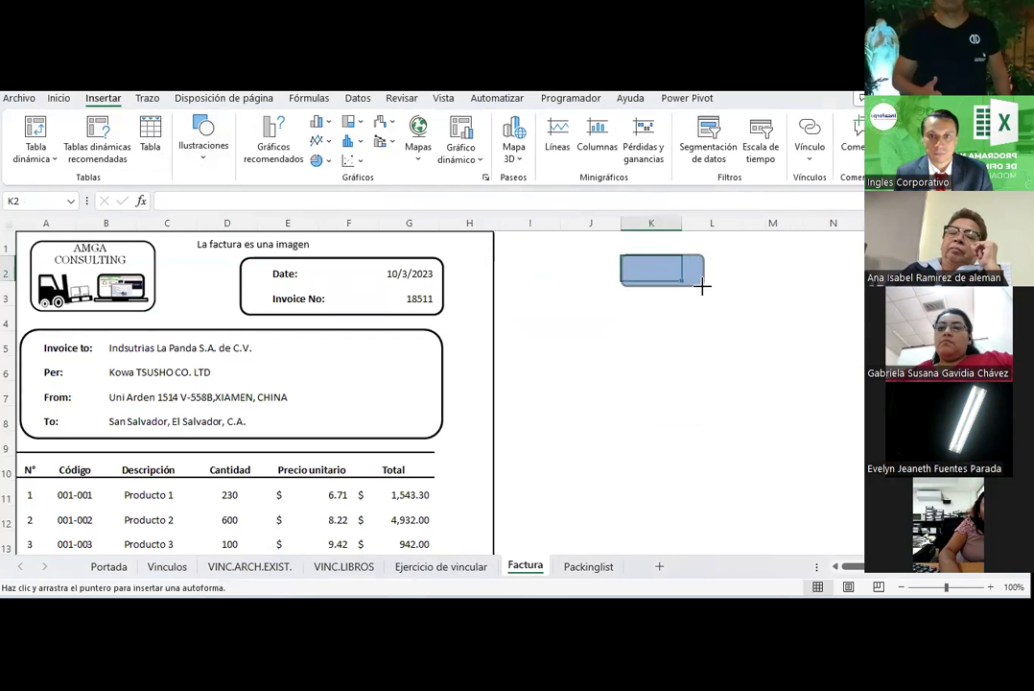
# Step: Apply a black style to the new rectangle shape
pyautogui.click(287, 140)
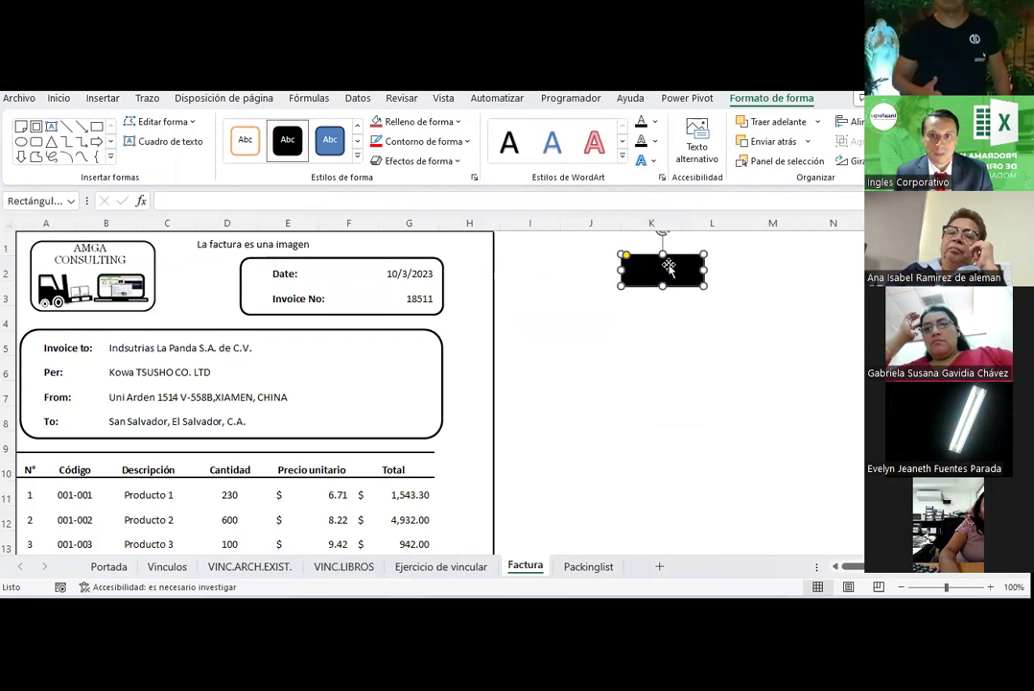
pyautogui.rightClick(669, 267)
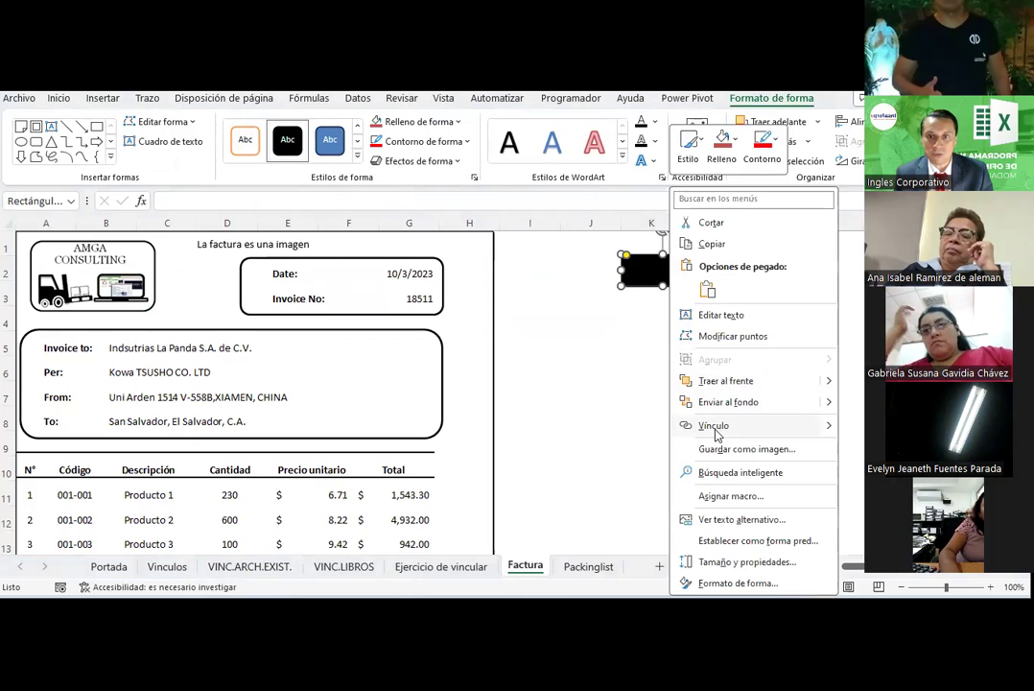
pyautogui.click(715, 431)
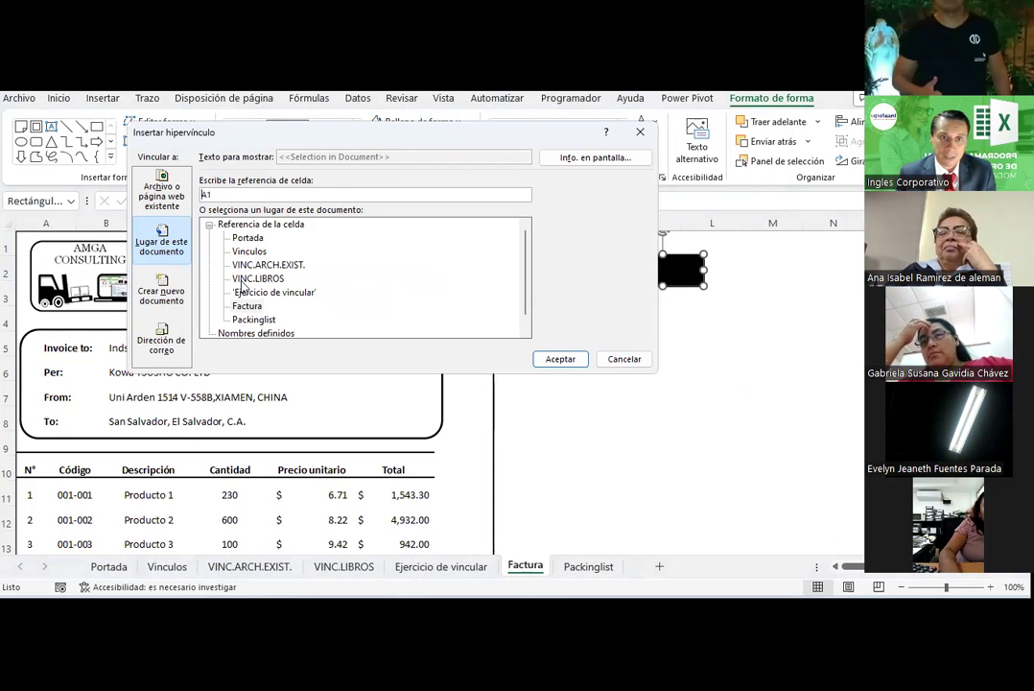
pyautogui.press('Escape')
# Step: Find cell J23 just above the Menú heading on the Ejercicio de vincular sheet
pyautogui.click(488, 568)
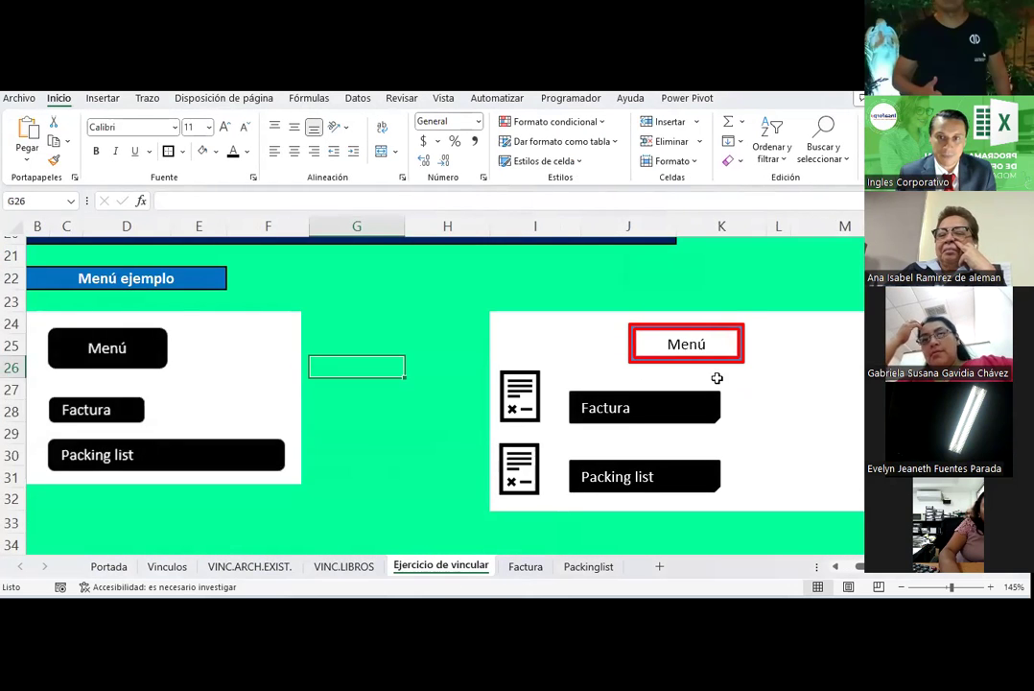
pyautogui.click(710, 344)
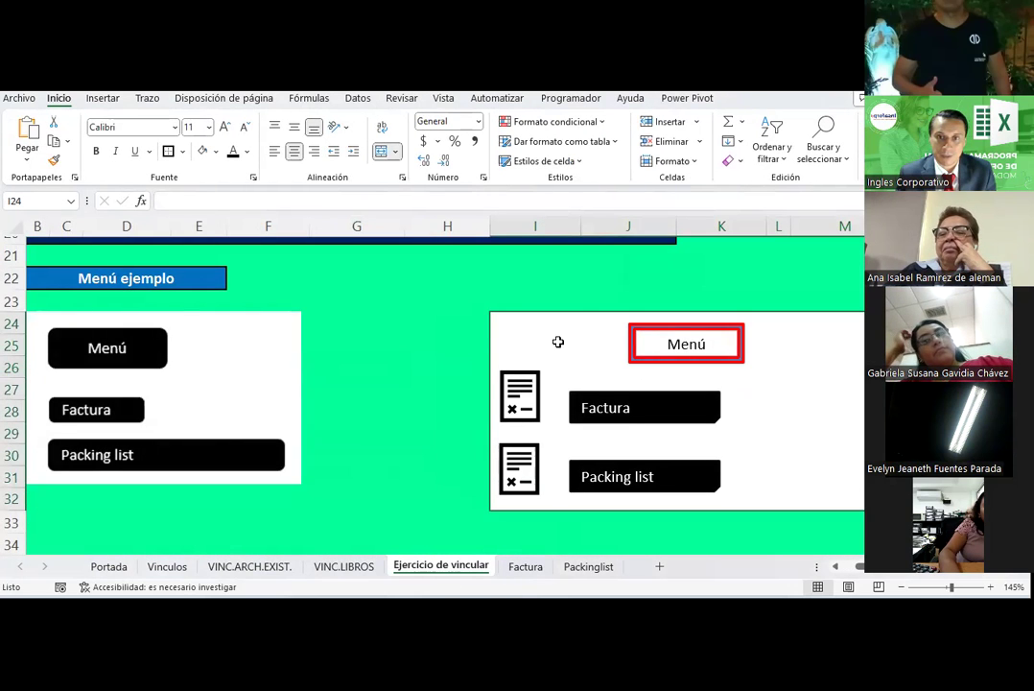
pyautogui.click(643, 297)
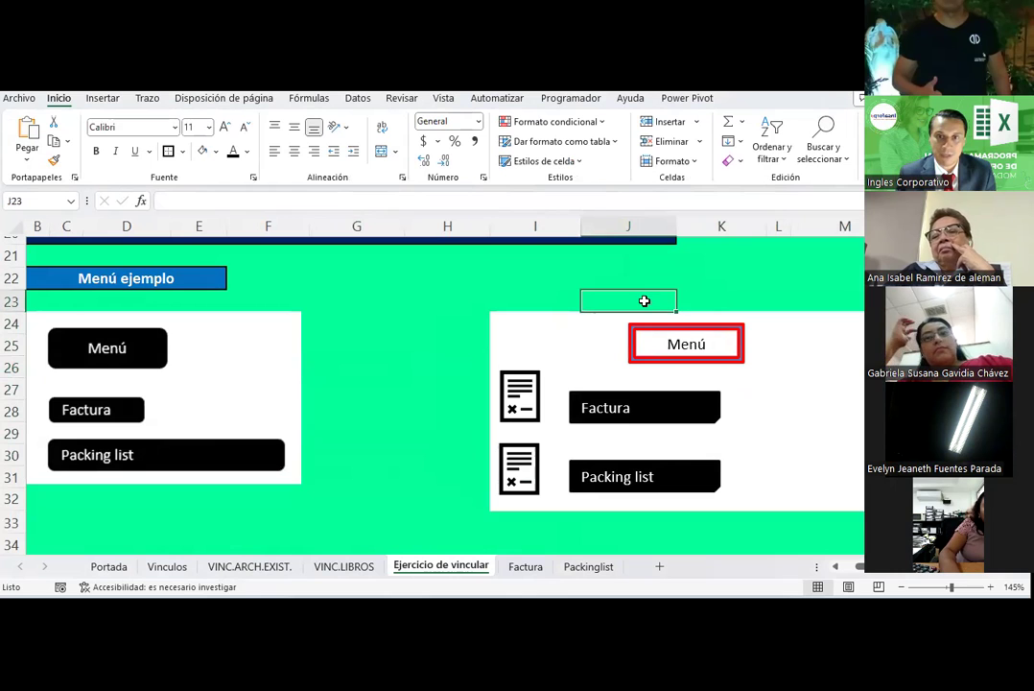
pyautogui.click(526, 567)
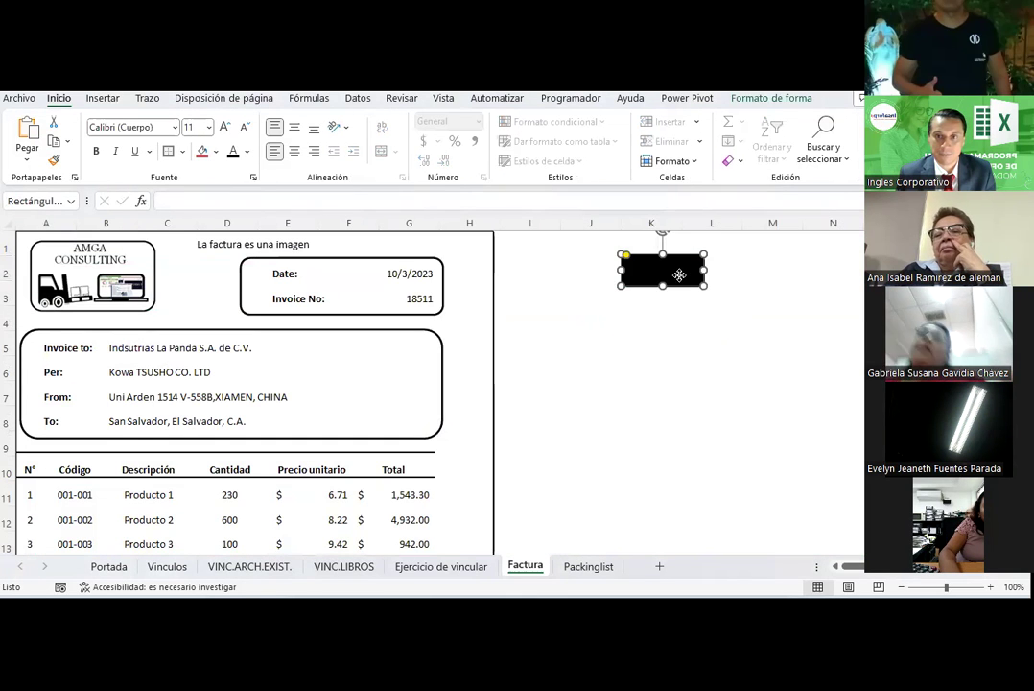
# Step: Label the black shape 'Back to menu'
pyautogui.rightClick(683, 271)
pyautogui.click(729, 317)
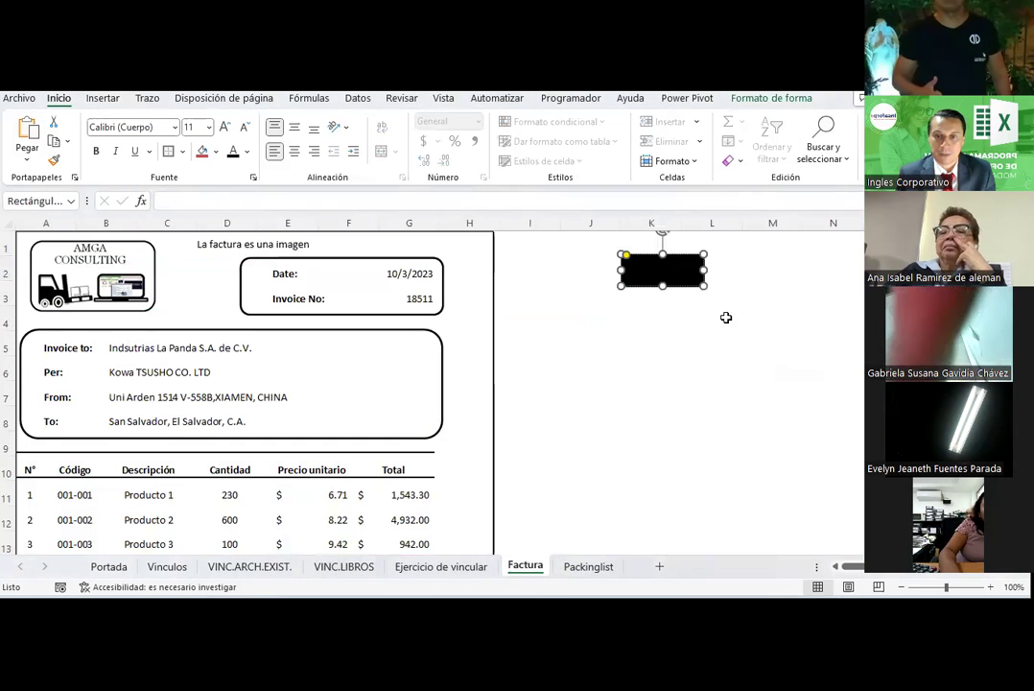
pyautogui.write('Back')
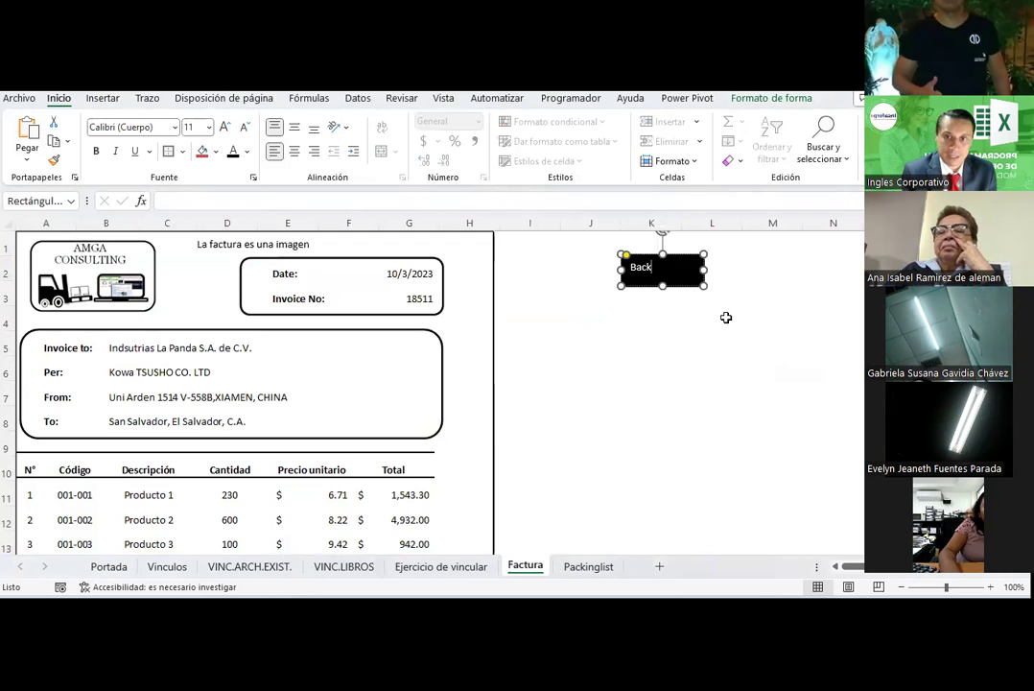
pyautogui.write(' to menu')
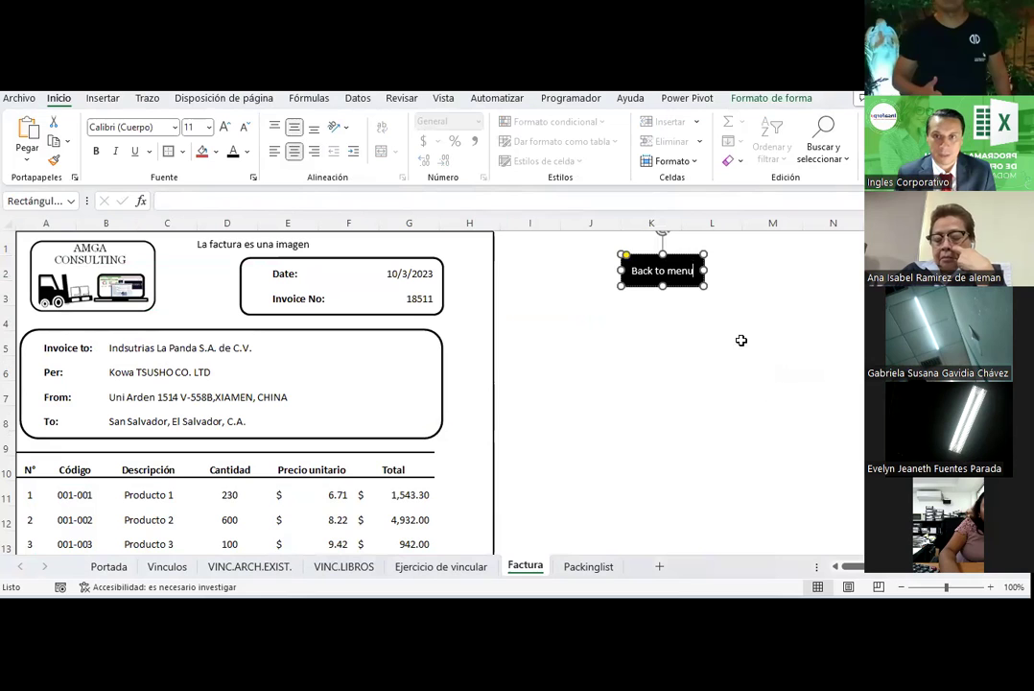
pyautogui.click(718, 338)
# Step: Hyperlink the Back to menu button to cell J23
pyautogui.rightClick(686, 265)
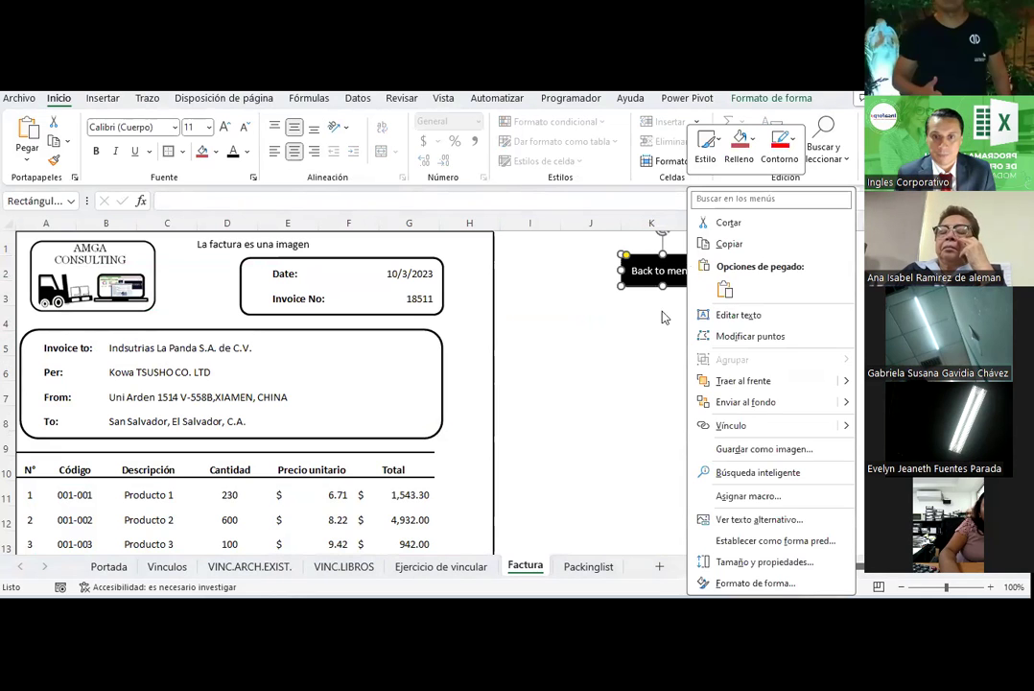
pyautogui.click(469, 565)
pyautogui.click(524, 566)
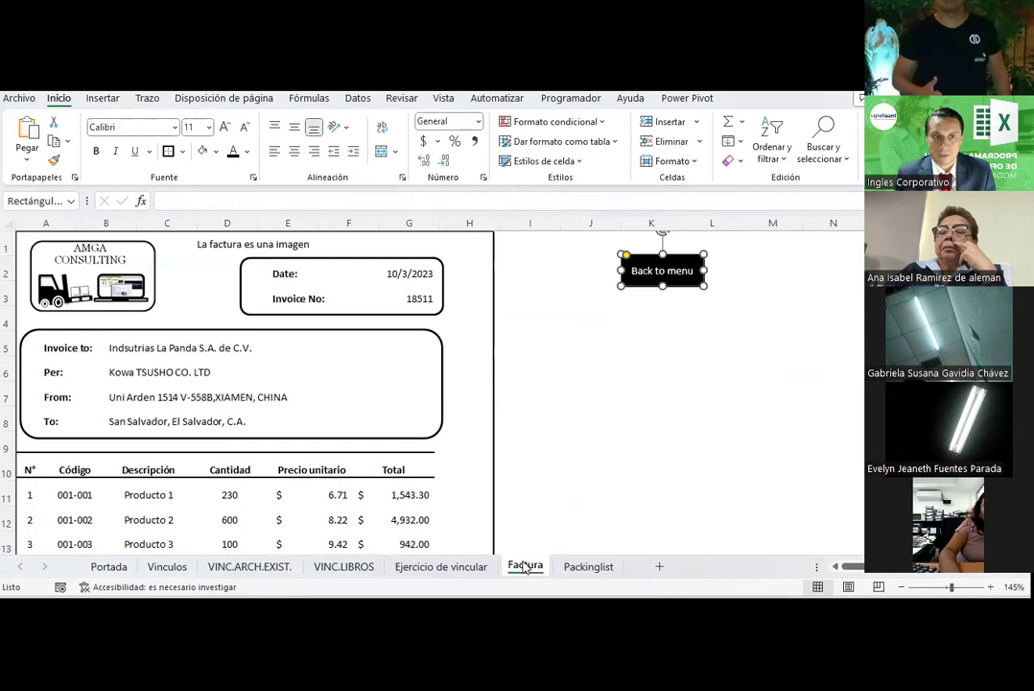
pyautogui.click(638, 261)
pyautogui.rightClick(637, 259)
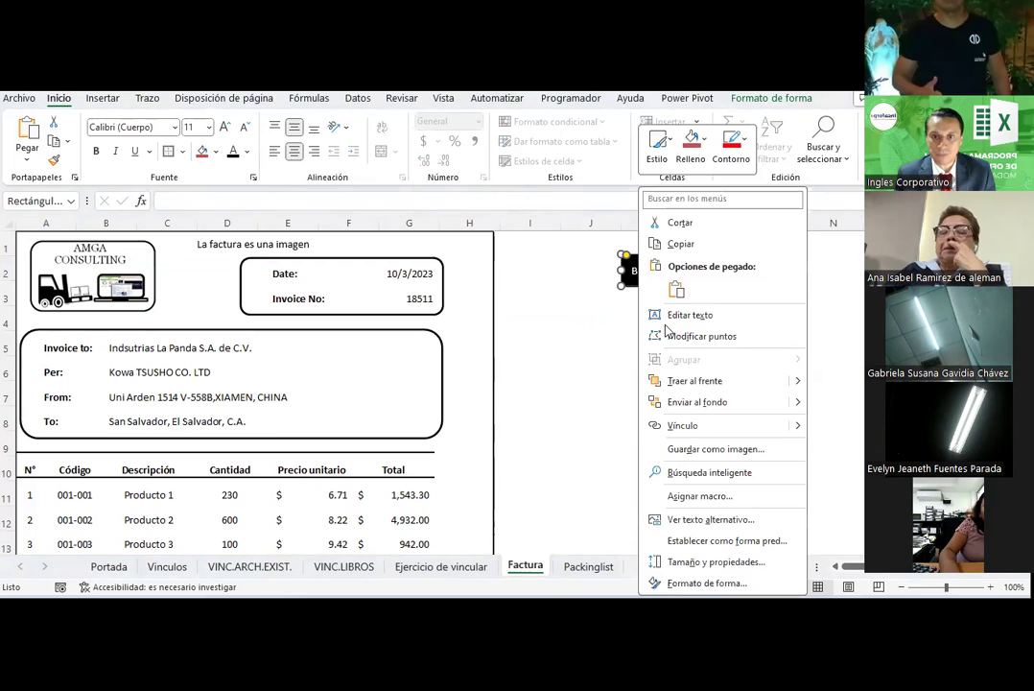
pyautogui.click(683, 426)
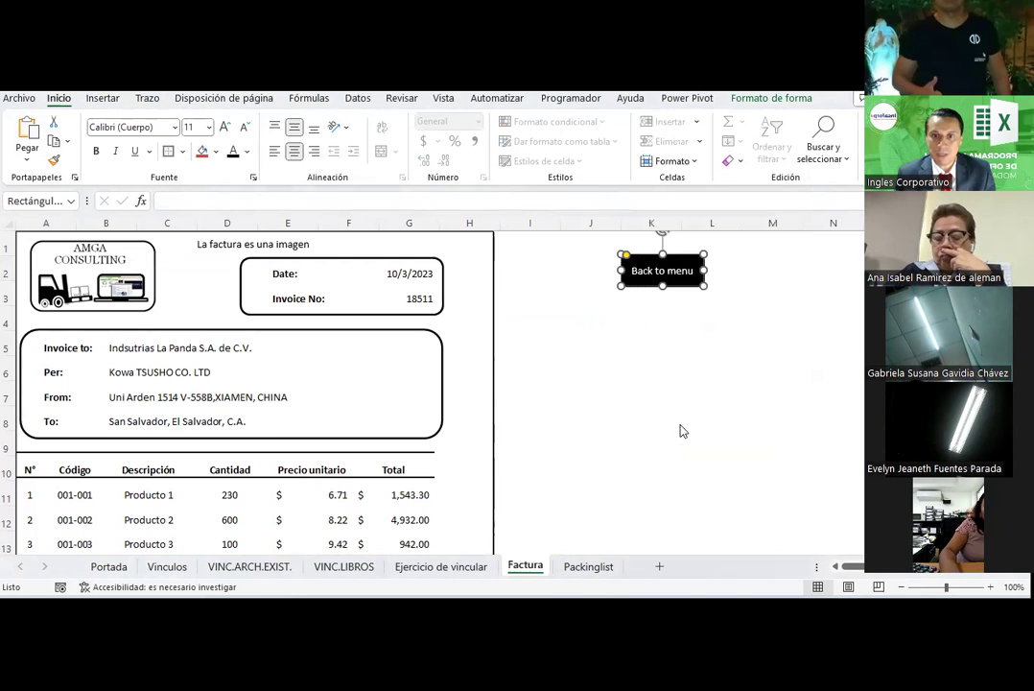
pyautogui.press('BackSpace')
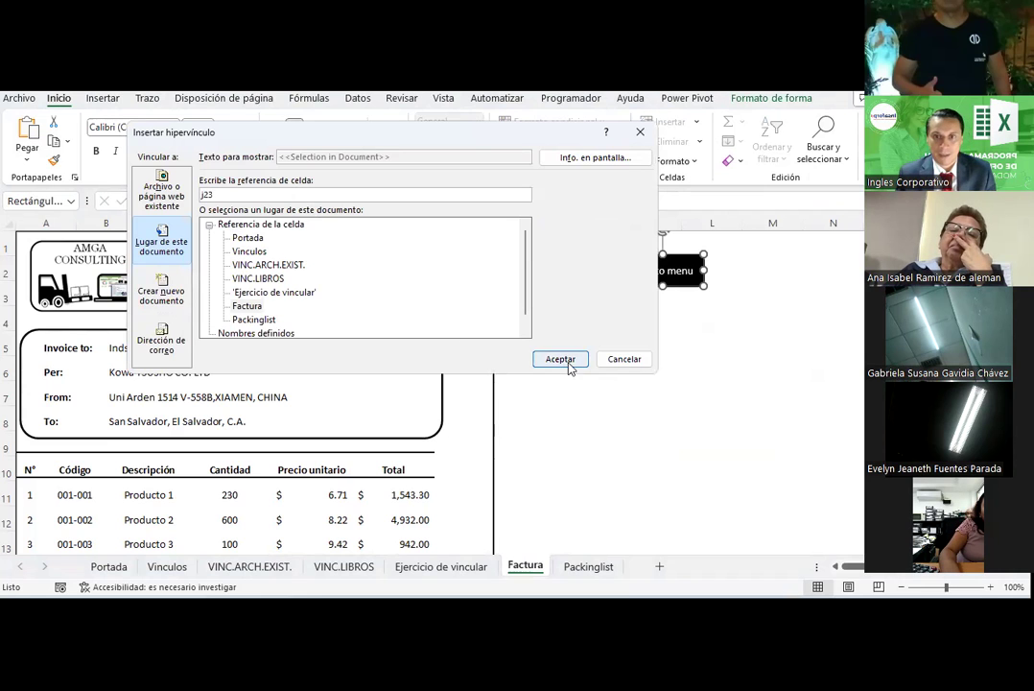
pyautogui.click(562, 361)
# Step: Copy the Back to menu button
pyautogui.click(673, 347)
pyautogui.rightClick(687, 266)
pyautogui.press('Escape')
pyautogui.scroll(-3, 641, 413)
pyautogui.scroll(-2, 649, 453)
# Step: Paste a second Back to menu button at K24 beside the invoice footer
pyautogui.click(649, 440)
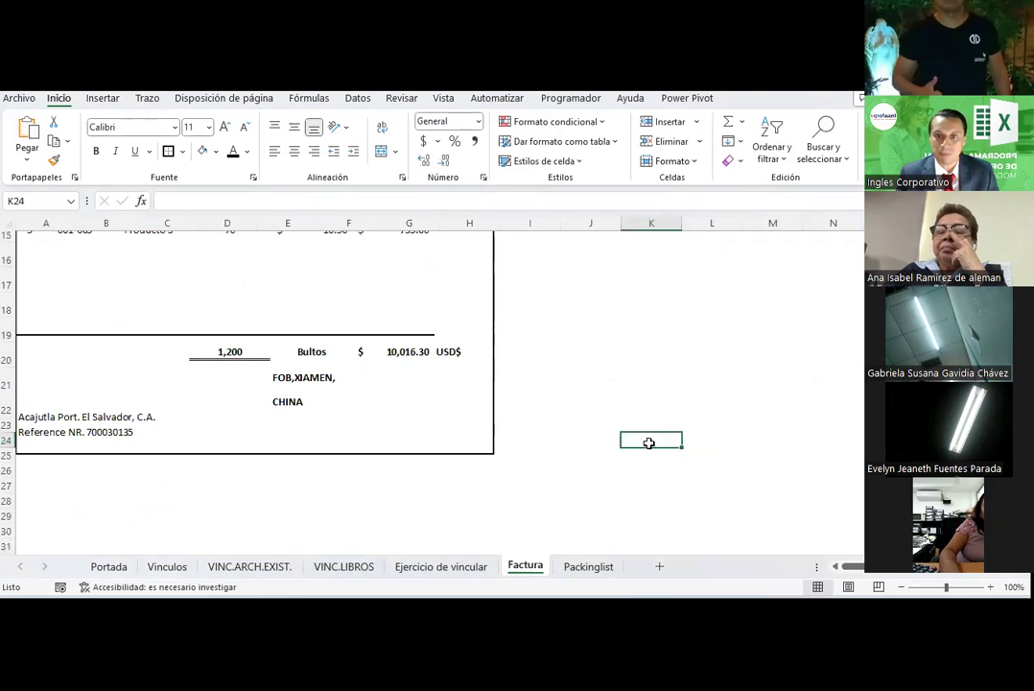
pyautogui.hotkey('ctrl', 'v')
pyautogui.moveTo(691, 446); pyautogui.dragTo(700, 426)
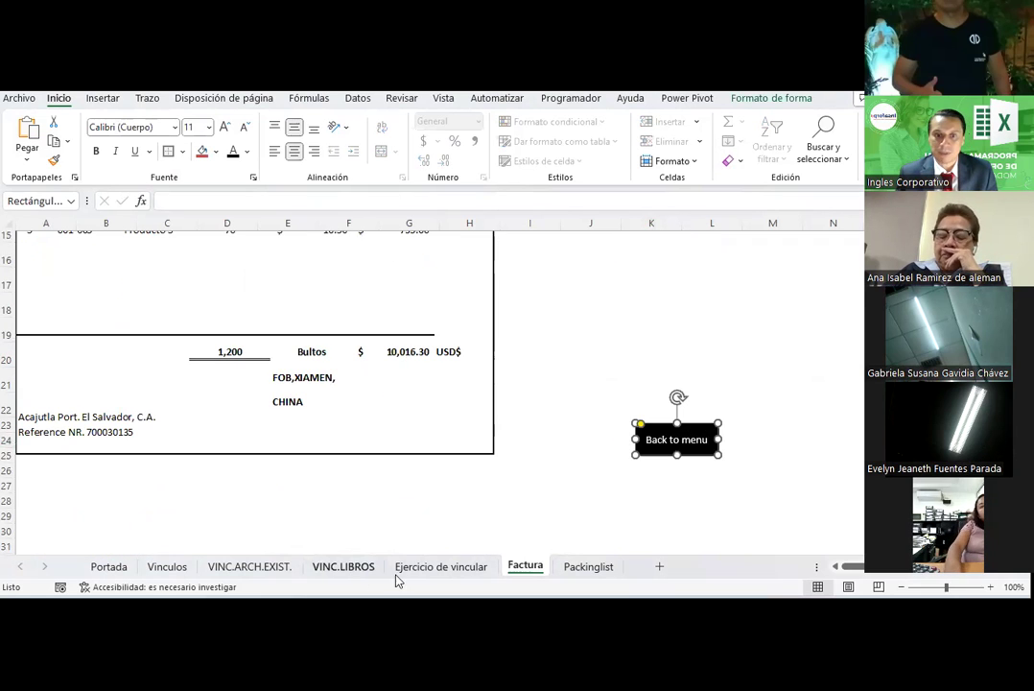
pyautogui.click(731, 492)
# Step: Relink the lower button to the 'Ejercicio de vincular' sheet and test it
pyautogui.click(700, 446)
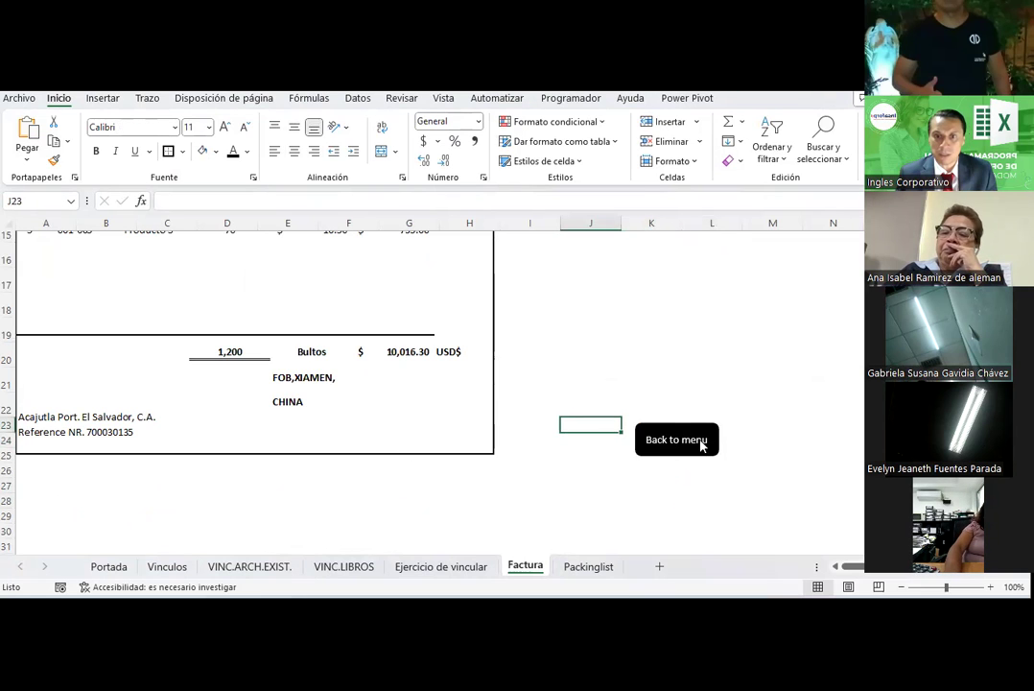
pyautogui.rightClick(701, 446)
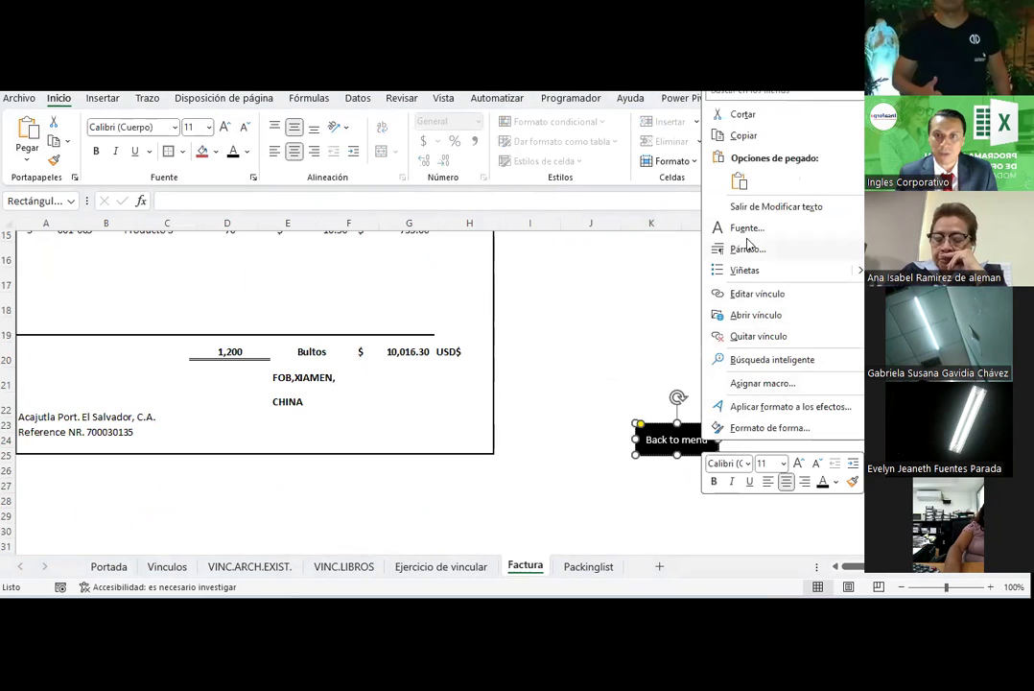
pyautogui.click(754, 294)
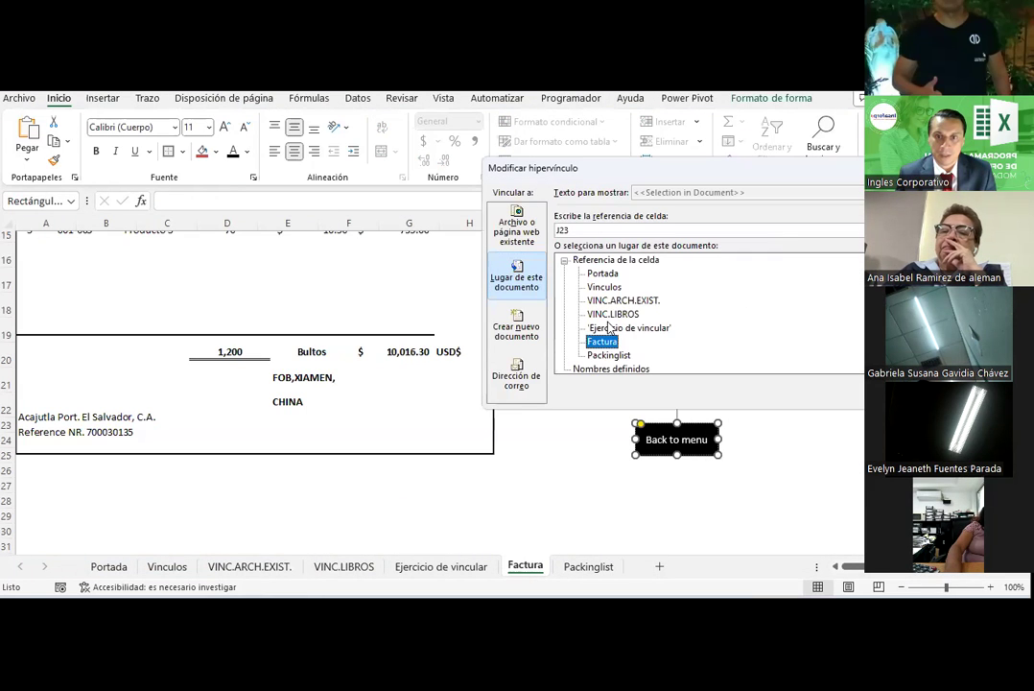
pyautogui.click(607, 328)
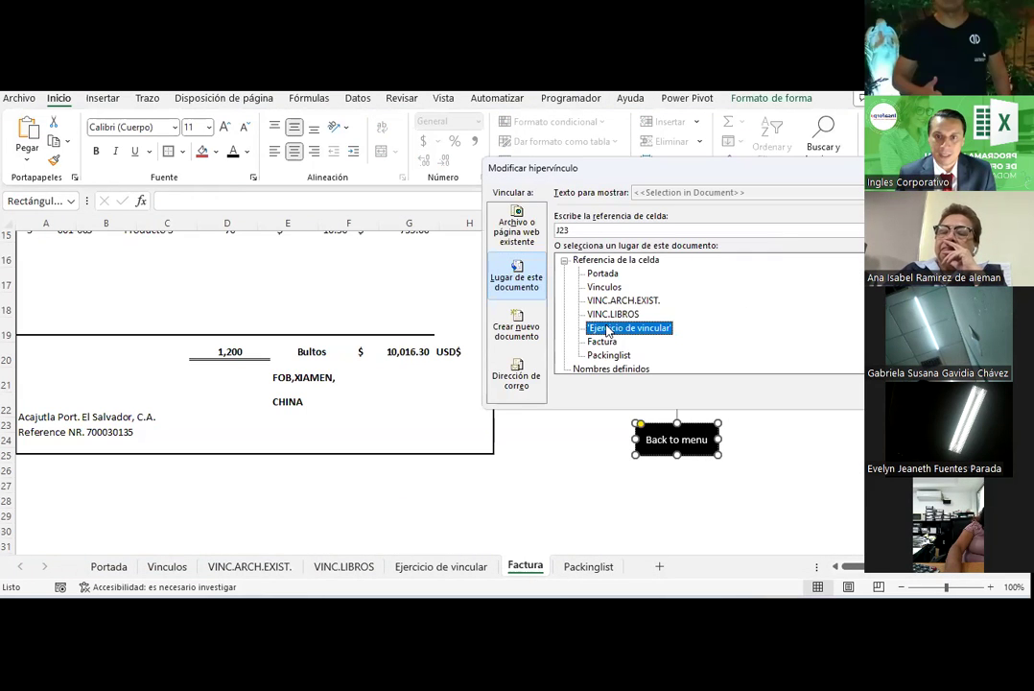
pyautogui.press('Return')
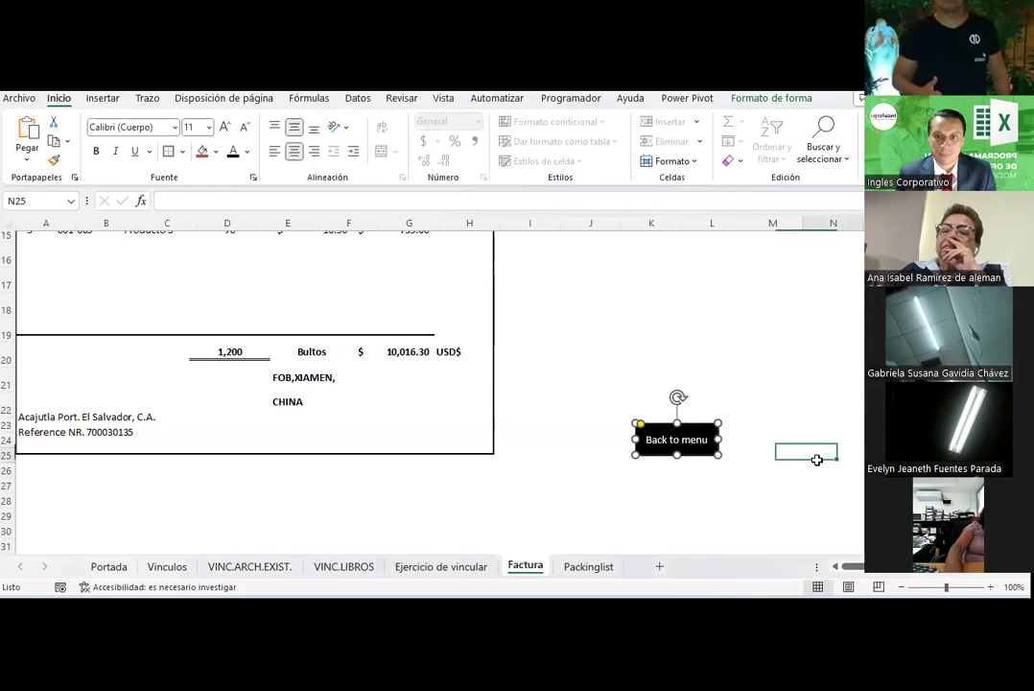
pyautogui.click(680, 437)
pyautogui.click(623, 411)
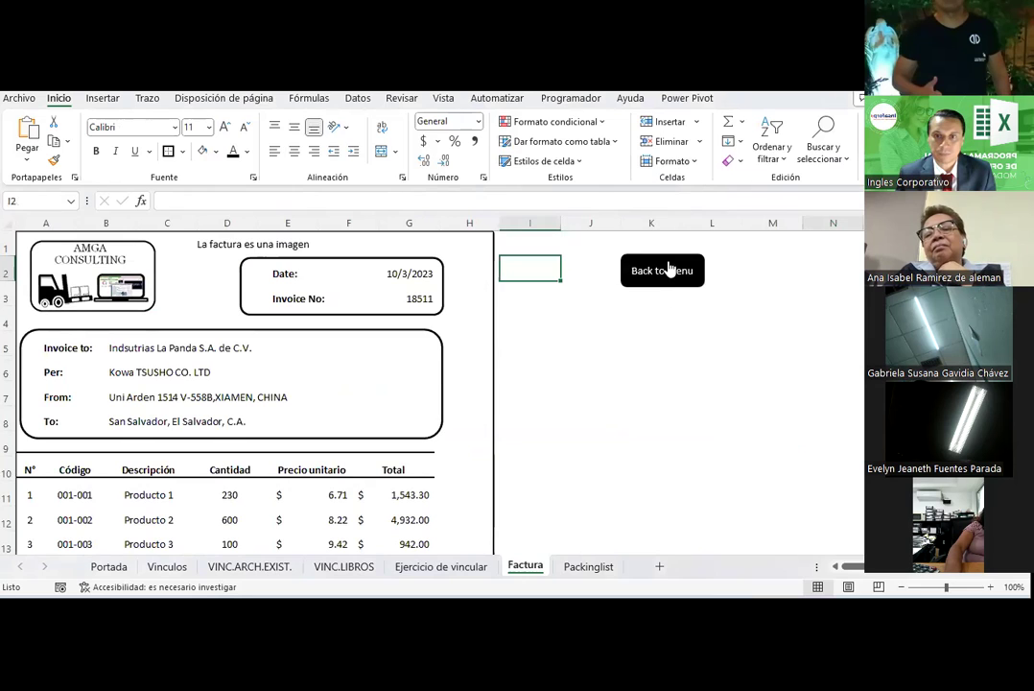
# Step: Relink the top Back to menu button to the 'Ejercicio de vincular' sheet and test it
pyautogui.rightClick(670, 270)
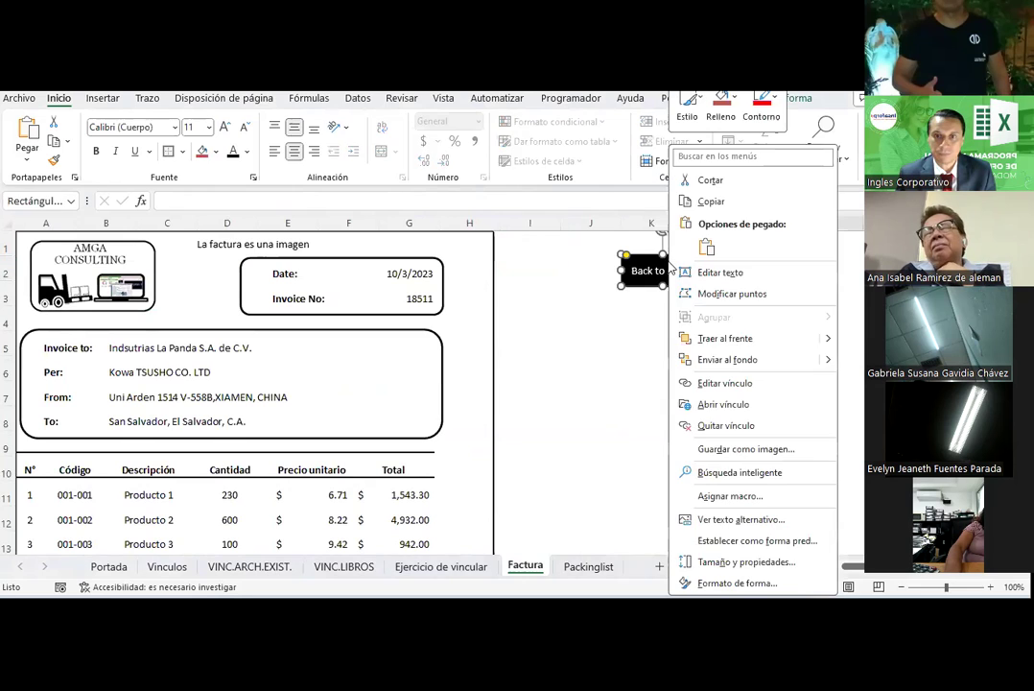
pyautogui.click(718, 383)
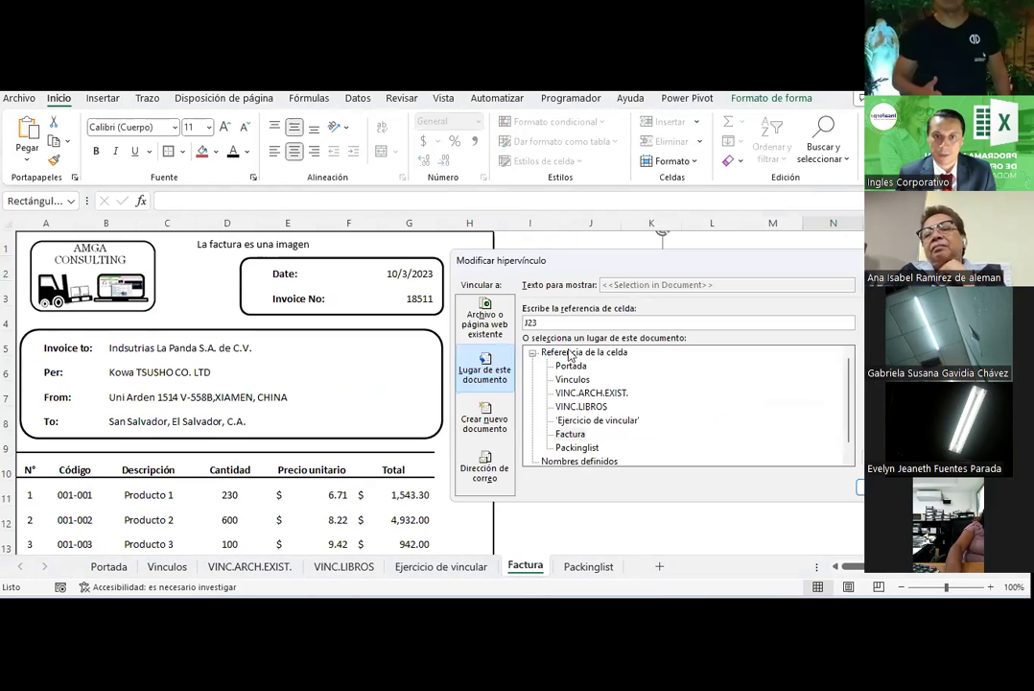
pyautogui.click(579, 422)
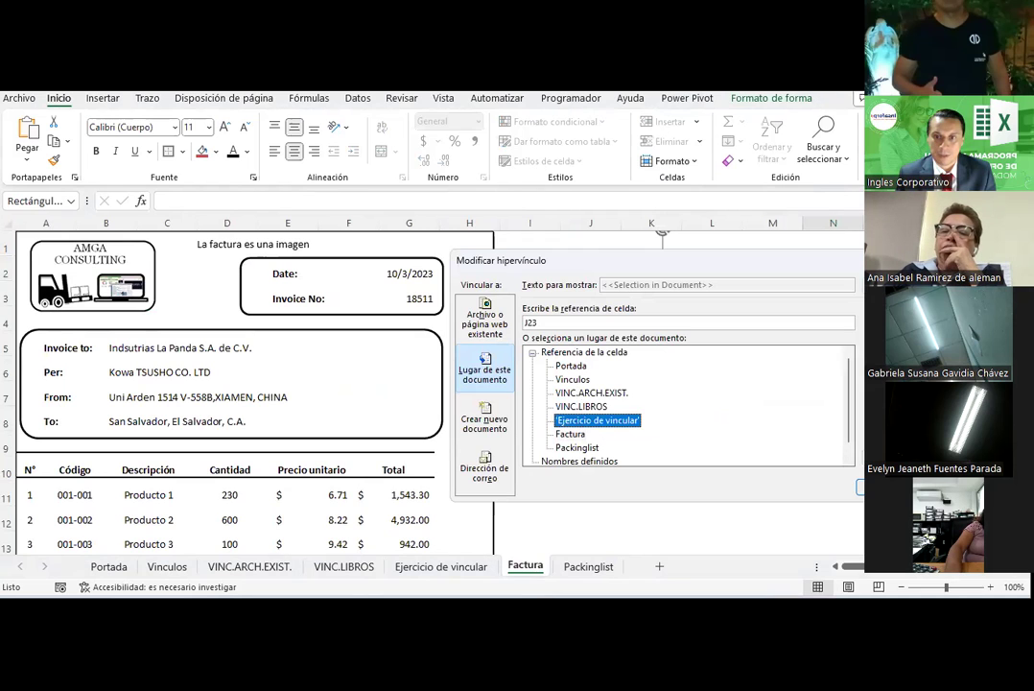
pyautogui.press('Return')
pyautogui.click(716, 417)
# Step: Follow Back to menu to the exercise sheet and select cell I23 above the menu box
pyautogui.click(638, 266)
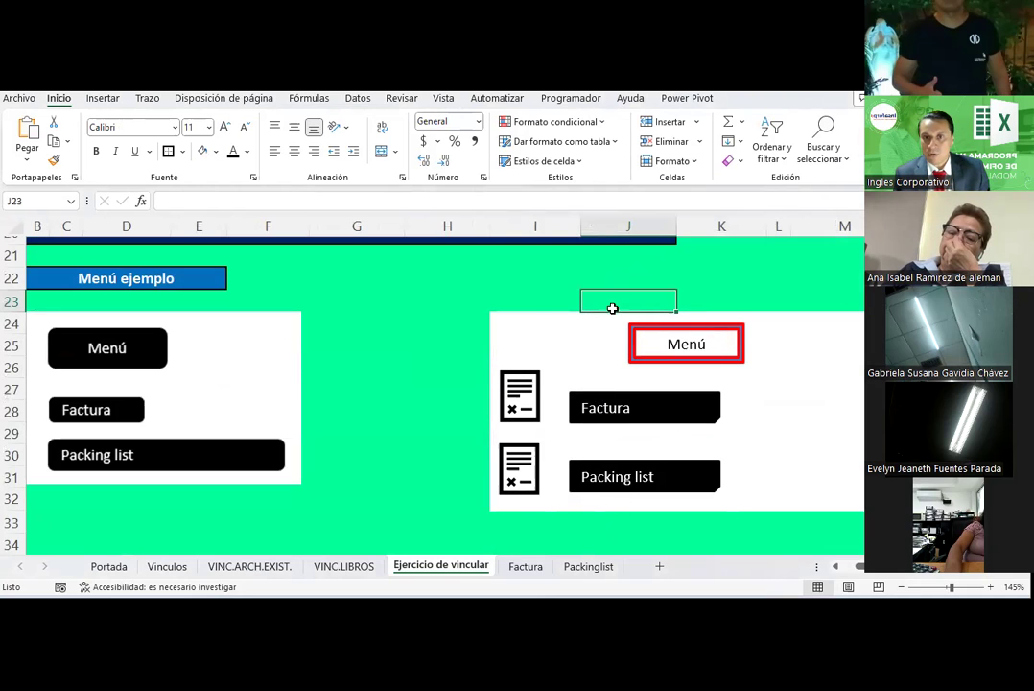
pyautogui.click(533, 317)
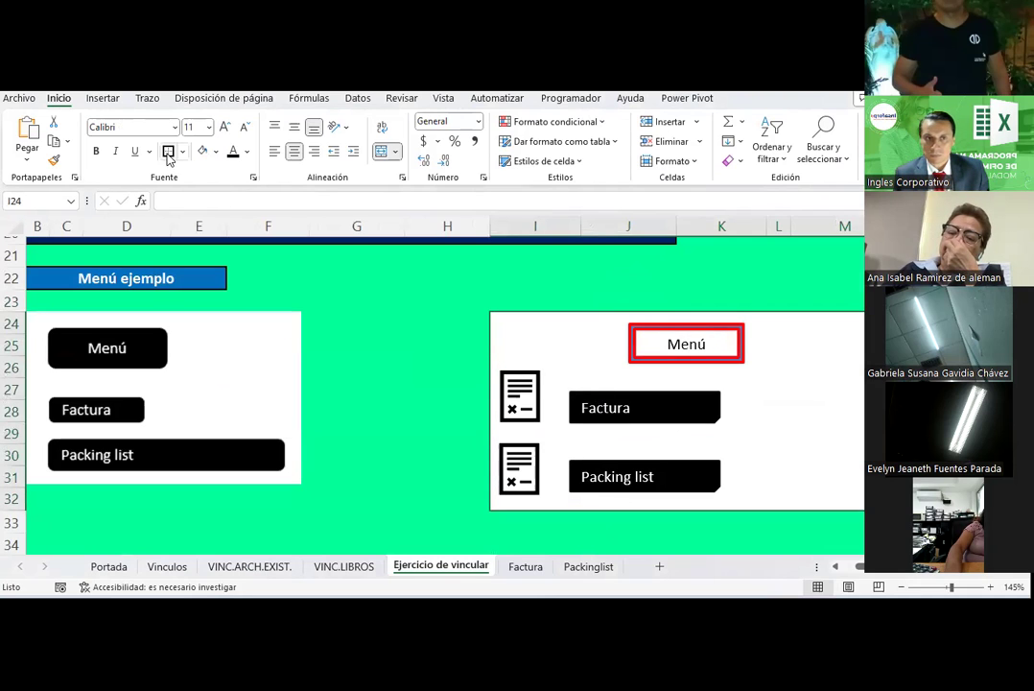
pyautogui.click(492, 298)
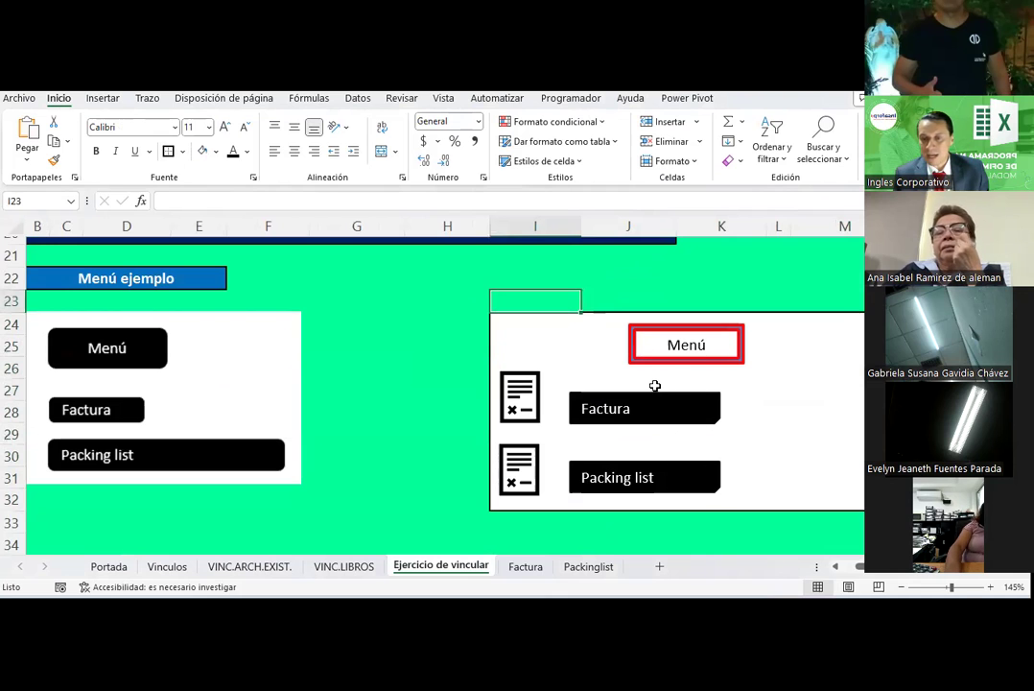
pyautogui.scroll(6, 818, 270)
pyautogui.scroll(-2, 797, 249)
pyautogui.scroll(-4, 786, 235)
# Step: Delete the narrow column L from the Ejercicio de vincular sheet
pyautogui.click(787, 236)
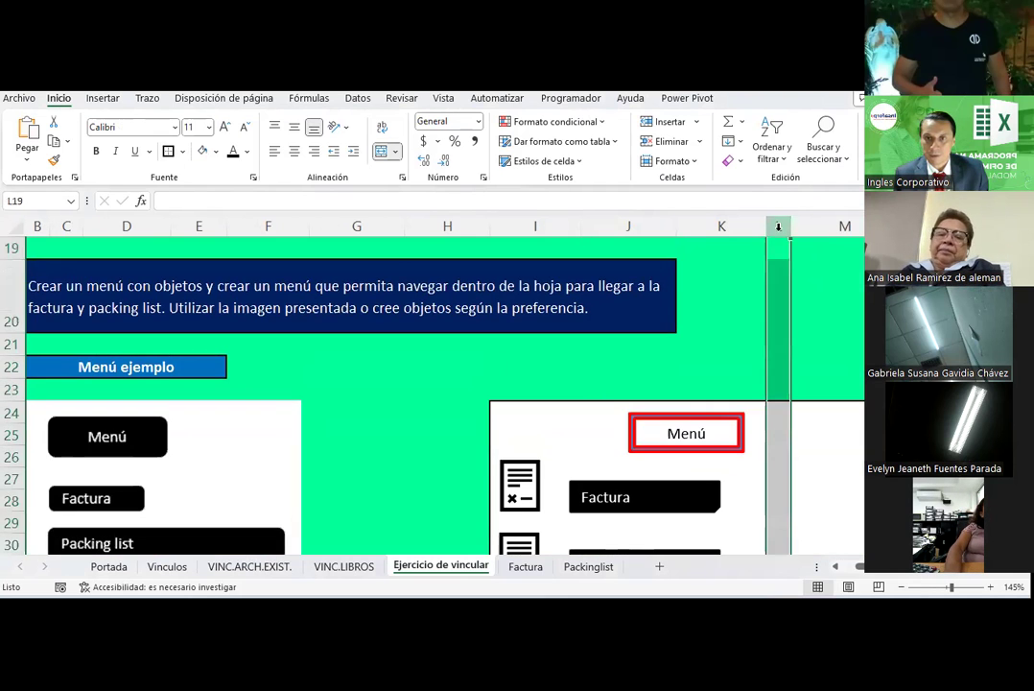
pyautogui.rightClick(785, 234)
pyautogui.click(824, 403)
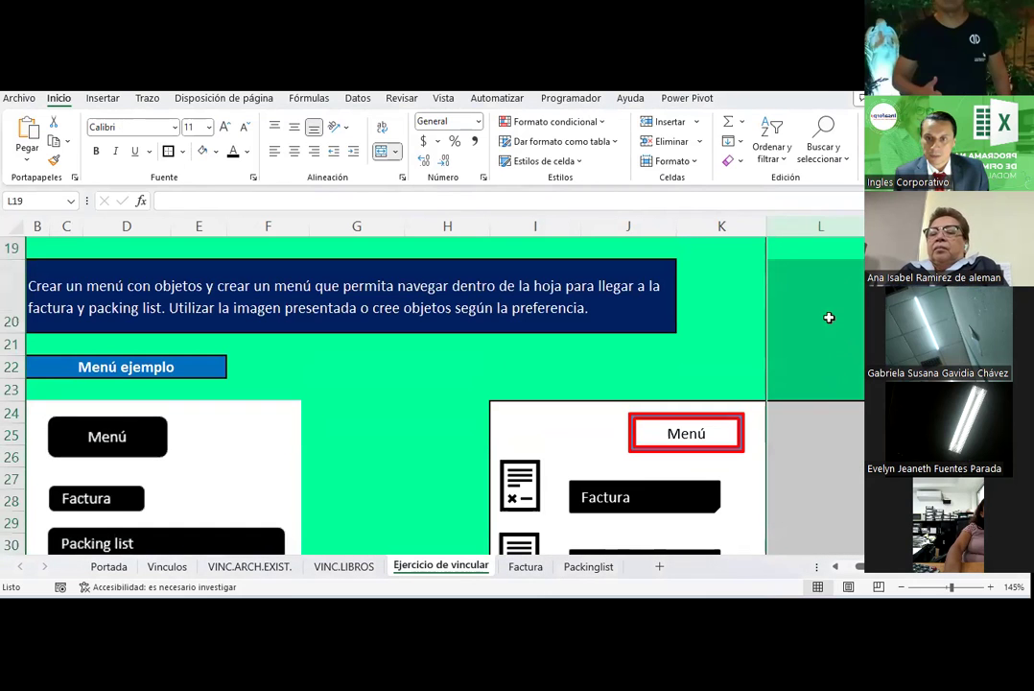
pyautogui.click(797, 290)
pyautogui.scroll(-2, 662, 403)
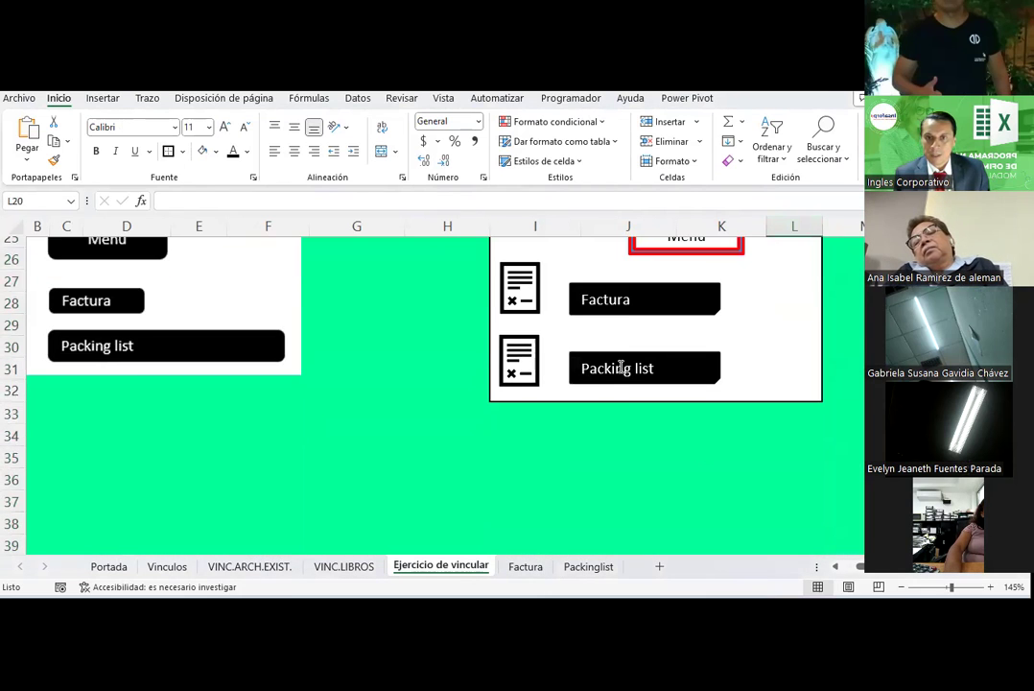
# Step: Test the Factura link and the lower Back to menu button
pyautogui.click(628, 309)
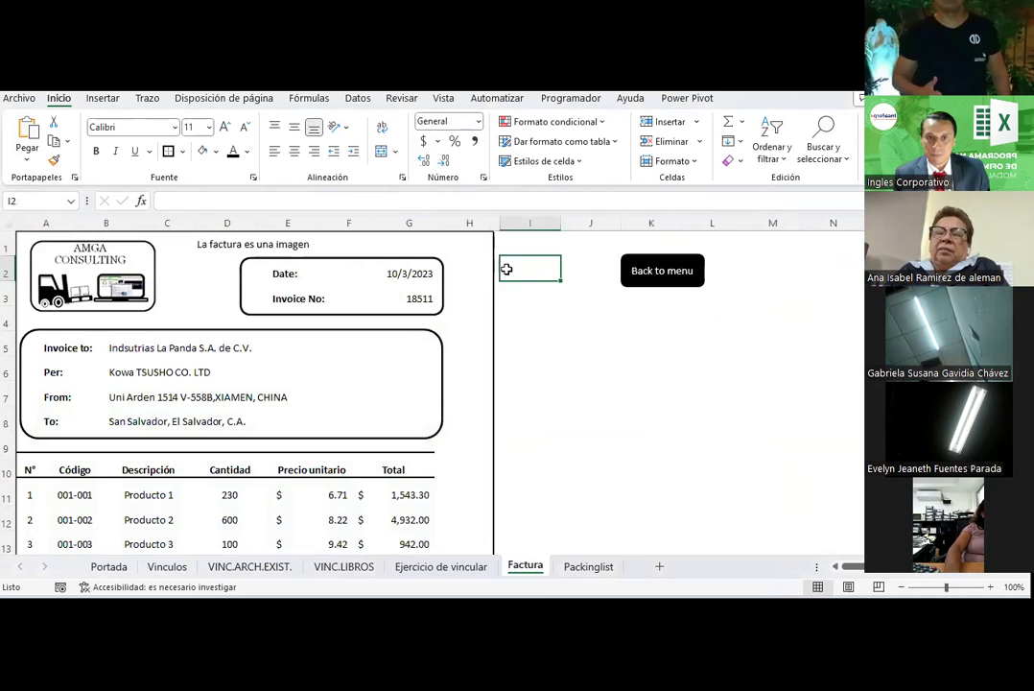
pyautogui.scroll(-2, 237, 366)
pyautogui.scroll(-2, 237, 365)
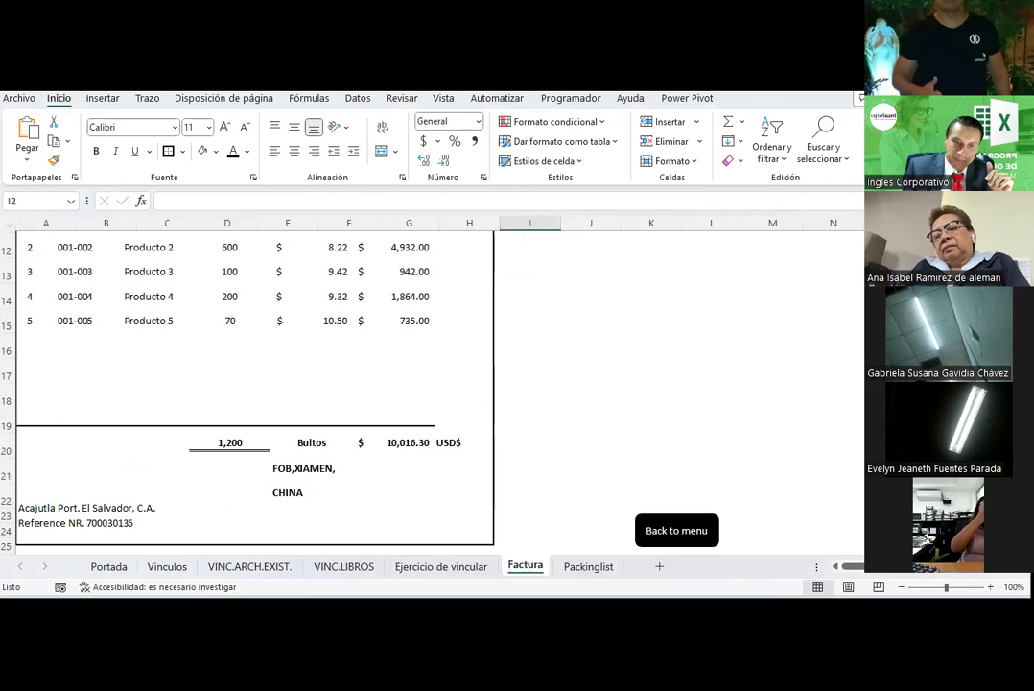
pyautogui.click(670, 525)
pyautogui.scroll(2, 681, 441)
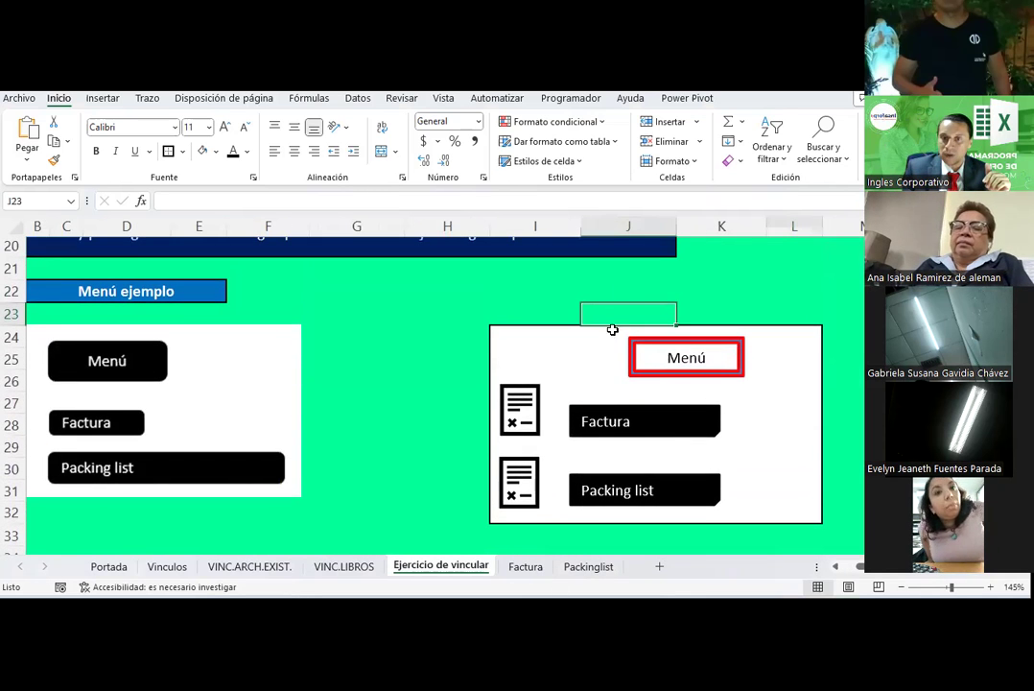
pyautogui.click(635, 426)
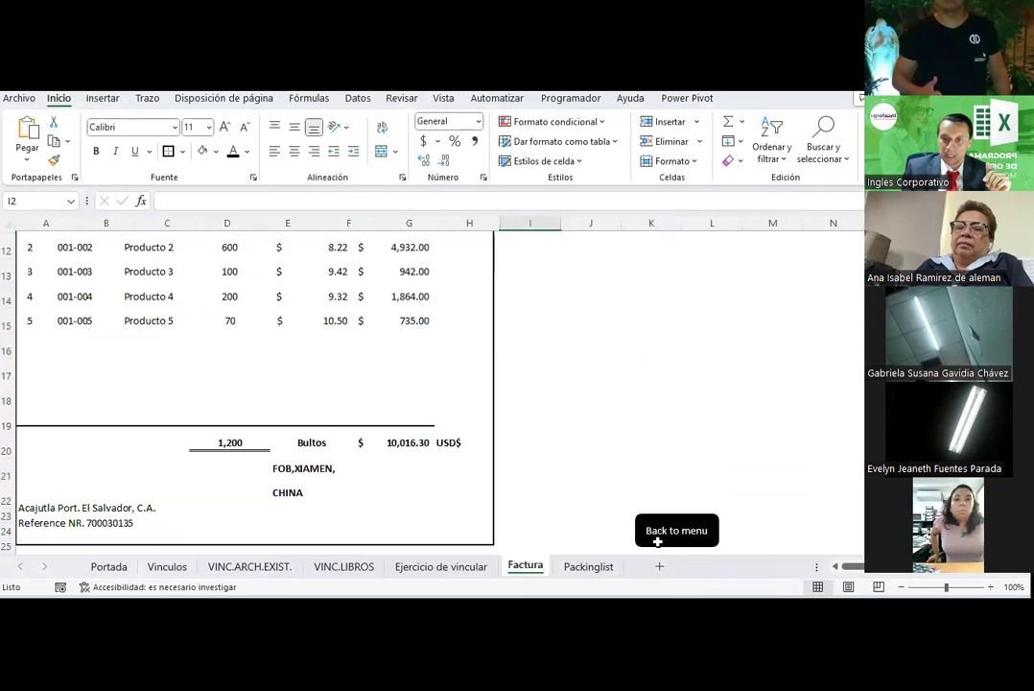
# Step: Test the top Back to menu button and the Factura link again, ending on the menu
pyautogui.scroll(5, 662, 524)
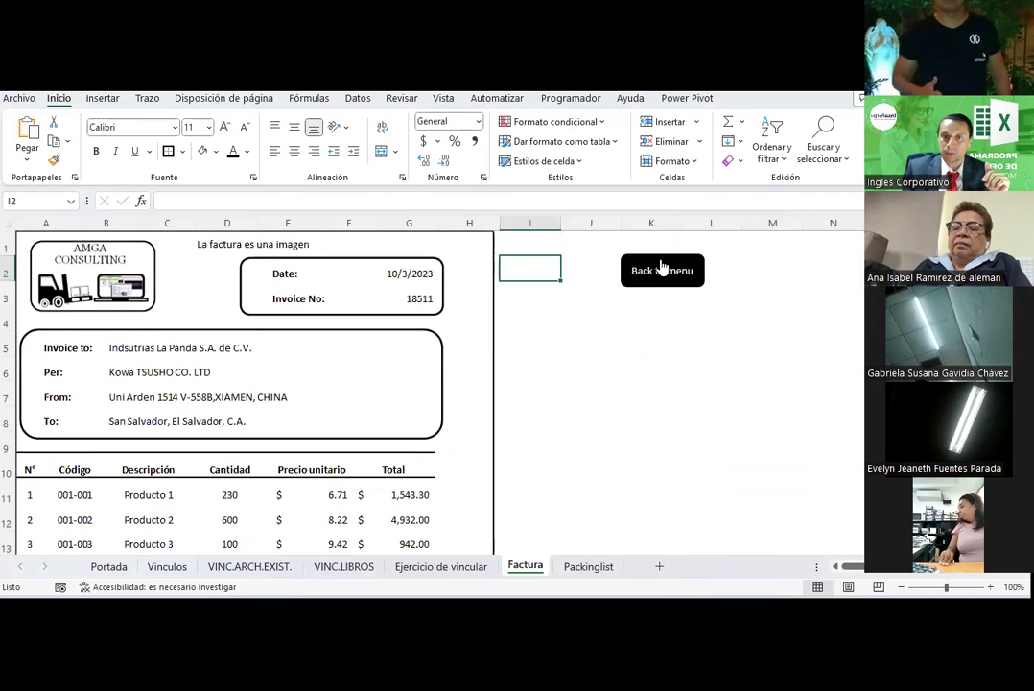
pyautogui.click(662, 268)
pyautogui.click(626, 424)
pyautogui.scroll(-2, 647, 460)
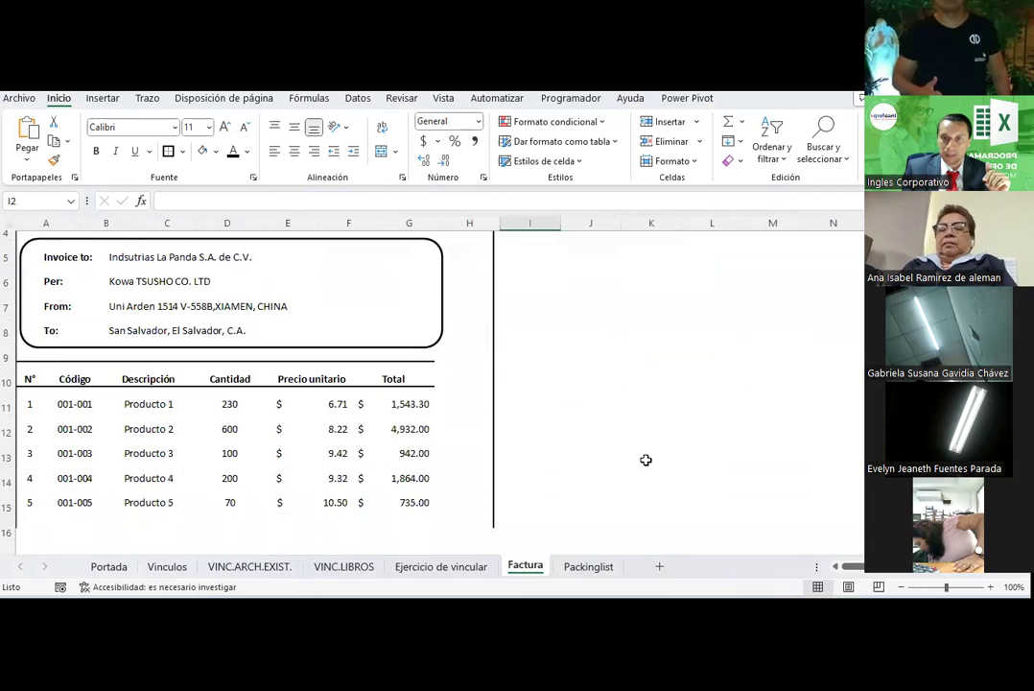
pyautogui.scroll(-3, 645, 461)
pyautogui.click(649, 478)
pyautogui.scroll(1, 647, 473)
pyautogui.scroll(-1, 646, 480)
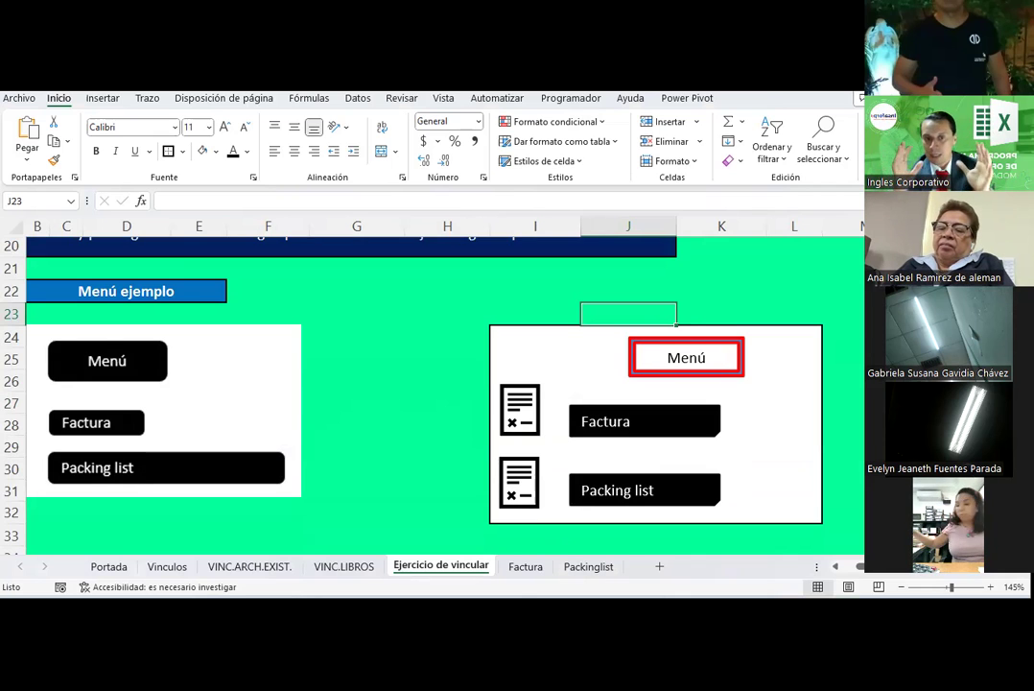
# Step: Add a new sheet named 'Menu'
pyautogui.click(661, 567)
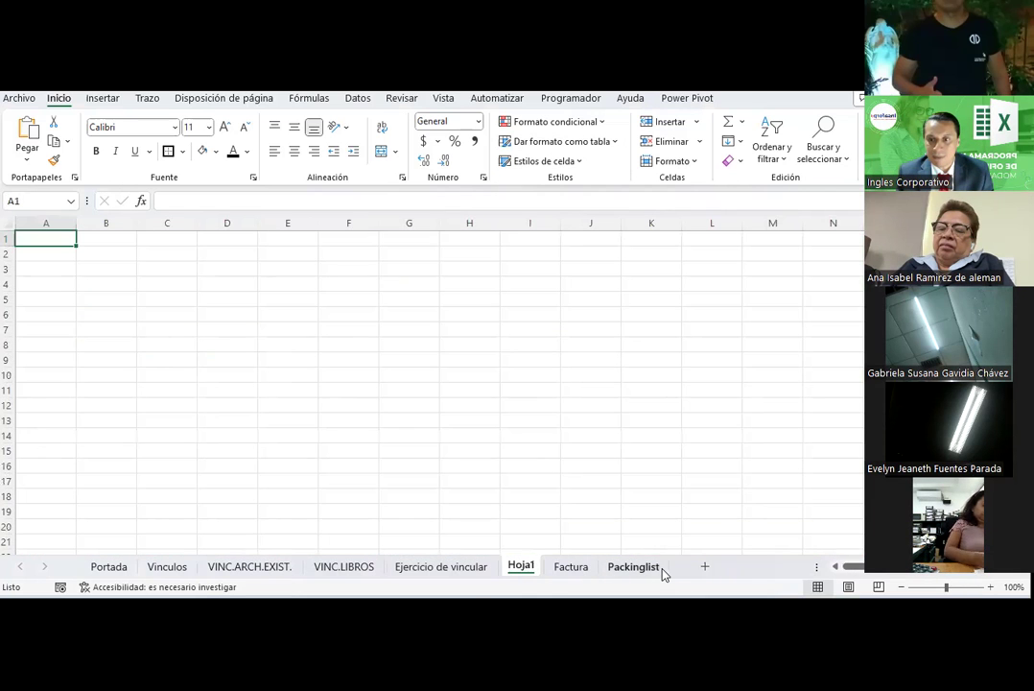
pyautogui.doubleClick(523, 567)
pyautogui.write('Menu')
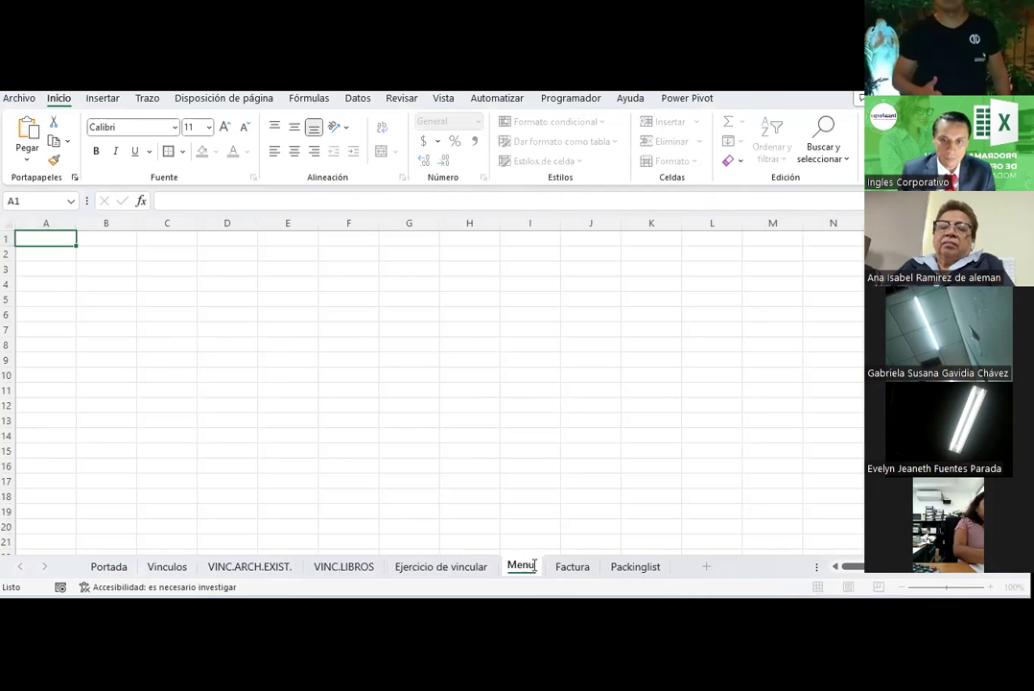
pyautogui.click(528, 494)
# Step: Snip the menu box from Ejercicio de vincular and paste the picture at C2 on Menu
pyautogui.click(460, 566)
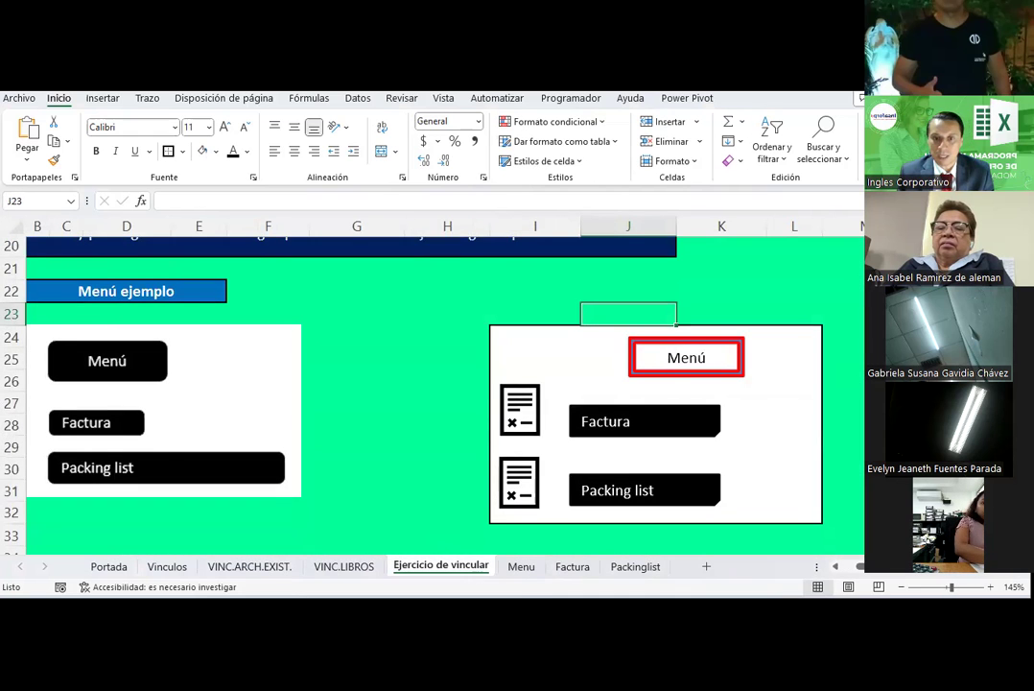
pyautogui.press('super+shift+s')
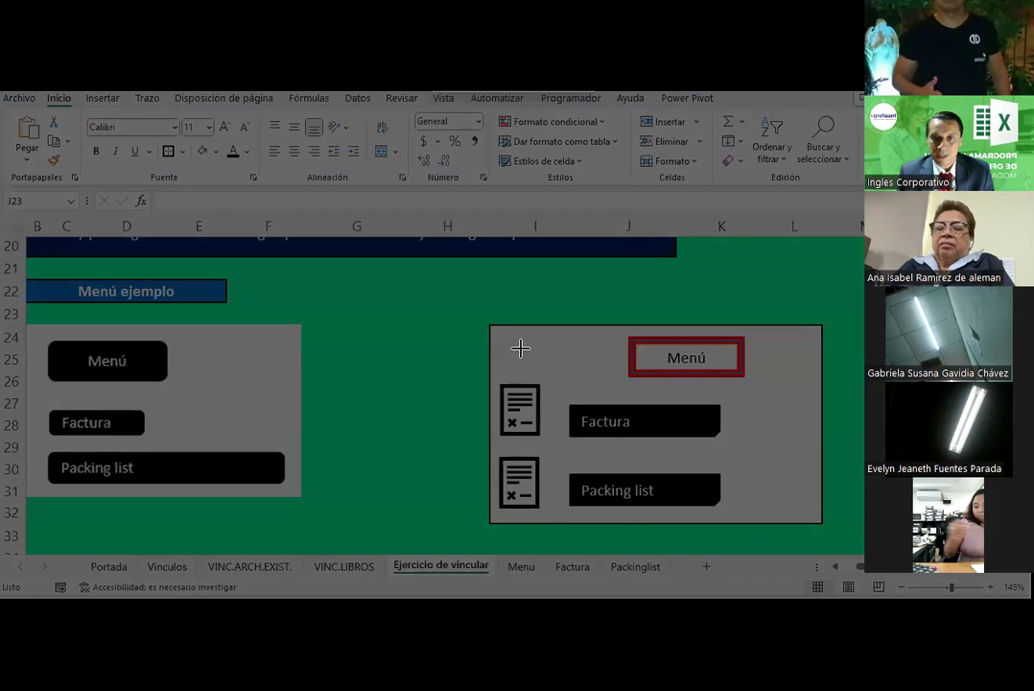
pyautogui.moveTo(475, 302)
pyautogui.mouseDown()
pyautogui.moveTo(863, 545)
pyautogui.moveTo(831, 533)
pyautogui.mouseUp()
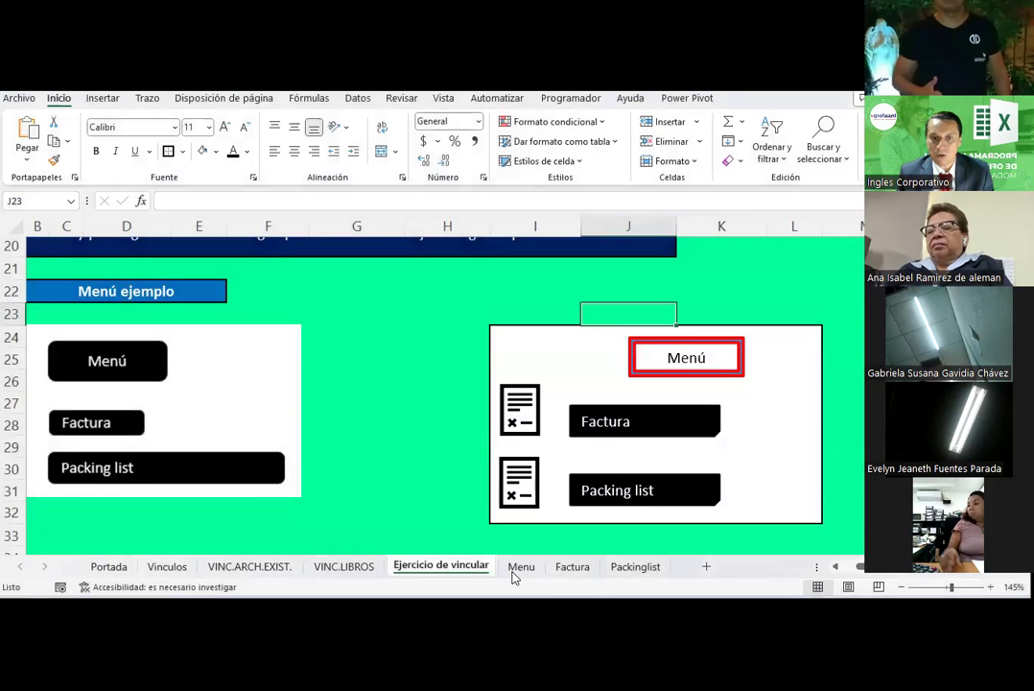
pyautogui.click(519, 567)
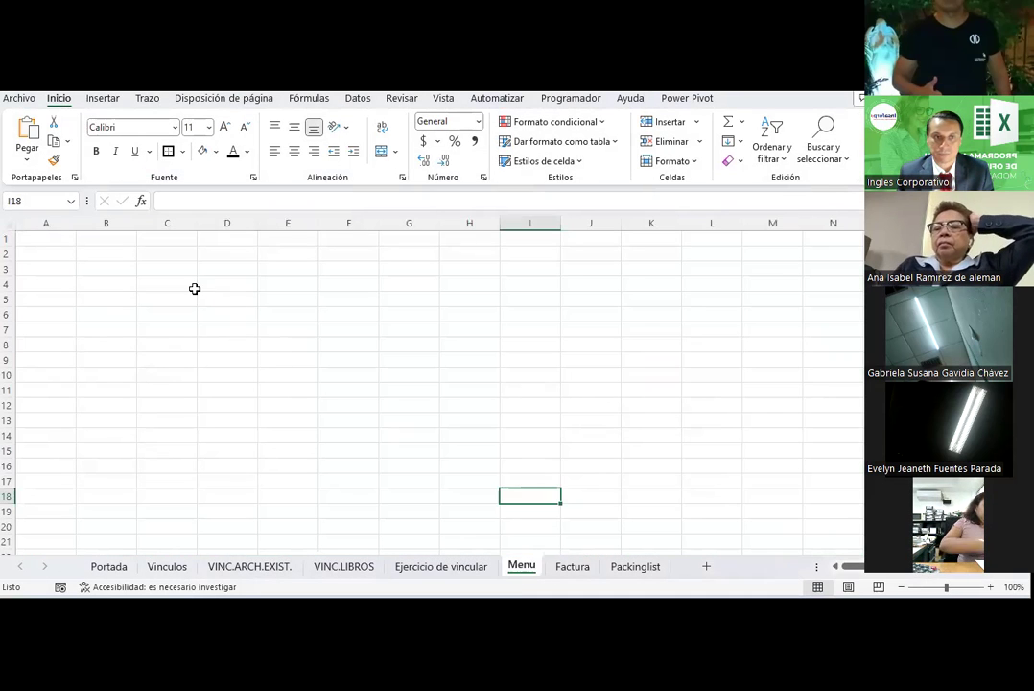
pyautogui.click(144, 255)
pyautogui.hotkey('ctrl', 'v')
pyautogui.click(572, 410)
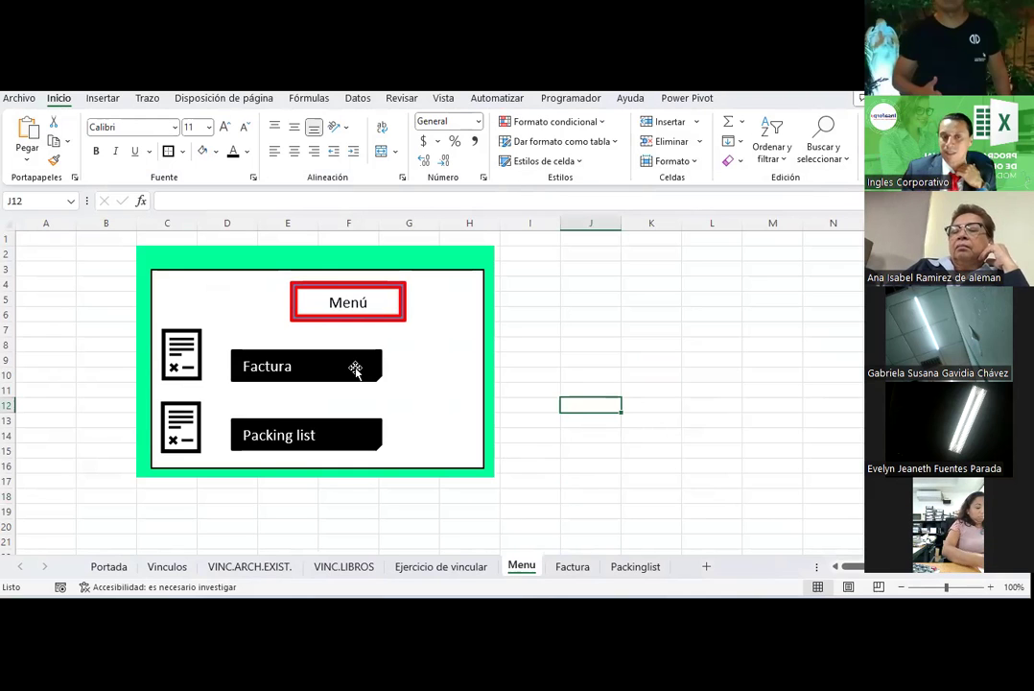
pyautogui.click(578, 348)
pyautogui.click(307, 359)
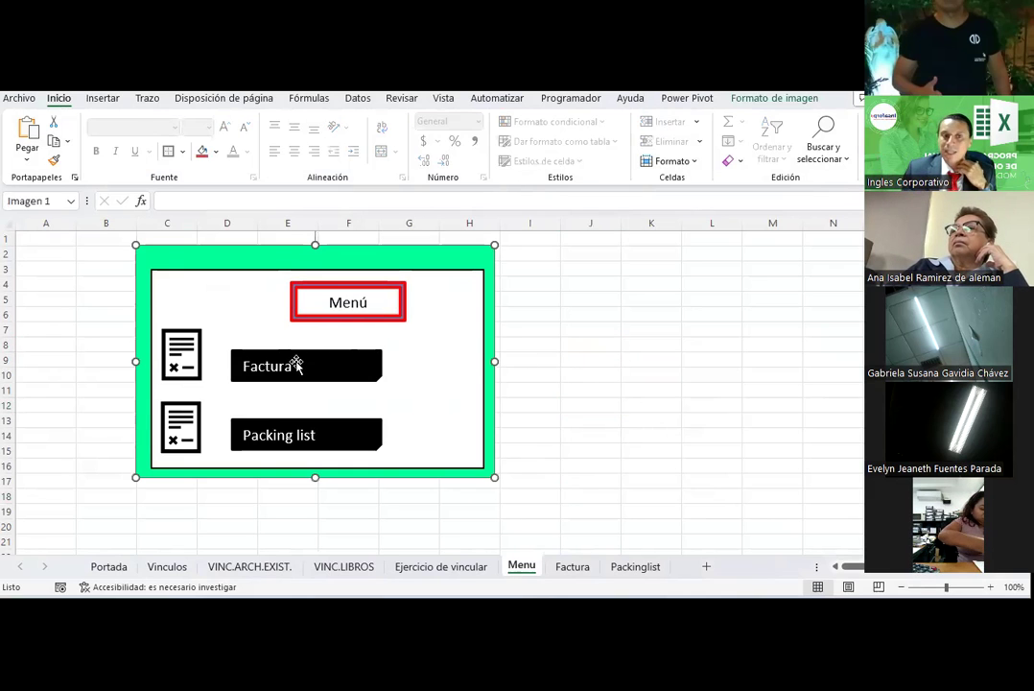